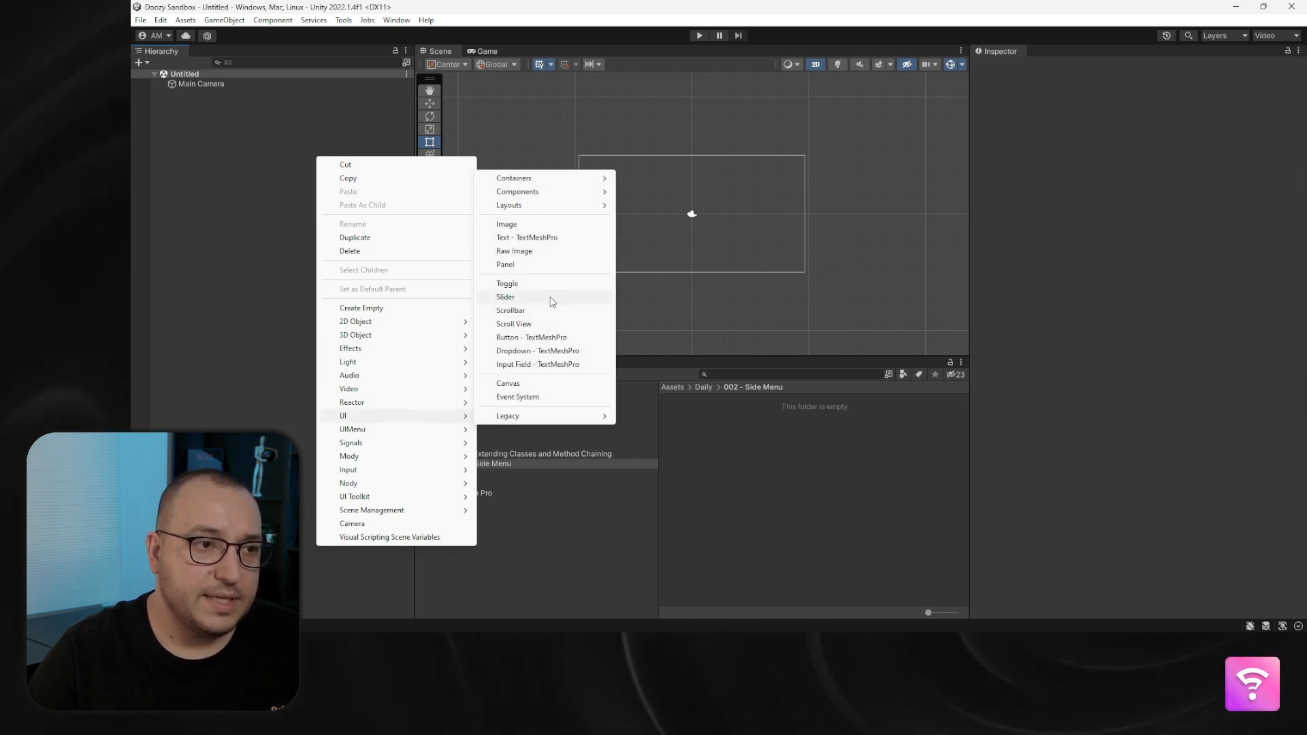
# Add a UI Canvas to the scene and replace the EventSystem's standalone input module with InputSystemUIInputModule
pyautogui.click(508, 384)
pyautogui.click(223, 139)
pyautogui.click(222, 105)
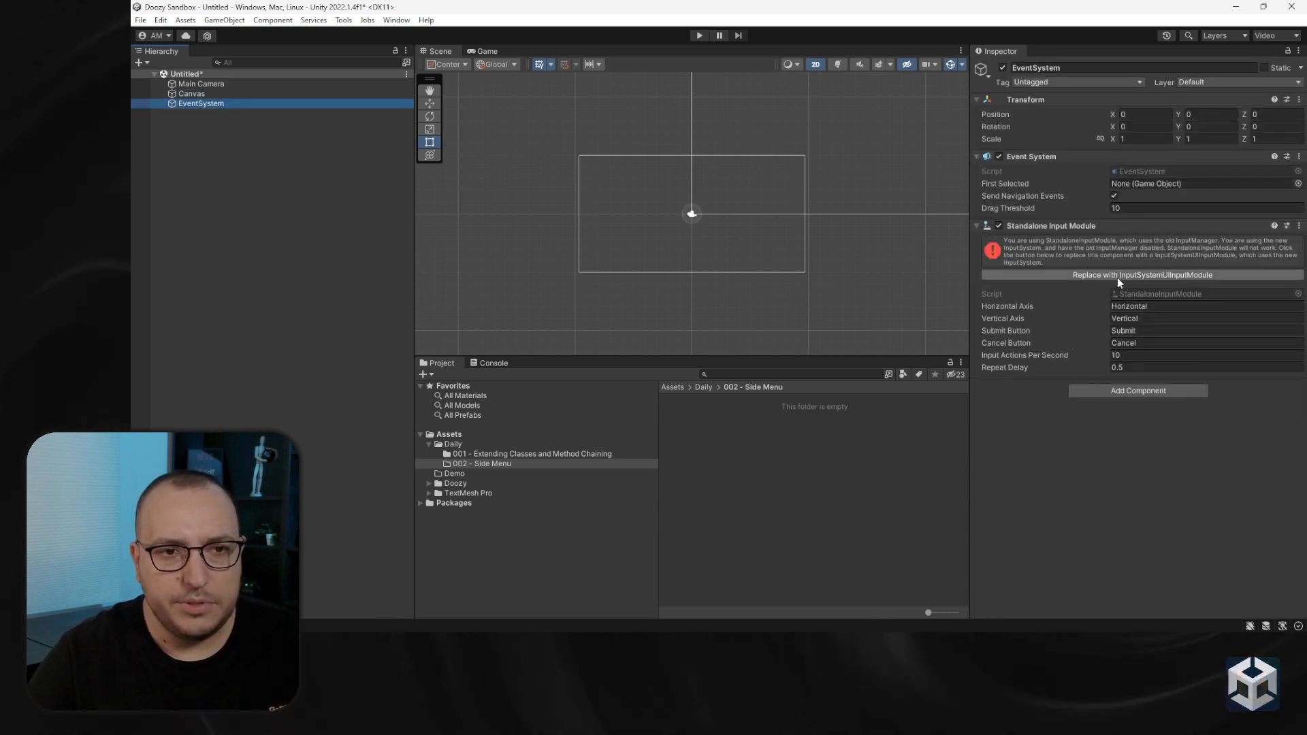
pyautogui.click(1117, 277)
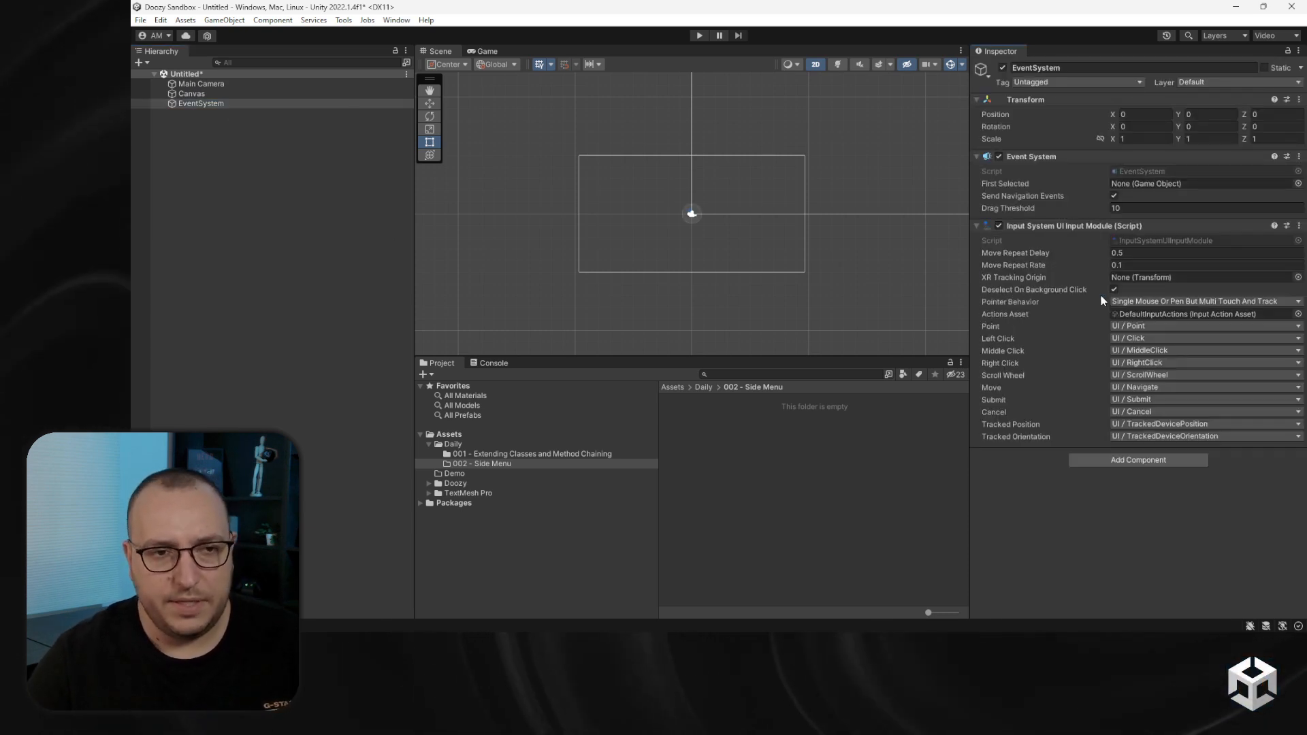
# Set the Canvas render mode to Screen Space - Camera and assign Main Camera as its render camera
pyautogui.click(246, 93)
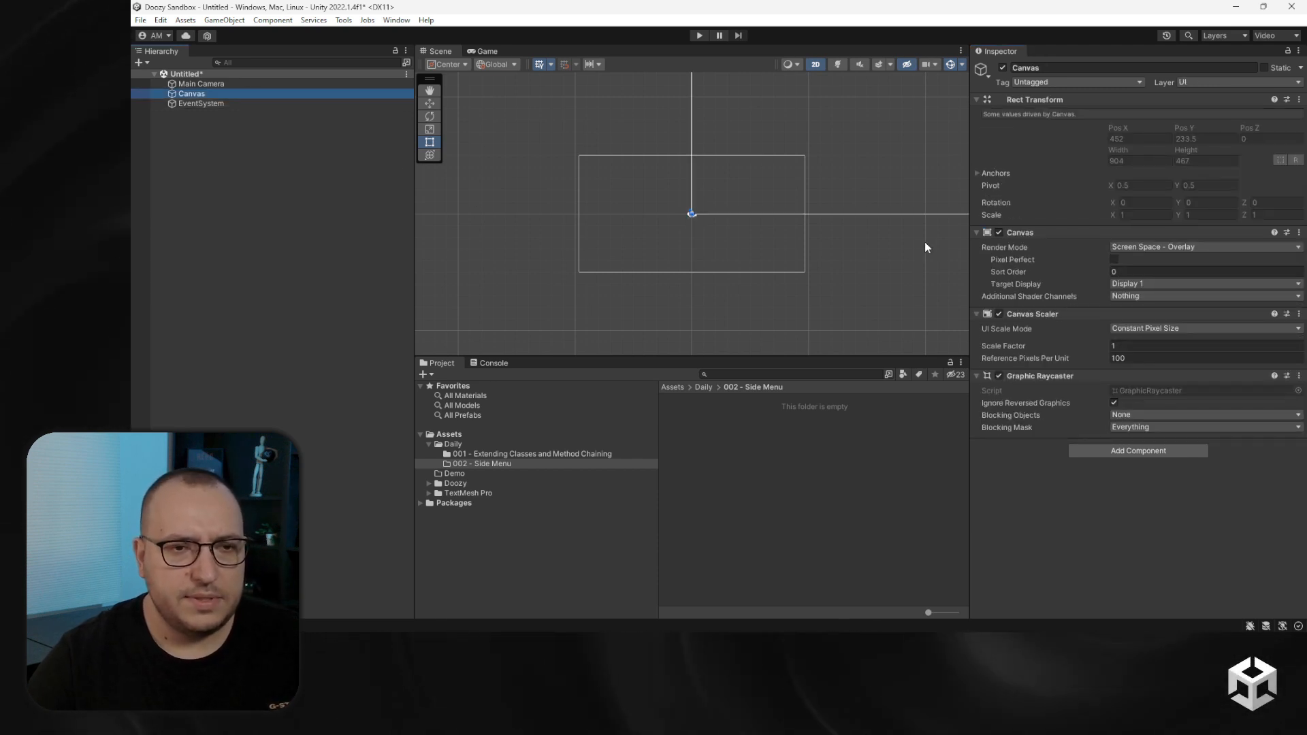
pyautogui.click(1164, 247)
pyautogui.click(1157, 272)
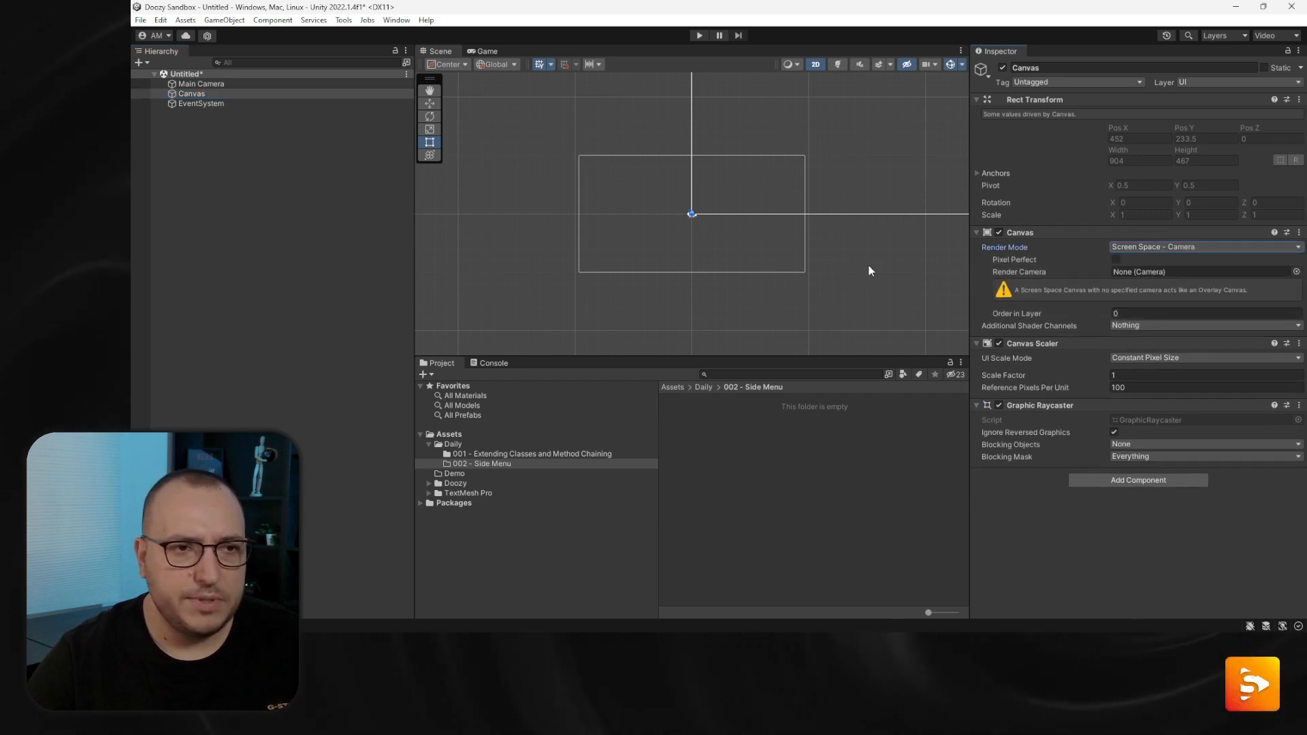
pyautogui.click(256, 85)
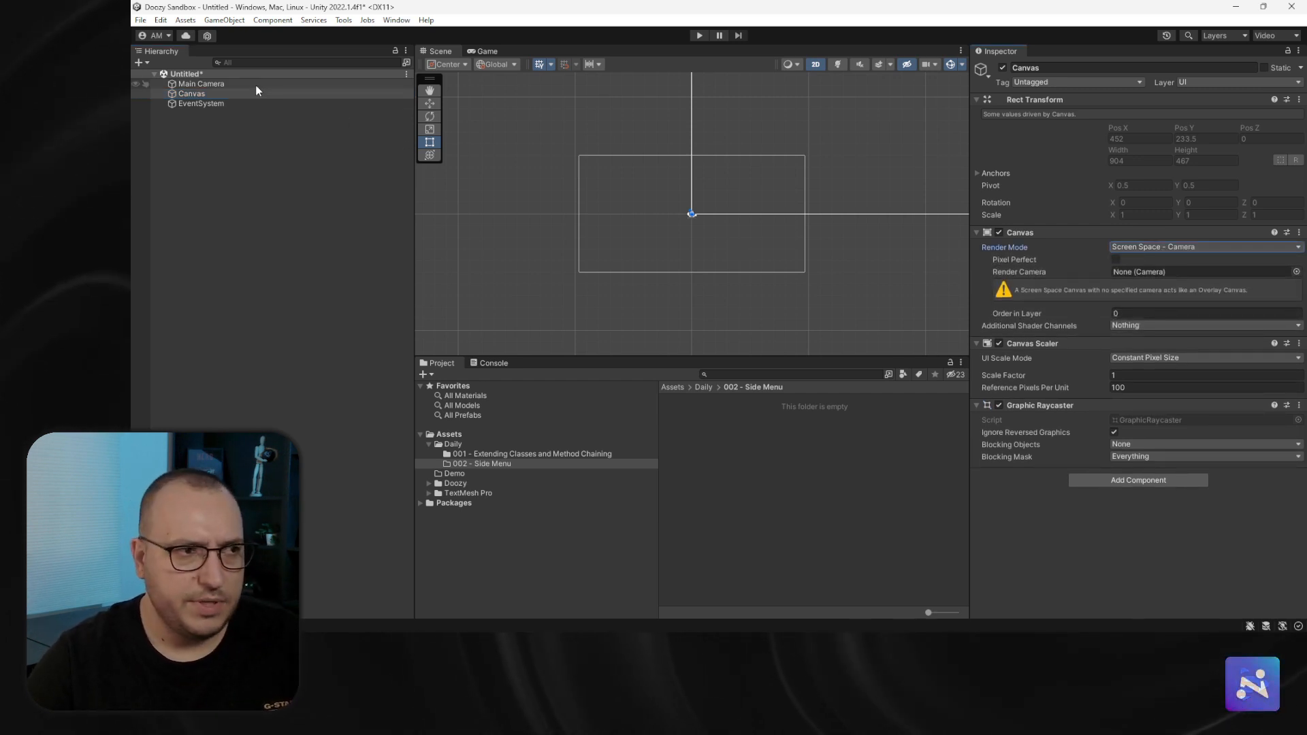
pyautogui.moveTo(256, 84); pyautogui.dragTo(1161, 272)
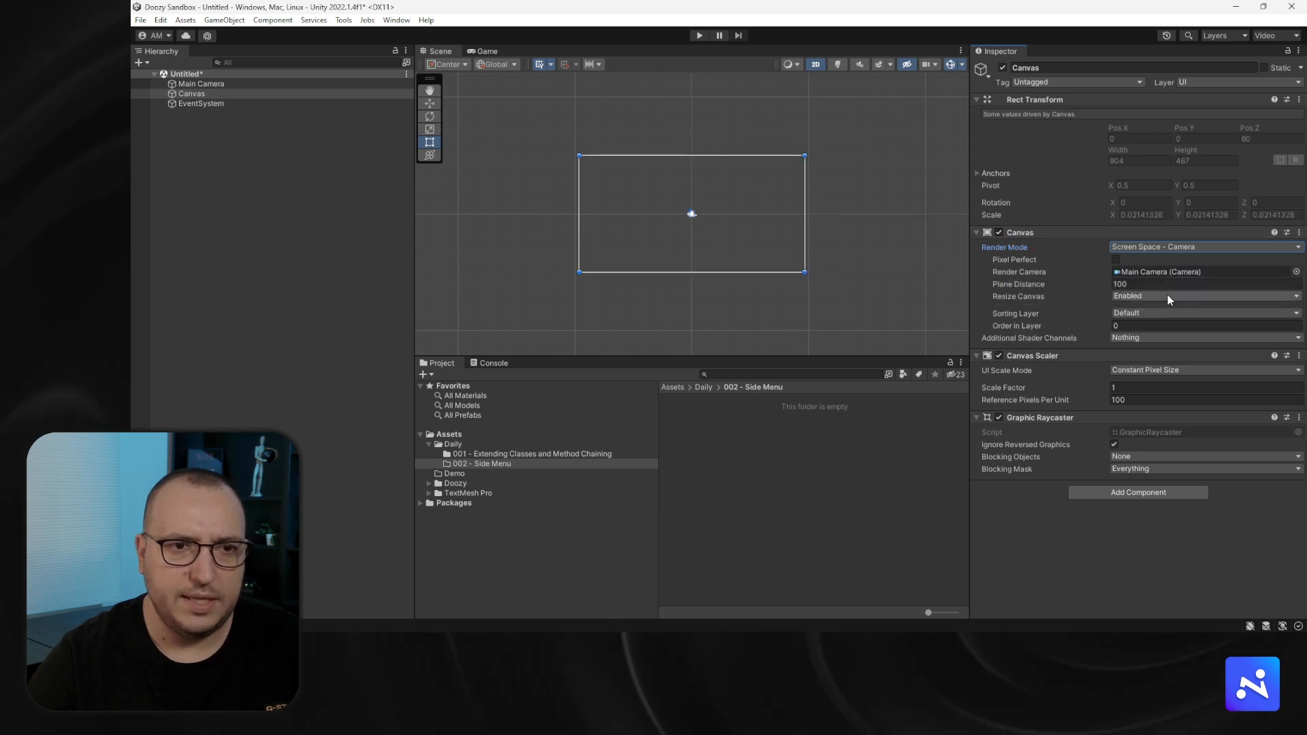
# Collapse the Canvas component and set the Canvas Scaler's UI scale mode to Scale With Screen Size
pyautogui.click(1046, 233)
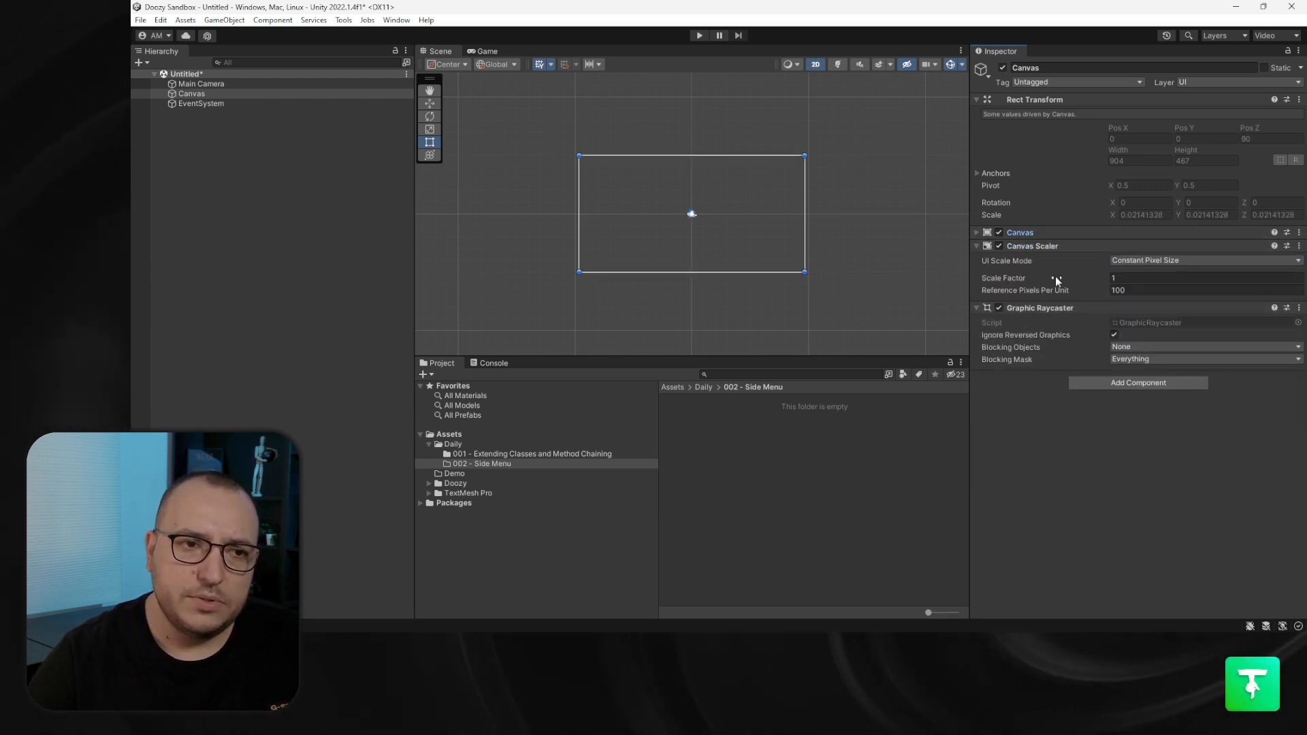
pyautogui.click(1129, 261)
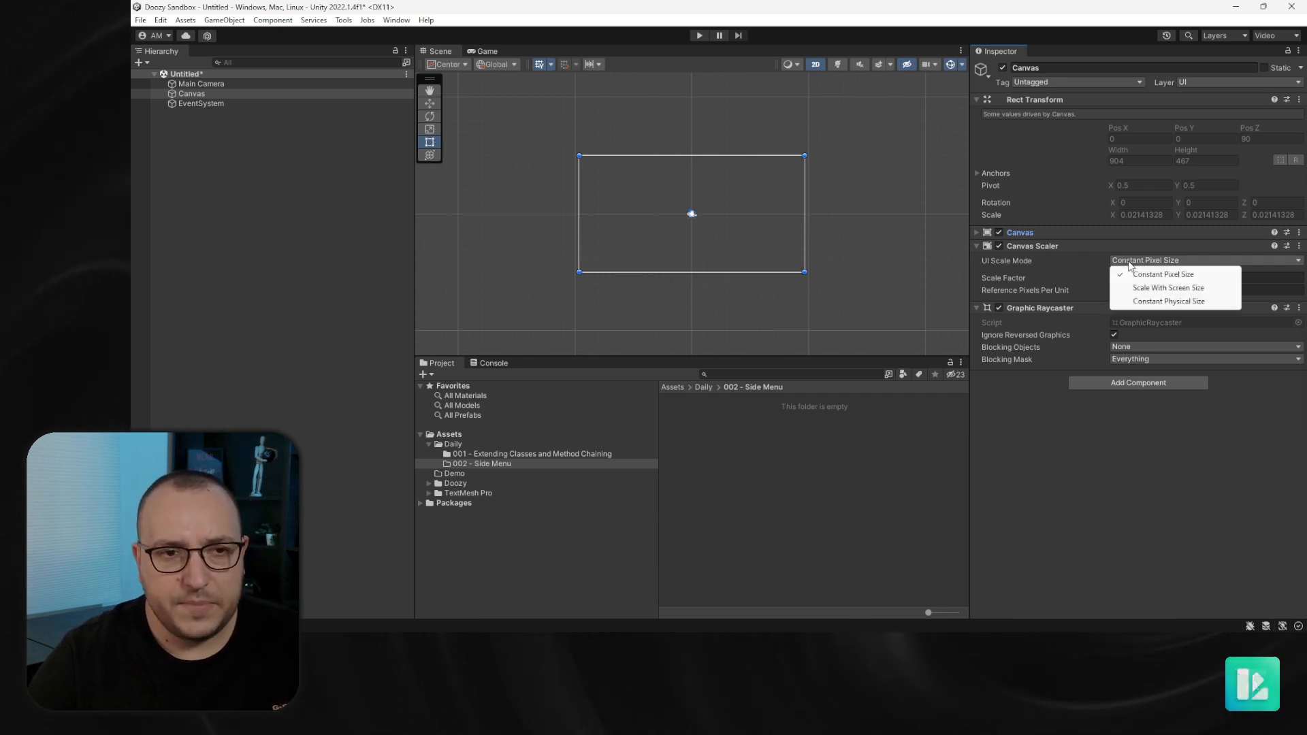
pyautogui.click(1142, 291)
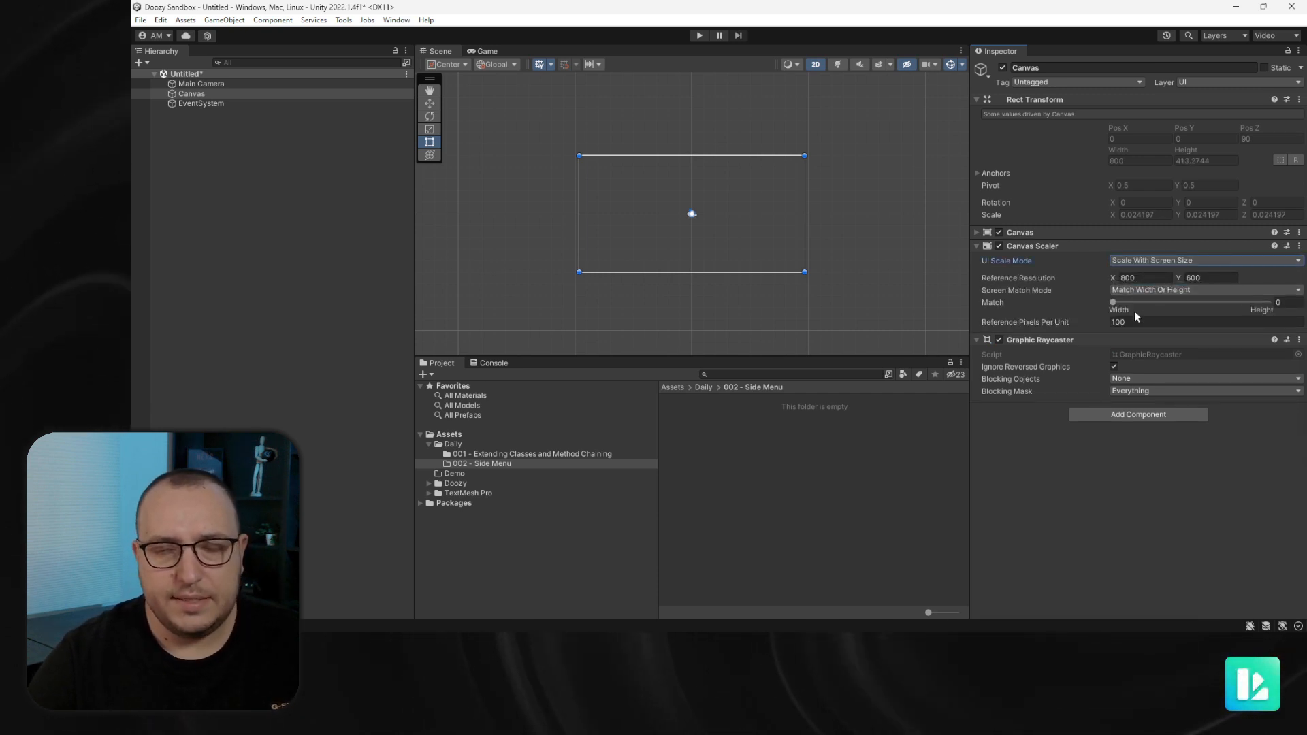
# Set the Canvas Scaler's reference resolution to 1920 × 1080
pyautogui.click(1152, 278)
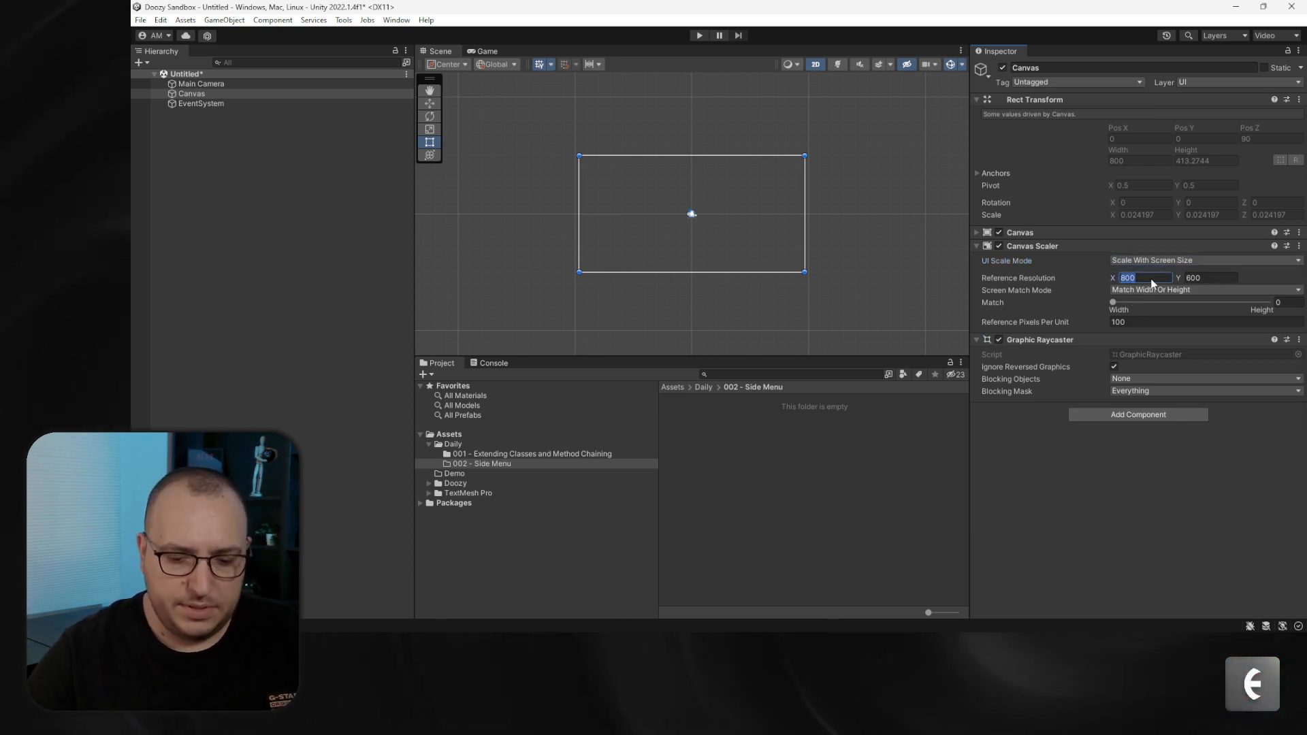
pyautogui.write('1920')
pyautogui.press('Tab')
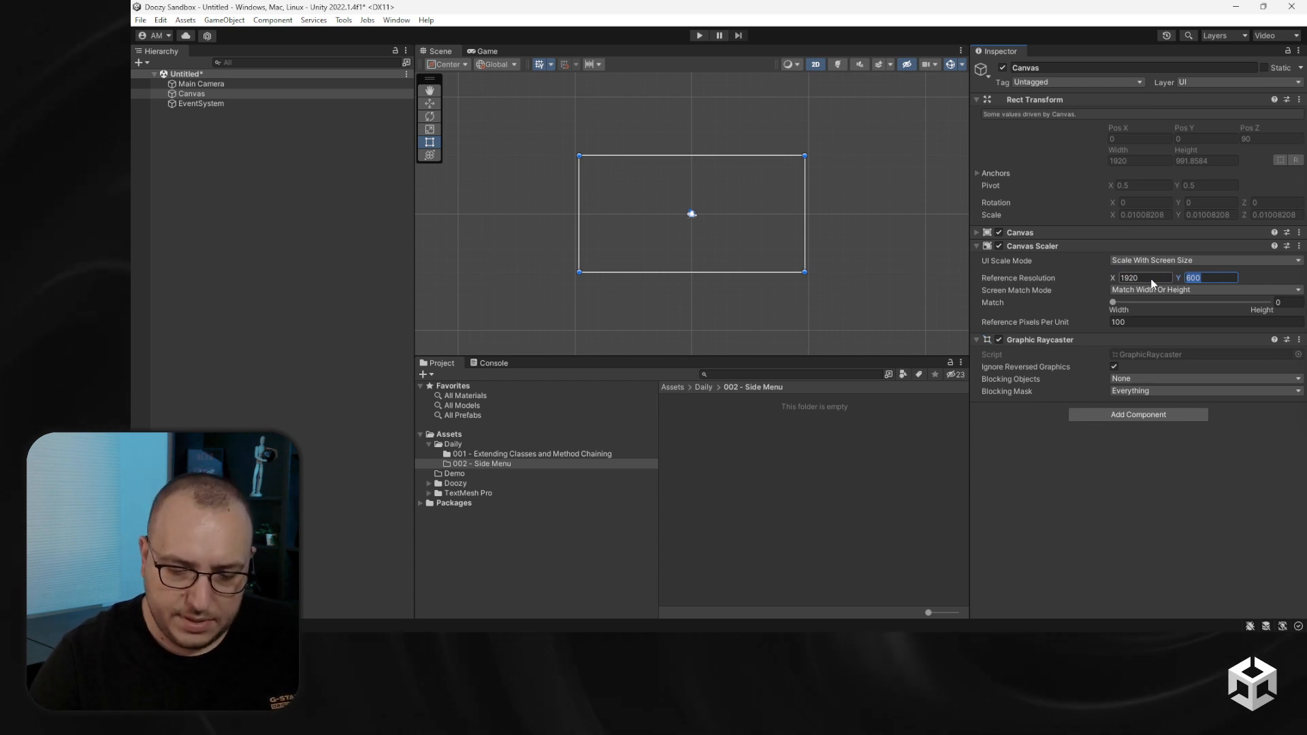
pyautogui.write('1080')
# Set the Canvas Scaler's width/height match to 0.5 and its reference resolution to 800 × 600
pyautogui.click(1188, 303)
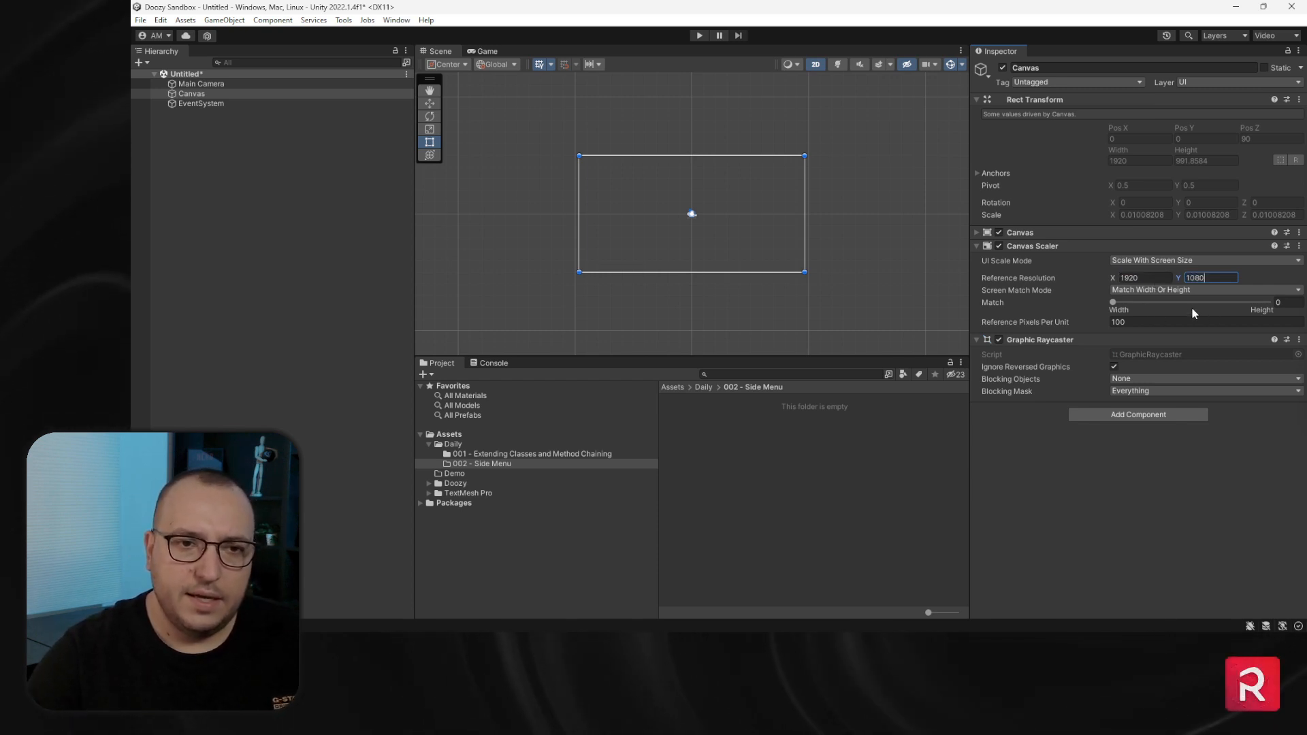
pyautogui.click(1288, 303)
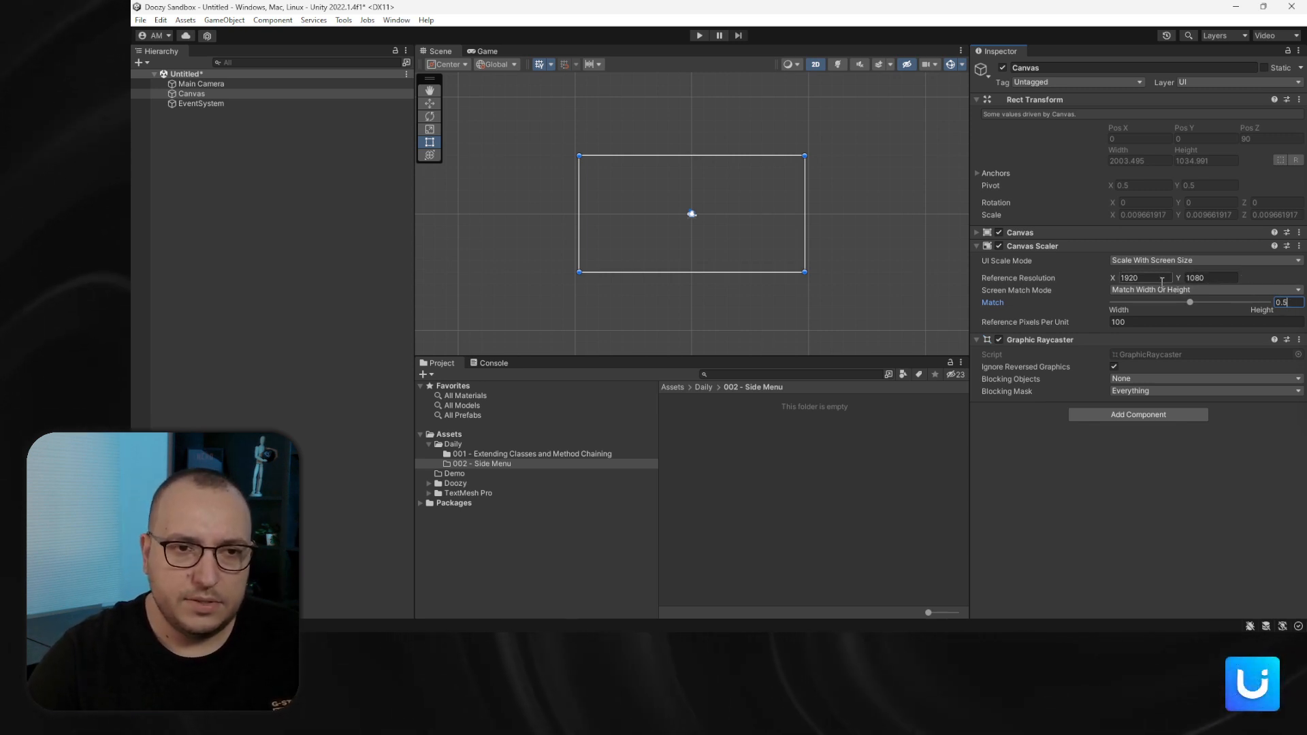
pyautogui.click(1161, 280)
pyautogui.write('800')
pyautogui.press('Tab')
pyautogui.write('600')
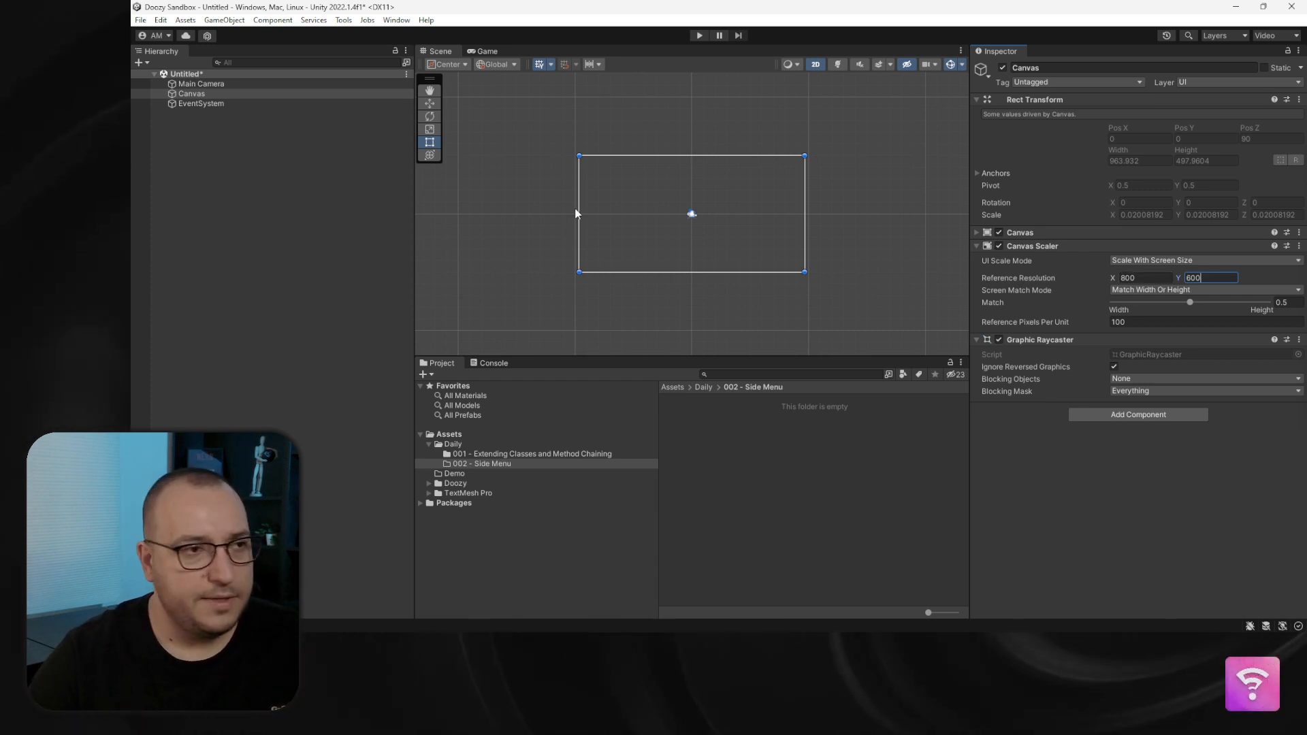
# Set the Game view resolution to Full HD (1920x1080) and frame the Canvas in the Scene view
pyautogui.click(284, 134)
pyautogui.click(219, 94)
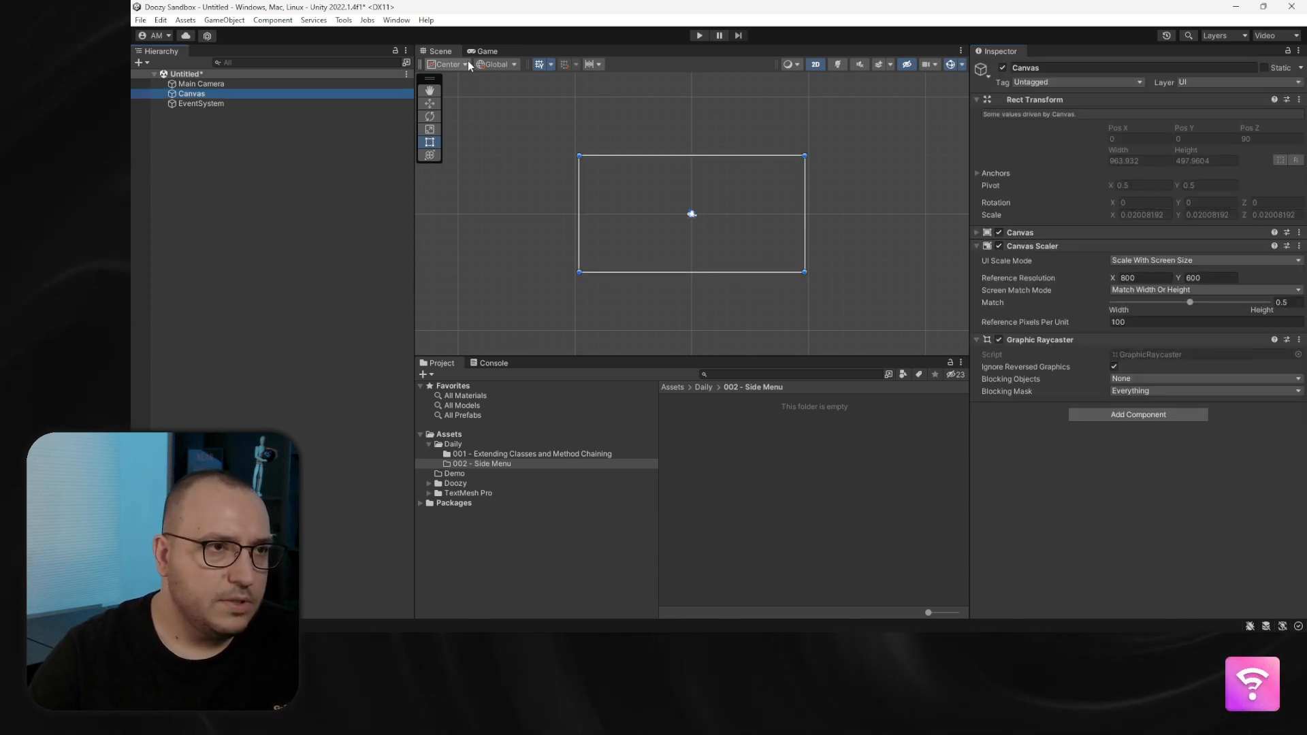
pyautogui.click(483, 51)
pyautogui.click(550, 69)
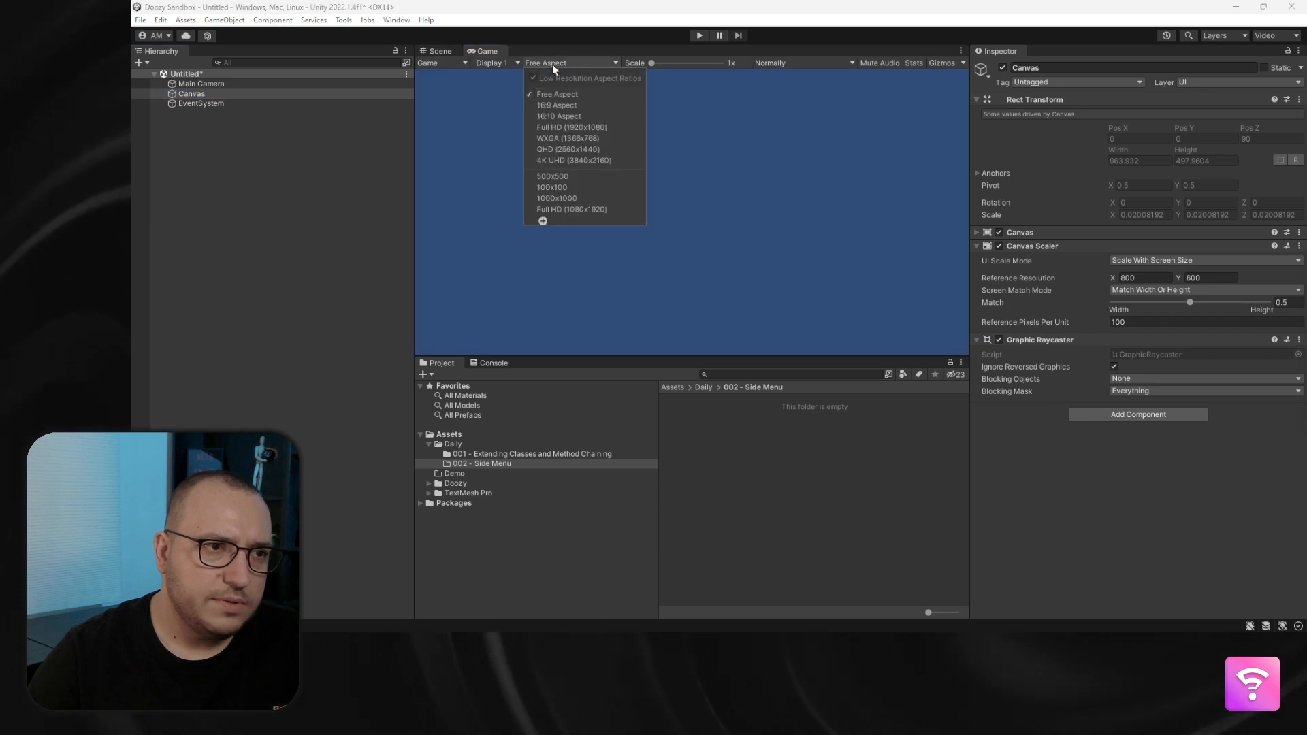
pyautogui.click(586, 128)
pyautogui.click(441, 51)
pyautogui.scroll(6, 729, 232)
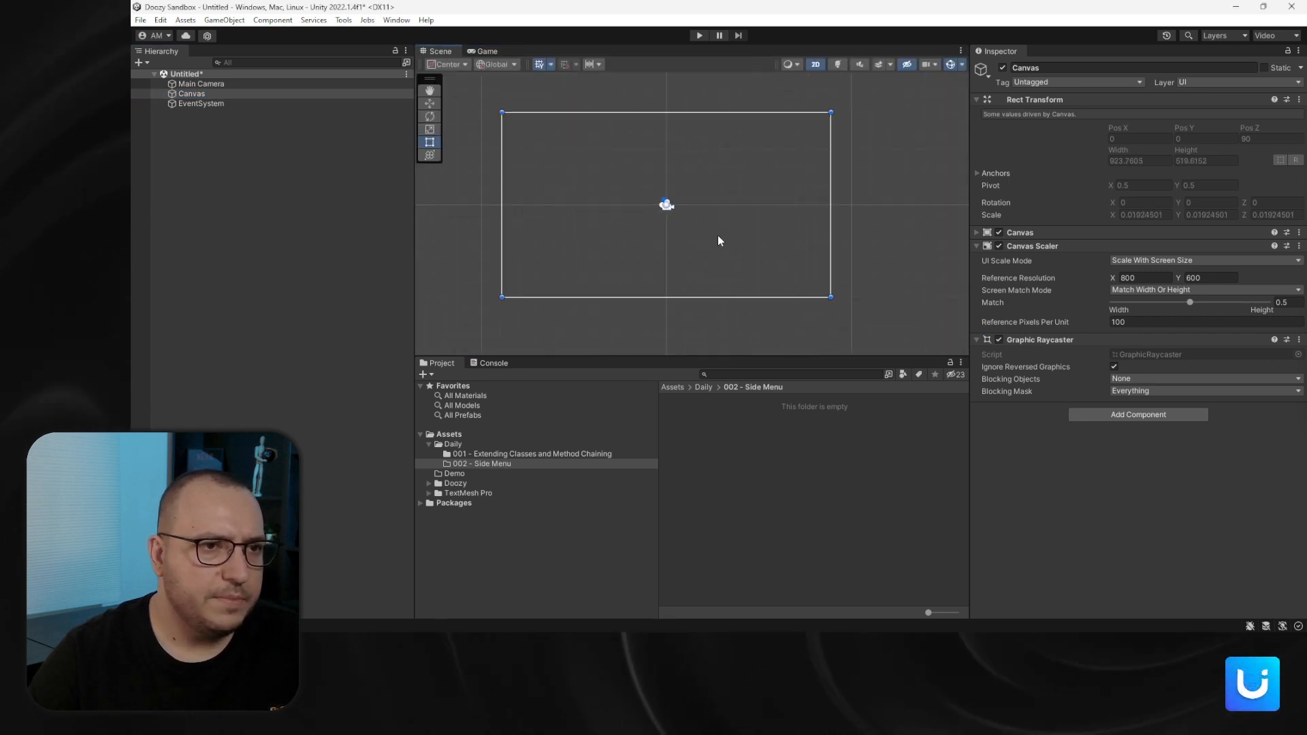
pyautogui.press('f')
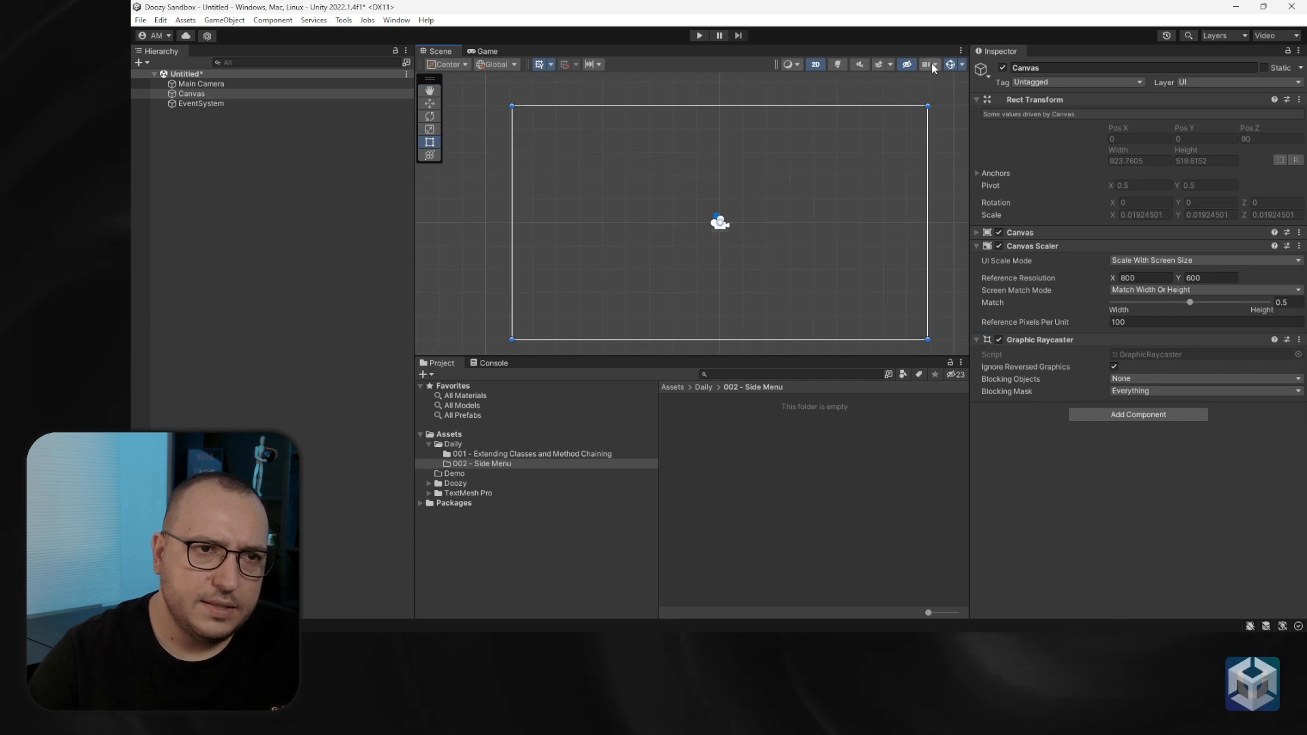
# Reduce the Scene view's 3D icon gizmo size to the minimum and deselect the Canvas
pyautogui.click(962, 65)
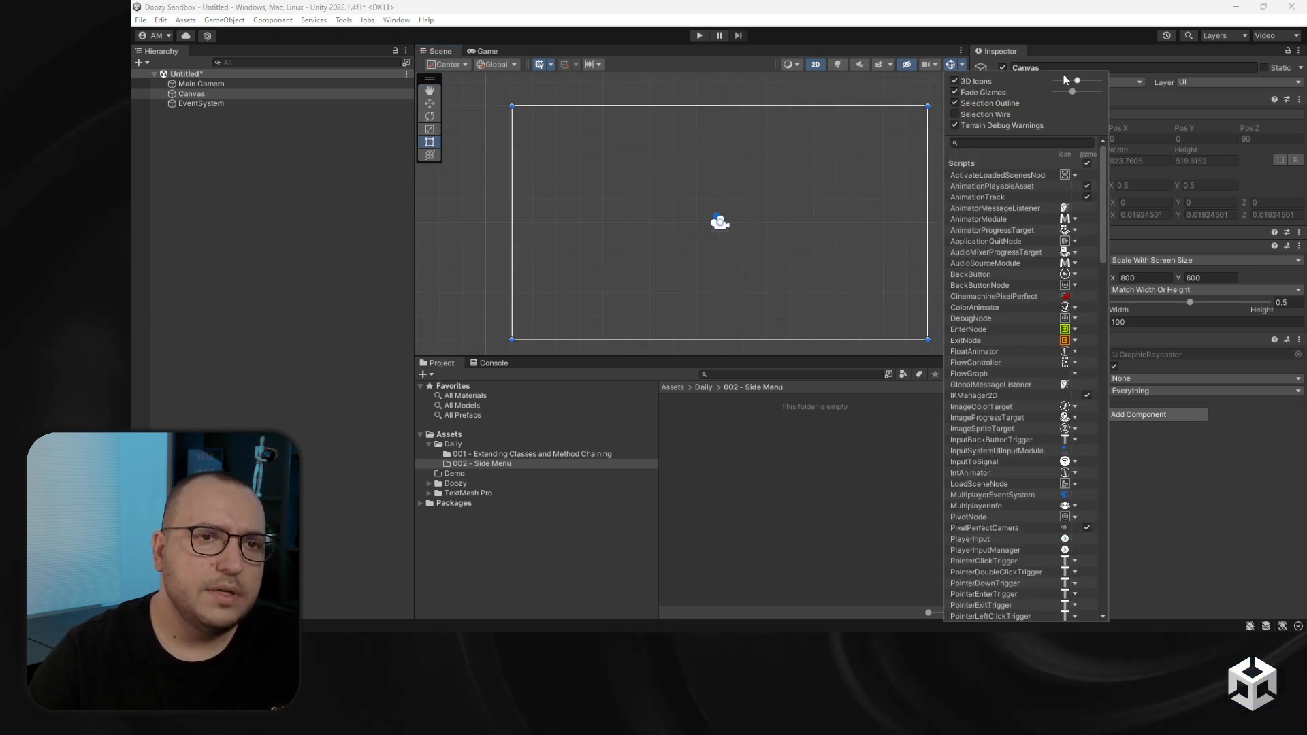
pyautogui.moveTo(1071, 82); pyautogui.dragTo(1055, 83)
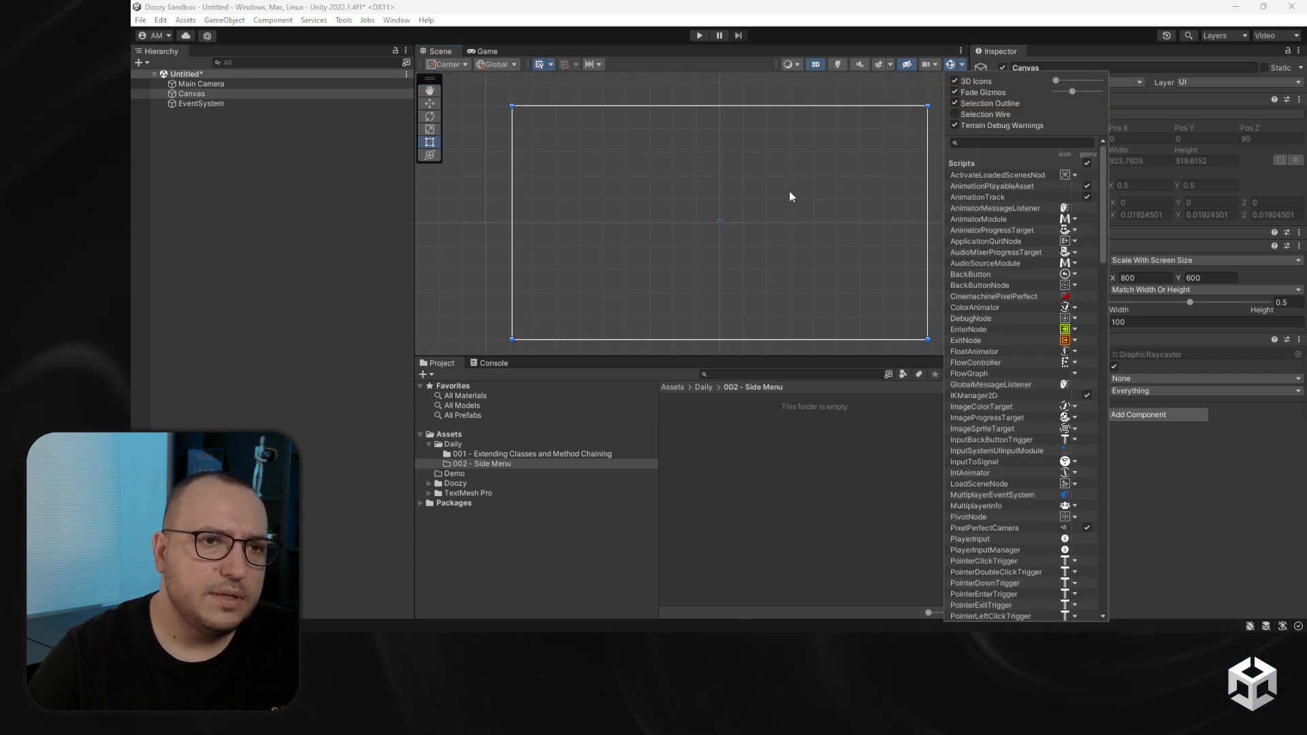
pyautogui.click(483, 202)
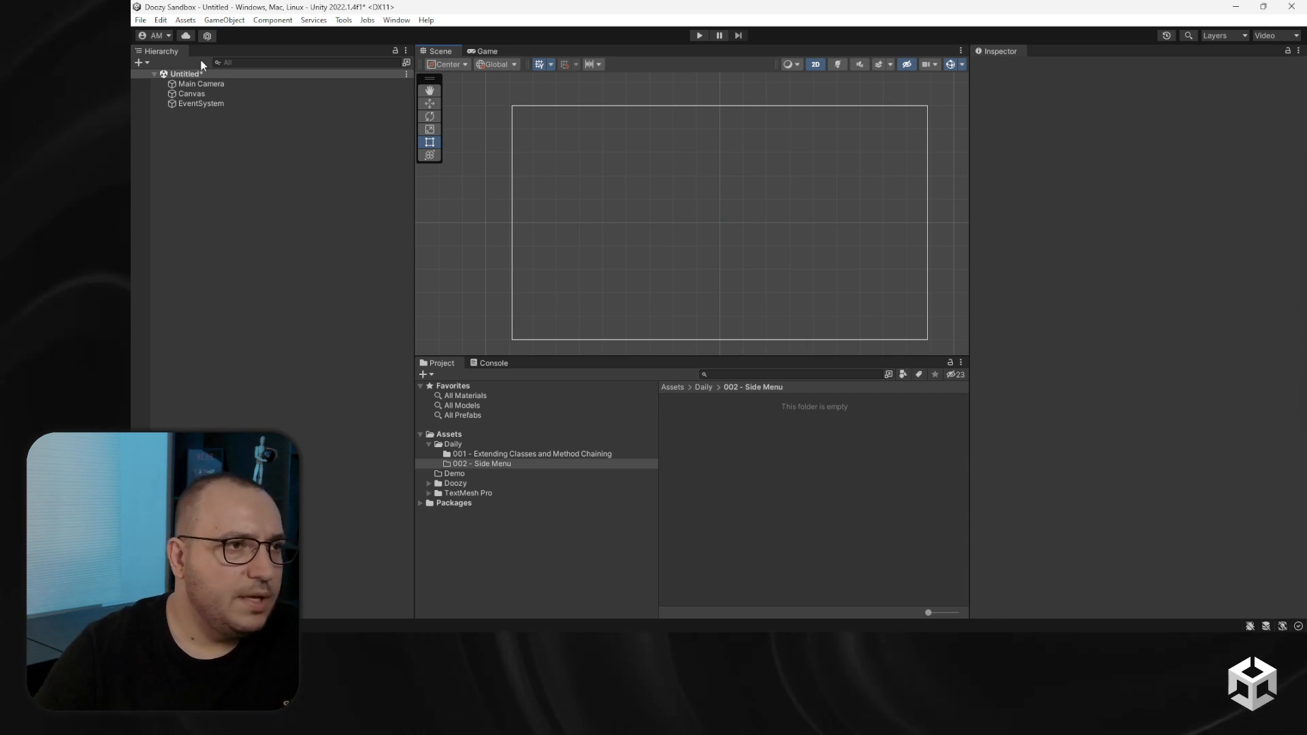
pyautogui.click(211, 95)
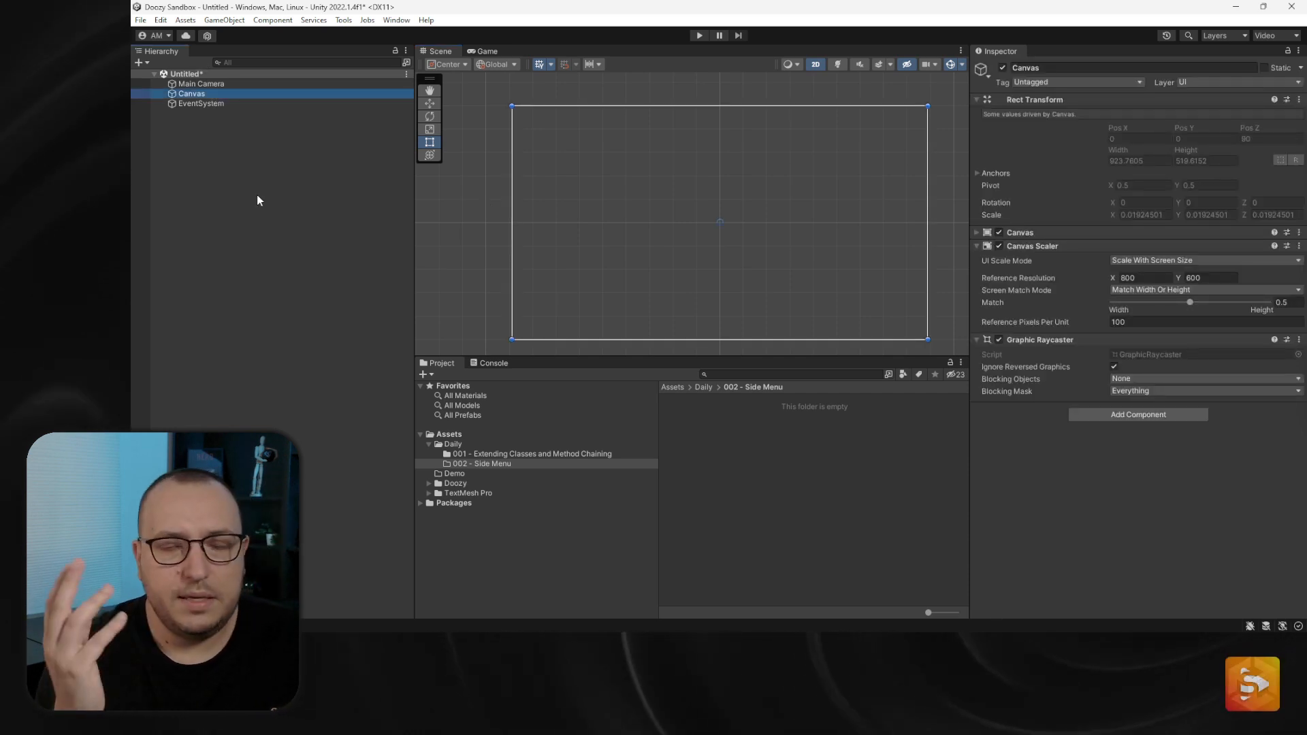
pyautogui.click(488, 52)
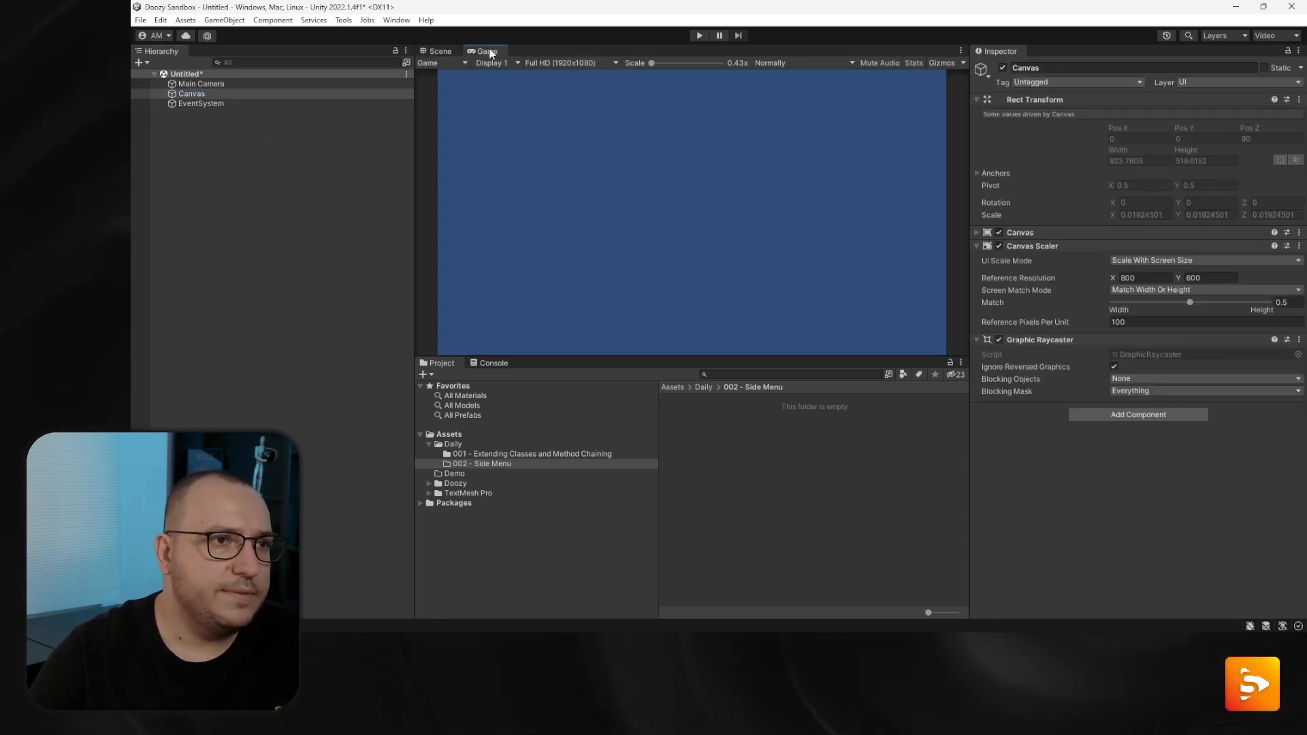
pyautogui.click(201, 83)
pyautogui.click(1150, 171)
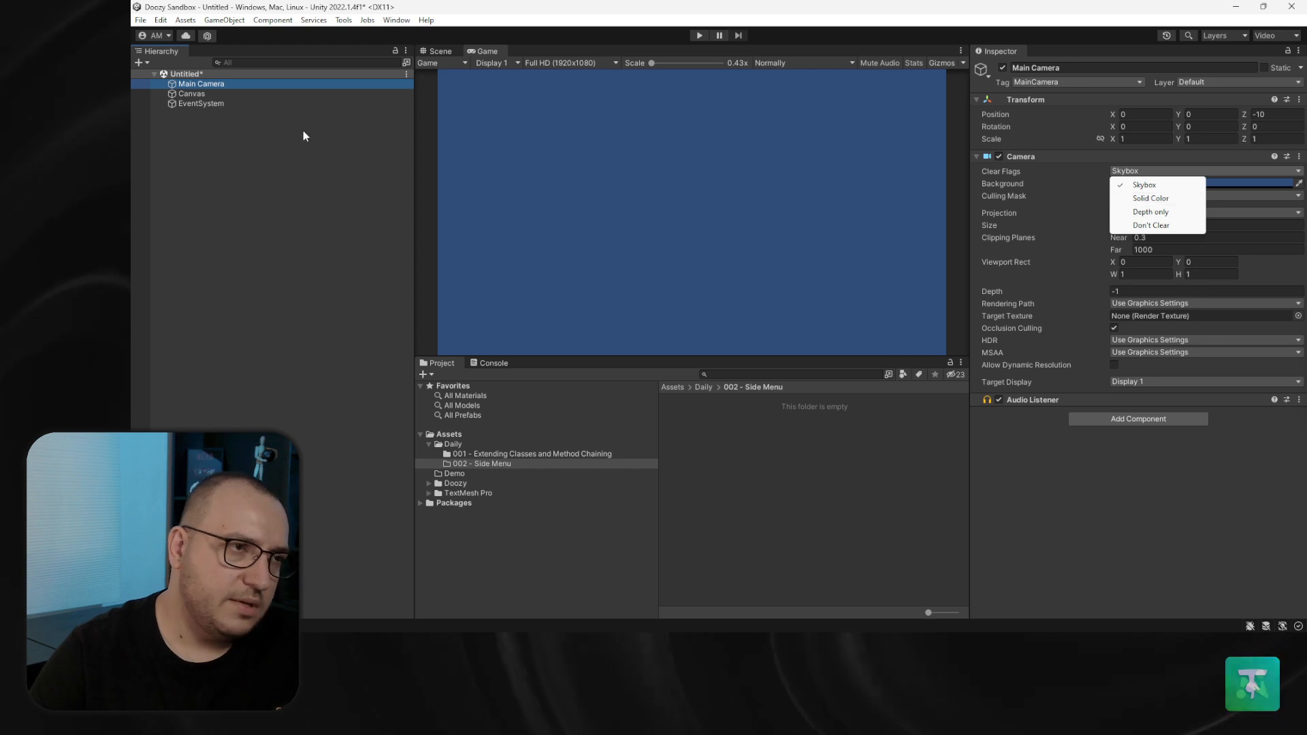
# Add a UI Image as a child of the Canvas and name it Background
pyautogui.click(191, 94)
pyautogui.rightClick(199, 94)
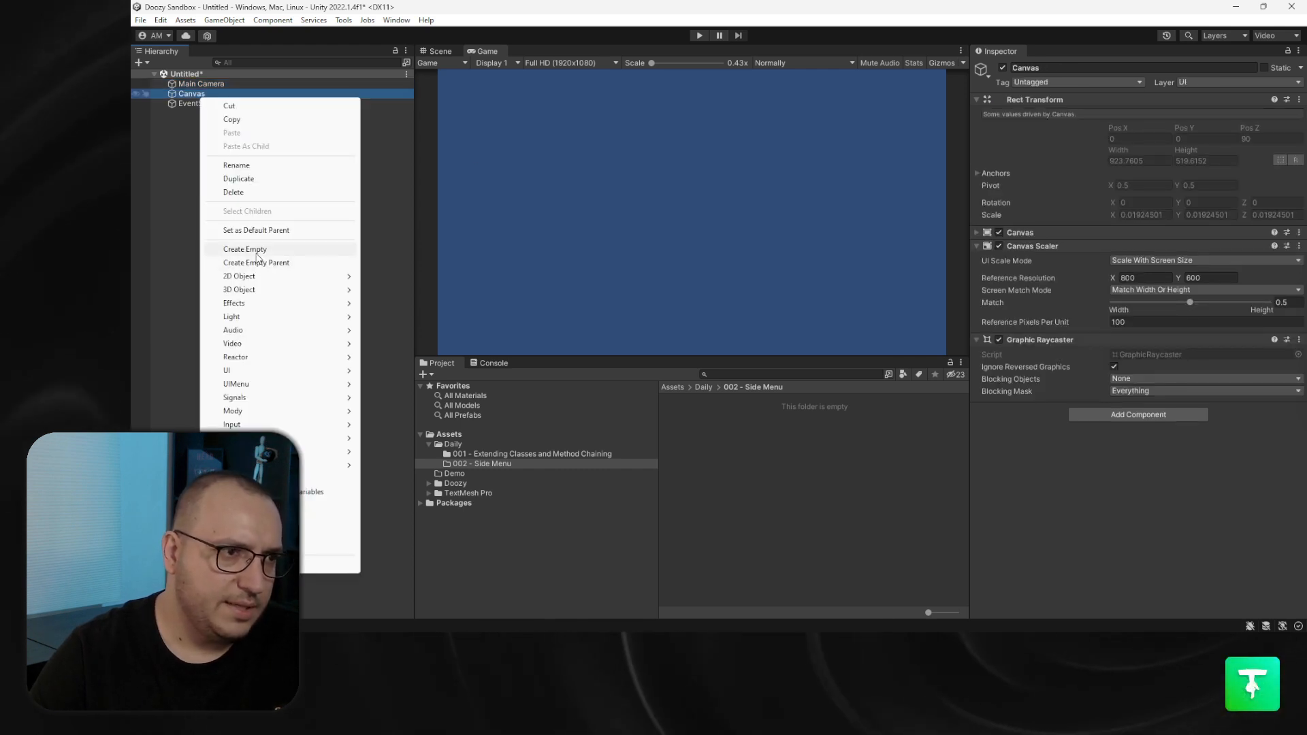
pyautogui.moveTo(280, 372)
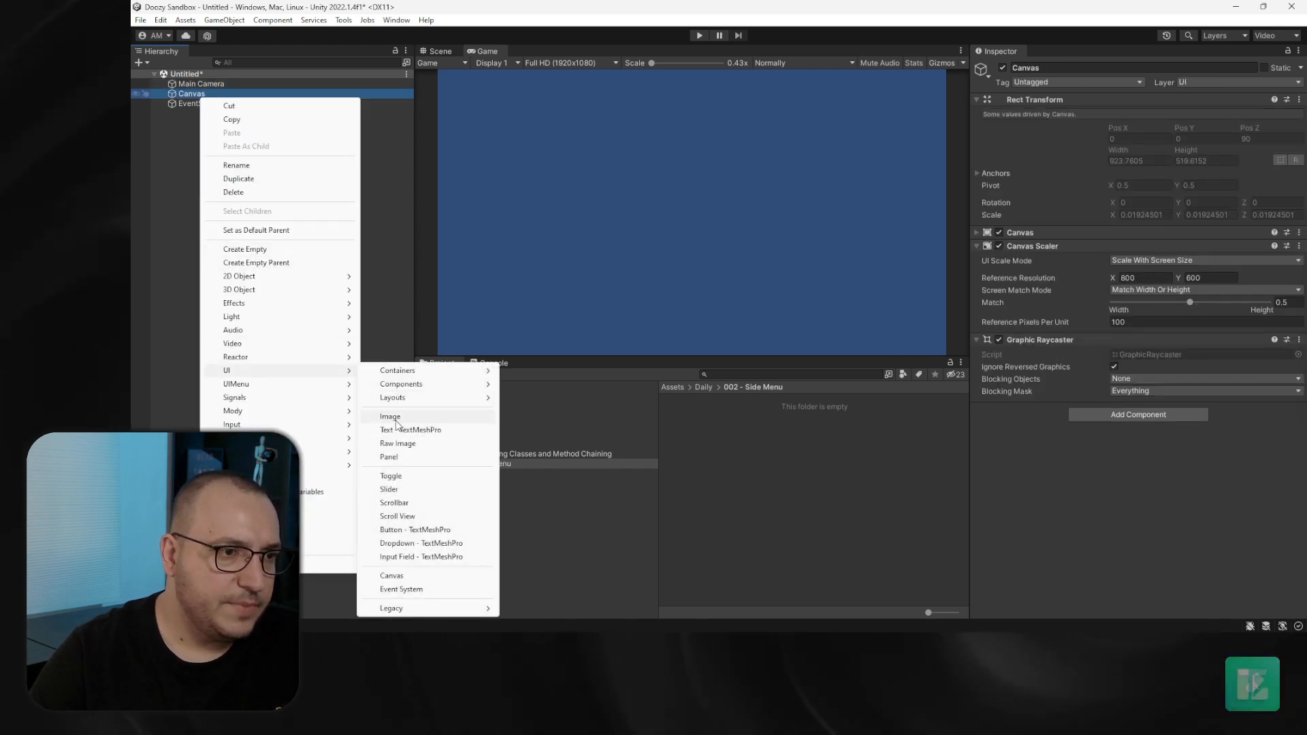
pyautogui.click(390, 417)
pyautogui.write('Backgro')
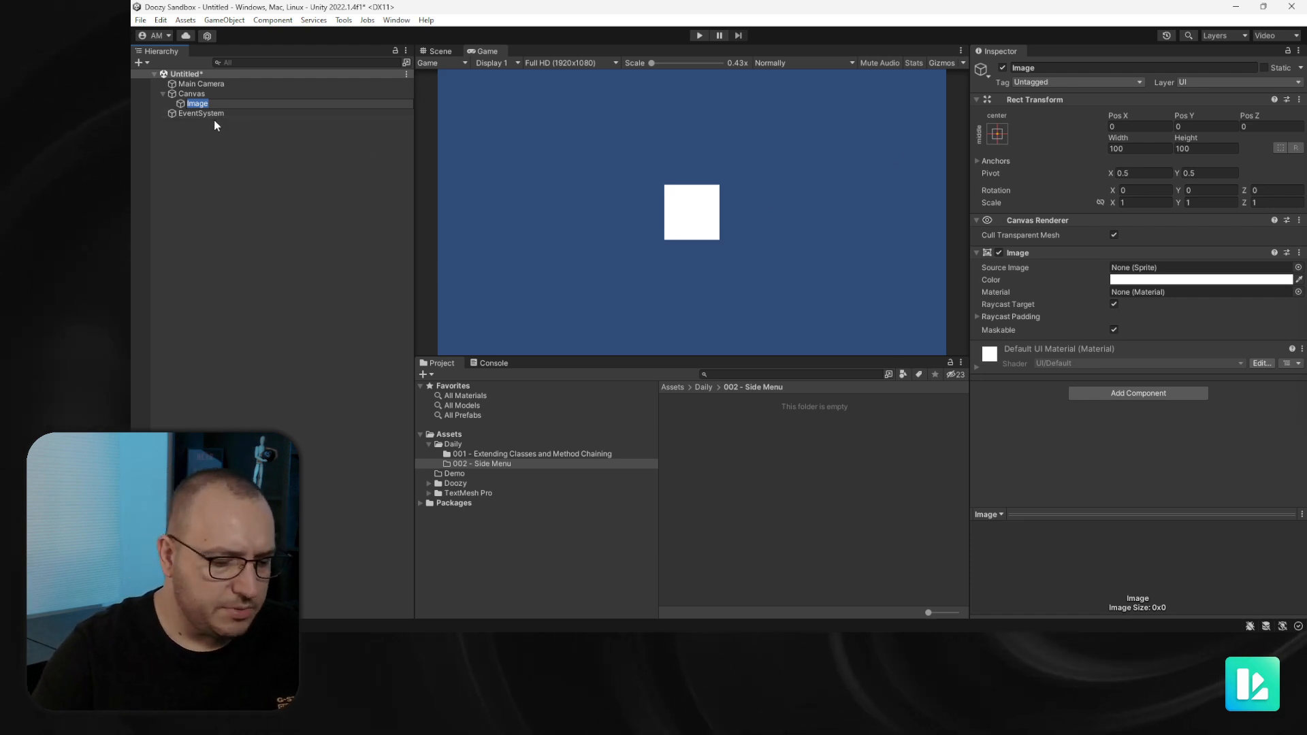
pyautogui.write('und')
pyautogui.press('Return')
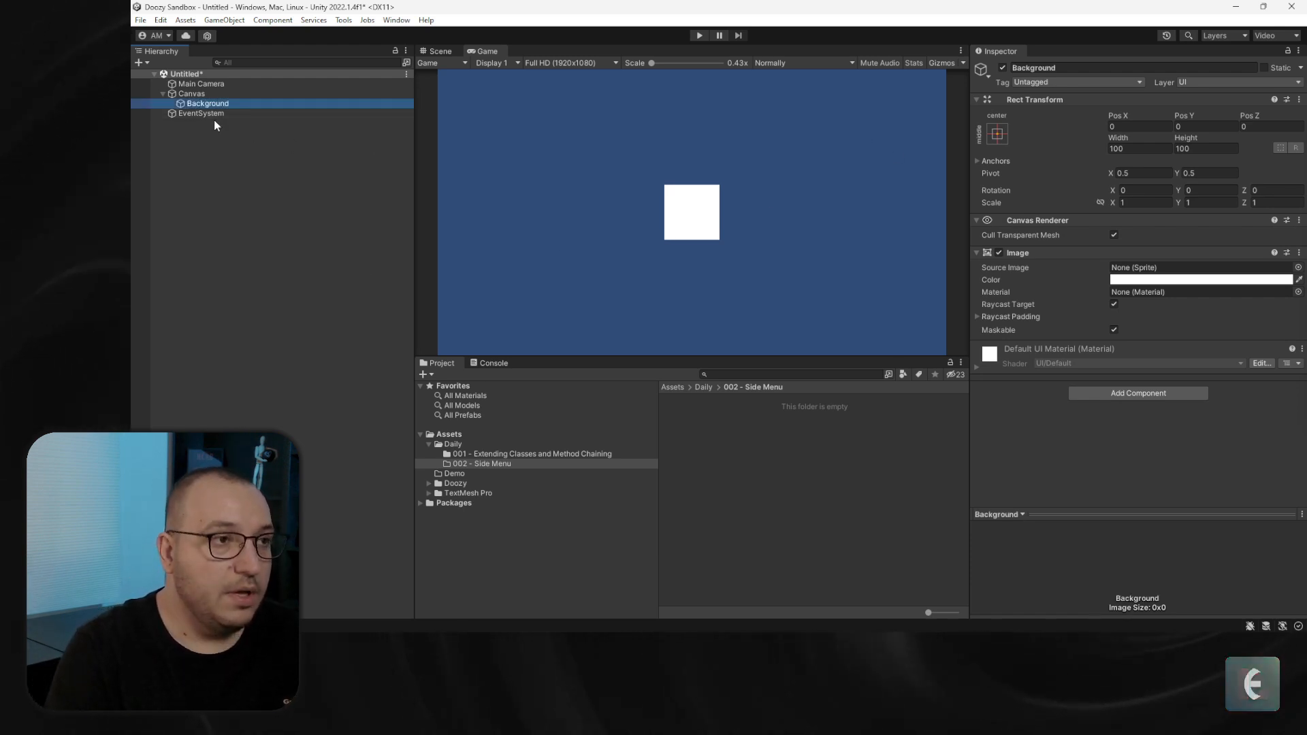
# Stretch the Background image in both directions so it fills the whole Canvas in the Scene view
pyautogui.click(439, 51)
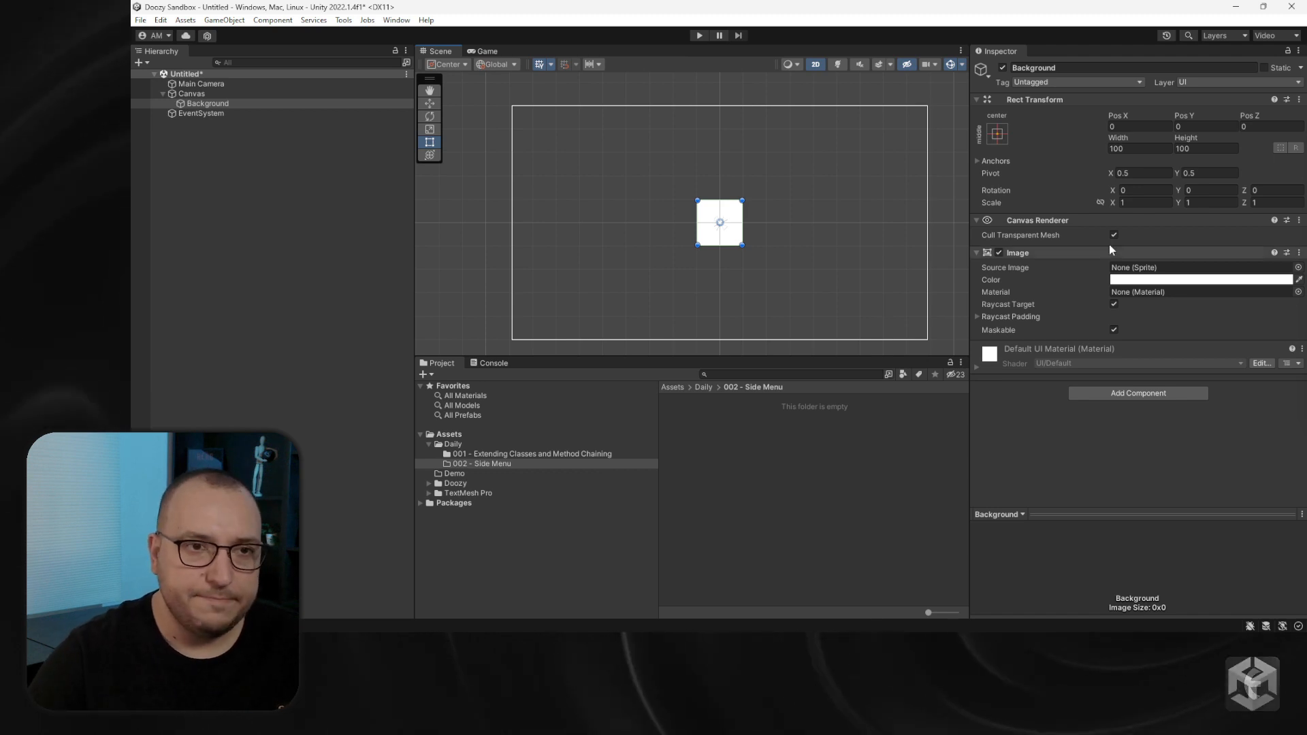
pyautogui.click(997, 133)
pyautogui.keyDown('alt'); pyautogui.click(1128, 318); pyautogui.keyUp('alt')
# Set the Background image's colour to RGB 16, 16, 16
pyautogui.click(1133, 279)
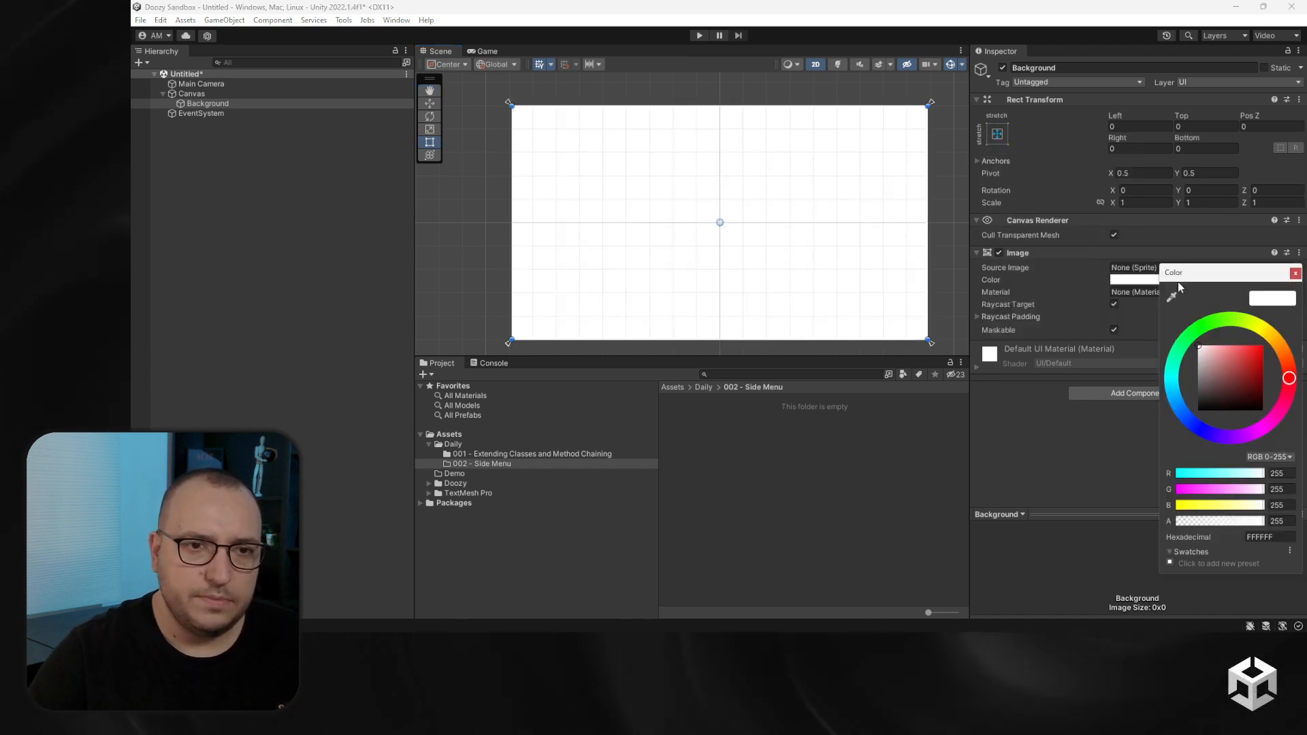
pyautogui.moveTo(1198, 409); pyautogui.dragTo(1180, 443)
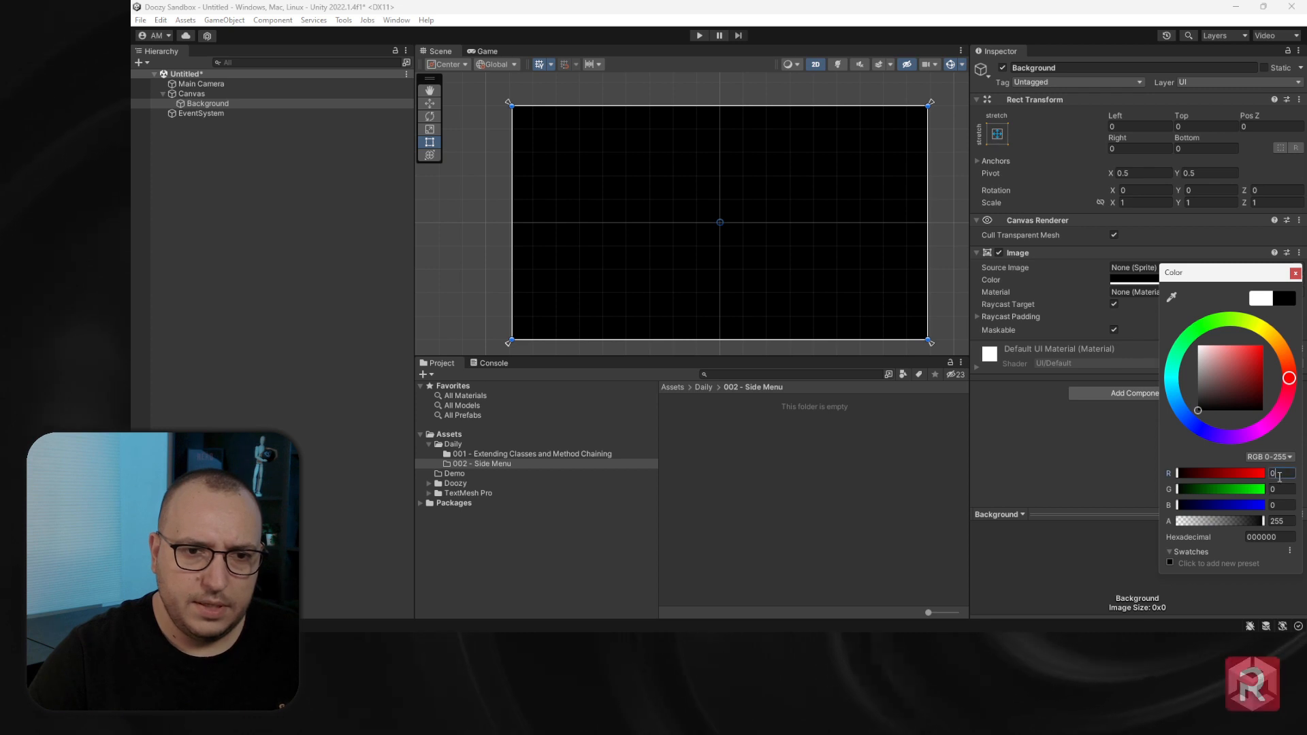
pyautogui.write('16')
pyautogui.press('Tab')
pyautogui.write('16')
pyautogui.press('Tab')
pyautogui.write('16')
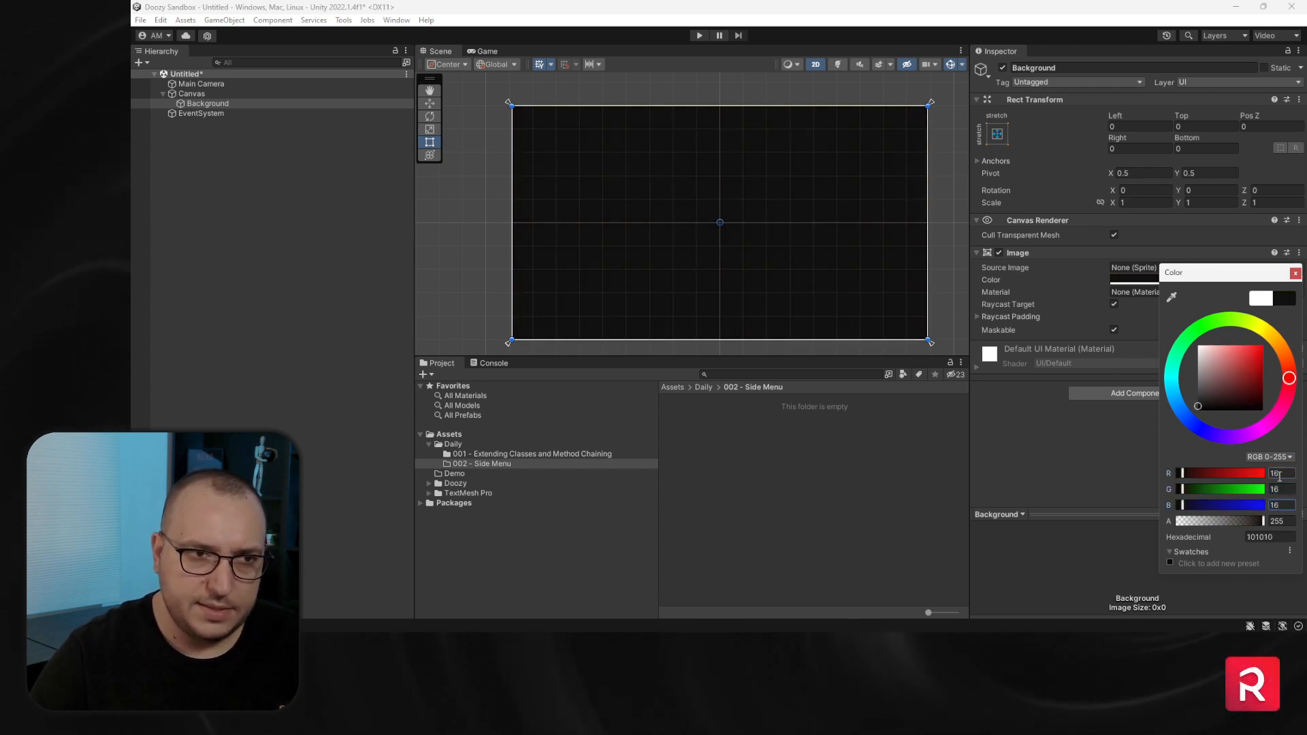
pyautogui.click(1295, 273)
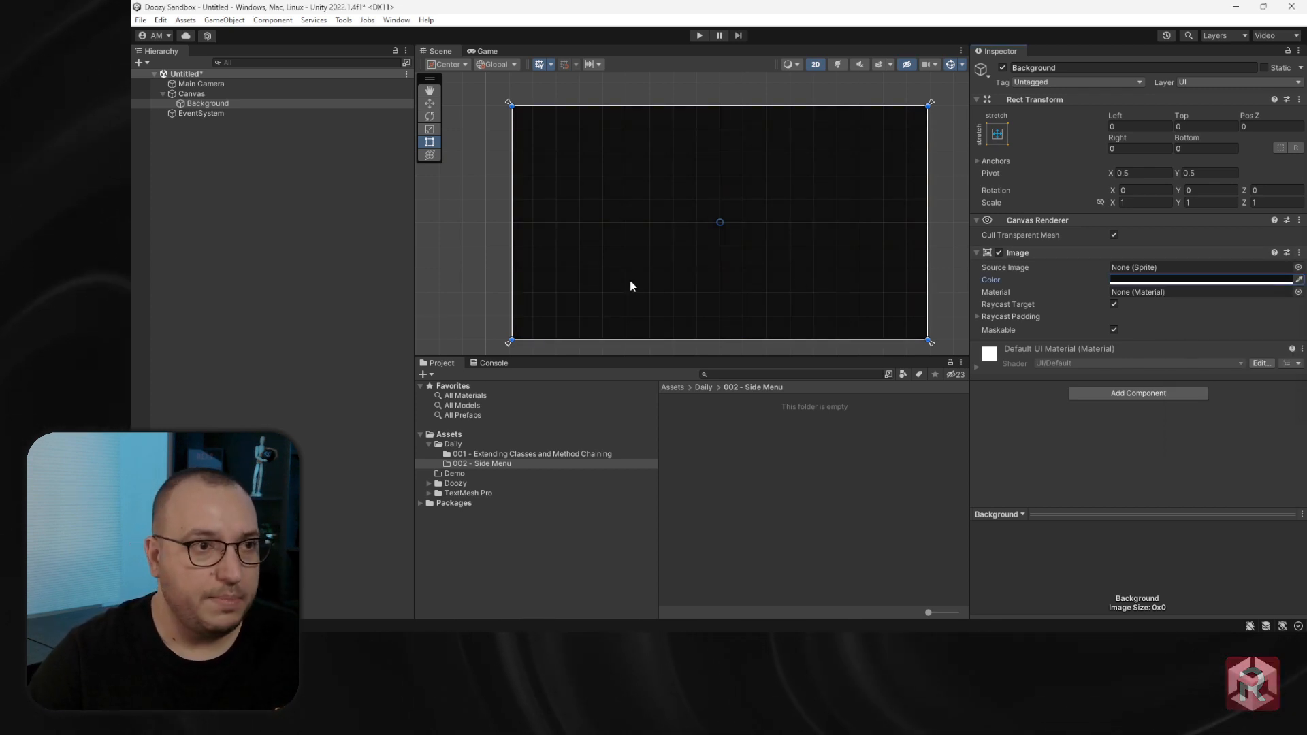
# Create an empty child object under the Canvas and name it SideMenu
pyautogui.click(194, 96)
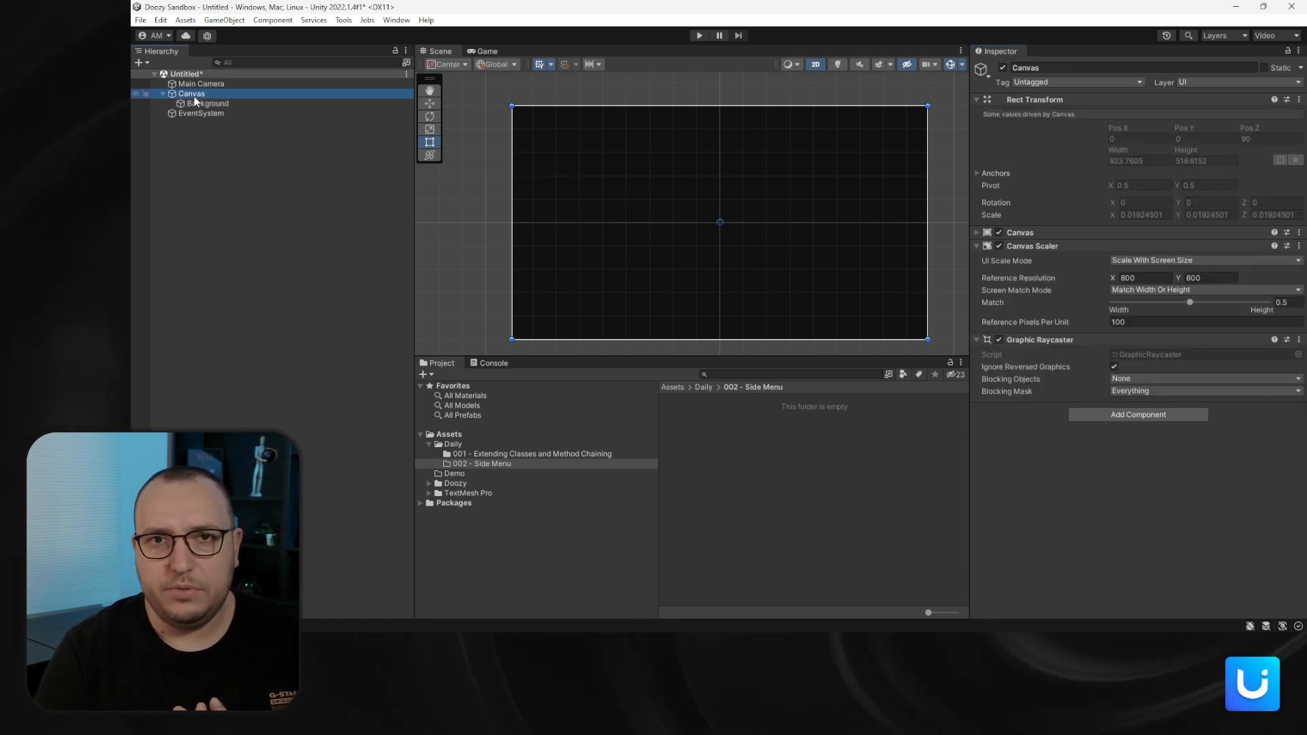
pyautogui.rightClick(194, 96)
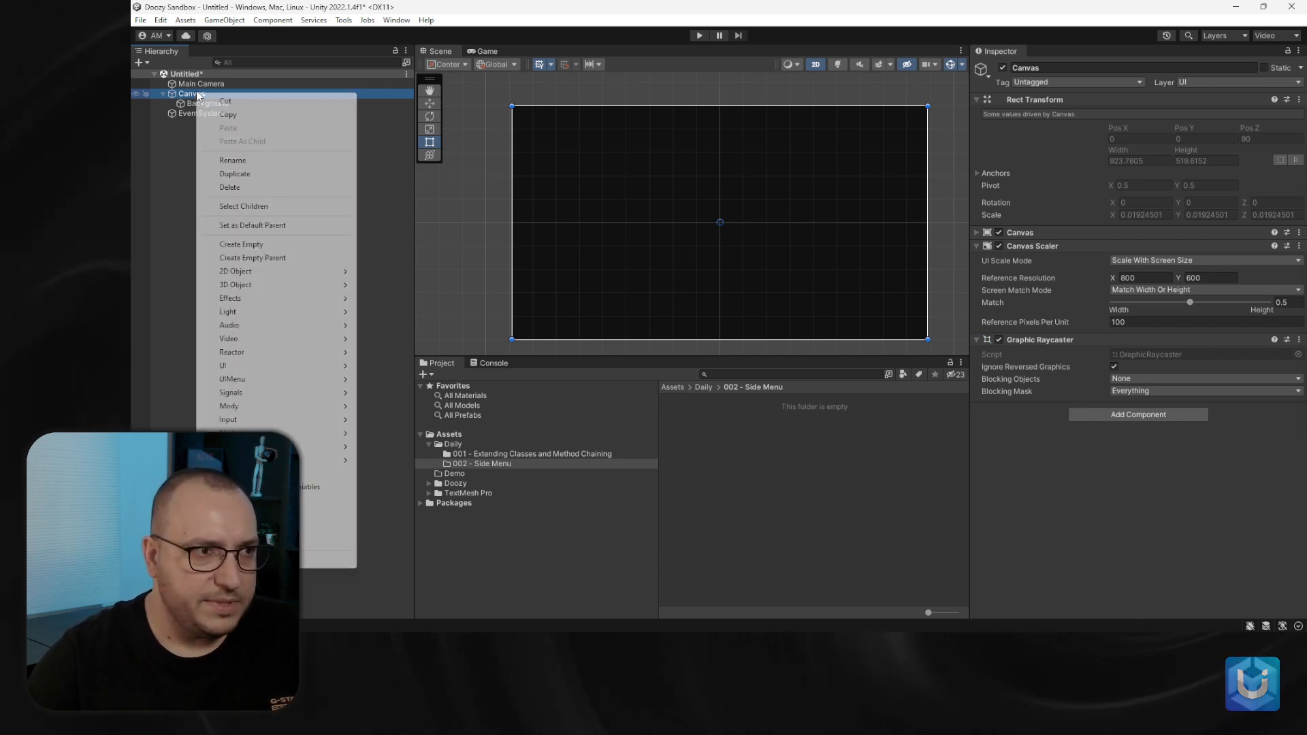
pyautogui.click(255, 244)
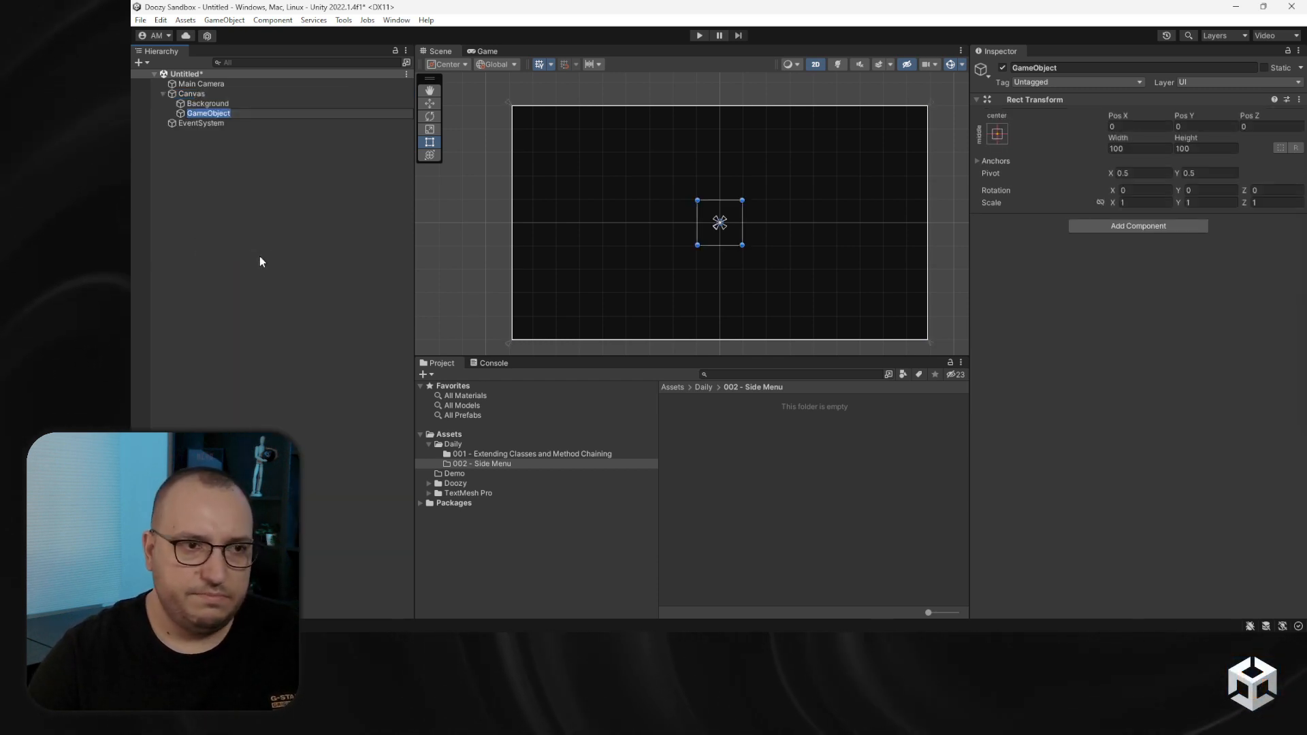
pyautogui.write('Side')
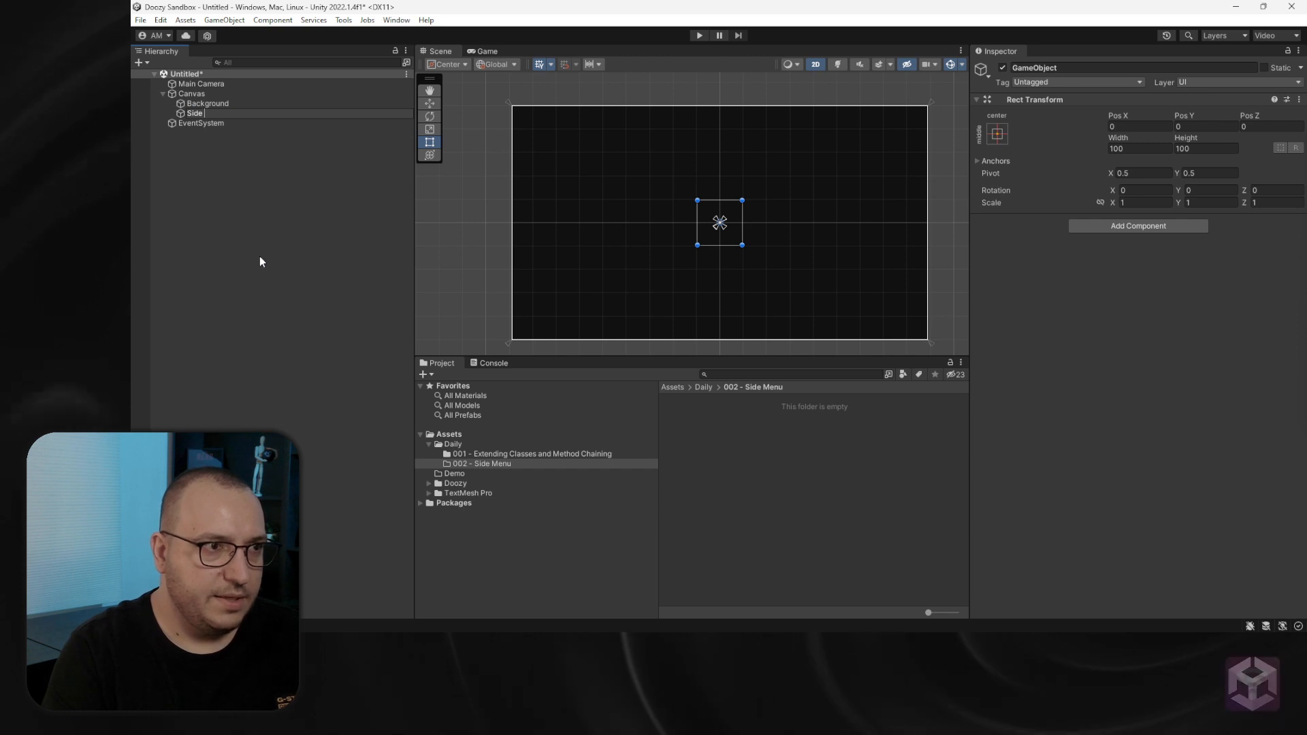
pyautogui.write('Menu')
pyautogui.press('Return')
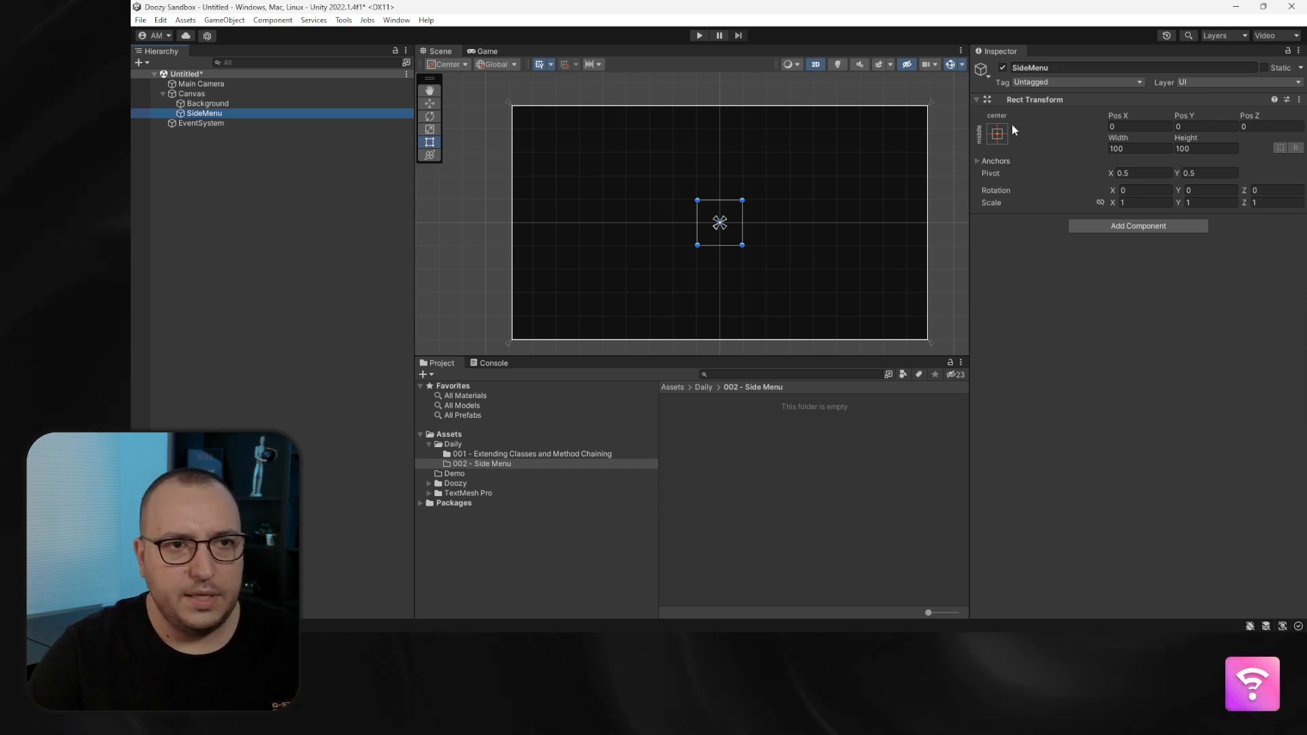
# Anchor SideMenu to the Canvas's left edge with vertical stretch, including pivot and position, and set its width to 240
pyautogui.click(1002, 133)
pyautogui.hotkey('alt', 'shift')
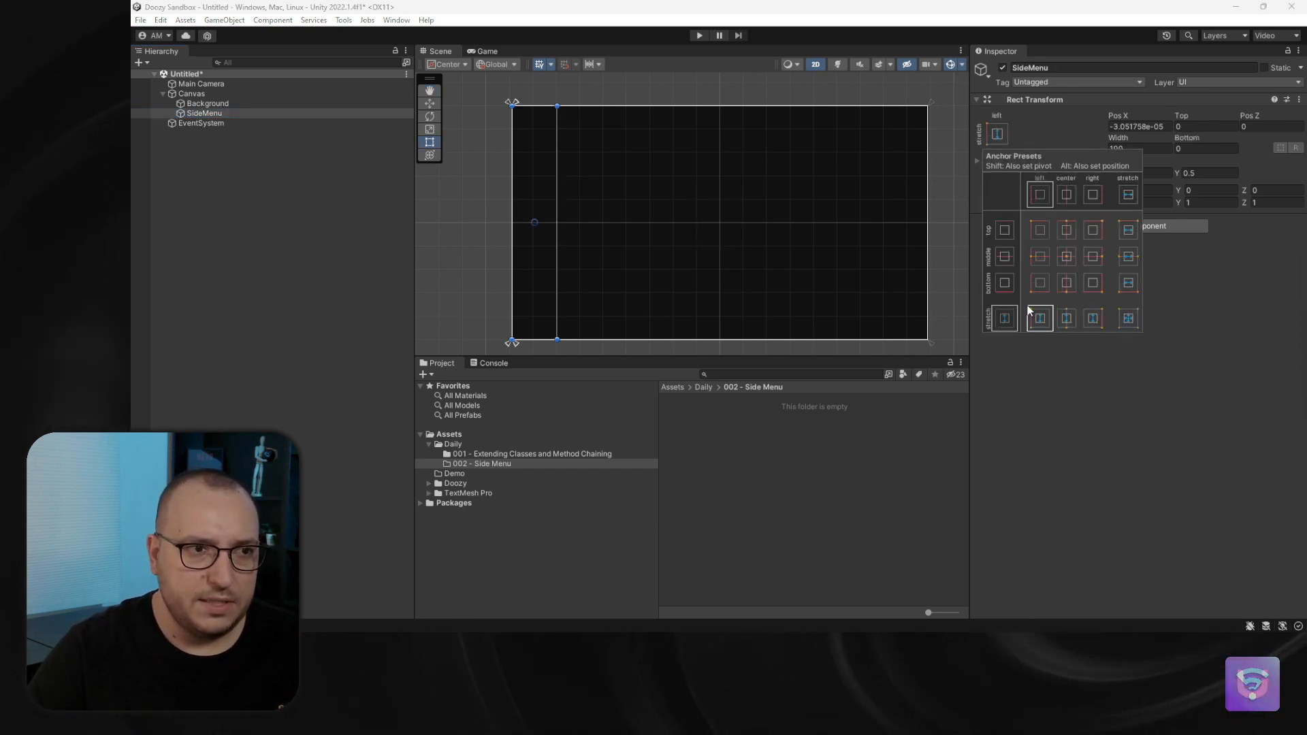
pyautogui.keyDown('alt'); pyautogui.keyDown('shift'); pyautogui.click(1038, 318); pyautogui.keyUp('shift'); pyautogui.keyUp('alt')
pyautogui.click(1144, 148)
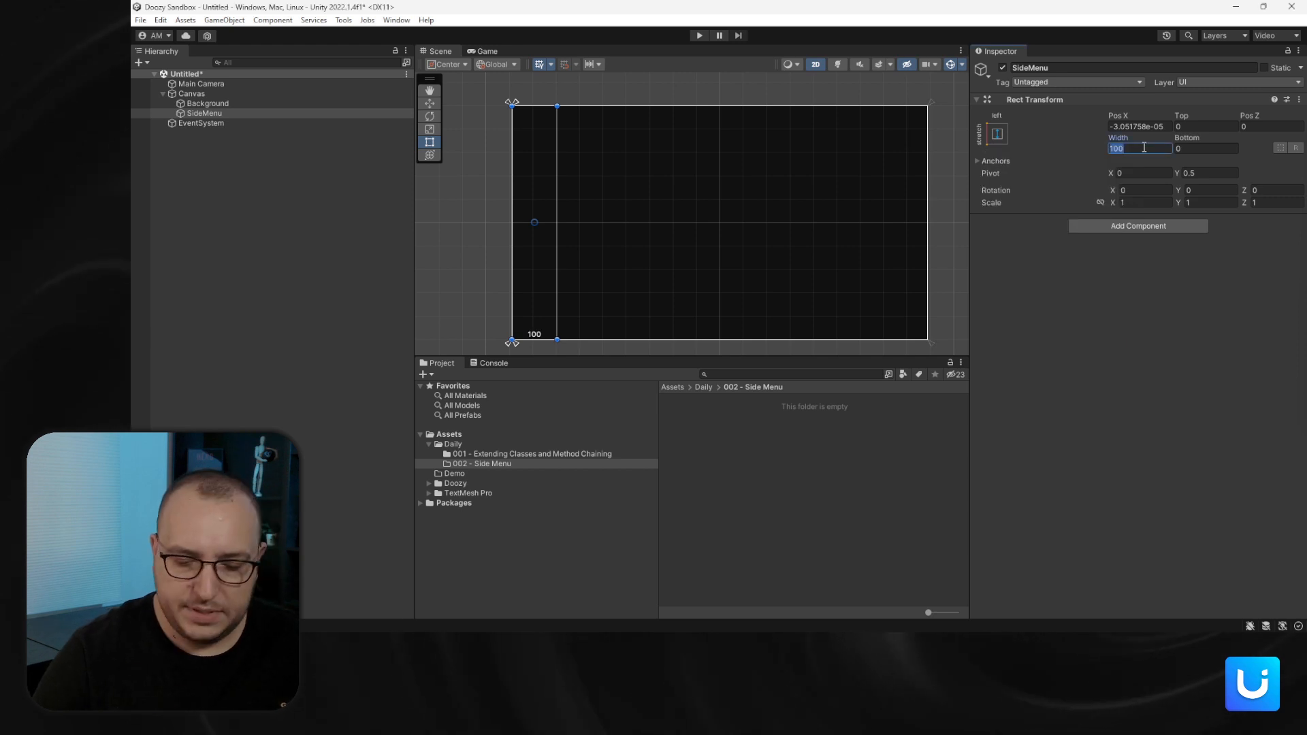
pyautogui.write('240')
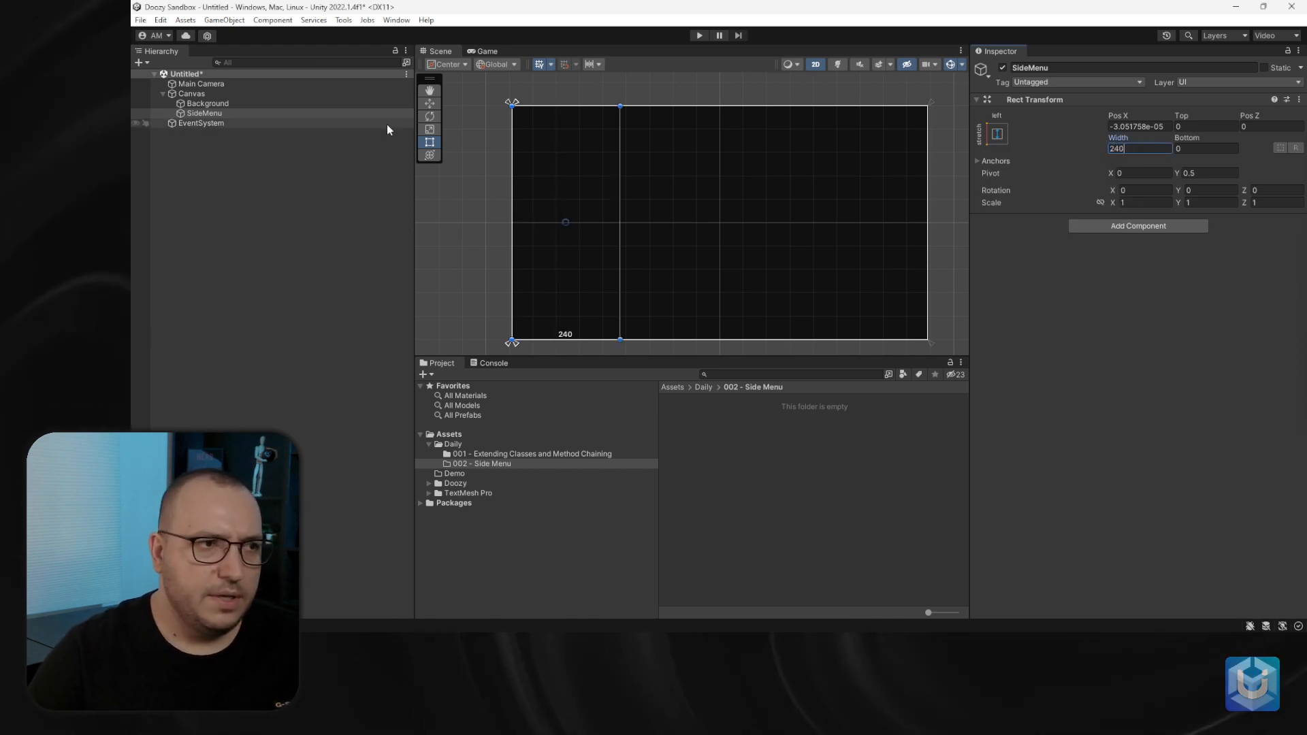
# Add a UI Image as a child of SideMenu and stretch it in both directions to fill its parent
pyautogui.rightClick(238, 116)
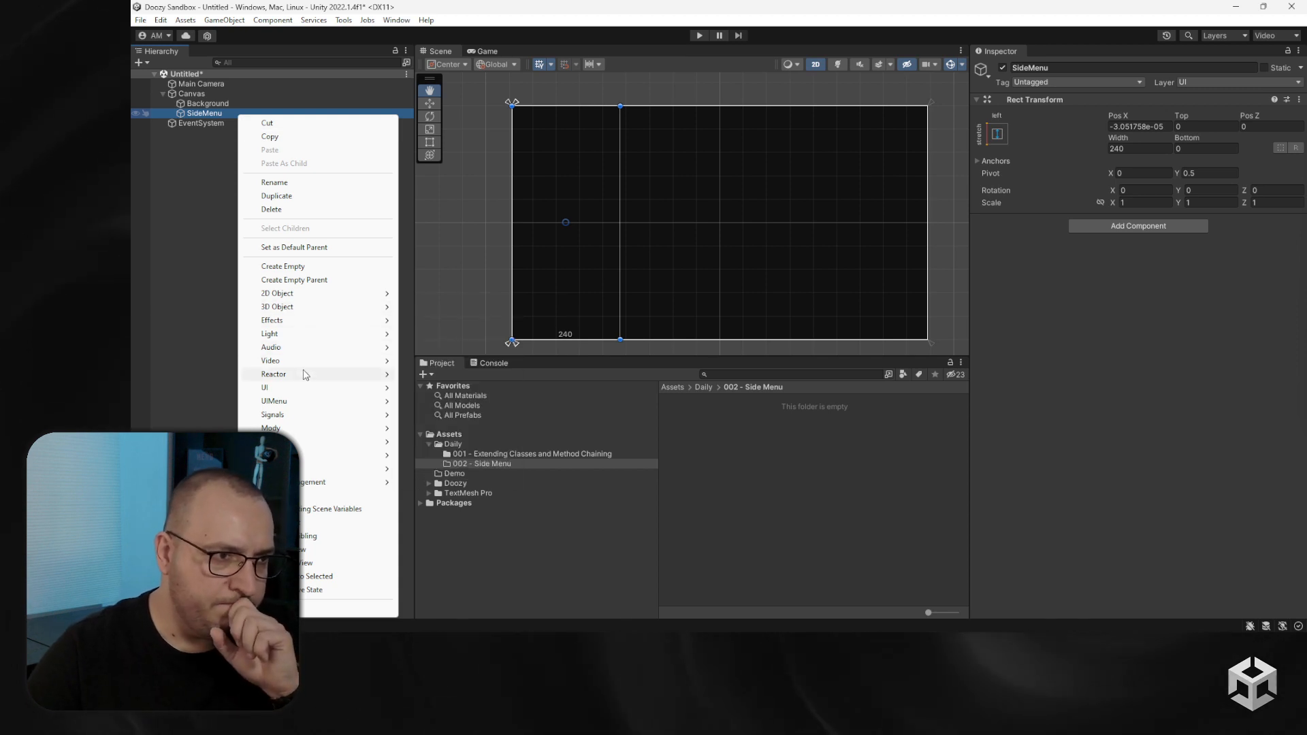
pyautogui.moveTo(389, 392)
pyautogui.click(429, 434)
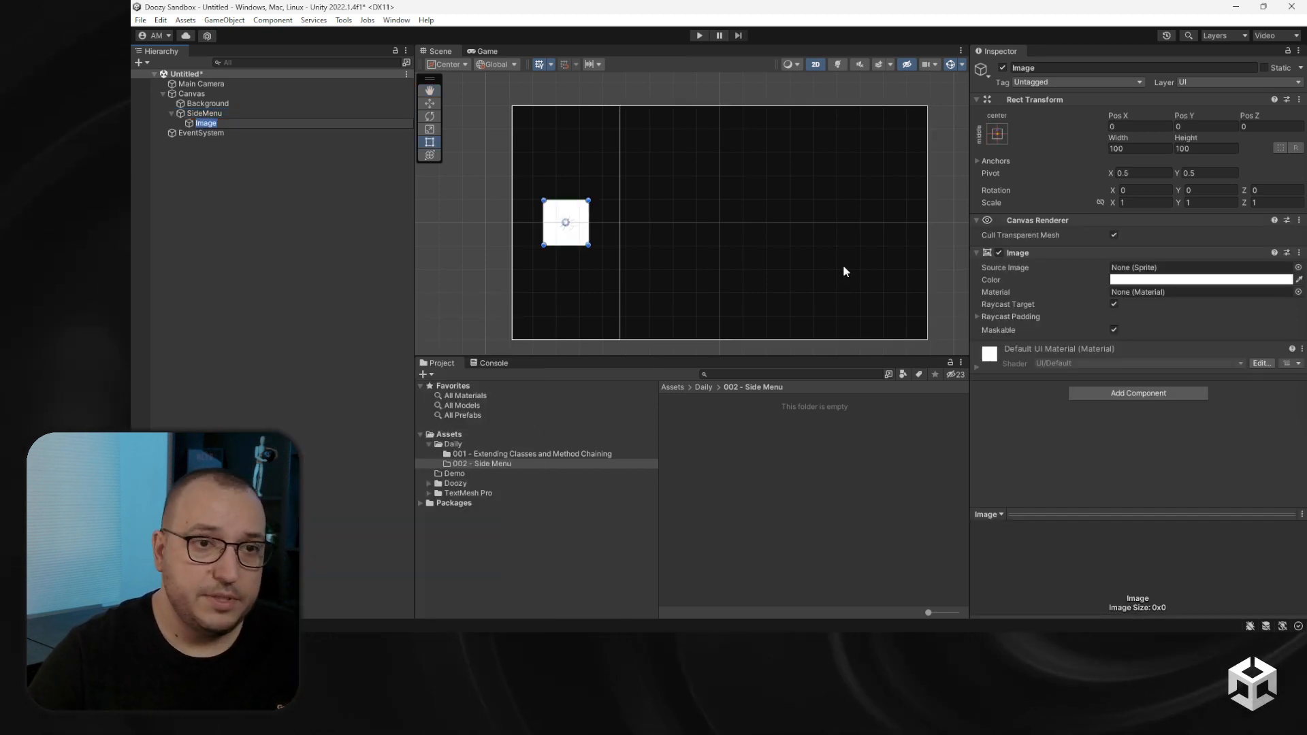
pyautogui.click(997, 134)
pyautogui.keyDown('alt'); pyautogui.click(1128, 318); pyautogui.keyUp('alt')
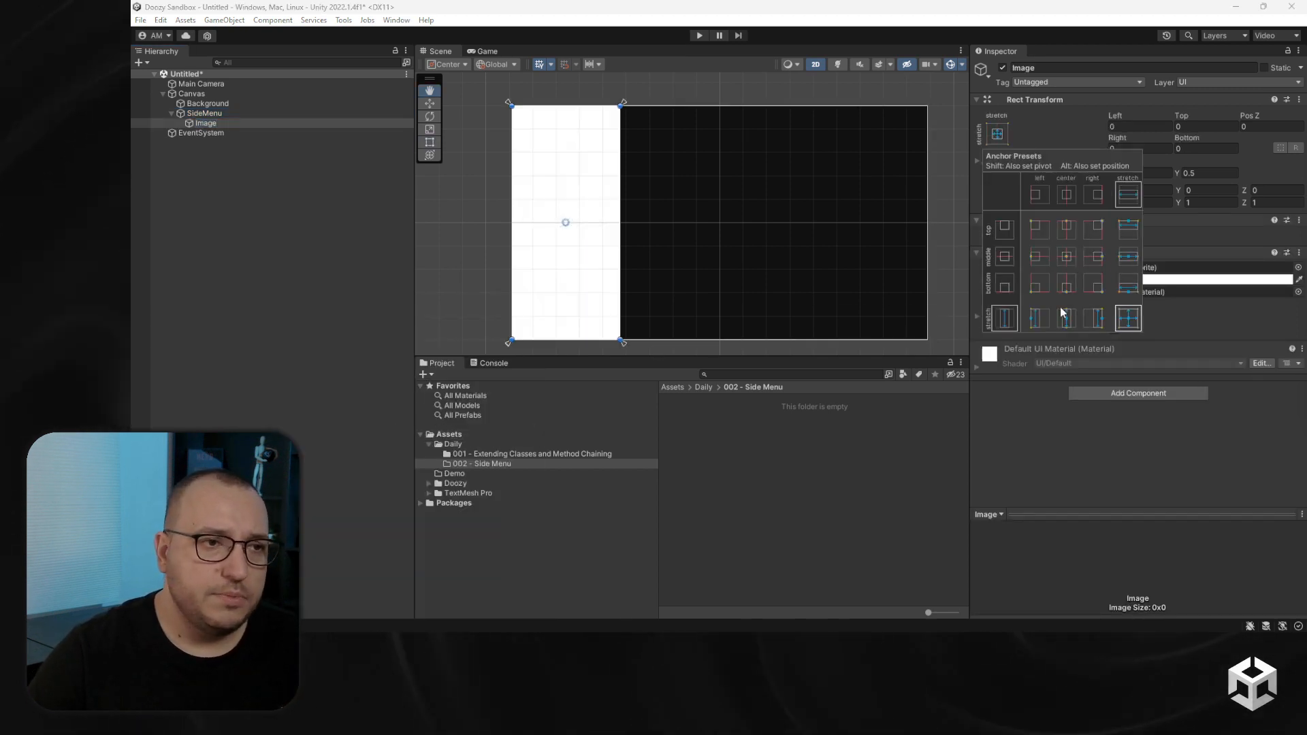
# Rename the Image under SideMenu to Background
pyautogui.click(216, 126)
pyautogui.press('F2')
pyautogui.write('Backg')
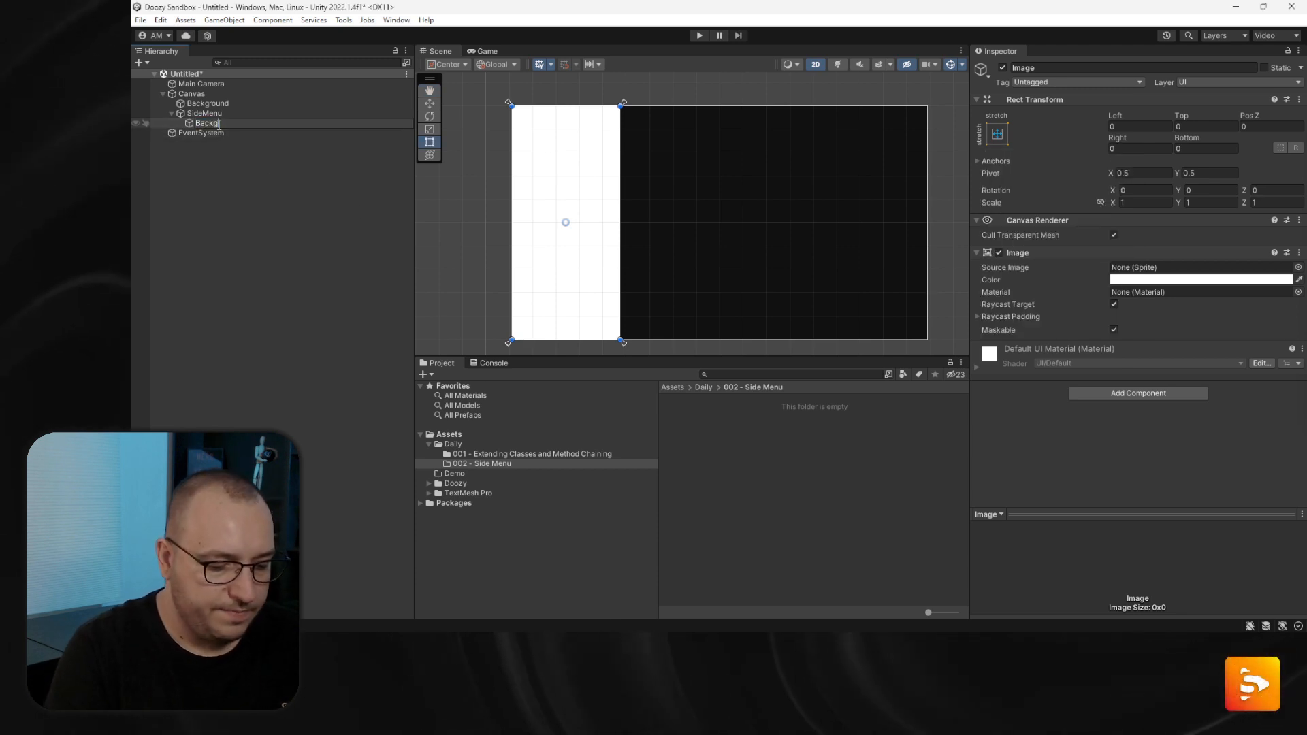
pyautogui.write('round')
pyautogui.press('Return')
# Set the alpha of the SideMenu Background's colour to 64
pyautogui.click(1205, 279)
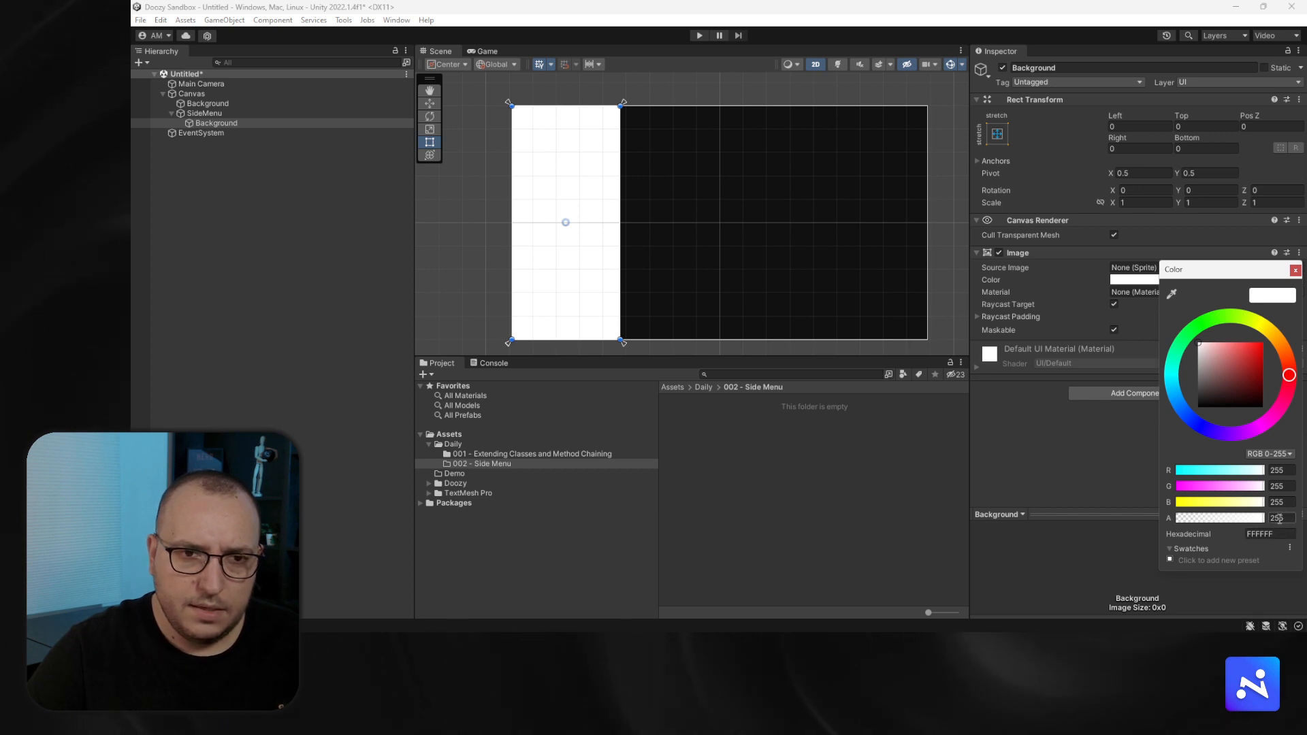
pyautogui.write('0')
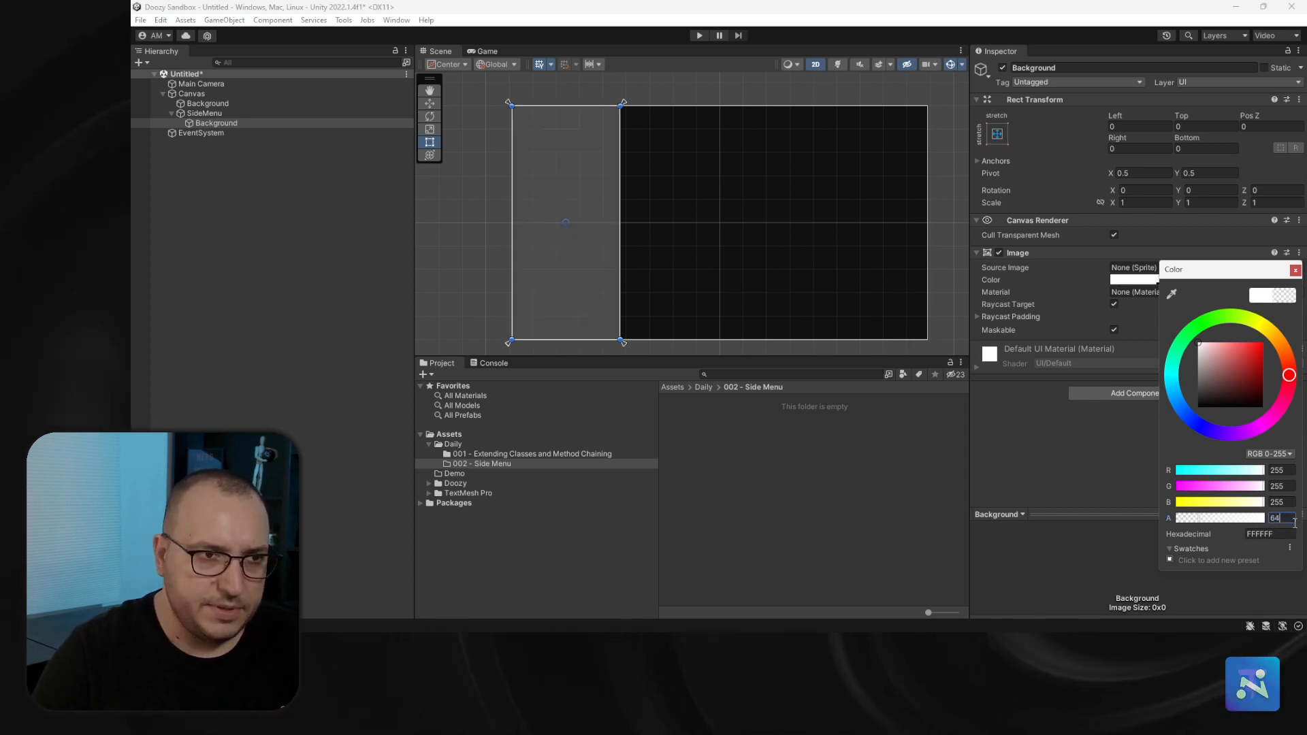
pyautogui.click(1005, 571)
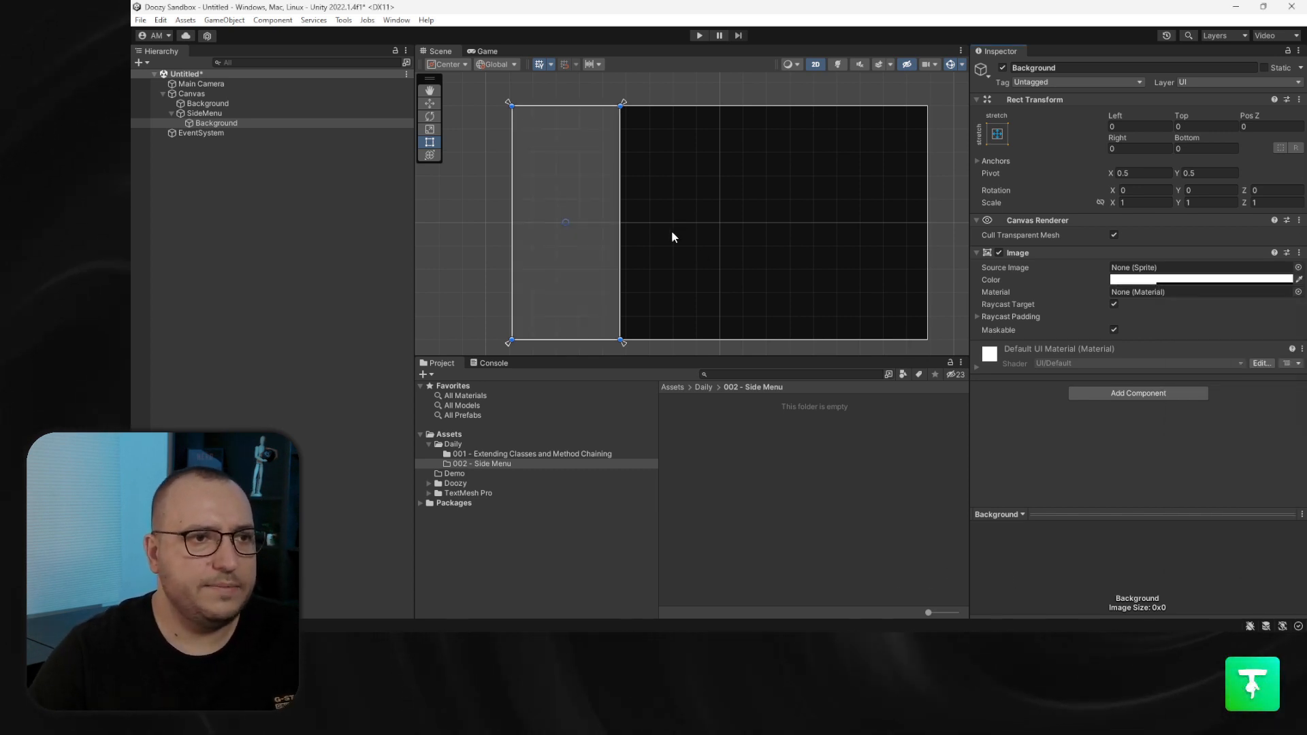
# Set the alpha of the SideMenu Background's colour to 96 and deselect the image
pyautogui.click(1202, 279)
pyautogui.click(1258, 521)
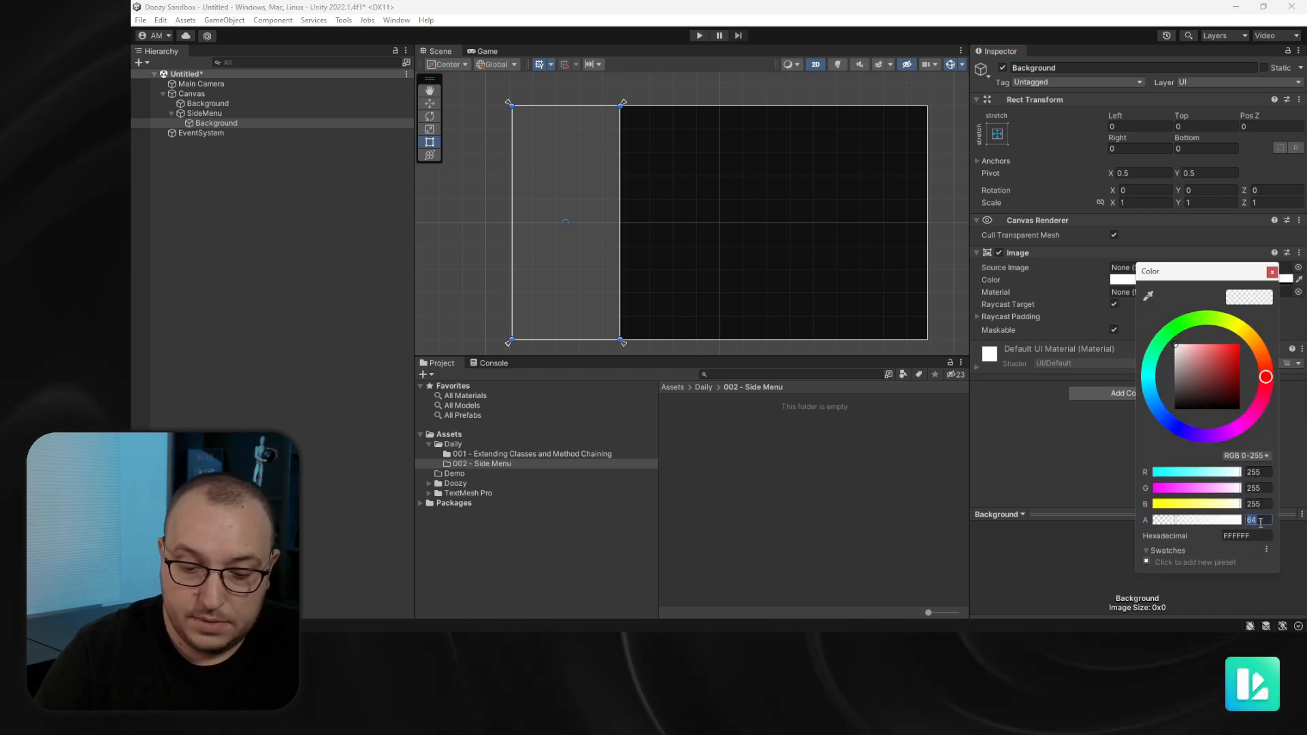
pyautogui.write('96')
pyautogui.click(939, 278)
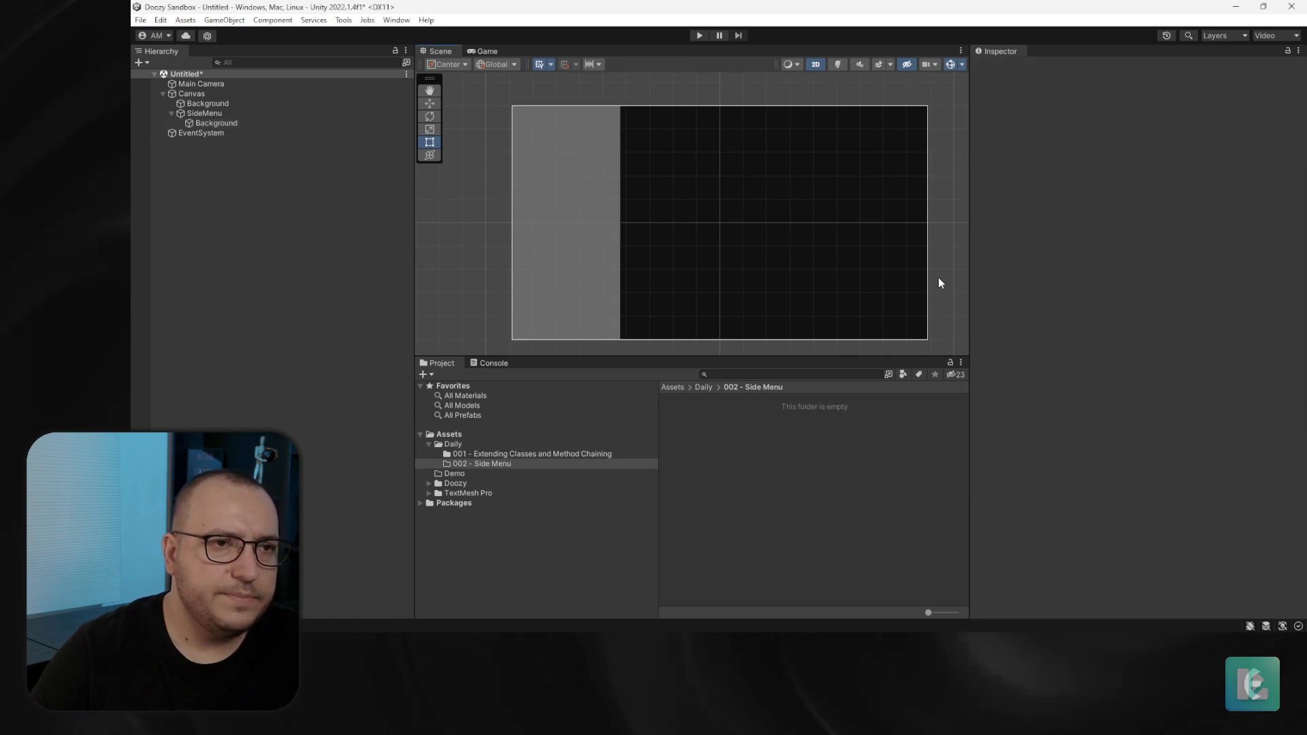
# Show the Game view, select SideMenu, and dock the Scene view beside the Console so both views are visible
pyautogui.click(483, 51)
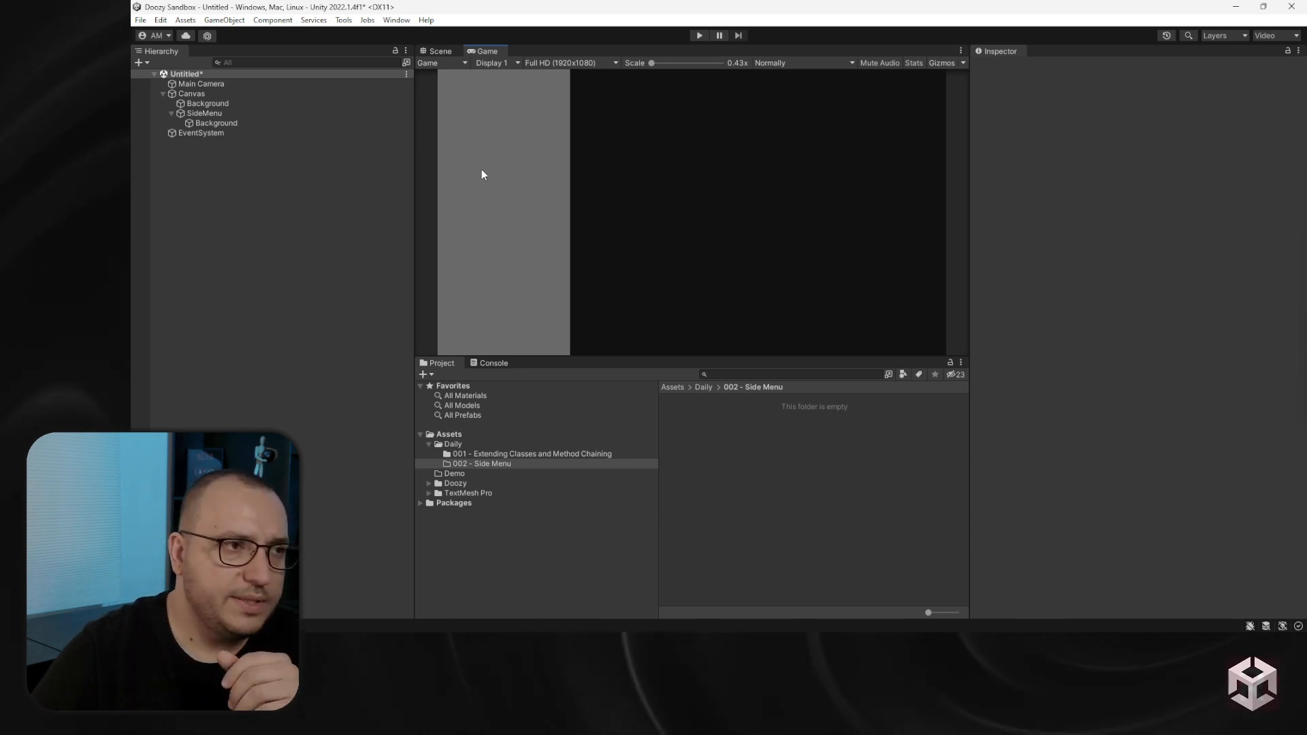
pyautogui.click(225, 113)
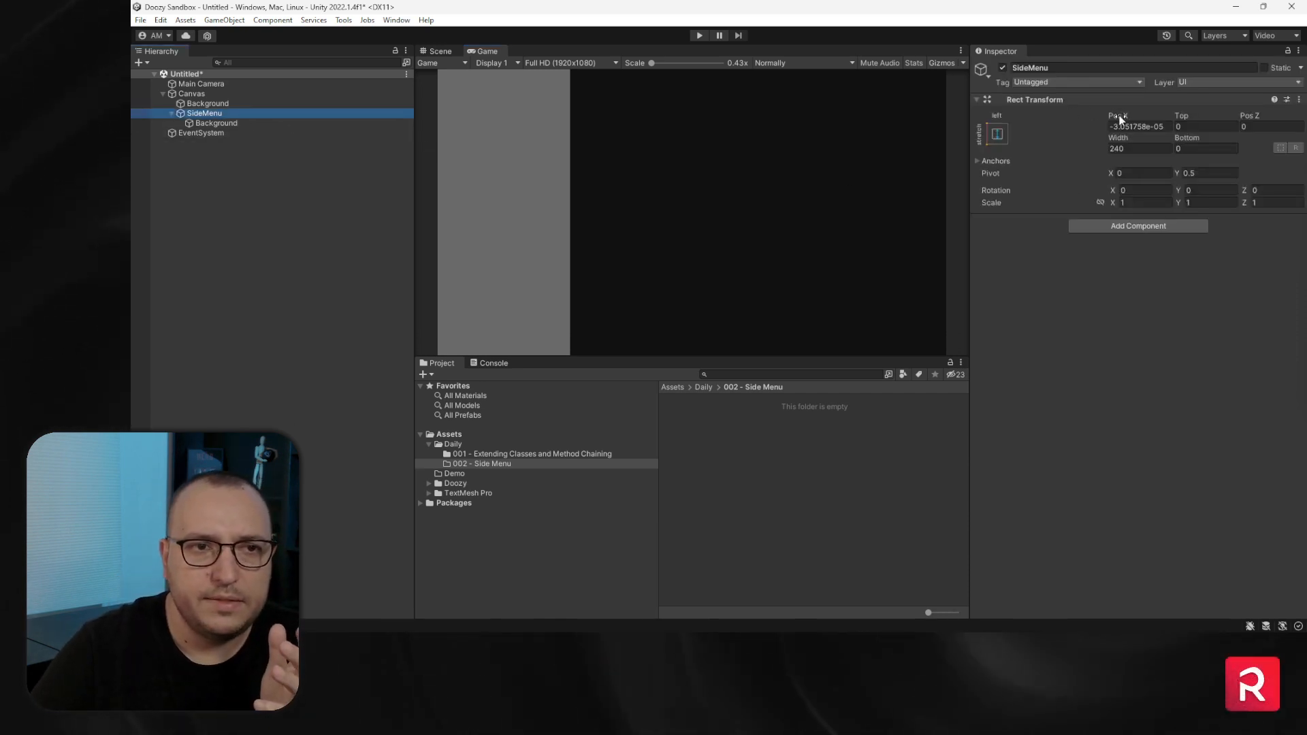
pyautogui.click(440, 51)
pyautogui.moveTo(440, 51); pyautogui.dragTo(582, 371)
# Slide SideMenu horizontally to preview its movement, and set its Pos X to 0
pyautogui.moveTo(1125, 117); pyautogui.dragTo(1056, 559)
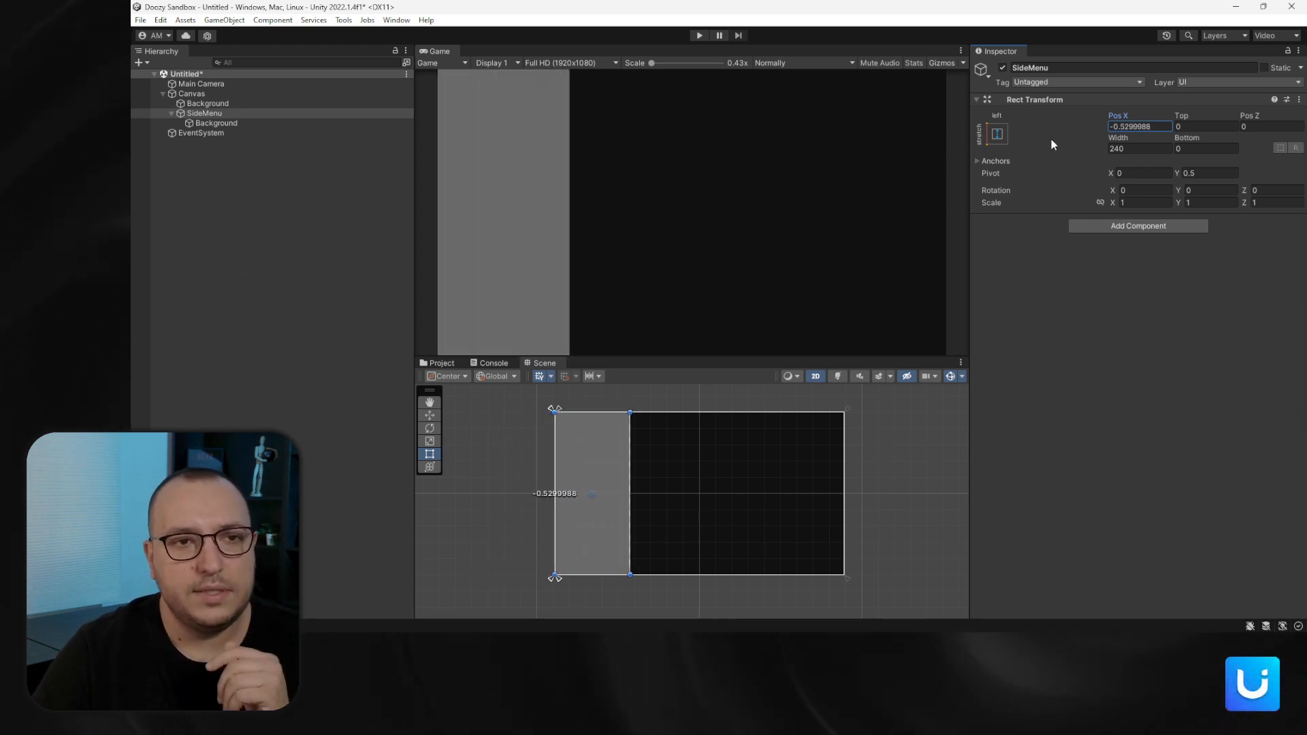
pyautogui.click(1142, 128)
pyautogui.write('0')
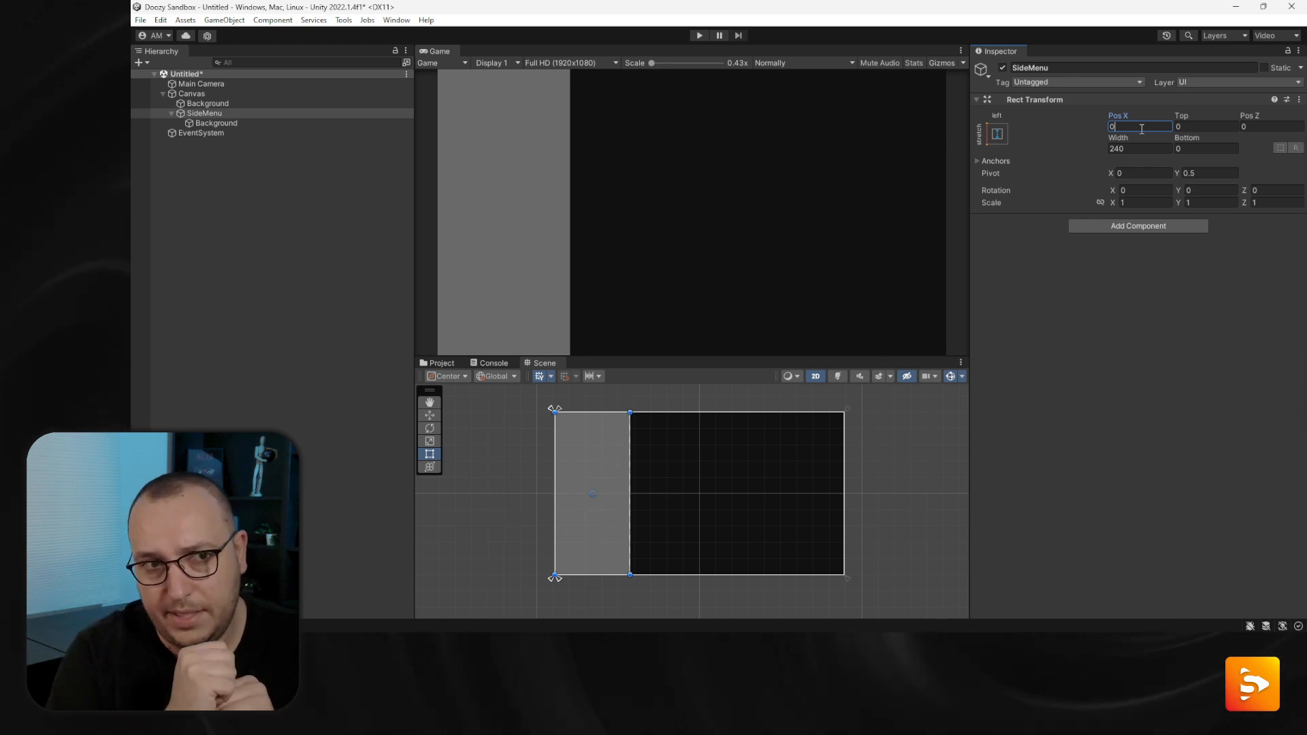
# Add a UIView component to SideMenu and collapse the Graphic Raycaster settings
pyautogui.click(1096, 236)
pyautogui.click(1090, 230)
pyautogui.write('uiview')
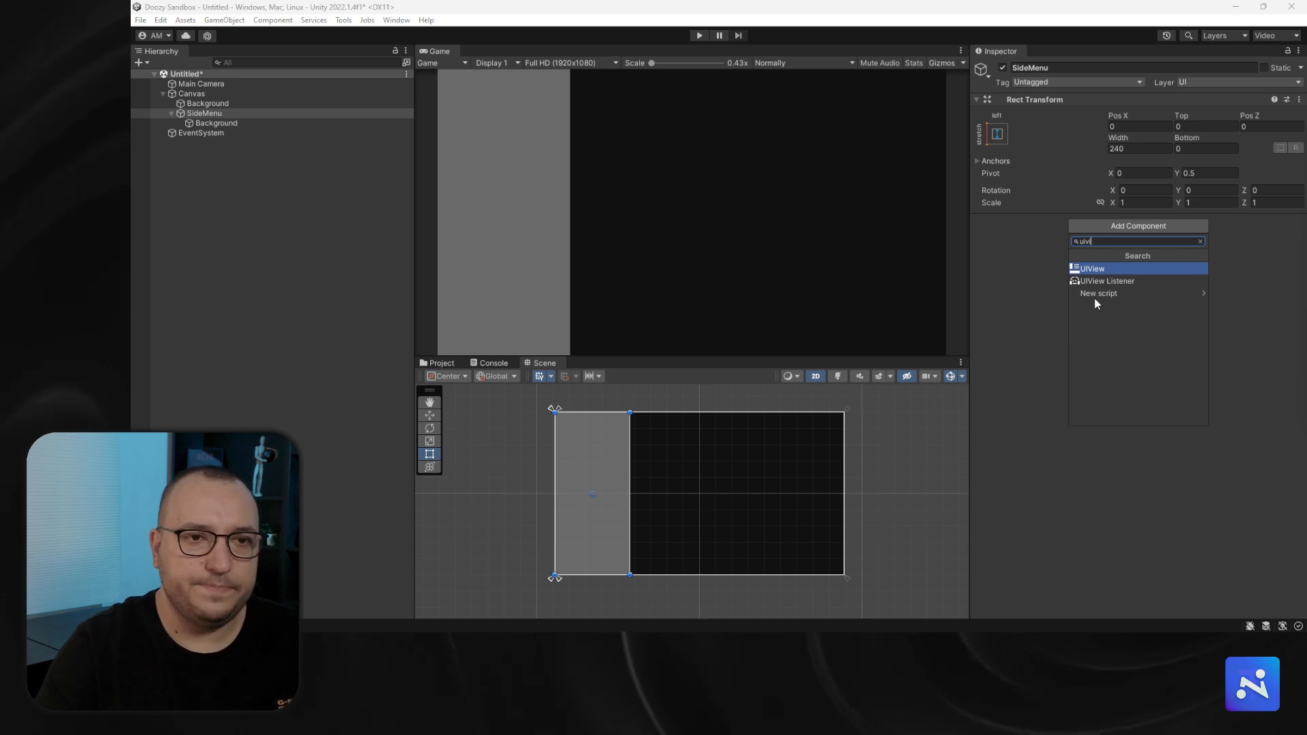
pyautogui.press('Return')
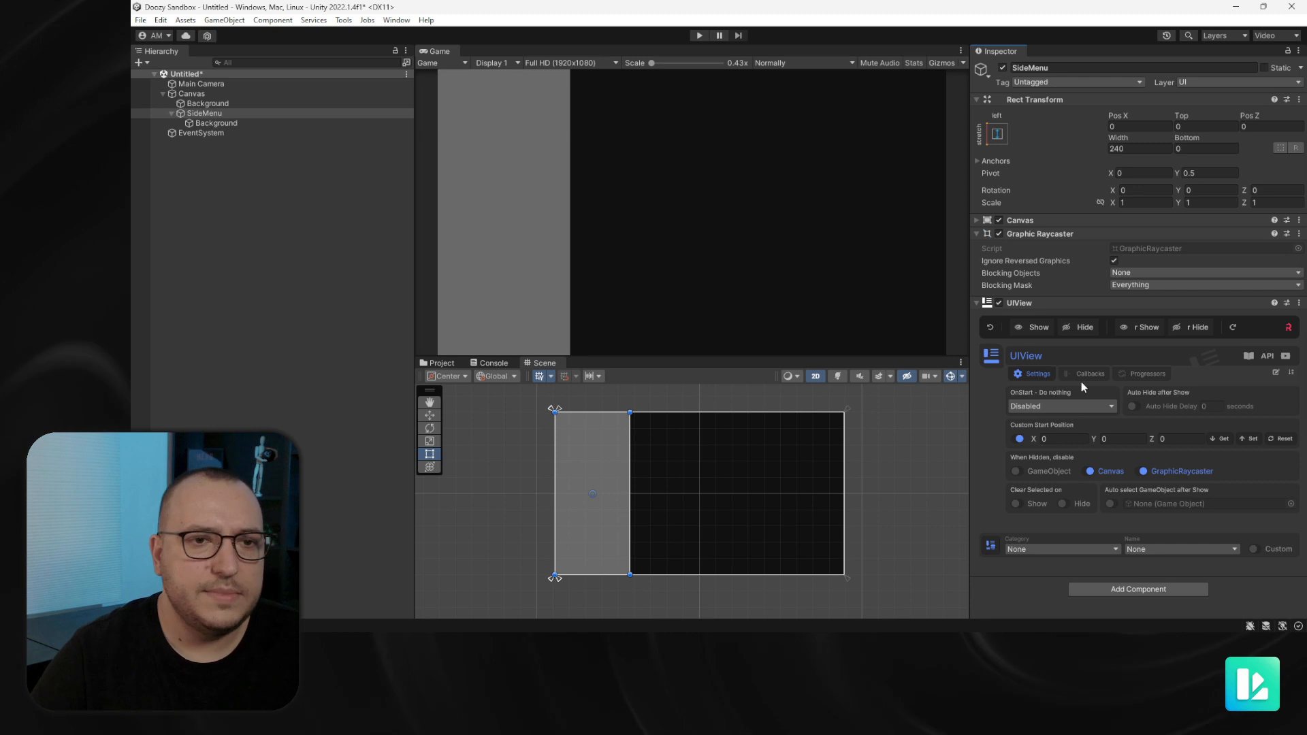
pyautogui.click(1031, 234)
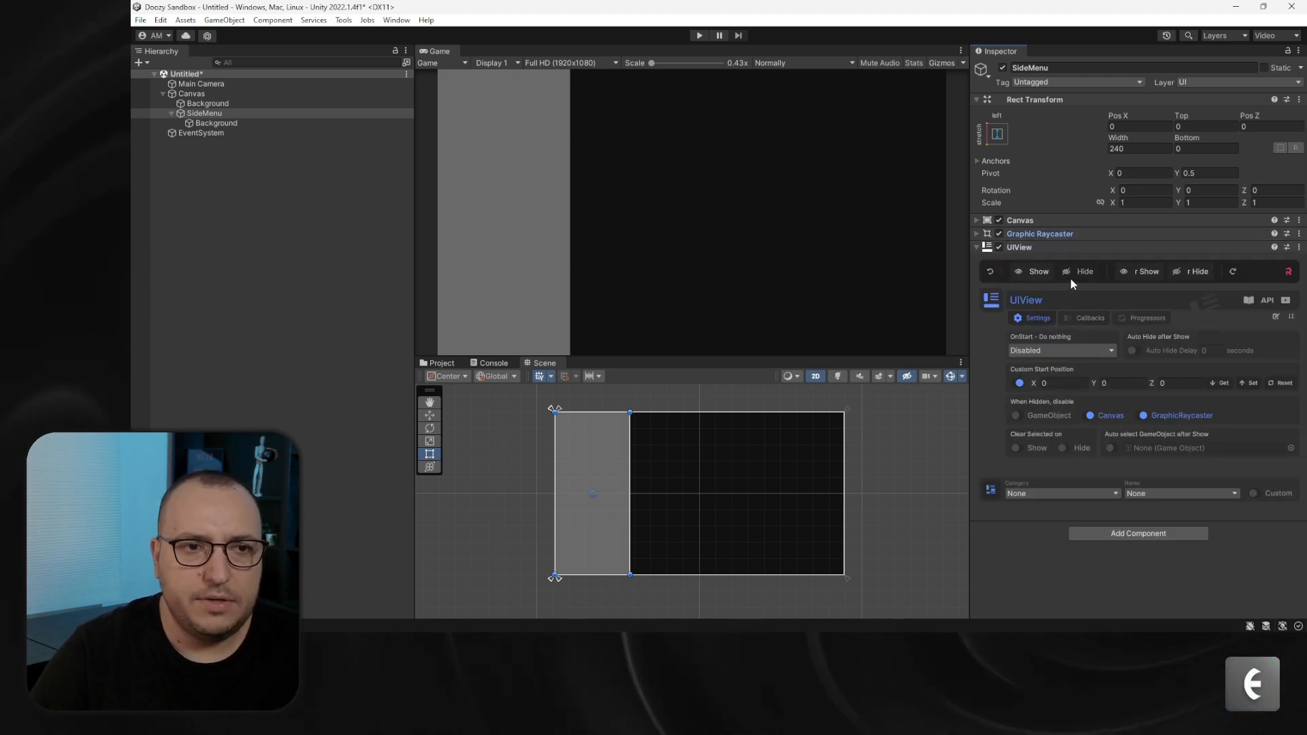
# Run the scene, test hiding and showing SideMenu through its UIView several times, and stop play mode
pyautogui.click(698, 36)
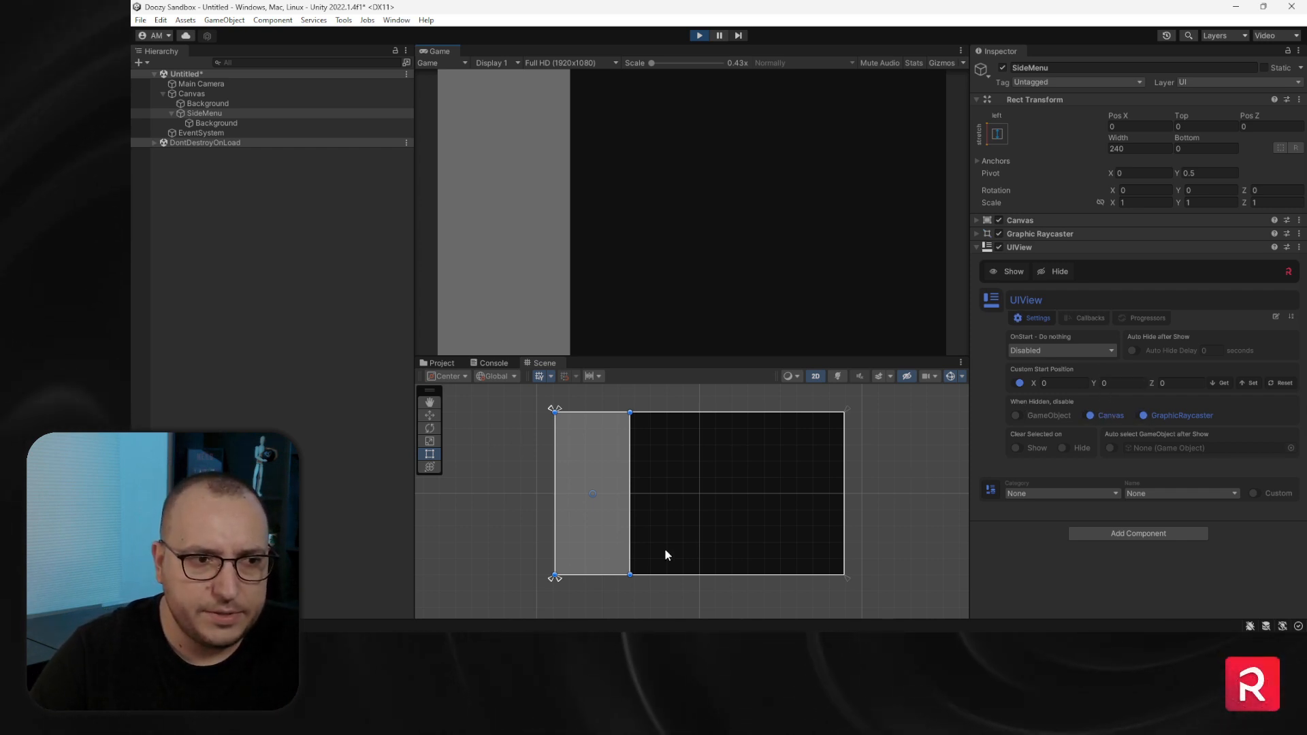
pyautogui.click(1042, 273)
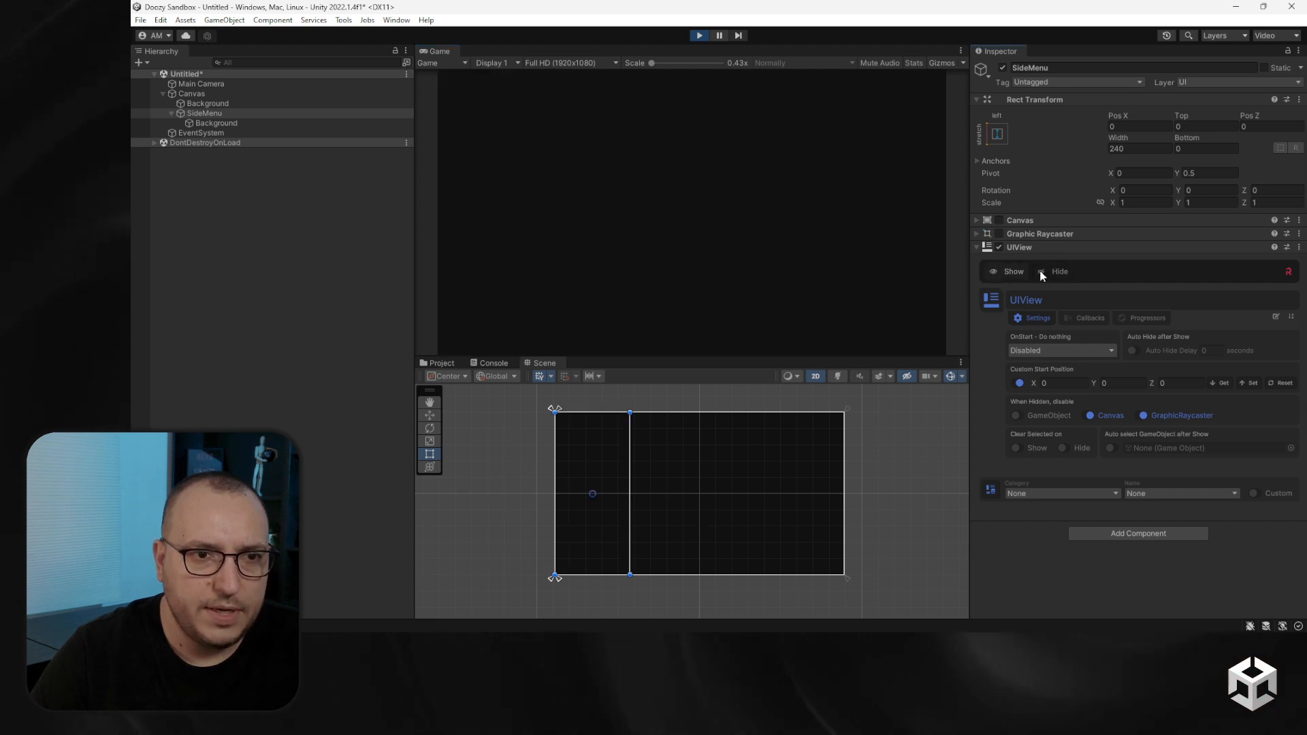
pyautogui.click(1010, 272)
pyautogui.click(1046, 272)
pyautogui.click(996, 272)
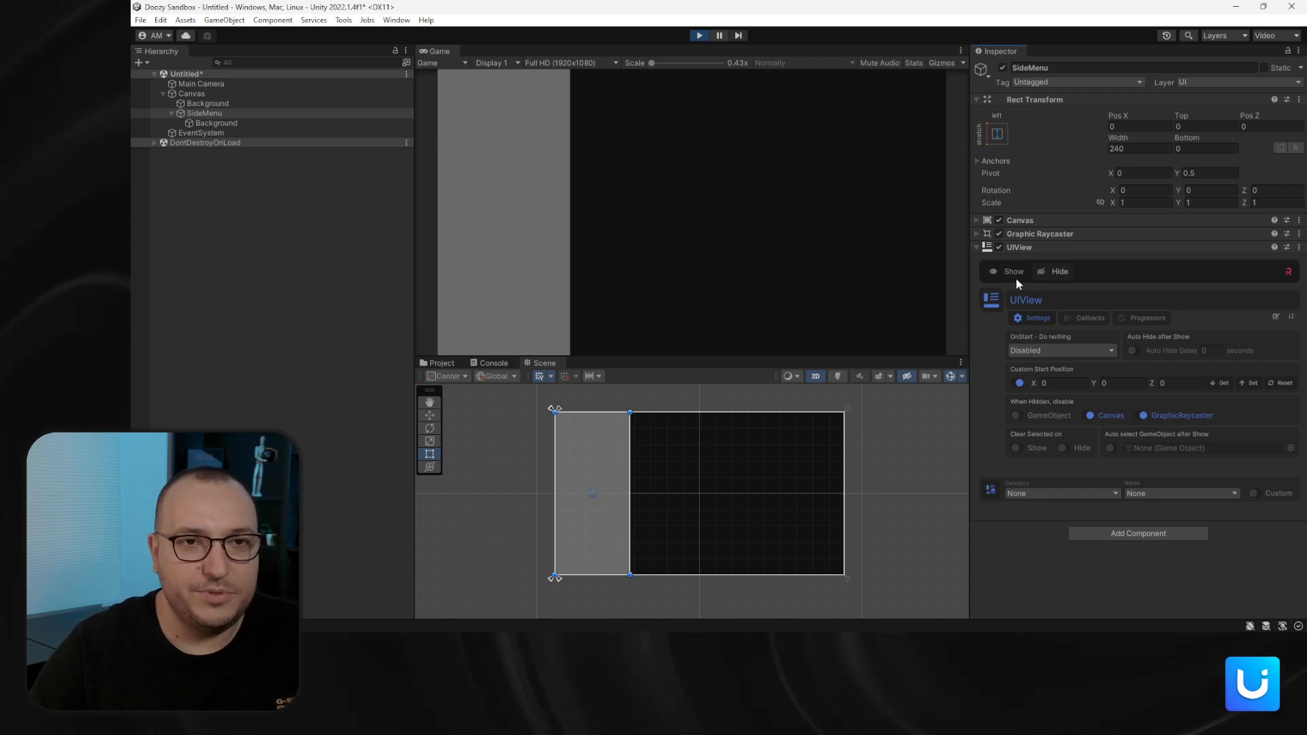
pyautogui.click(1042, 274)
pyautogui.click(999, 275)
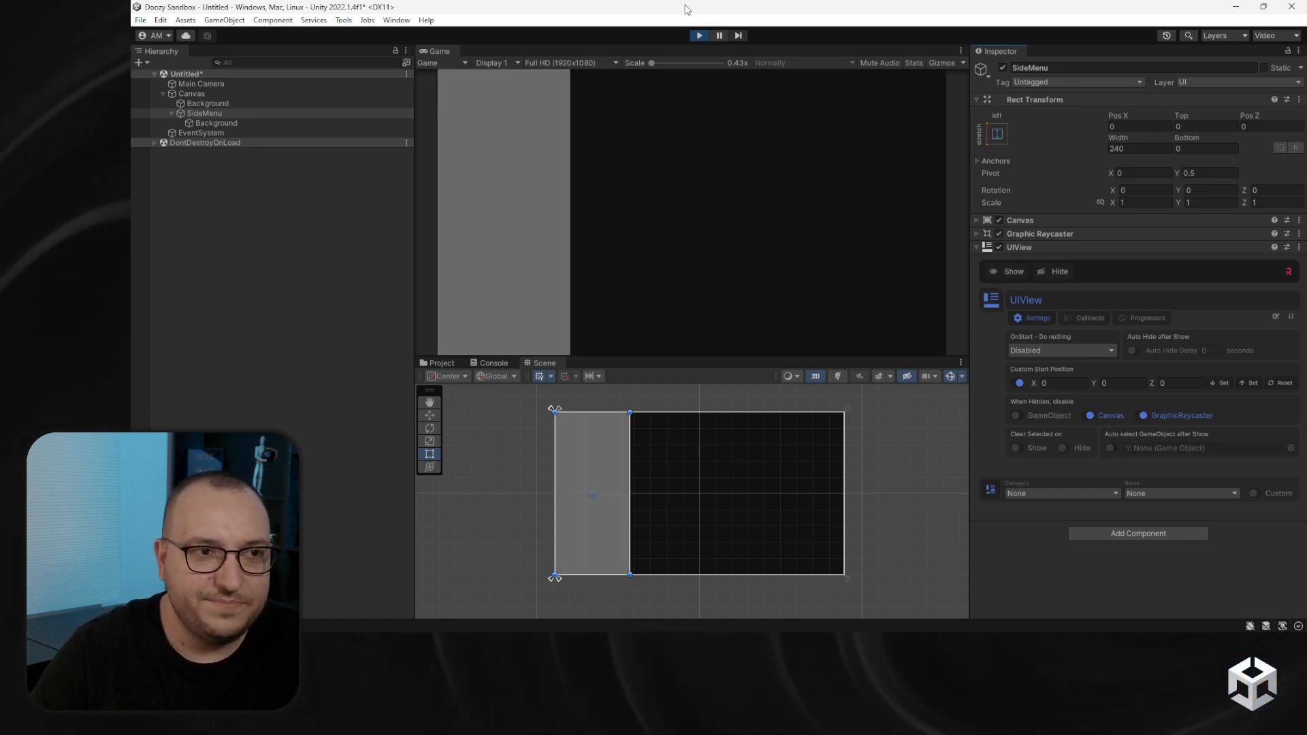
pyautogui.click(699, 36)
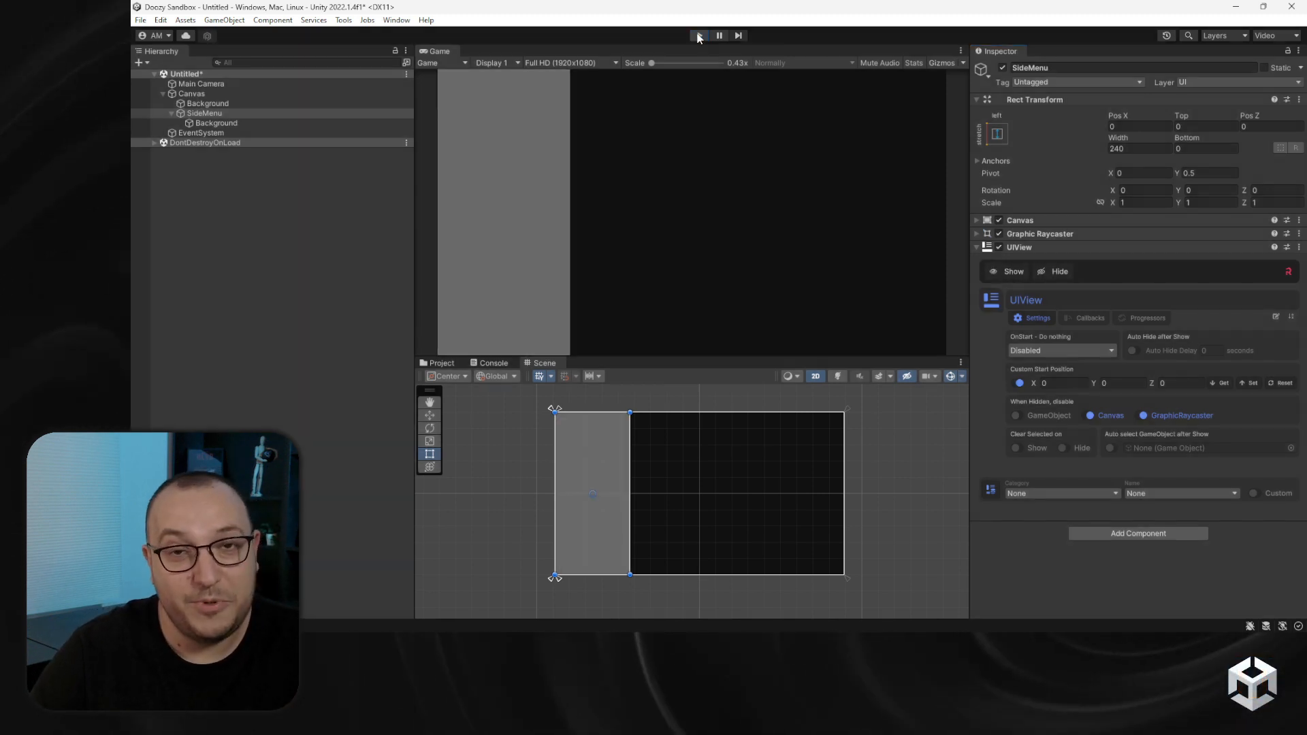
# Add a UIContainer UIAnimator component to SideMenu
pyautogui.click(1097, 533)
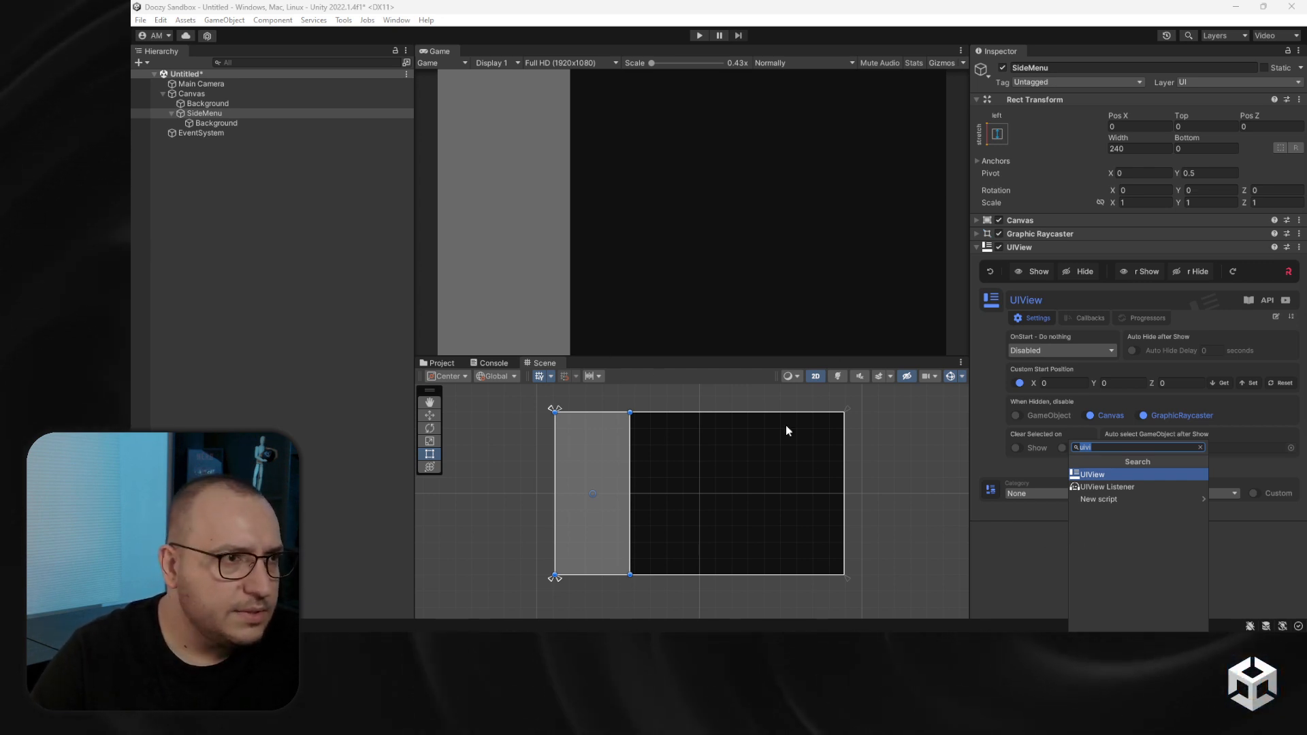
pyautogui.click(1047, 560)
pyautogui.click(1111, 539)
pyautogui.write('uiconuia')
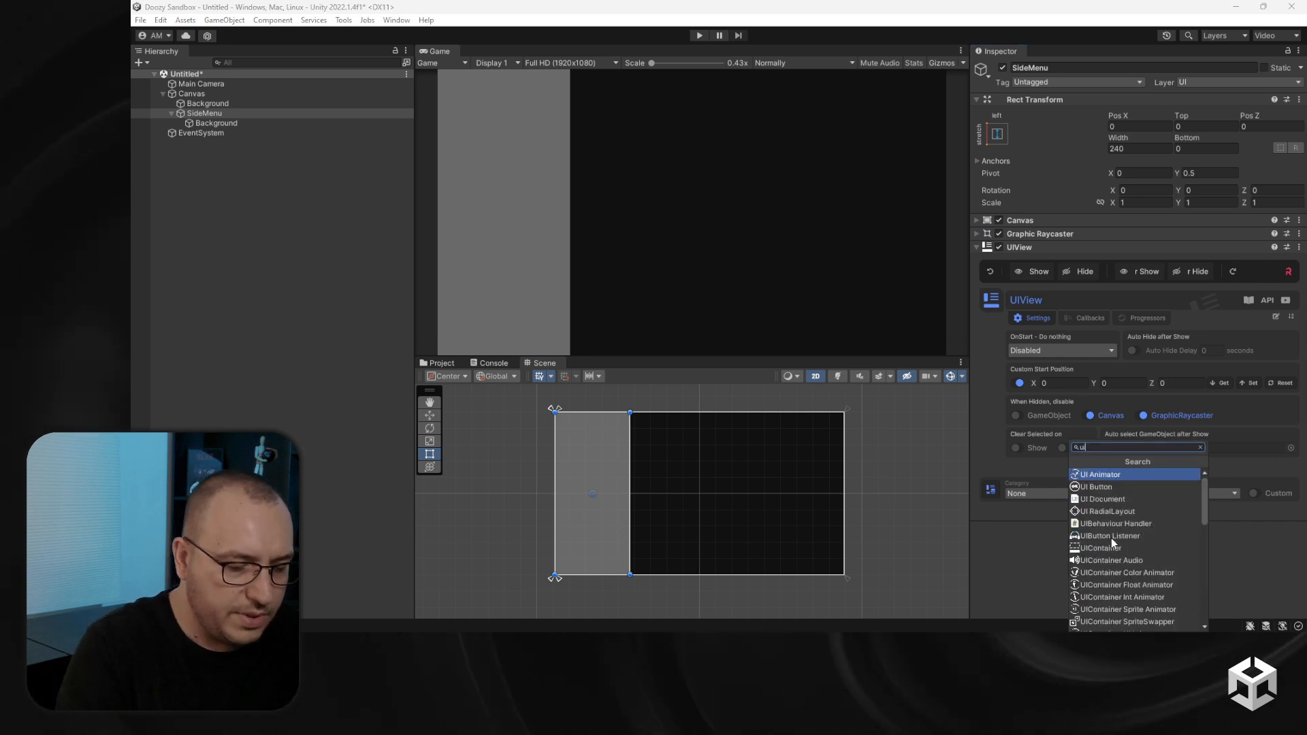
pyautogui.press('BackSpace')
pyautogui.press('BackSpace')
pyautogui.press('BackSpace')
pyautogui.press('BackSpace')
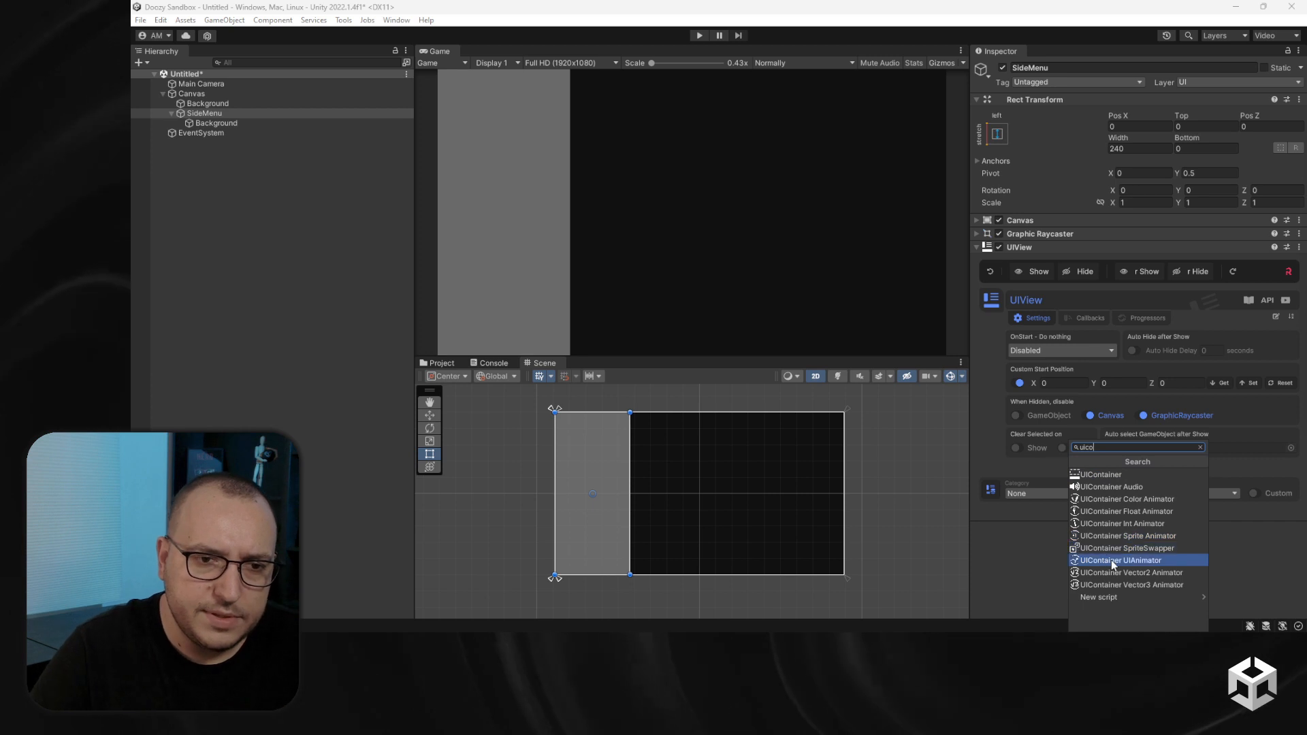
pyautogui.click(1111, 559)
# Reset the UIContainer UIAnimator component on SideMenu to its default settings
pyautogui.scroll(-3, 1100, 521)
pyautogui.rightClick(1045, 460)
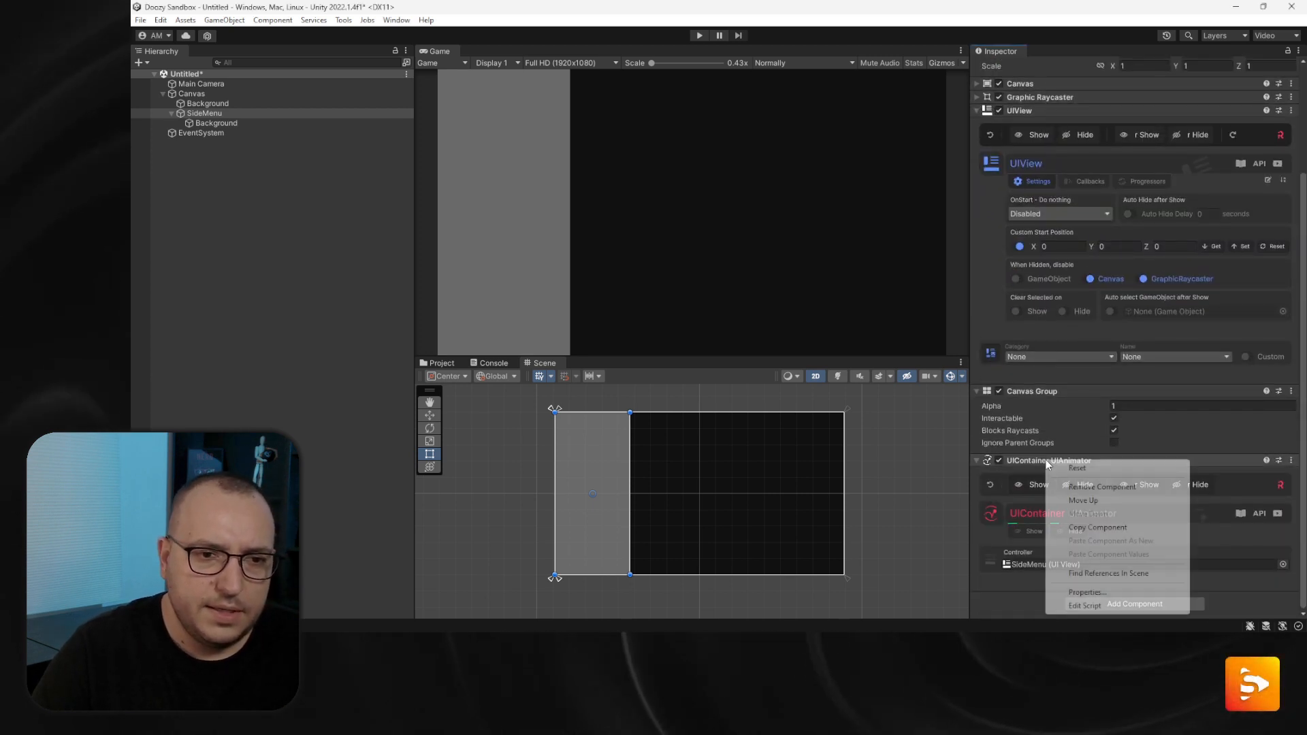
pyautogui.click(1104, 471)
# Preview the hide and show animations of SideMenu's UIContainer UIAnimator
pyautogui.click(1074, 491)
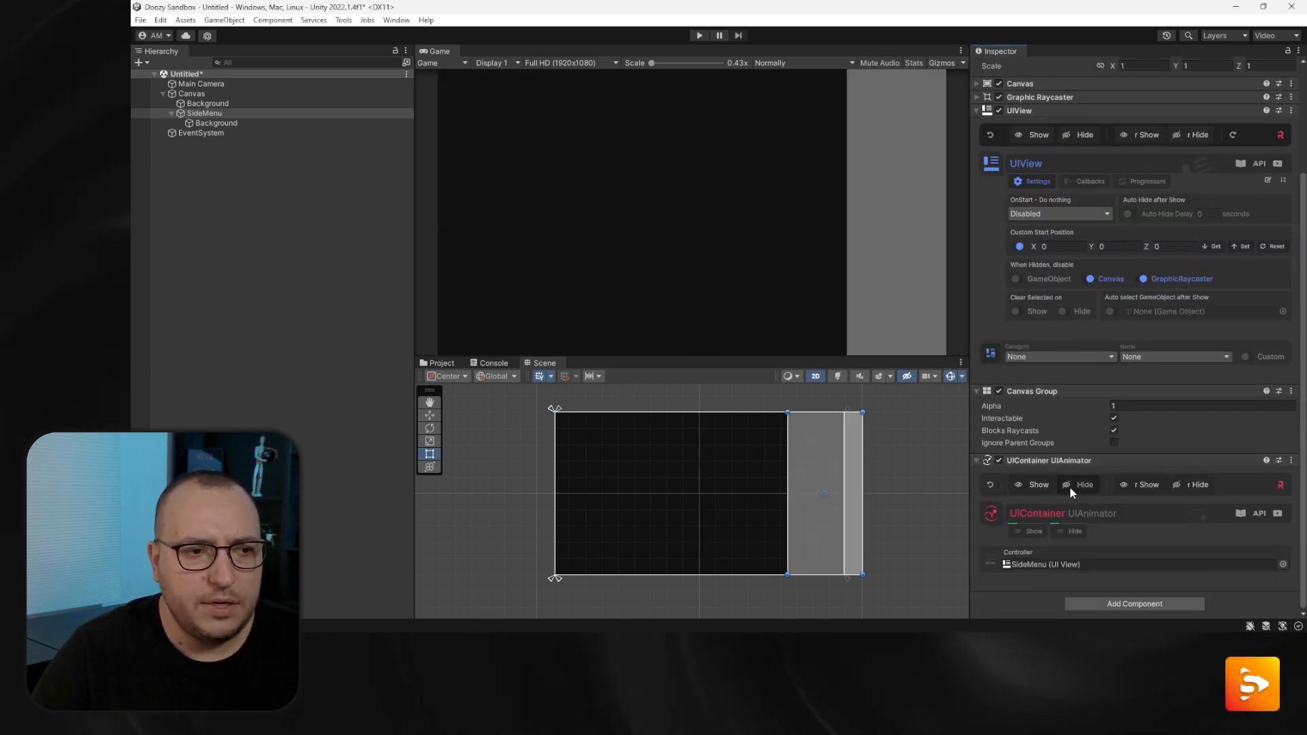
pyautogui.click(1049, 487)
pyautogui.click(1071, 486)
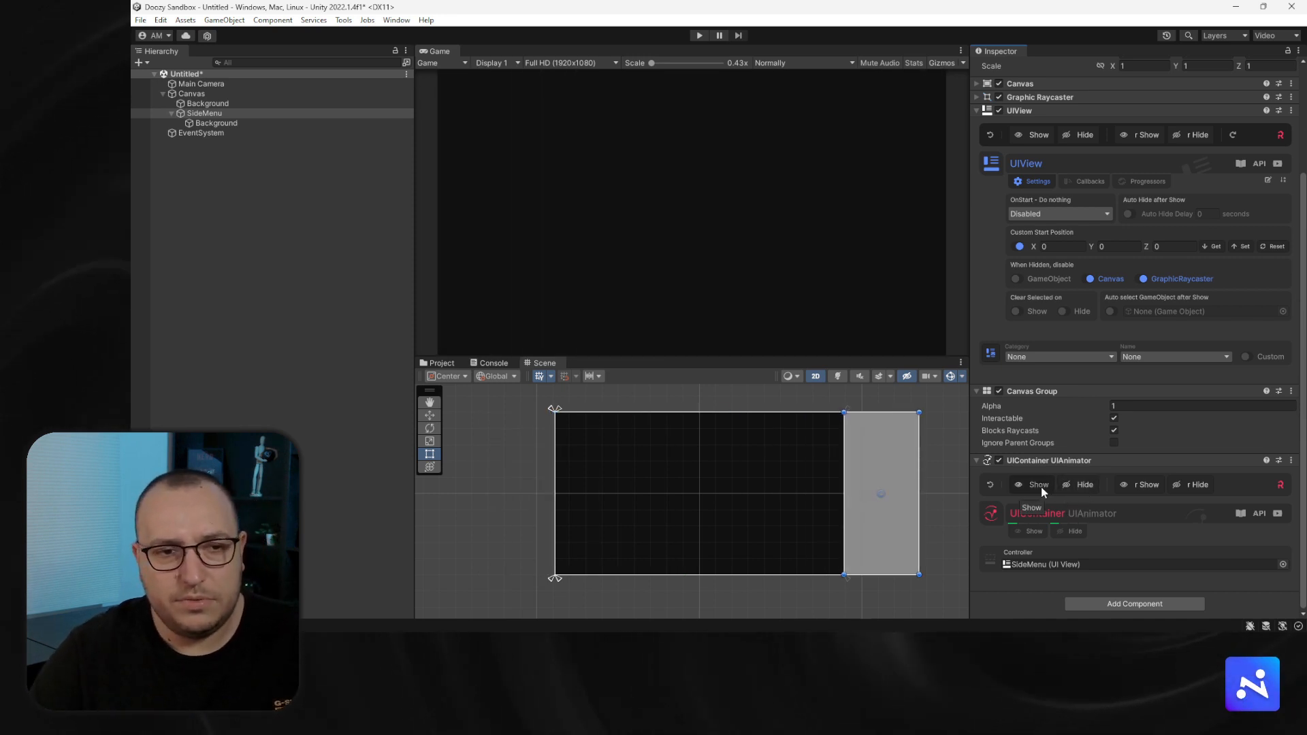
# Preview SideMenu's show animation, and set the Move To direction of its UIContainer UIAnimator Hide animation to Left
pyautogui.click(1040, 487)
pyautogui.scroll(-1, 1066, 521)
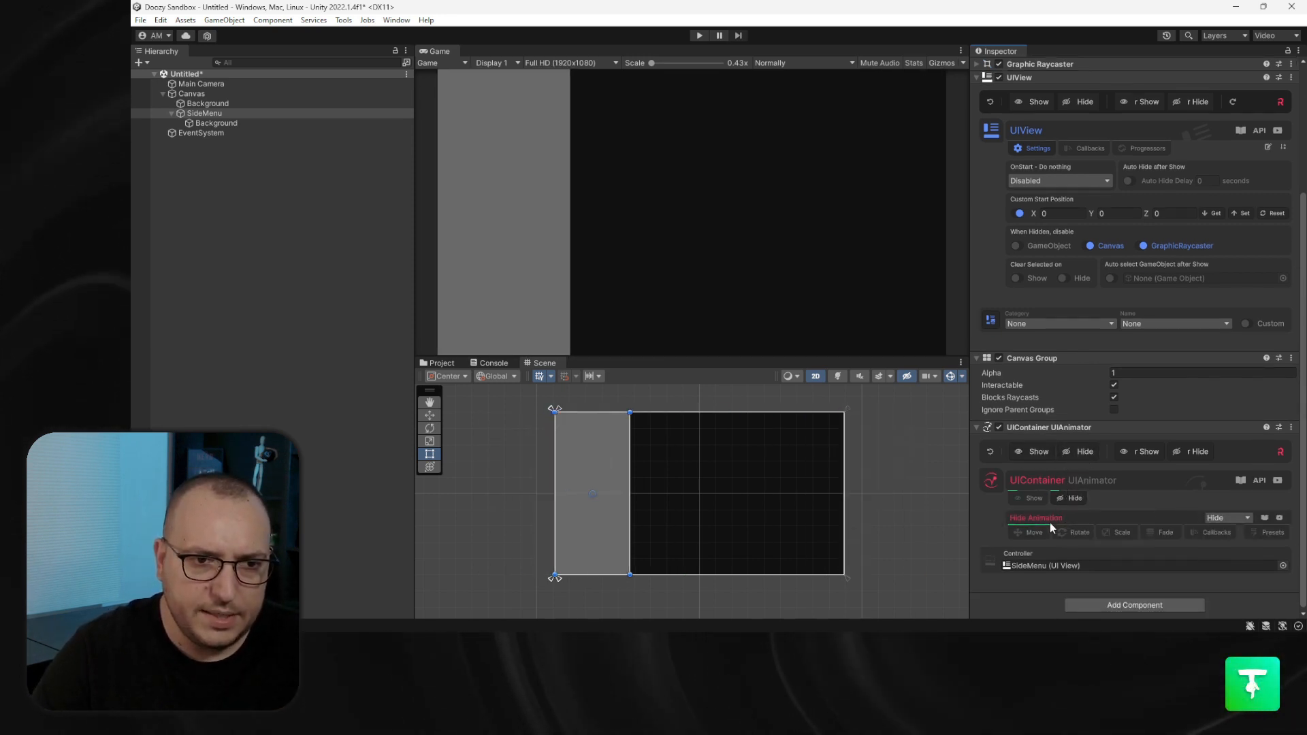
pyautogui.click(1044, 529)
pyautogui.scroll(-1, 1062, 519)
pyautogui.click(1134, 551)
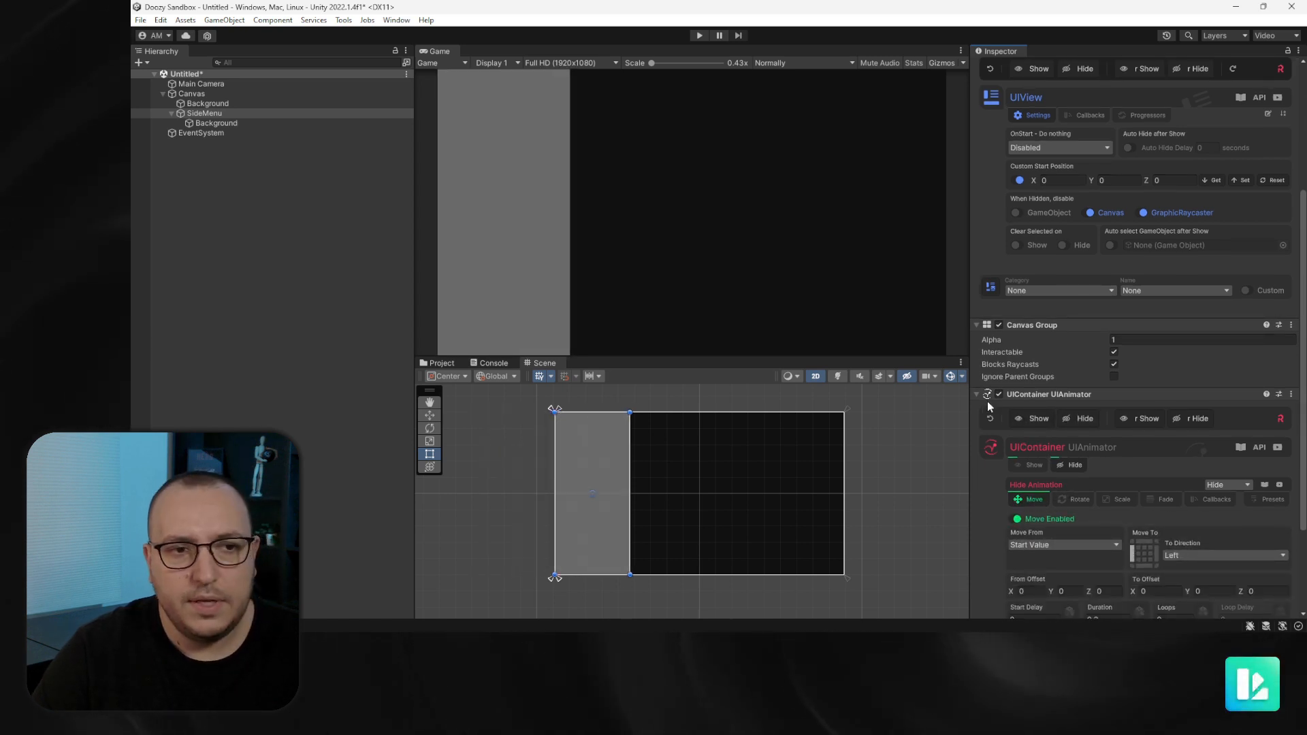
# Run the scene, test hiding and showing SideMenu repeatedly through its UIView, and stop play mode
pyautogui.click(701, 35)
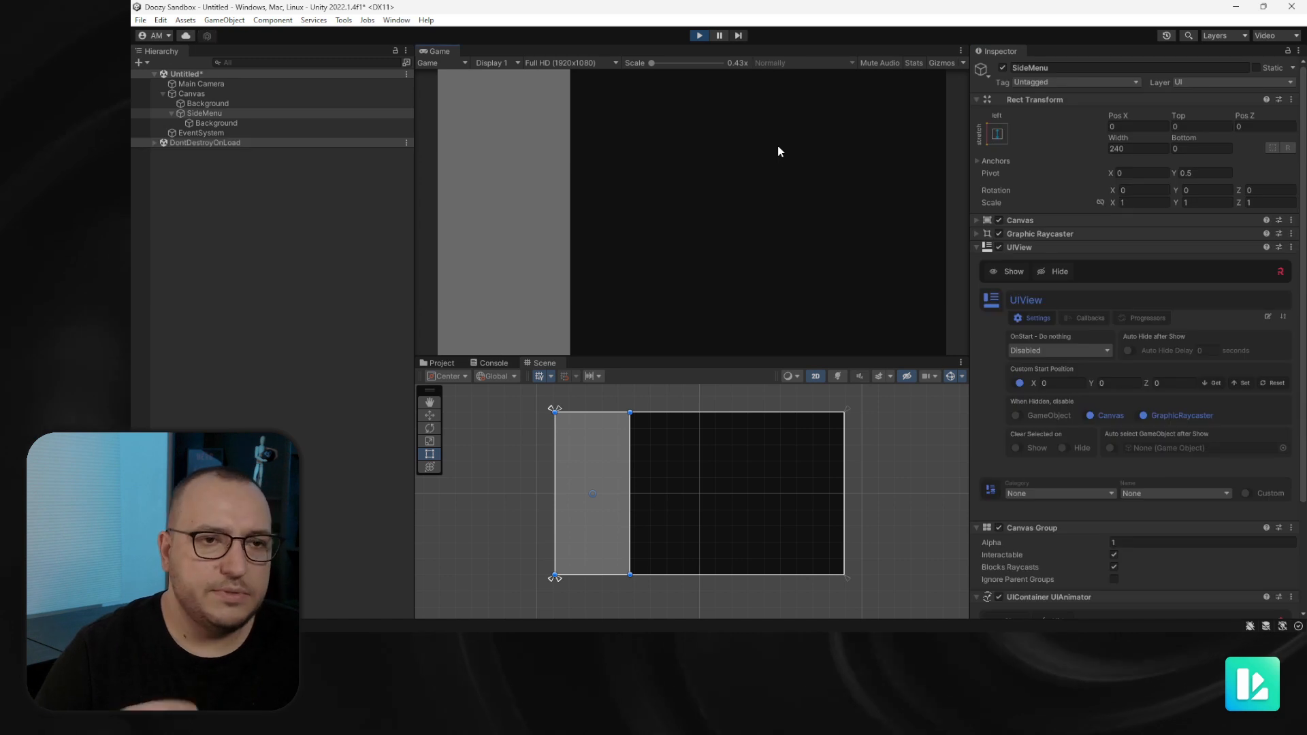
pyautogui.click(1050, 272)
pyautogui.click(1015, 271)
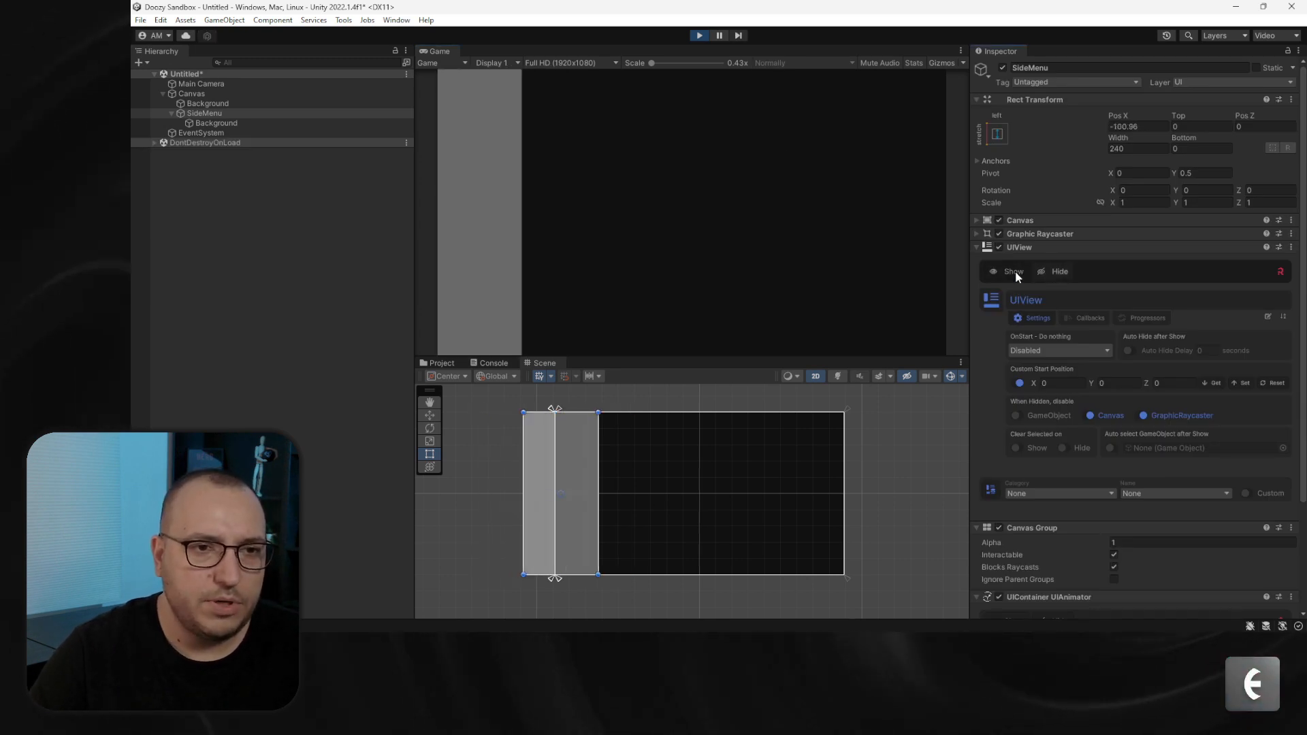
pyautogui.click(1054, 276)
pyautogui.click(1001, 273)
pyautogui.click(1055, 271)
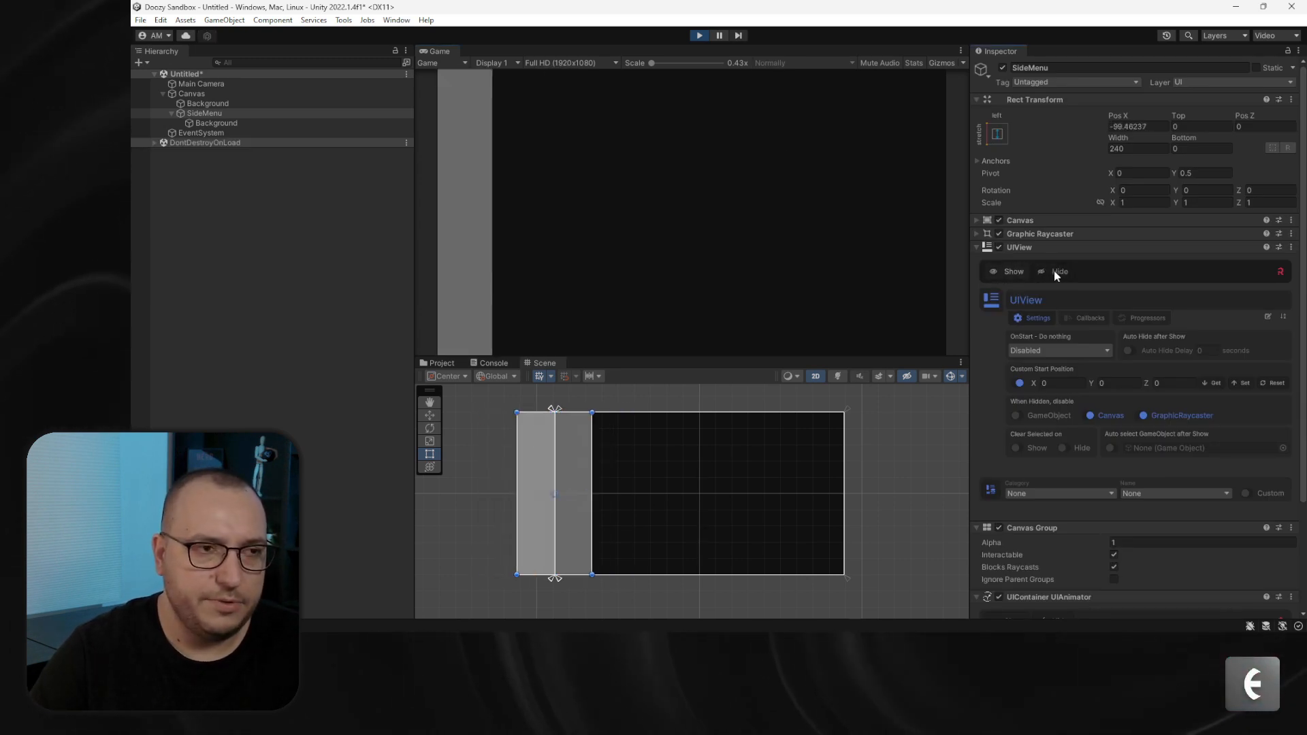
pyautogui.click(1018, 273)
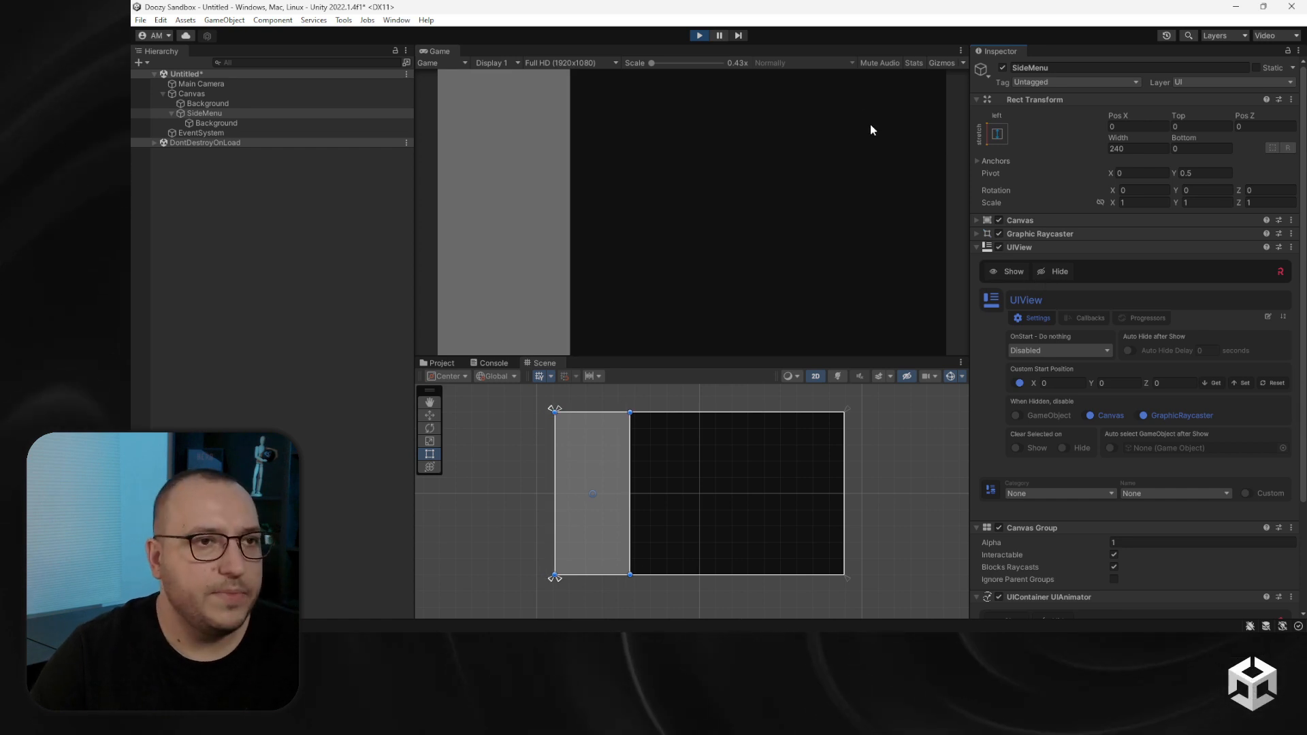
pyautogui.click(699, 35)
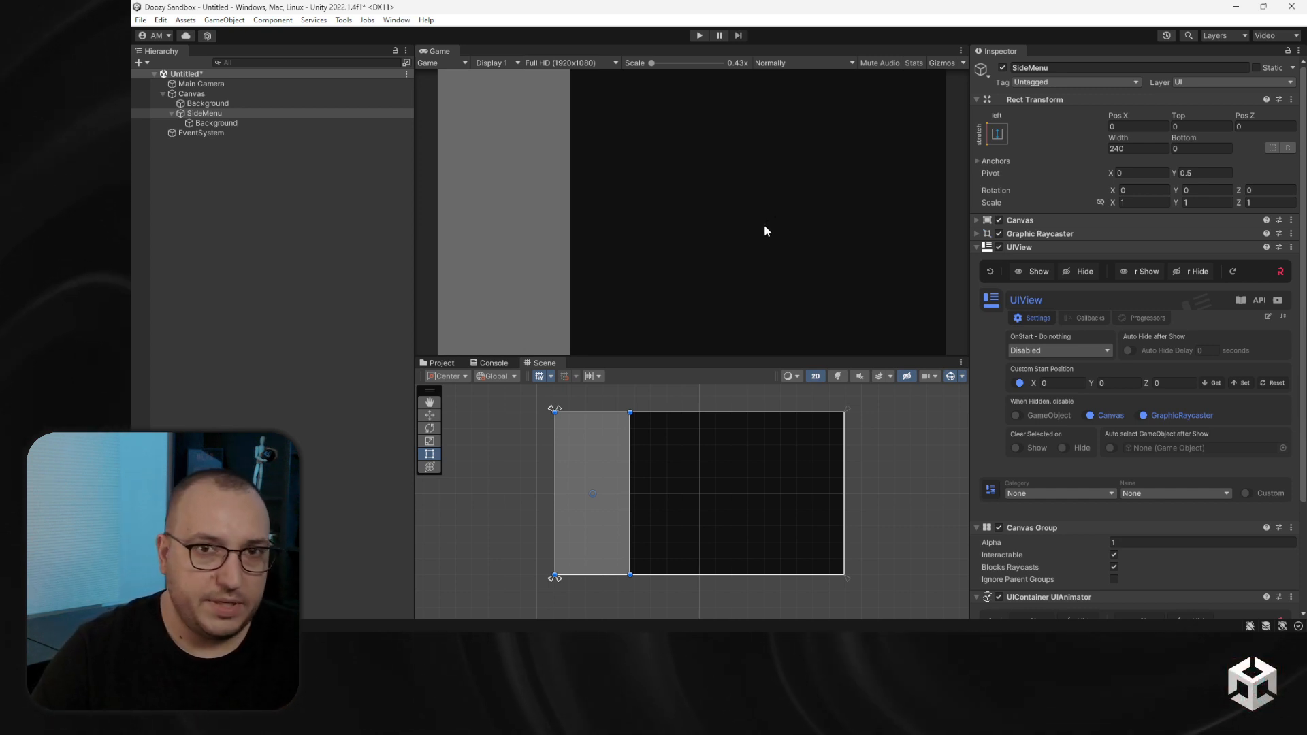
# Add a Circle Chevron Left button under the Canvas from the Button Direction components of the Doozy UI Menu
pyautogui.click(252, 95)
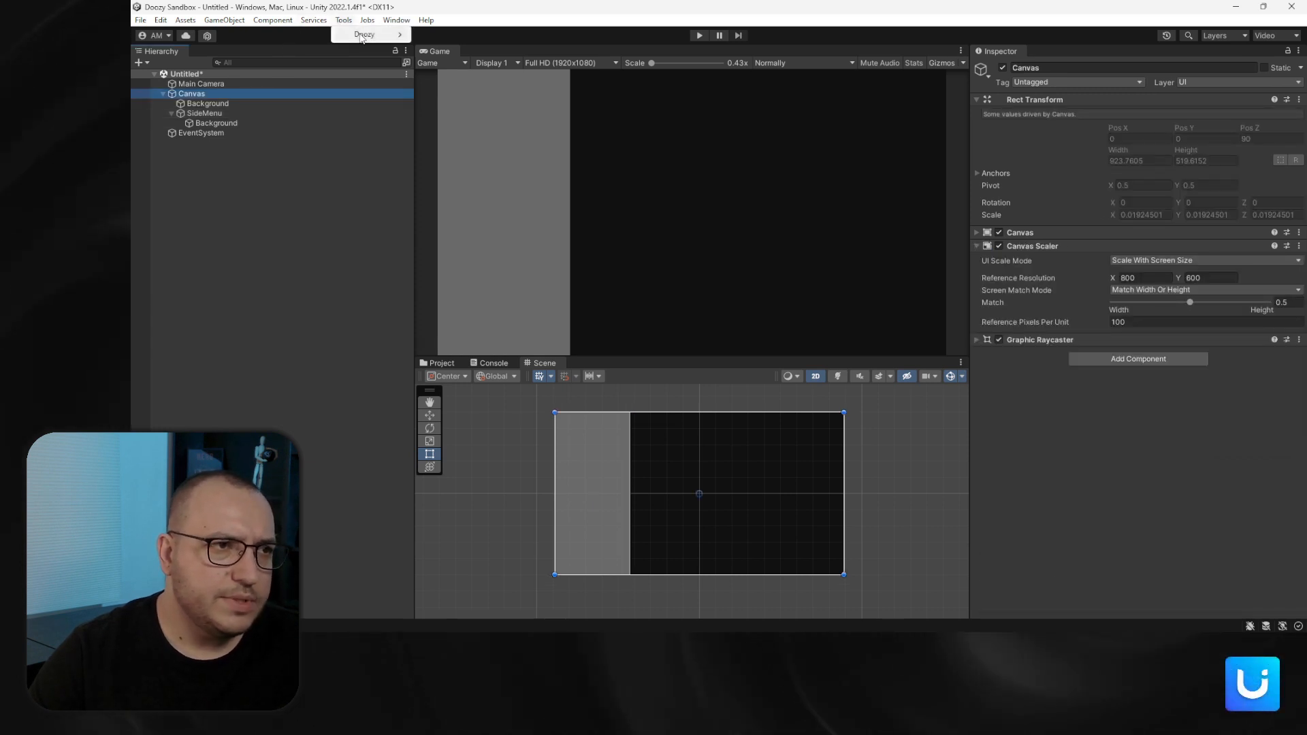
pyautogui.click(344, 19)
pyautogui.click(447, 36)
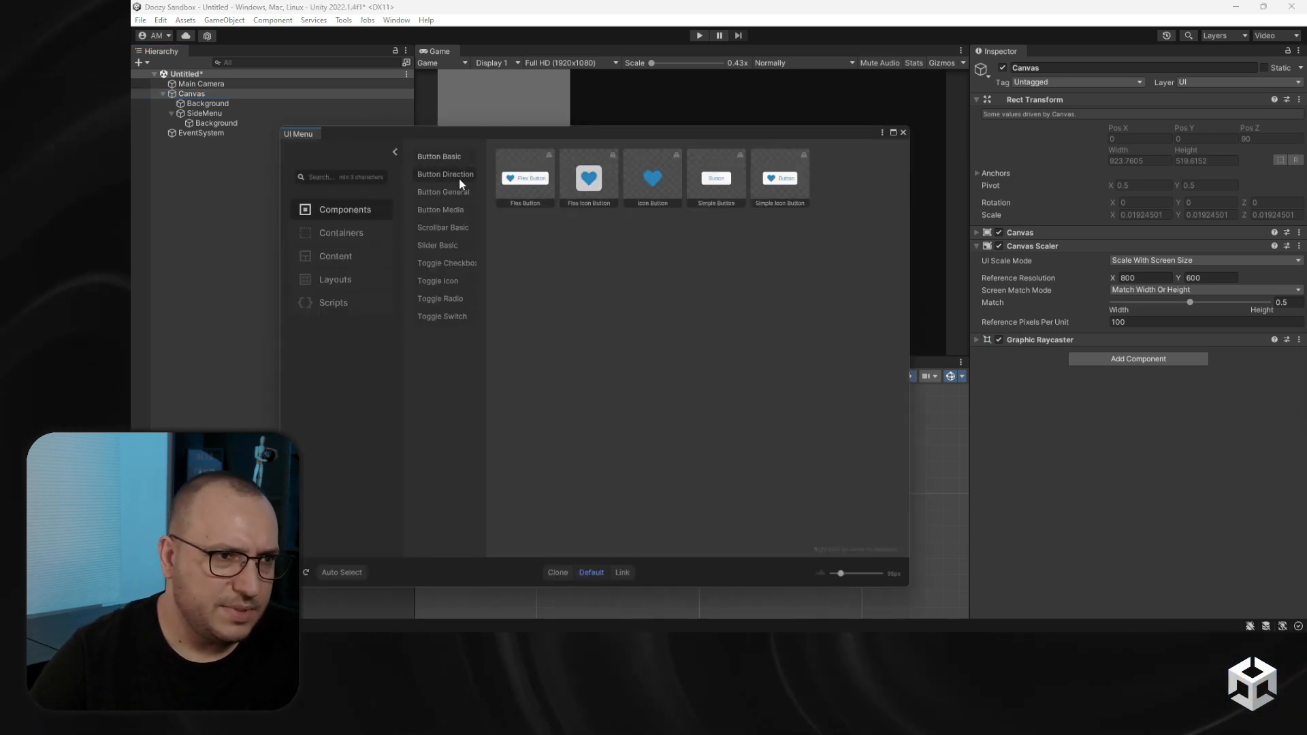
pyautogui.click(454, 174)
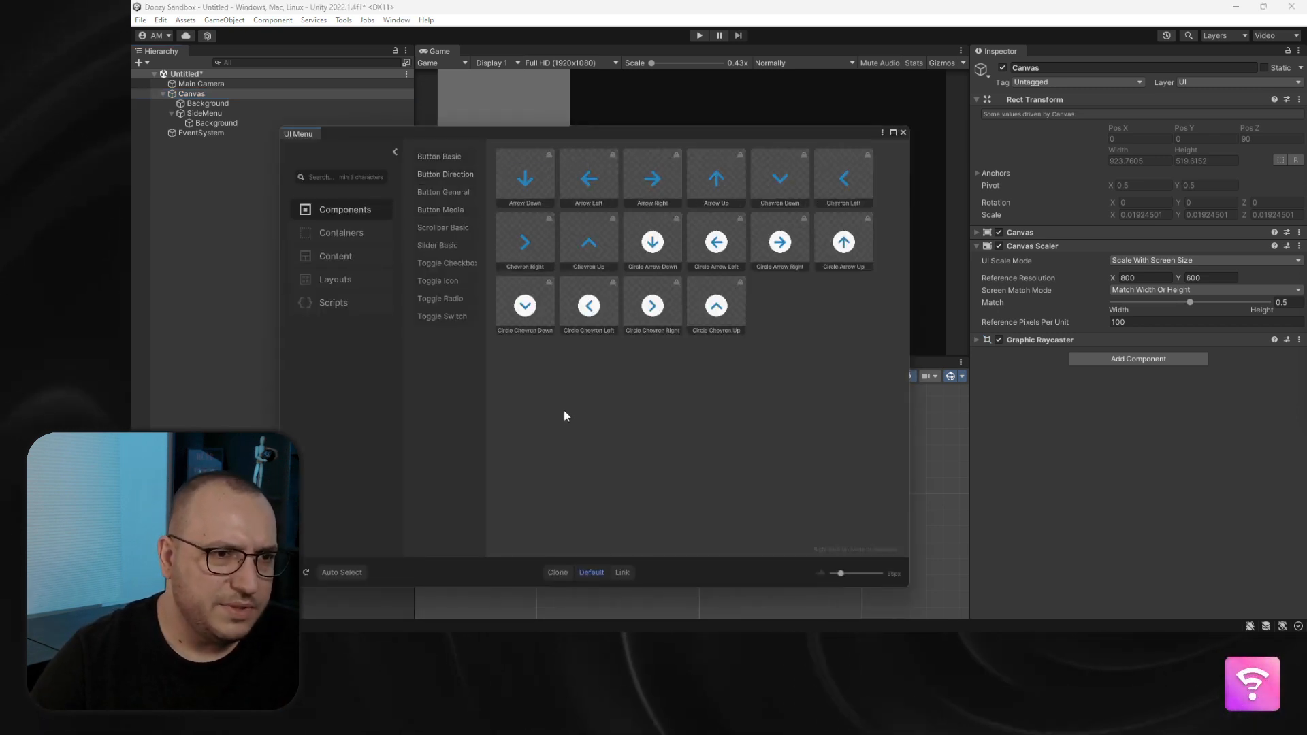
pyautogui.click(592, 309)
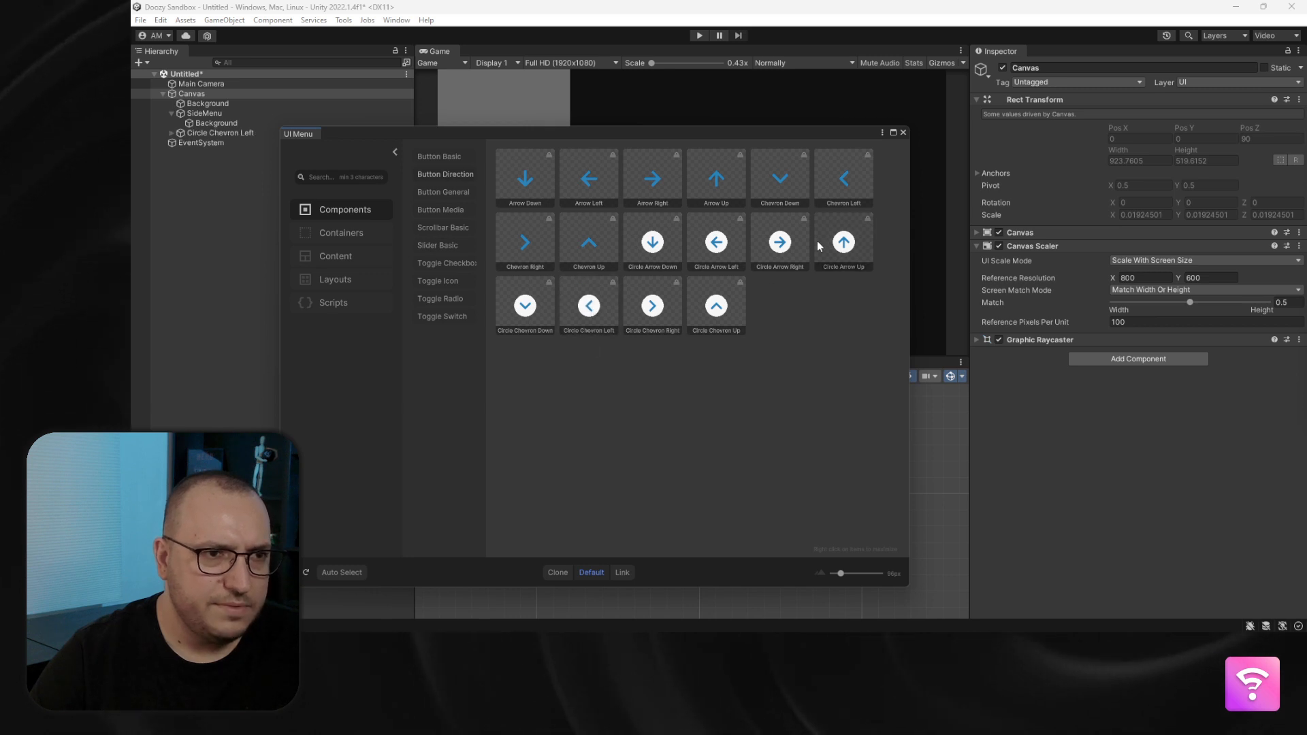
pyautogui.click(904, 132)
# Add a PointerClick behaviour to the Circle Chevron Left button's UIButton and expand it
pyautogui.click(316, 134)
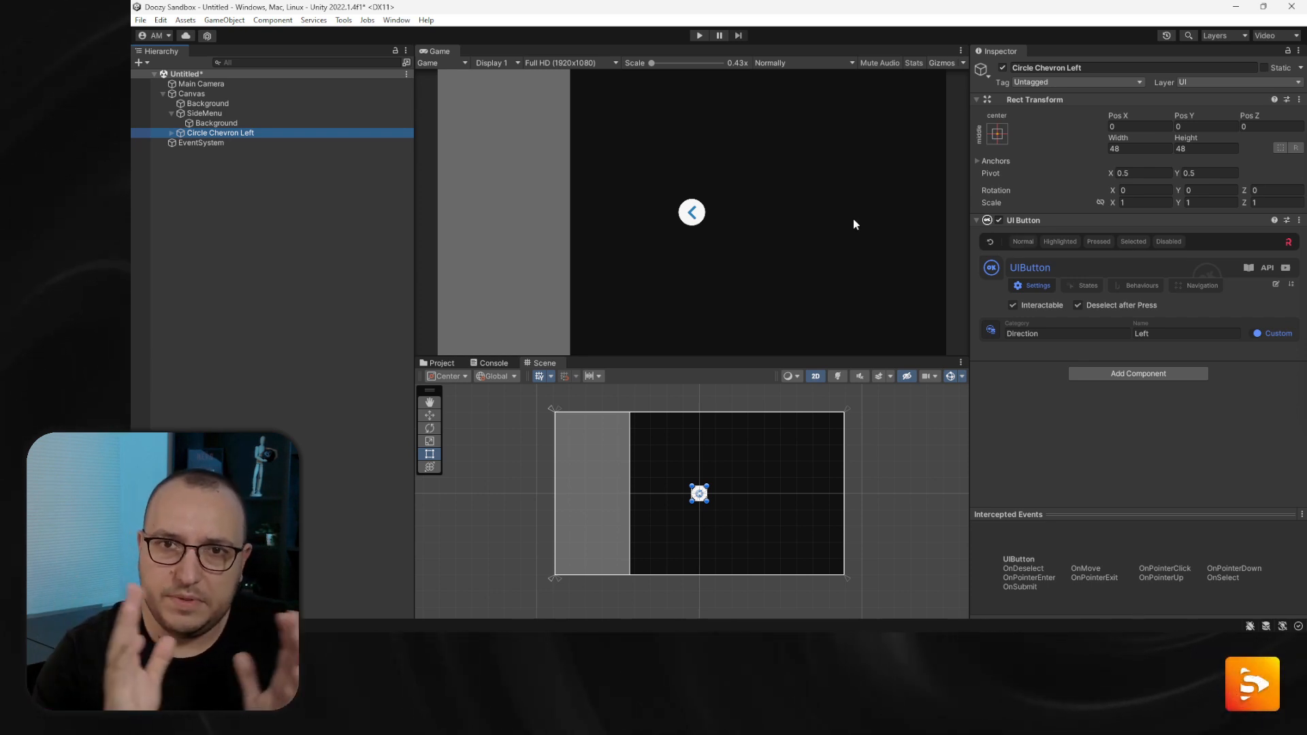
pyautogui.click(1138, 285)
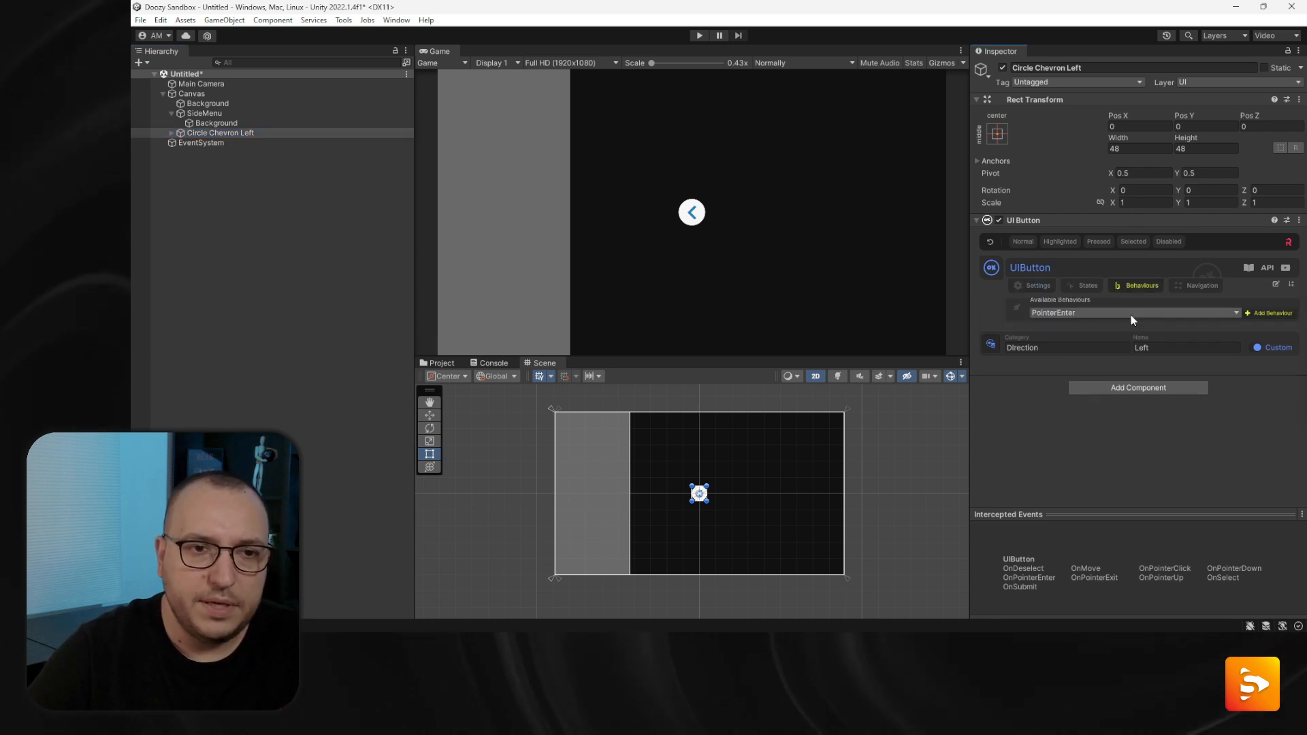
pyautogui.click(1081, 320)
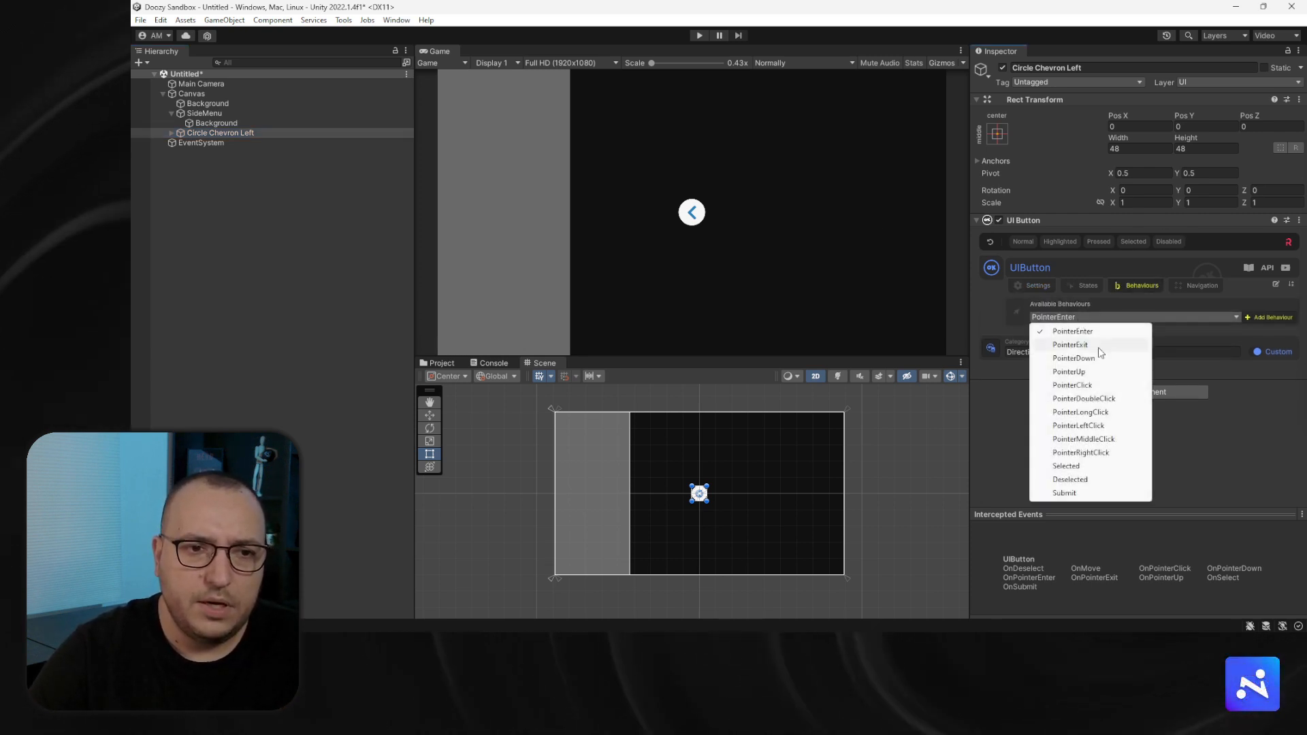
pyautogui.click(1107, 381)
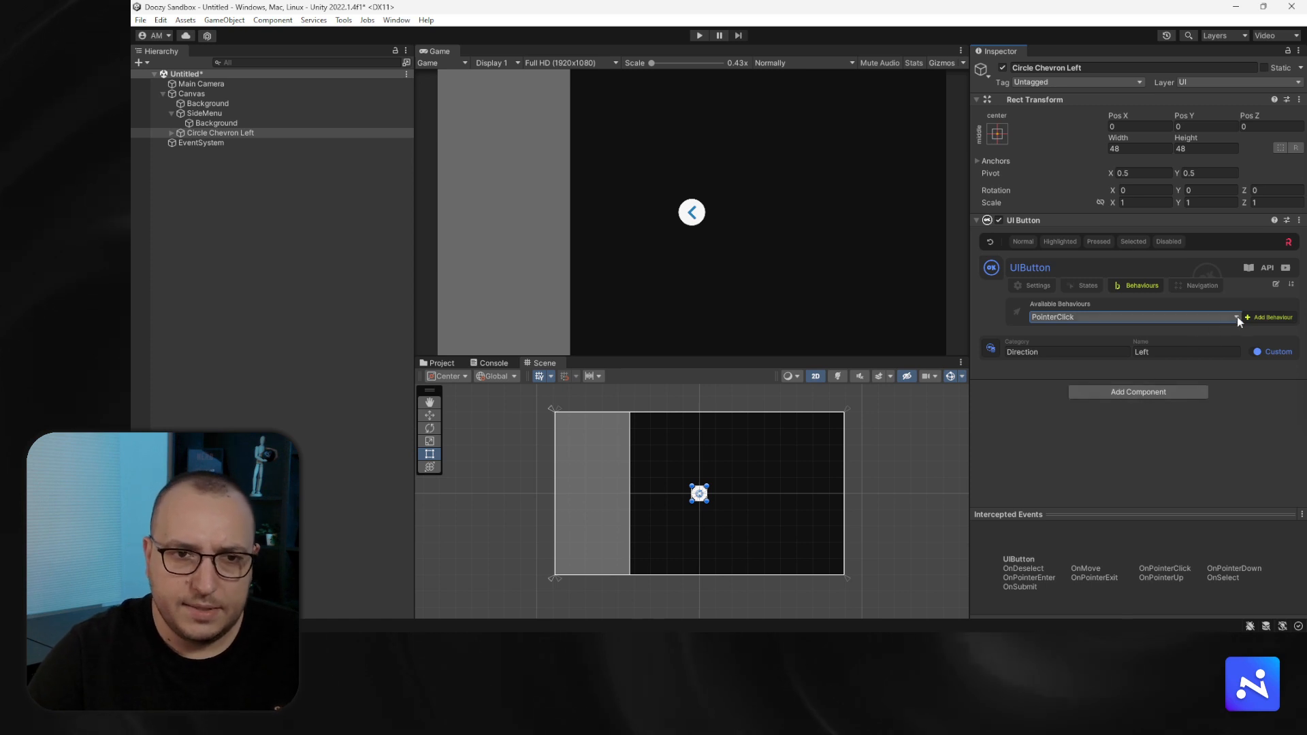
pyautogui.click(1254, 318)
pyautogui.click(1134, 336)
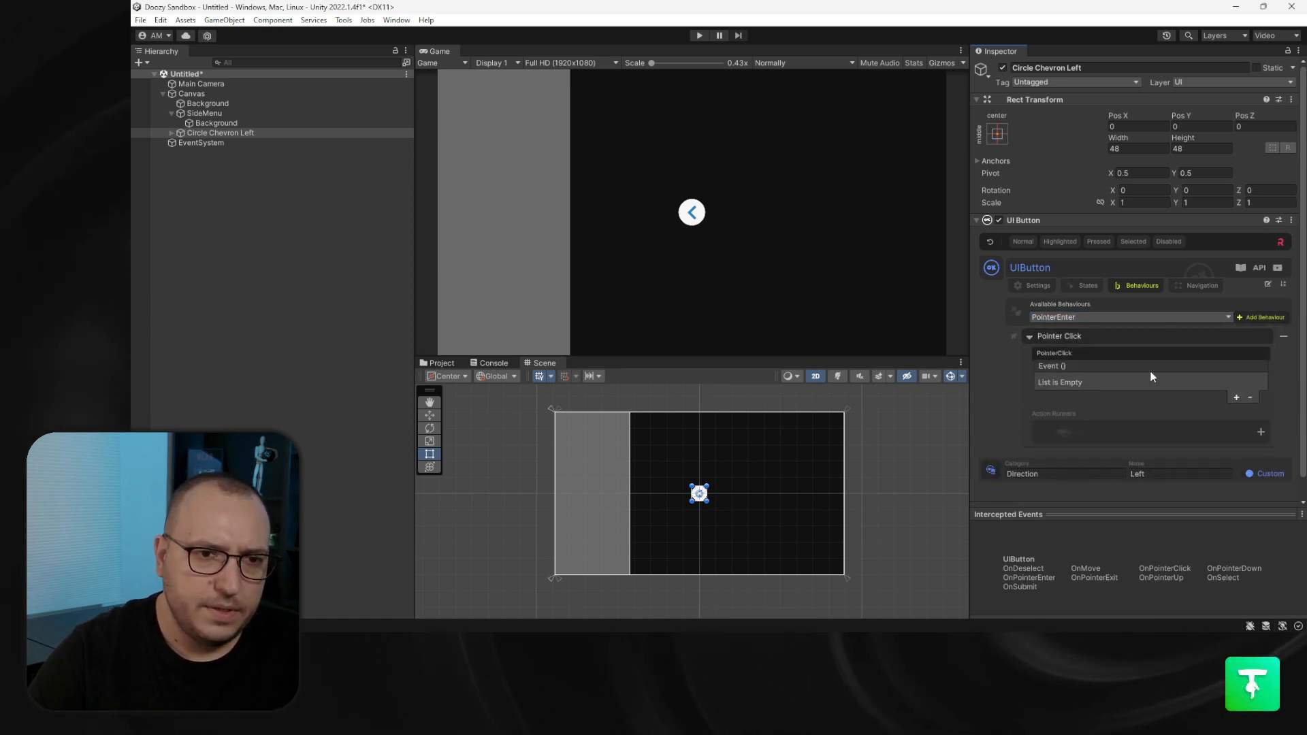
# Add an event to the button's PointerClick behaviour that calls UIView.Toggle on SideMenu, set to Runtime Only
pyautogui.click(1237, 397)
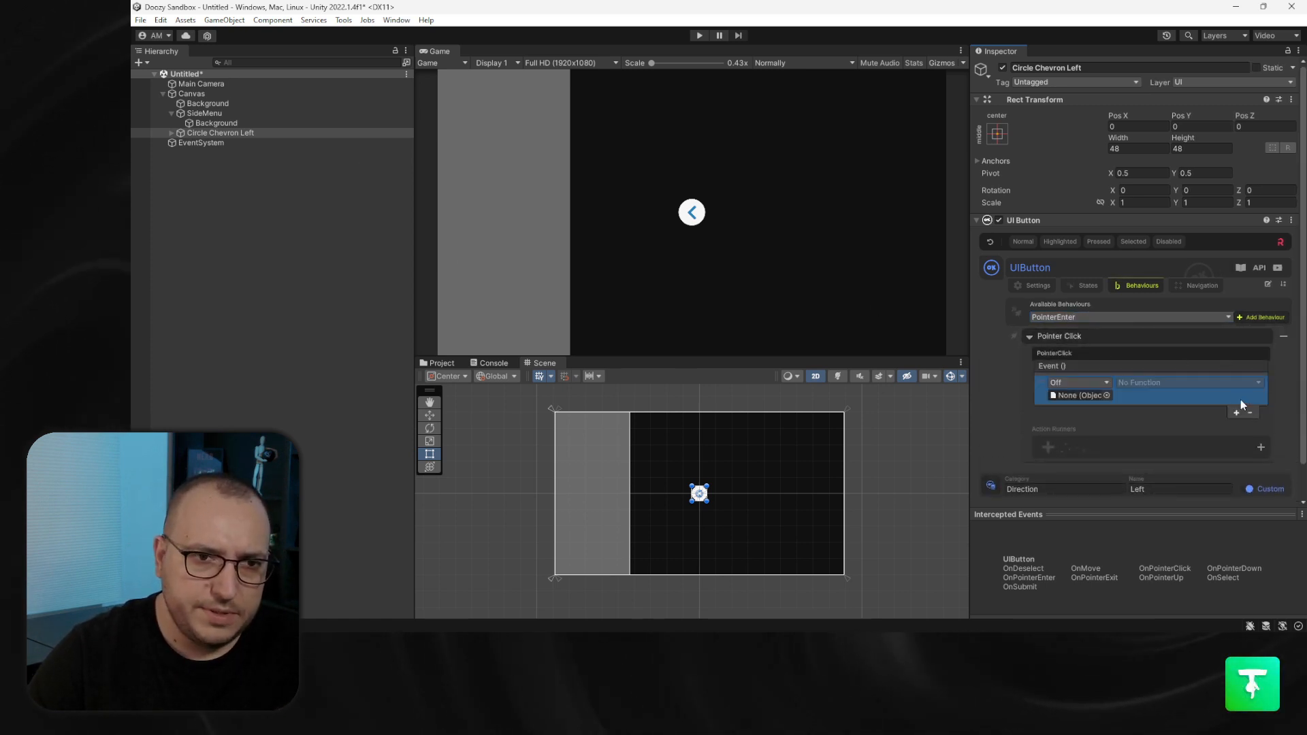
pyautogui.moveTo(204, 113); pyautogui.dragTo(1074, 399)
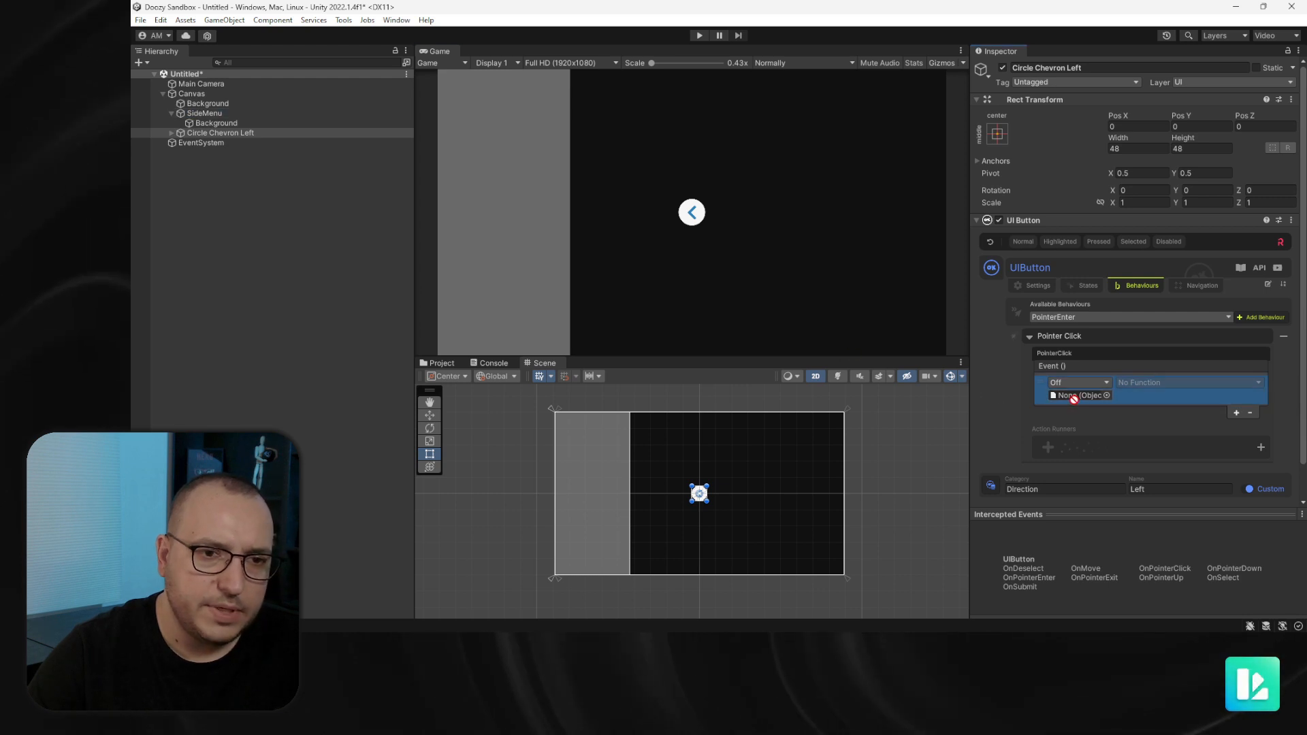
pyautogui.click(1190, 390)
pyautogui.moveTo(1163, 470)
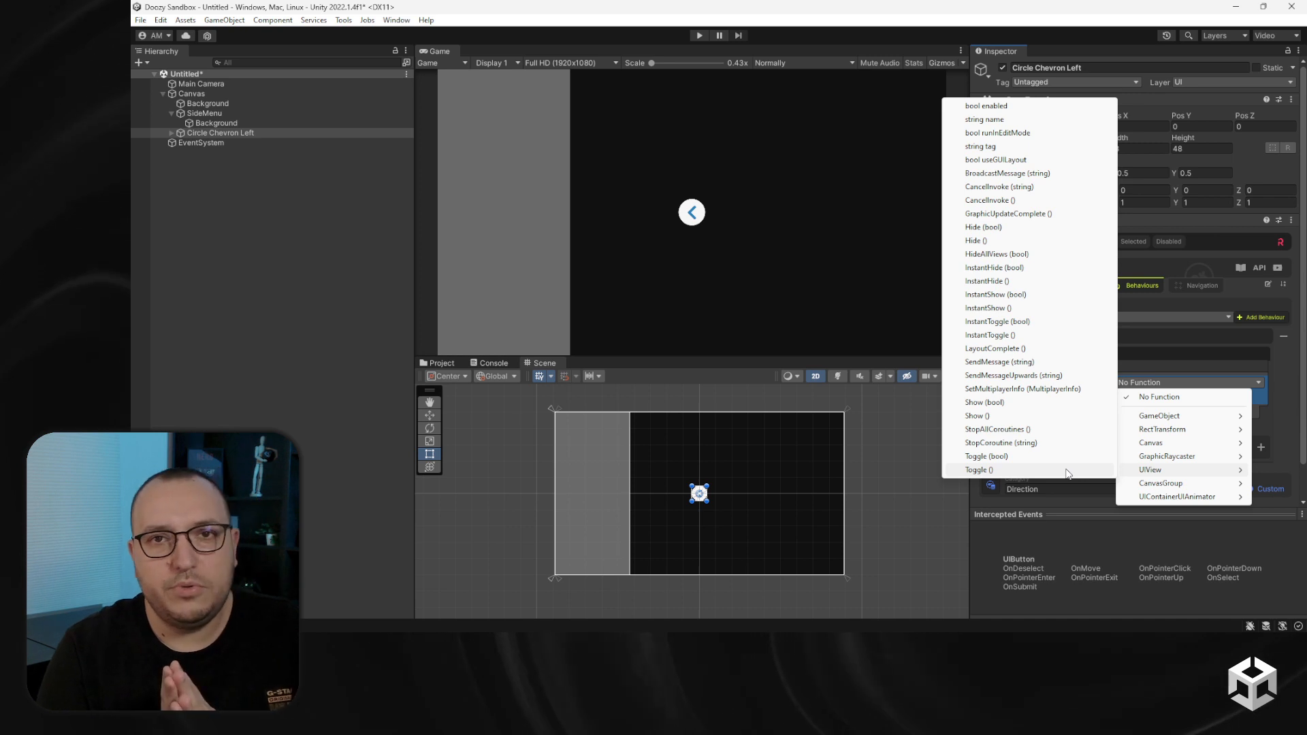
pyautogui.click(1066, 471)
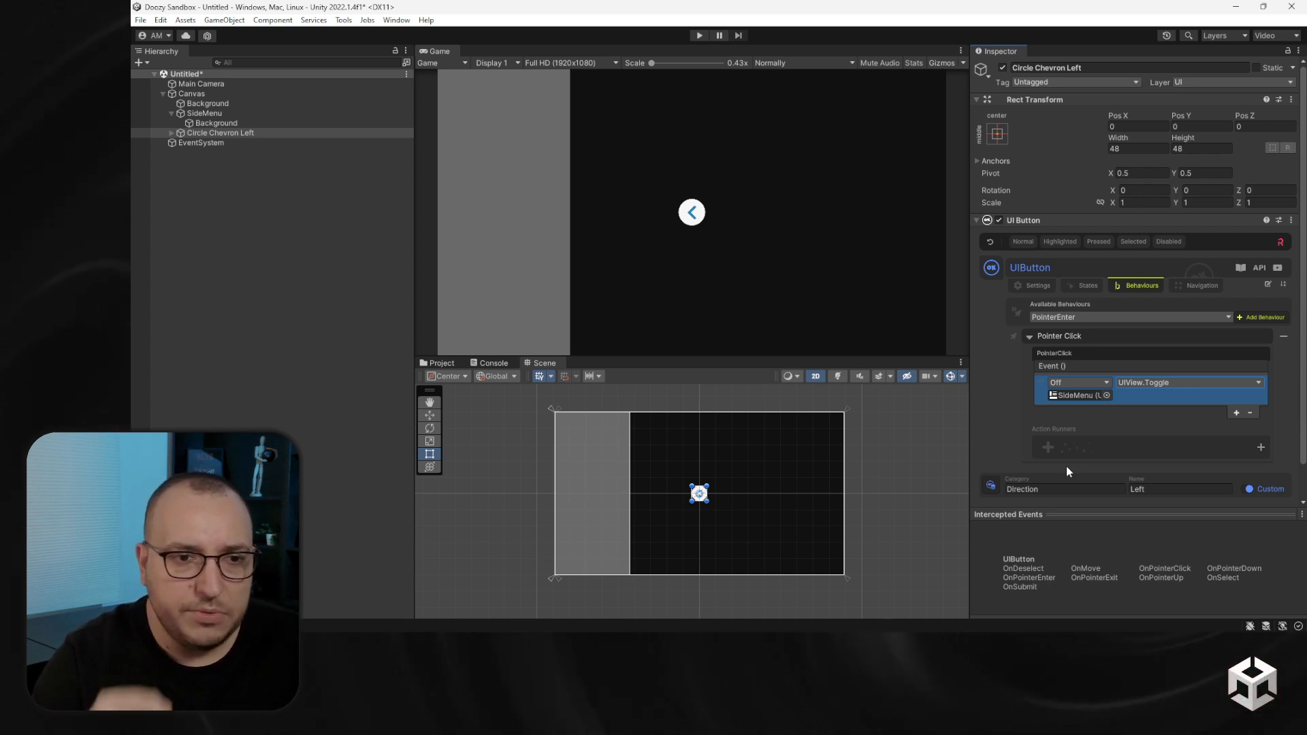
pyautogui.click(1066, 382)
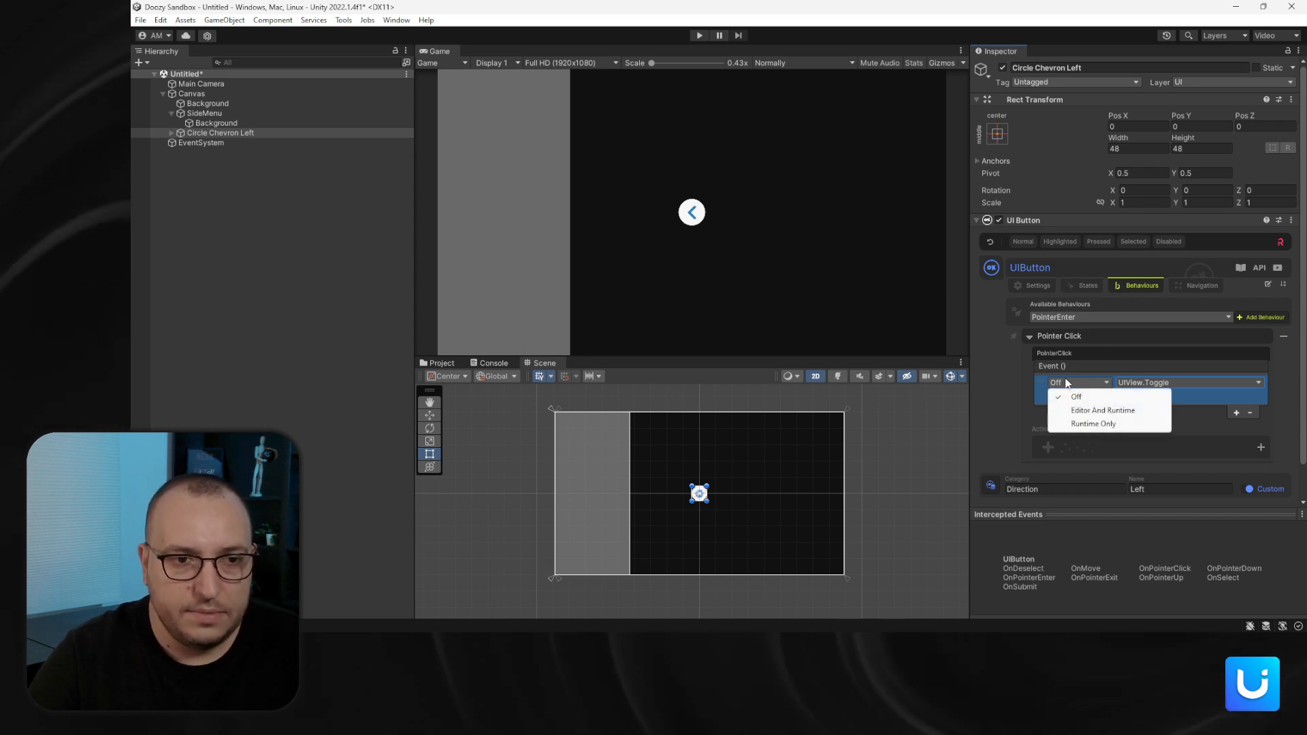
pyautogui.click(1104, 429)
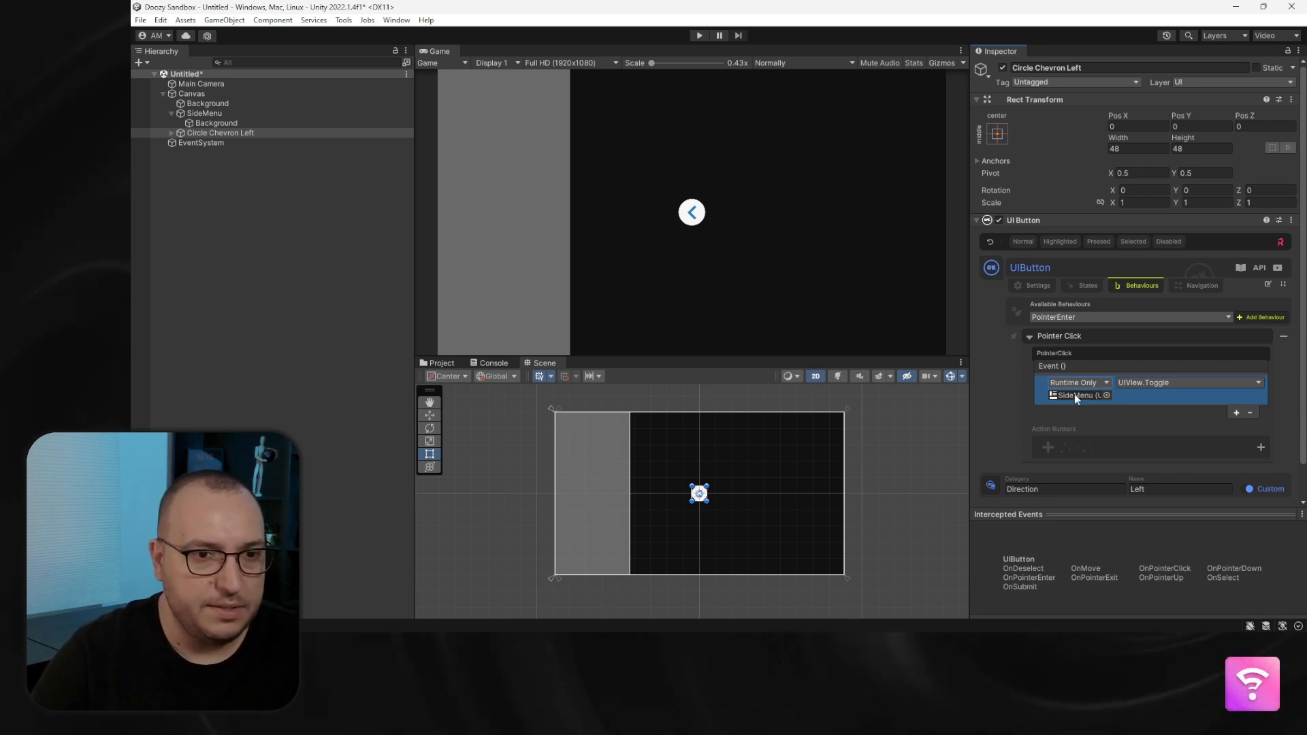
# Run the scene, test toggling SideMenu repeatedly with the Circle Chevron Left button, and stop play mode
pyautogui.click(700, 35)
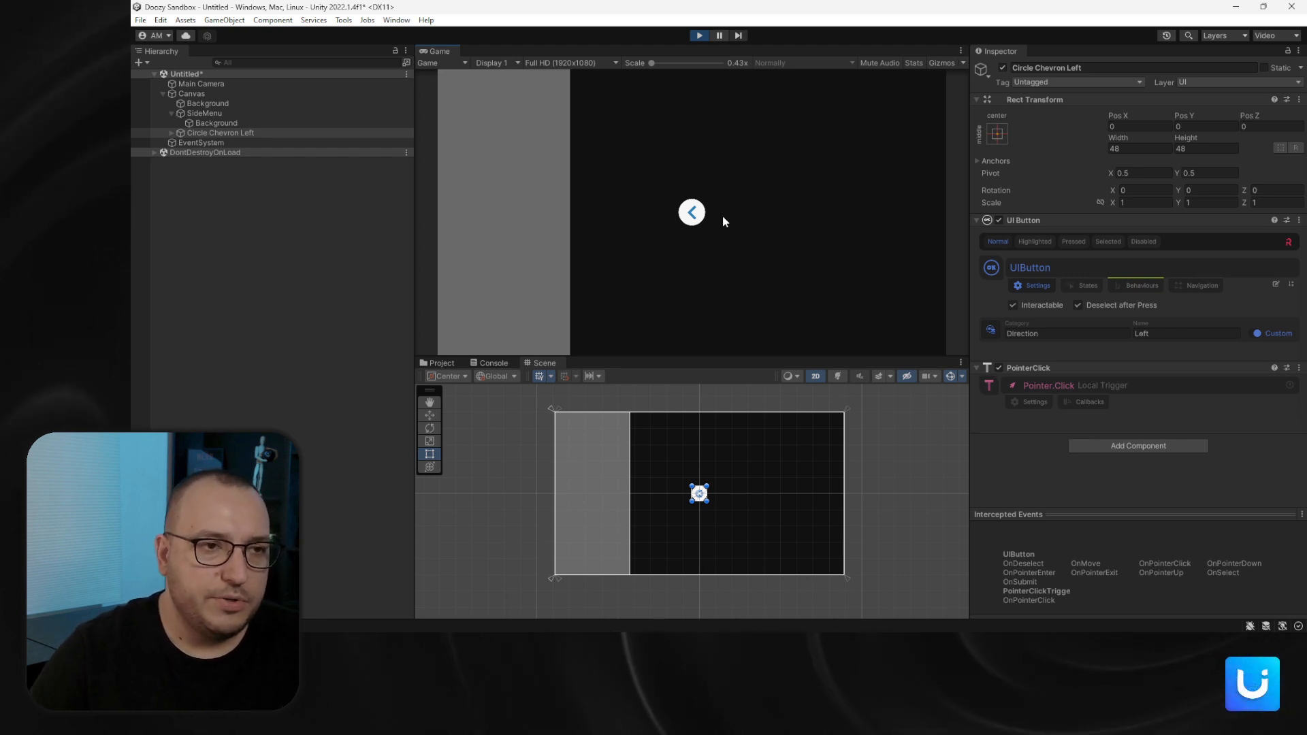
pyautogui.click(693, 214)
pyautogui.click(693, 215)
pyautogui.click(693, 215)
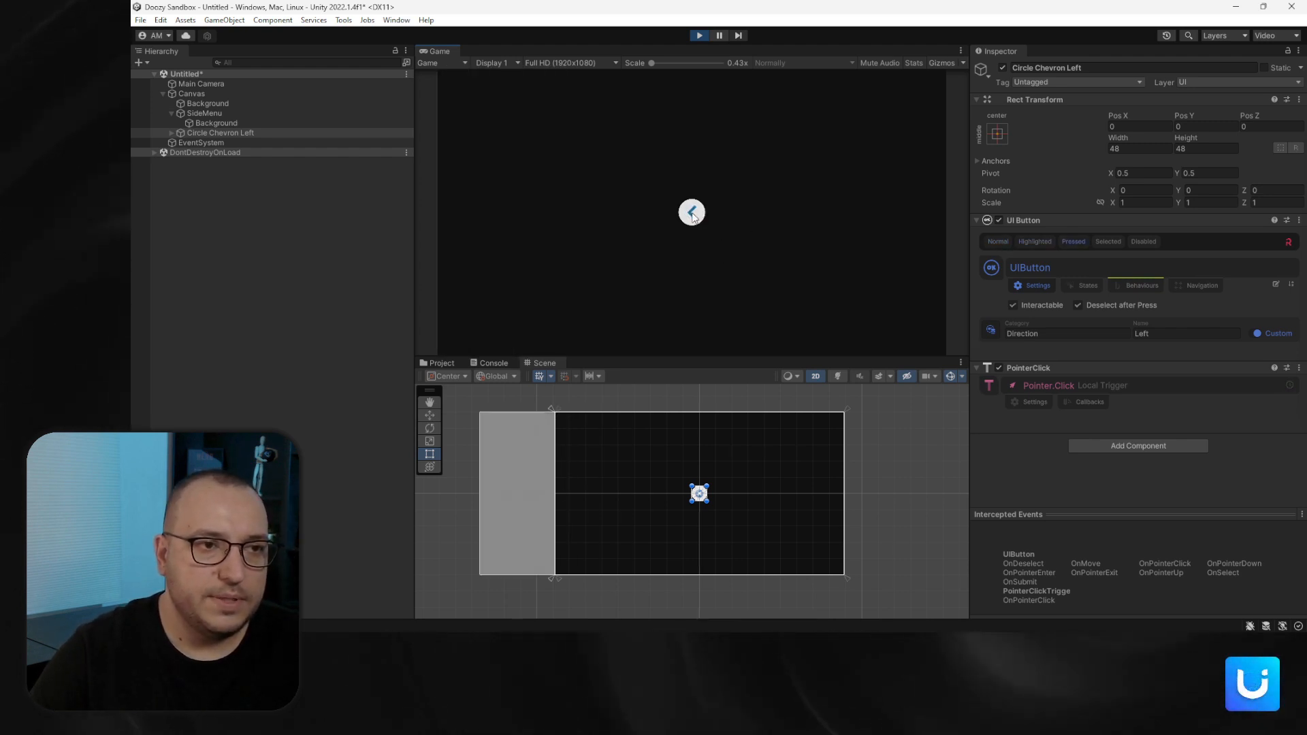
pyautogui.click(693, 215)
pyautogui.click(694, 220)
pyautogui.click(694, 222)
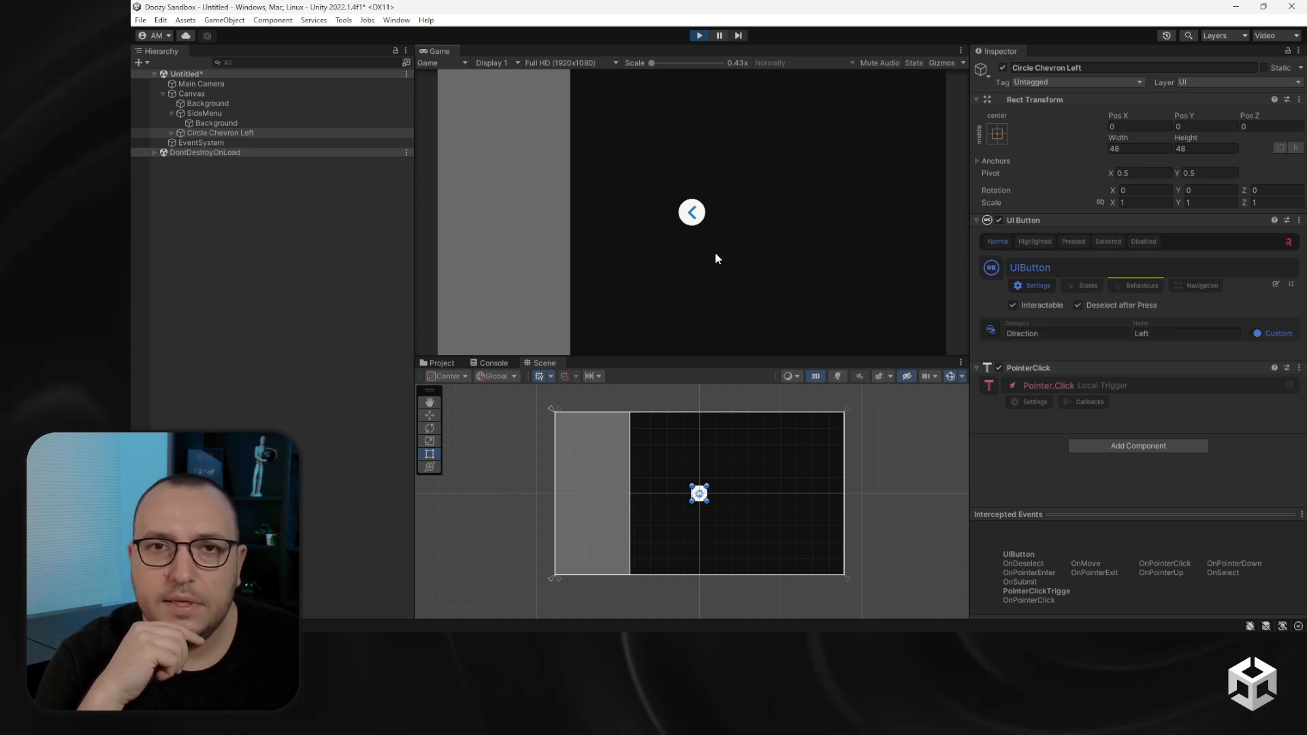
pyautogui.click(689, 214)
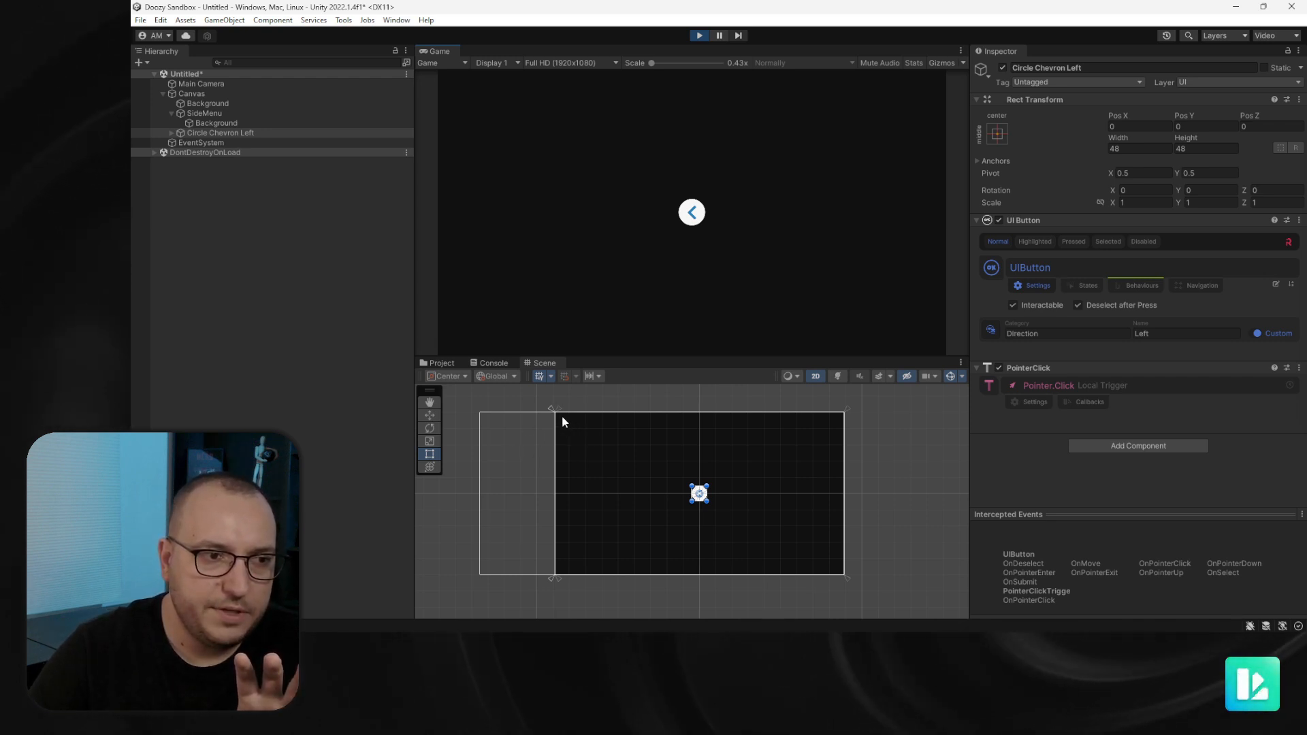
pyautogui.click(691, 217)
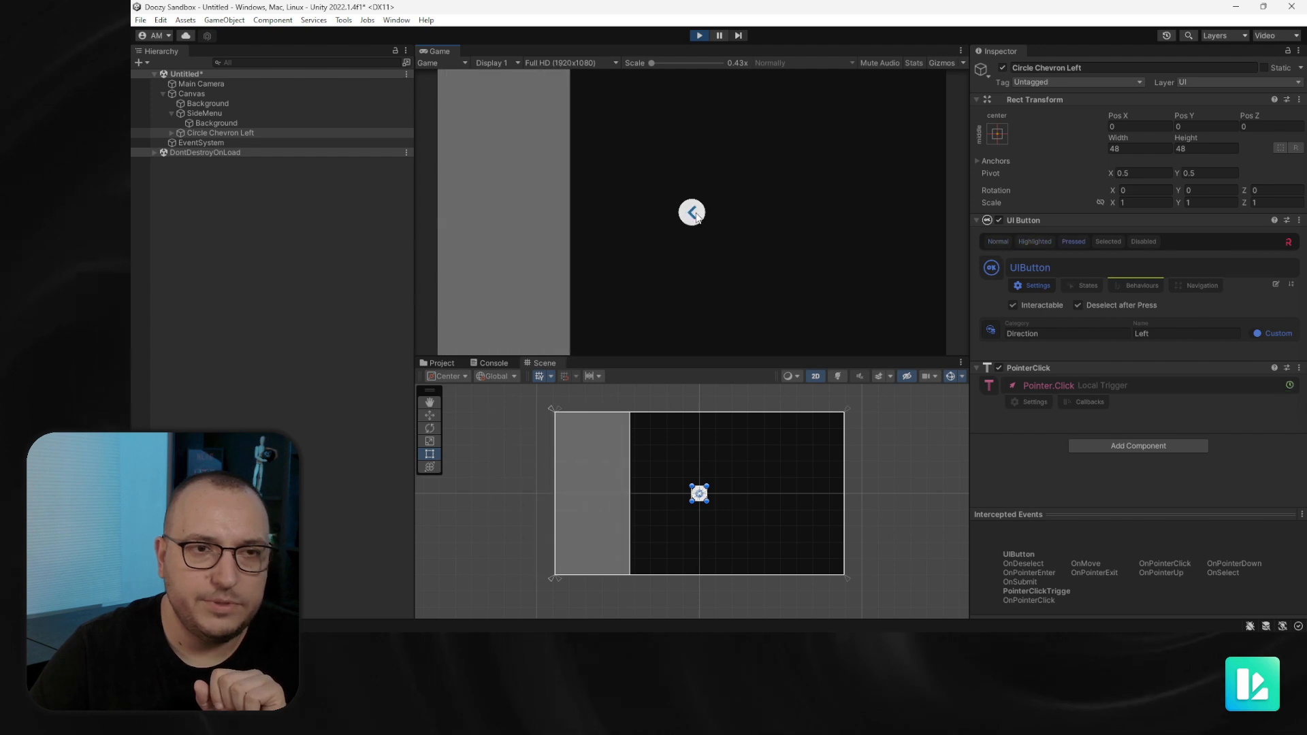
pyautogui.click(693, 218)
pyautogui.click(692, 213)
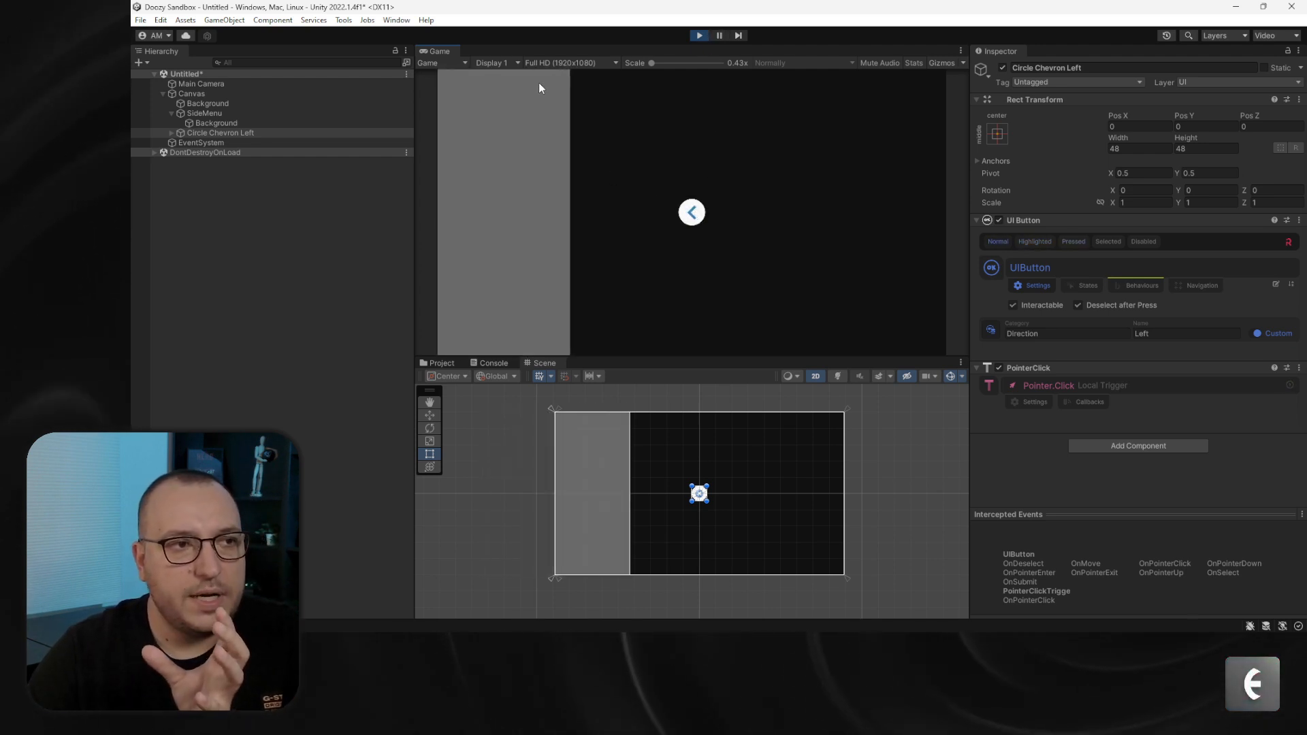
pyautogui.click(701, 37)
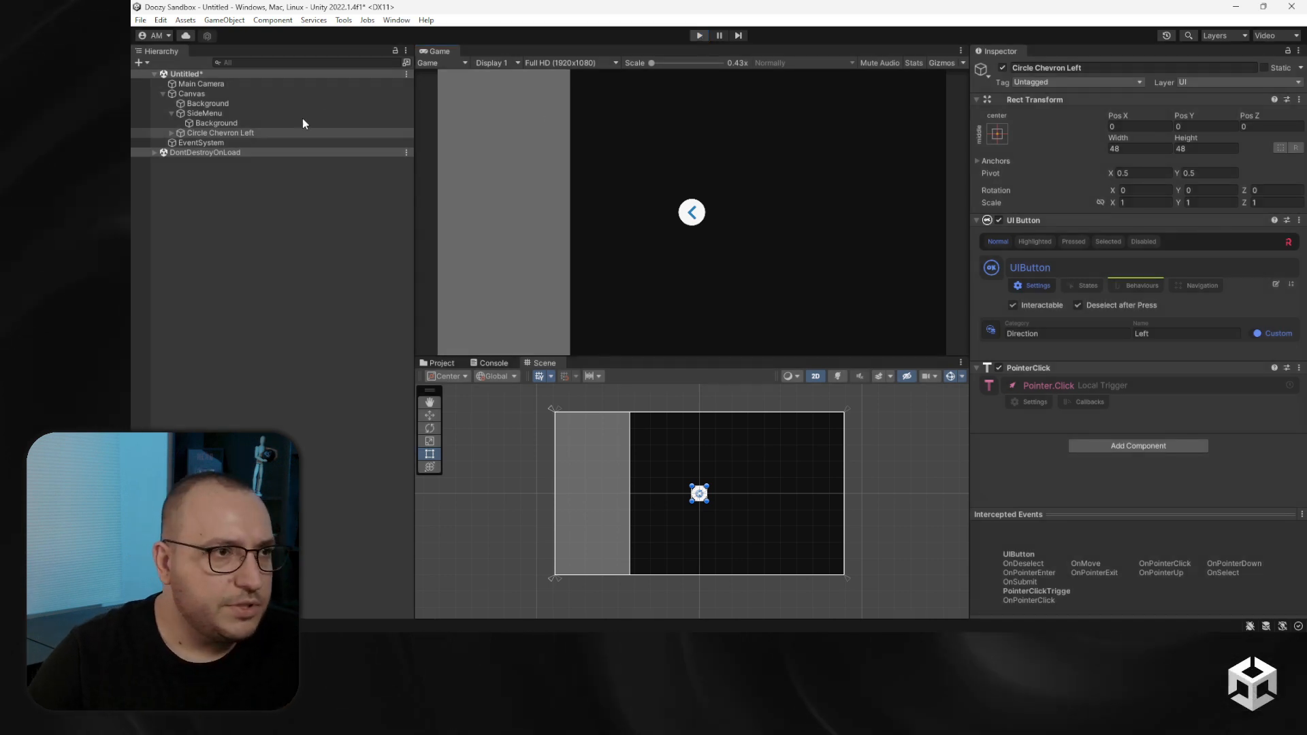
# Create an empty child object named "OpenClose Button Container" under SideMenu
pyautogui.rightClick(199, 114)
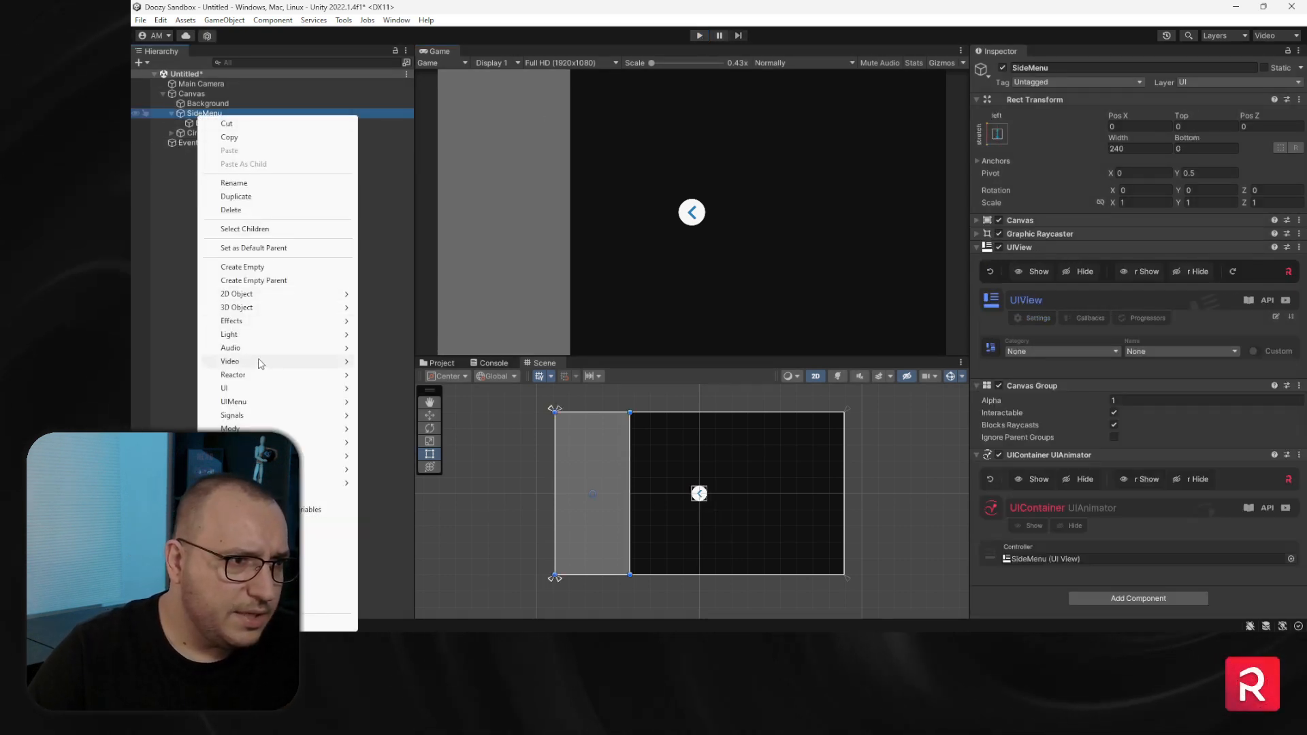
pyautogui.click(253, 269)
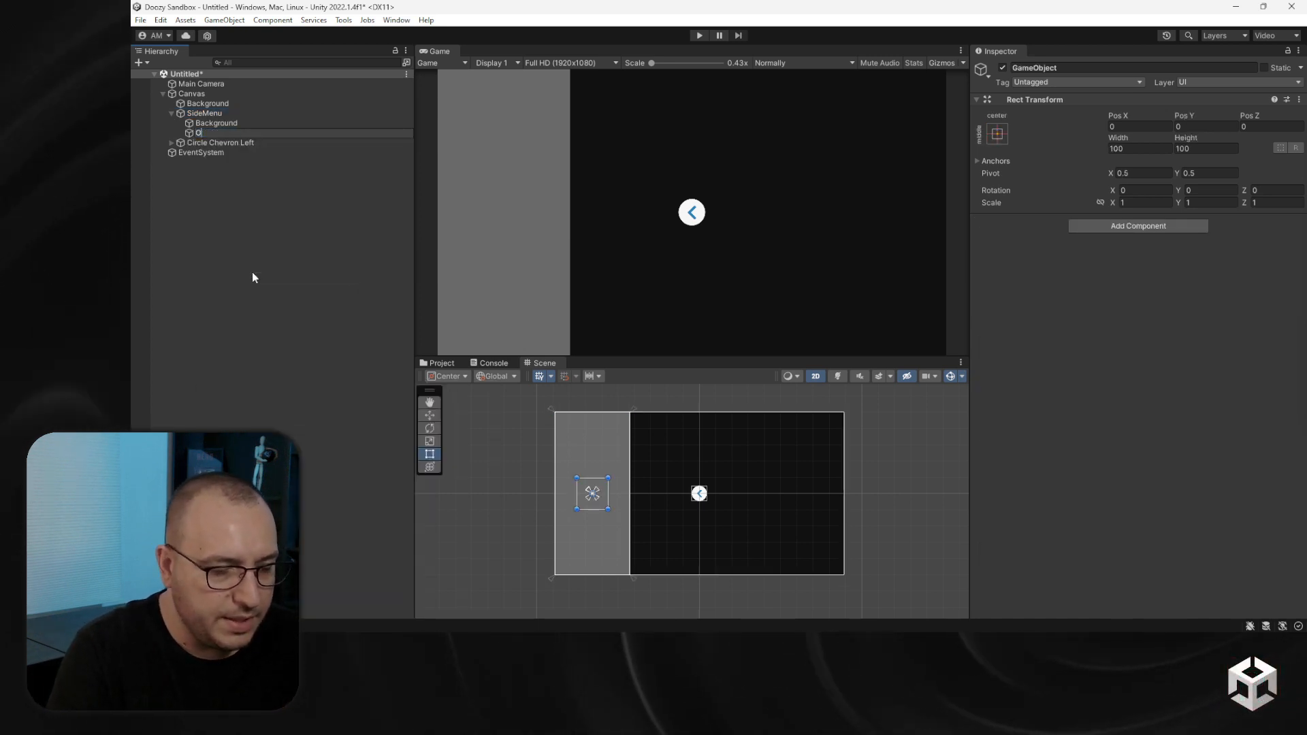
pyautogui.write('OpenClose ')
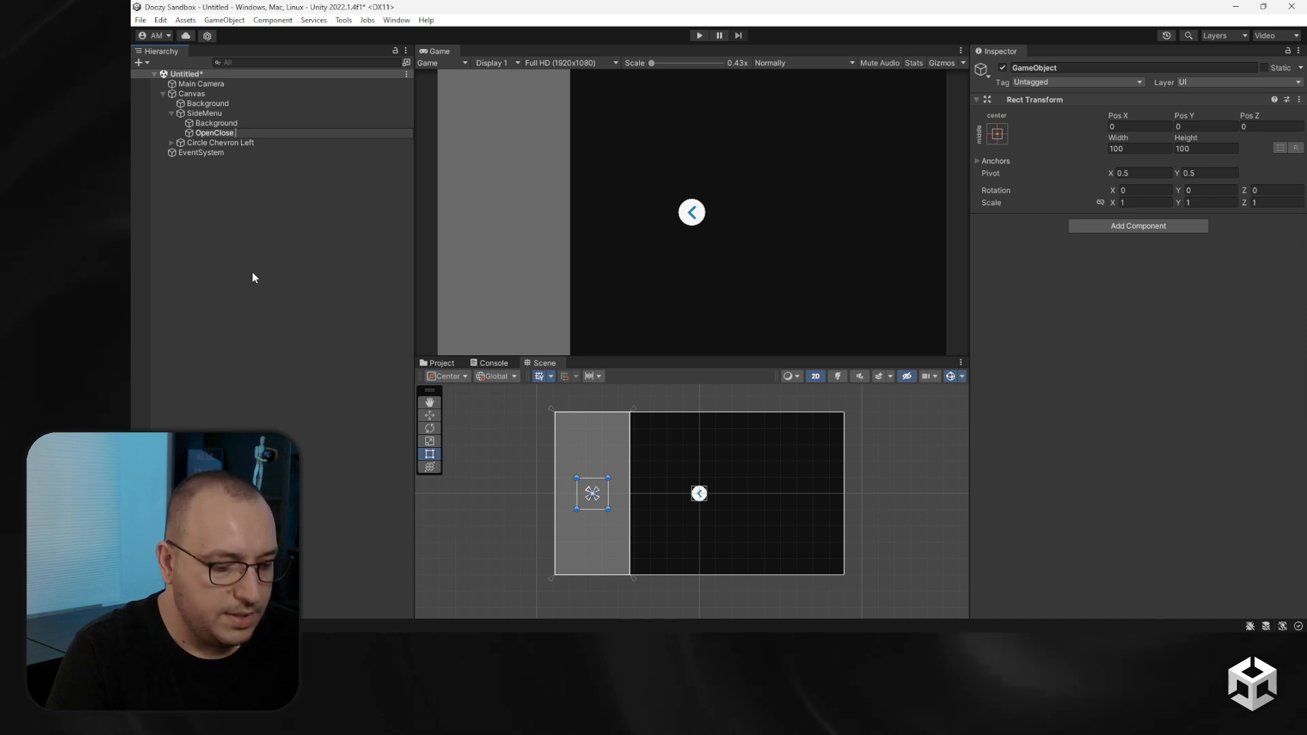
pyautogui.write('Button Container')
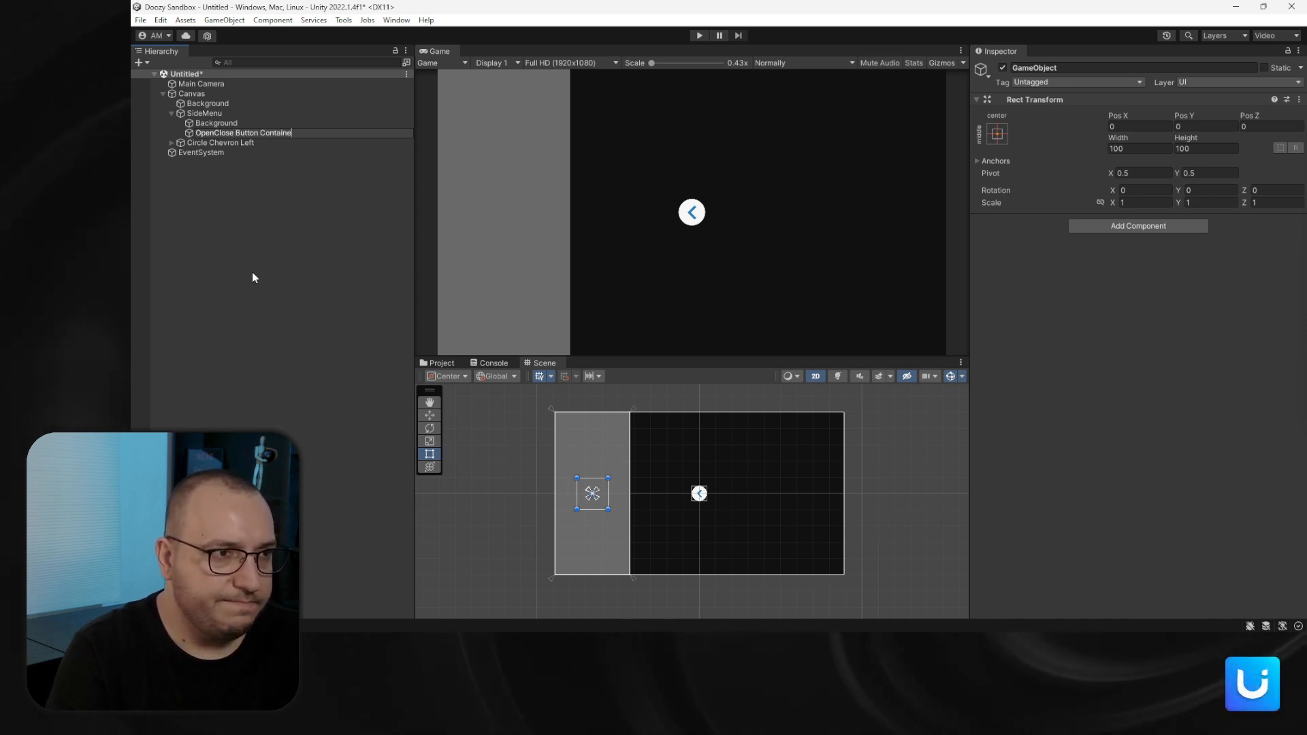
pyautogui.press('Return')
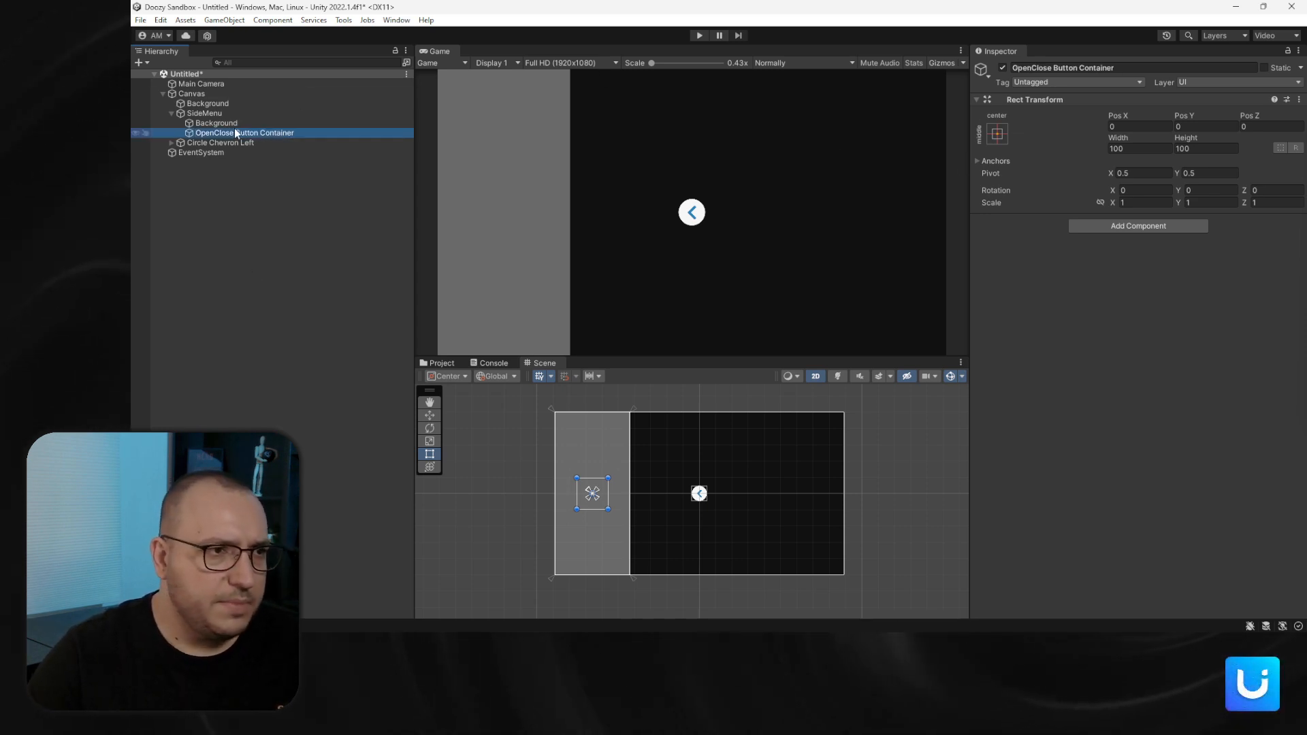
# Set OpenClose Button Container's width and height to 48 to match the Circle Chevron Left button
pyautogui.click(214, 143)
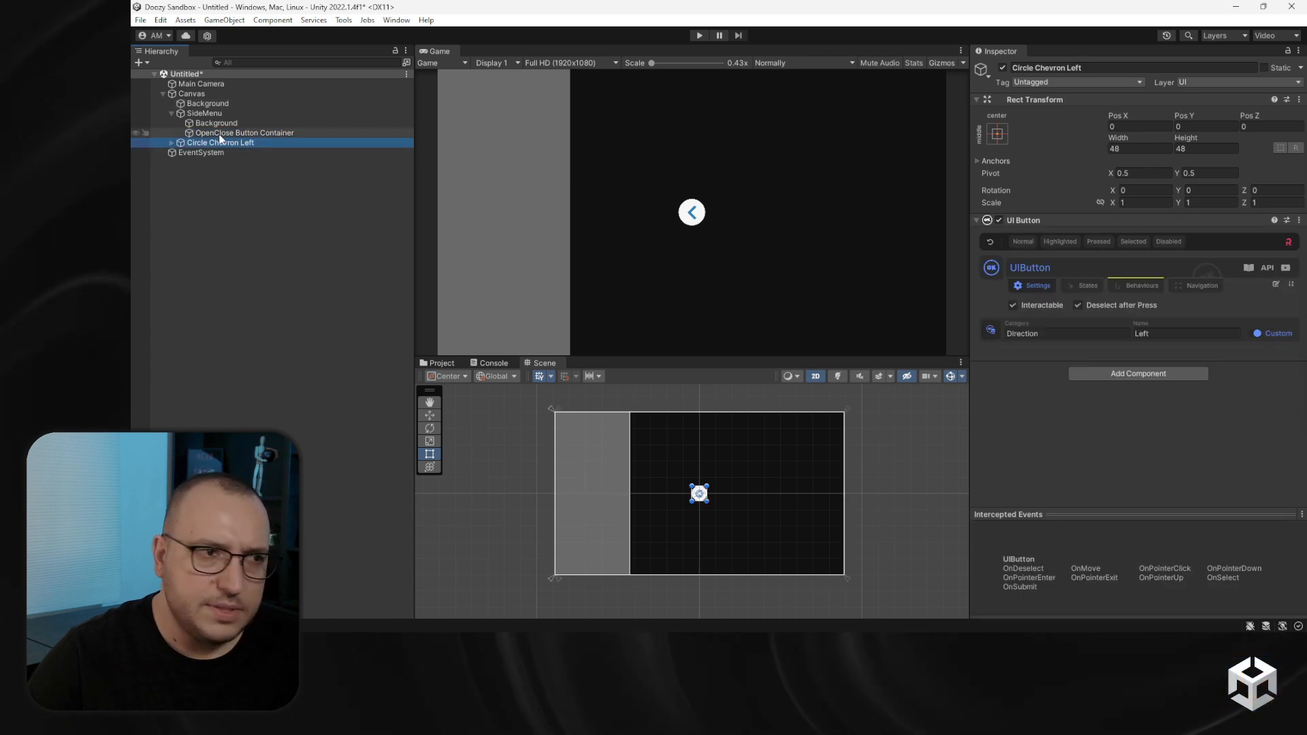
pyautogui.click(217, 134)
pyautogui.write('48')
pyautogui.press('Tab')
pyautogui.write('48')
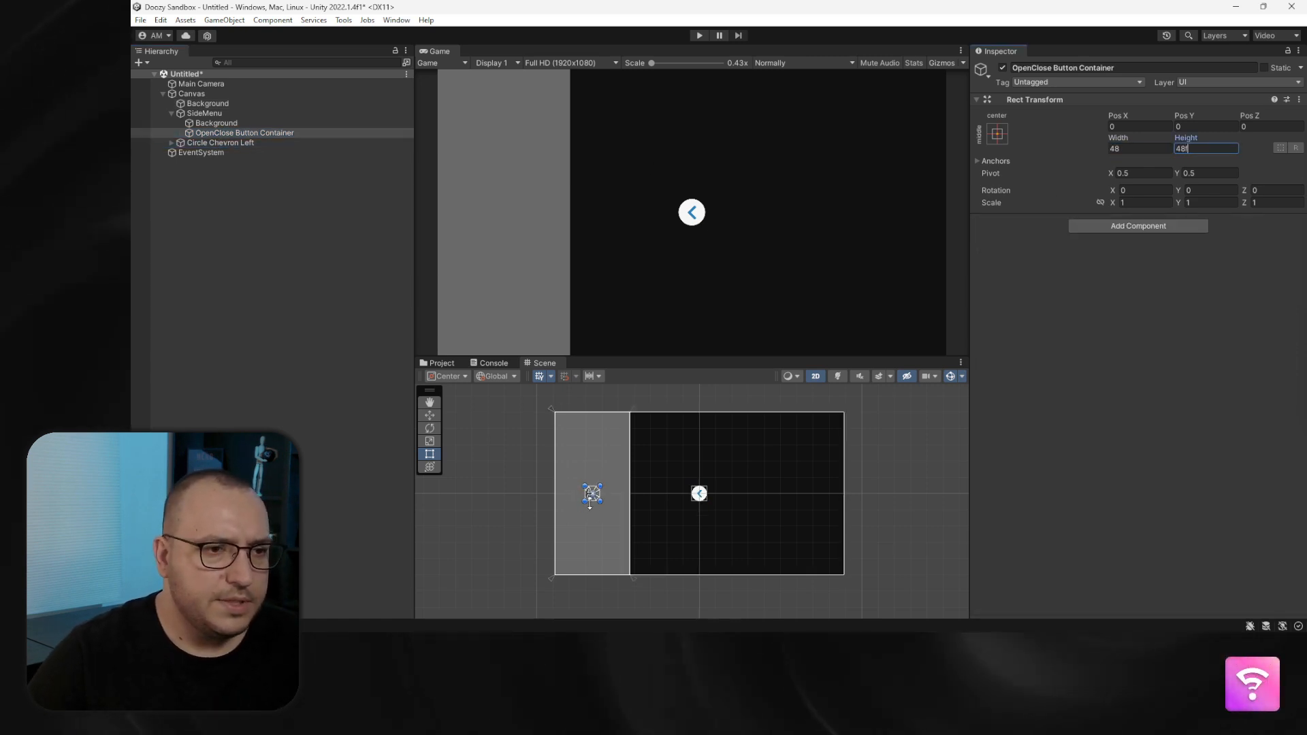
# Add a UI Image as a child of OpenClose Button Container and stretch it in both directions to fill the container
pyautogui.scroll(10, 593, 496)
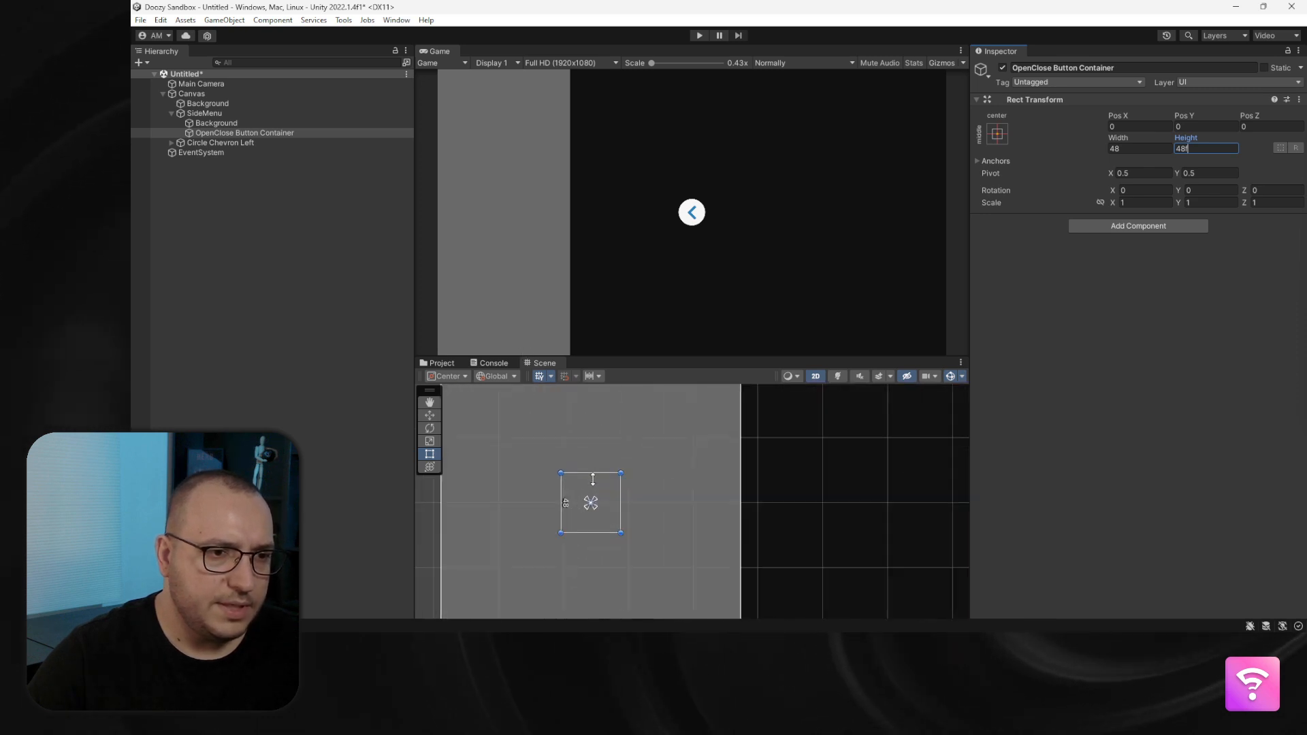
pyautogui.rightClick(197, 132)
pyautogui.moveTo(306, 408)
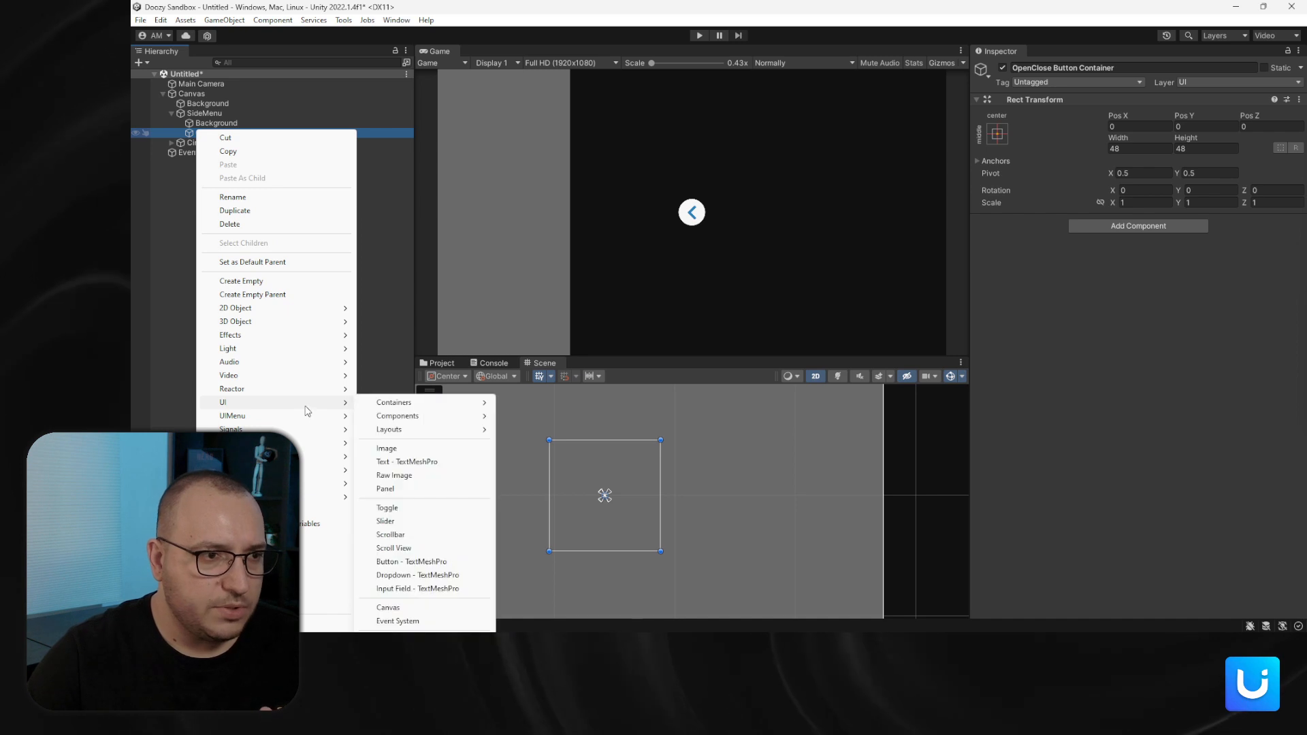
pyautogui.click(406, 453)
pyautogui.click(998, 134)
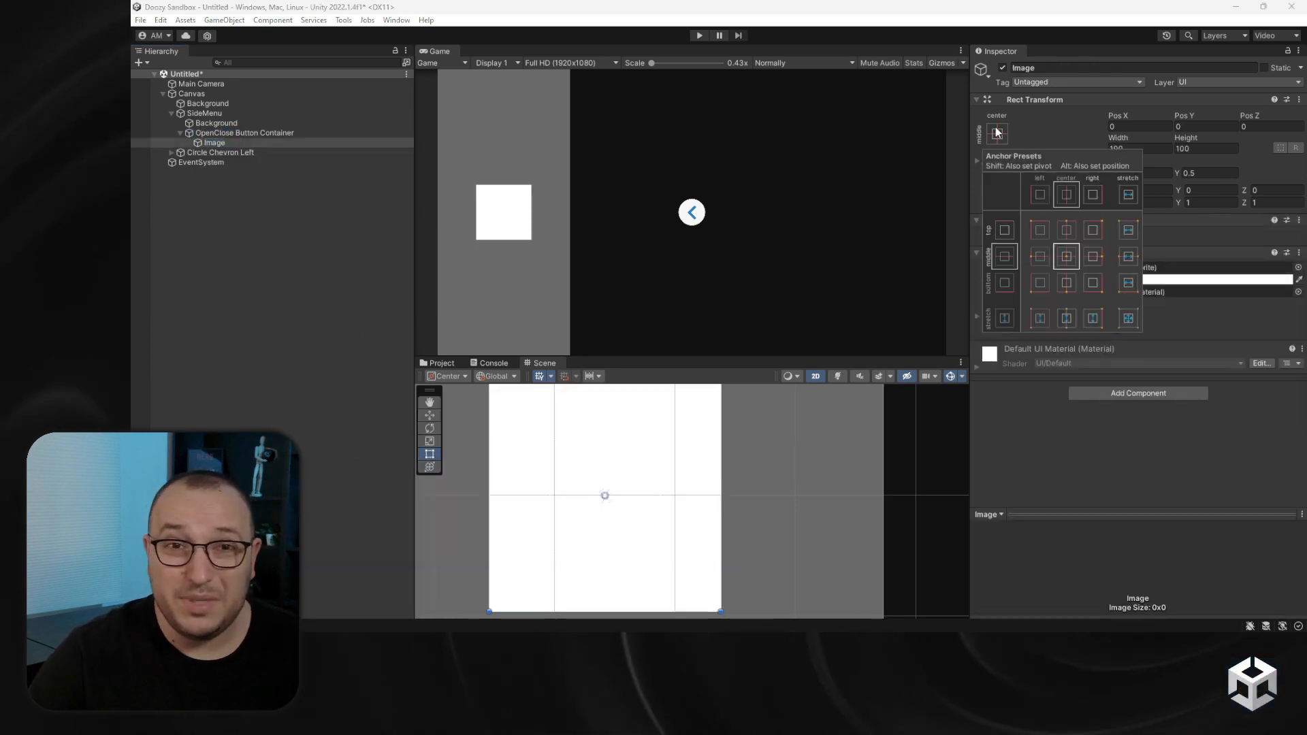
pyautogui.keyDown('alt'); pyautogui.click(1131, 320); pyautogui.keyUp('alt')
# Set the Image's color to pure red (FF0000)
pyautogui.click(1154, 279)
pyautogui.moveTo(1249, 351); pyautogui.dragTo(1263, 337)
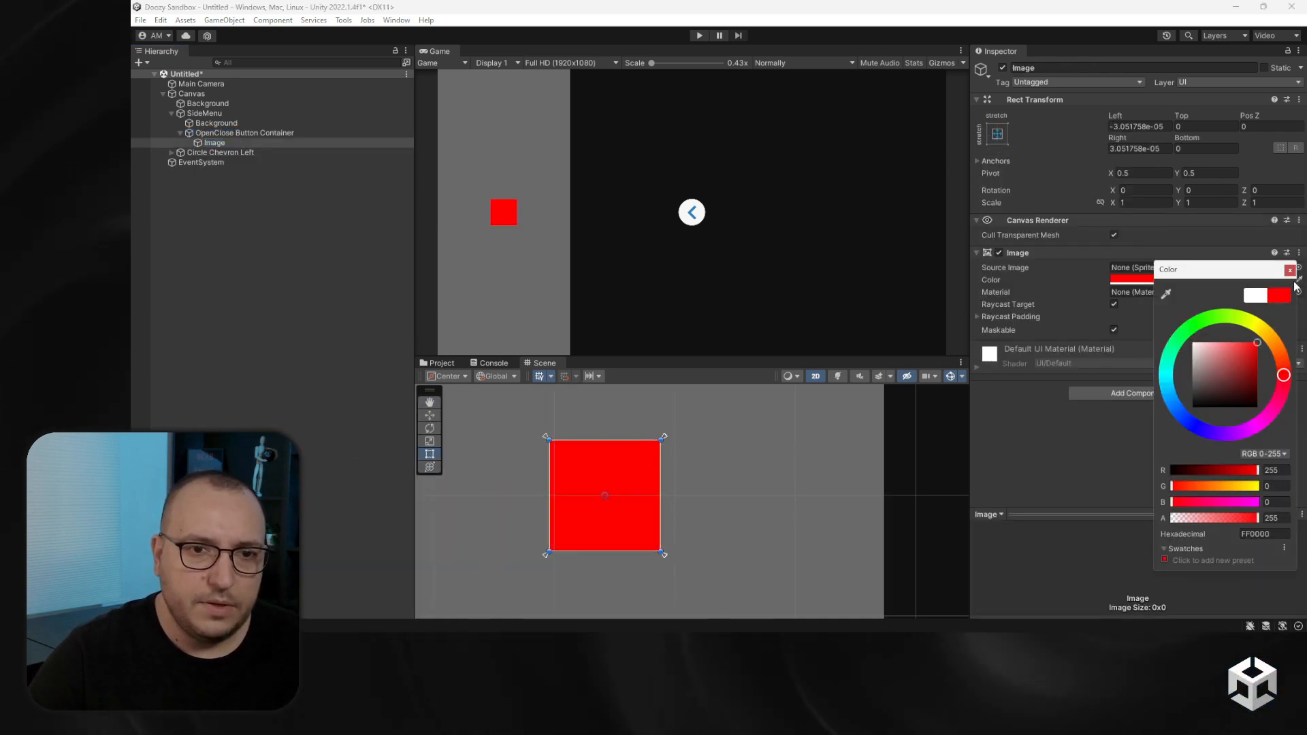
pyautogui.click(1290, 271)
# Anchor OpenClose Button Container to the top right of SideMenu, setting its pivot and position as well
pyautogui.click(247, 133)
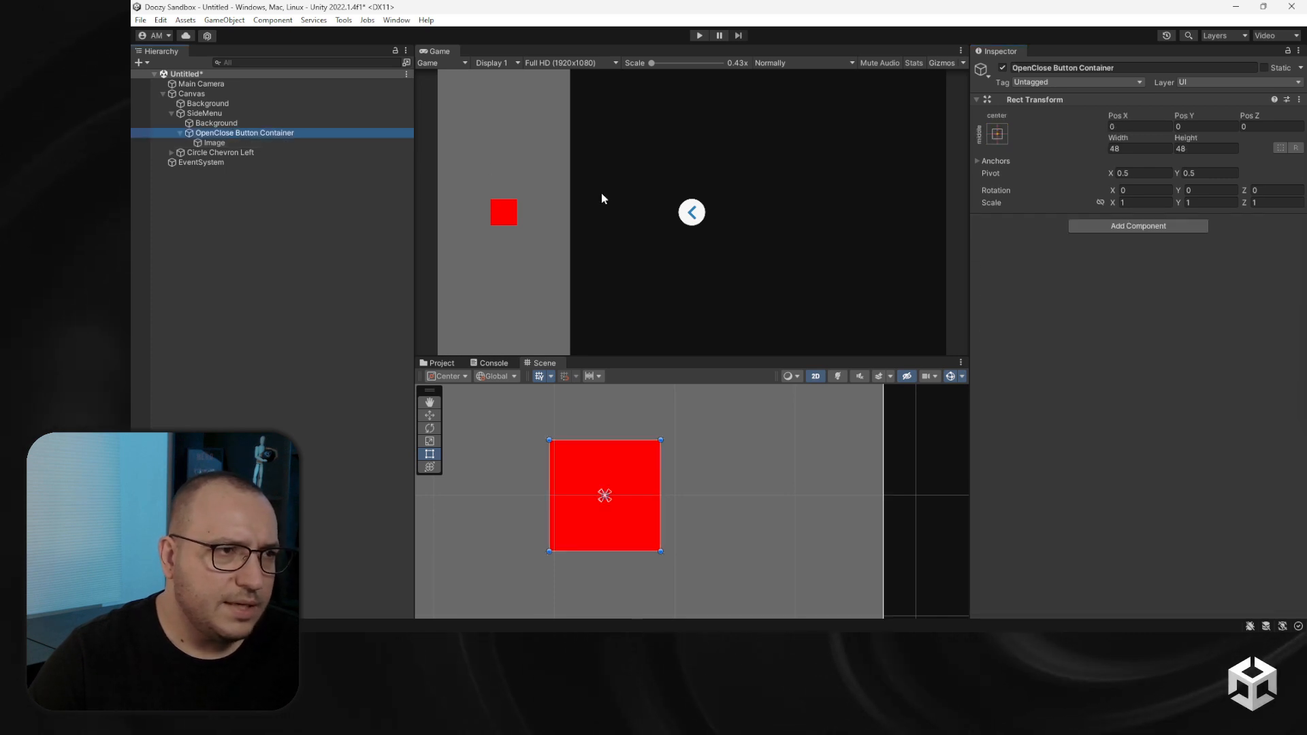
pyautogui.scroll(-5, 619, 462)
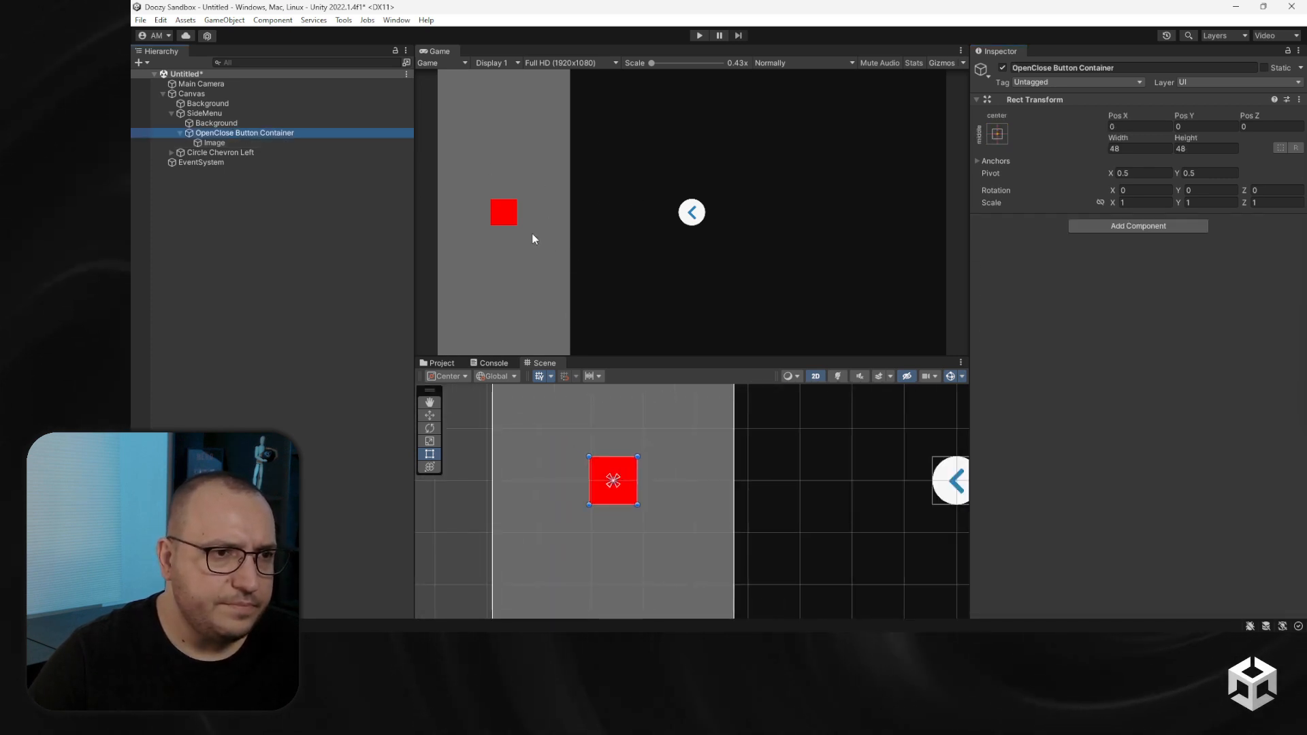
pyautogui.scroll(-5, 664, 508)
pyautogui.scroll(5, 635, 403)
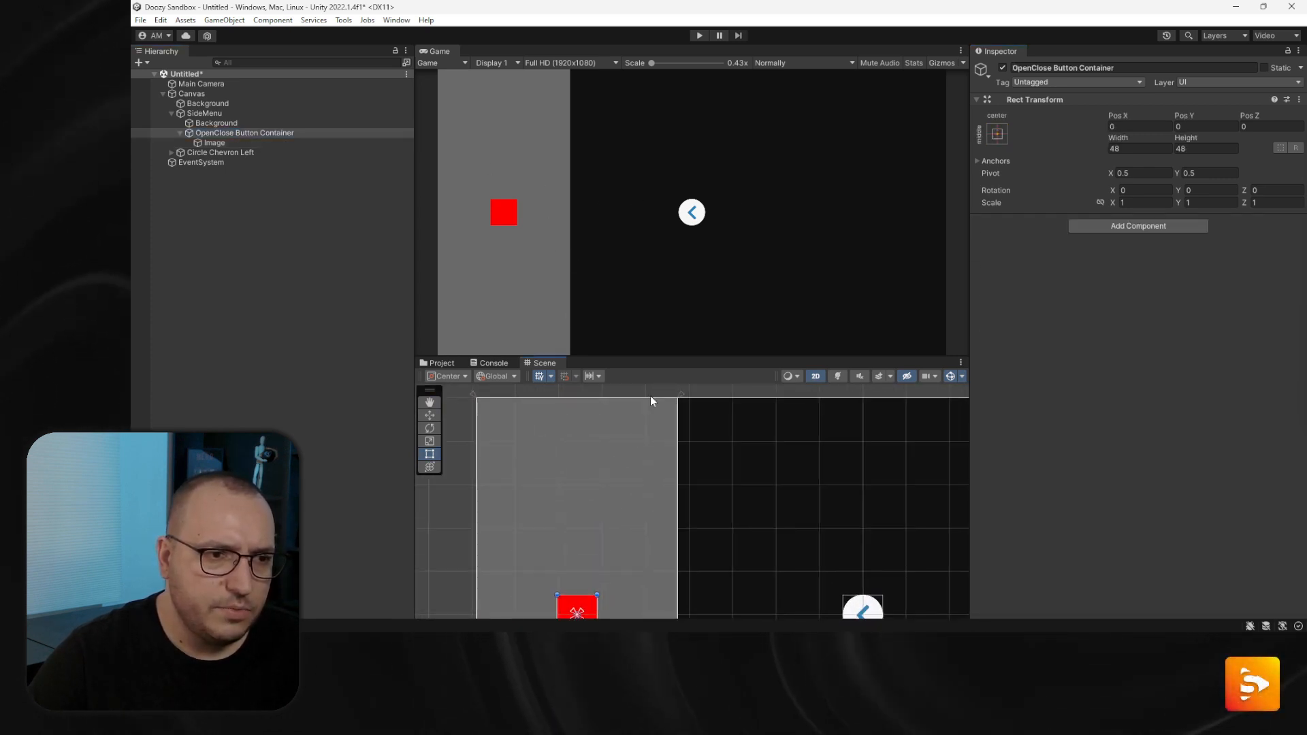
pyautogui.click(997, 134)
pyautogui.keyDown('alt'); pyautogui.keyDown('shift'); pyautogui.click(1093, 230); pyautogui.keyUp('shift'); pyautogui.keyUp('alt')
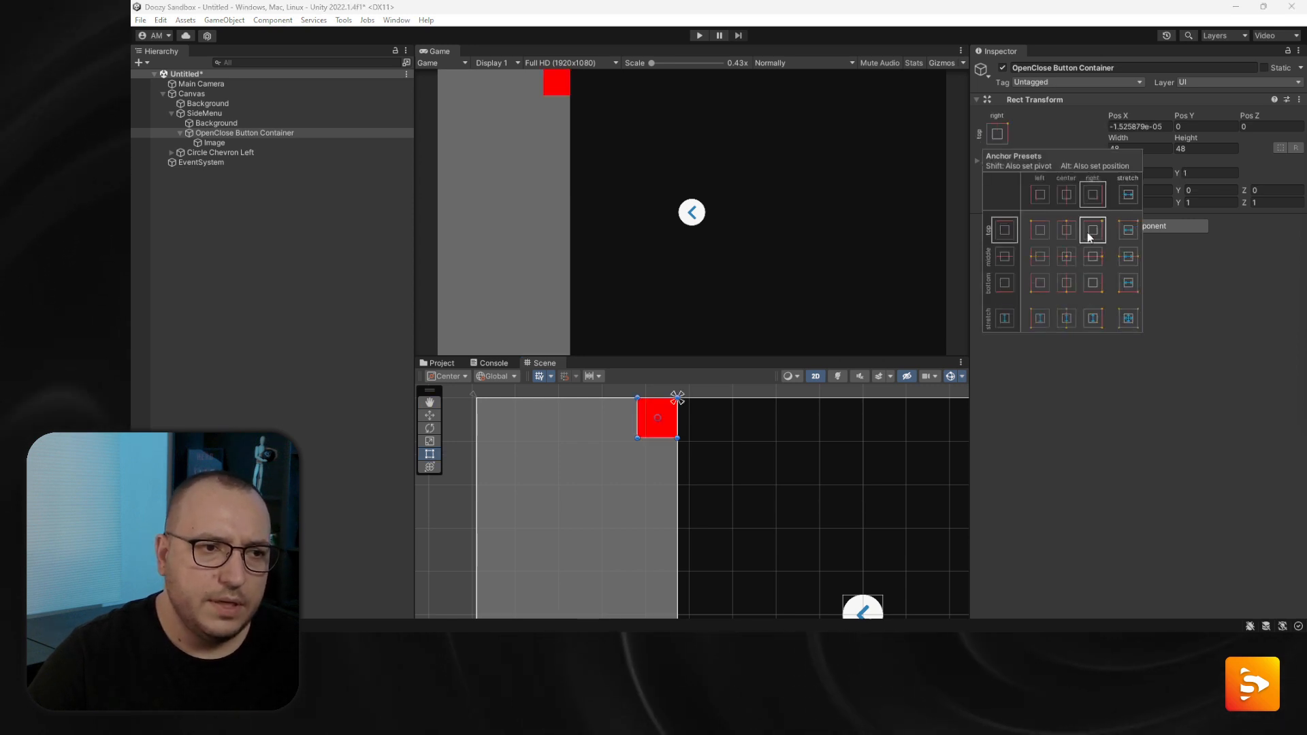
# Offset OpenClose Button Container from SideMenu's corner with Pos X -8 and Pos Y -8
pyautogui.scroll(5, 677, 404)
pyautogui.click(1127, 126)
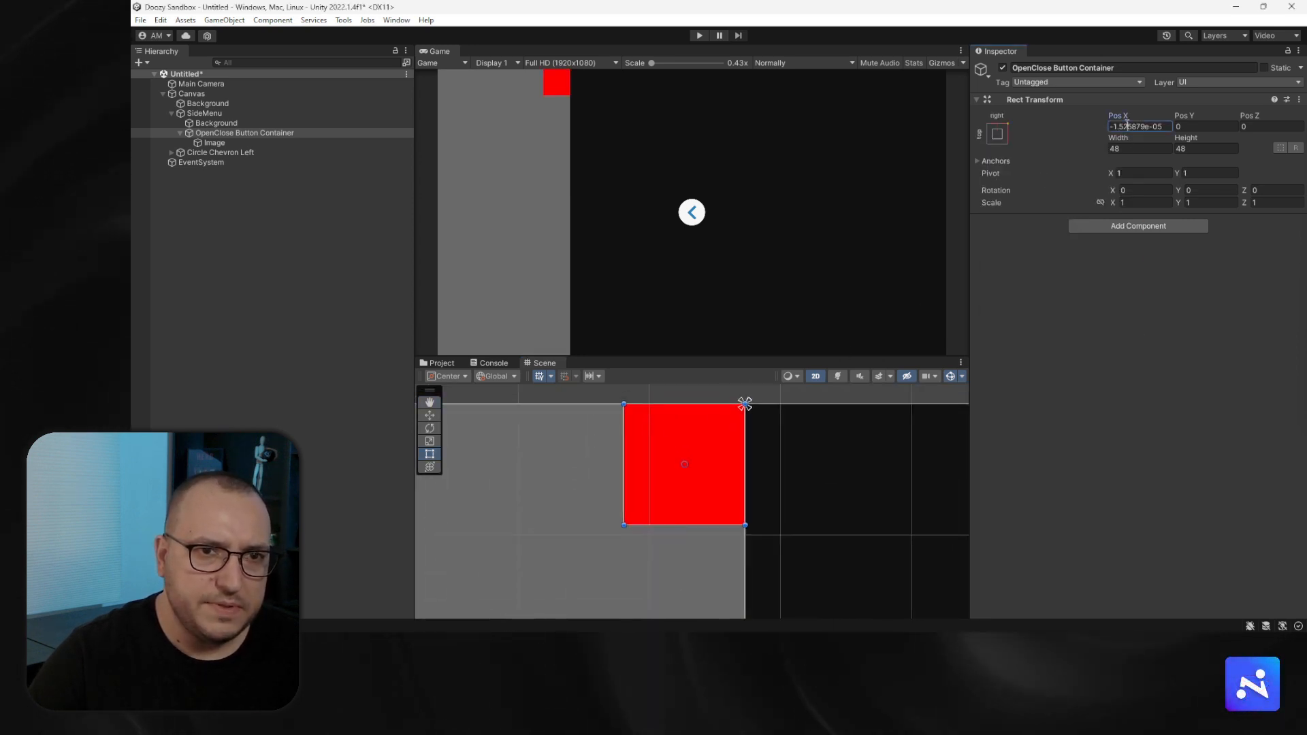
pyautogui.write('-8')
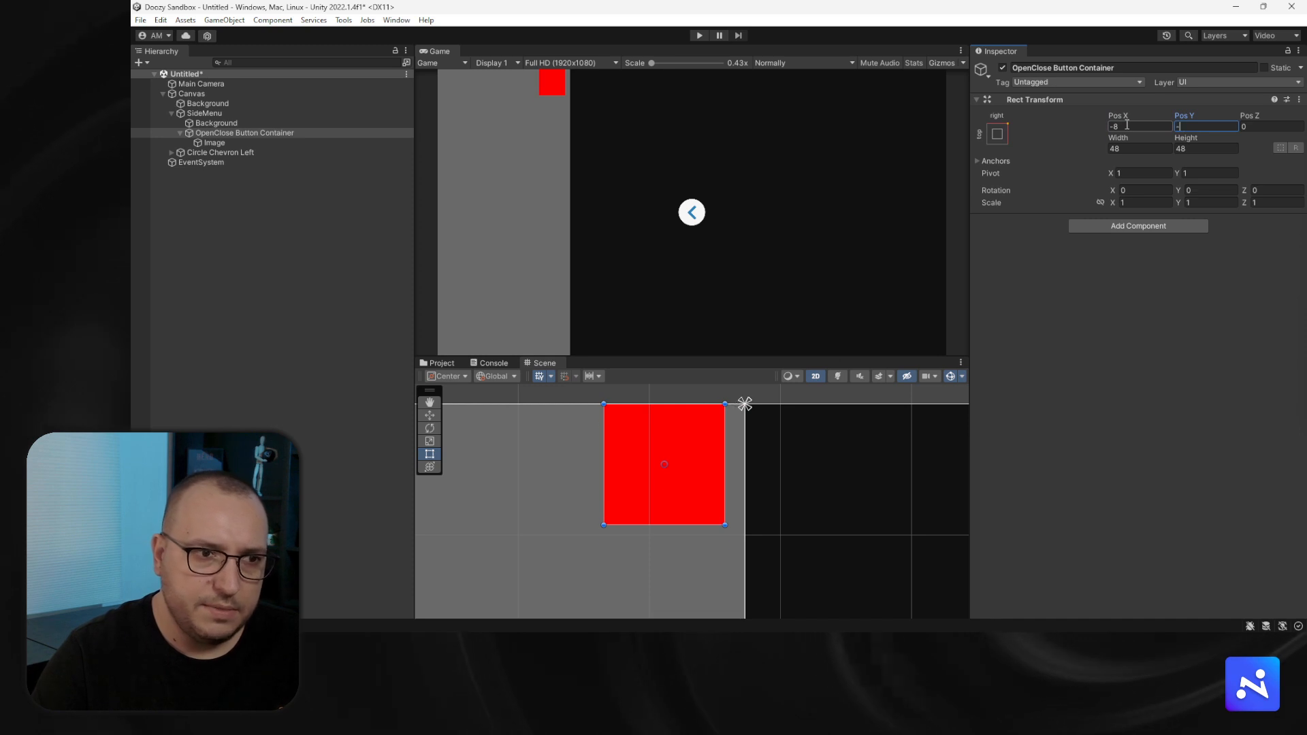
pyautogui.write('-8')
# Run the scene, toggle SideMenu with the Circle Chevron Left button to watch the red container move along, and stop play mode
pyautogui.scroll(-3, 670, 464)
pyautogui.scroll(-6, 669, 459)
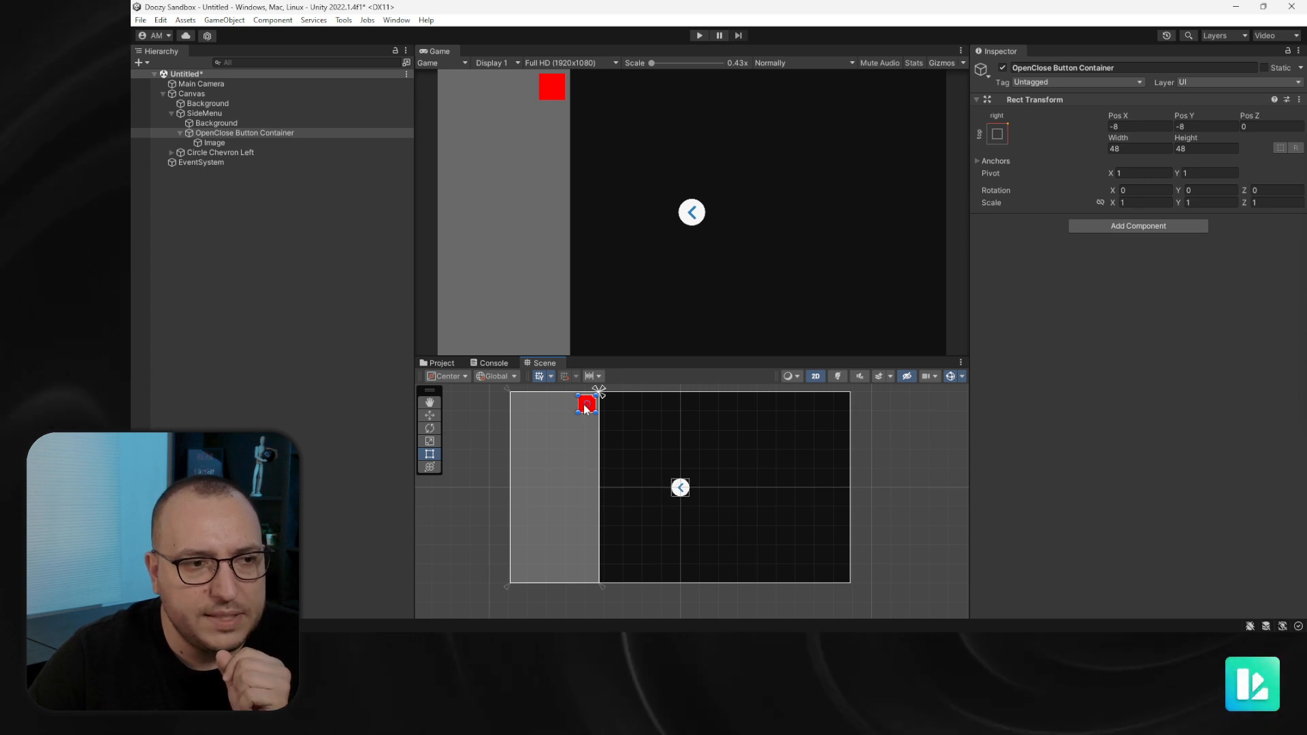
pyautogui.click(699, 35)
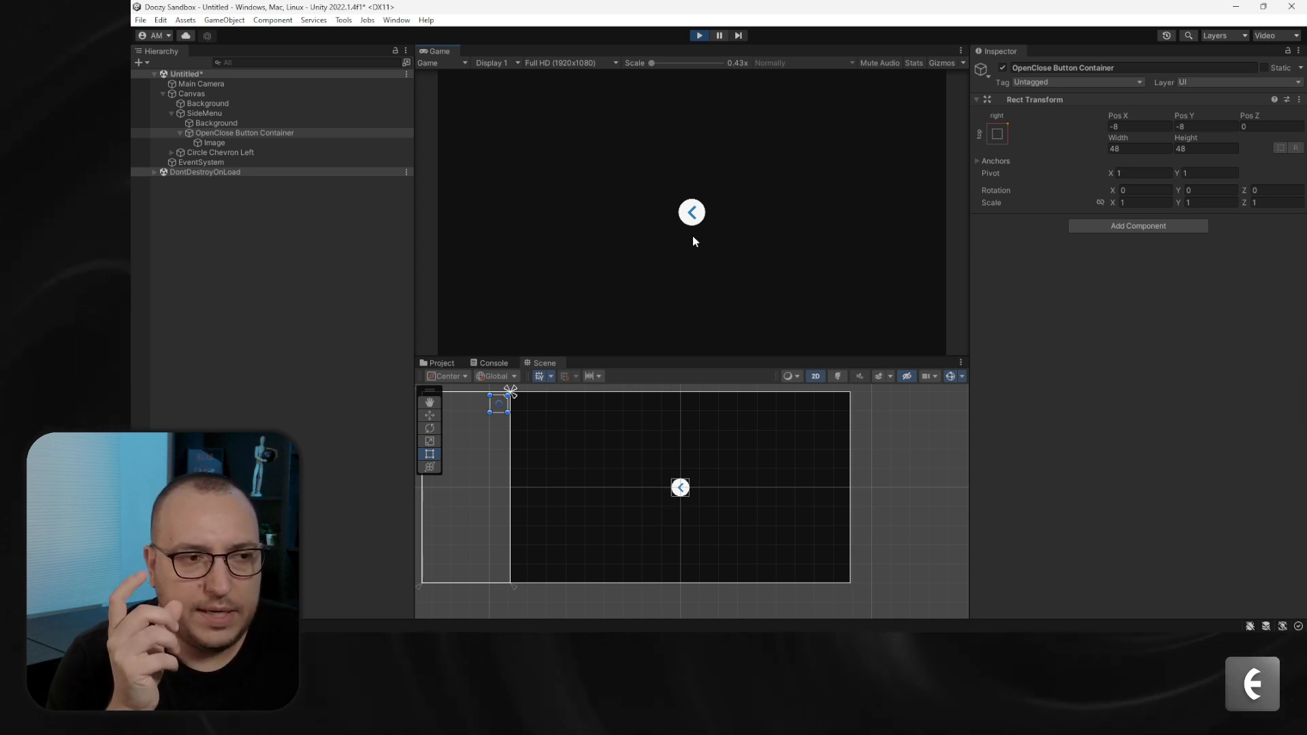
pyautogui.scroll(2, 486, 424)
pyautogui.click(700, 215)
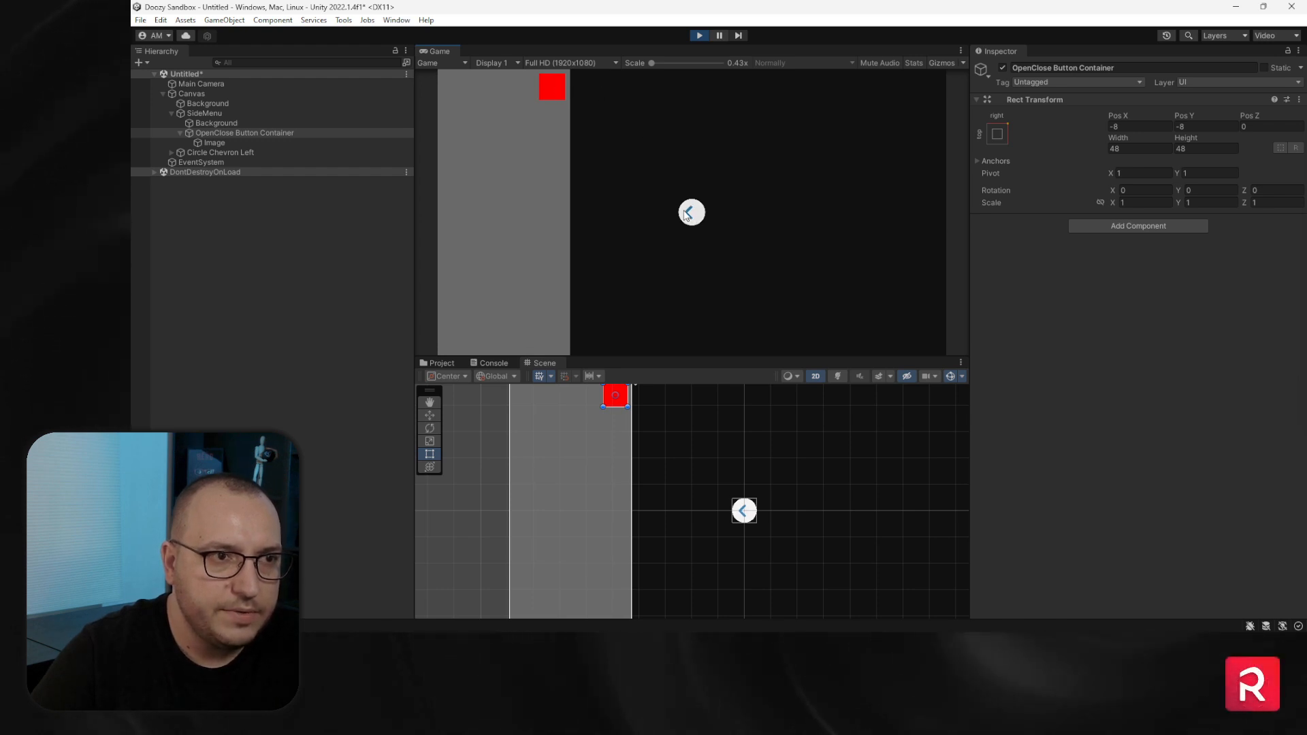
pyautogui.click(552, 87)
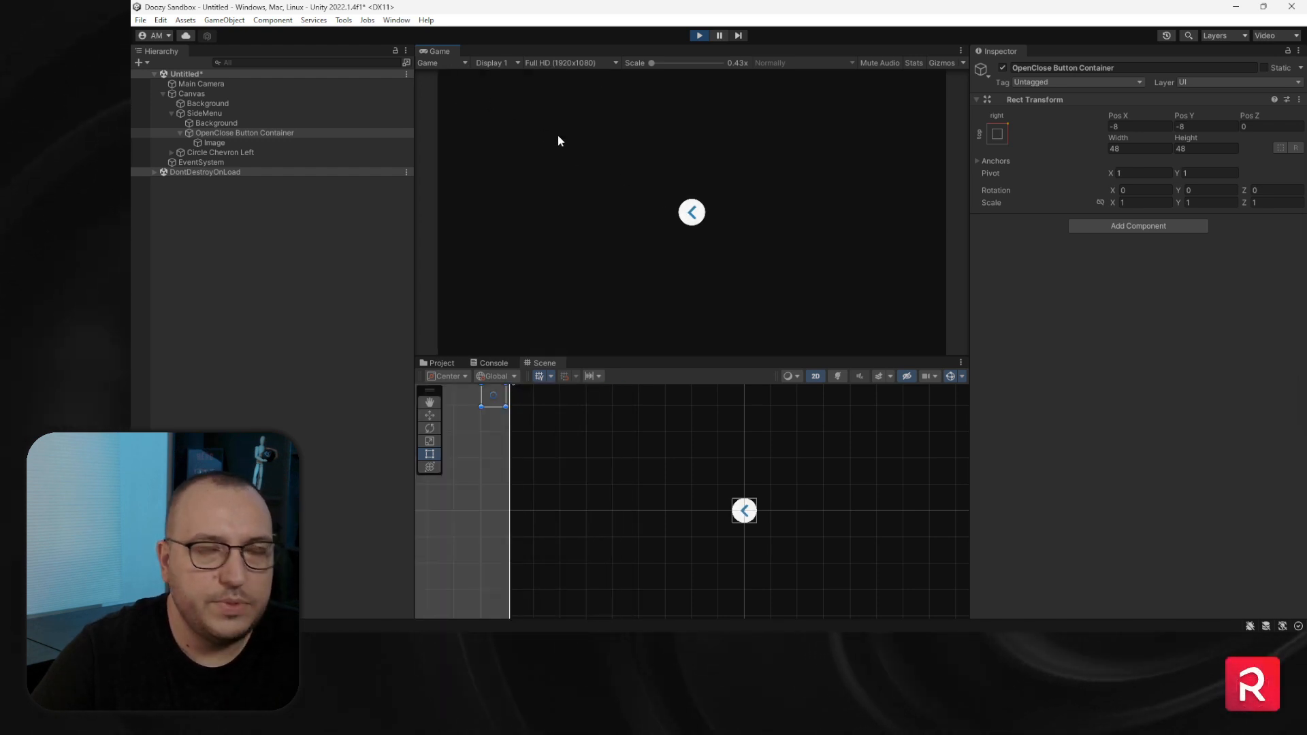
pyautogui.click(692, 214)
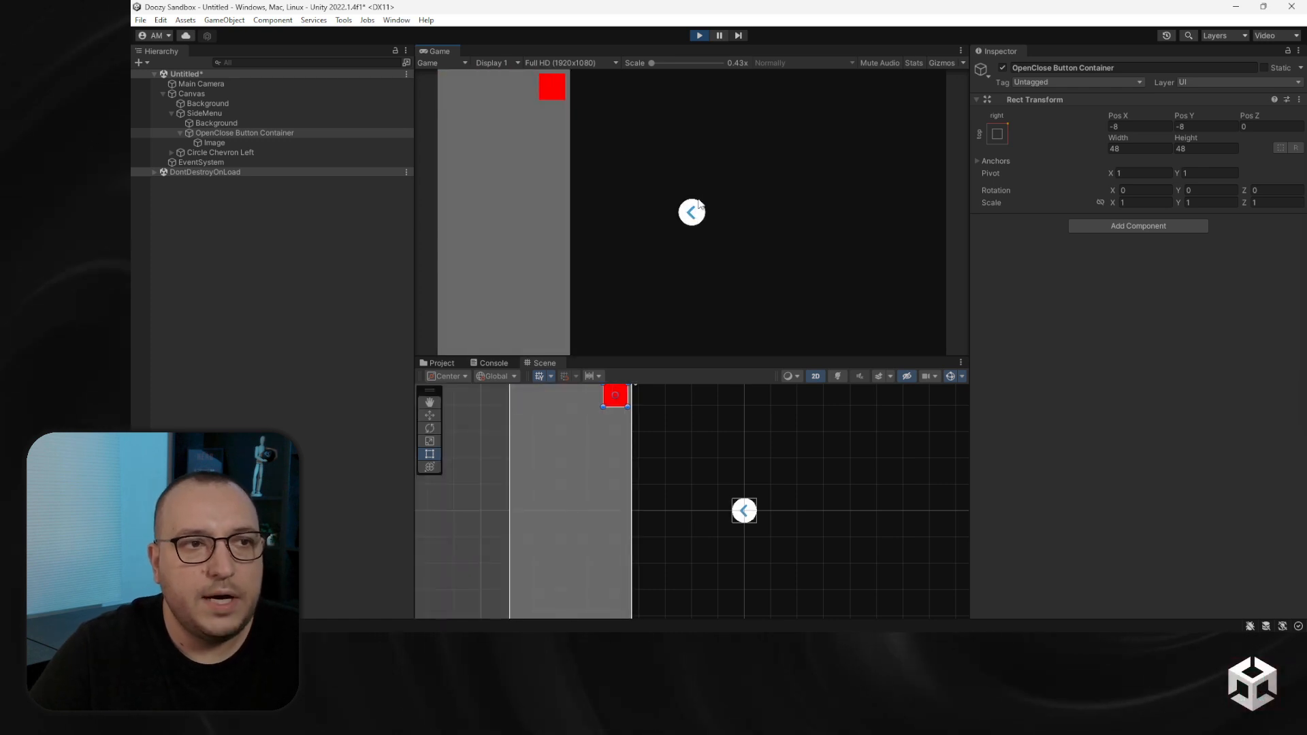
pyautogui.click(701, 36)
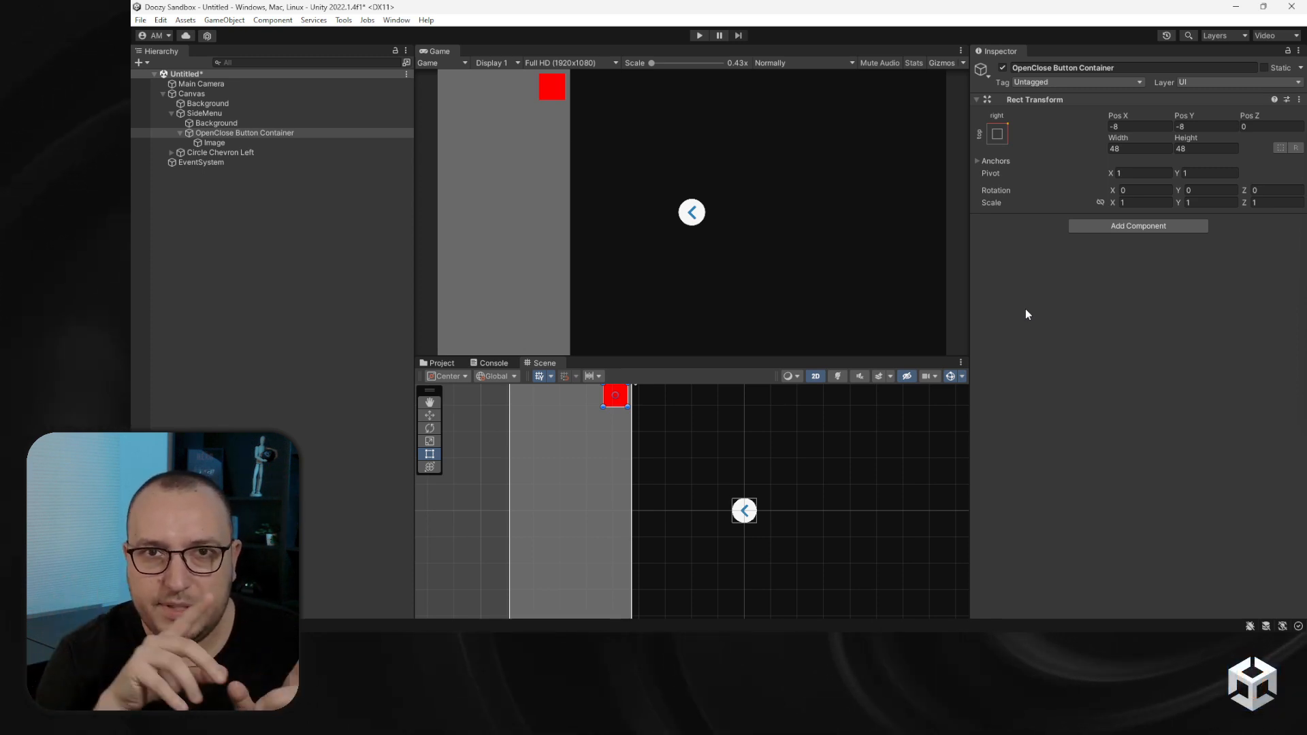
# Add a UIContainer UIAnimator component to OpenClose Button Container and preview its Show animation
pyautogui.click(1096, 227)
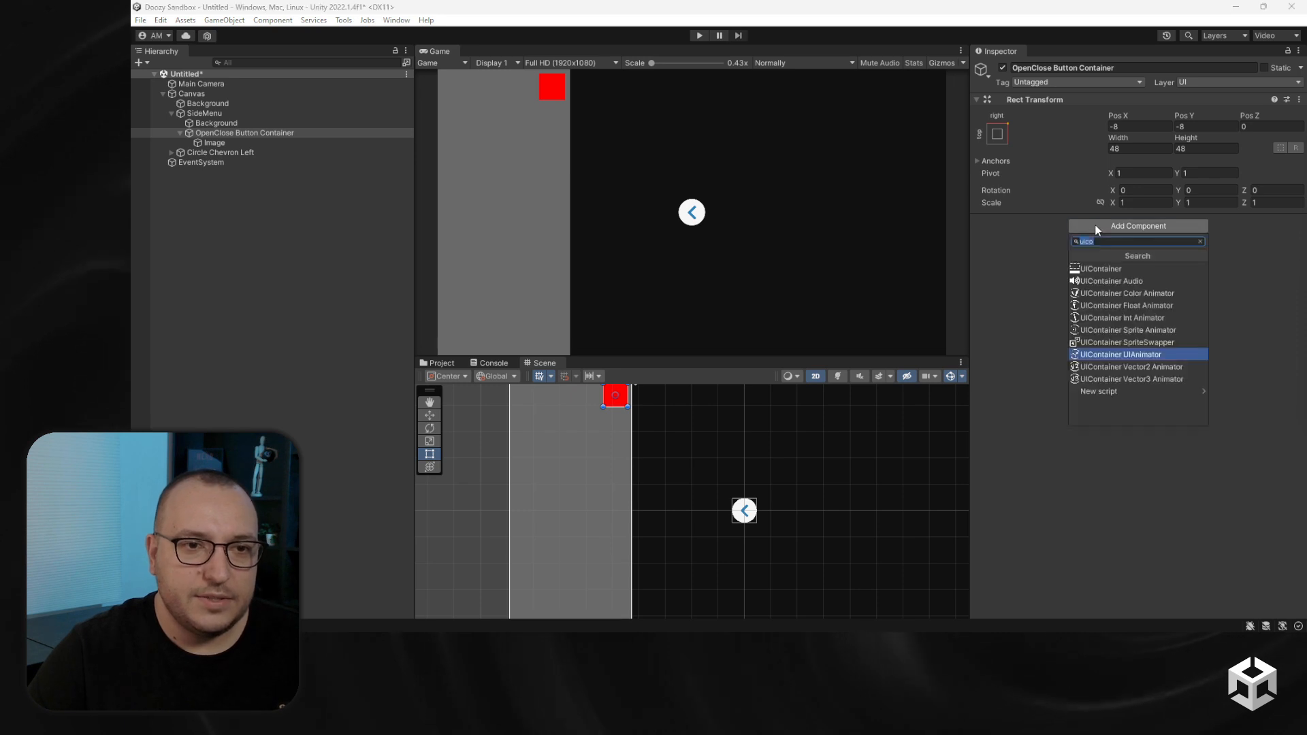
pyautogui.click(1141, 355)
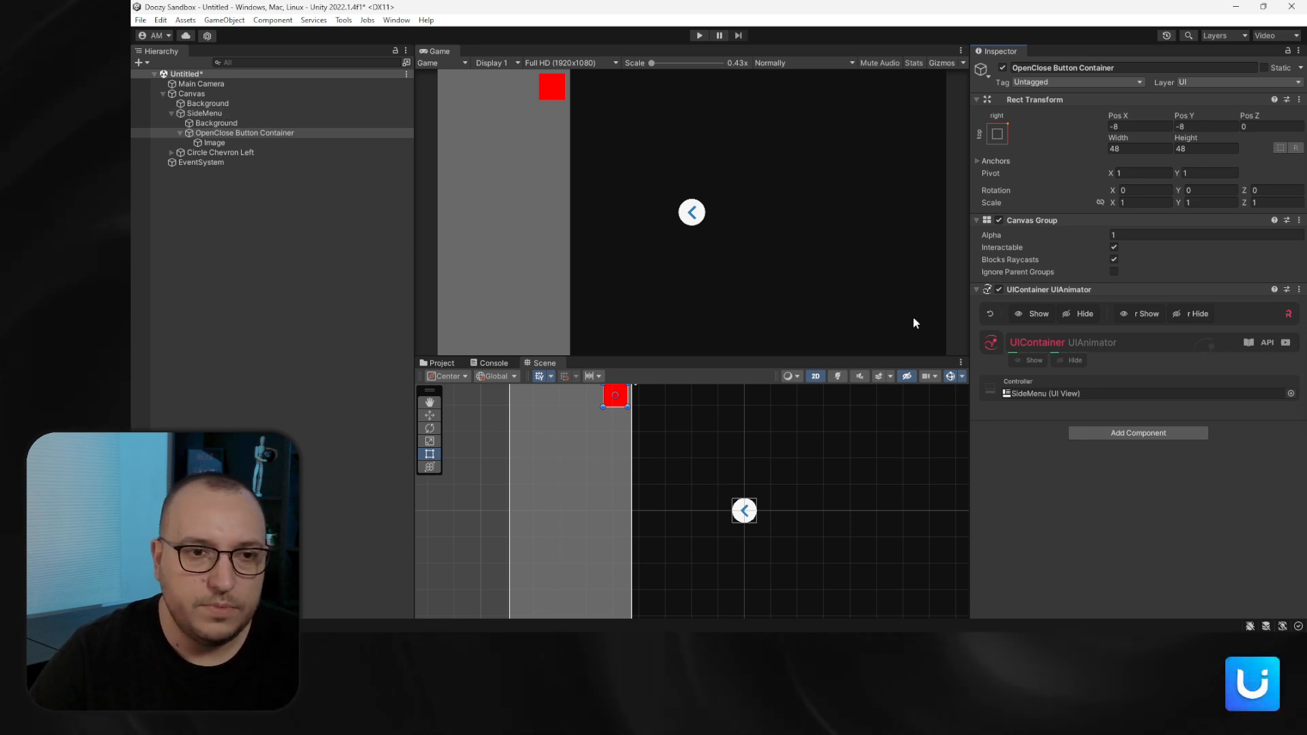
pyautogui.click(1041, 313)
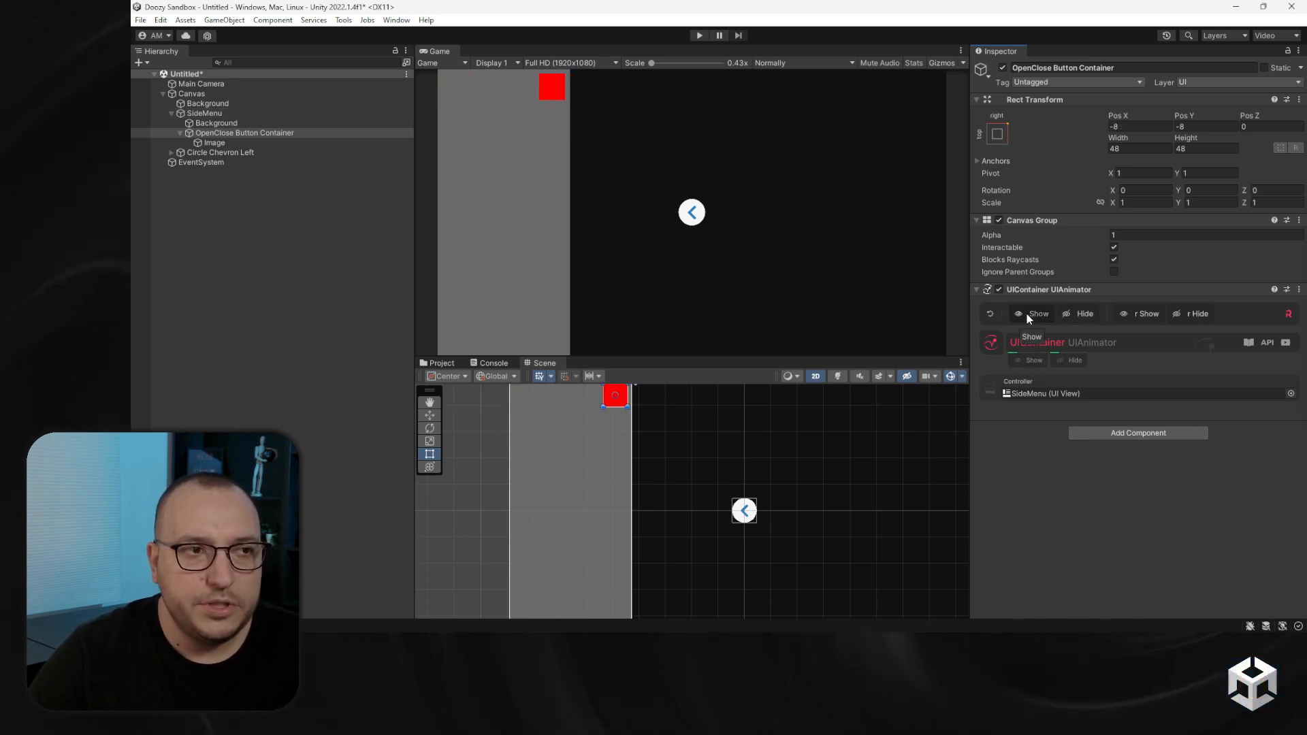
# Set up the animator's Show animation as a Move from the Right direction to the Start Value
pyautogui.click(1034, 360)
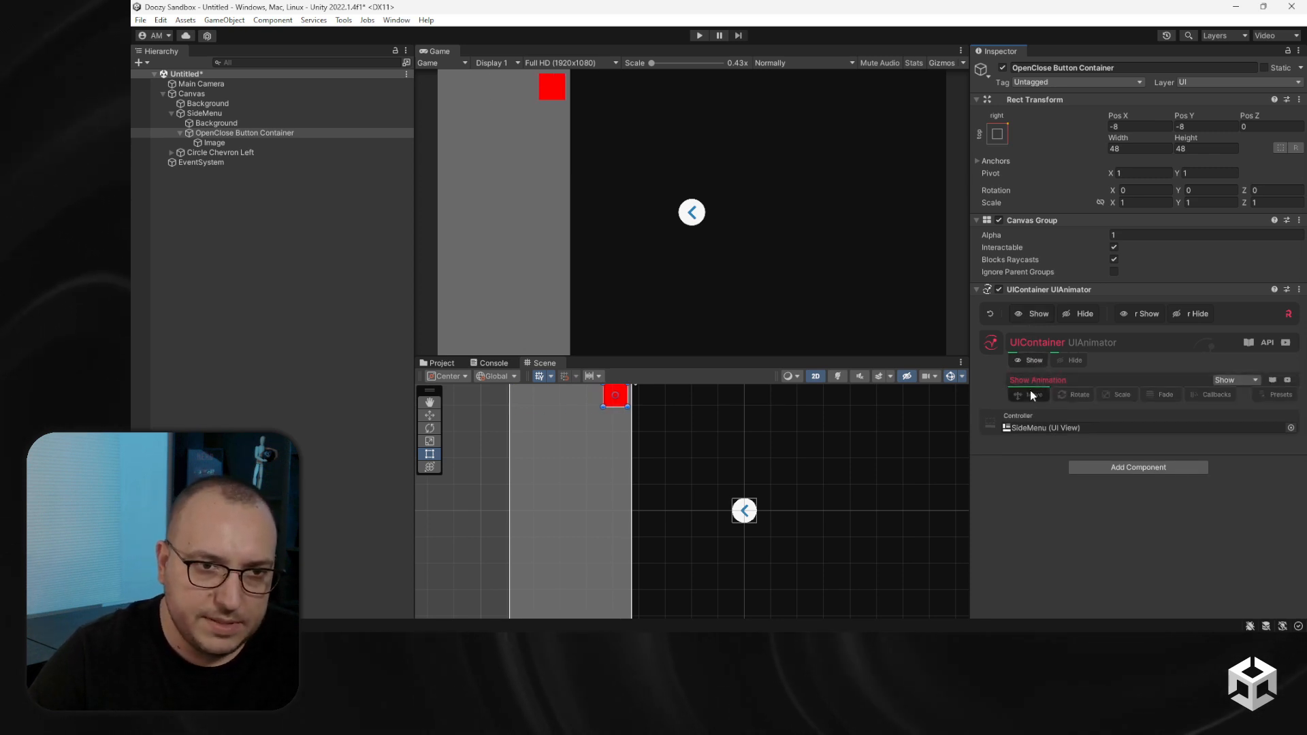
pyautogui.click(1037, 451)
pyautogui.click(1051, 463)
# Preview OpenClose Button Container's Hide animation and examine the red square's movement relative to SideMenu's edge
pyautogui.click(1068, 313)
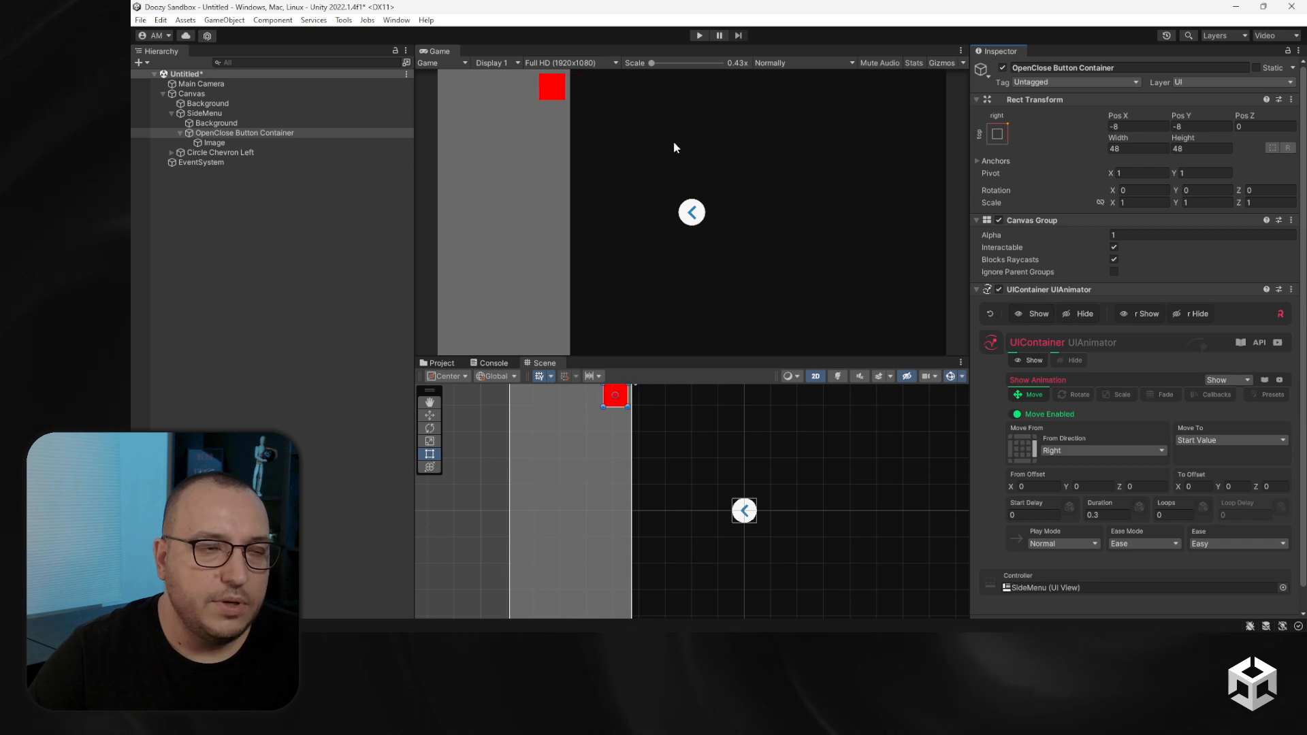
pyautogui.scroll(5, 578, 75)
pyautogui.moveTo(556, 94); pyautogui.dragTo(625, 183, button='middle')
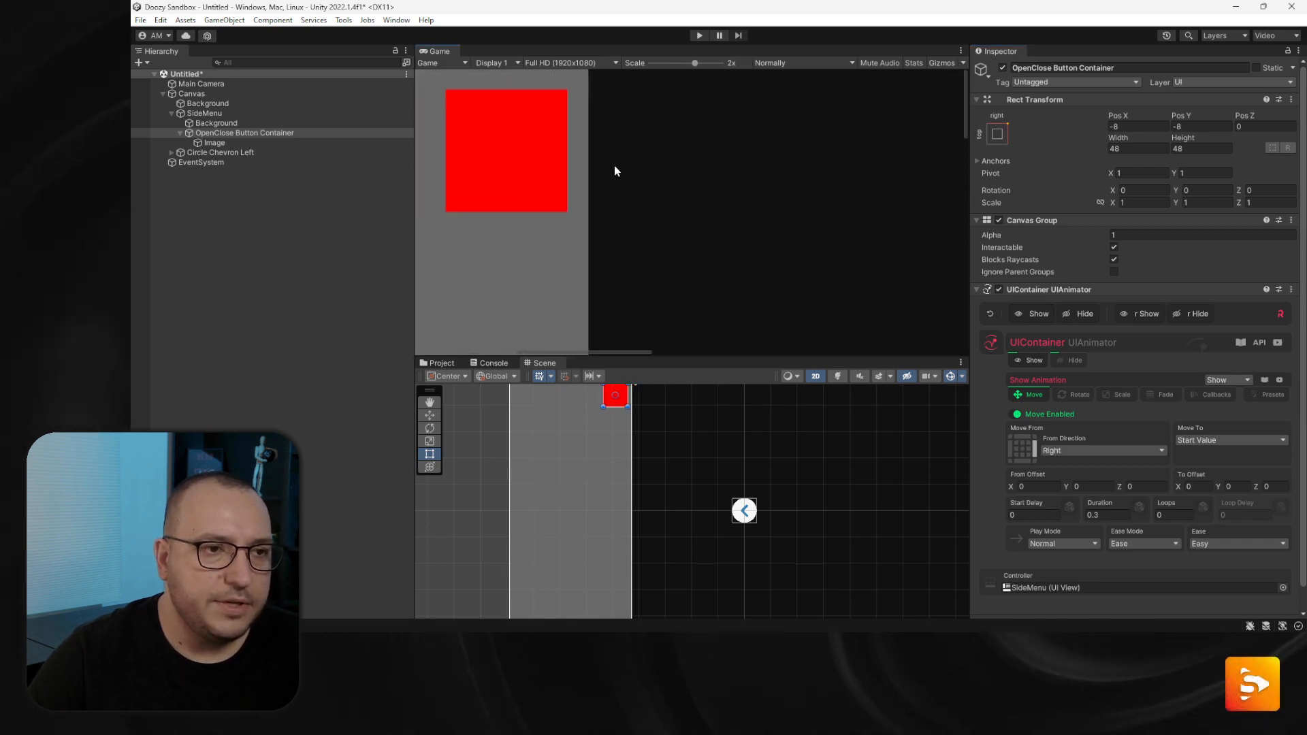
pyautogui.scroll(-6, 637, 191)
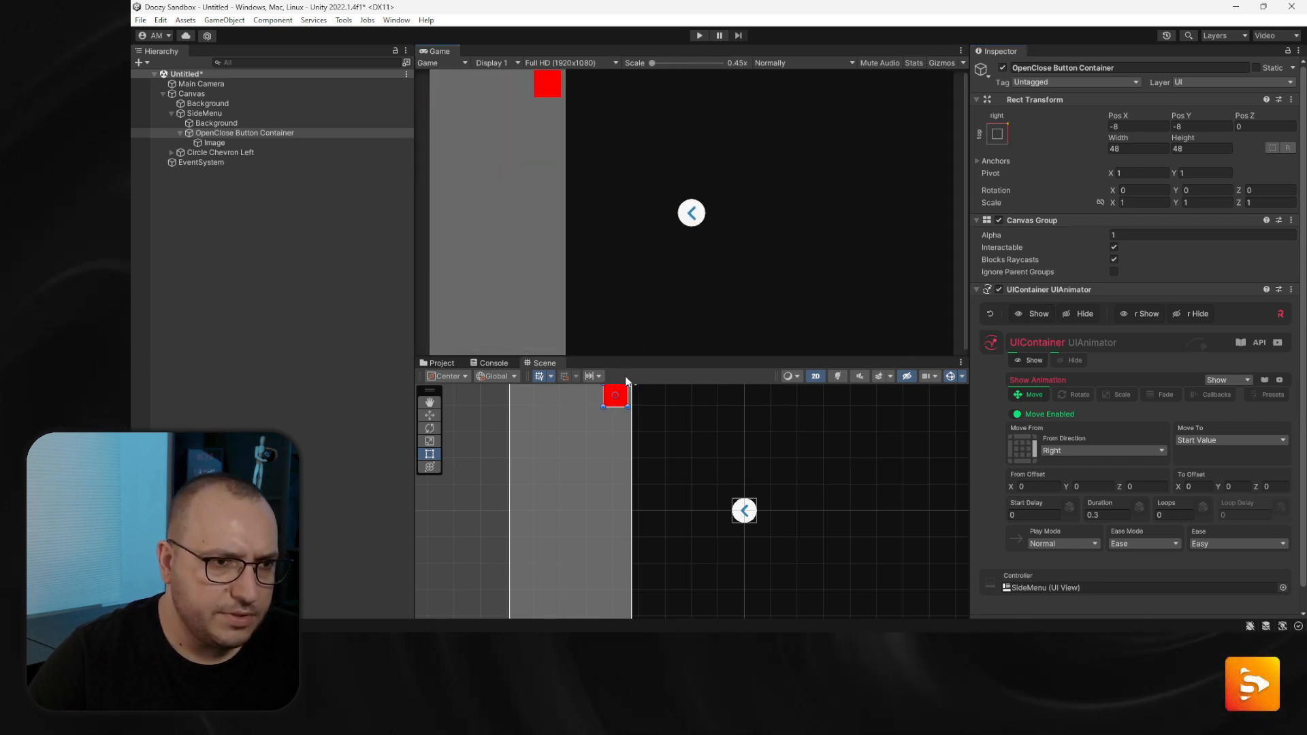
pyautogui.scroll(5, 633, 398)
pyautogui.scroll(2, 638, 406)
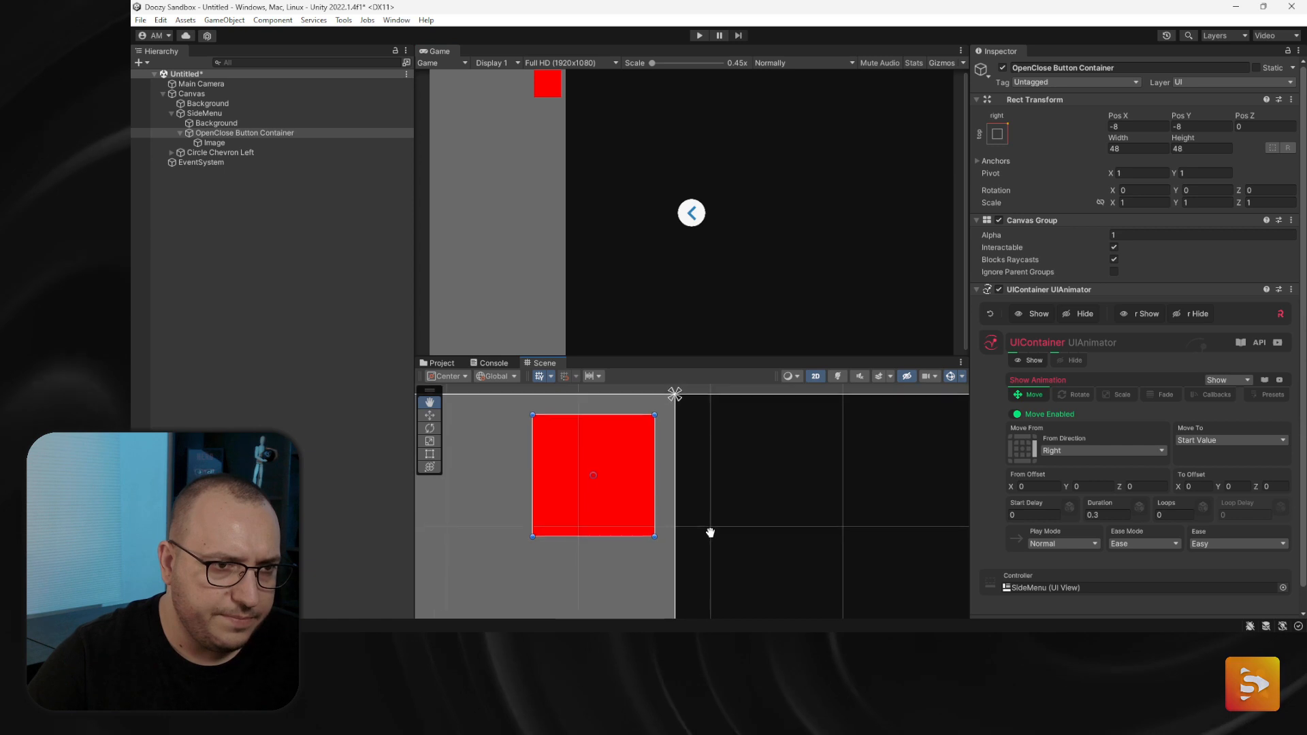
pyautogui.click(1079, 314)
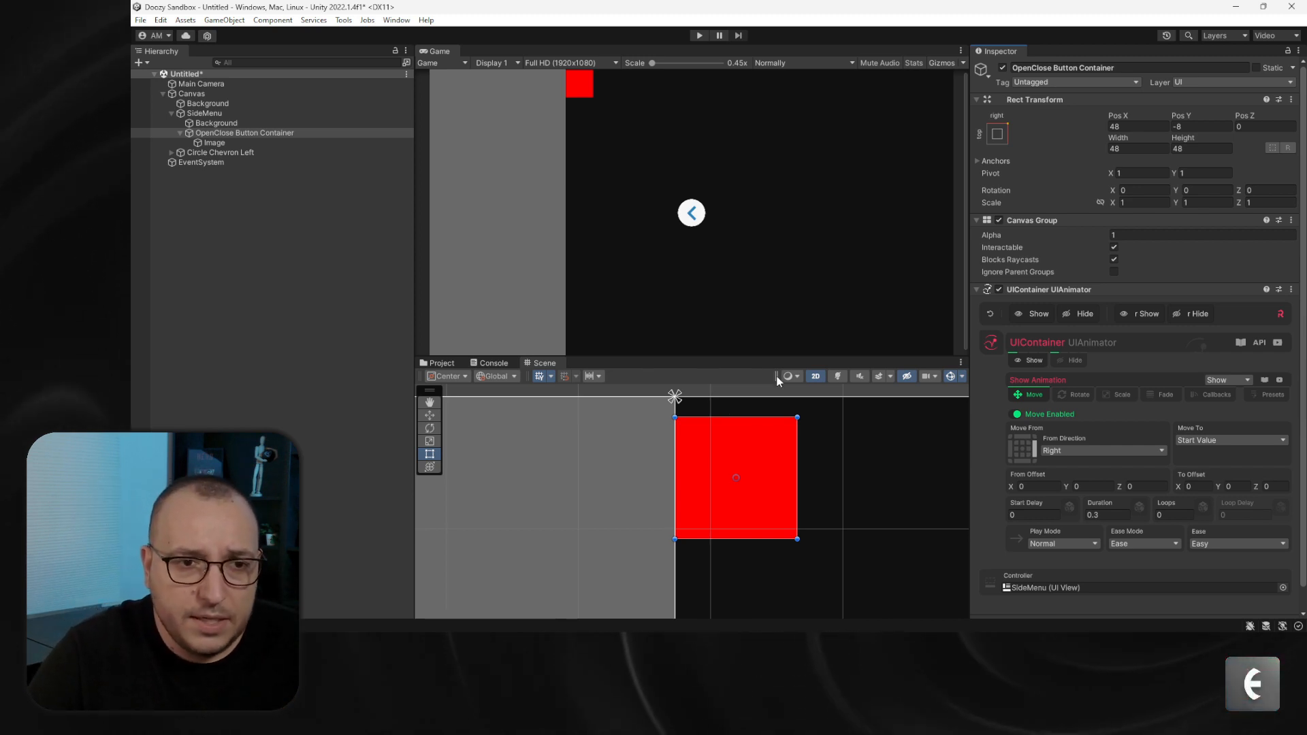
# Set the Hide animation's Move To Offset X to 8 and preview the Hide and Show animations
pyautogui.click(1071, 364)
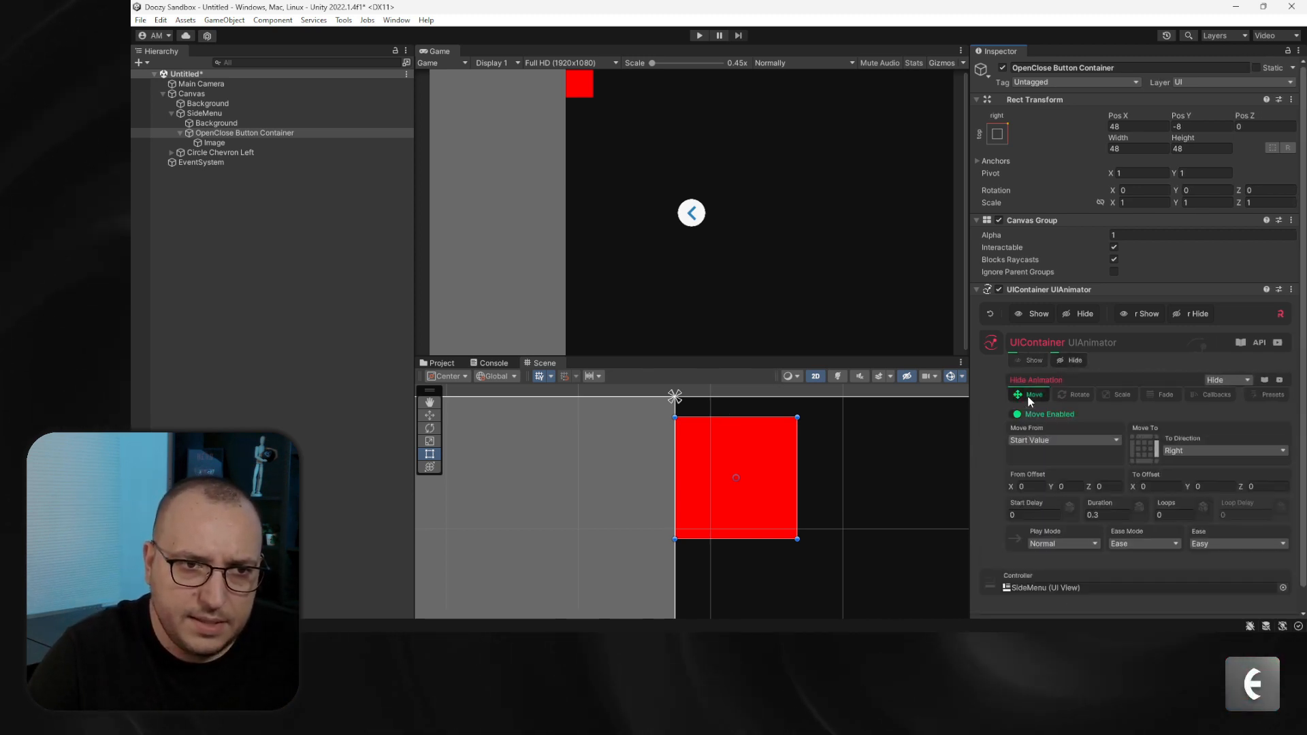
pyautogui.write('8')
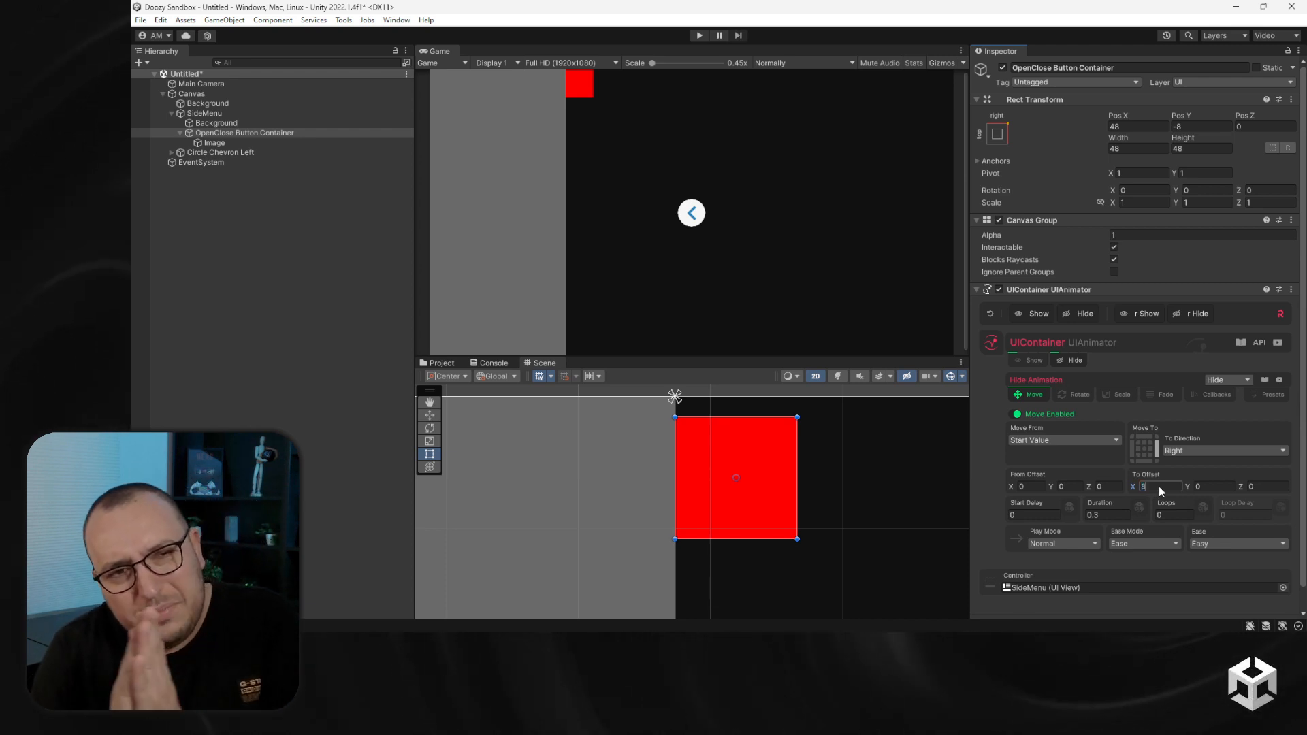
pyautogui.click(1078, 313)
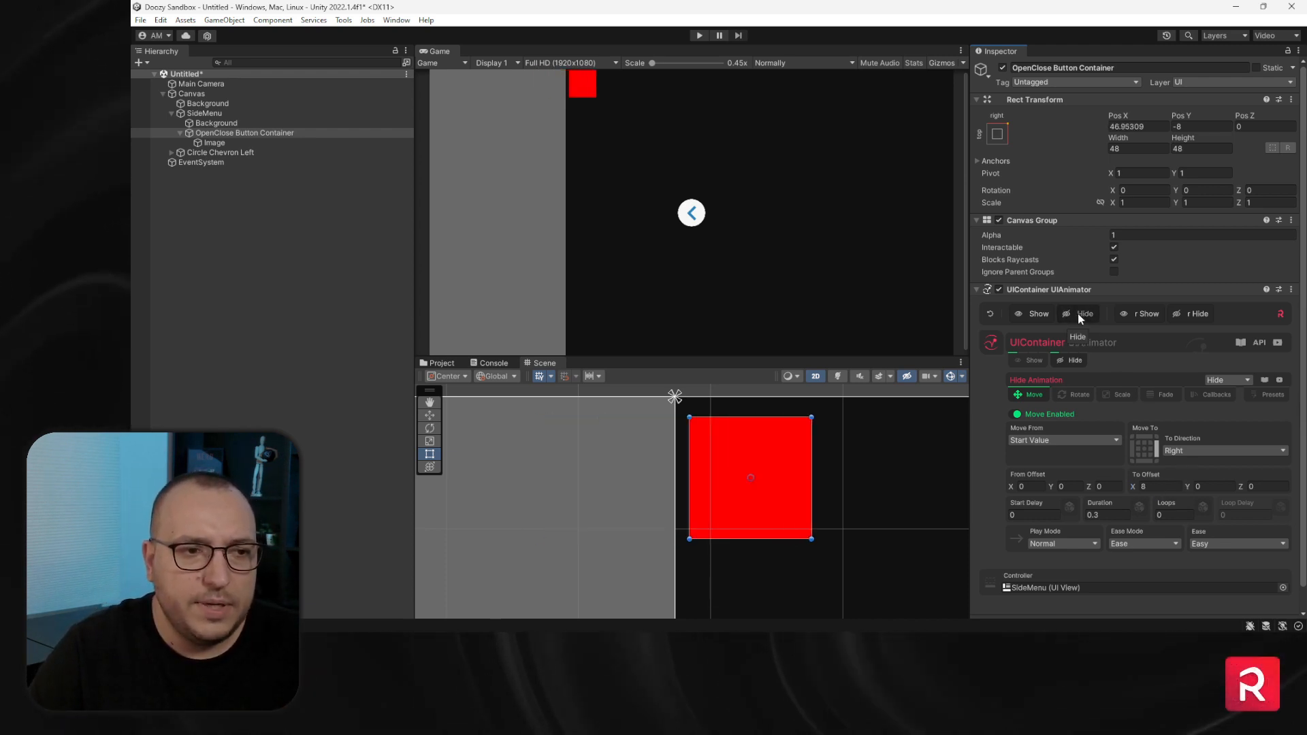
pyautogui.click(1061, 312)
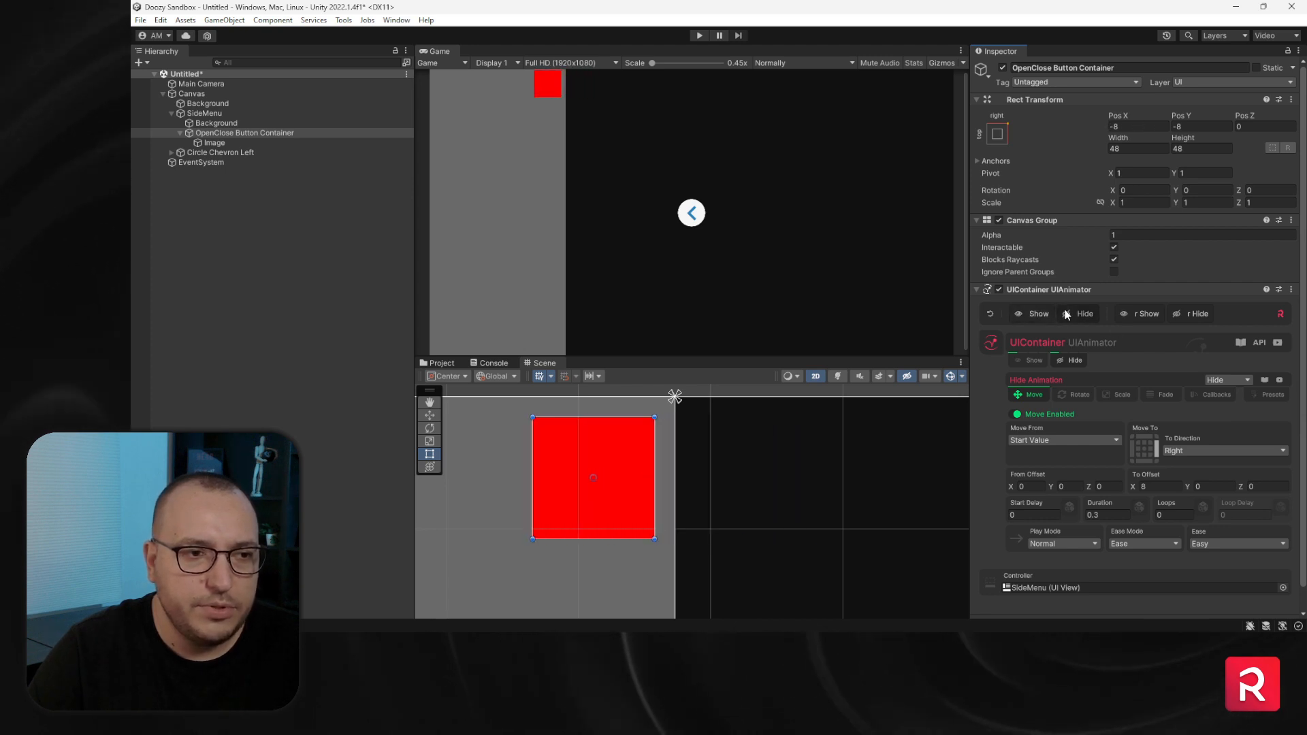
pyautogui.click(1078, 313)
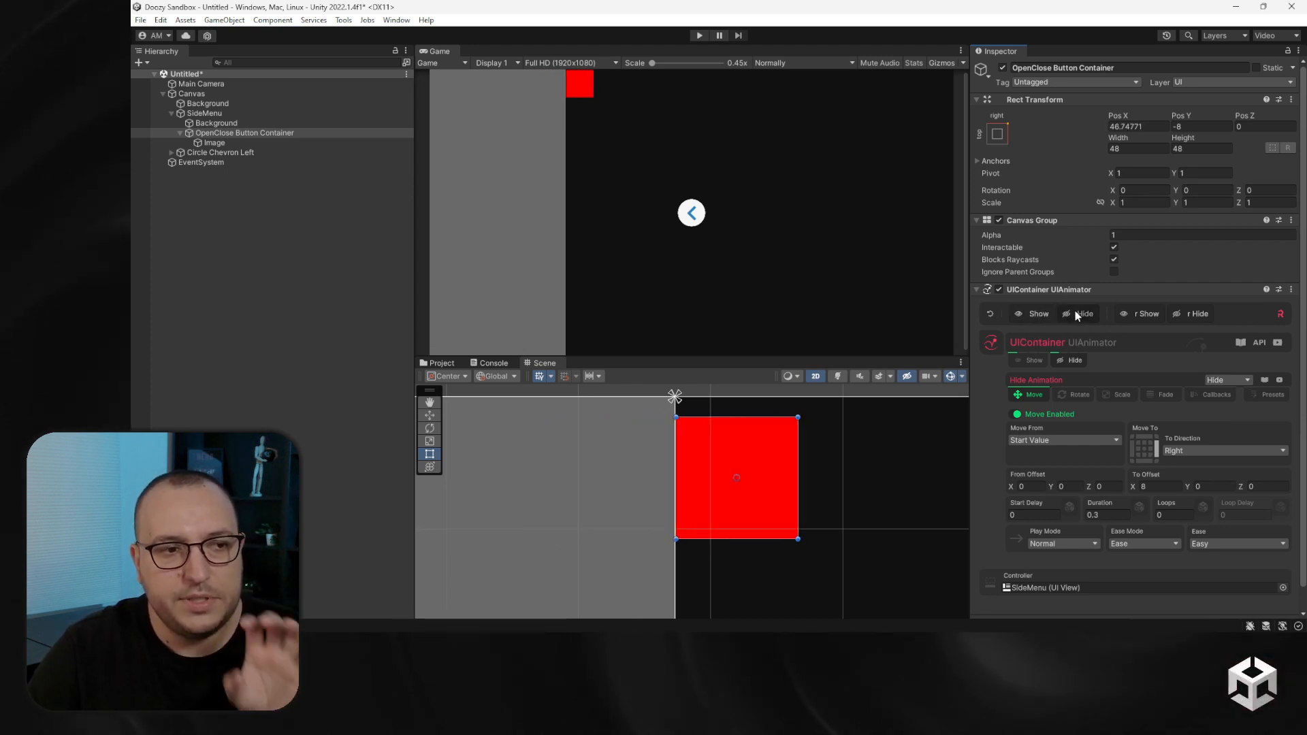
pyautogui.click(1039, 313)
pyautogui.scroll(-2, 756, 232)
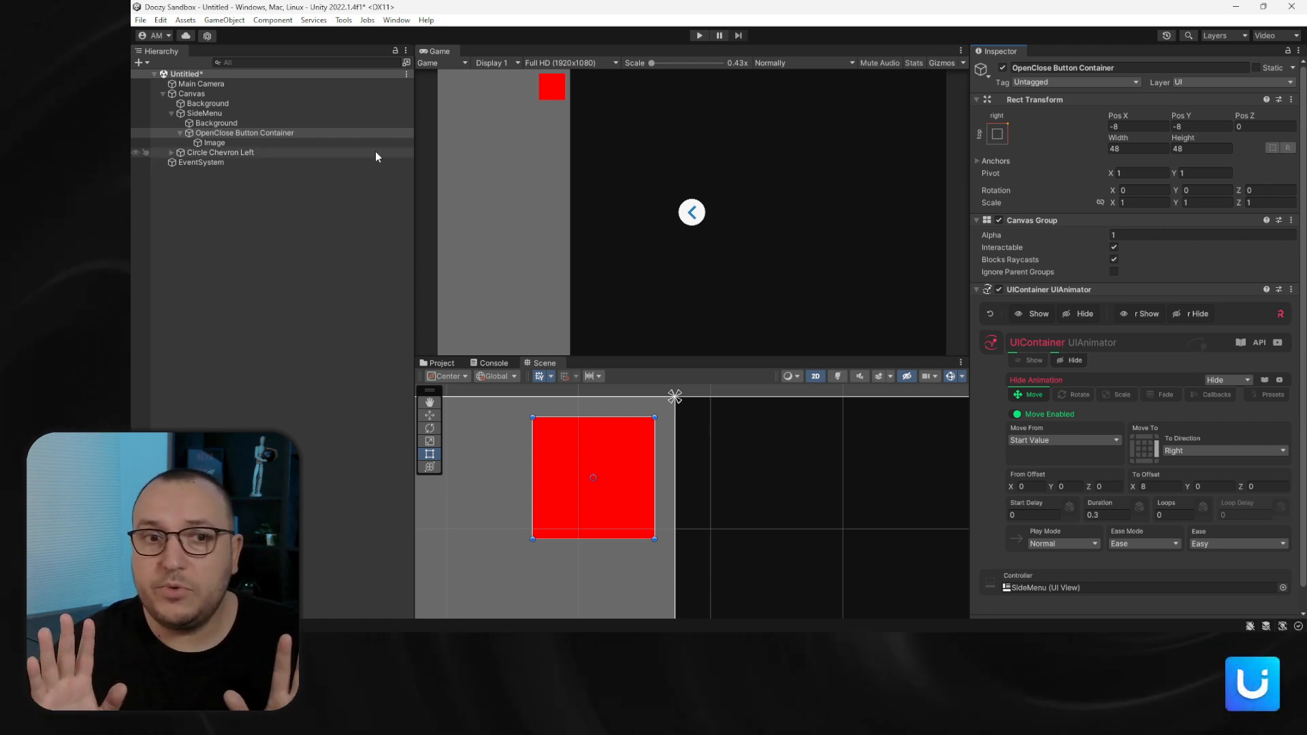
# Run the scene and toggle the side menu with the chevron button to check OpenClose Button Container's animations
pyautogui.click(1029, 360)
pyautogui.click(1029, 394)
pyautogui.click(699, 36)
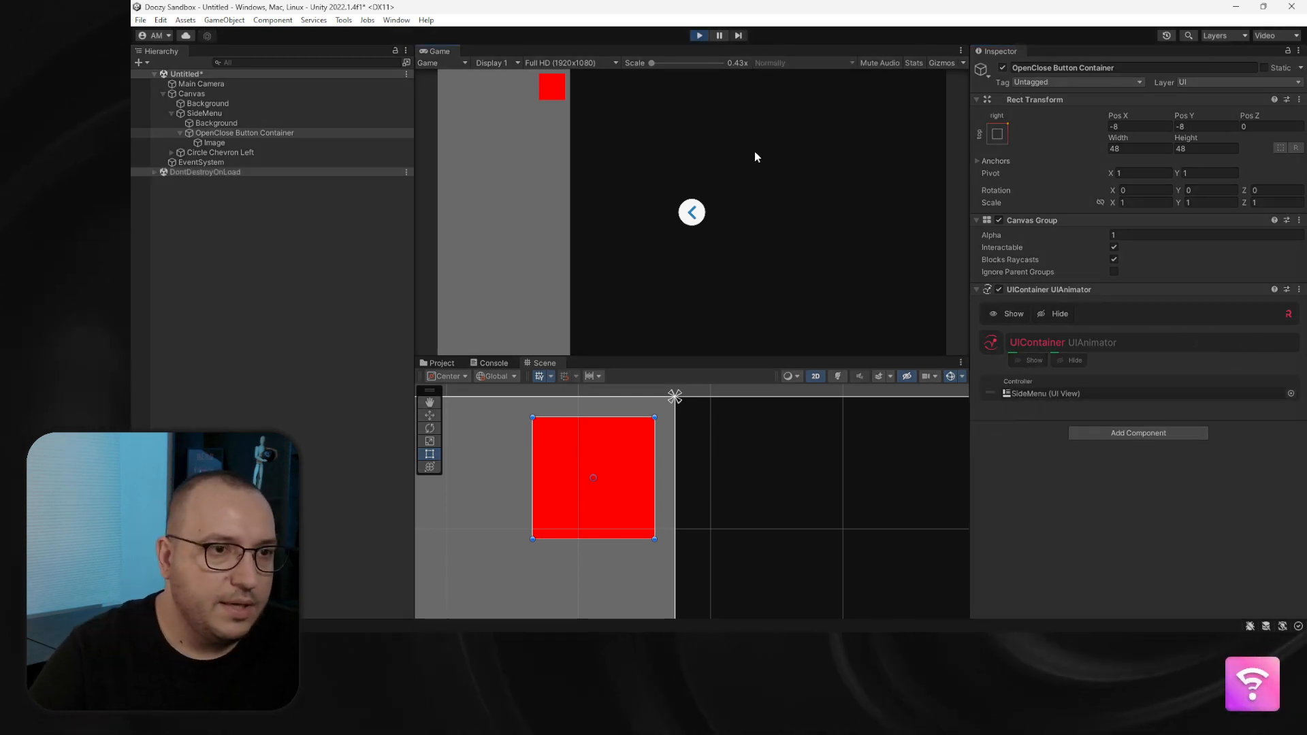
pyautogui.click(692, 217)
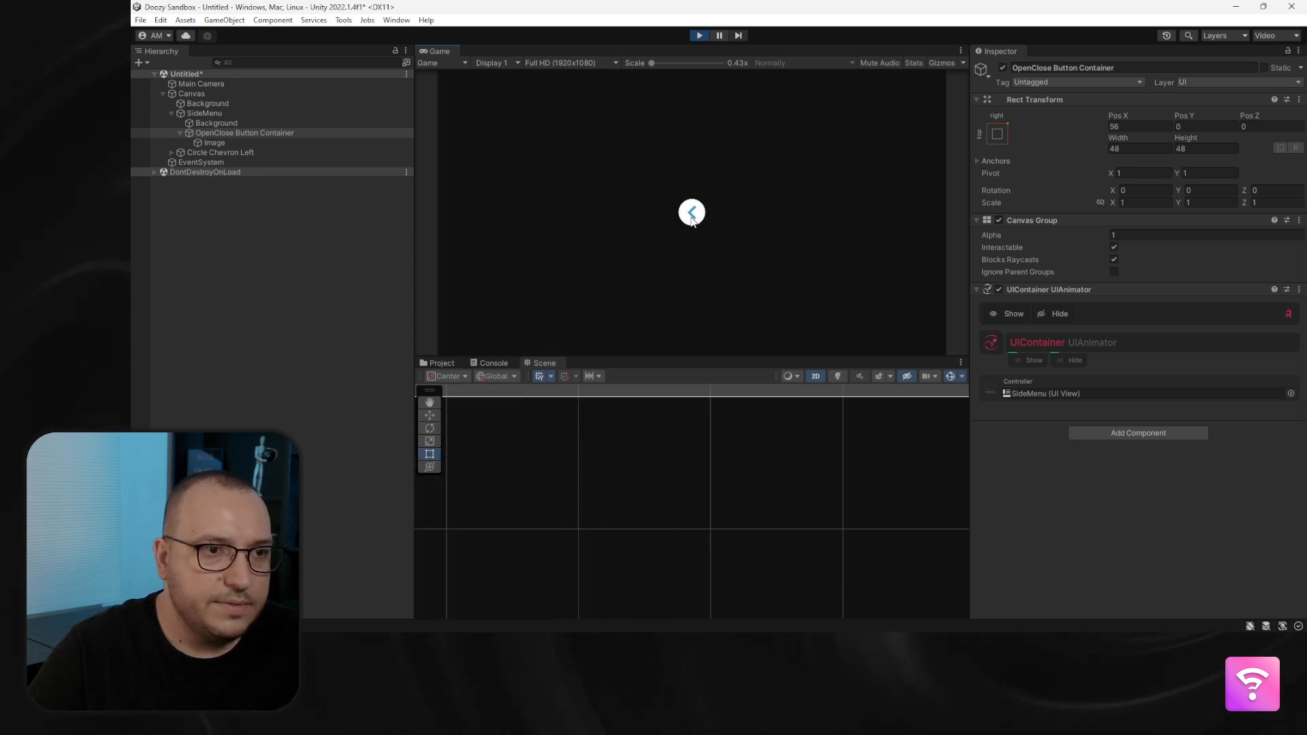
pyautogui.click(692, 216)
pyautogui.click(693, 218)
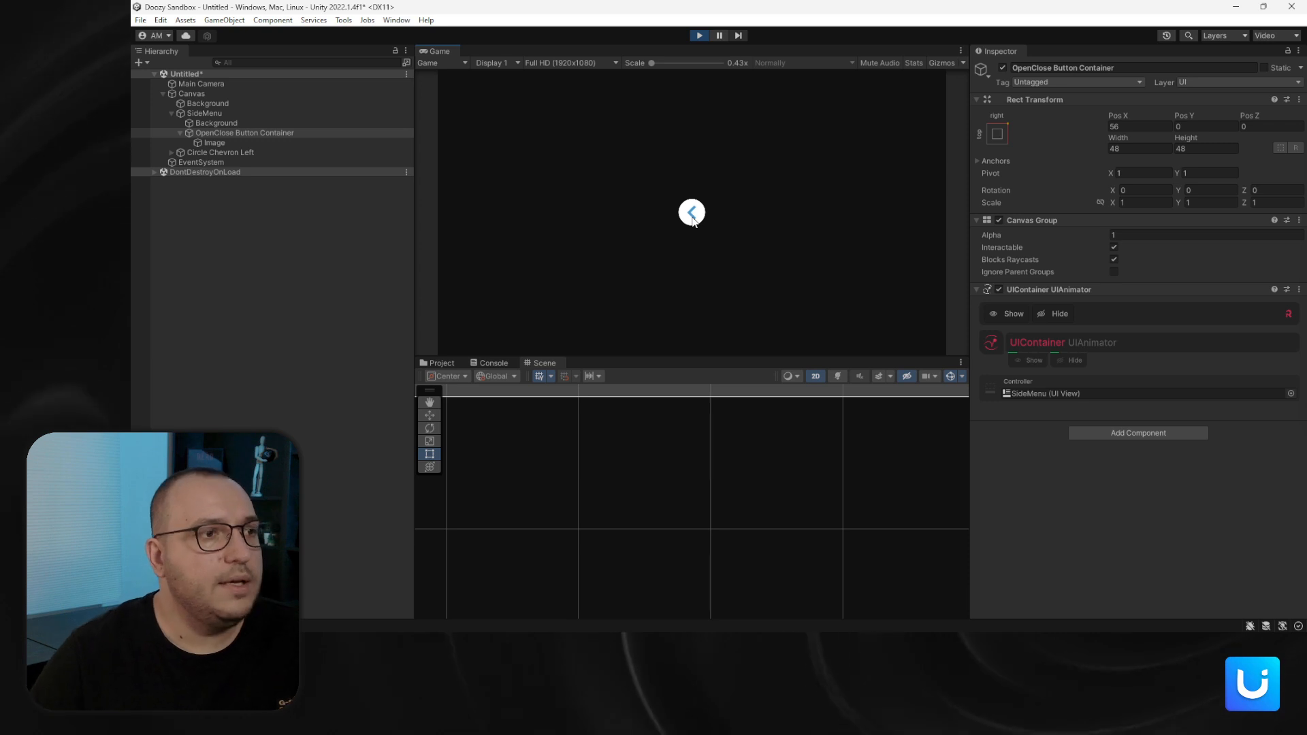
# Exit play mode and turn off the Canvas and GraphicRaycaster options under When Hidden, disable in SideMenu's UIView
pyautogui.click(233, 112)
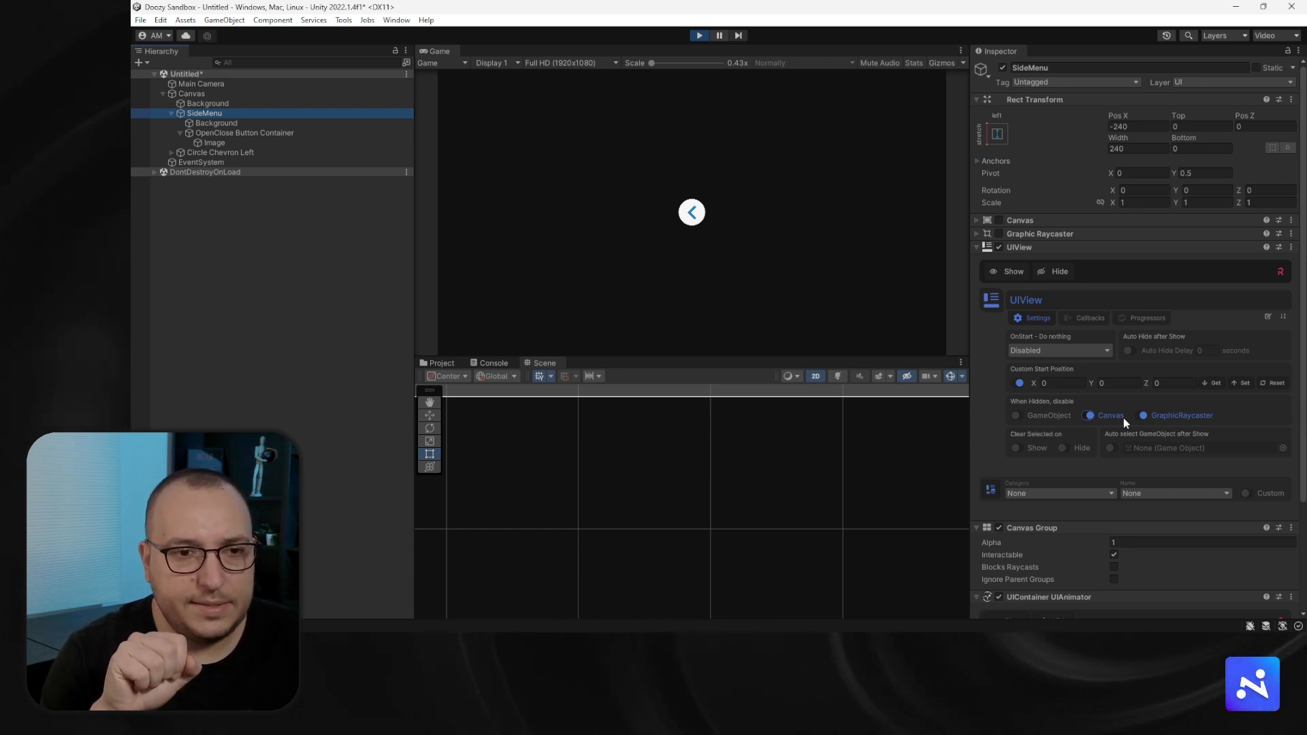
pyautogui.click(700, 36)
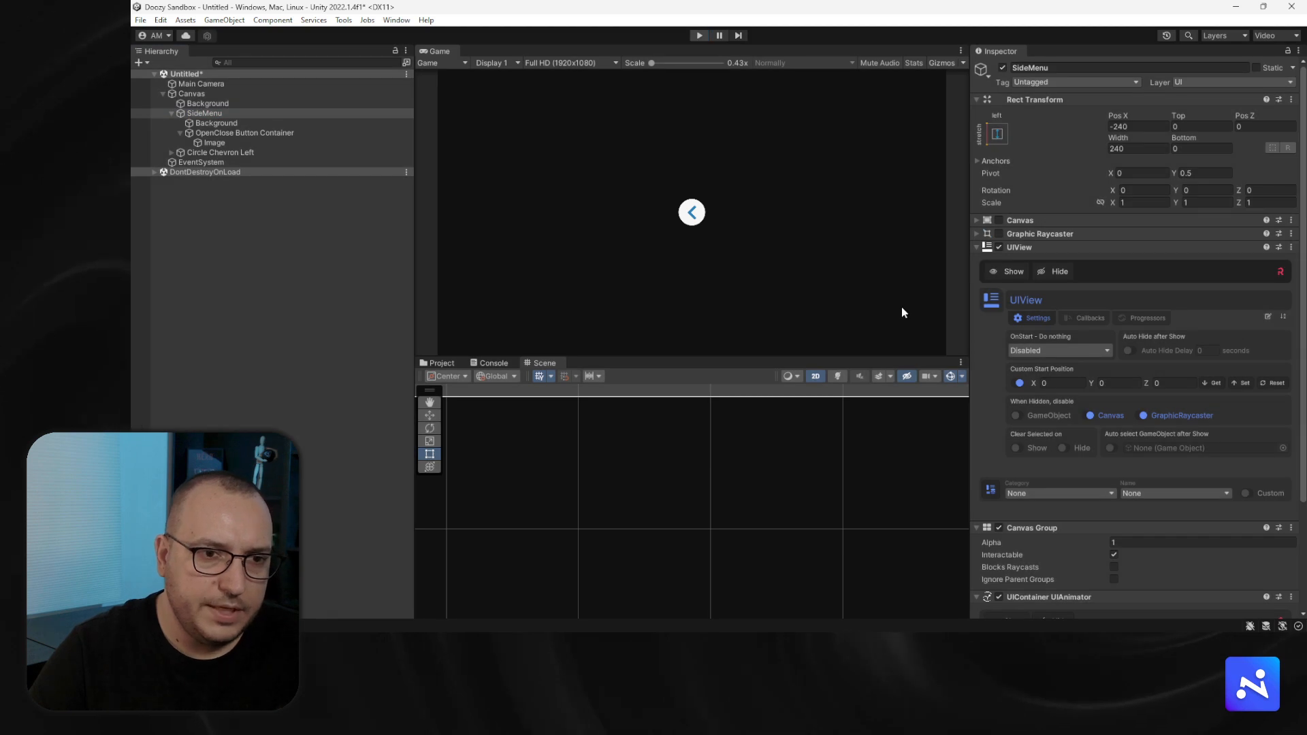
pyautogui.scroll(-5, 697, 461)
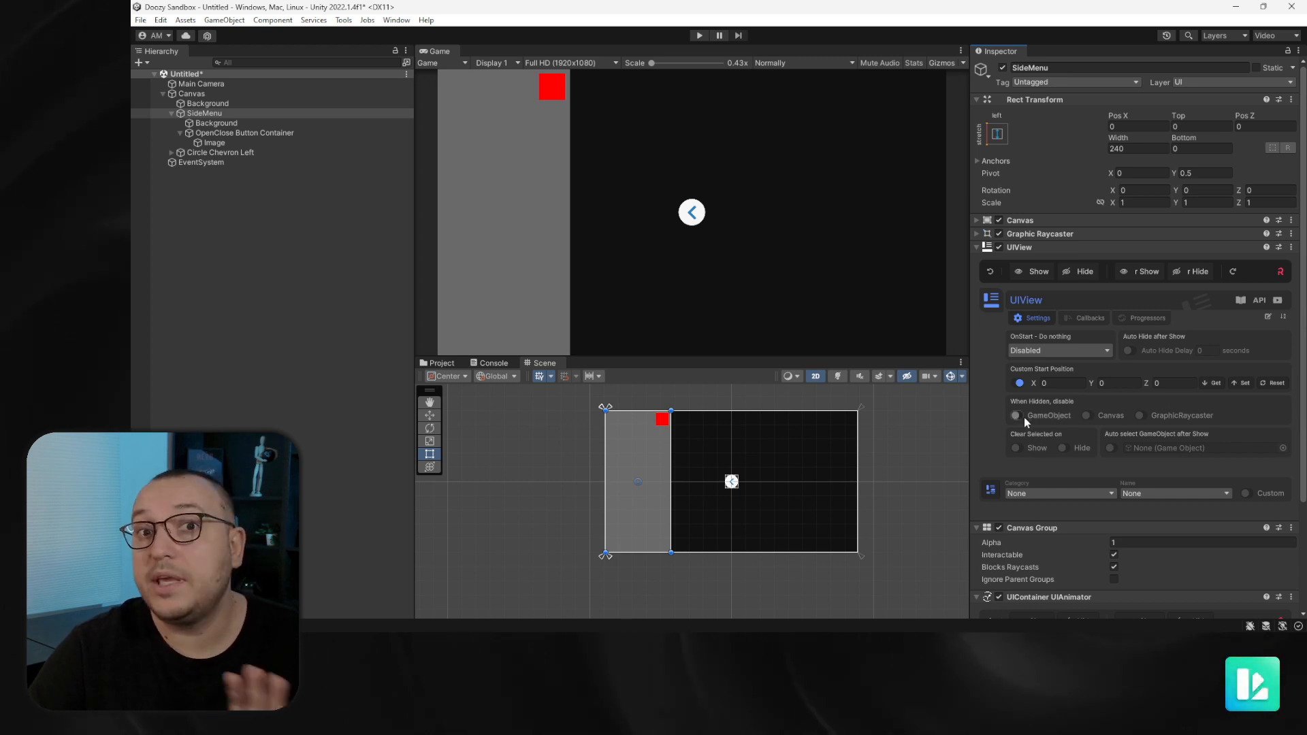
# Play the scene, toggle the side menu repeatedly to examine where the red square moves, and exit play mode
pyautogui.click(698, 36)
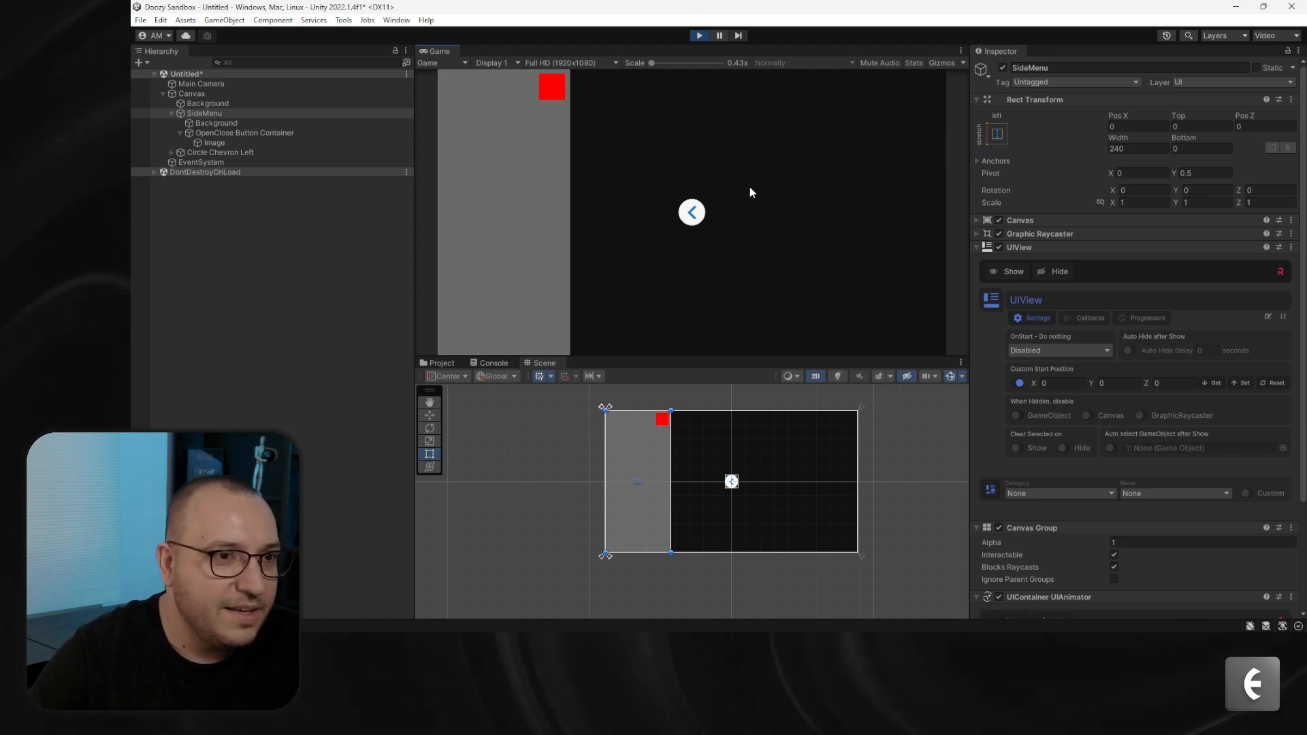
pyautogui.click(692, 214)
pyautogui.click(692, 215)
pyautogui.click(693, 216)
pyautogui.click(693, 217)
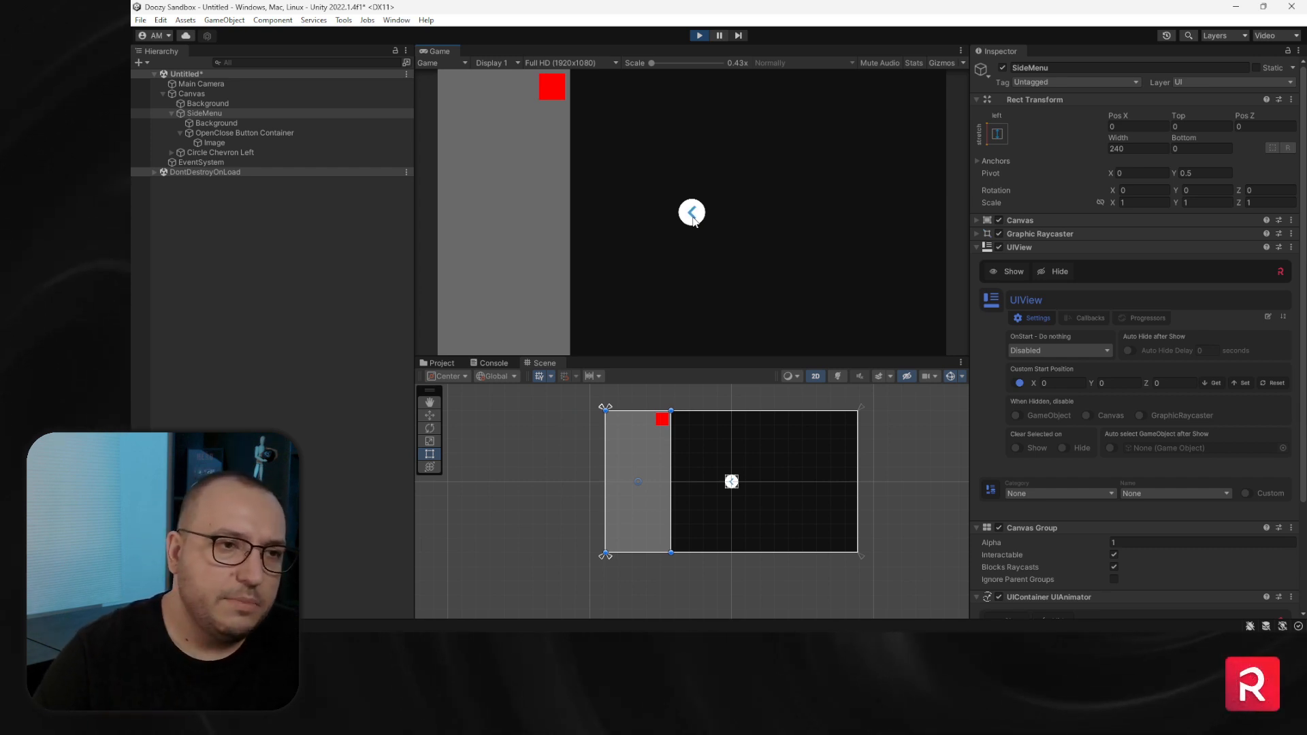
pyautogui.click(692, 216)
pyautogui.click(693, 215)
pyautogui.click(695, 215)
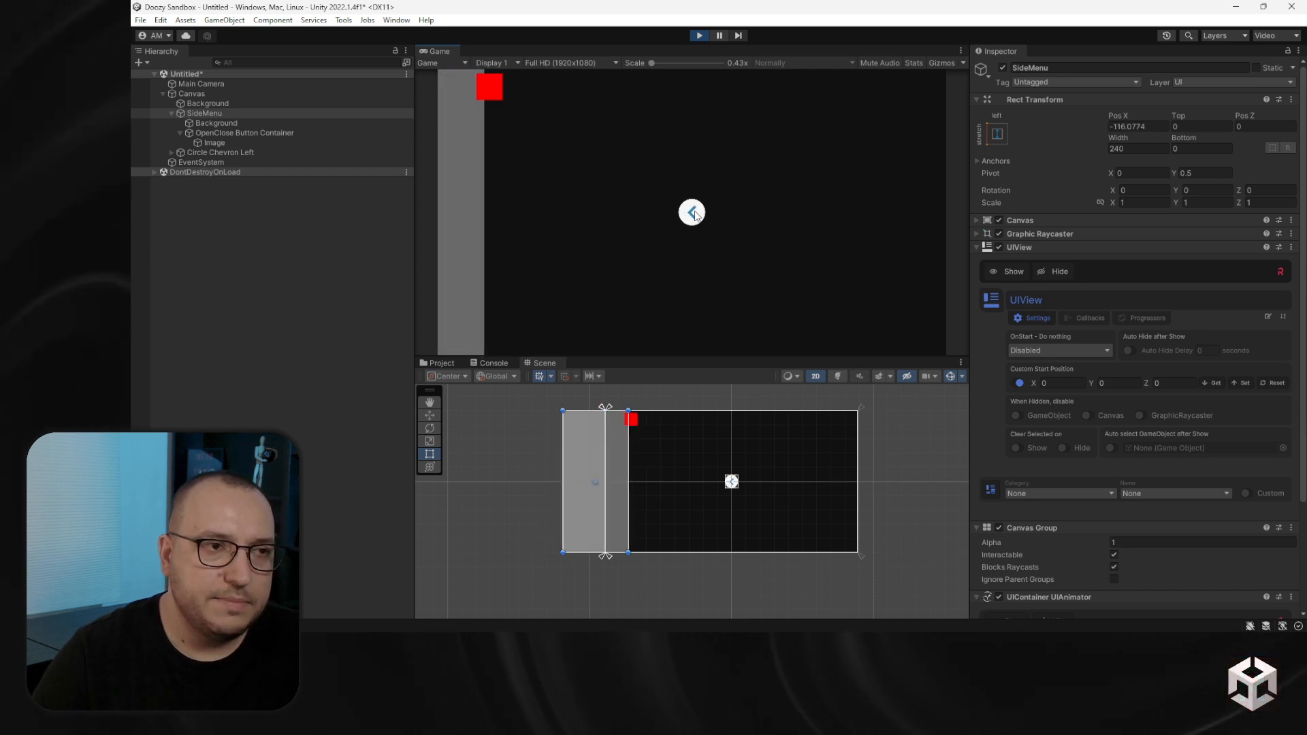
pyautogui.click(695, 215)
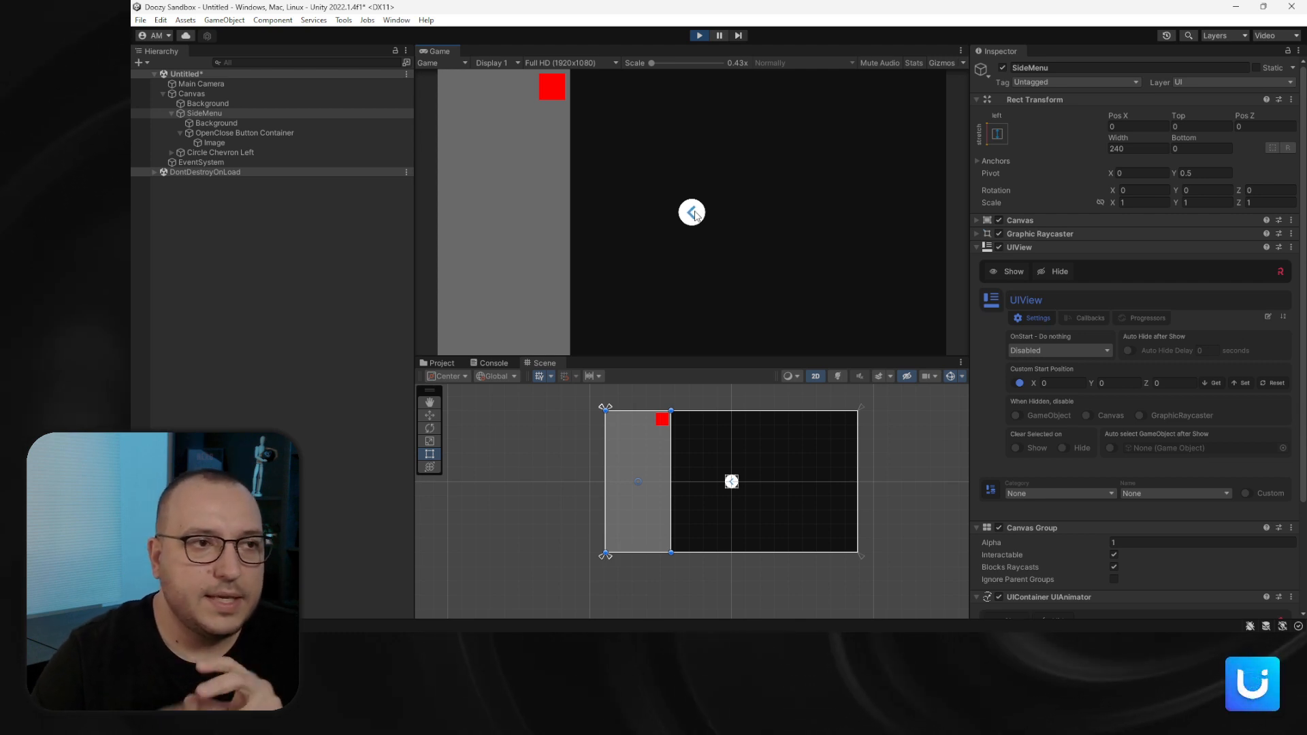
pyautogui.click(693, 213)
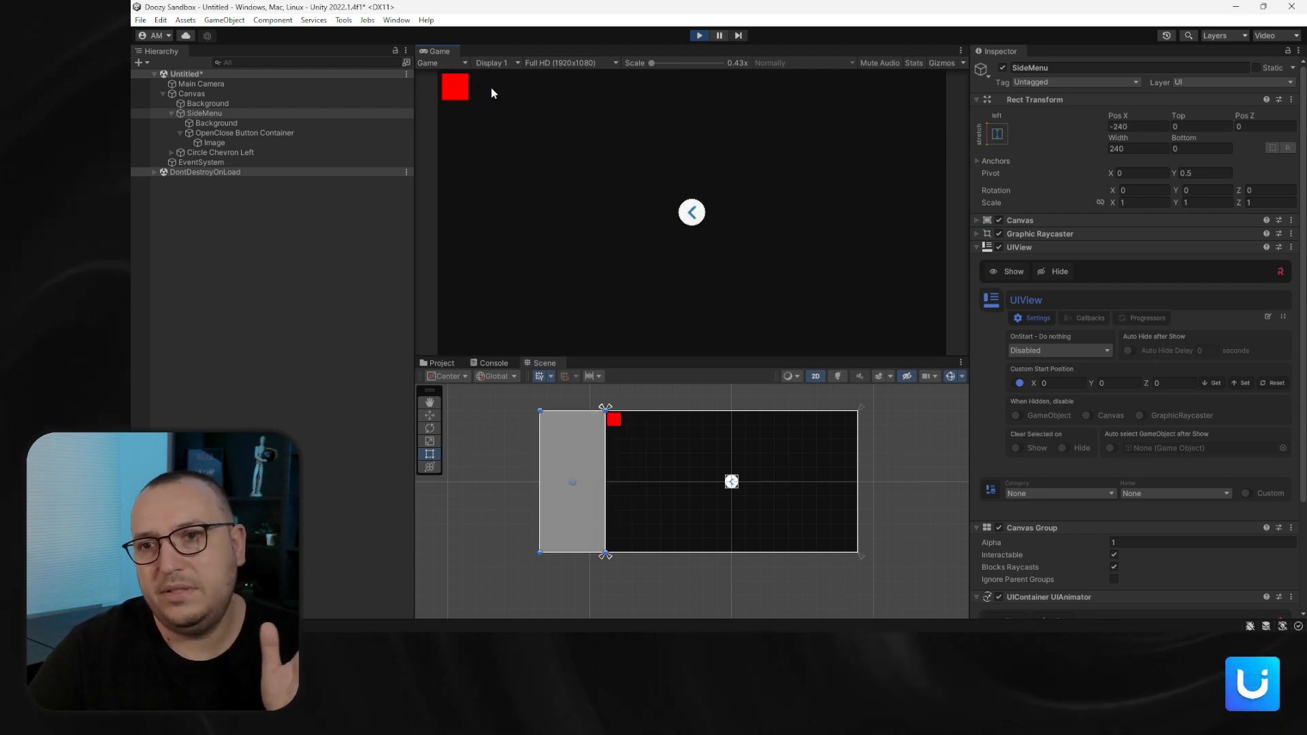
pyautogui.click(681, 209)
pyautogui.click(689, 212)
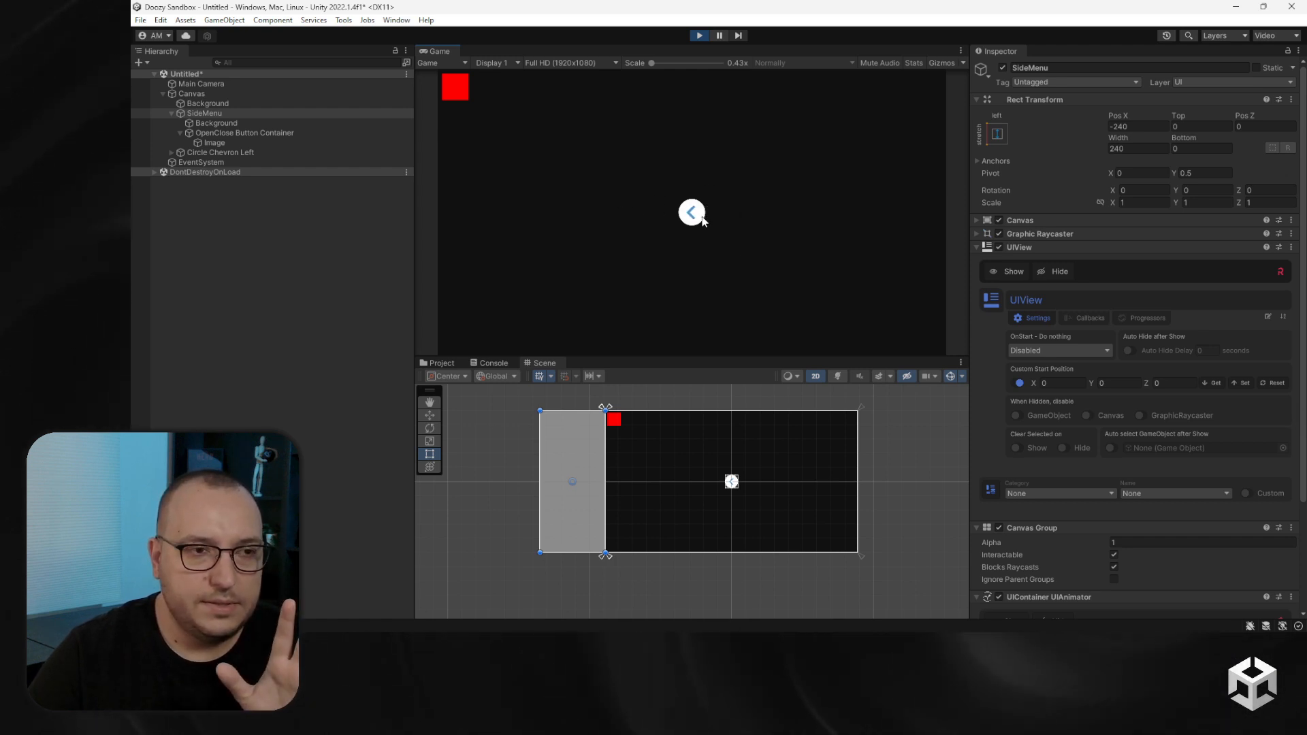
pyautogui.click(701, 218)
pyautogui.click(701, 218)
pyautogui.click(702, 217)
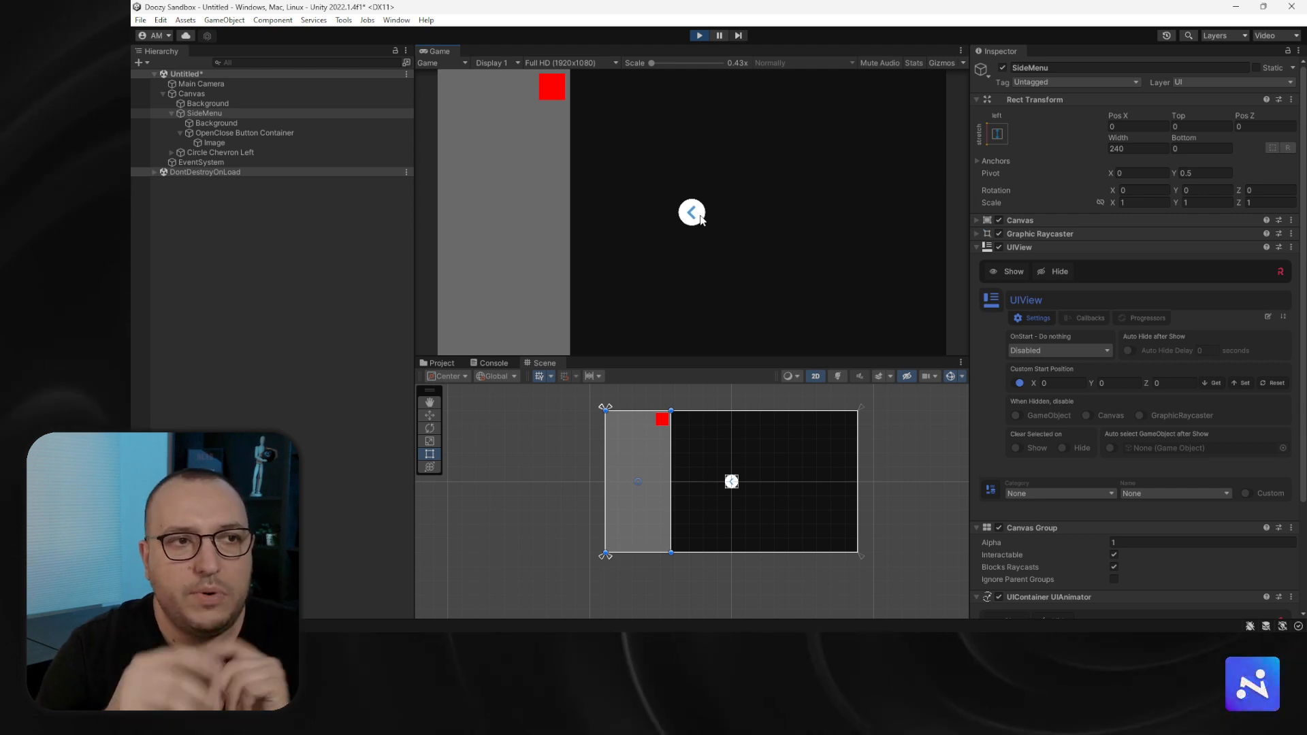
pyautogui.click(699, 36)
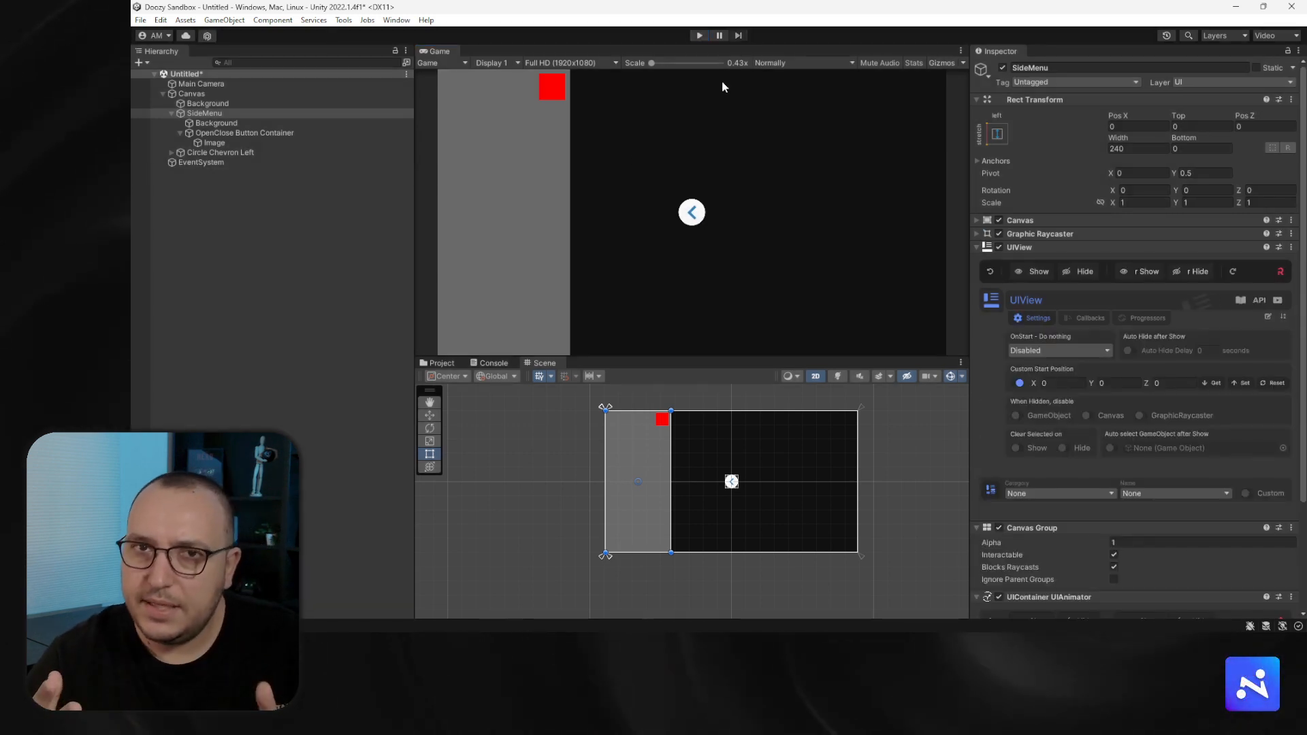
# Set the Move Start Delay to 0.2 for both the Show and Hide animations of OpenClose Button Container
pyautogui.click(303, 133)
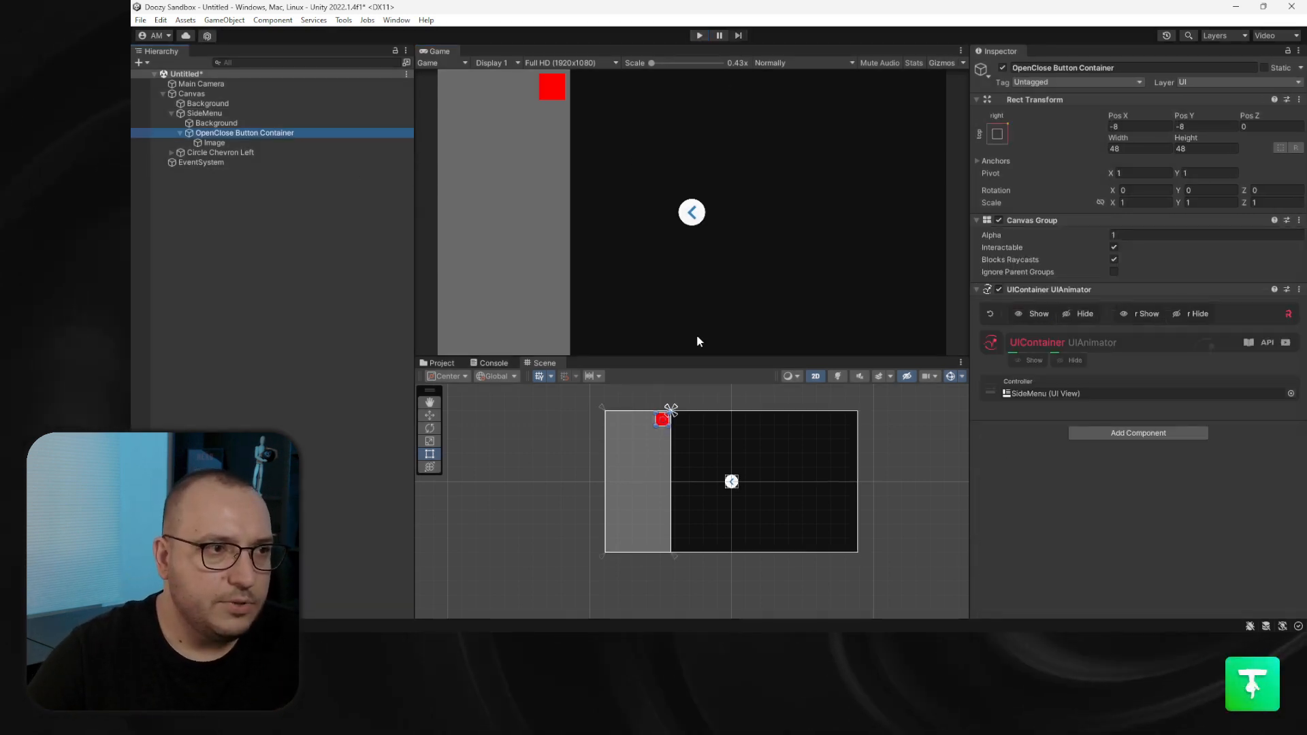
pyautogui.click(1033, 360)
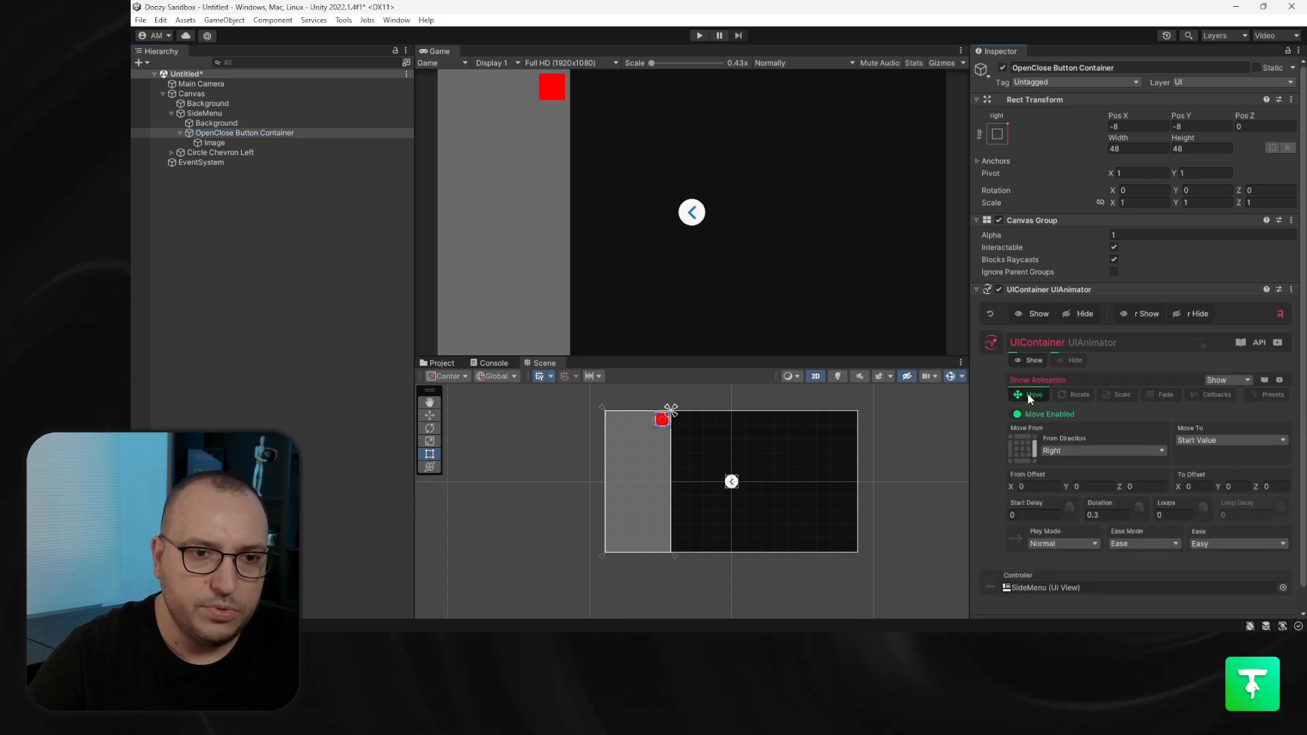
pyautogui.scroll(-1, 1055, 469)
pyautogui.write('.2')
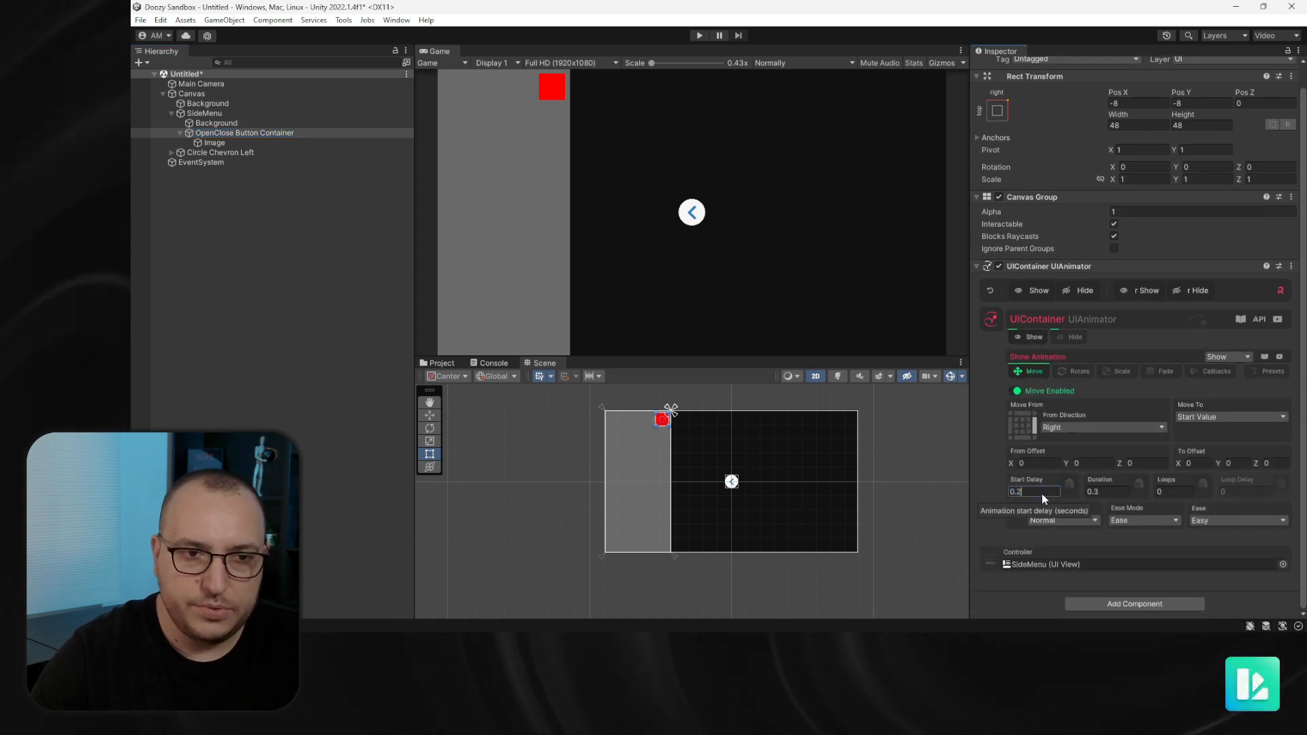
pyautogui.click(1068, 338)
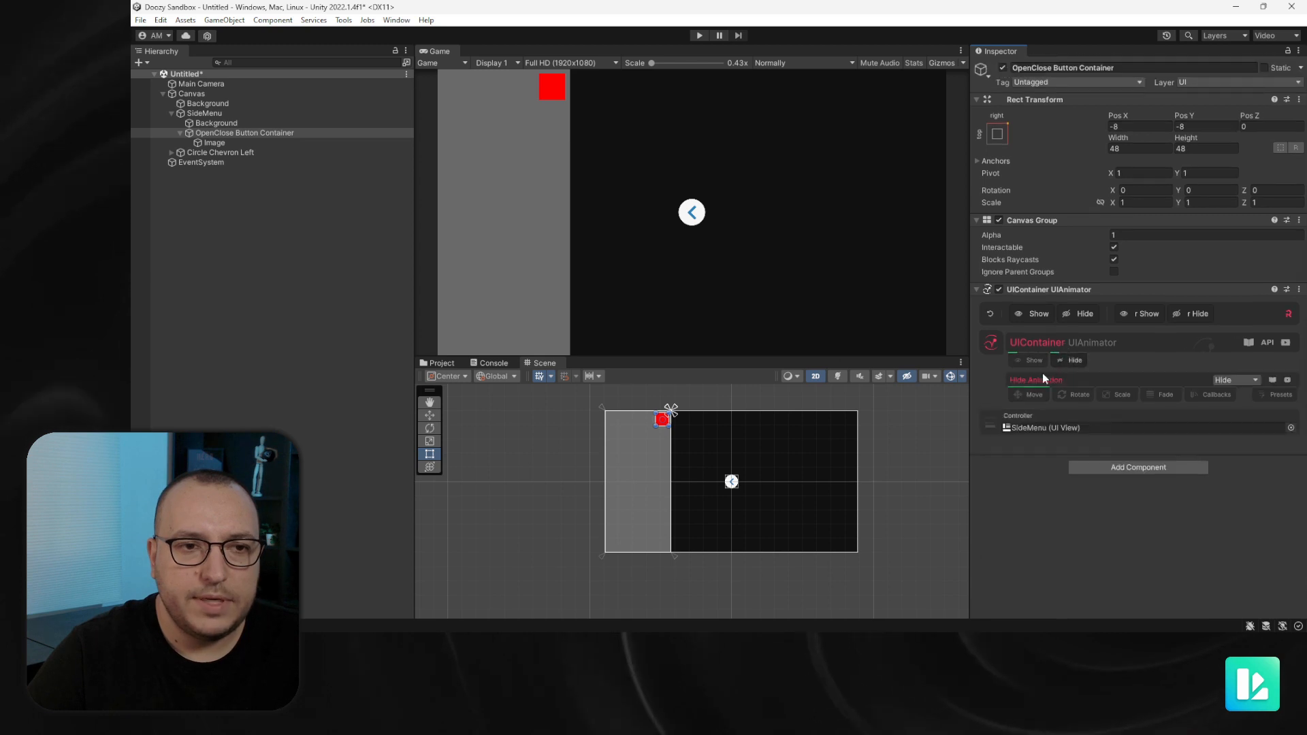
pyautogui.click(1027, 395)
pyautogui.click(1033, 513)
pyautogui.write('.2')
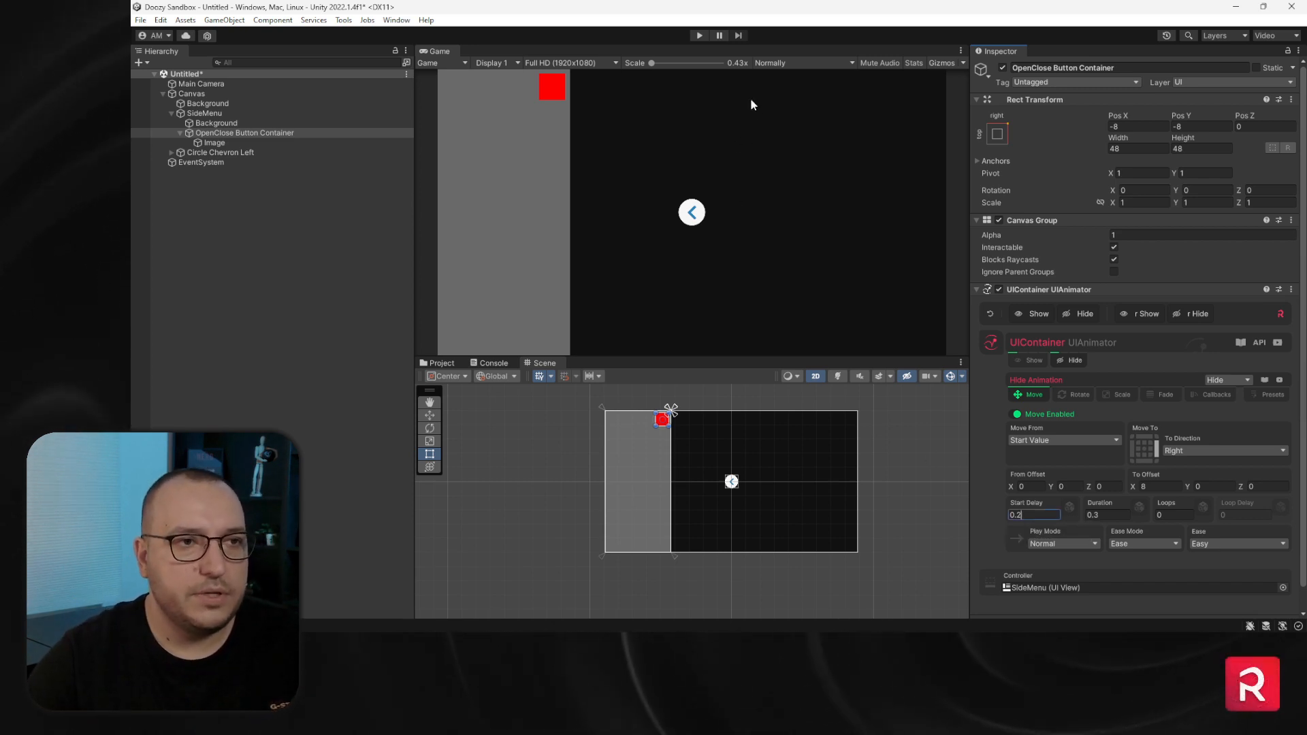
# Test the delayed Show and Hide animations in play mode by toggling the menu several times, and stop the scene
pyautogui.click(700, 35)
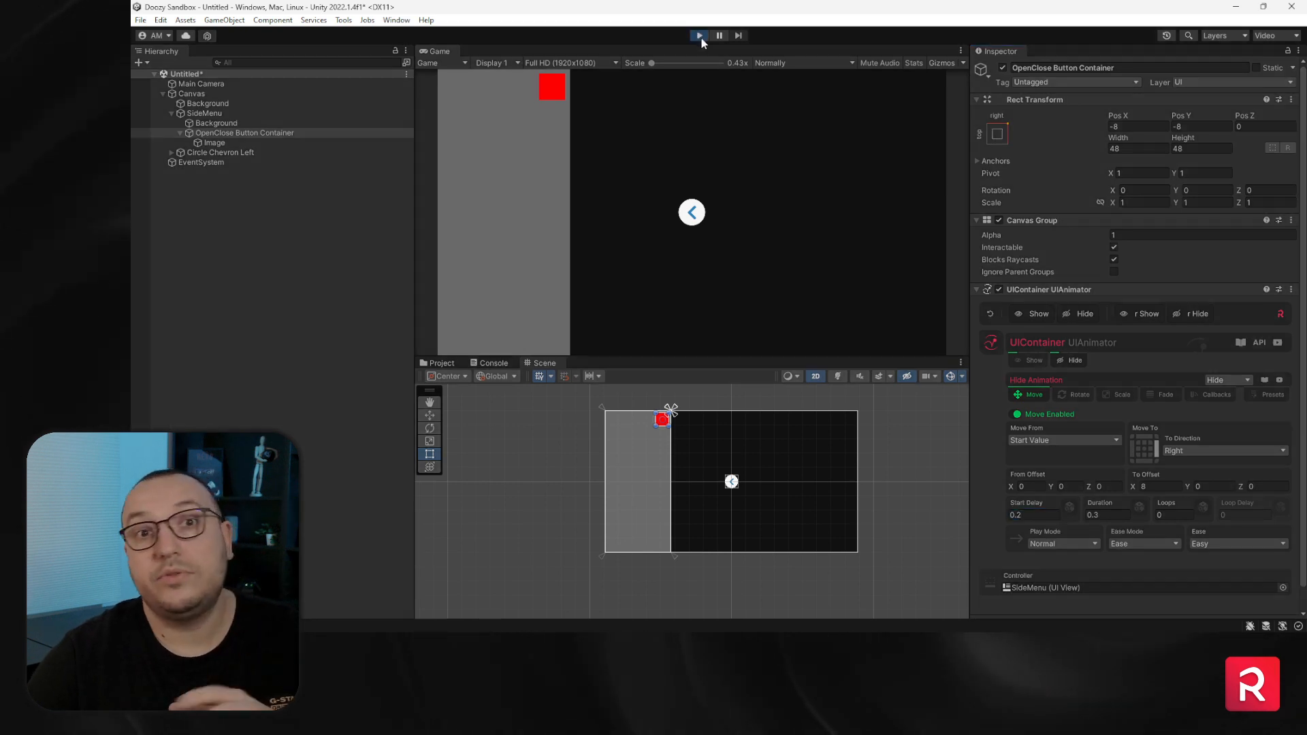
pyautogui.click(695, 223)
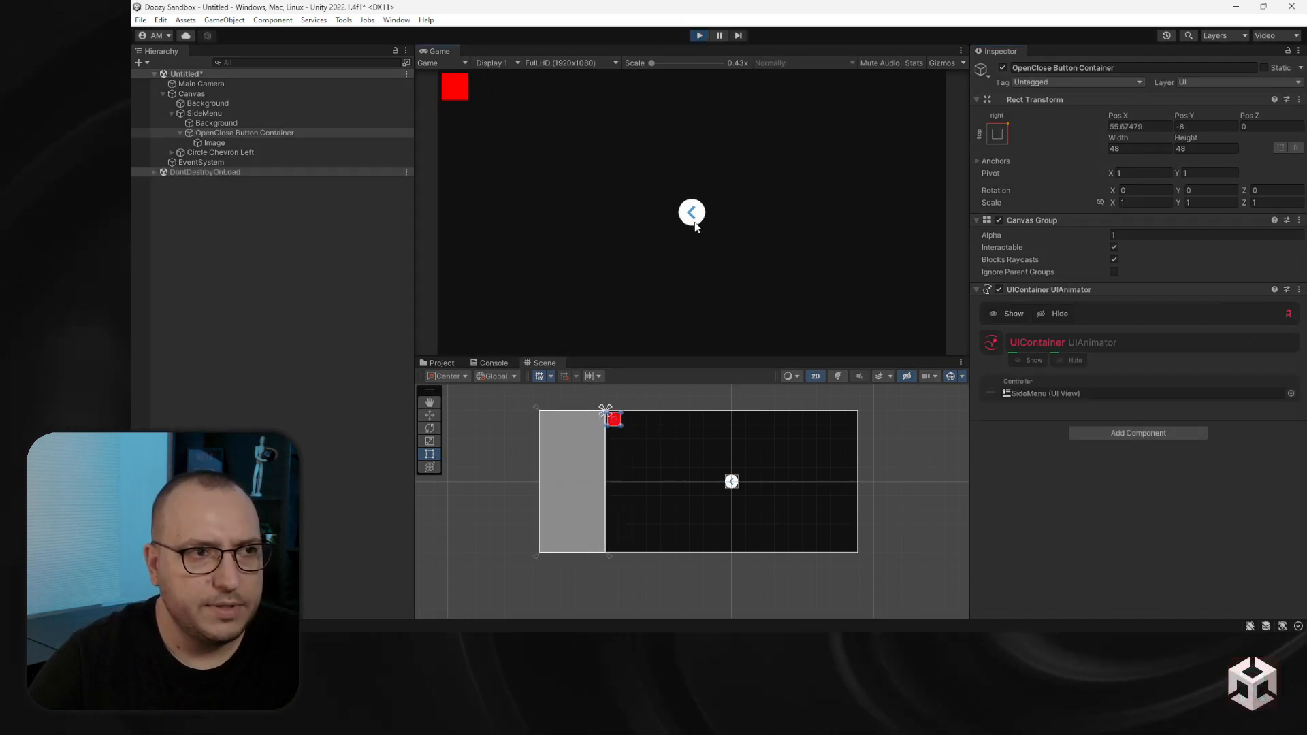
pyautogui.click(695, 223)
pyautogui.click(695, 223)
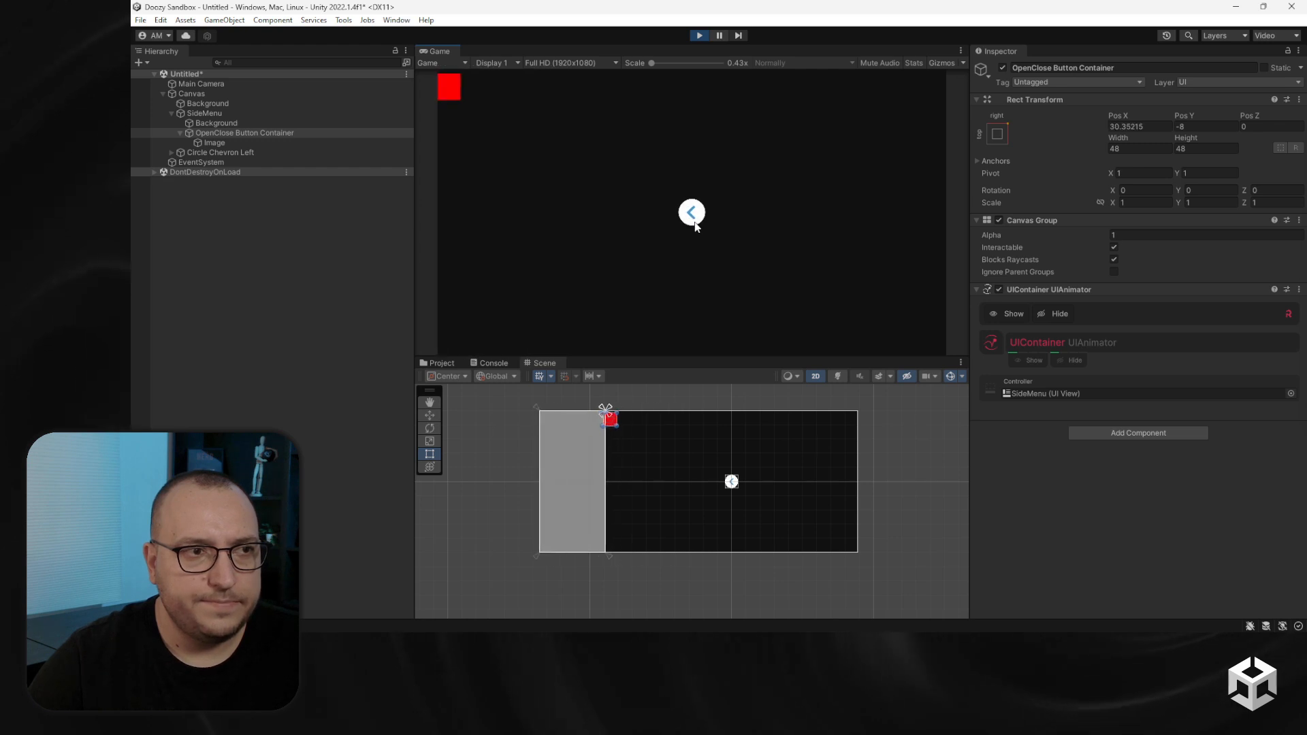
pyautogui.click(695, 223)
pyautogui.click(695, 222)
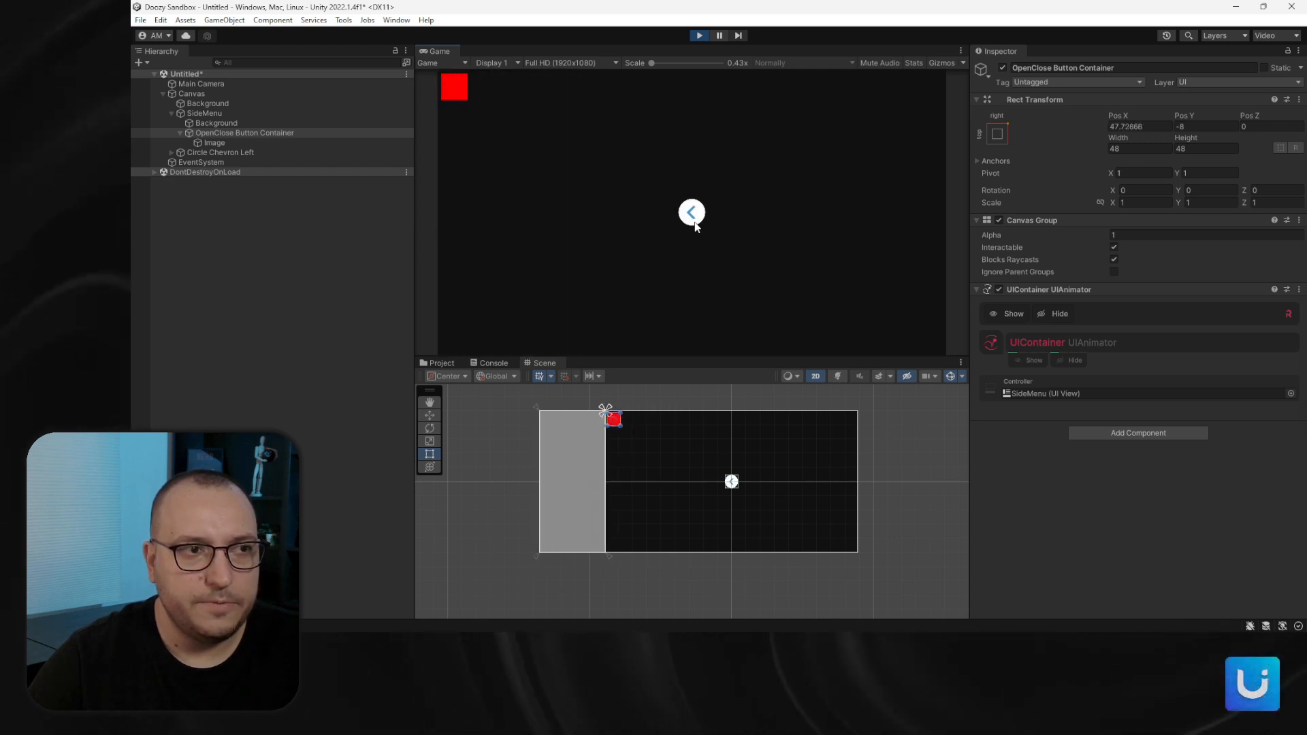
pyautogui.click(695, 222)
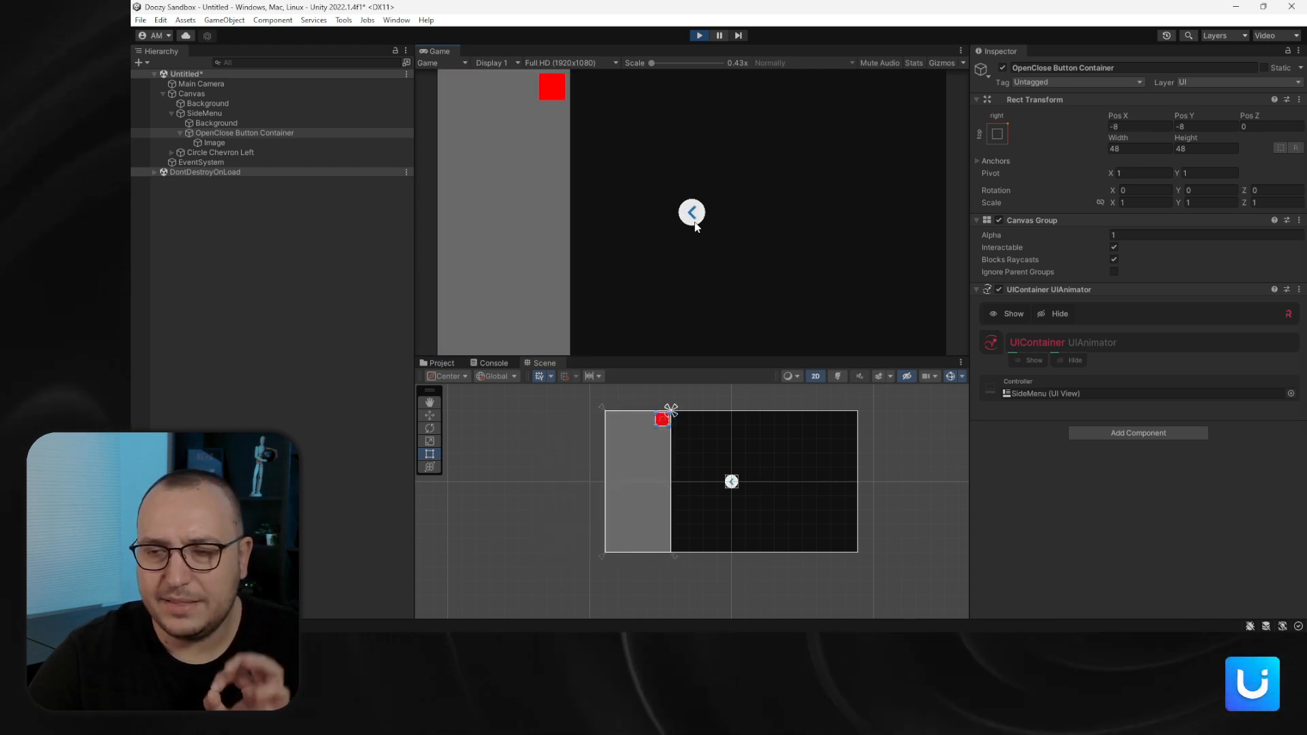
pyautogui.click(695, 223)
pyautogui.click(695, 223)
pyautogui.click(699, 35)
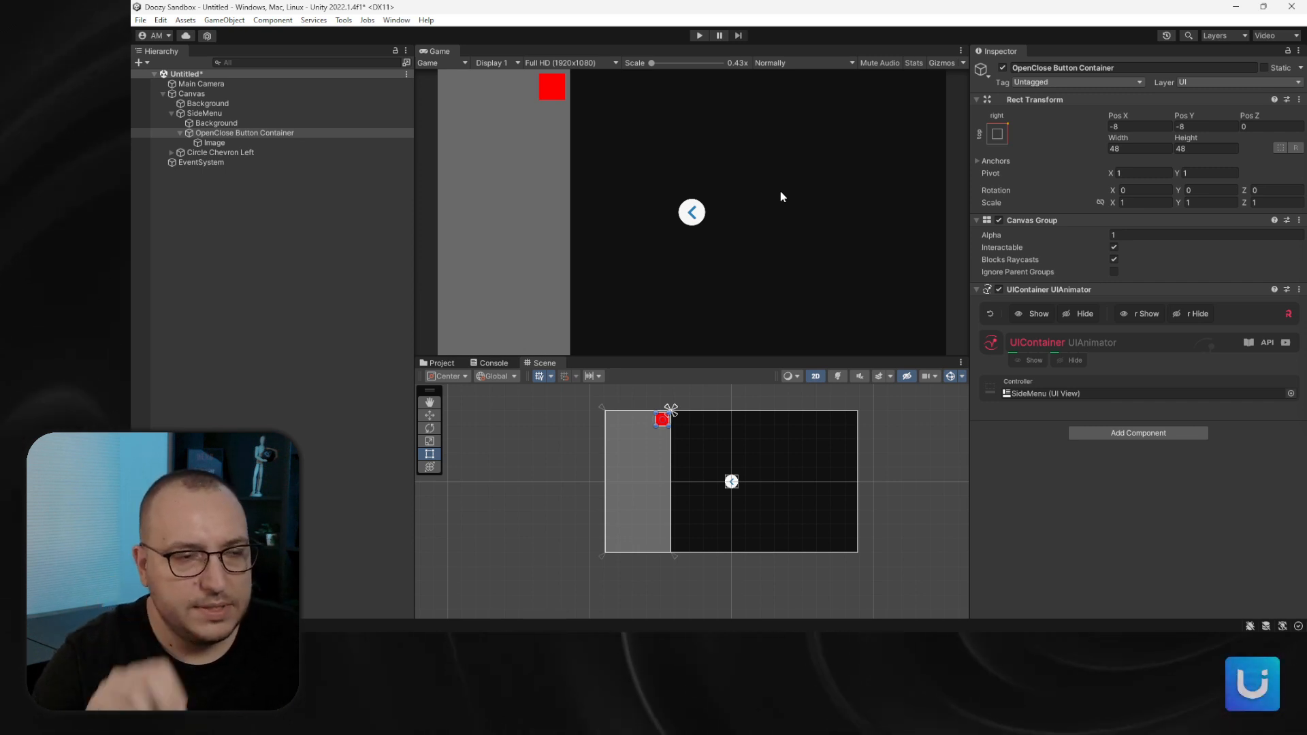
# Delete the placeholder Image and make Circle Chevron Left a child of OpenClose Button Container
pyautogui.click(242, 143)
pyautogui.press('Delete')
pyautogui.click(238, 143)
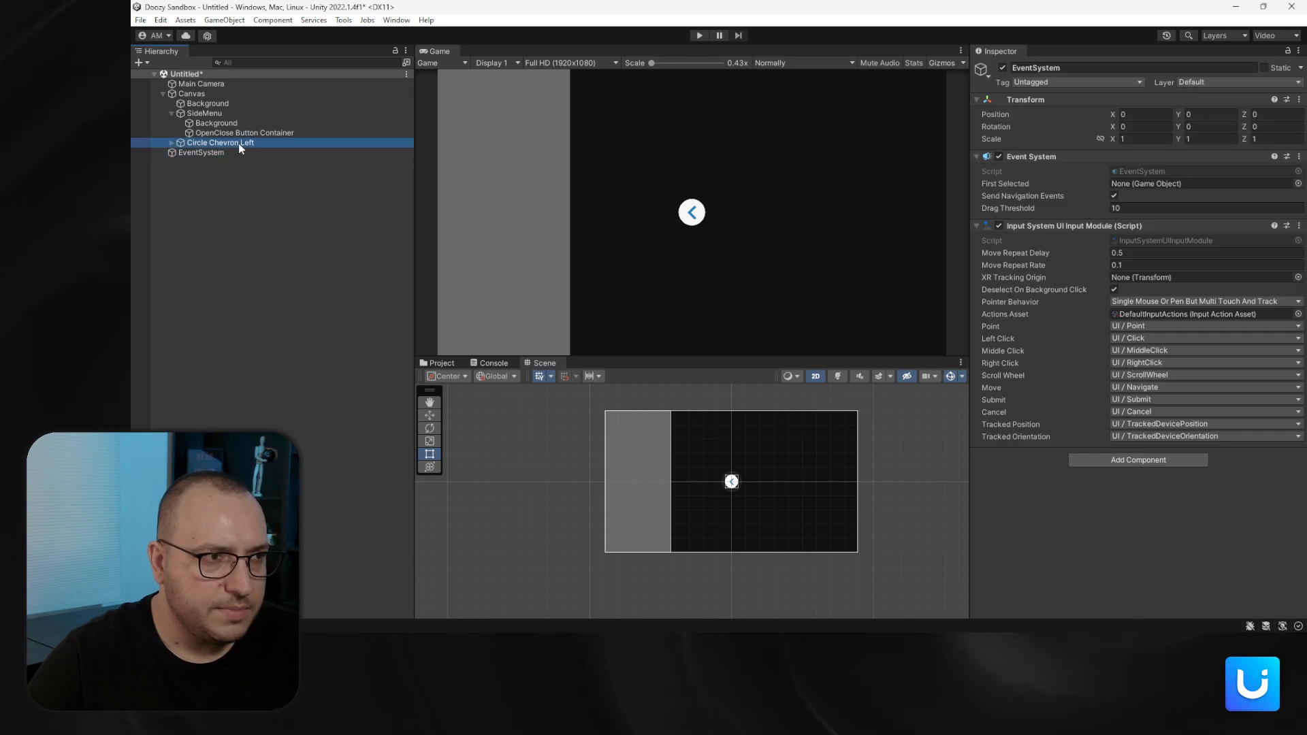
pyautogui.moveTo(238, 145); pyautogui.dragTo(401, 131)
# Center Circle Chevron Left in its container by setting Pos X and Pos Y to 0
pyautogui.click(1143, 126)
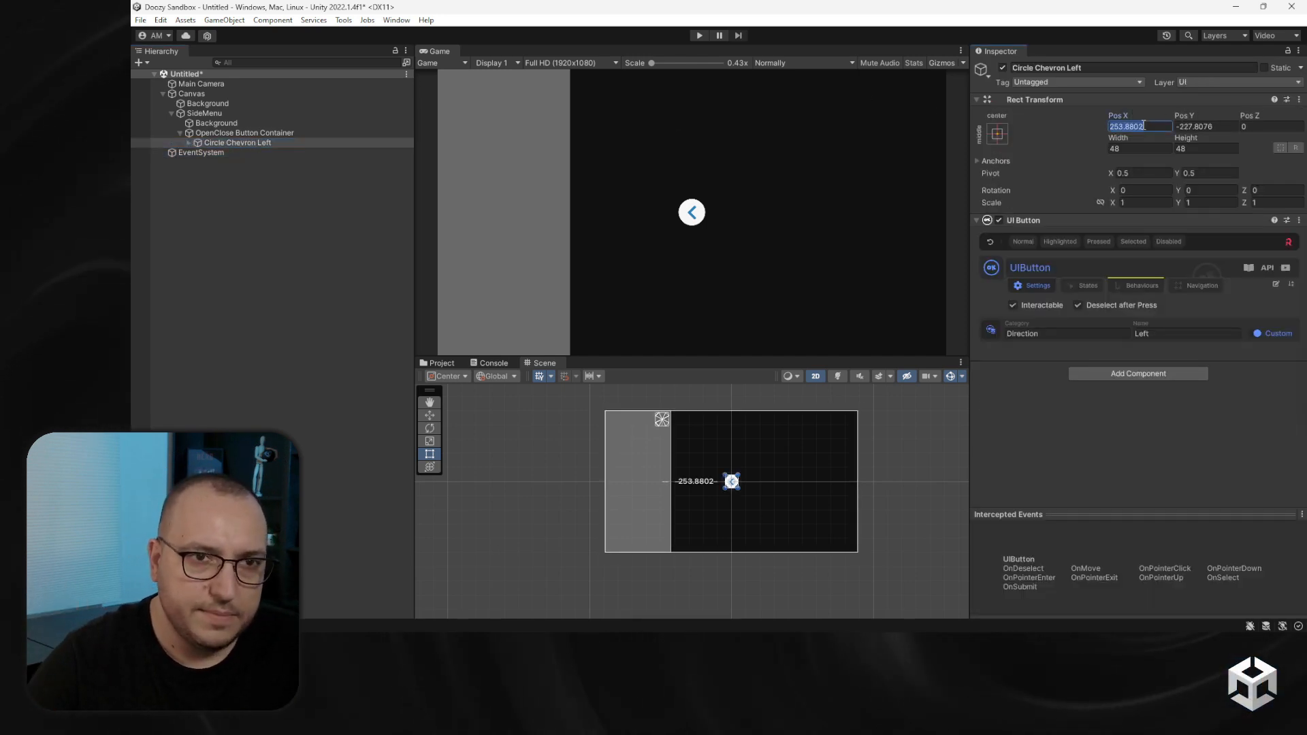
pyautogui.write('0')
pyautogui.press('Tab')
pyautogui.write('0')
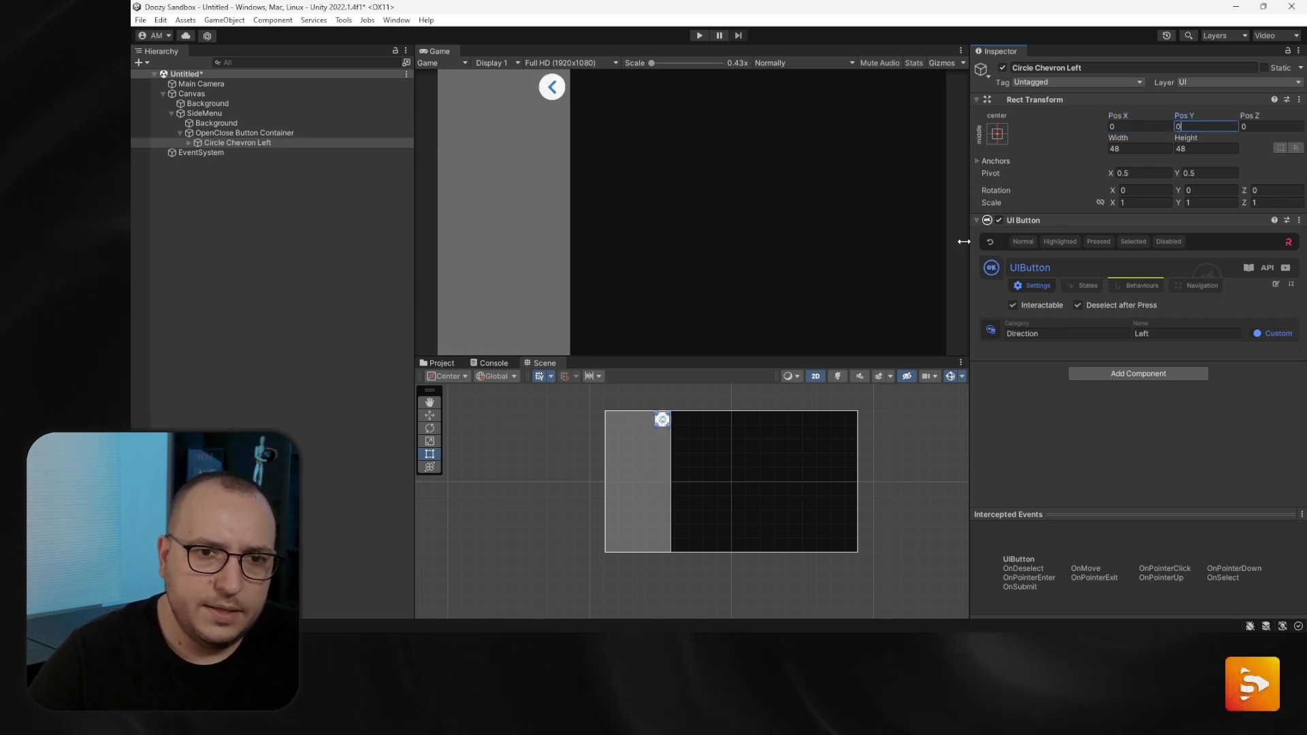
# Play the scene, toggle the menu with the chevron button inside its container, and exit play mode
pyautogui.hotkey('ctrl', 'p')
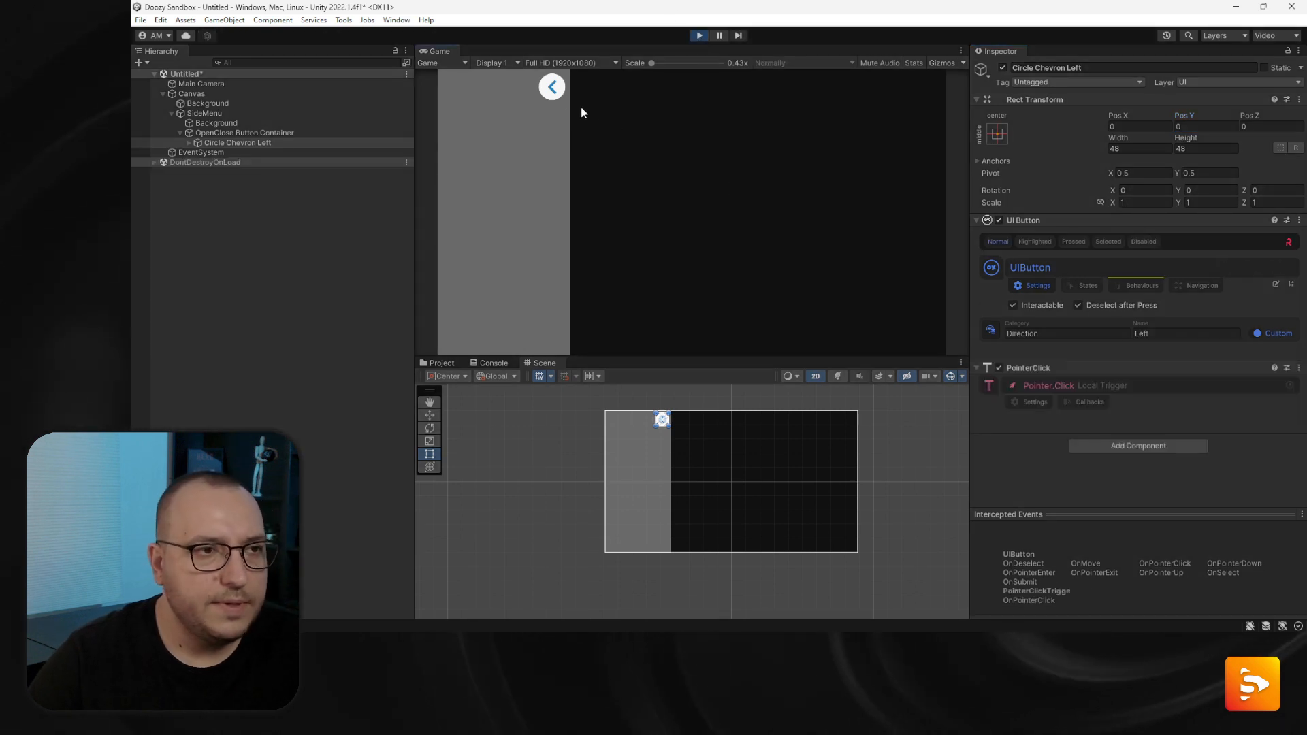
pyautogui.click(552, 88)
pyautogui.click(463, 90)
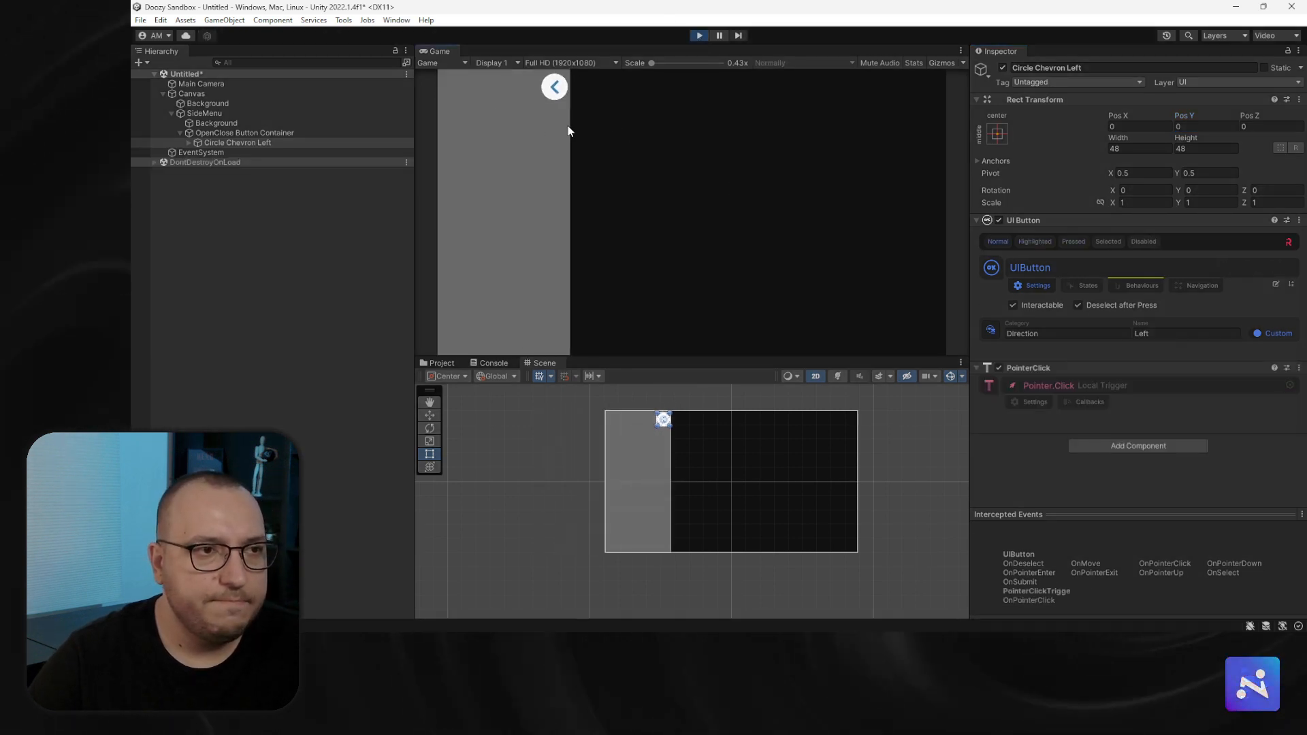
pyautogui.click(553, 87)
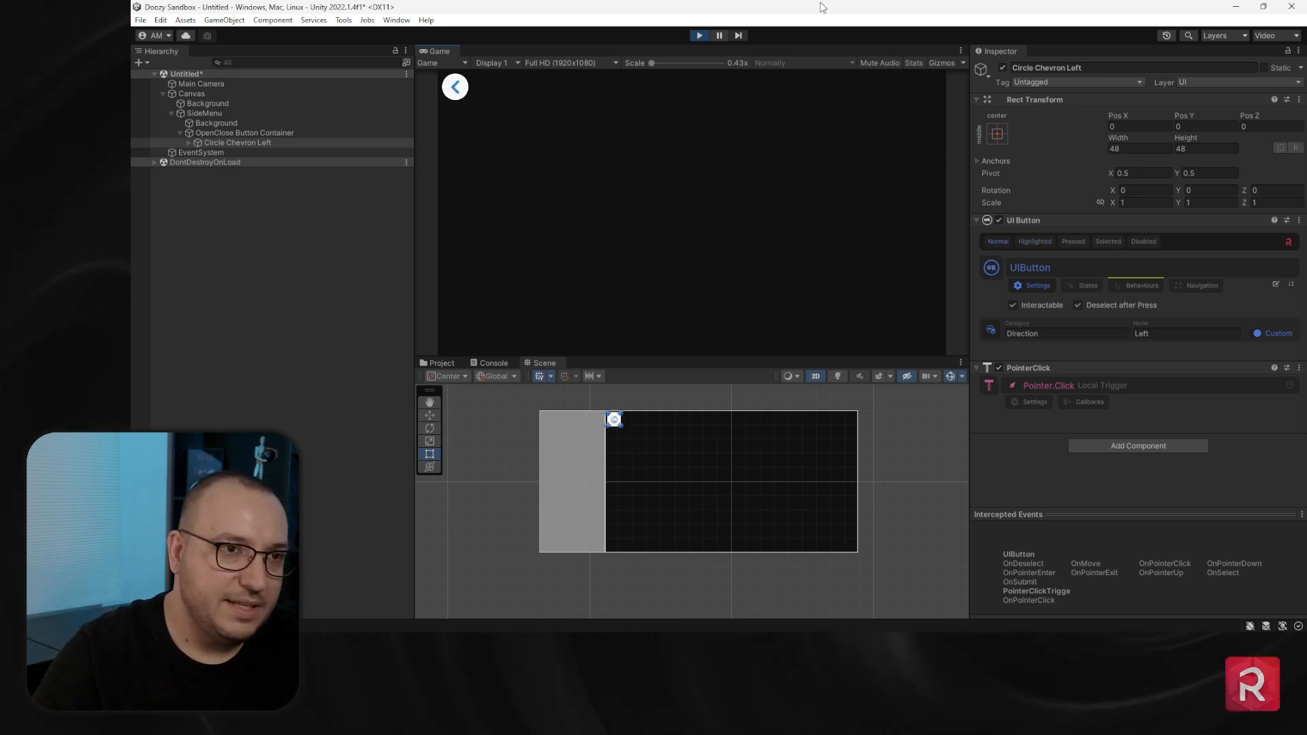
pyautogui.click(699, 35)
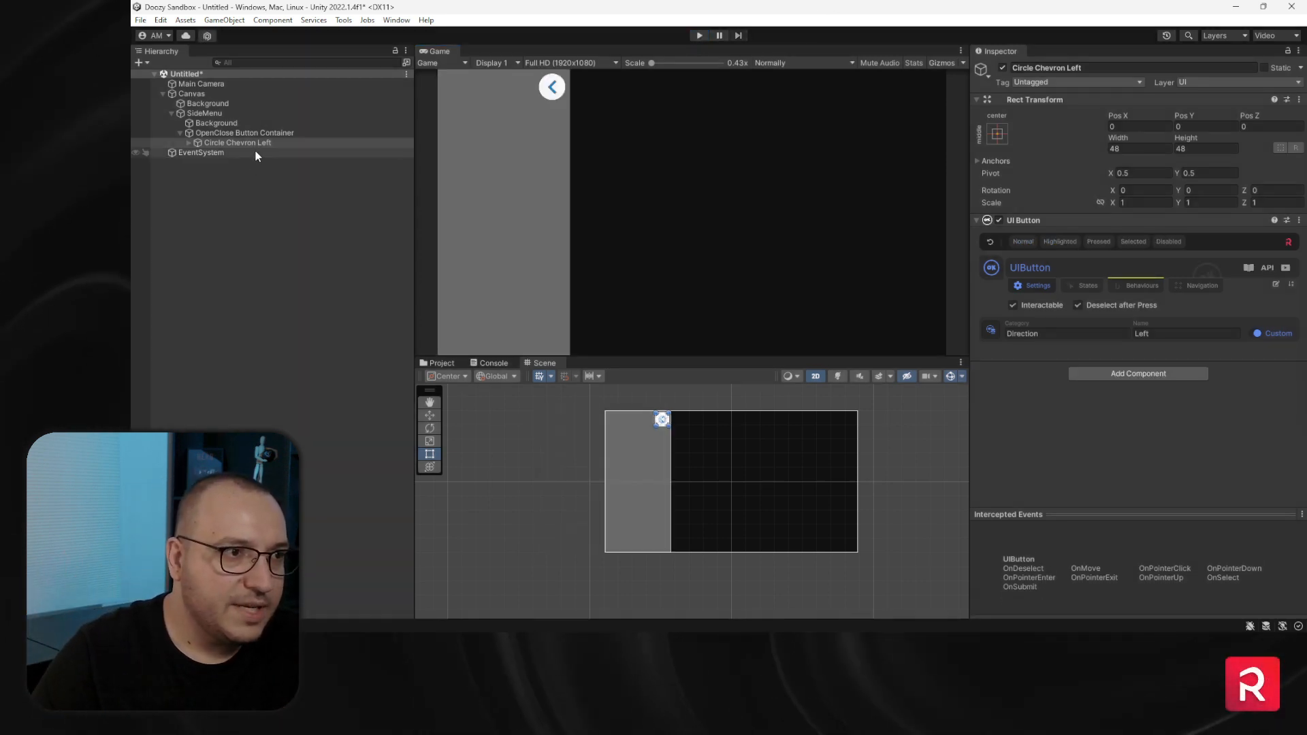
# Create a Demo category with a SideMenu button name in the Buttons Database
pyautogui.click(986, 329)
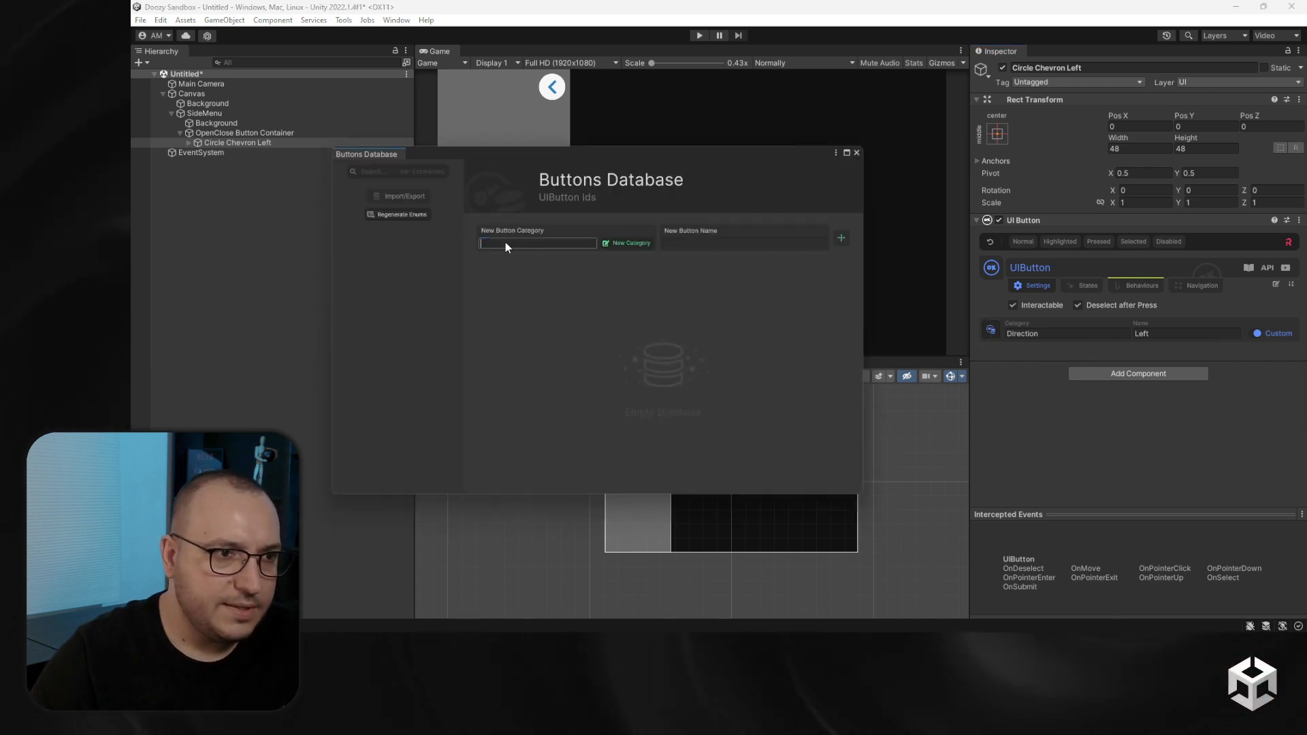
pyautogui.write('Demo')
pyautogui.press('Tab')
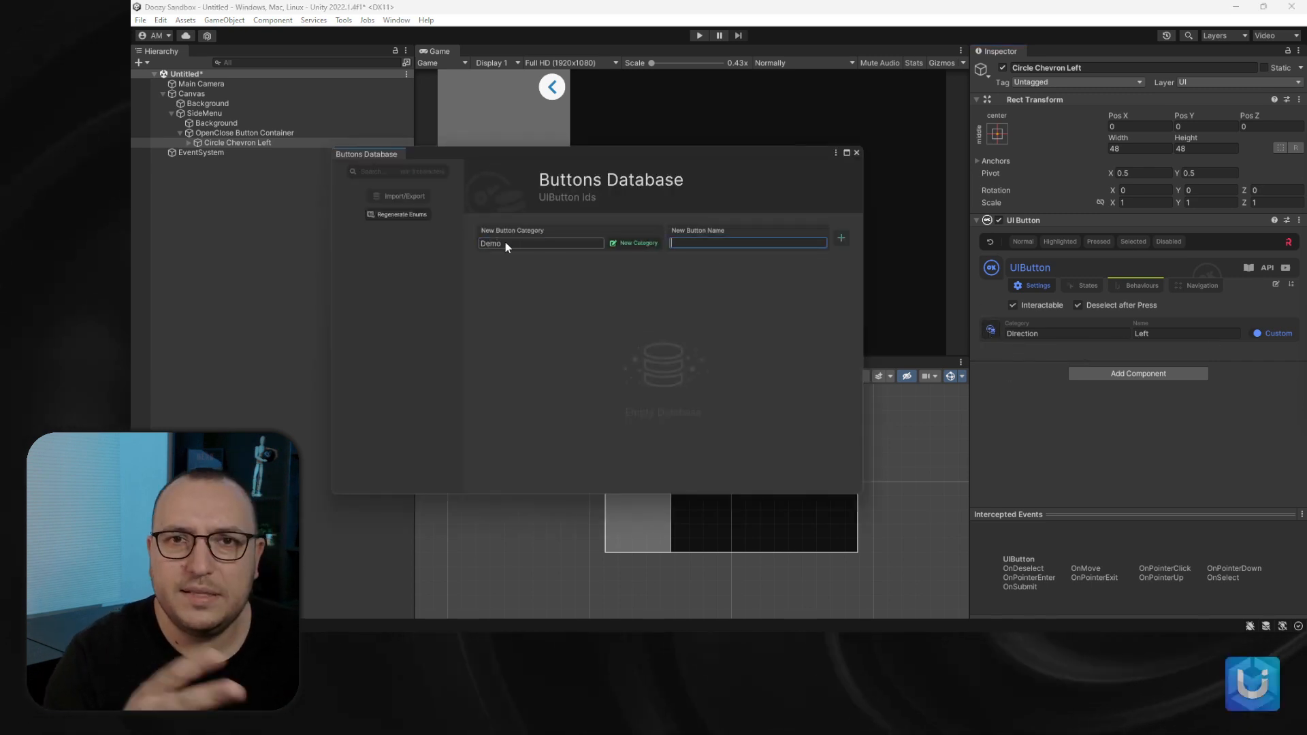
pyautogui.write('Side')
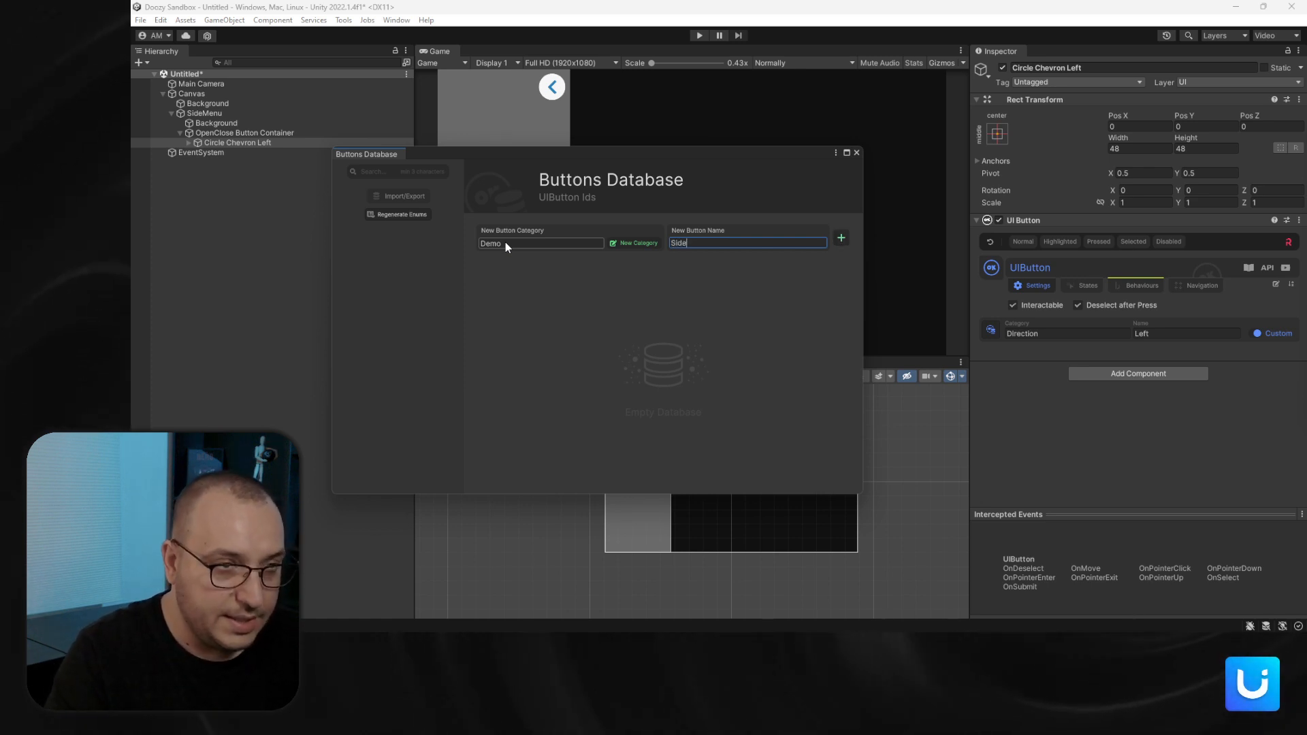
pyautogui.write('Menu')
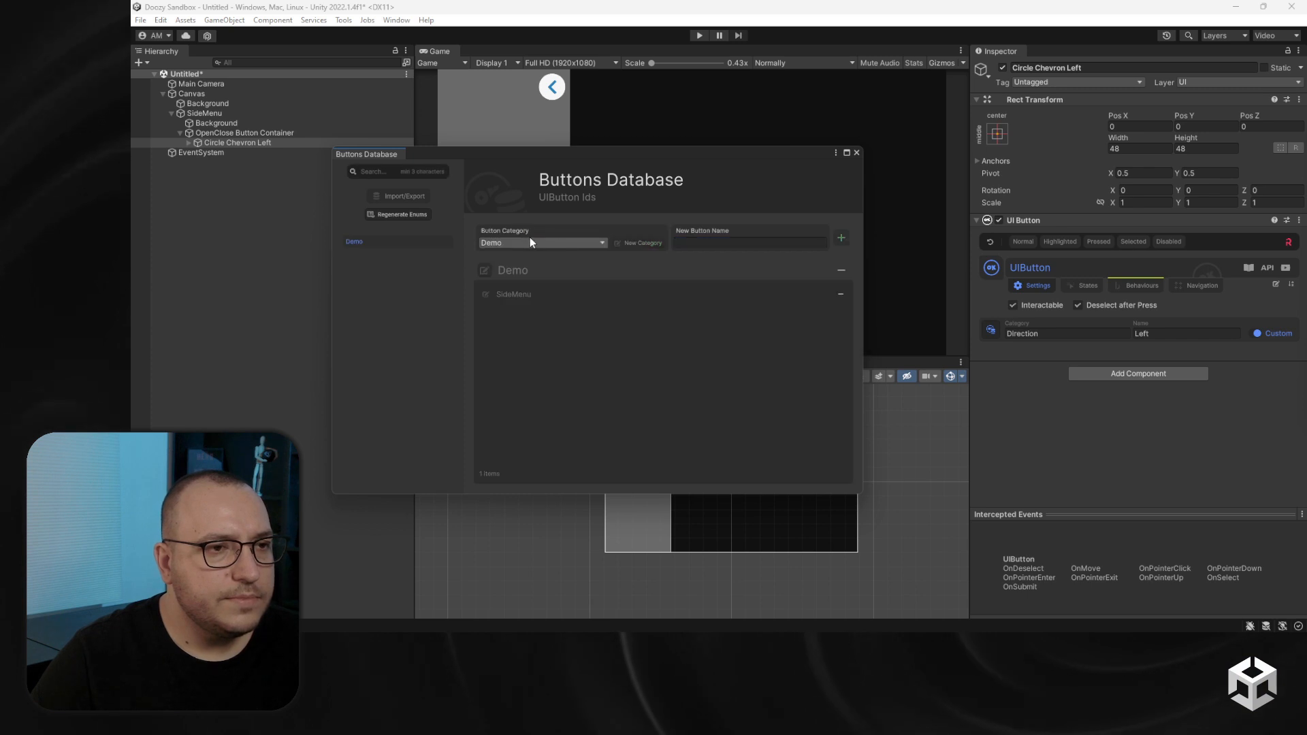
# Add the example button names A and B to the Demo category and close the Buttons Database
pyautogui.write('A')
pyautogui.press('Return')
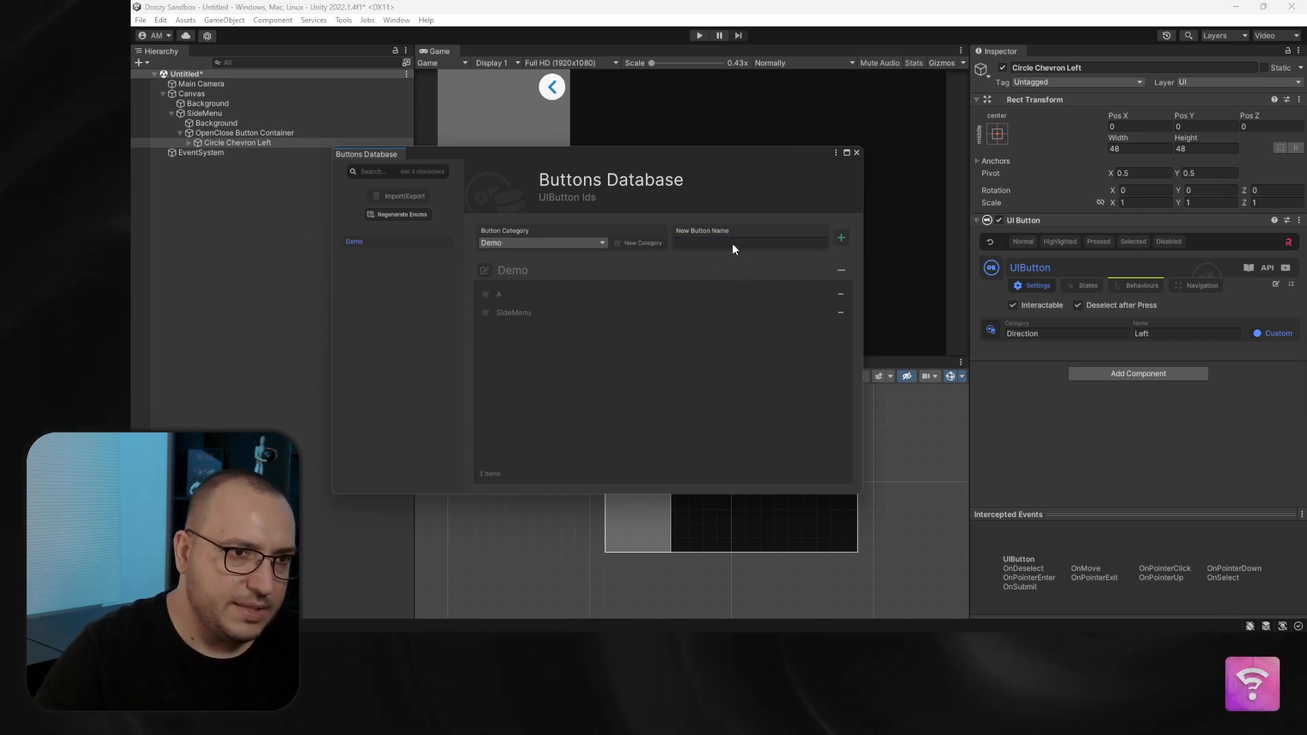
pyautogui.write('B')
pyautogui.press('Return')
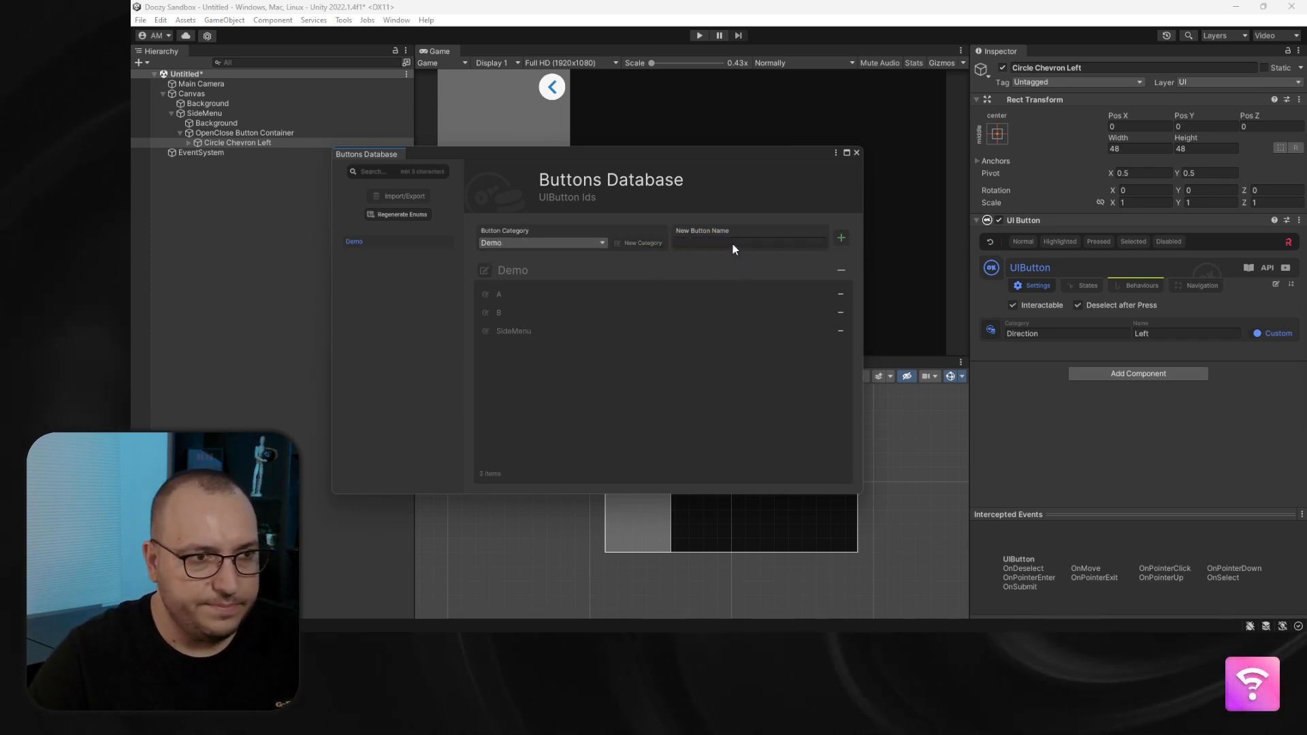
pyautogui.click(857, 152)
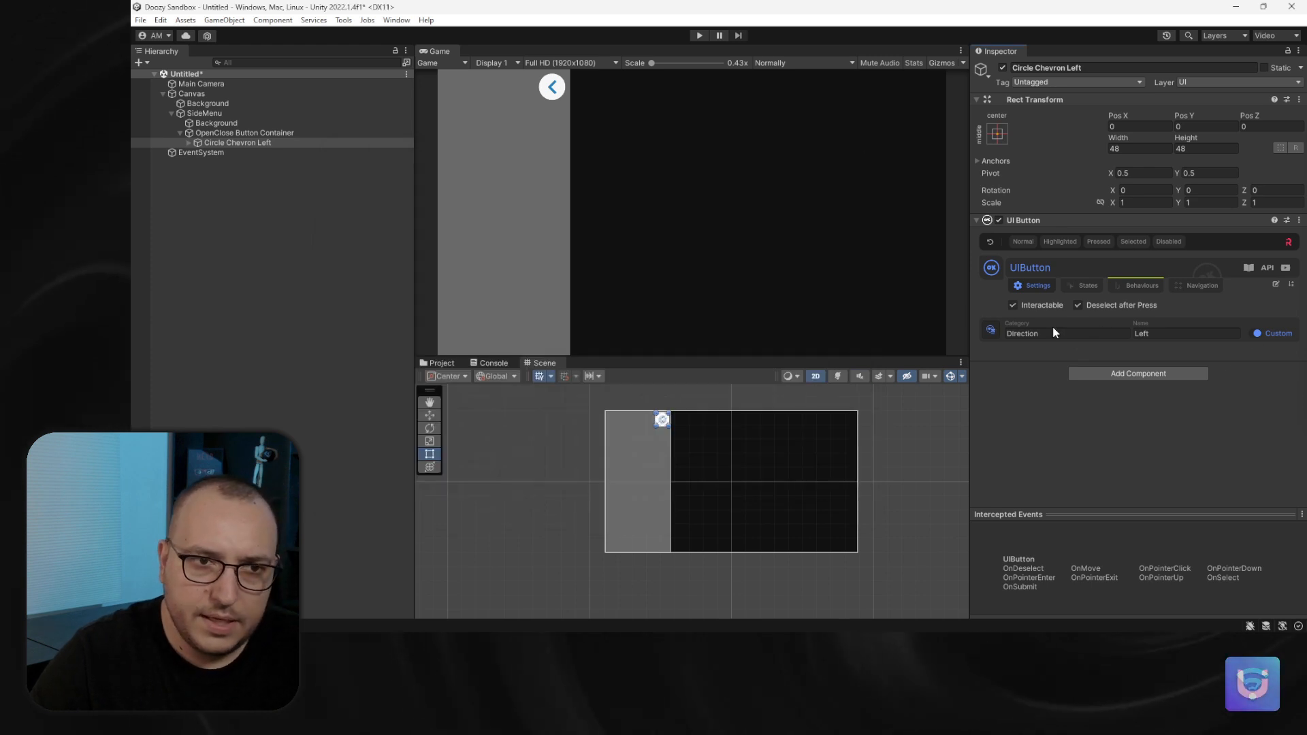
# Assign the Demo category and SideMenu name to the chevron's UIButton, and rename its object Button - SideMenu
pyautogui.click(1257, 333)
pyautogui.click(1062, 333)
pyautogui.click(1028, 355)
pyautogui.click(1196, 333)
pyautogui.click(1165, 375)
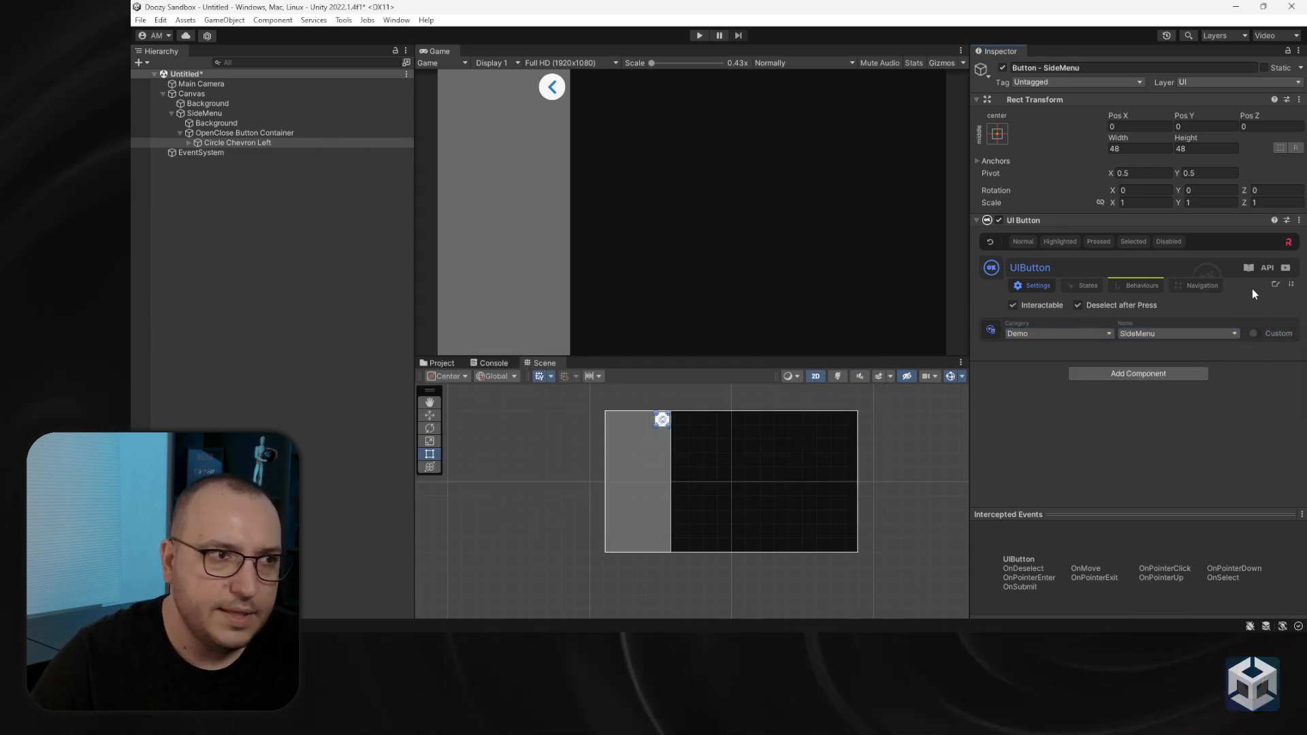
pyautogui.click(260, 145)
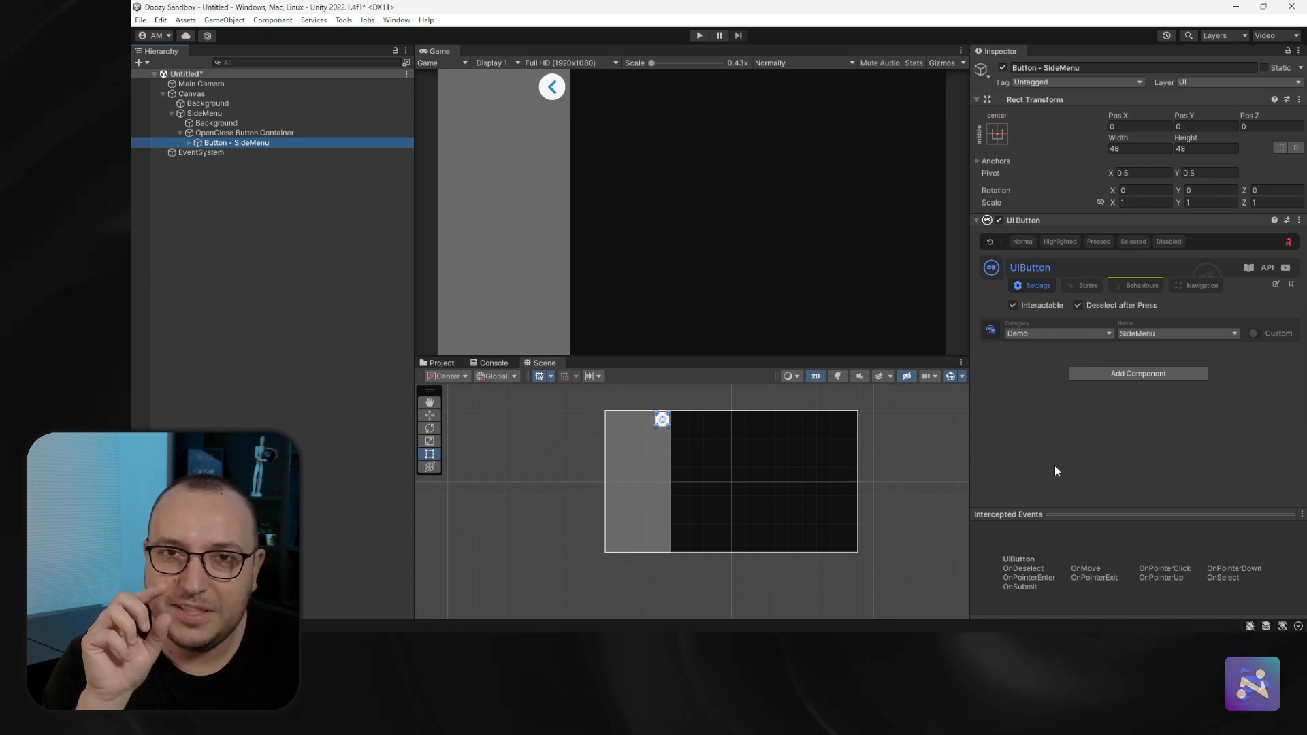
# Add a UIContainer UIAnimator component to Button - SideMenu
pyautogui.click(1088, 374)
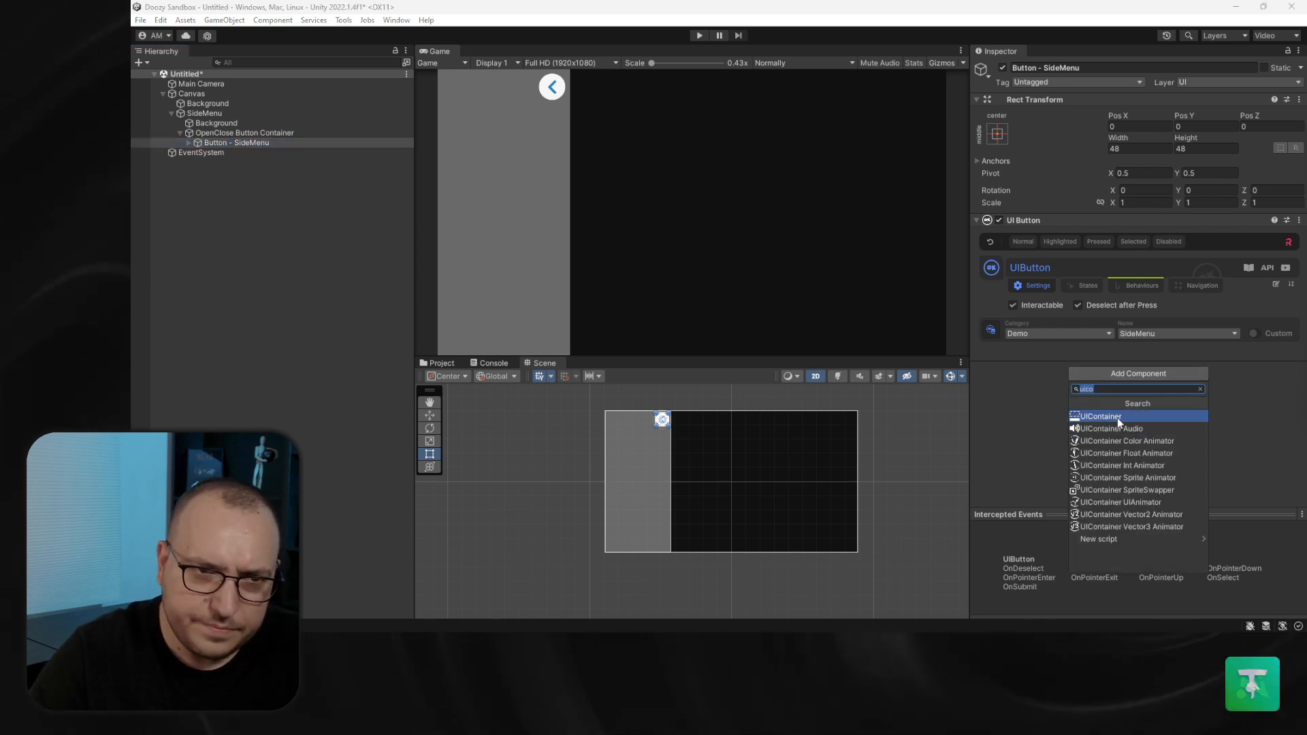
pyautogui.click(1140, 503)
pyautogui.scroll(-3, 1081, 444)
# Enable Rotate in the button's Show animation, with a From Offset Z of -180 and a Start Delay of 0.2
pyautogui.click(1031, 421)
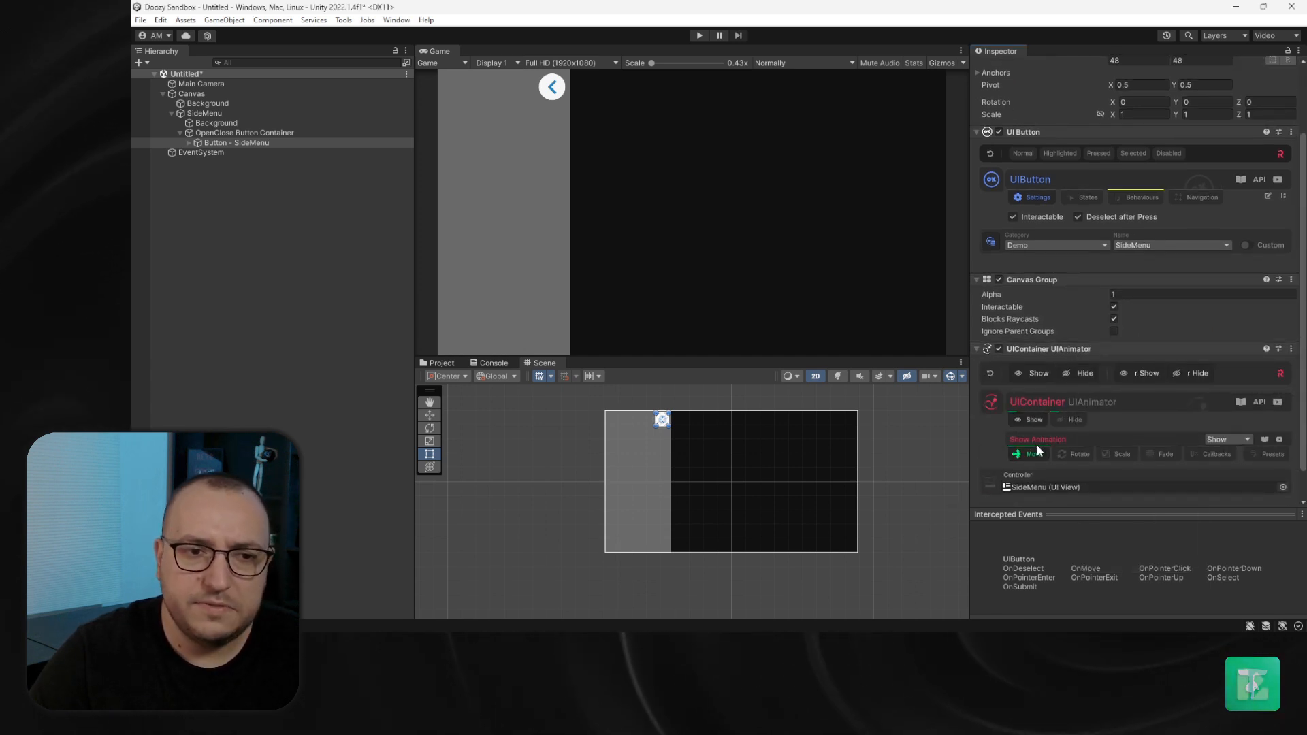
pyautogui.scroll(-2, 1037, 439)
pyautogui.click(1074, 389)
pyautogui.scroll(-2, 1076, 442)
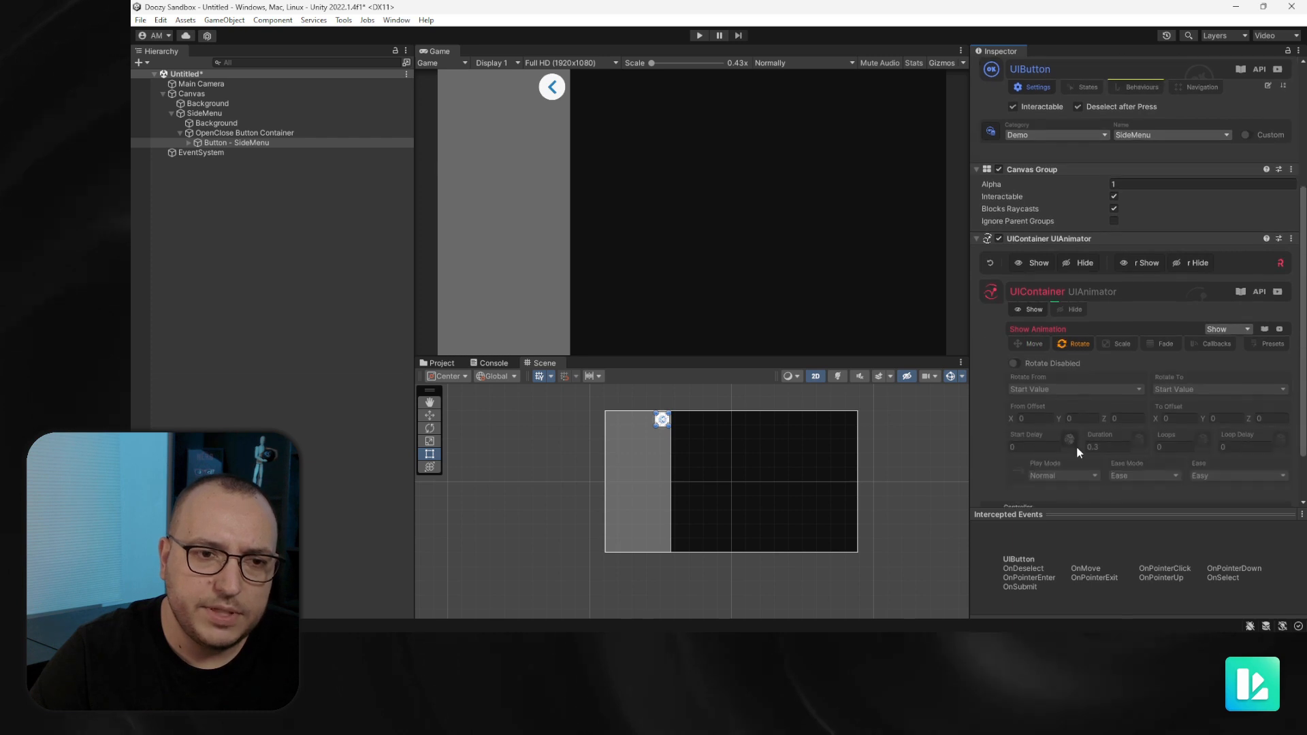
pyautogui.click(1050, 365)
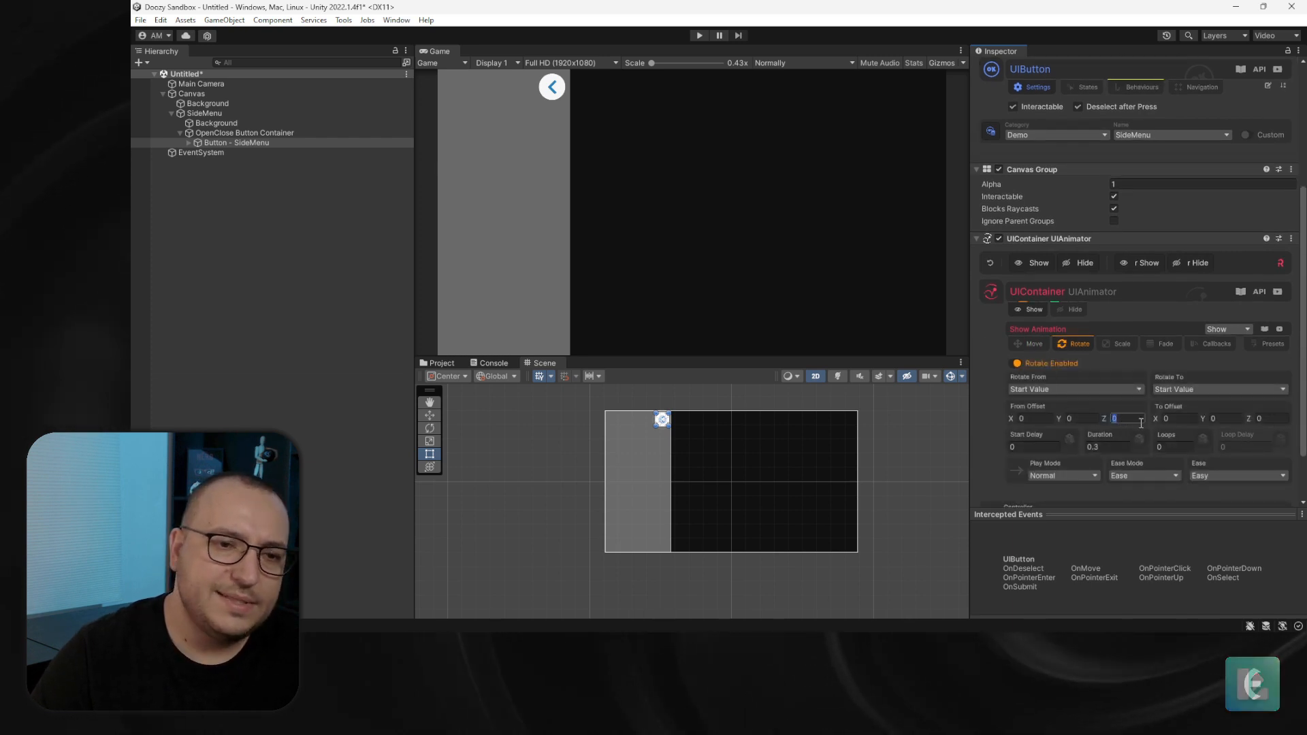
pyautogui.write('-18')
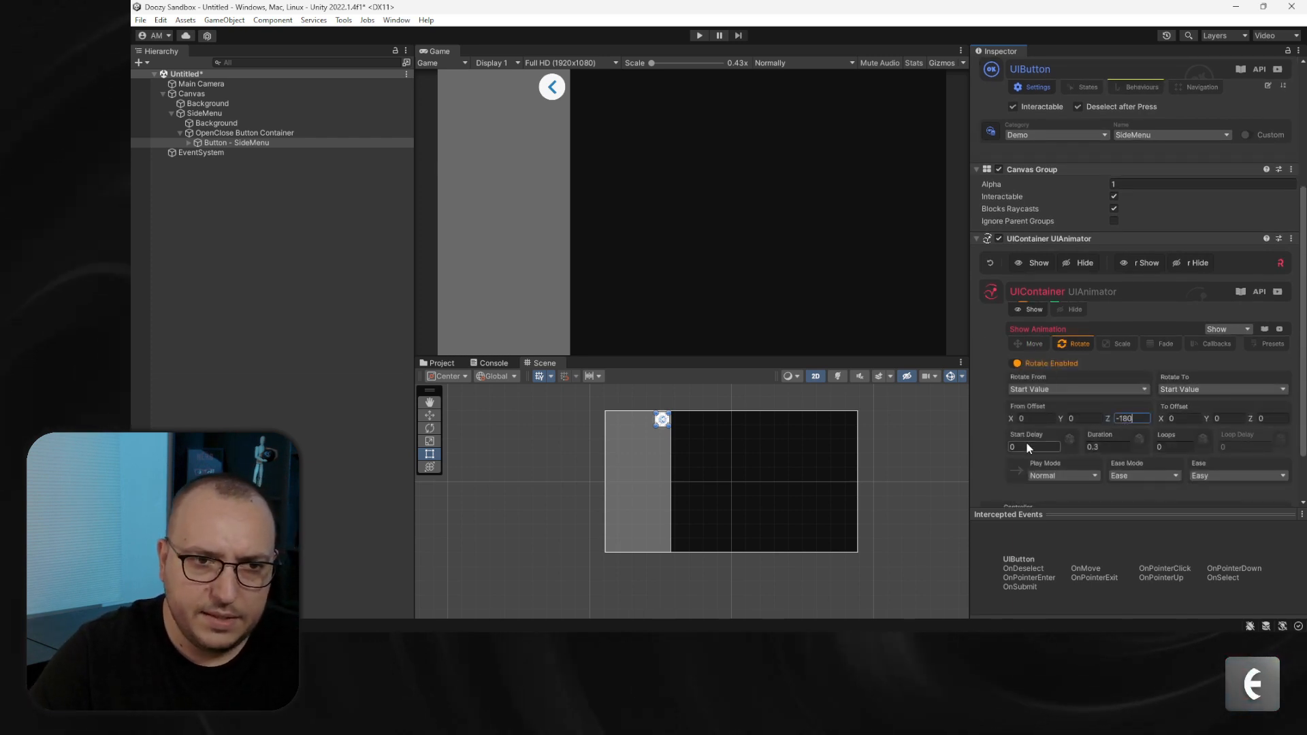
pyautogui.click(1029, 444)
pyautogui.write('0.2')
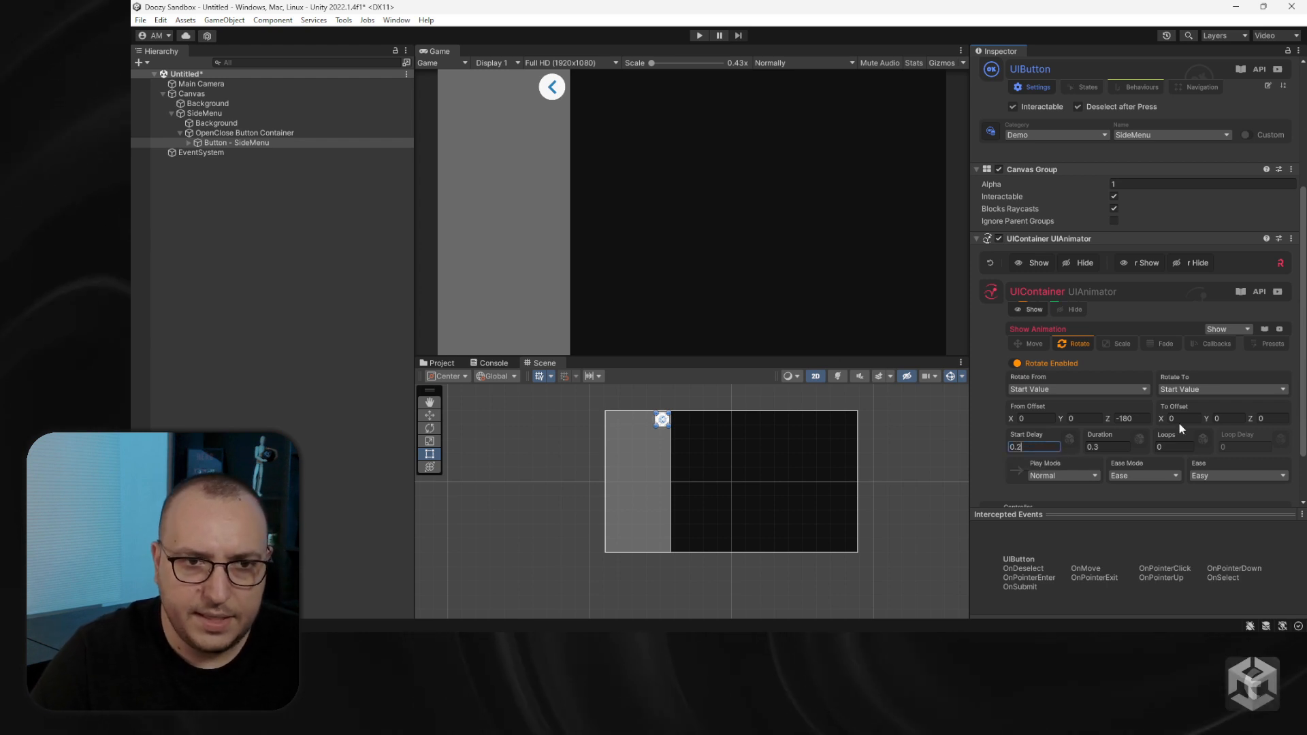
# Enable Rotate in the button's Hide animation, with a To Offset Z of -180 and a Start Delay of 0.2
pyautogui.click(1071, 309)
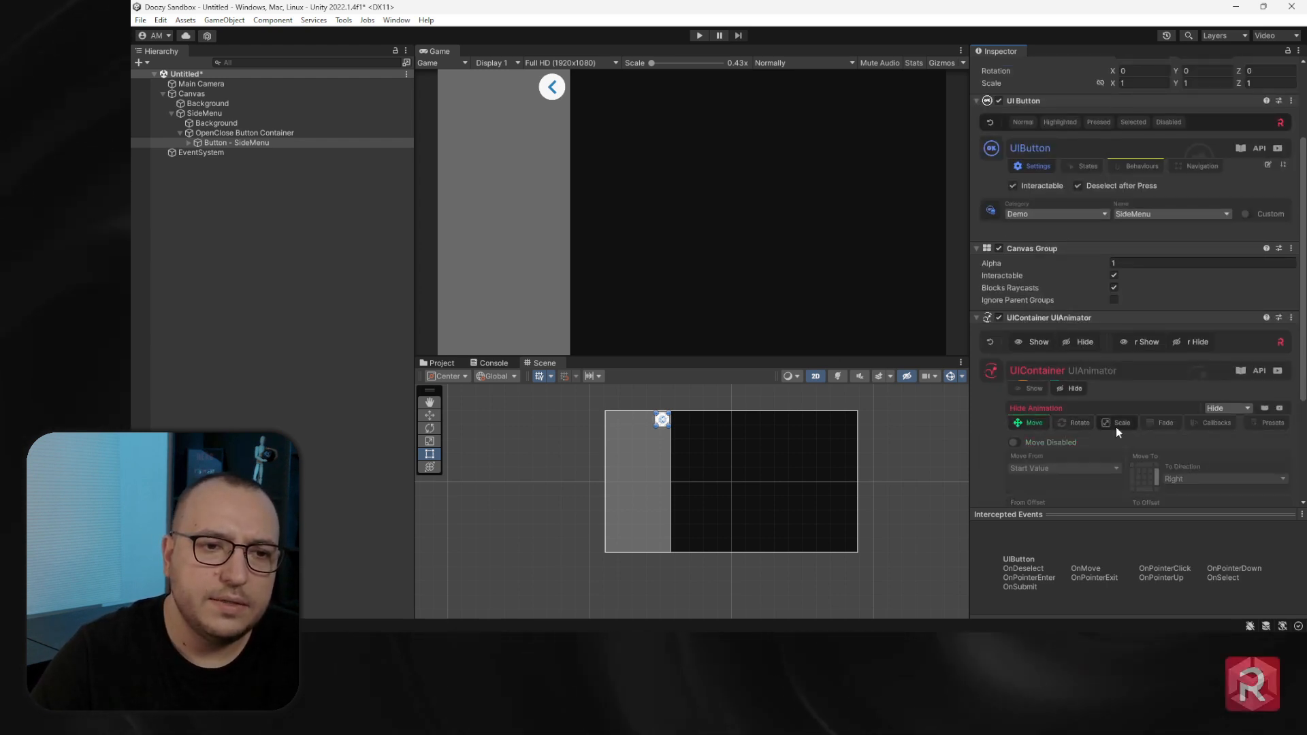
pyautogui.click(1076, 422)
pyautogui.click(1049, 344)
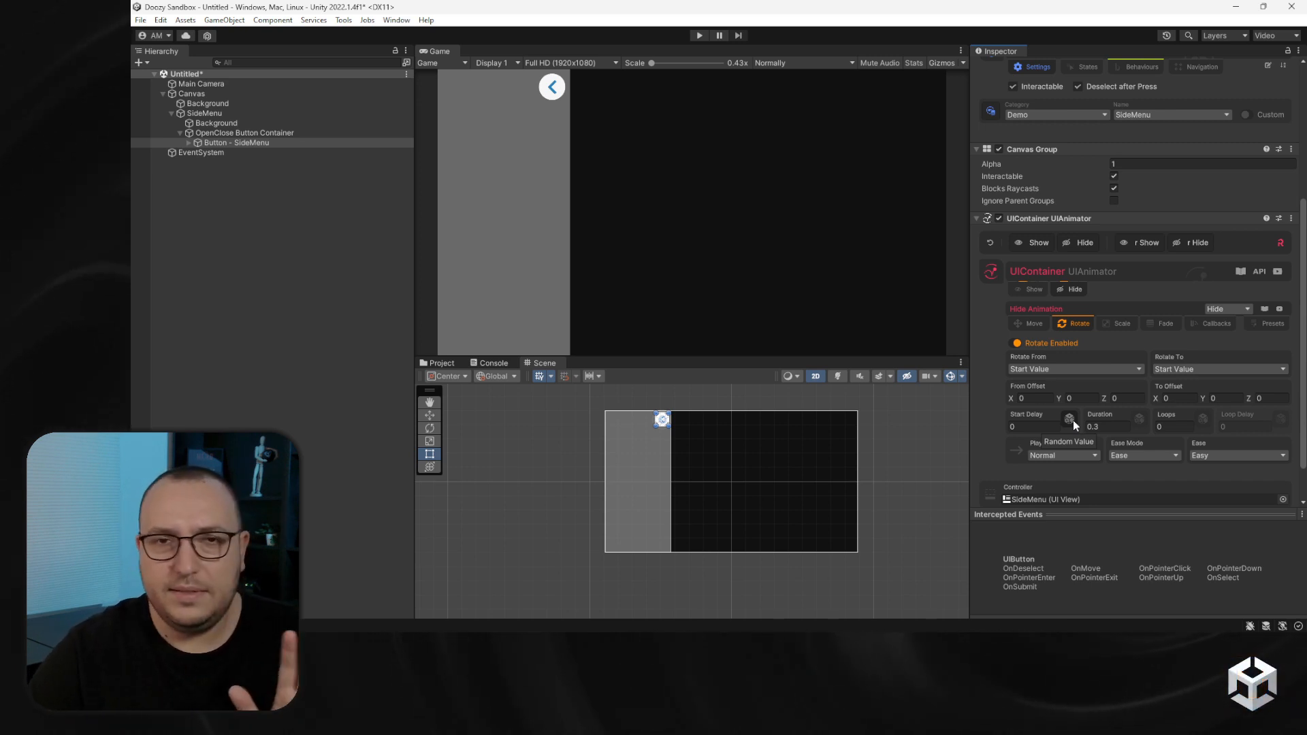
pyautogui.click(1271, 398)
pyautogui.write('-180')
pyautogui.click(1027, 427)
pyautogui.write('0.2')
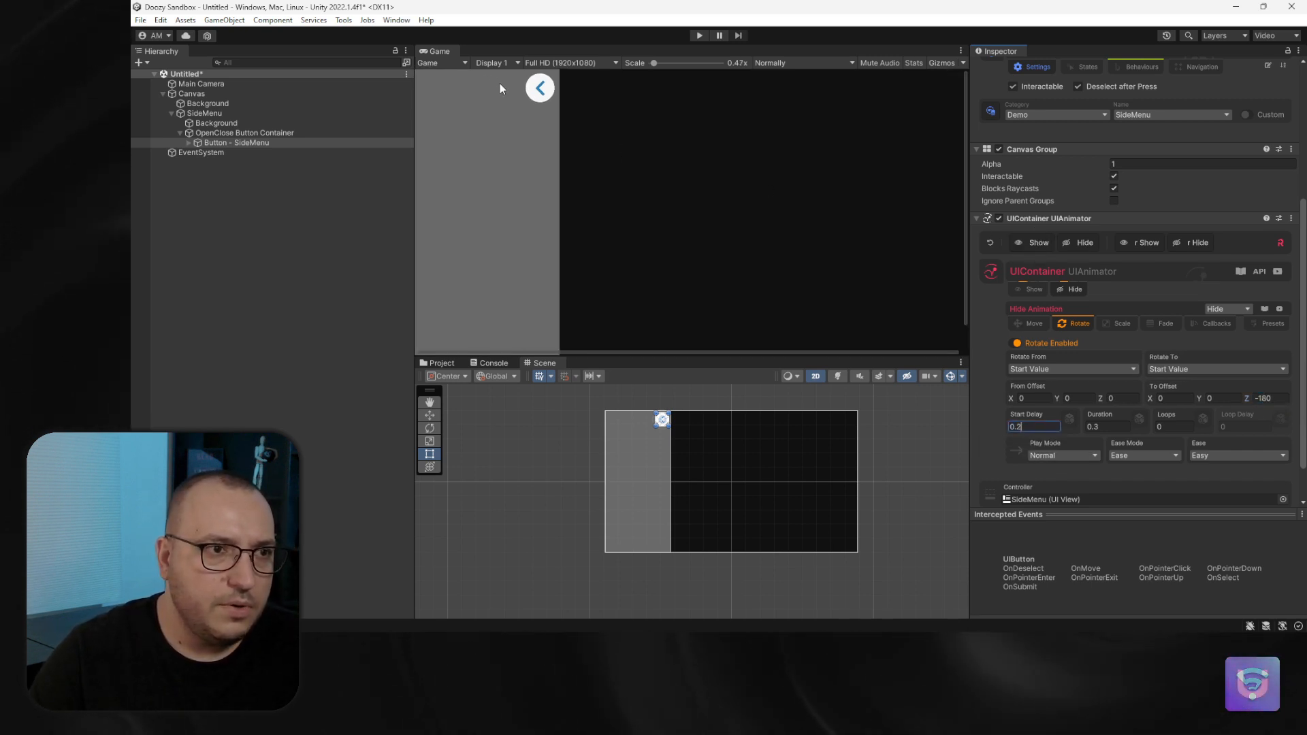
# Preview the Hide and Show rotation of Button - SideMenu in the editor
pyautogui.click(655, 367)
pyautogui.press('f')
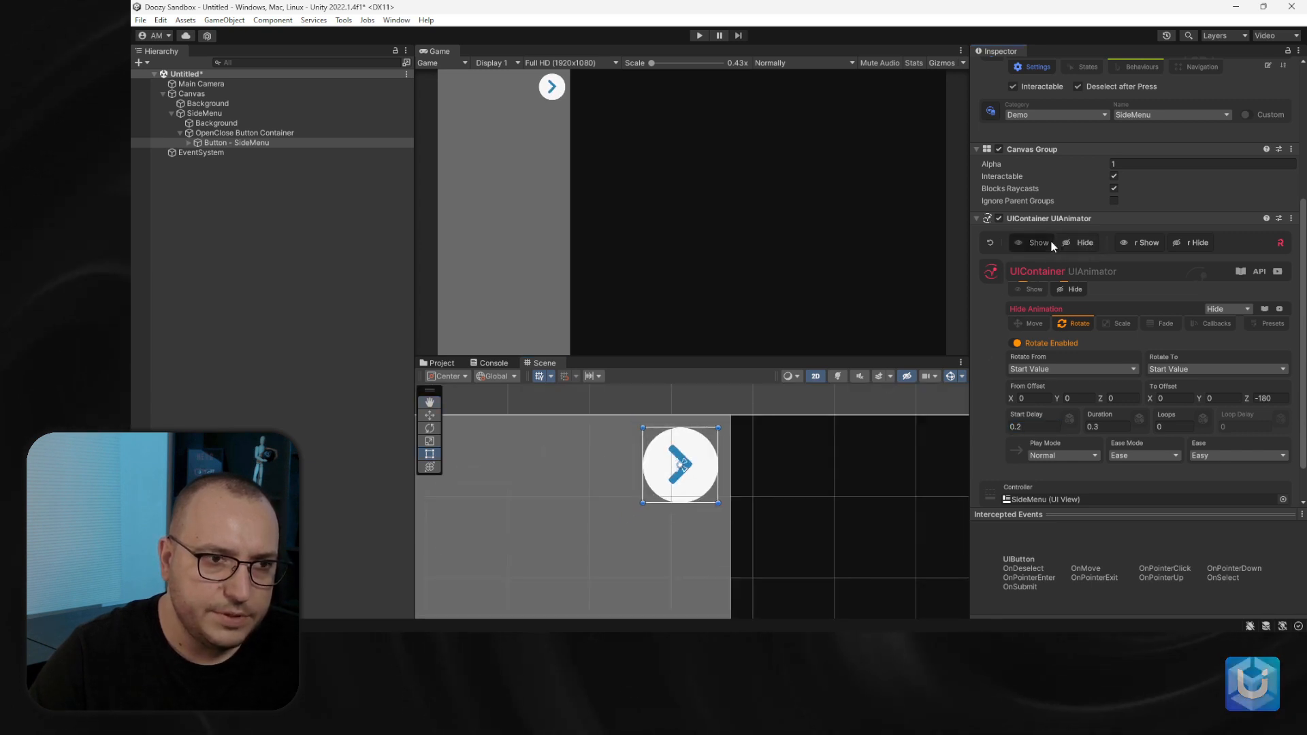
pyautogui.click(1069, 288)
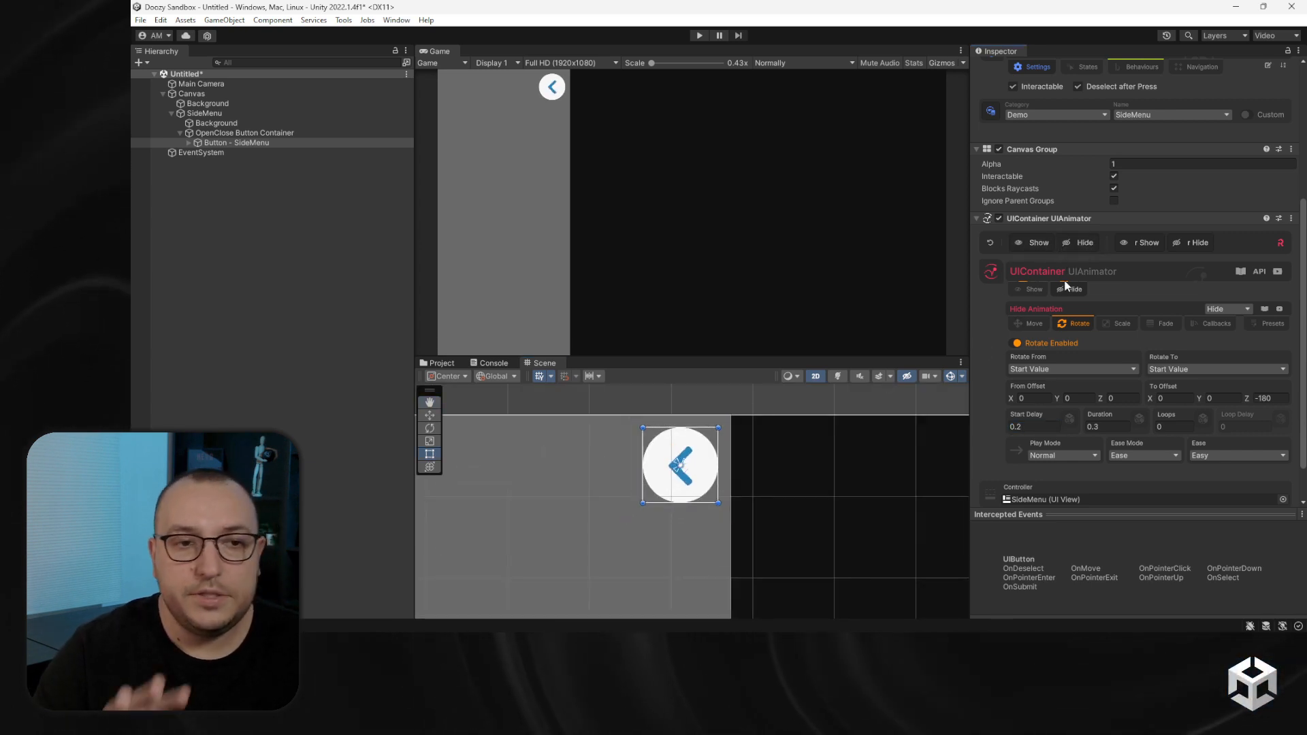
# Select OpenClose Button Container, play the scene, and hide and show the side menu with the chevron button
pyautogui.click(259, 133)
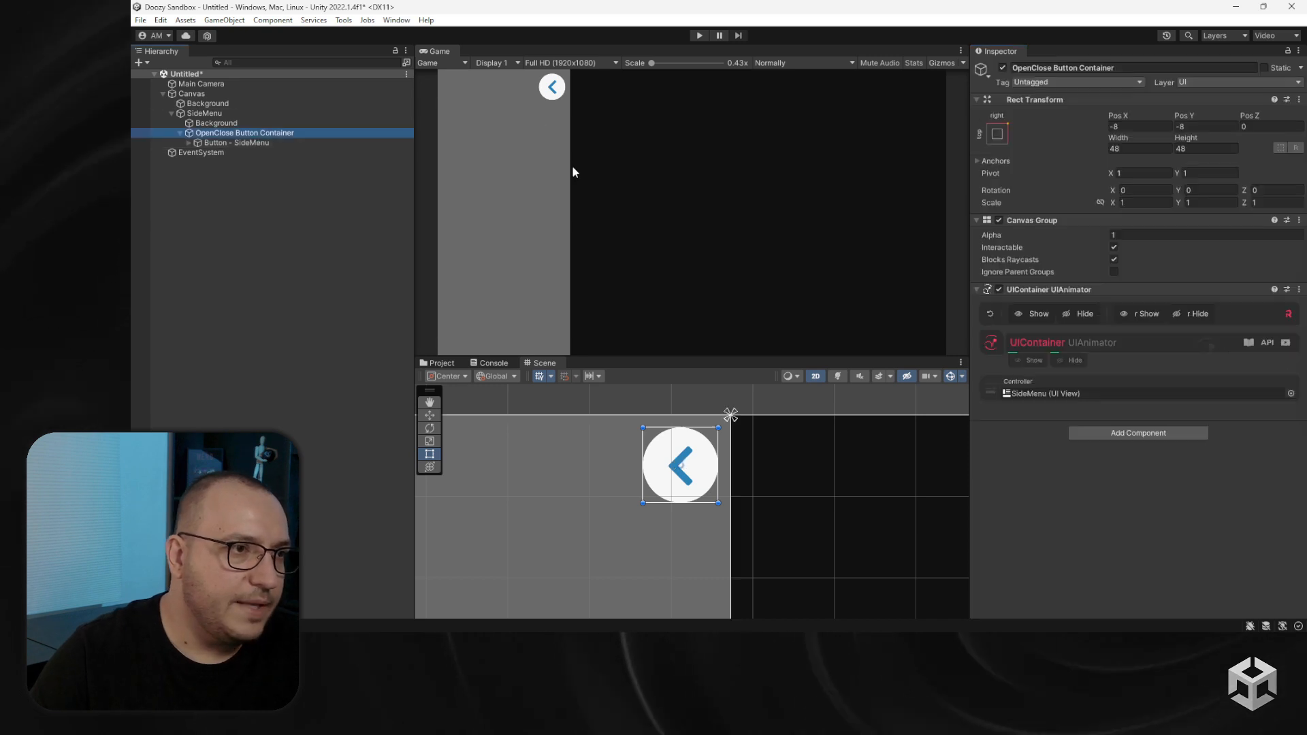
pyautogui.scroll(-5, 713, 504)
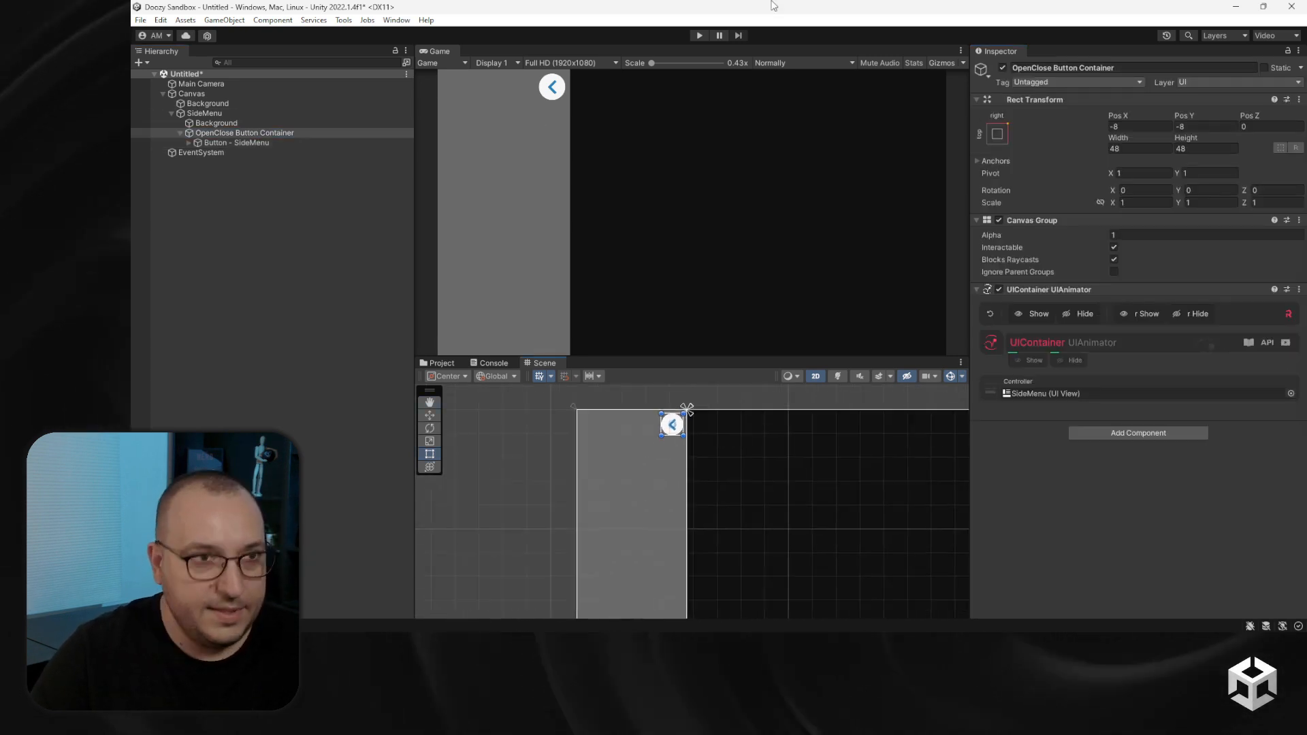
pyautogui.click(700, 36)
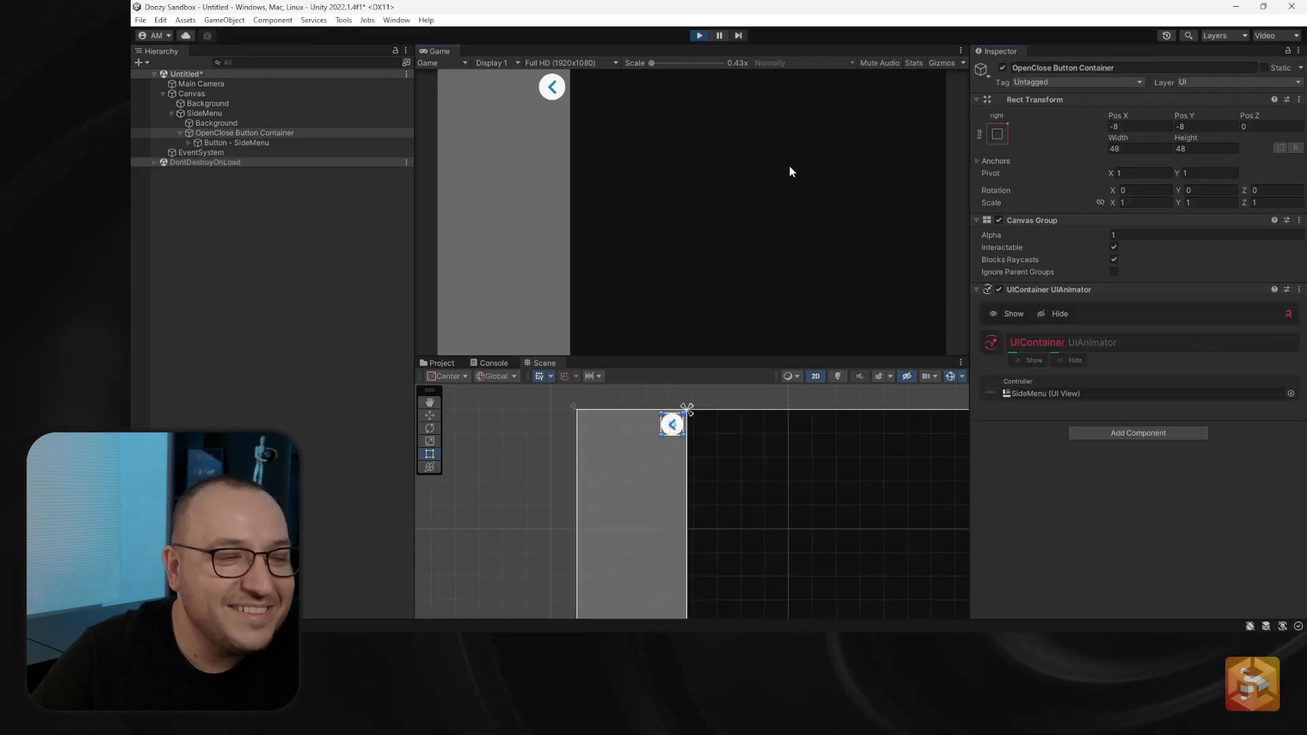
pyautogui.click(553, 87)
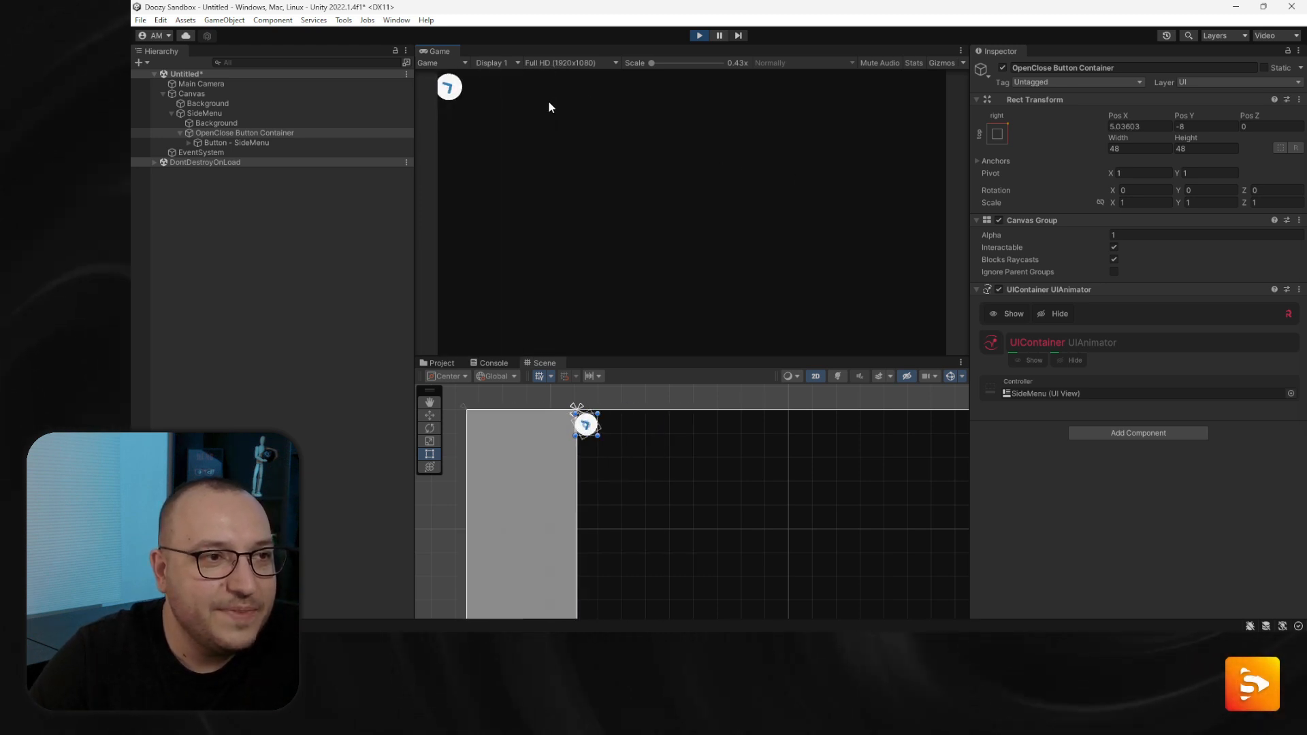
pyautogui.click(451, 87)
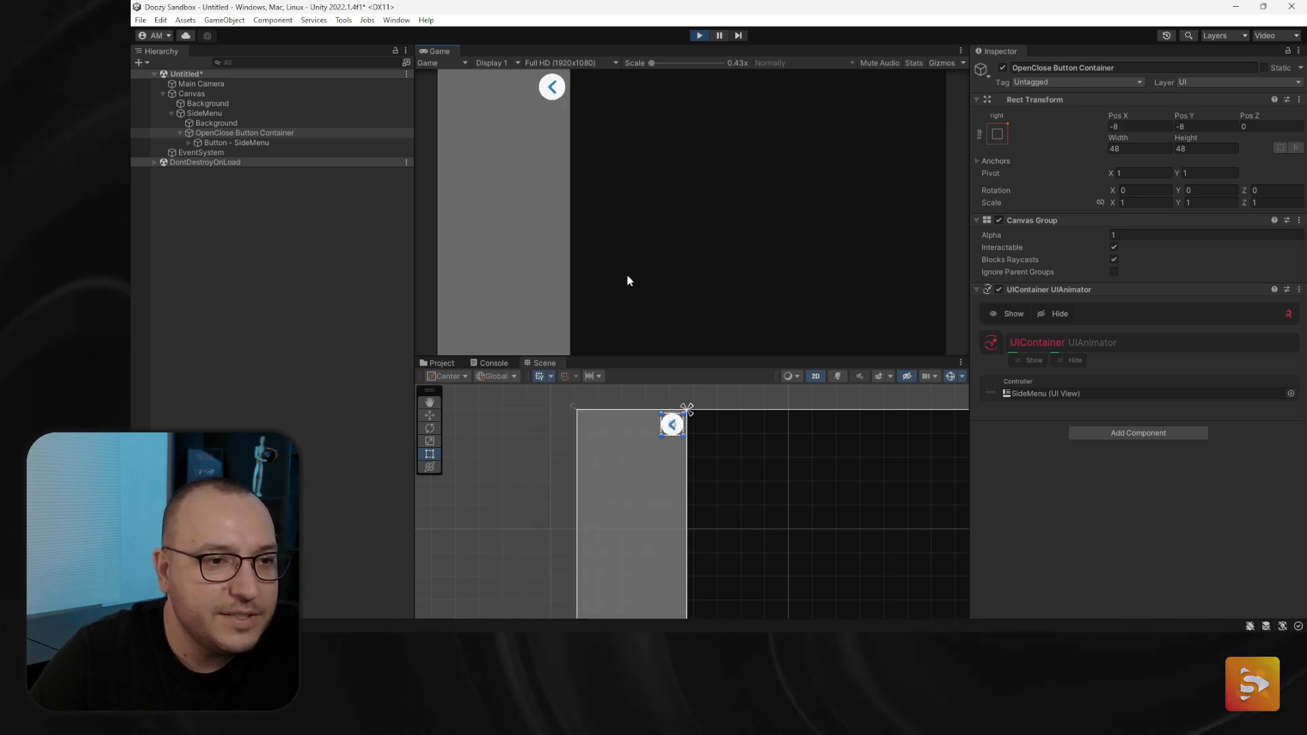
# Toggle the menu repeatedly while checking the chevron's rotation up close in the Scene view, and exit play mode
pyautogui.press('f')
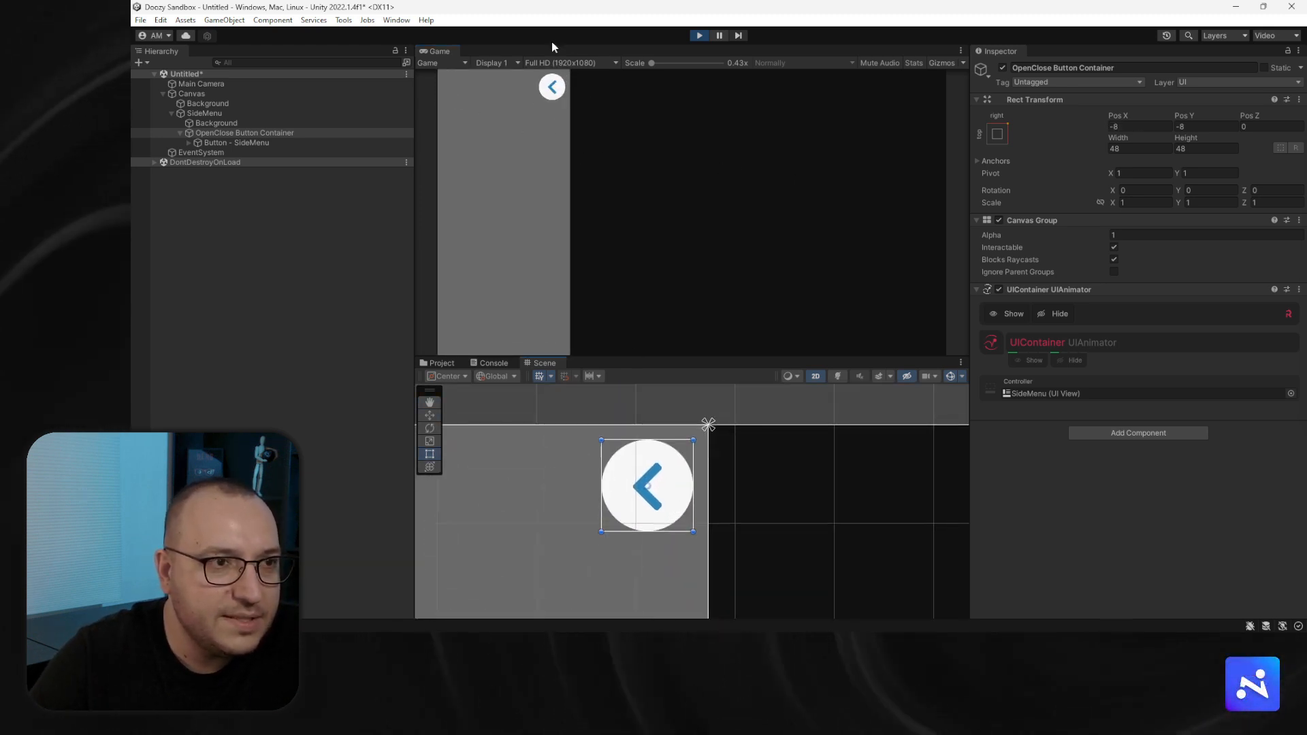
pyautogui.click(551, 86)
pyautogui.click(459, 88)
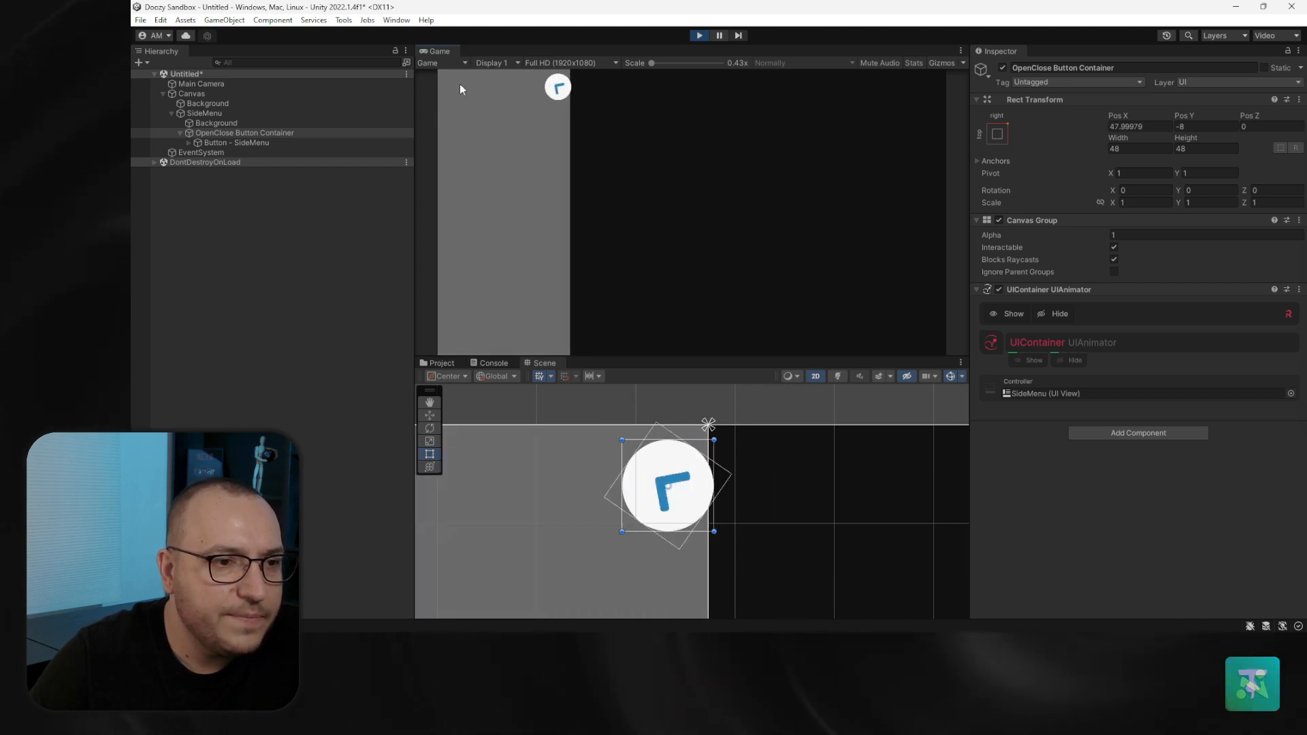
pyautogui.click(551, 85)
pyautogui.scroll(-2, 700, 491)
pyautogui.moveTo(700, 489); pyautogui.dragTo(787, 450, button='middle')
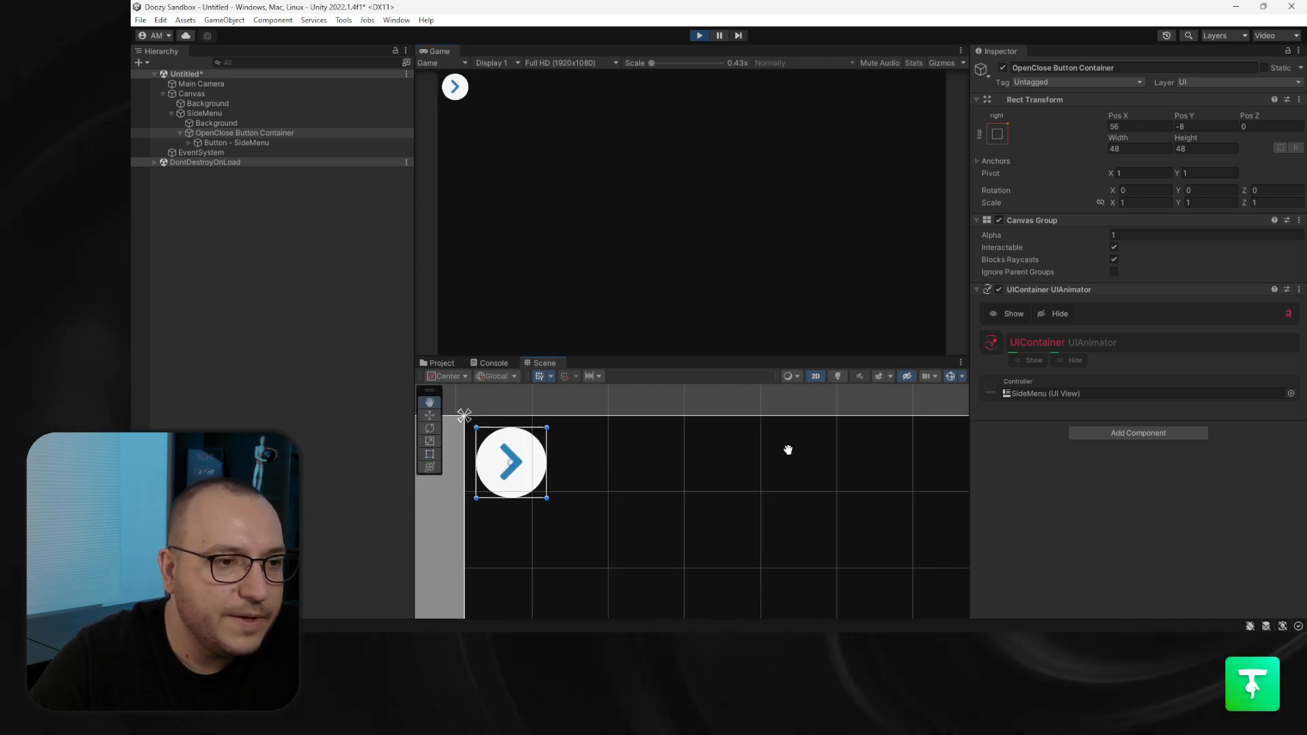
pyautogui.click(460, 87)
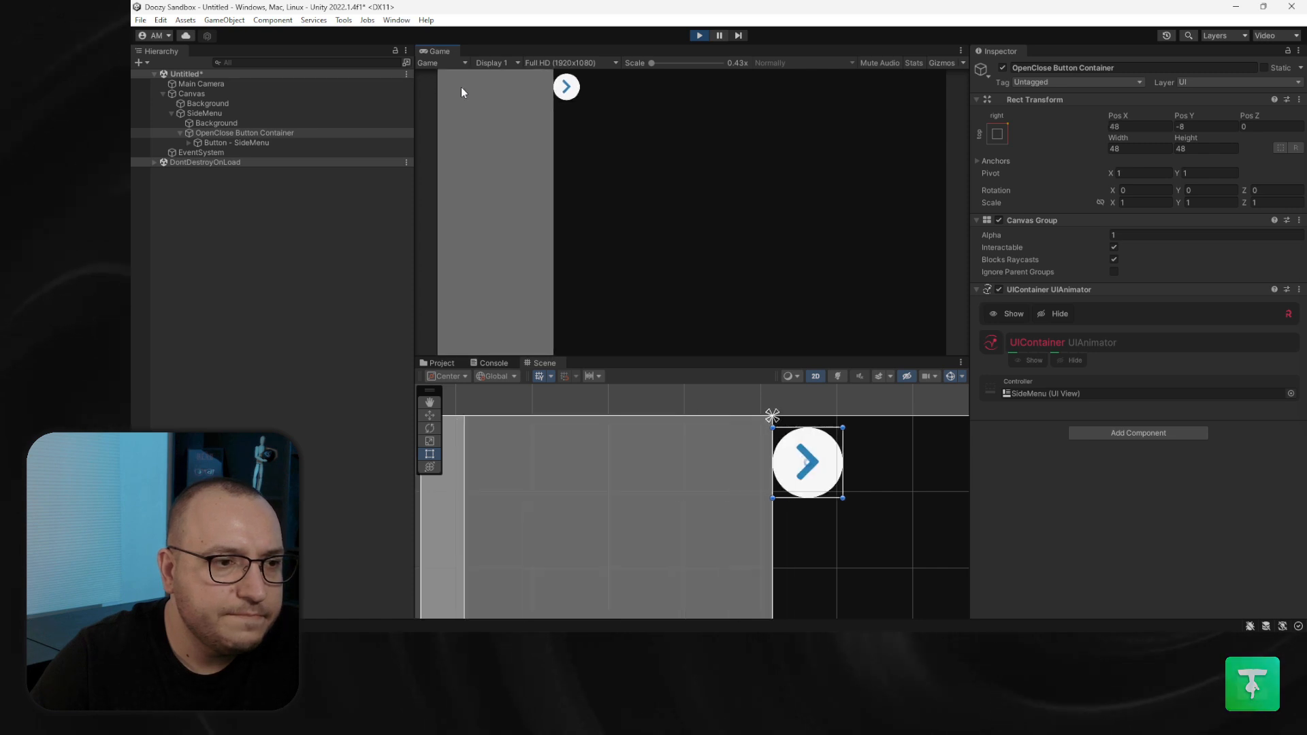
pyautogui.click(550, 88)
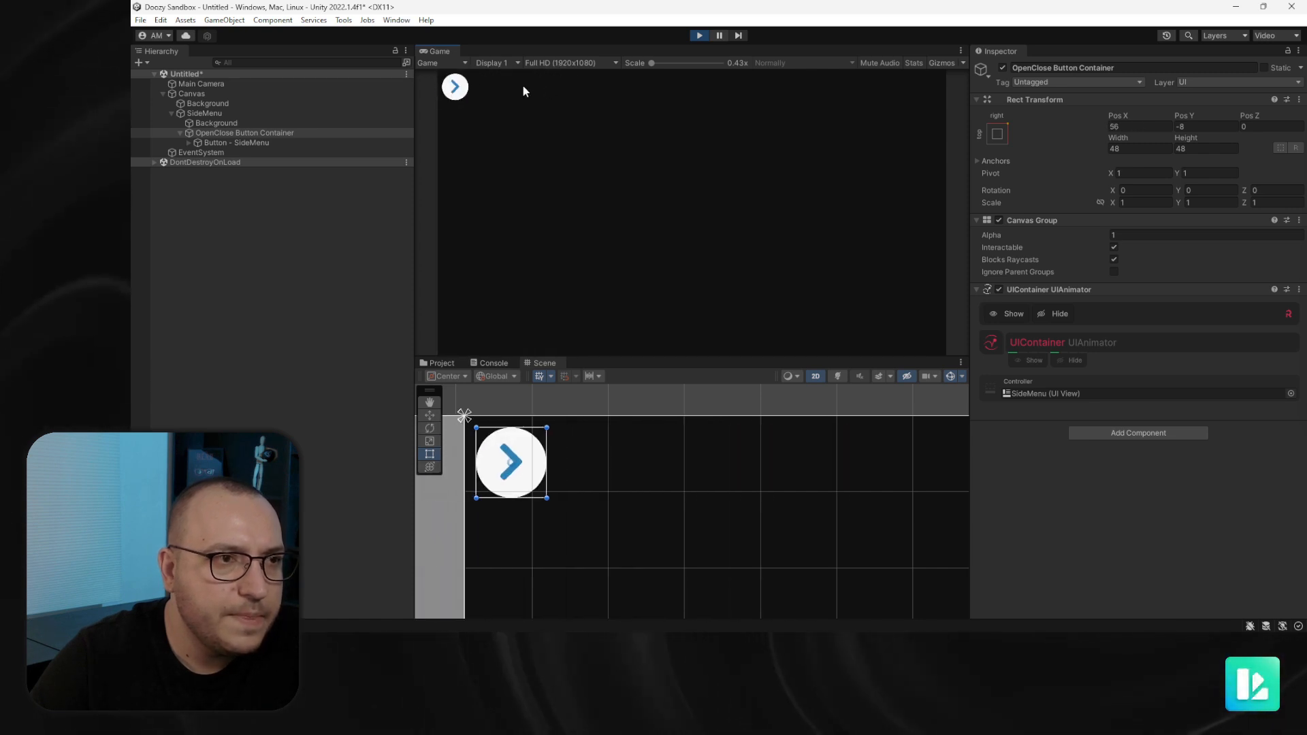
pyautogui.click(467, 87)
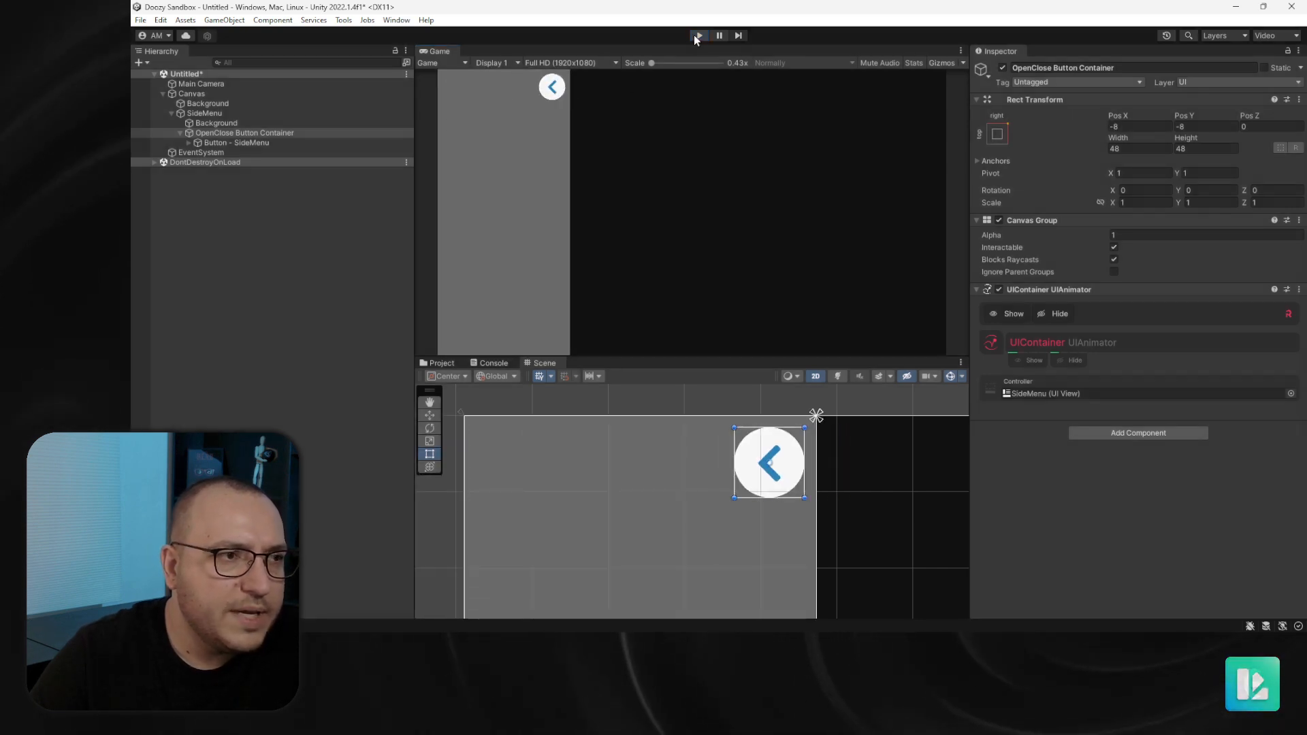
pyautogui.hotkey('ctrl', 'p')
# Add a Demo category with the view name SideMenu to the Views Database from the SideMenu object's UIView
pyautogui.click(277, 116)
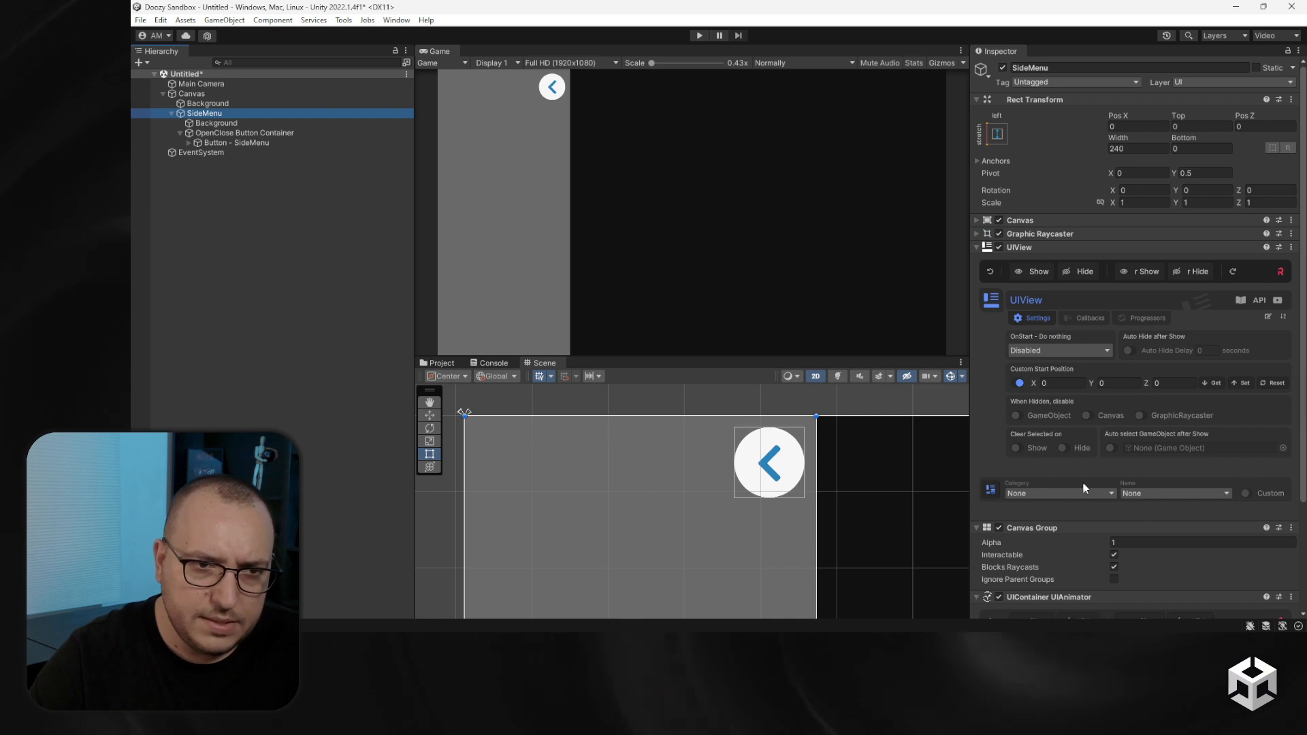
pyautogui.click(991, 490)
pyautogui.click(648, 273)
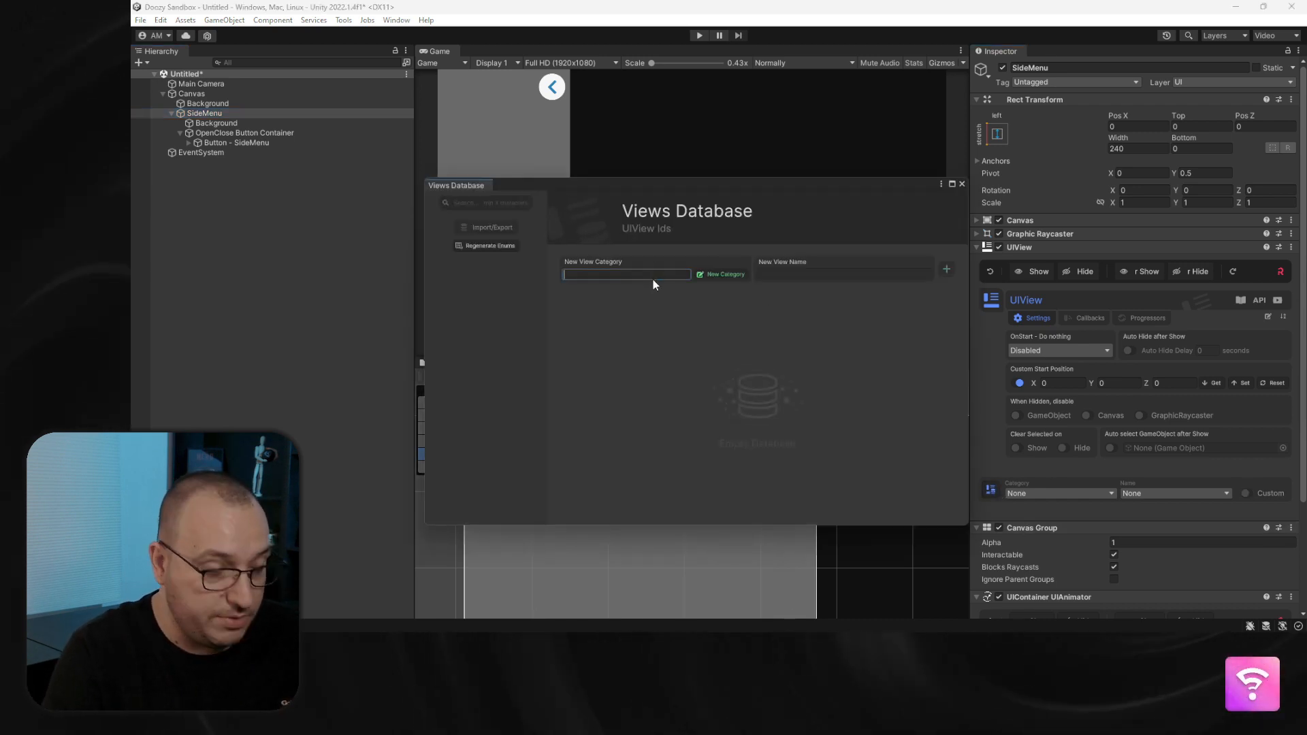
pyautogui.write('Demo')
pyautogui.press('Tab')
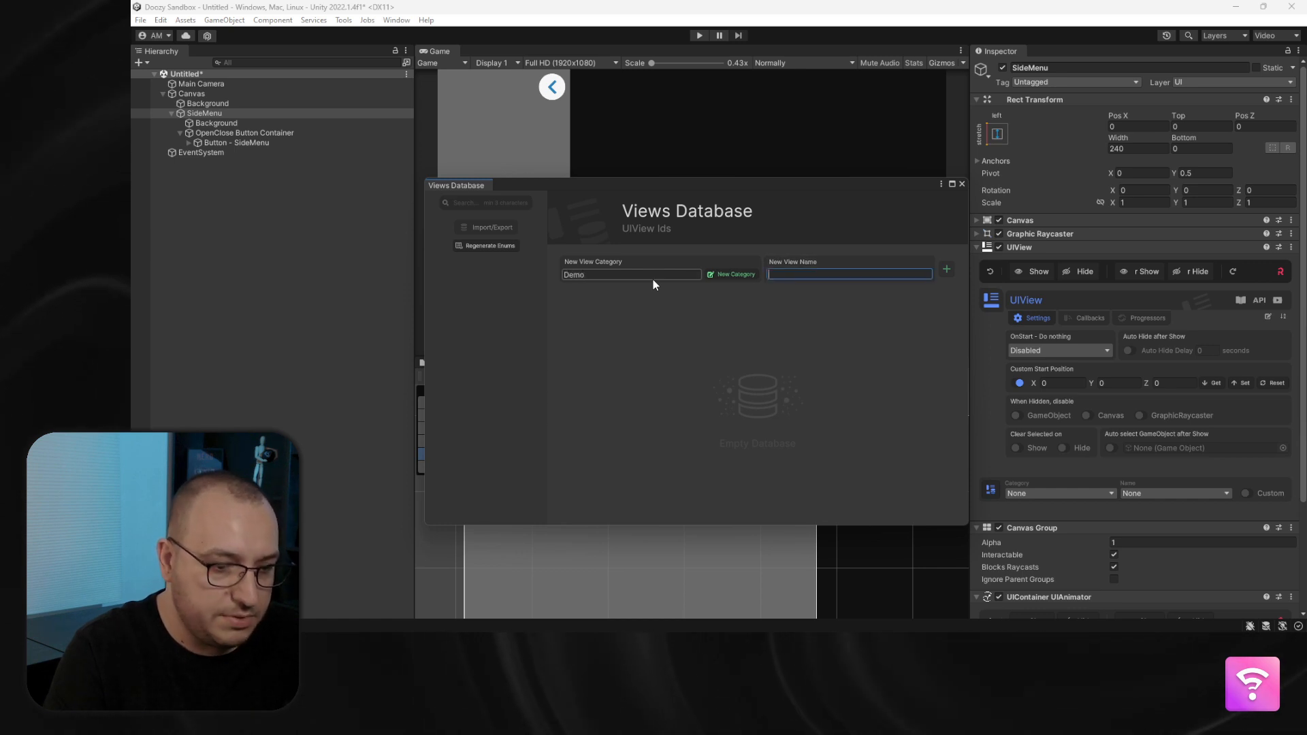
pyautogui.write('SideMenu')
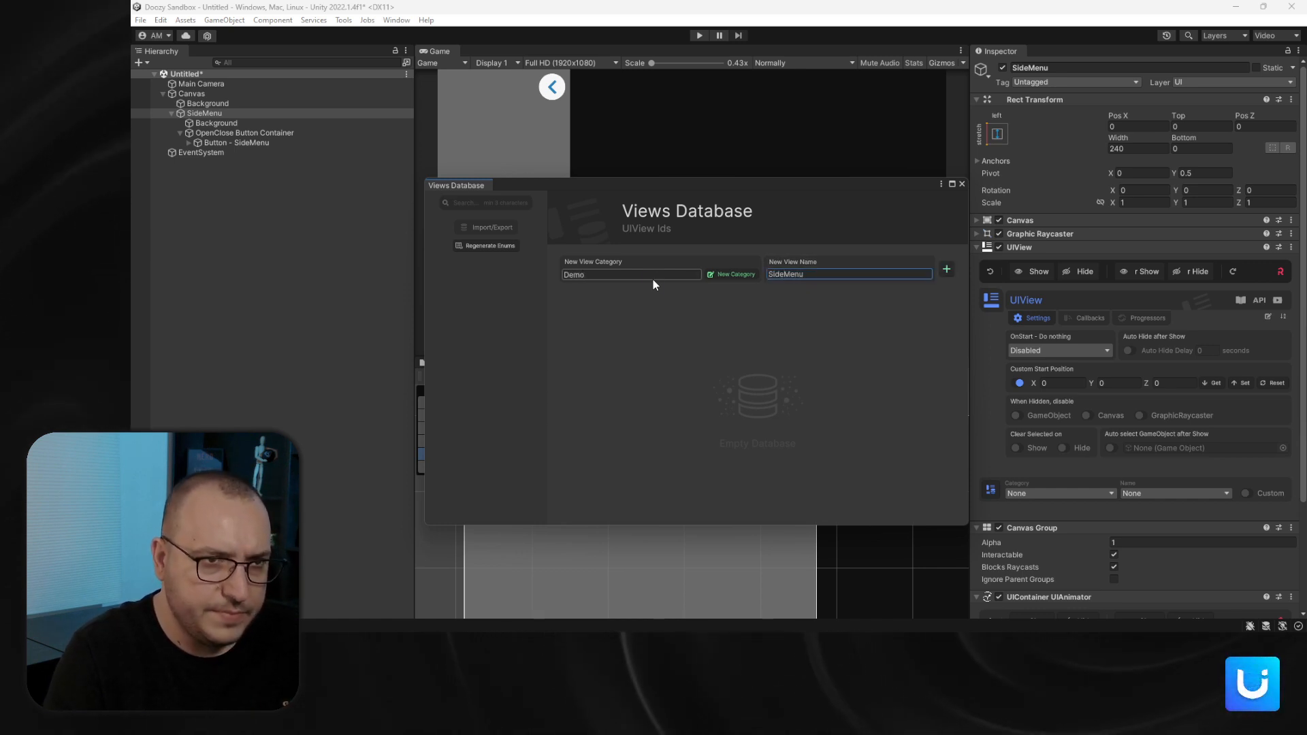
pyautogui.press('Return')
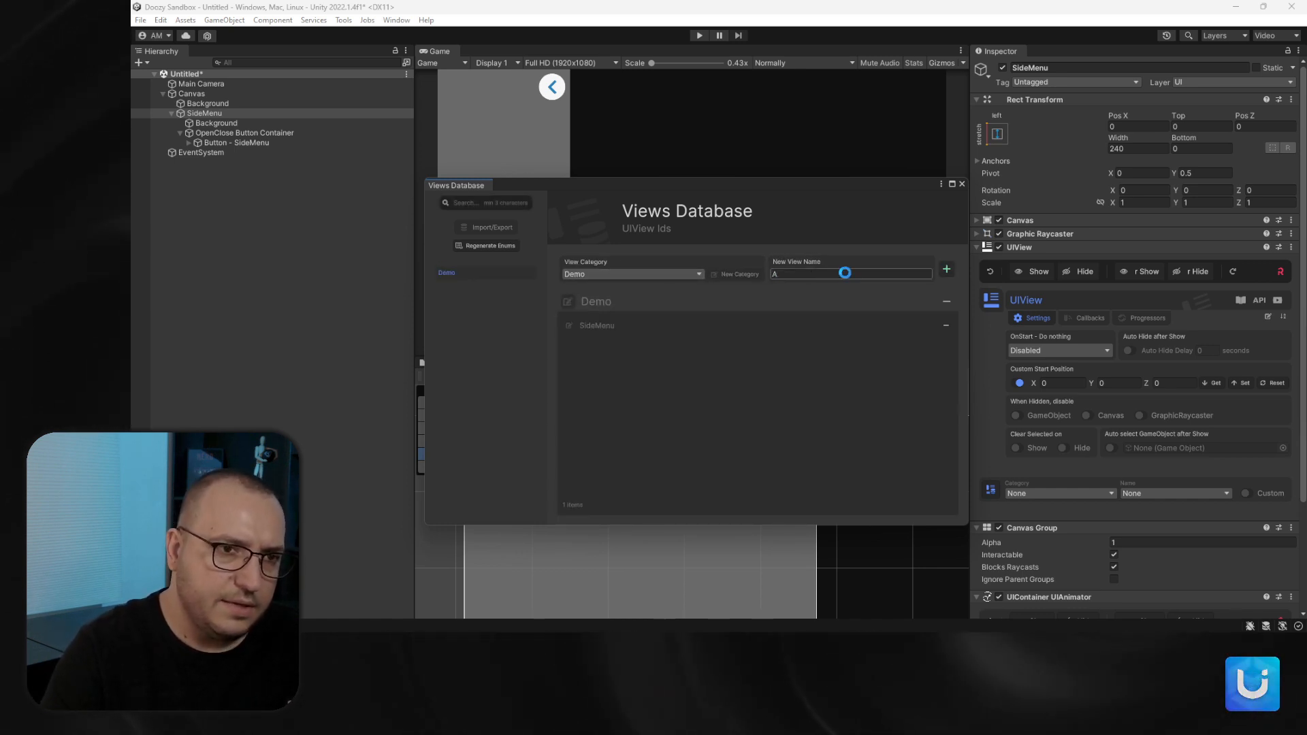
# Add the view names A and B to the Demo category and close the Views Database
pyautogui.write('A')
pyautogui.press('Return')
pyautogui.write('B')
pyautogui.press('Return')
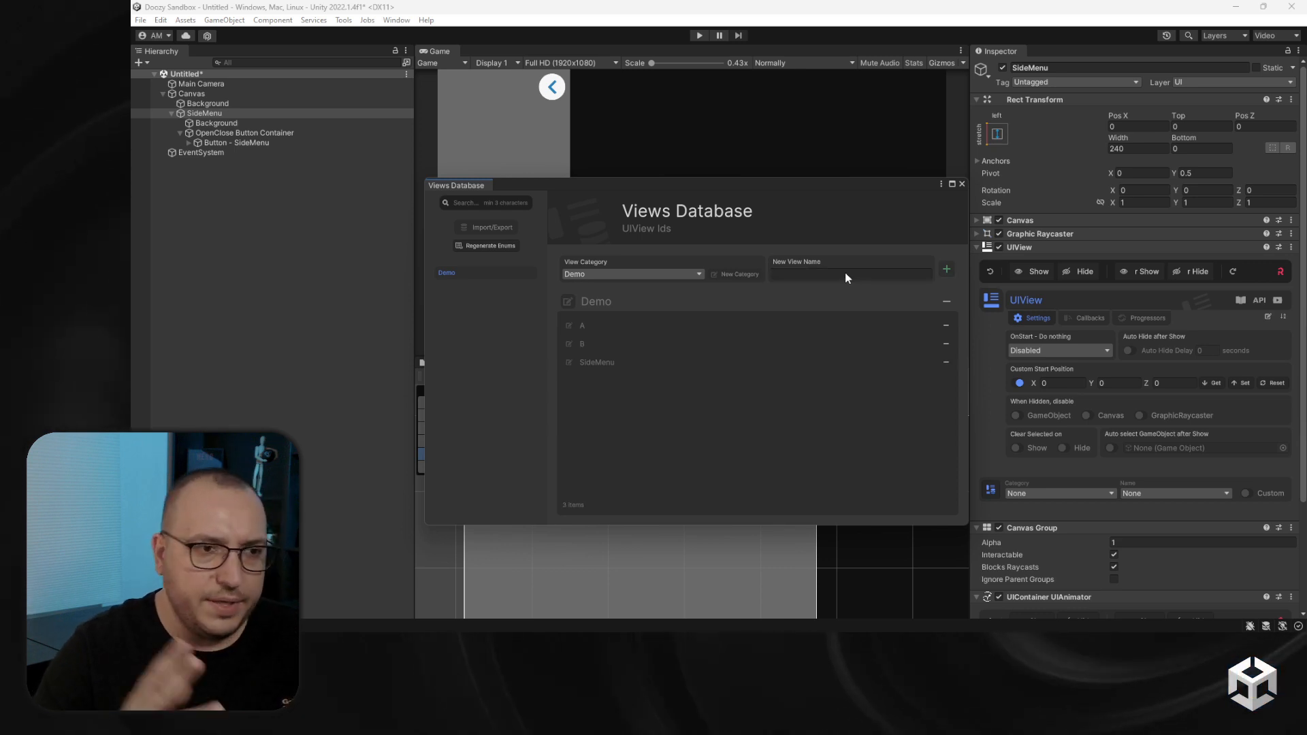
pyautogui.click(962, 184)
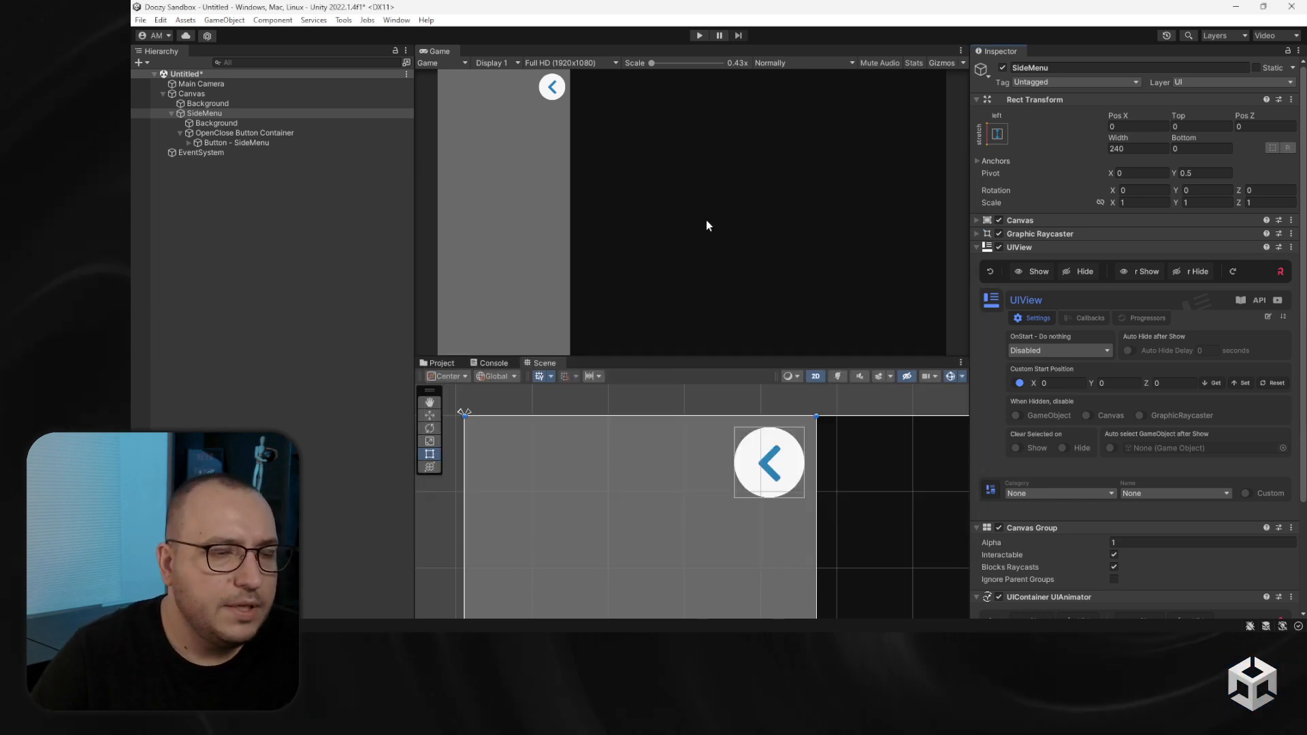
# Assign the Demo category and SideMenu name to the UIView, and rename its object to match the ID
pyautogui.click(1038, 508)
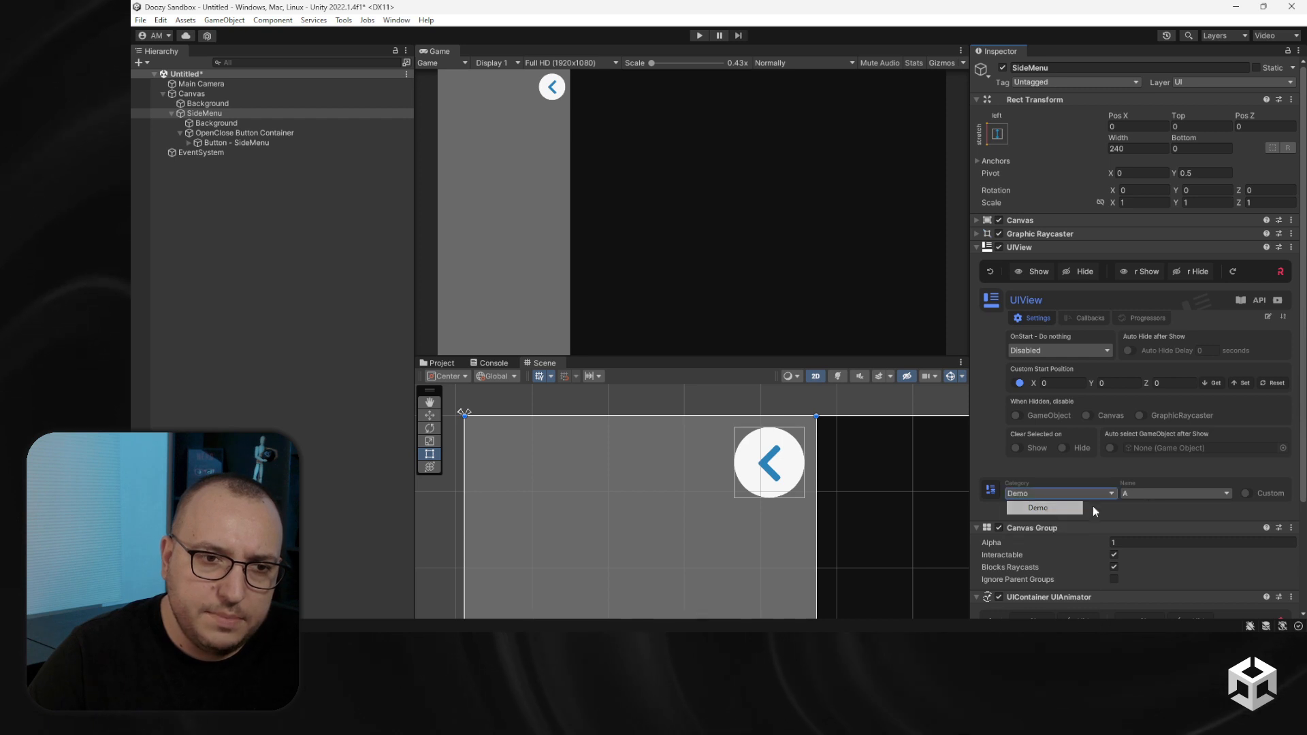
pyautogui.click(1164, 537)
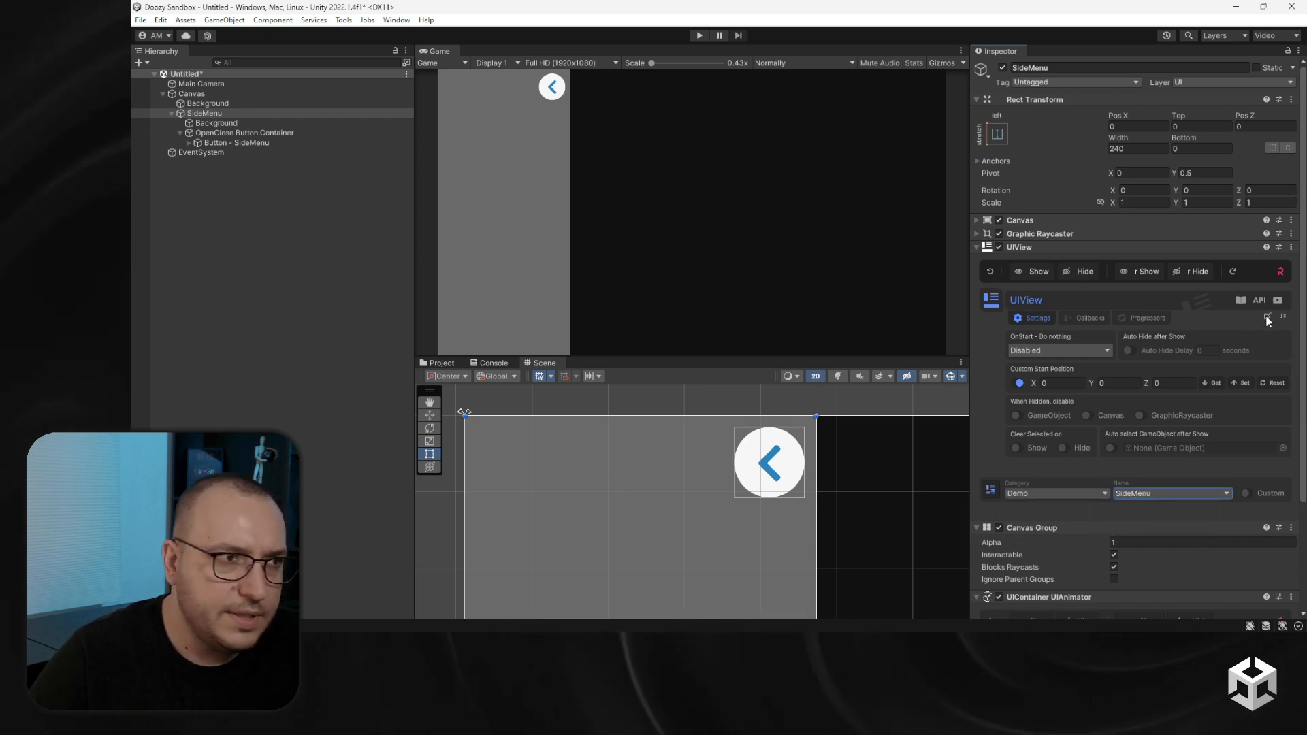
pyautogui.click(1266, 318)
# Dock the Scene view beside the Game view, enlarge it, and frame the whole canvas
pyautogui.click(171, 113)
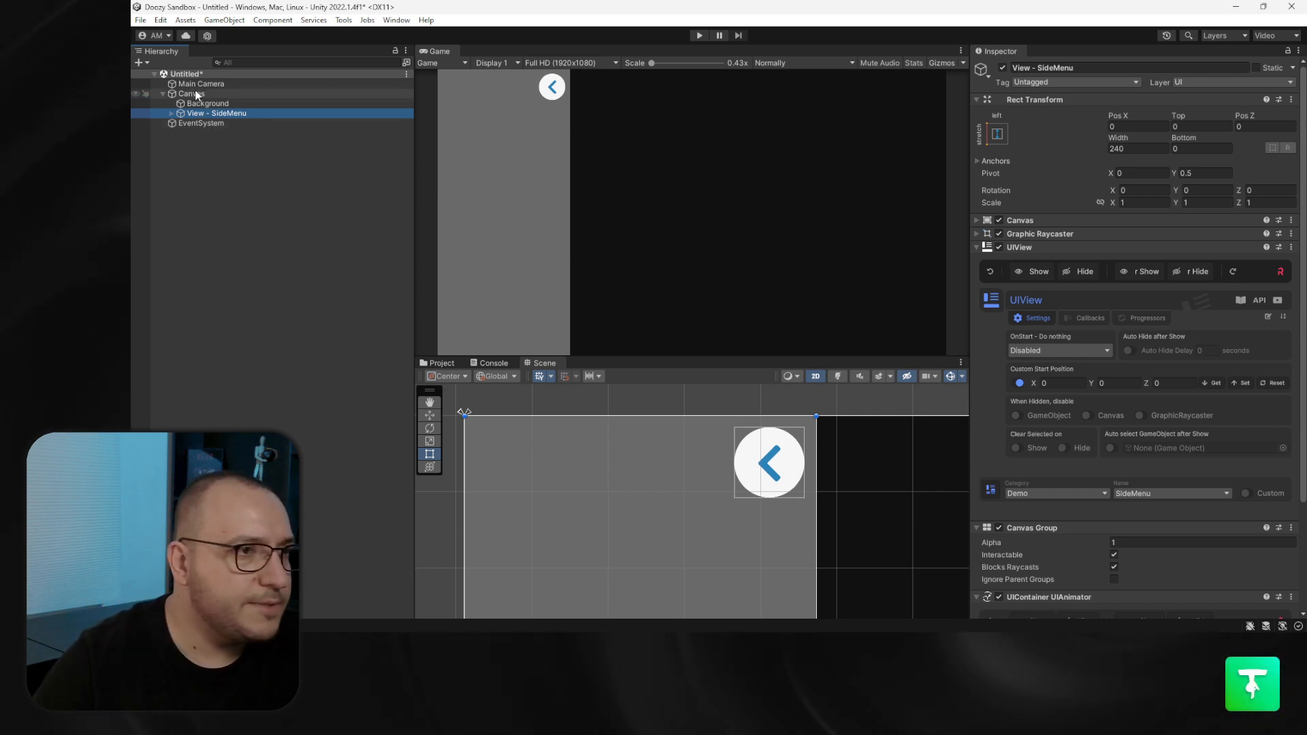
pyautogui.click(171, 113)
pyautogui.click(186, 133)
pyautogui.click(211, 123)
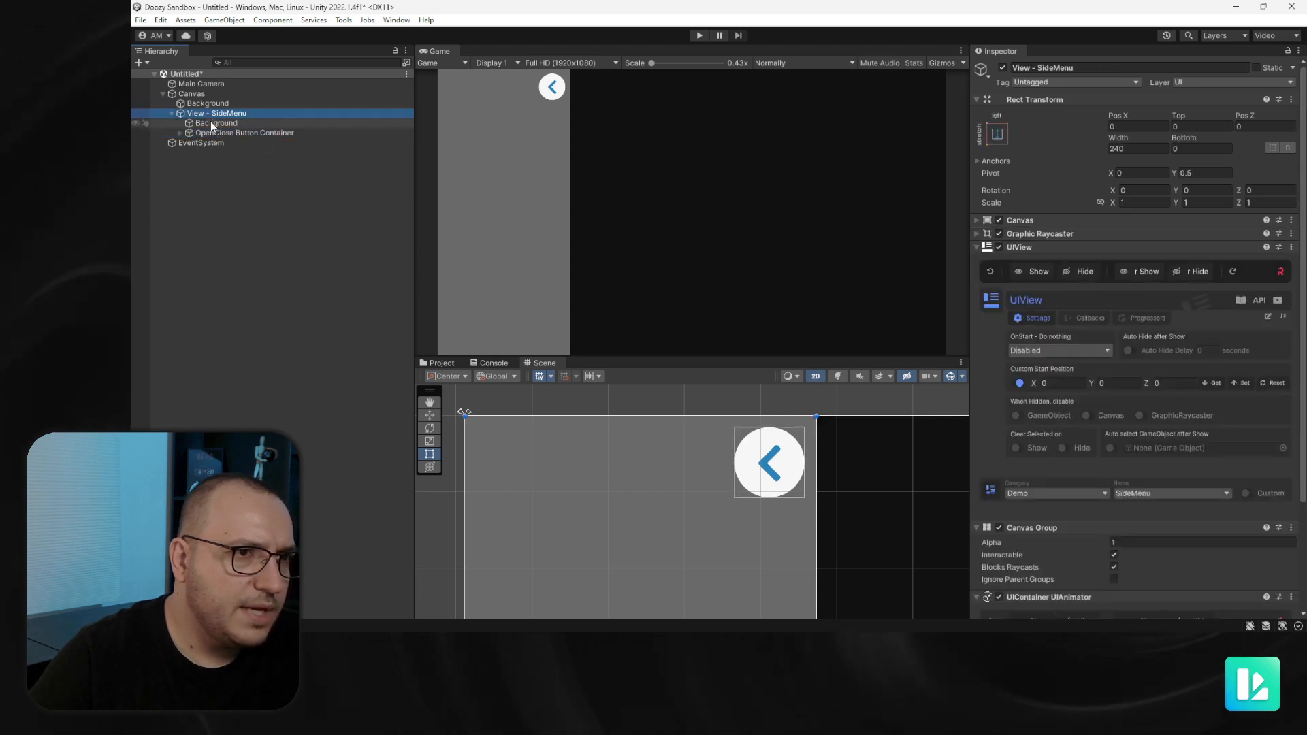
pyautogui.scroll(-5, 611, 442)
pyautogui.moveTo(545, 363); pyautogui.dragTo(522, 58)
pyautogui.scroll(2, 612, 207)
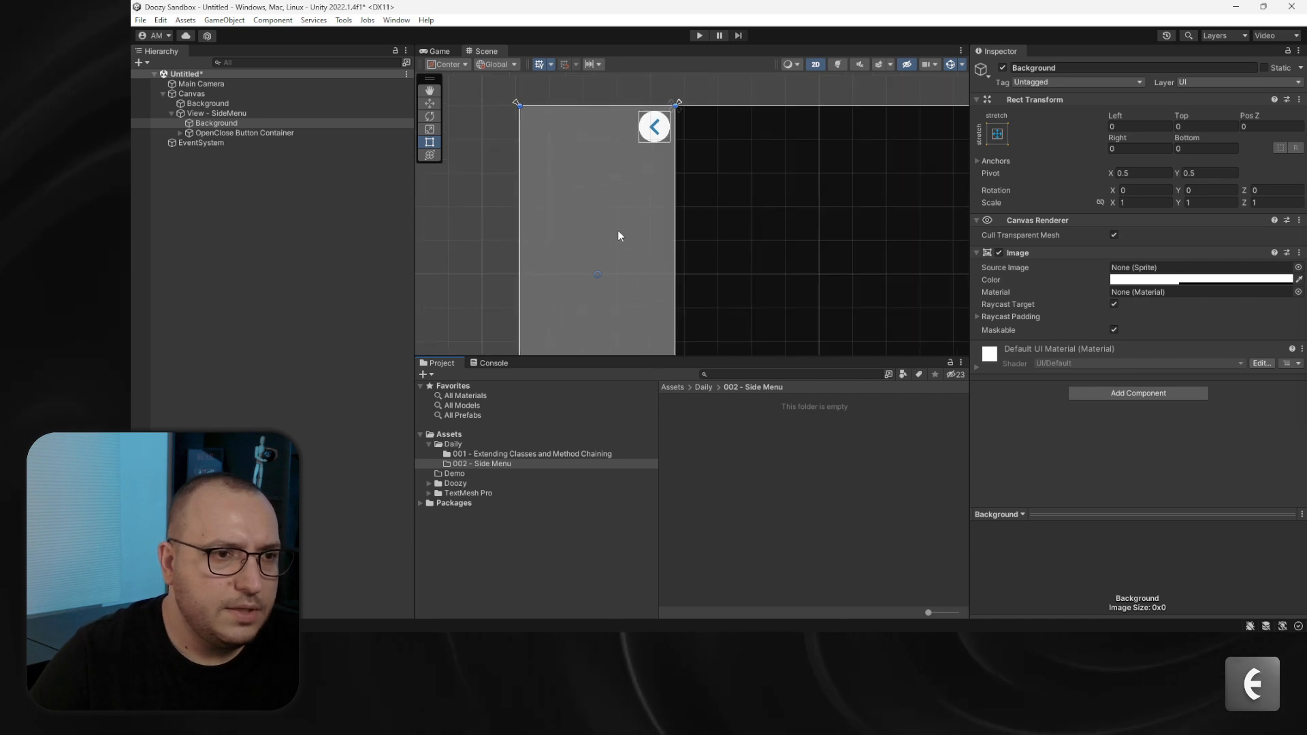
pyautogui.moveTo(627, 362); pyautogui.dragTo(627, 439)
pyautogui.scroll(-6, 681, 261)
pyautogui.scroll(3, 678, 257)
pyautogui.moveTo(706, 291); pyautogui.dragTo(670, 266, button='middle')
pyautogui.click(239, 134)
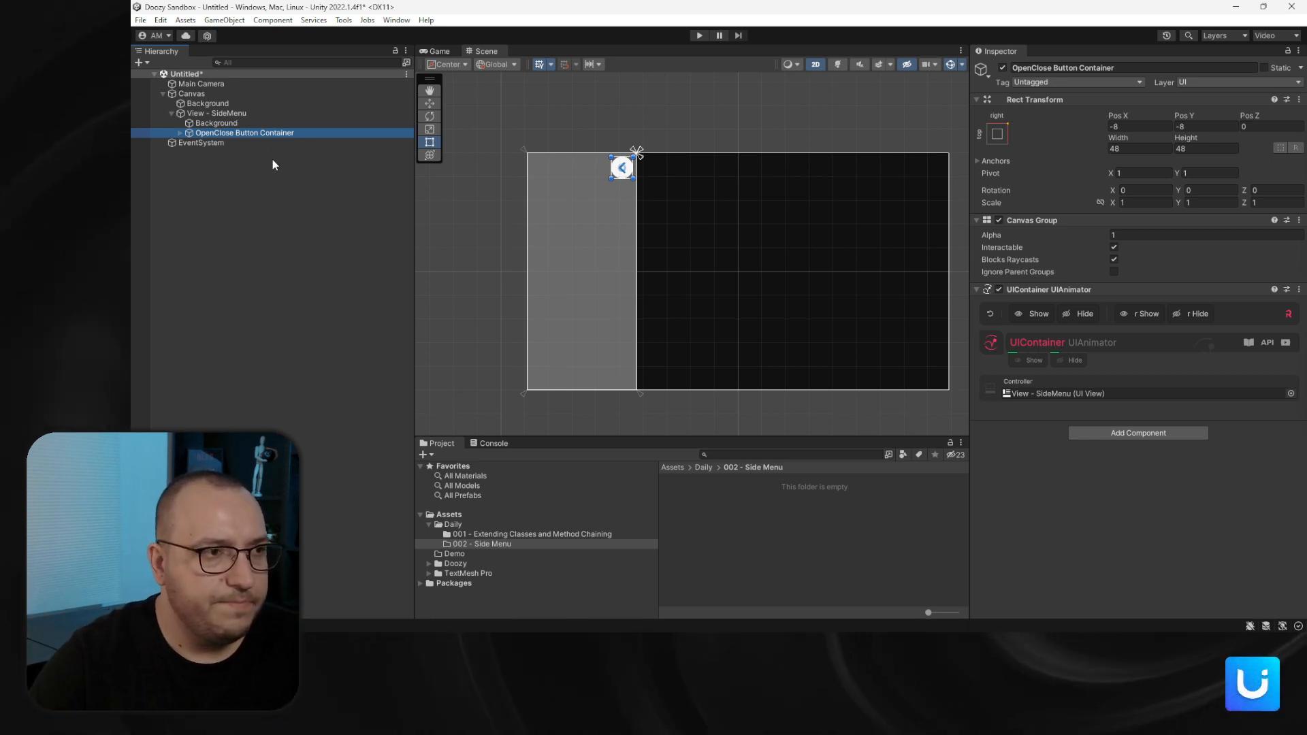
# Create a UI Scroll View as a child of View - SideMenu
pyautogui.rightClick(202, 114)
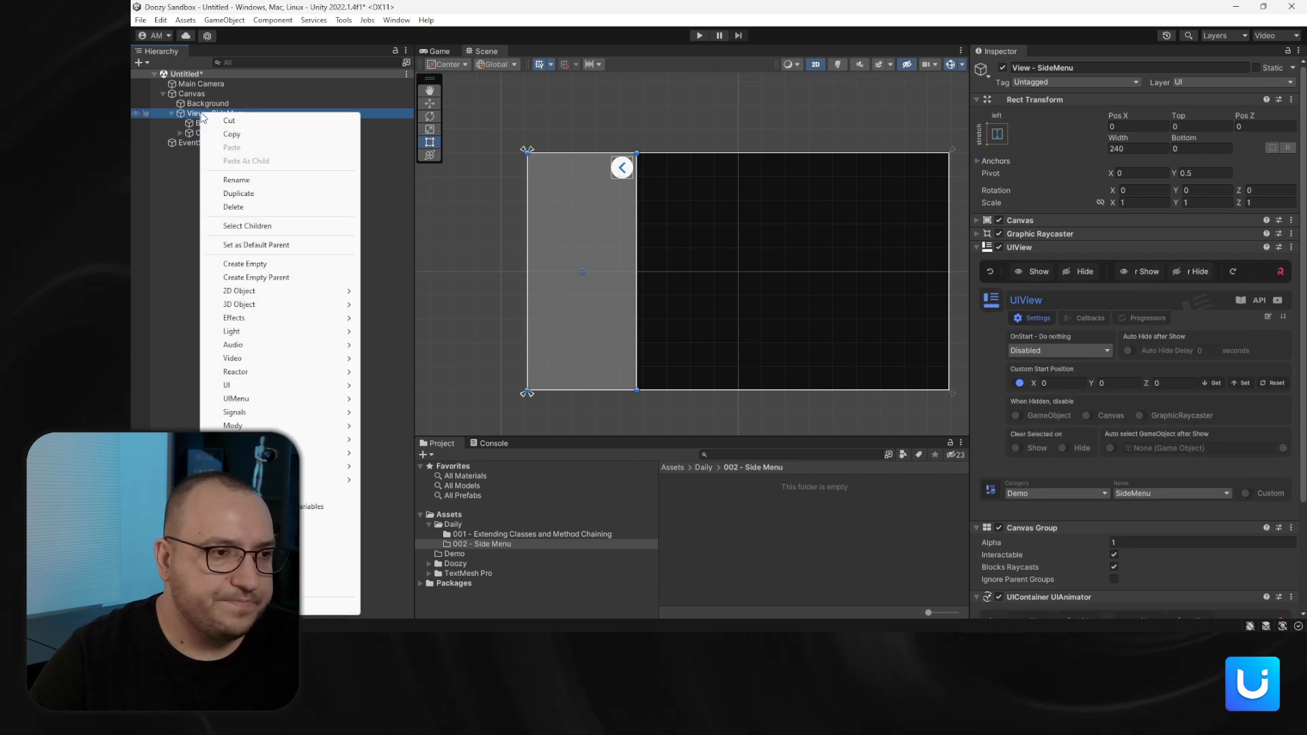
pyautogui.moveTo(309, 383)
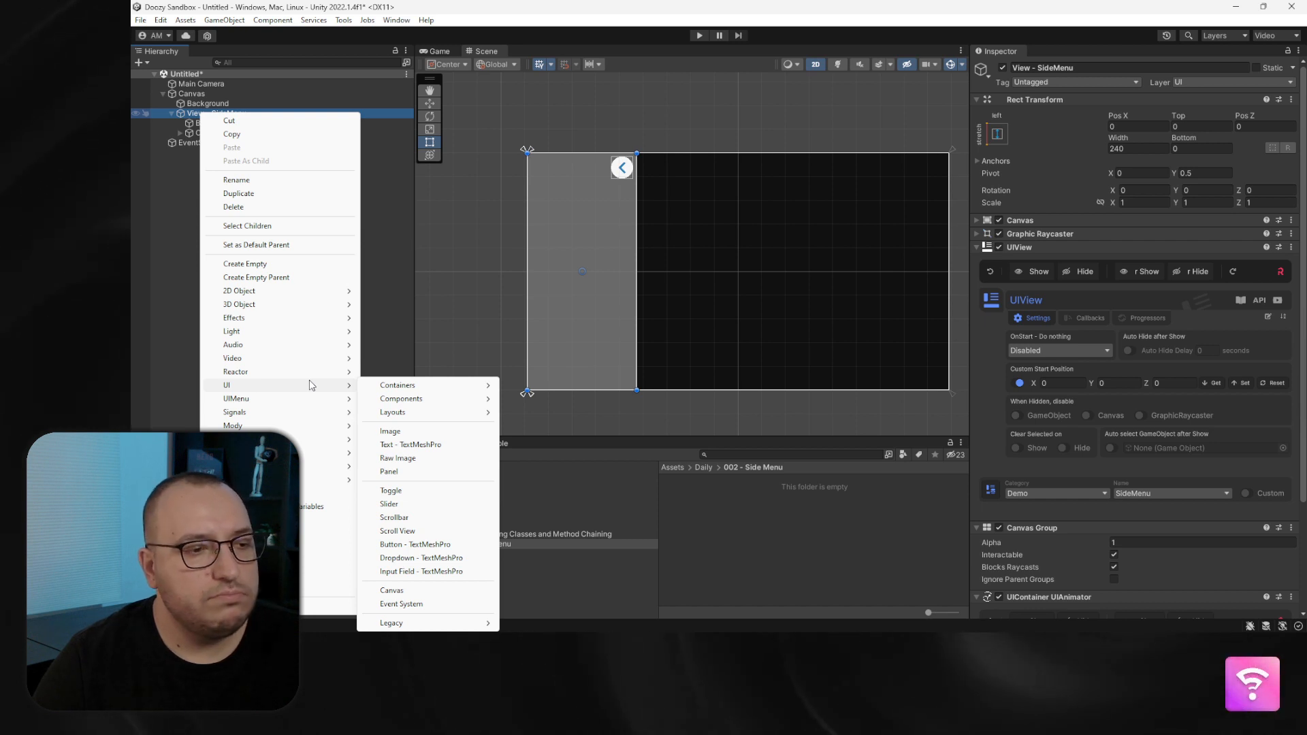
pyautogui.click(398, 531)
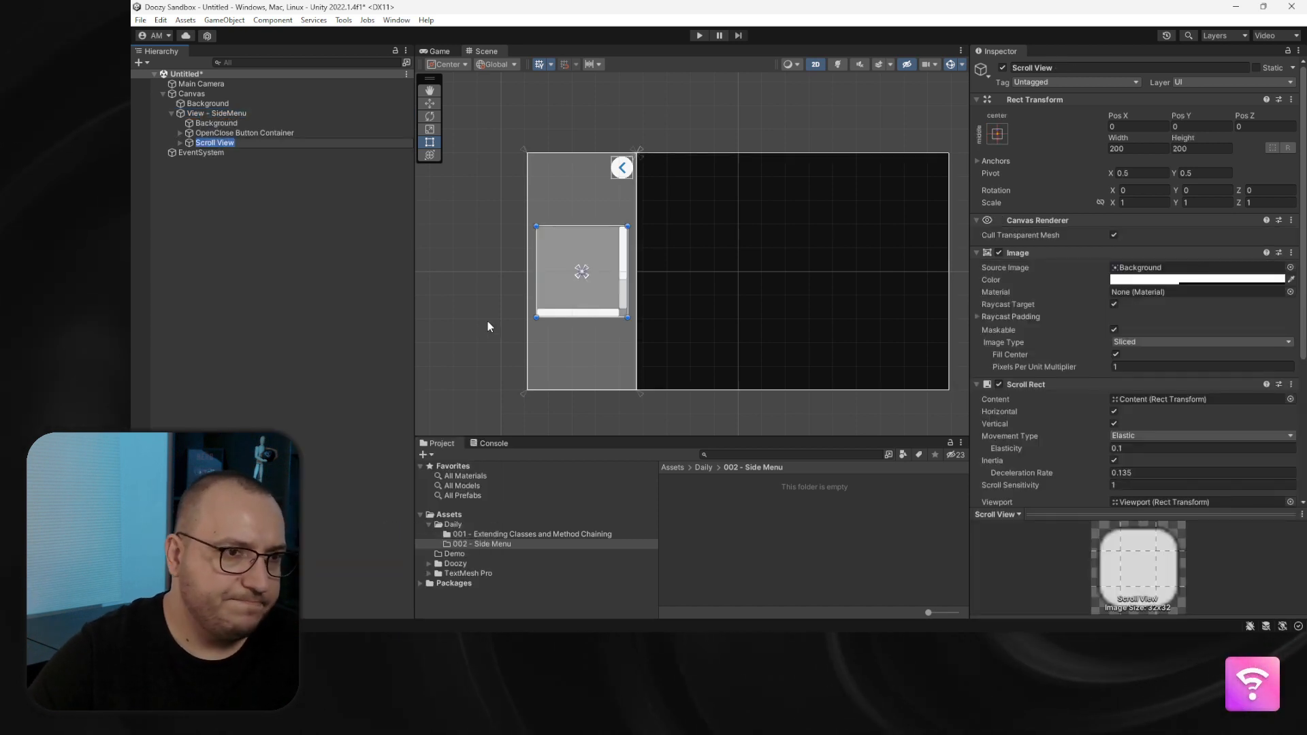
pyautogui.click(255, 155)
pyautogui.click(230, 143)
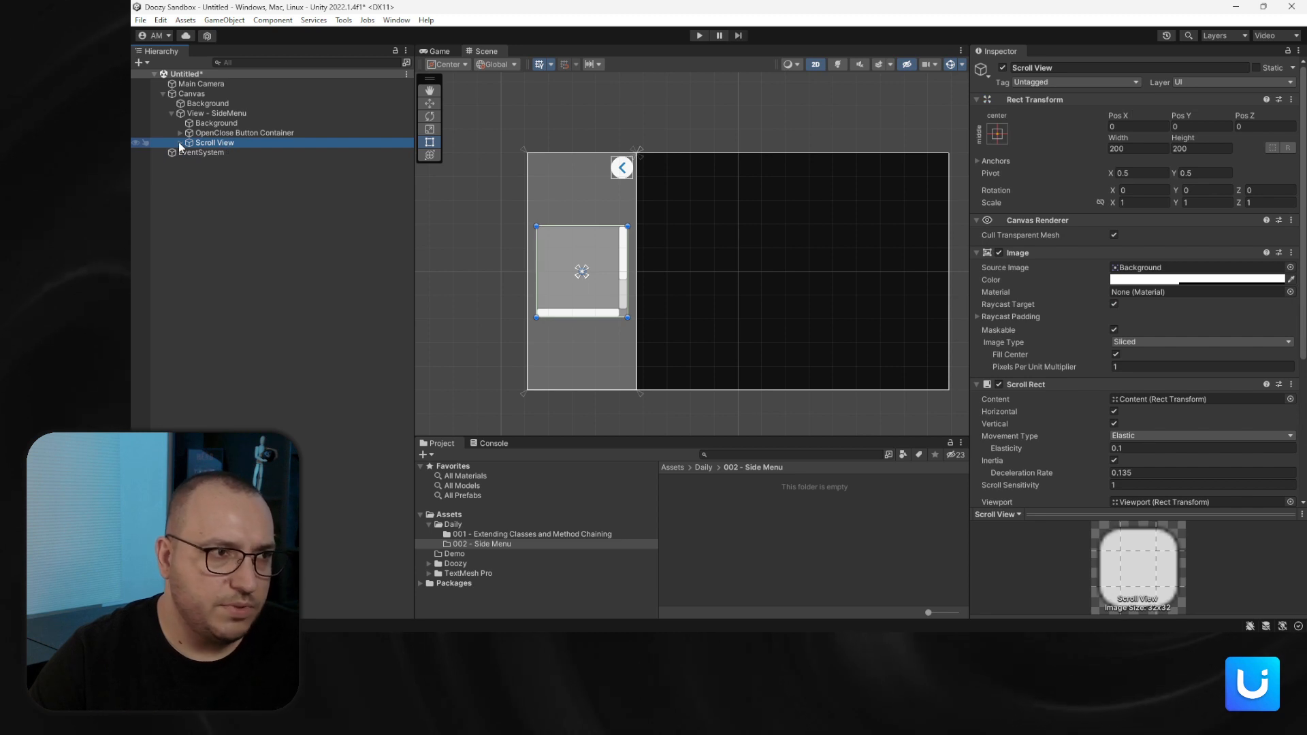
# Expand the new Scroll View in the hierarchy and rename it Buttons ScrollView
pyautogui.click(180, 143)
pyautogui.click(215, 144)
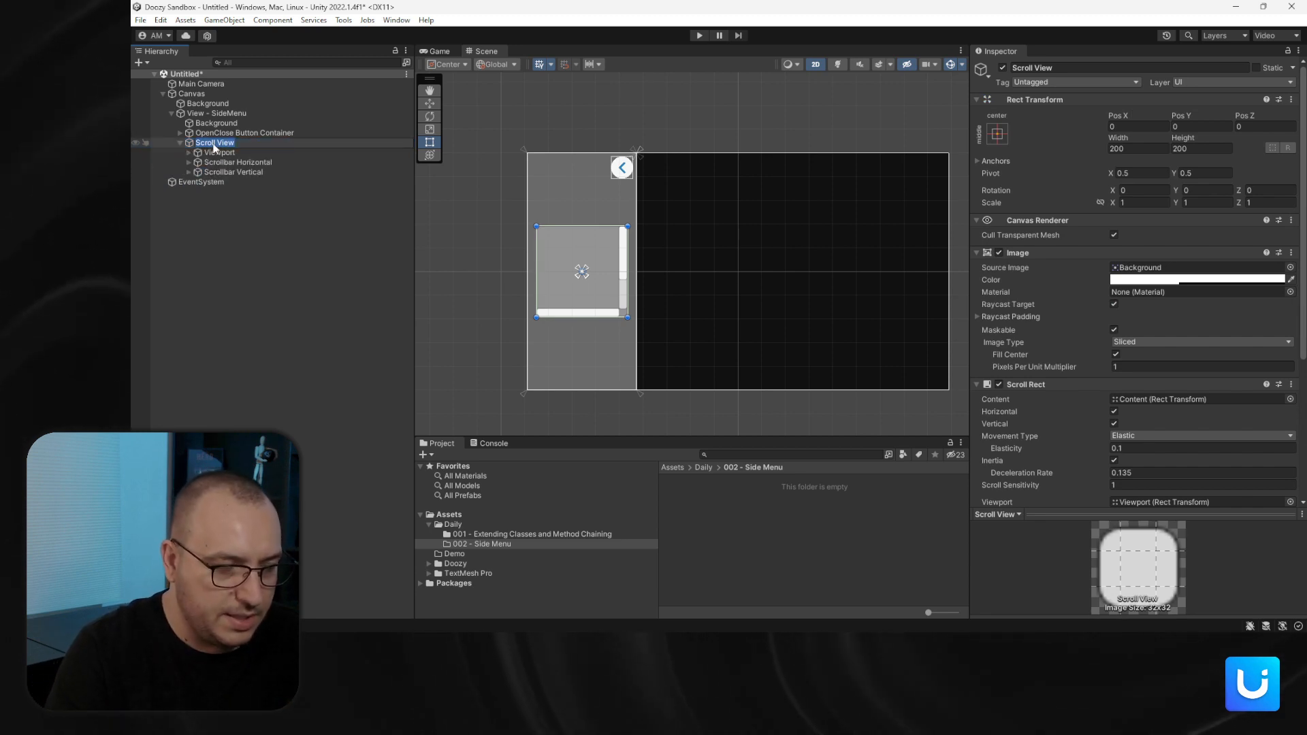
pyautogui.write('But')
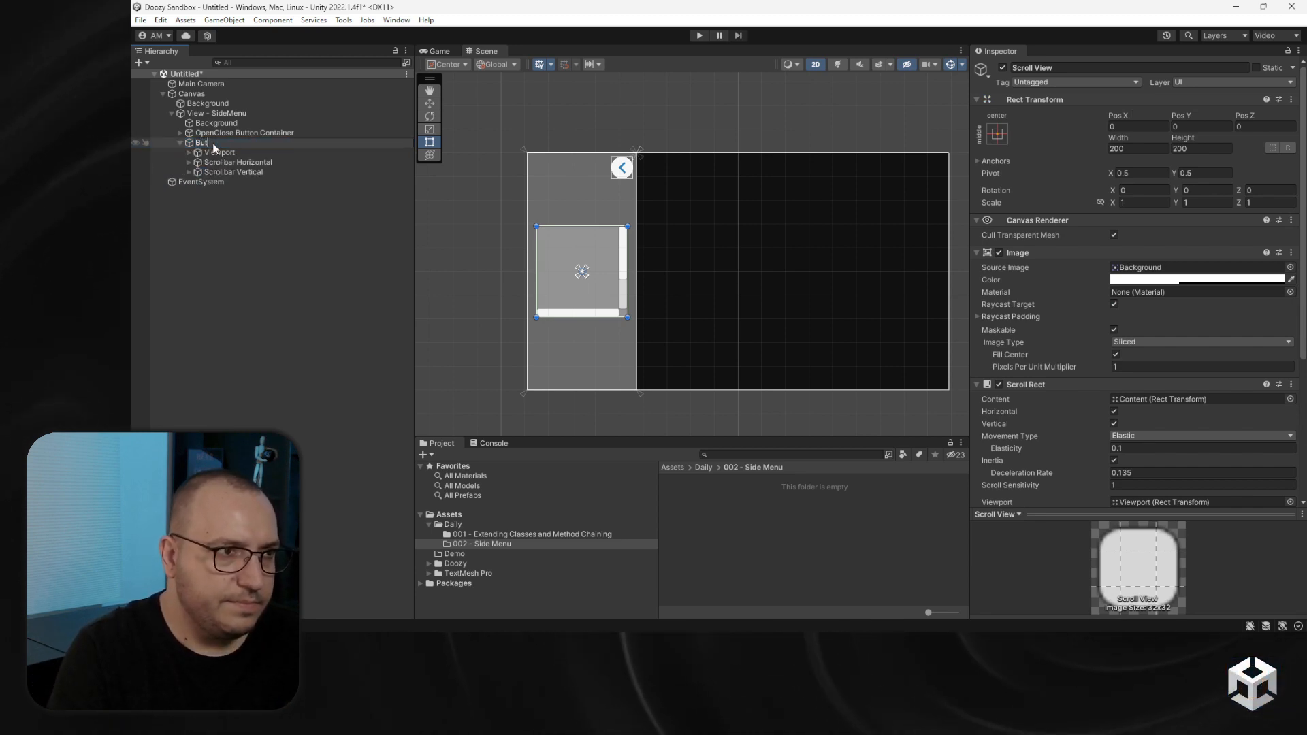
pyautogui.write('tons')
pyautogui.press('Return')
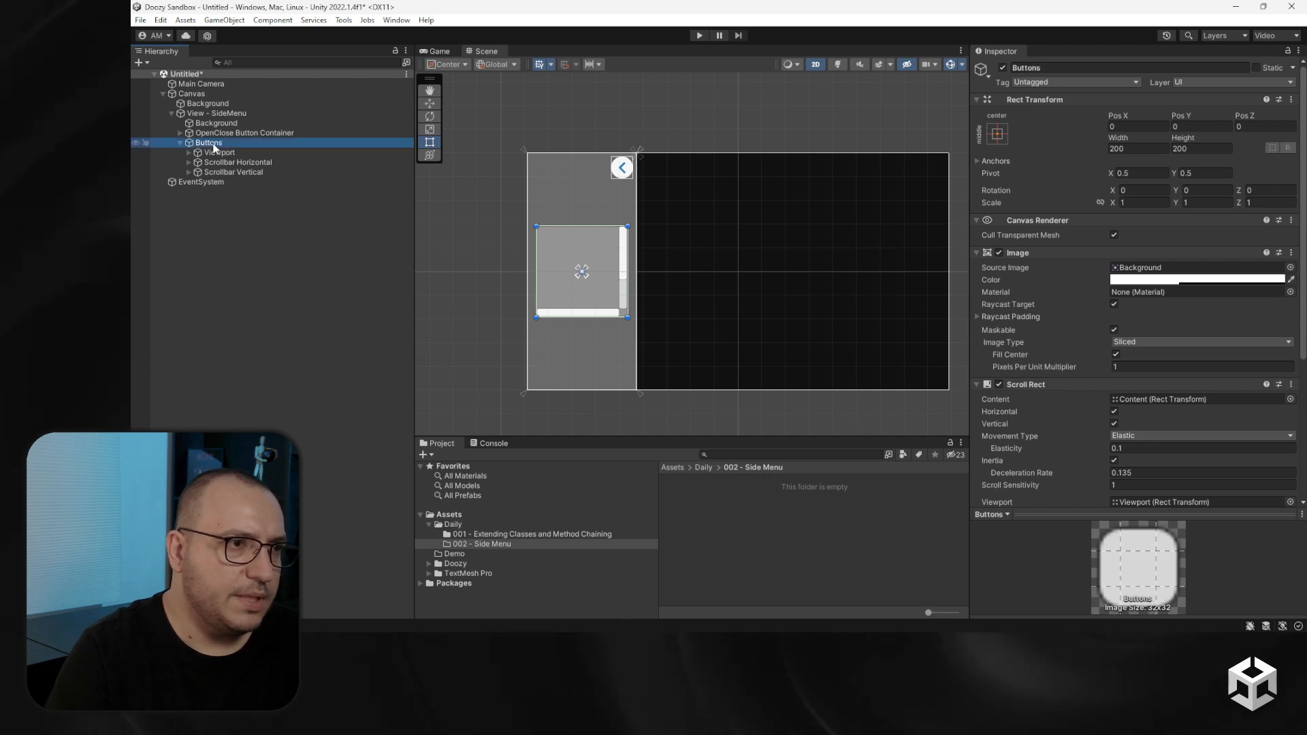
pyautogui.click(256, 142)
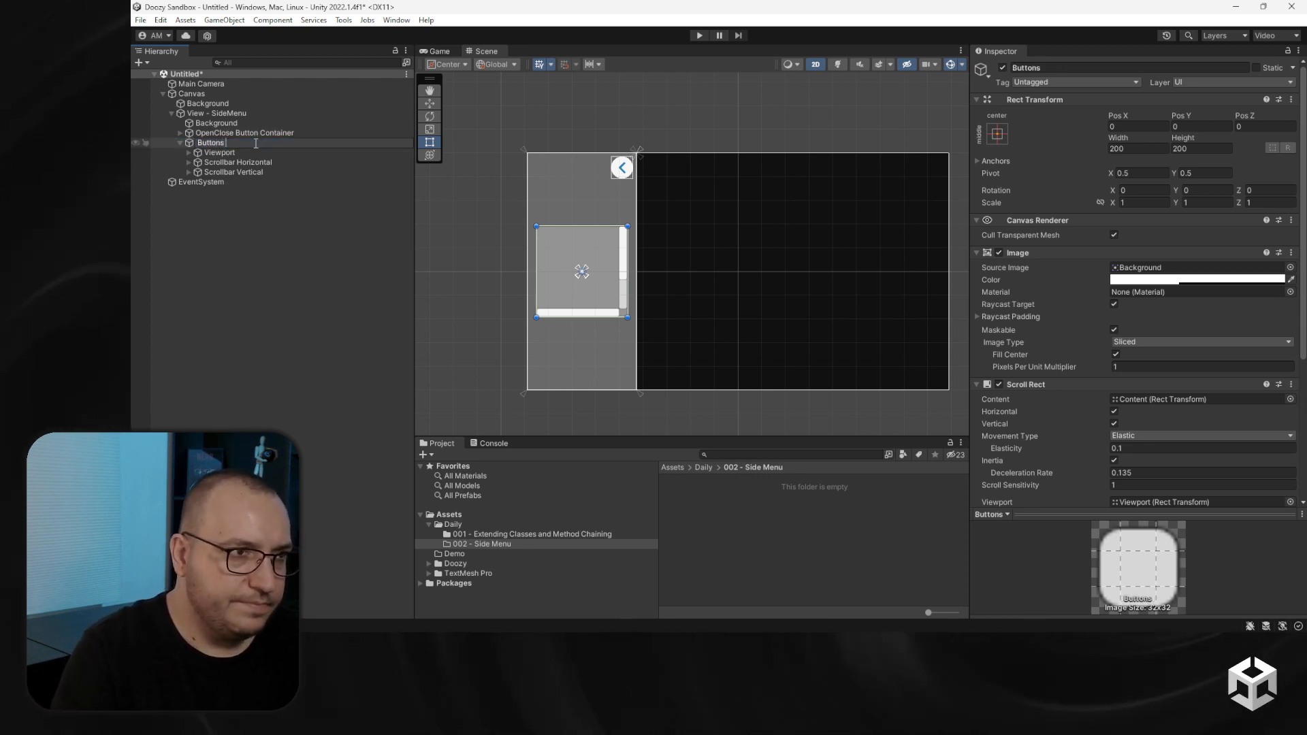
pyautogui.write('S')
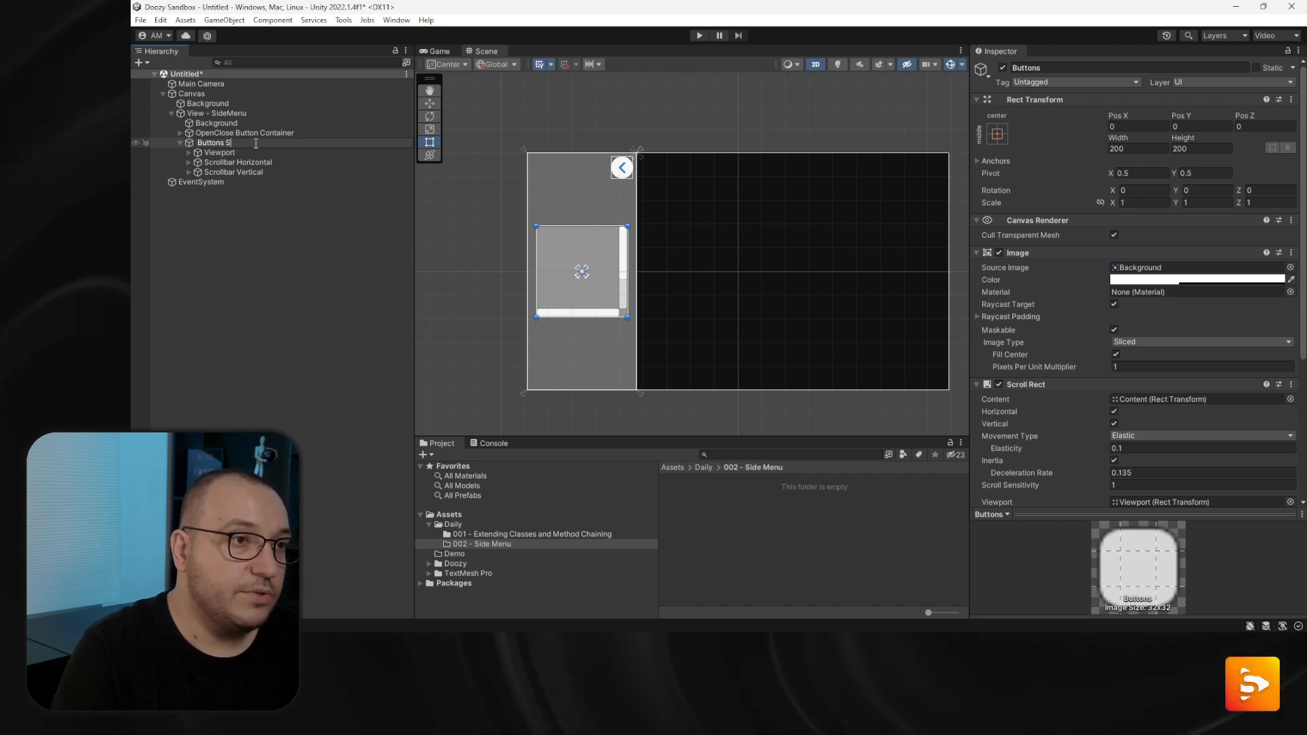
pyautogui.write('crollView')
pyautogui.press('Return')
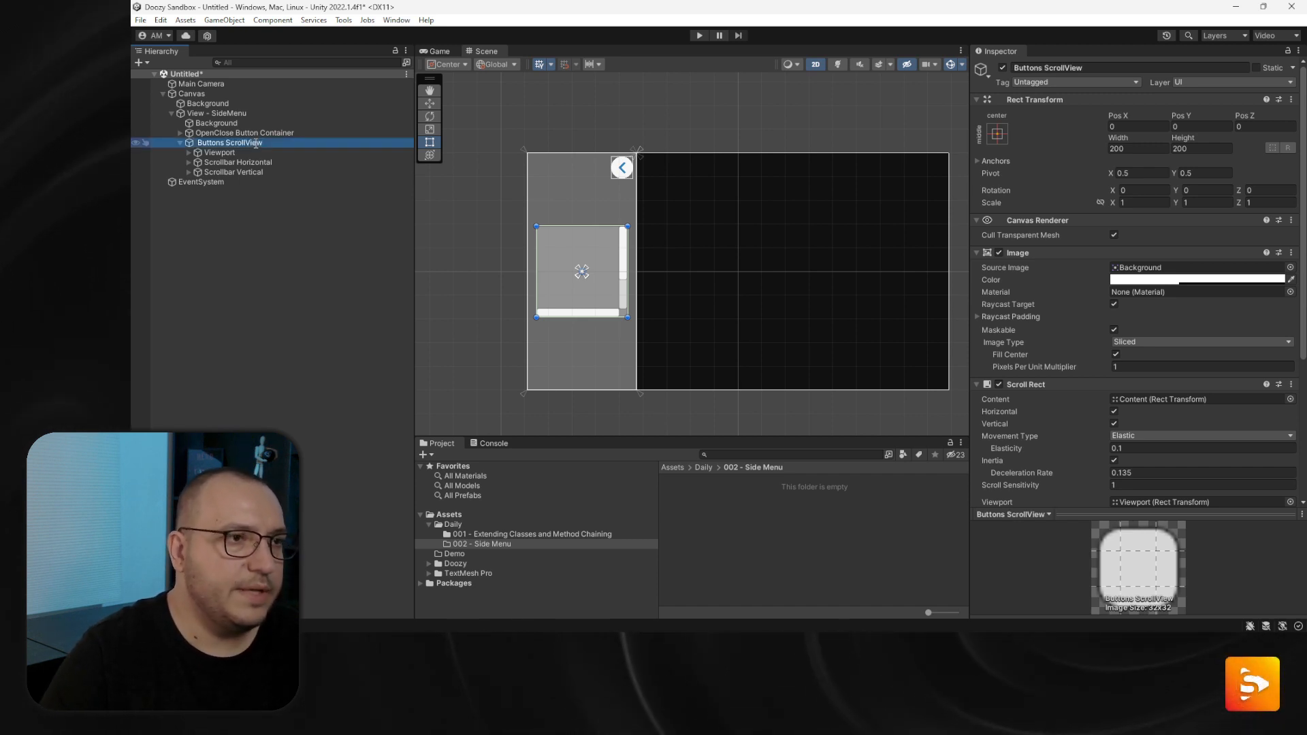
# Delete the Scrollbar Horizontal and Scrollbar Vertical objects from Buttons ScrollView
pyautogui.click(234, 164)
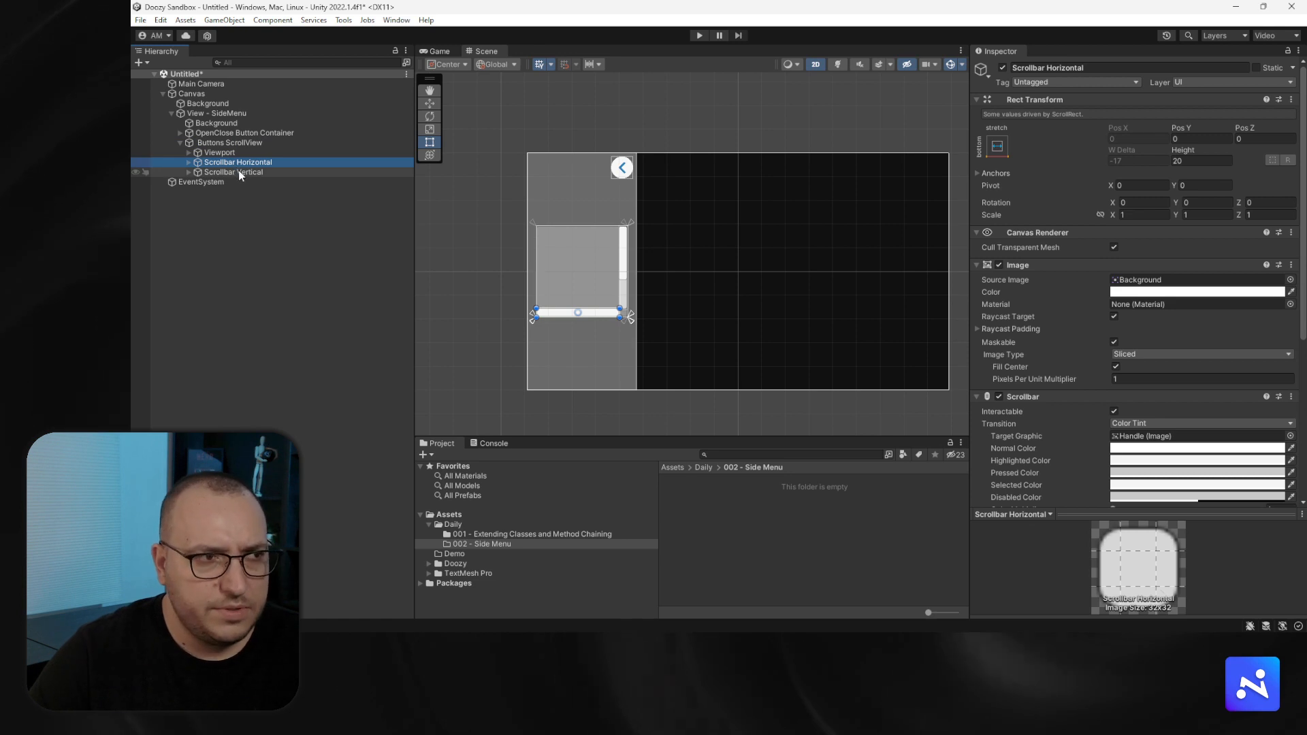
pyautogui.keyDown('shift'); pyautogui.click(238, 172); pyautogui.keyUp('shift')
pyautogui.press('Delete')
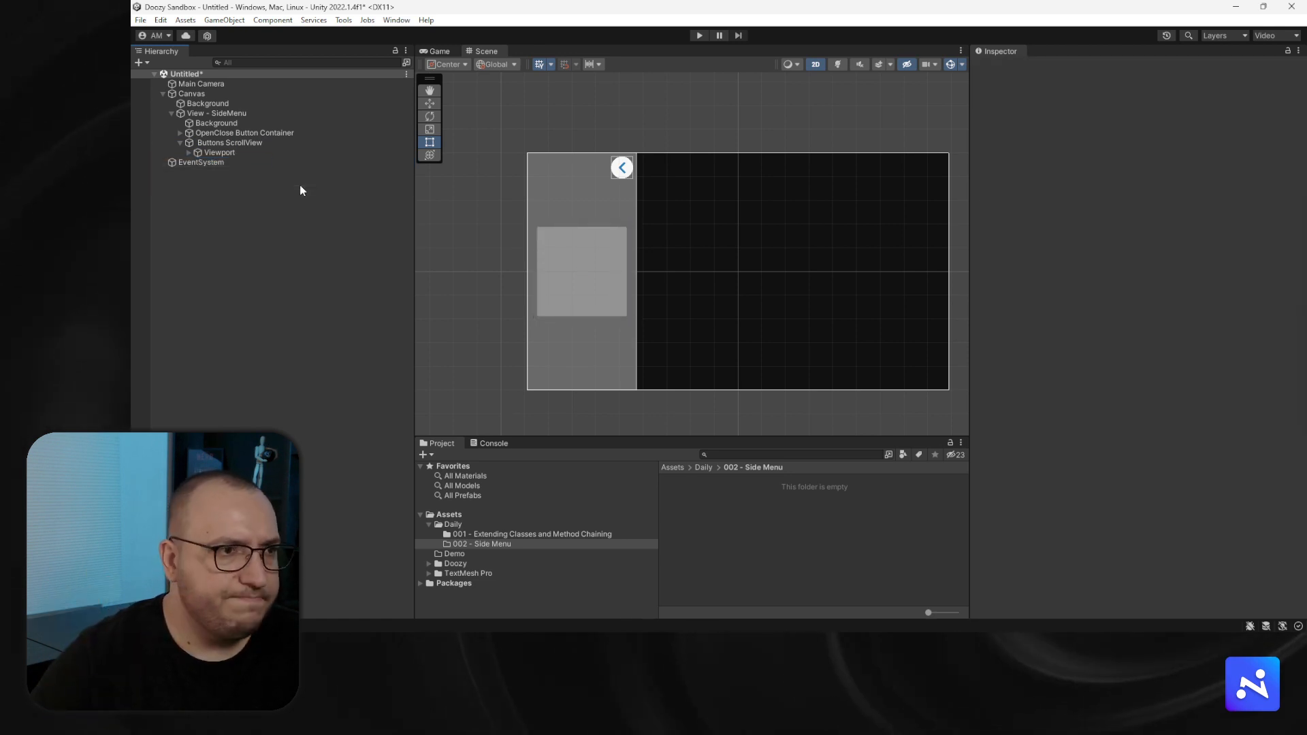
# Set the Viewport's Bottom offset to 0
pyautogui.click(189, 153)
pyautogui.click(190, 153)
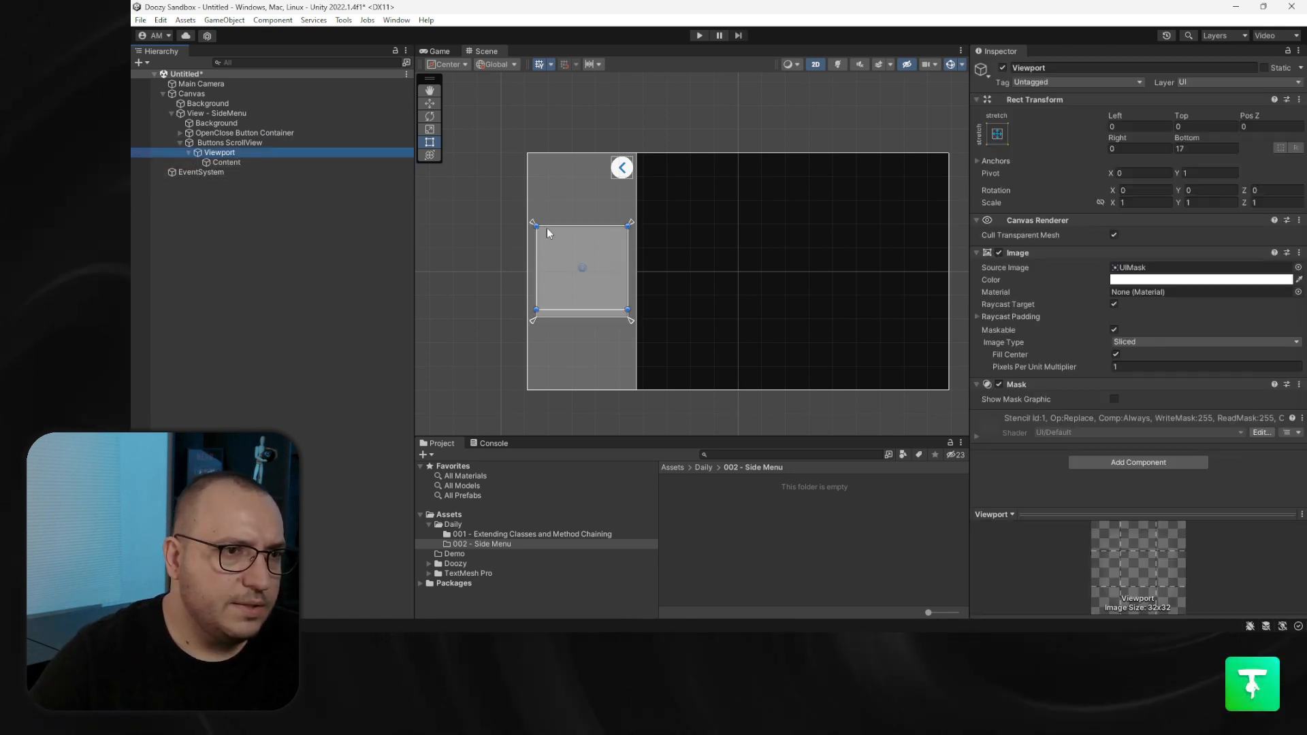
pyautogui.click(1202, 148)
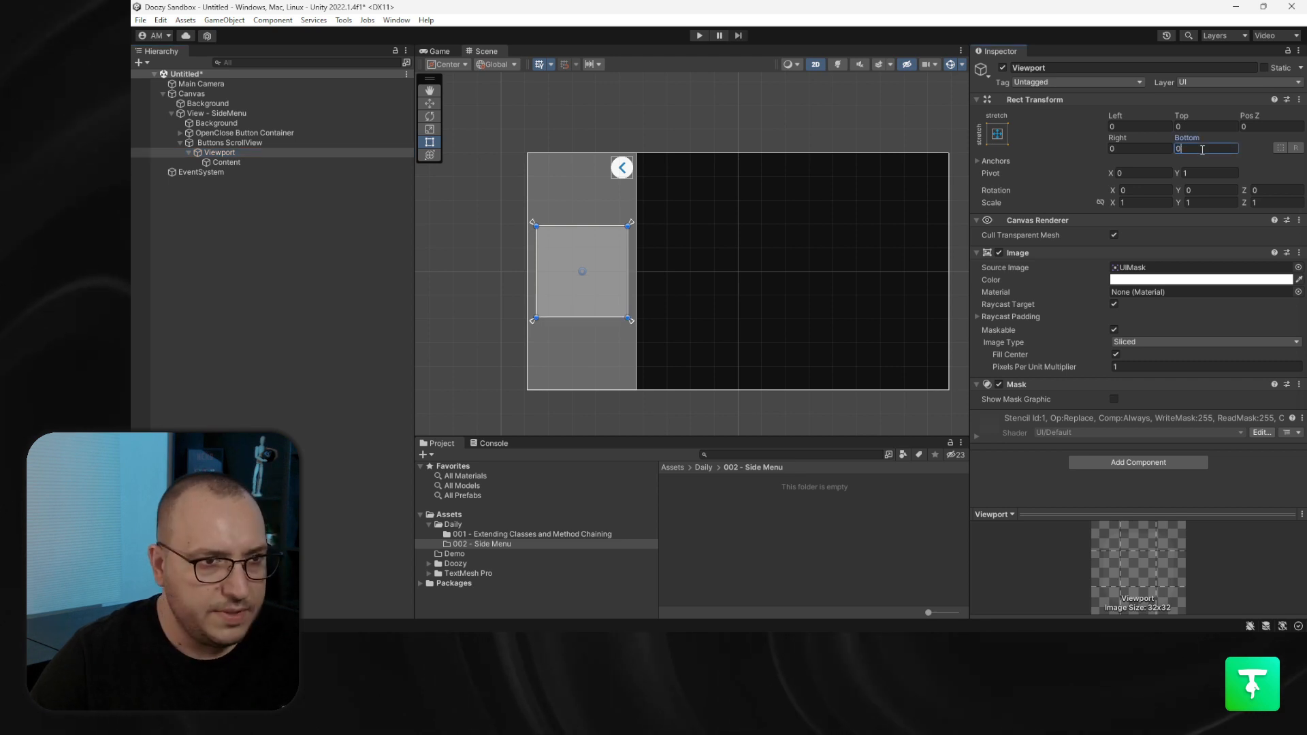
# Stretch Buttons ScrollView to fill the side menu in both directions and set its Top offset to 64
pyautogui.click(226, 162)
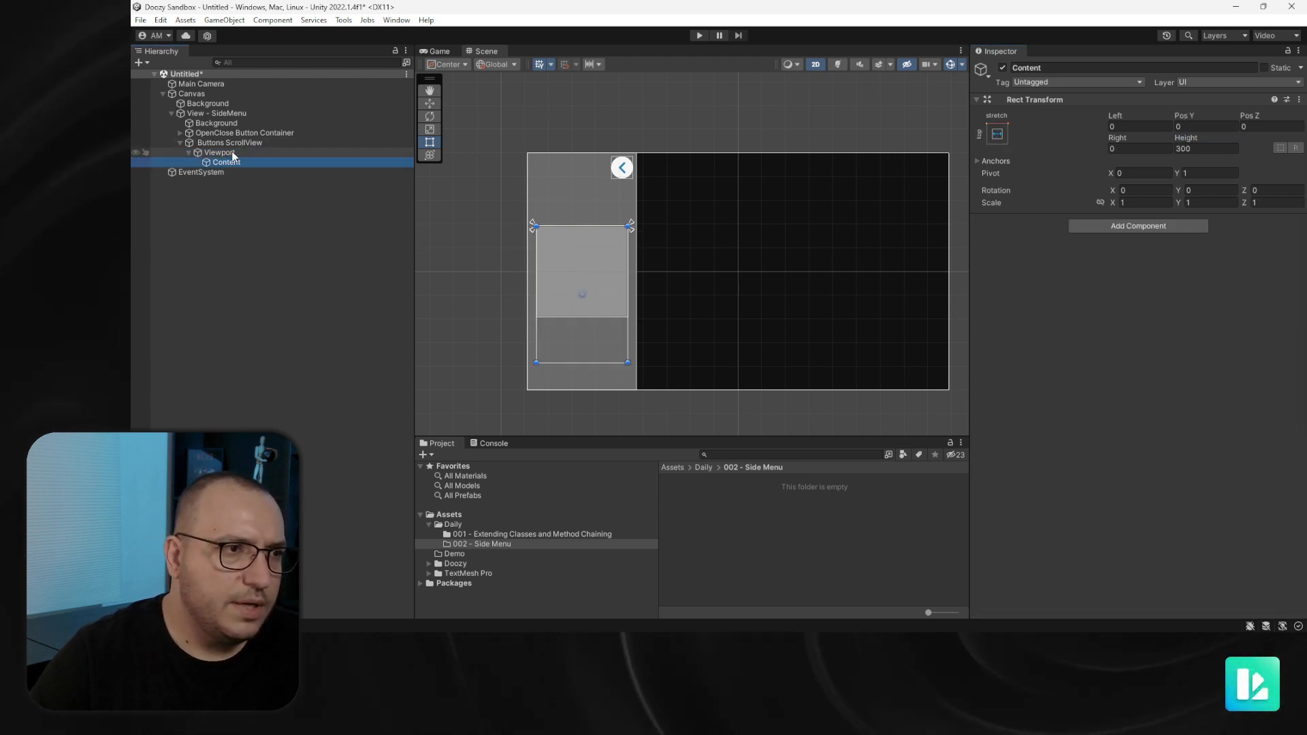
pyautogui.click(229, 143)
pyautogui.click(995, 134)
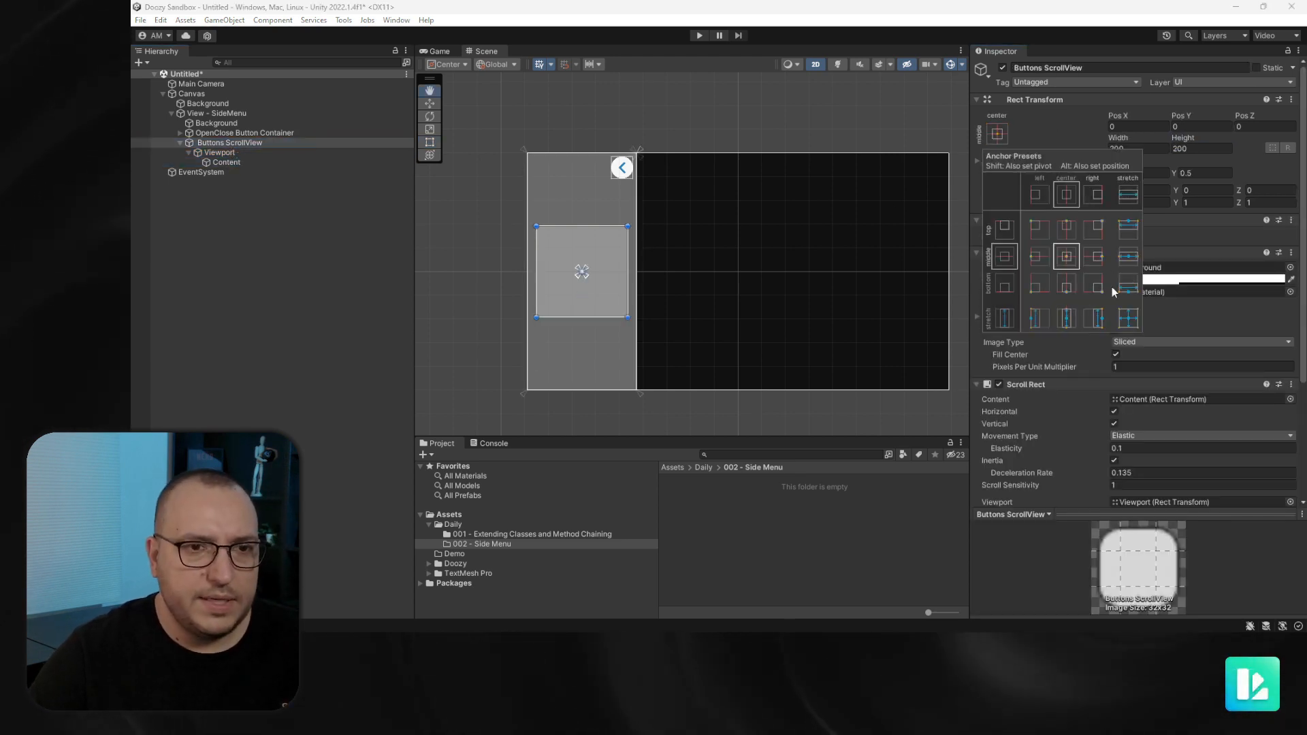
pyautogui.keyDown('alt'); pyautogui.click(1128, 317); pyautogui.keyUp('alt')
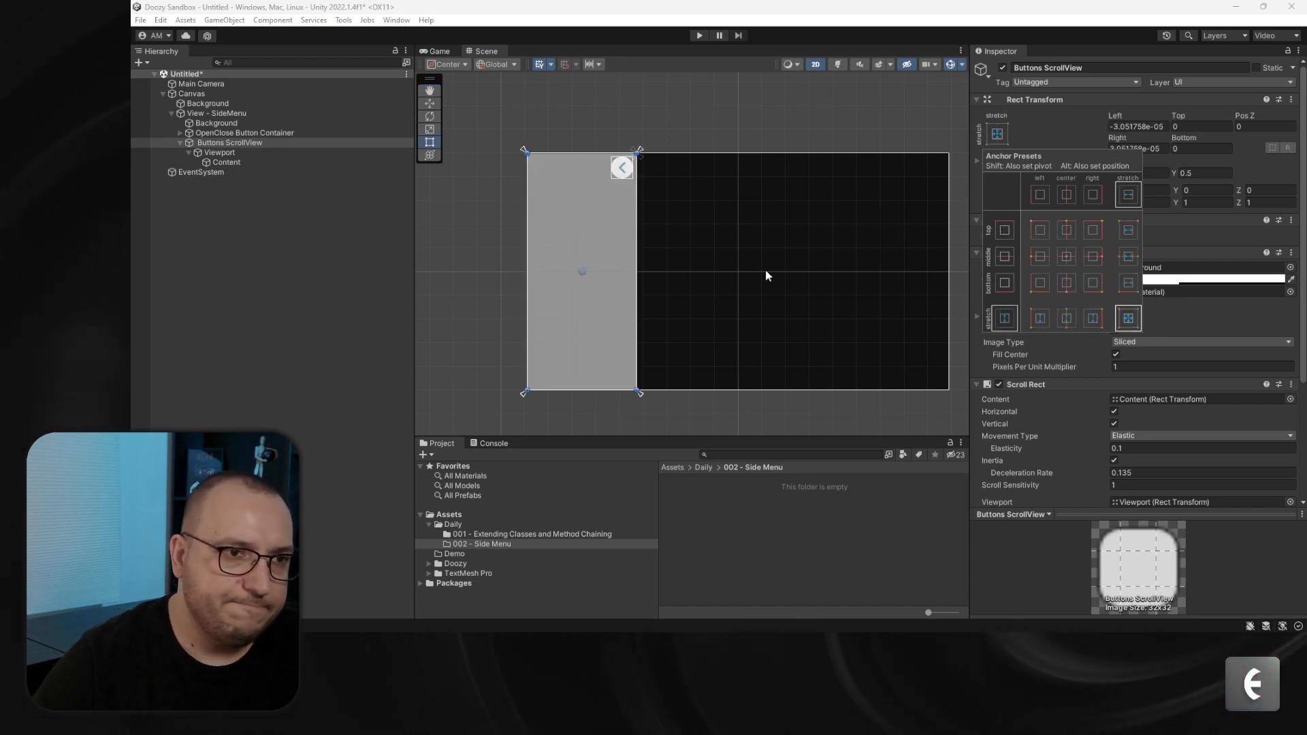
pyautogui.moveTo(1179, 119); pyautogui.dragTo(179, 264)
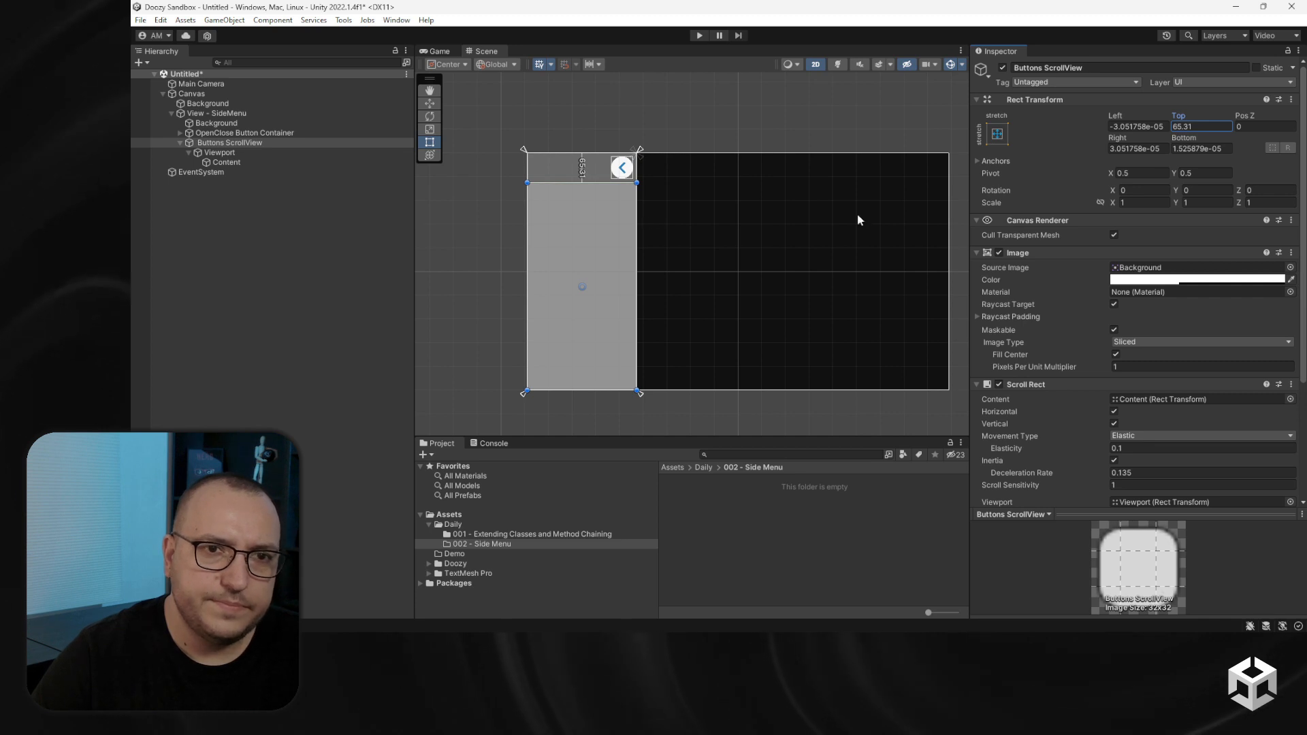
pyautogui.write('64')
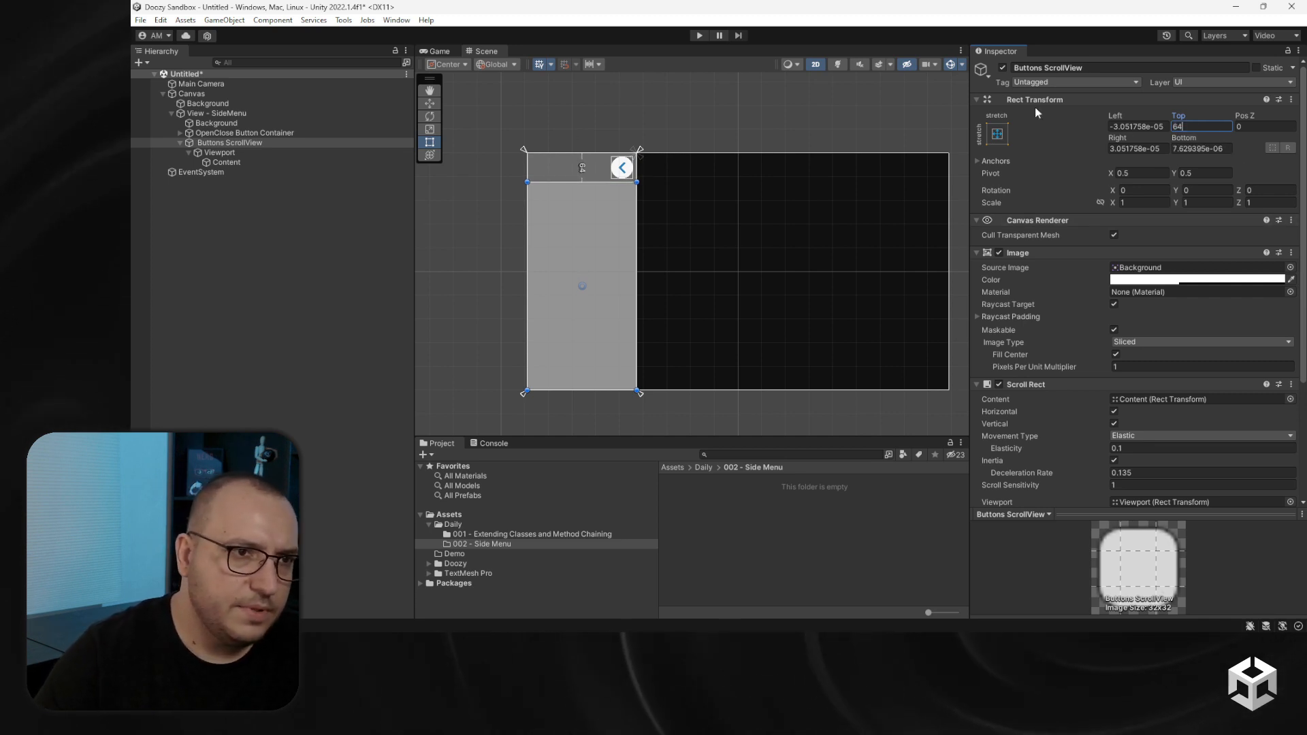
# Inspect the rounded background's corner and remove the Image and Canvas Renderer components from Buttons ScrollView
pyautogui.scroll(10, 596, 140)
pyautogui.scroll(-10, 635, 326)
pyautogui.moveTo(632, 335); pyautogui.dragTo(637, 168, button='middle')
pyautogui.scroll(8, 667, 156)
pyautogui.scroll(5, 684, 165)
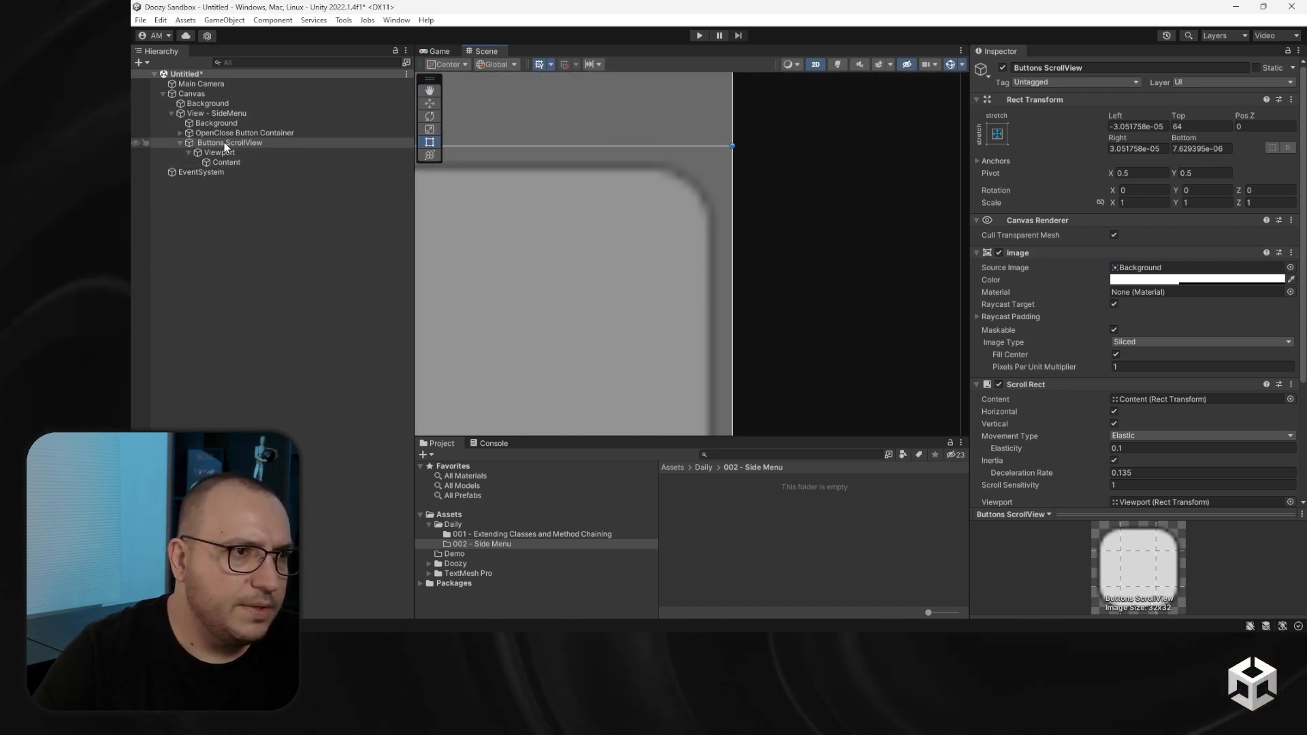
pyautogui.scroll(-3, 1083, 272)
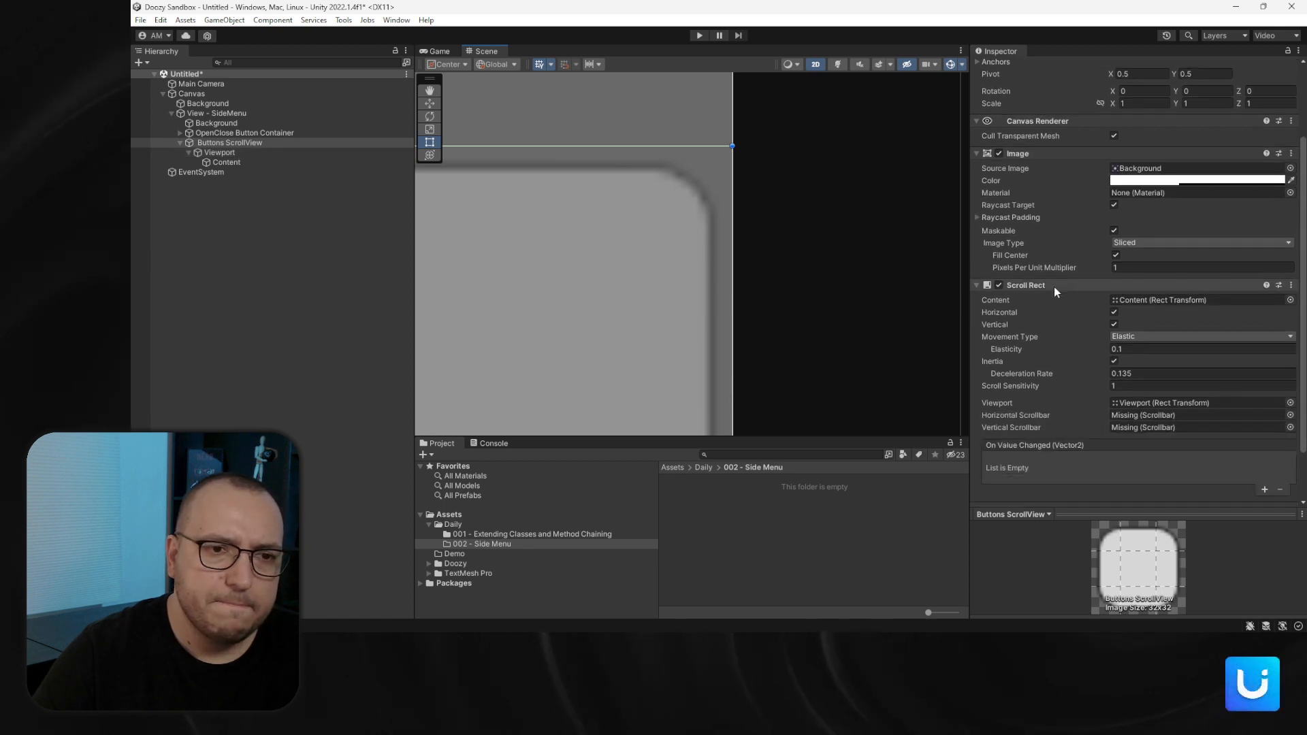
pyautogui.rightClick(1028, 154)
pyautogui.click(1048, 177)
pyautogui.rightClick(1024, 220)
pyautogui.click(1046, 243)
# Set the Left and Right offsets of Buttons ScrollView to 0
pyautogui.click(1120, 126)
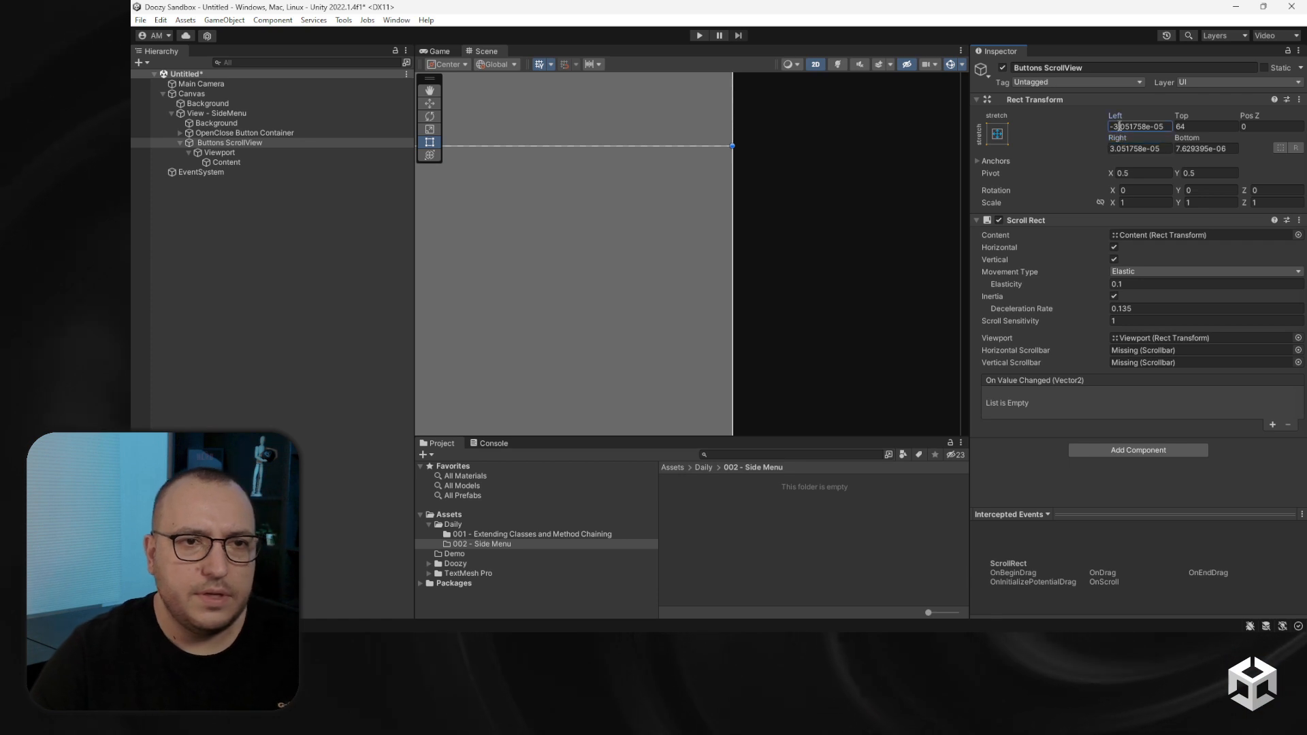
pyautogui.write('0')
pyautogui.press('Tab')
pyautogui.press('Tab')
pyautogui.write('0')
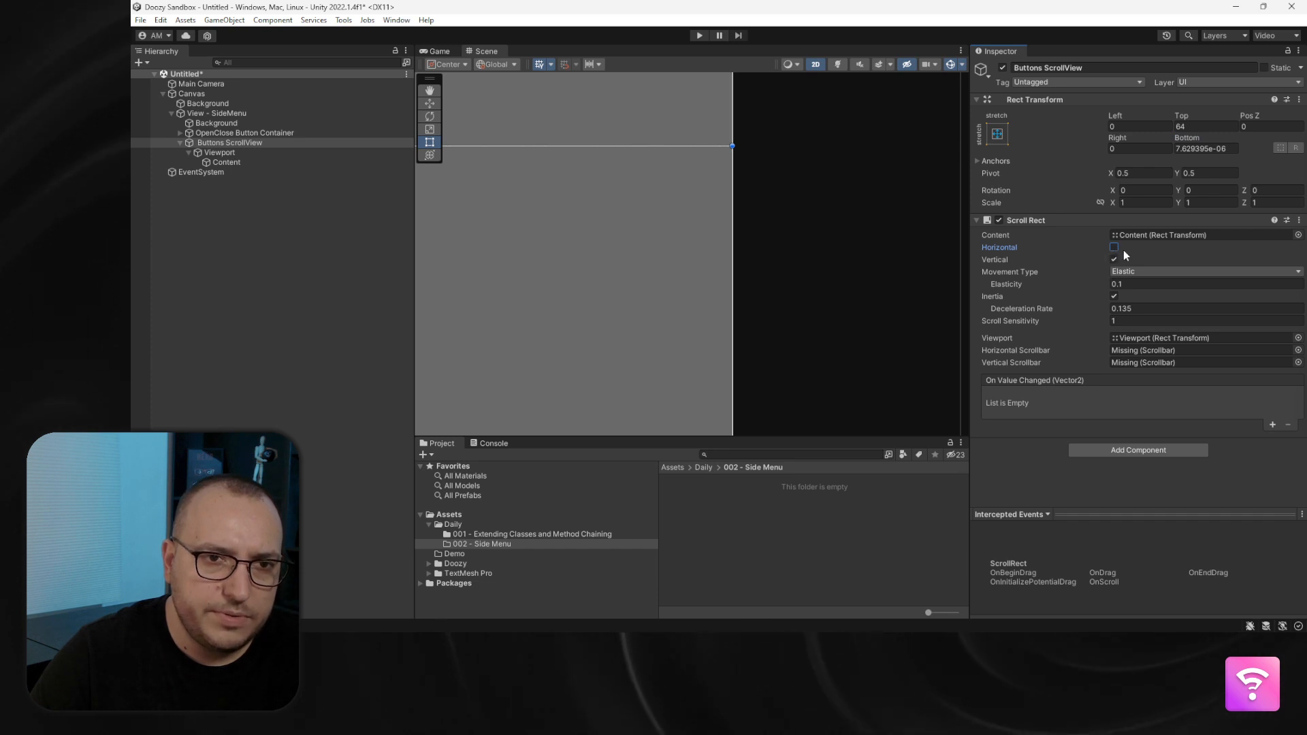
# Turn off horizontal scrolling in Buttons ScrollView's Scroll Rect and clear its missing horizontal and vertical scrollbar references
pyautogui.press('Delete')
pyautogui.click(1166, 362)
pyautogui.press('Delete')
pyautogui.scroll(-10, 488, 219)
pyautogui.moveTo(541, 275); pyautogui.dragTo(876, 80, button='middle')
pyautogui.scroll(-12, 812, 149)
pyautogui.scroll(3, 787, 208)
pyautogui.moveTo(787, 203); pyautogui.dragTo(663, 238, button='middle')
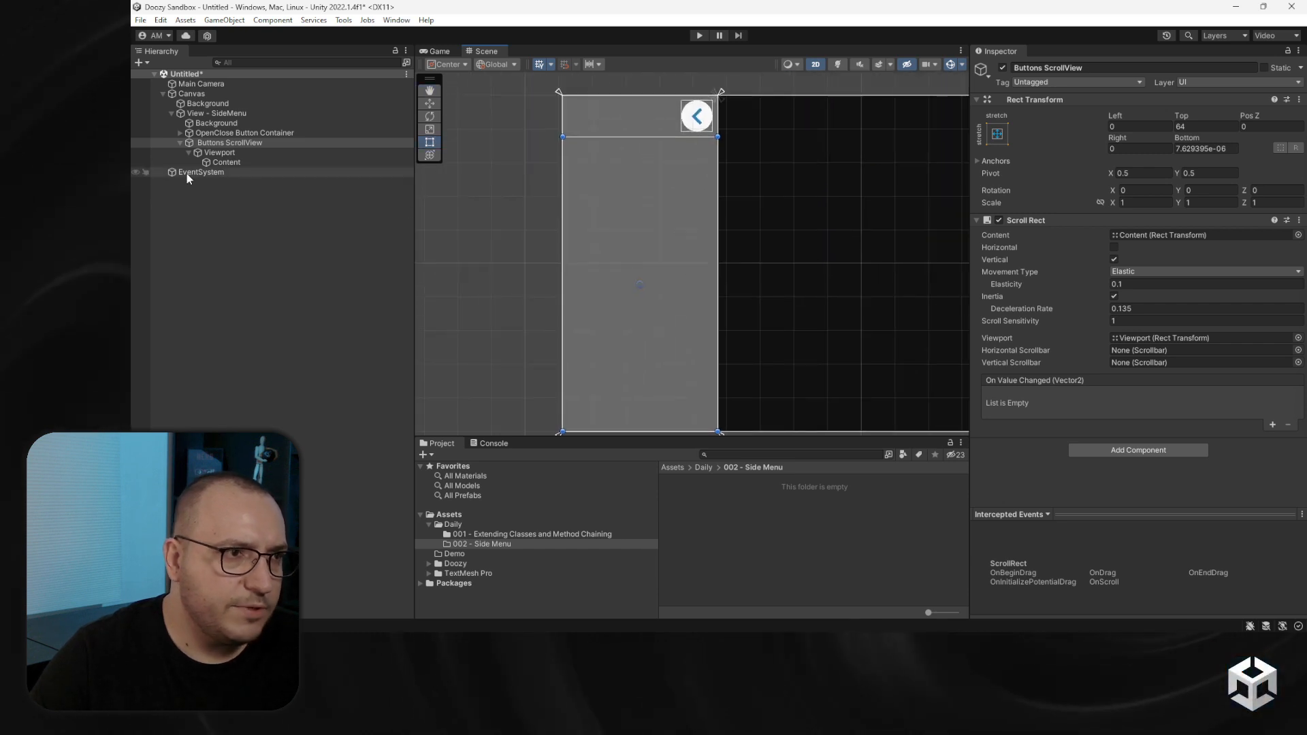
# Add a Rect Mask 2D component to the Viewport
pyautogui.click(204, 153)
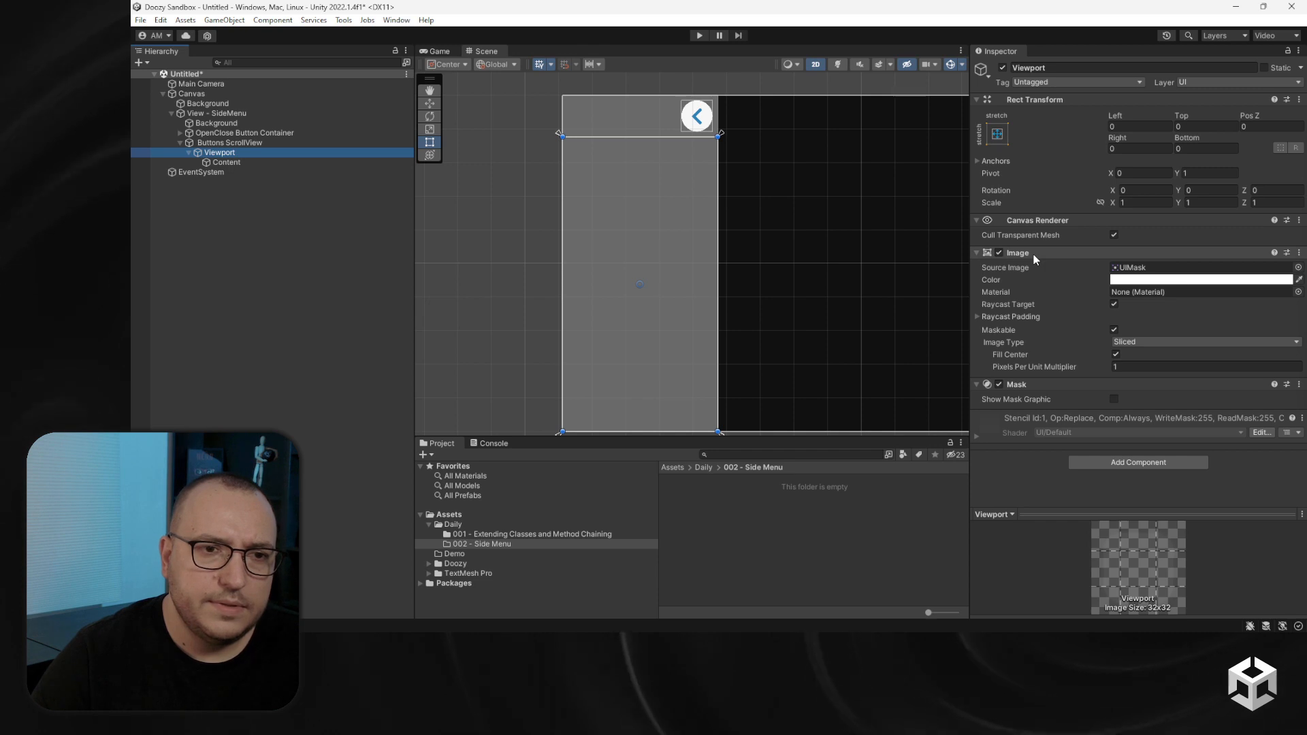
pyautogui.click(1088, 460)
pyautogui.write('rect')
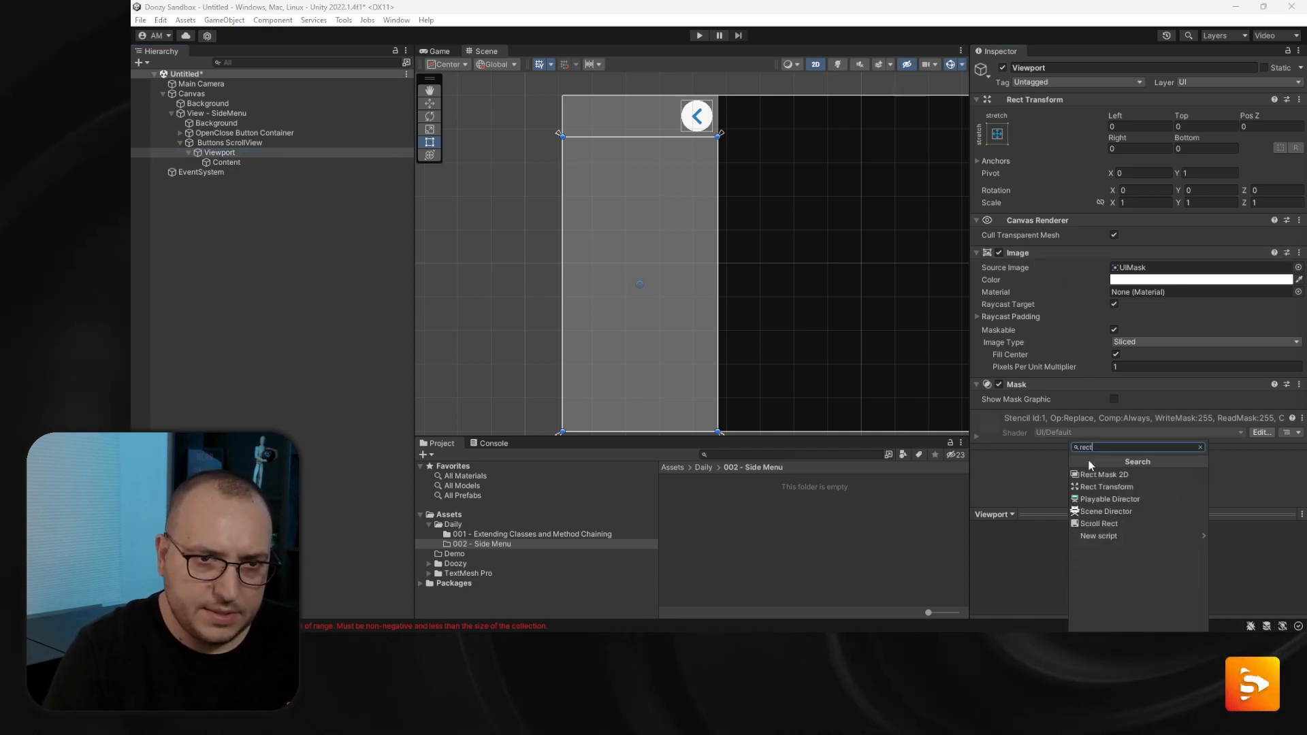
pyautogui.press('Return')
# Remove the Mask, Image and Canvas Renderer components from the Viewport
pyautogui.rightClick(1044, 384)
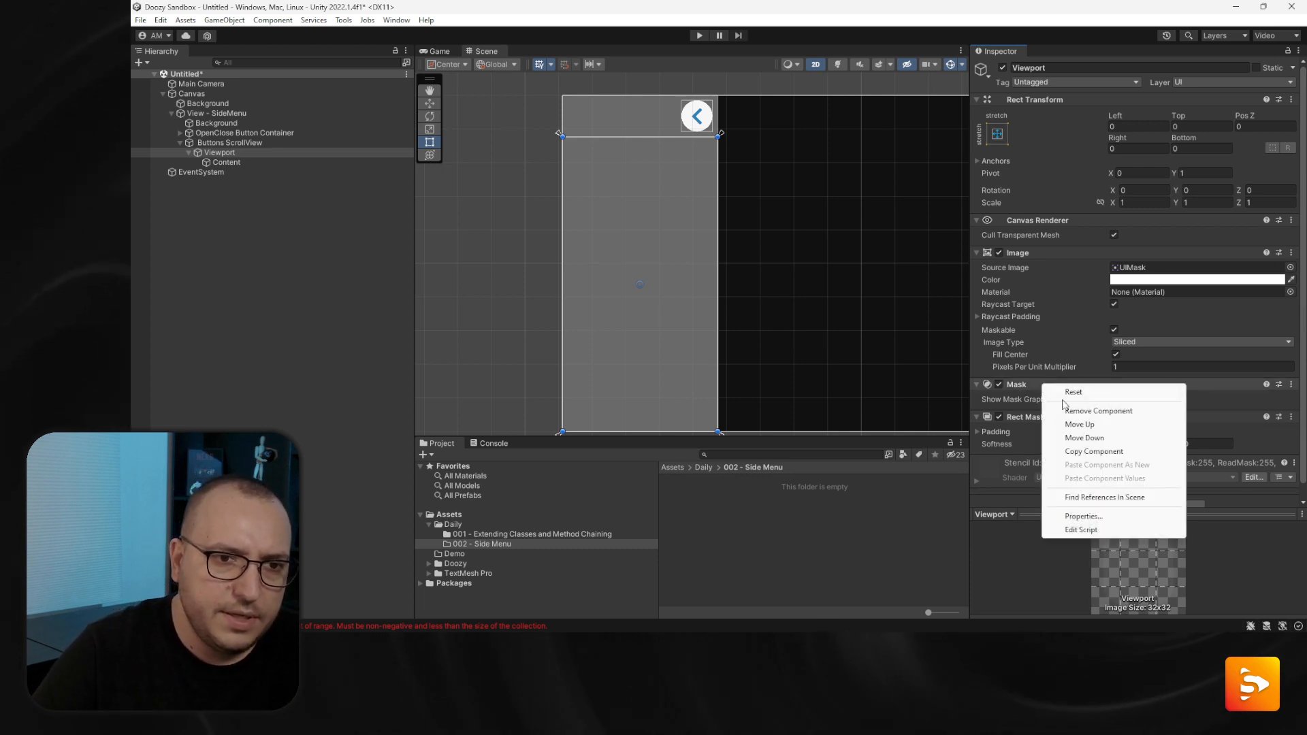
pyautogui.click(1073, 410)
pyautogui.rightClick(1020, 253)
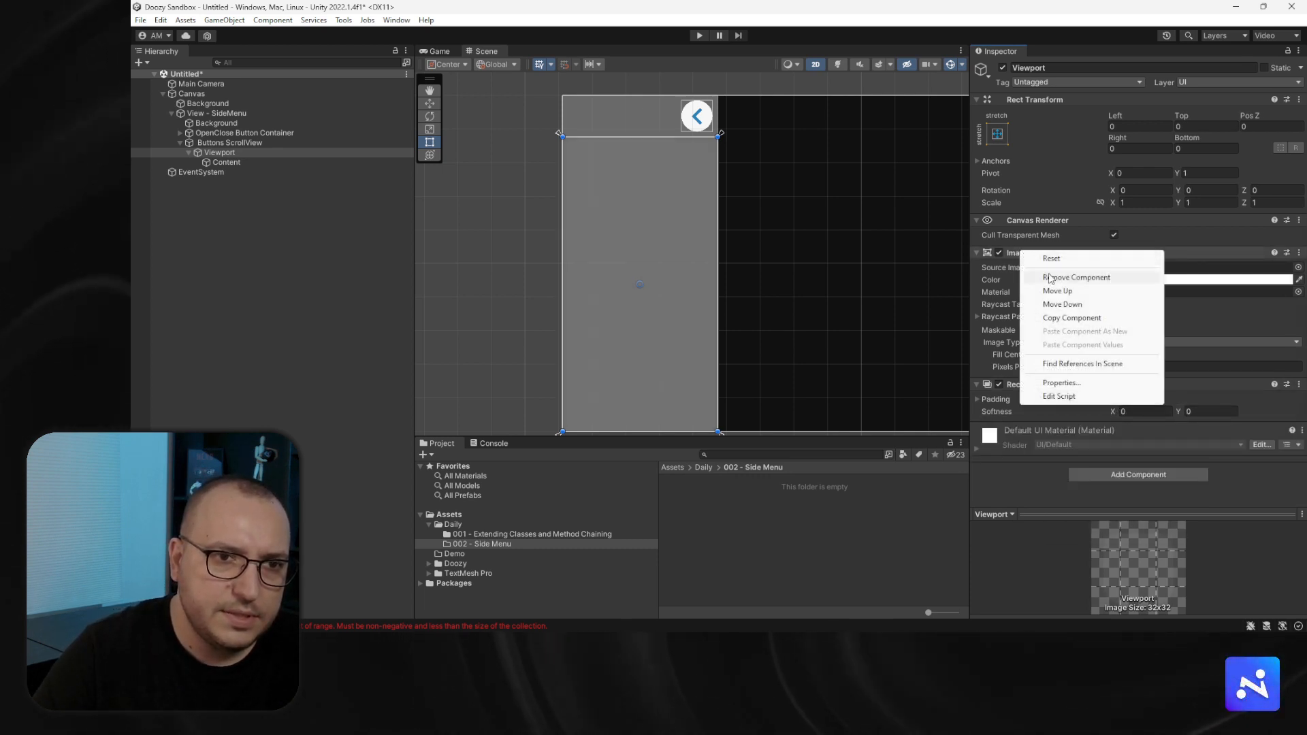
pyautogui.click(1052, 278)
pyautogui.rightClick(1028, 220)
pyautogui.click(1051, 243)
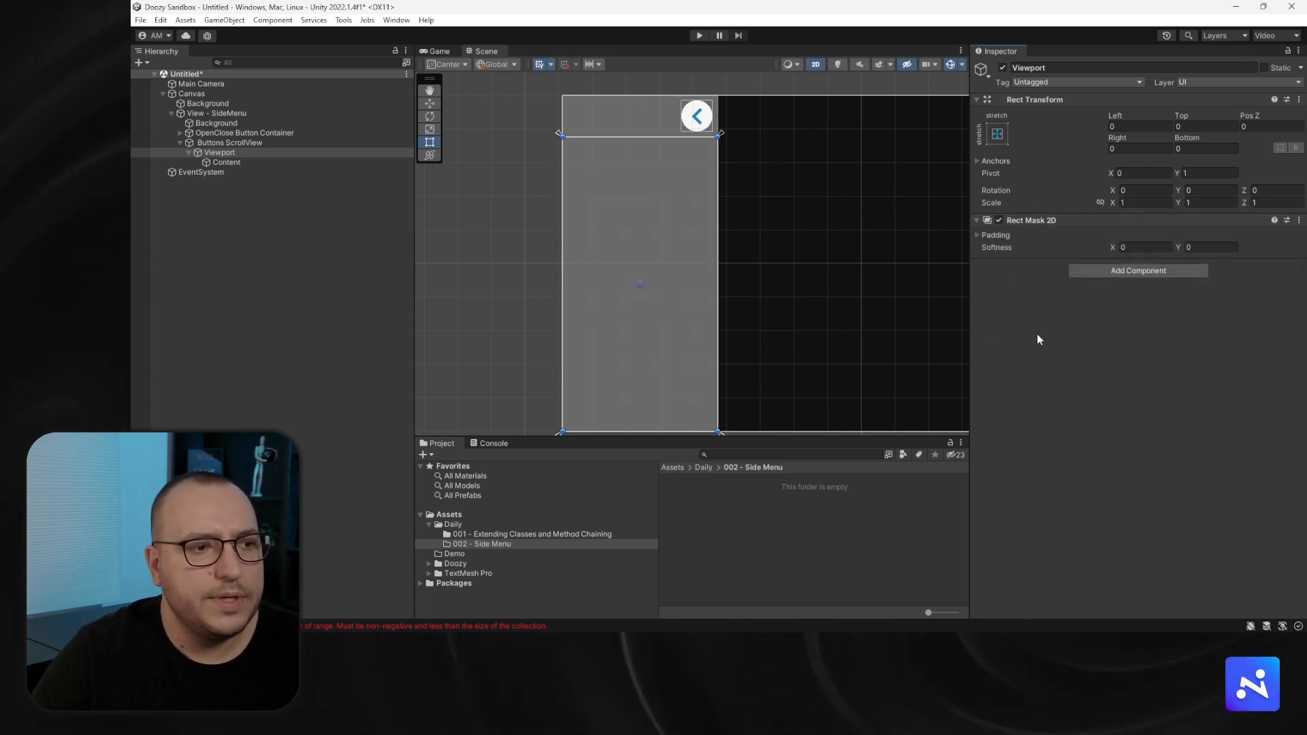
# Read the details of the logged console error and clear the console
pyautogui.click(492, 444)
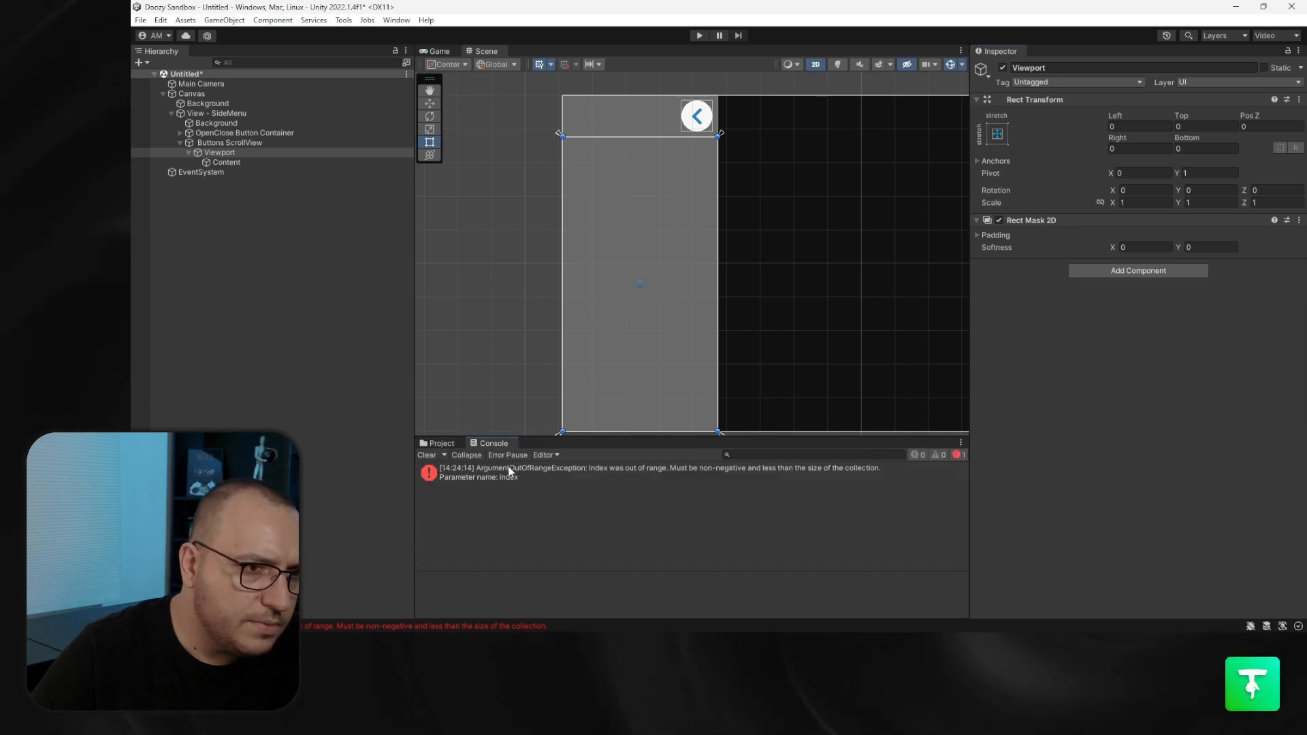
pyautogui.click(511, 472)
pyautogui.scroll(-4, 612, 596)
pyautogui.scroll(5, 639, 599)
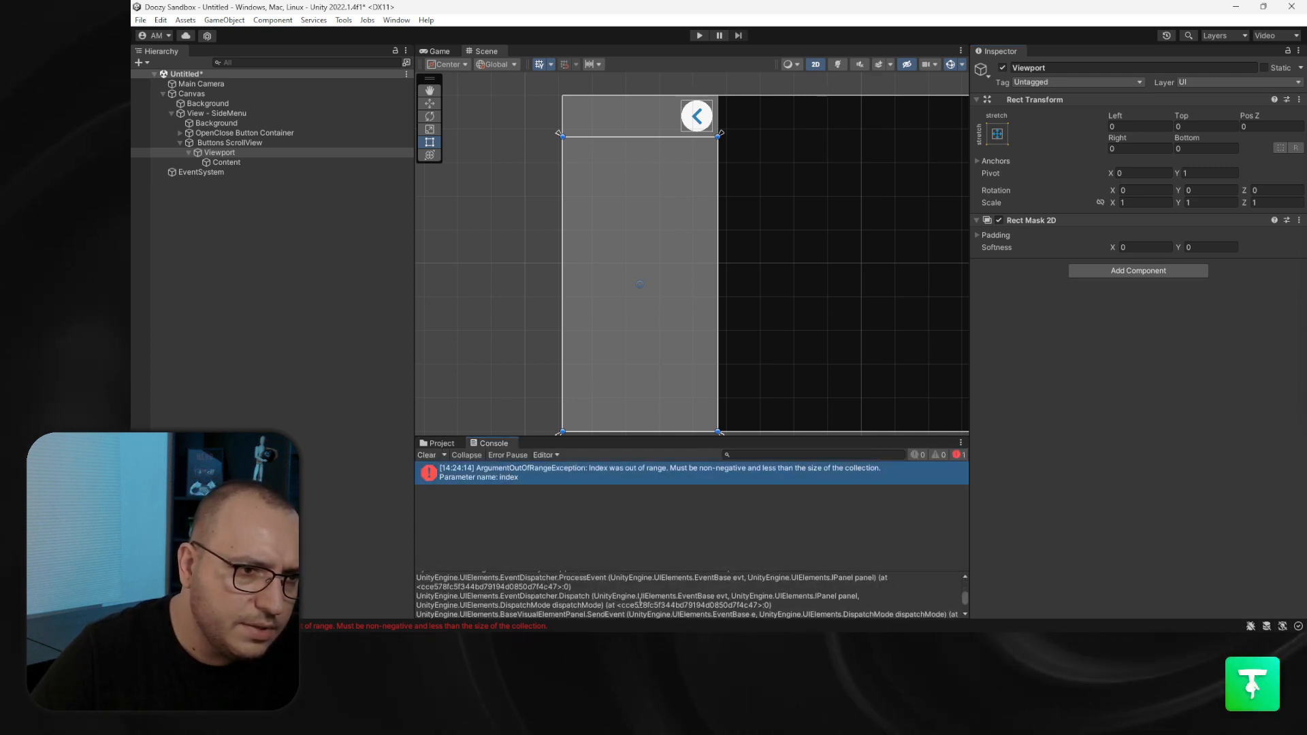
pyautogui.click(427, 454)
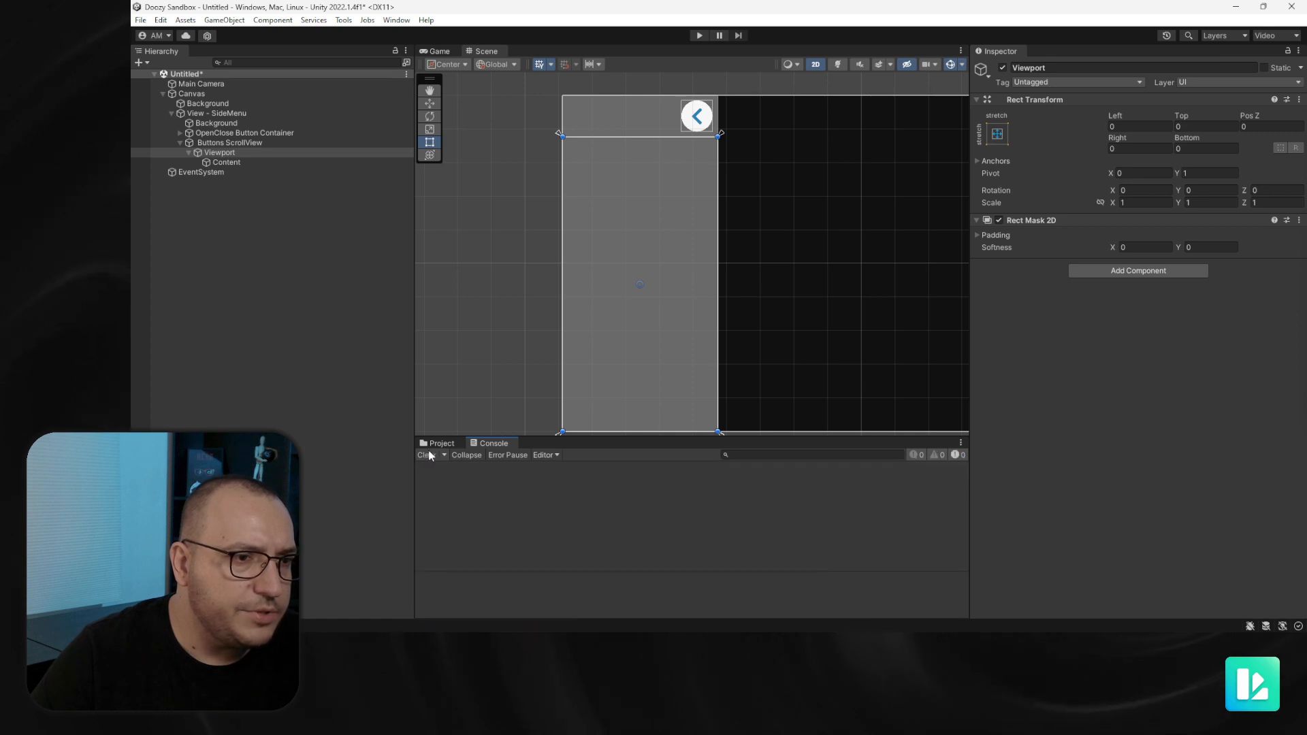
# Add a Vertical Layout Group component to the Content object inside the Viewport
pyautogui.click(252, 152)
pyautogui.click(268, 162)
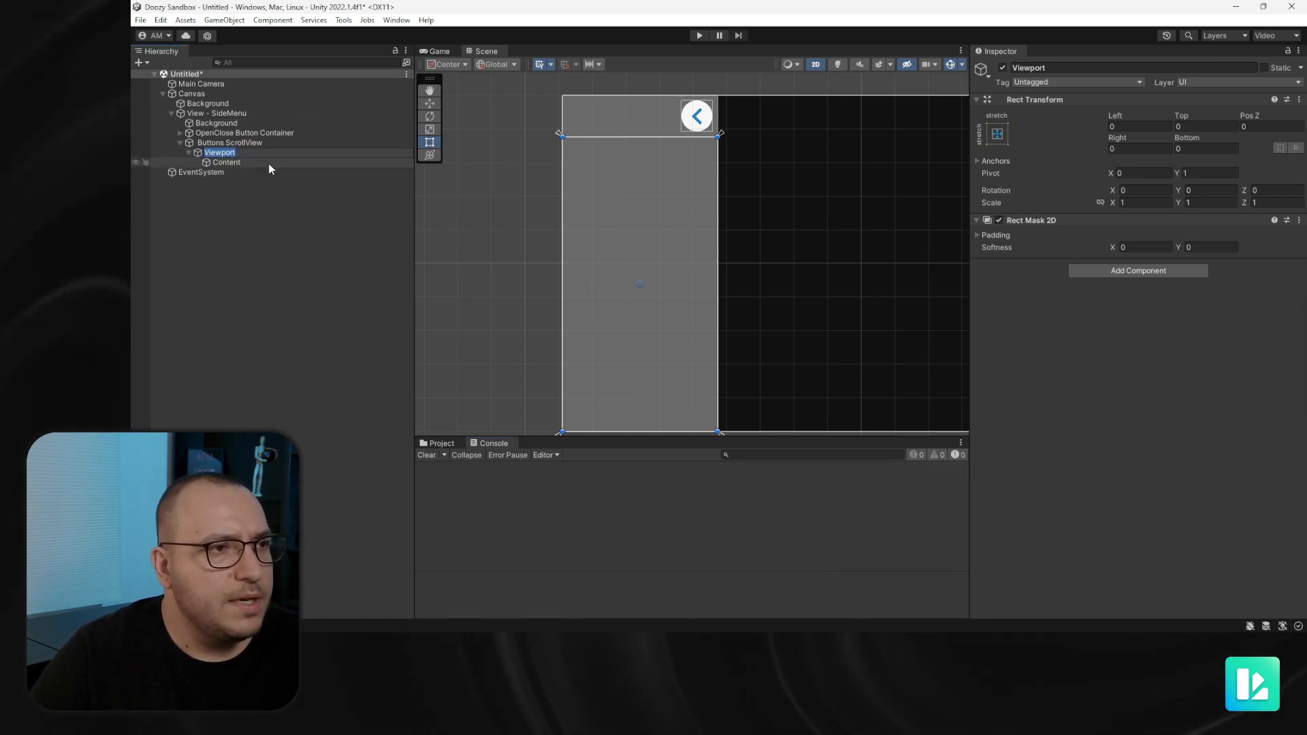
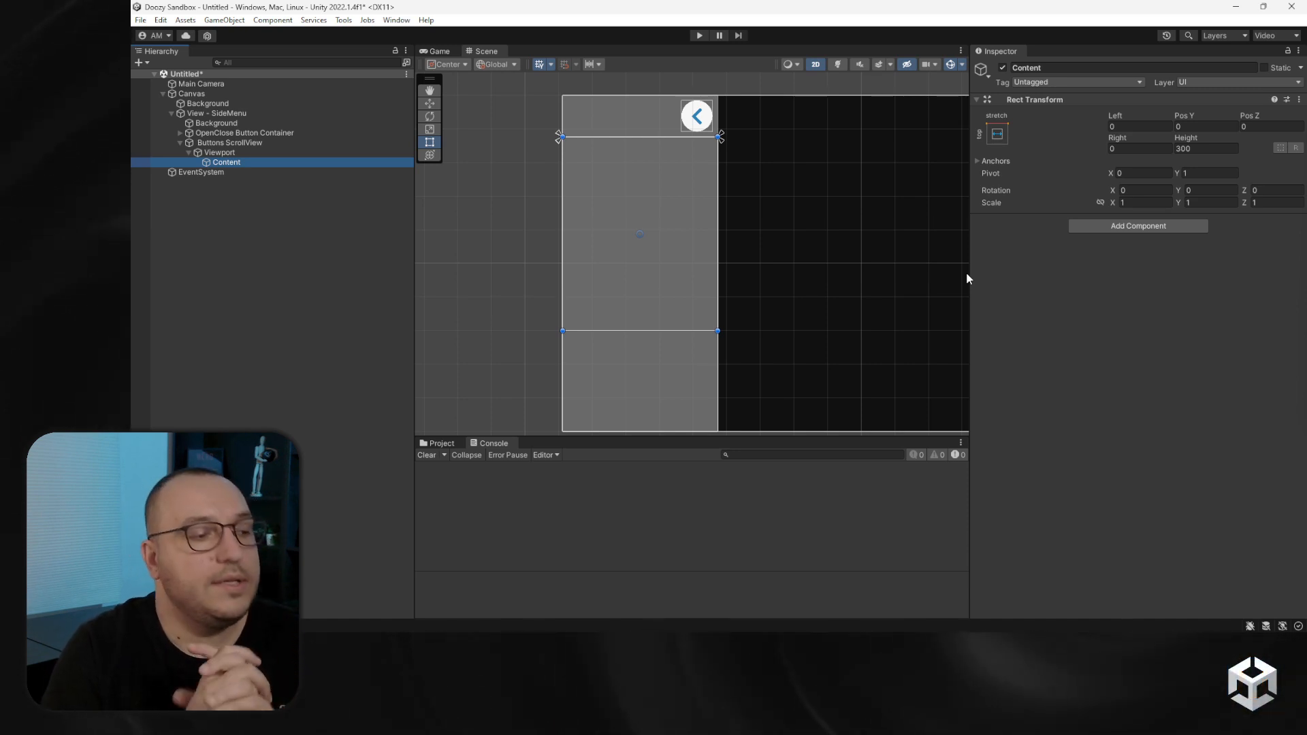
pyautogui.click(1125, 226)
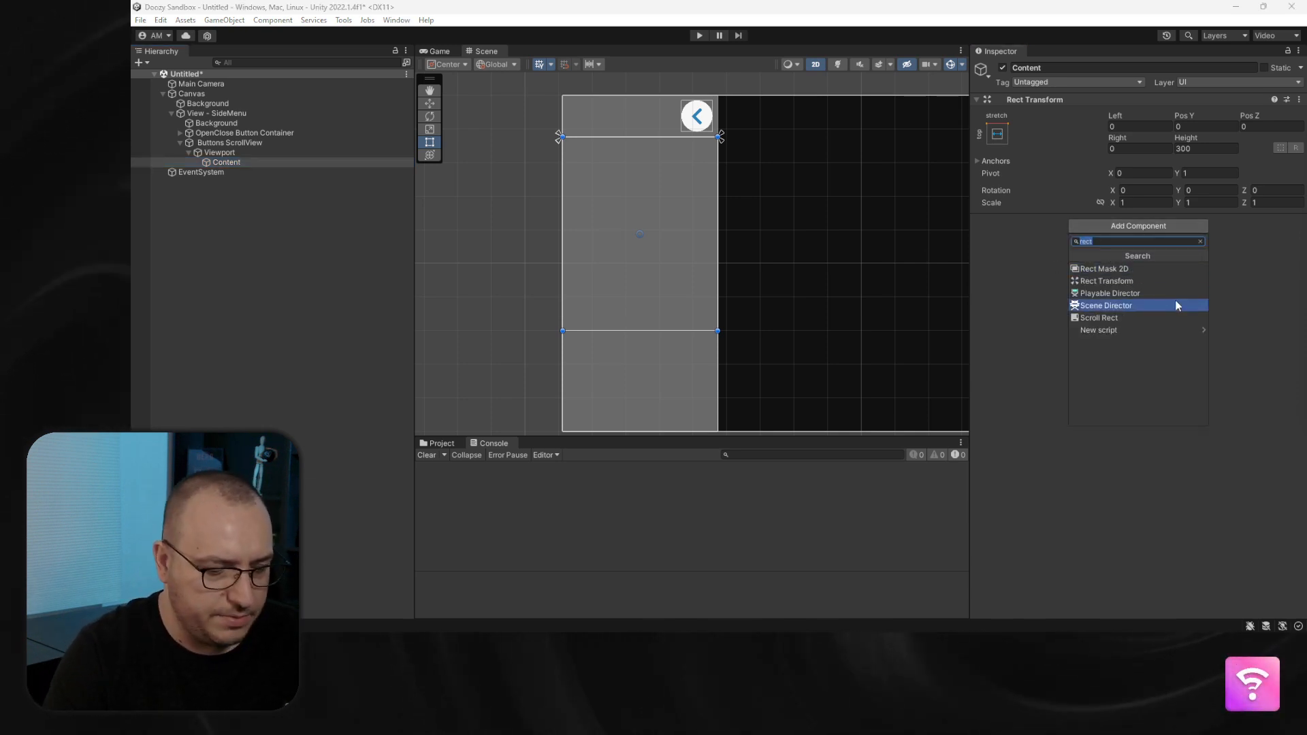
pyautogui.write('ver')
pyautogui.press('Up')
pyautogui.press('Up')
pyautogui.press('Up')
pyautogui.press('Return')
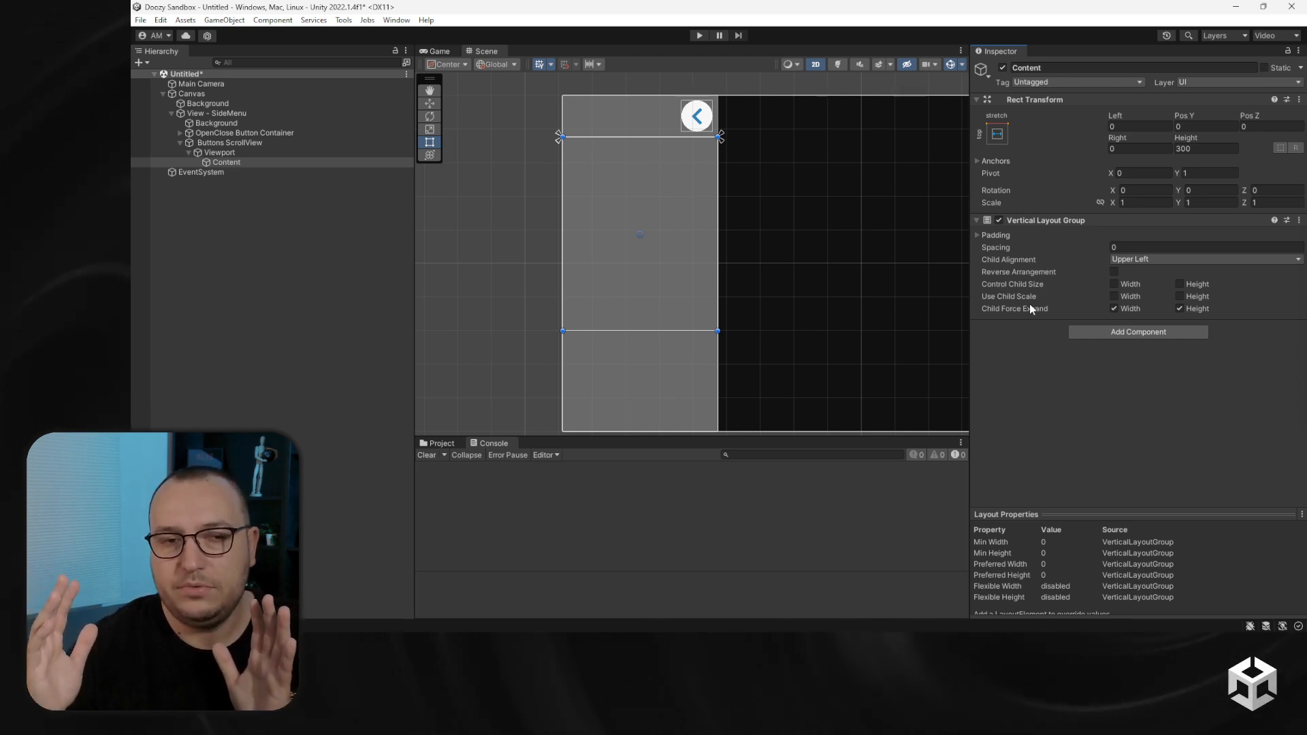
# Make Content's Vertical Layout Group control child width and height, and turn off Child Force Expand for height
pyautogui.click(1115, 284)
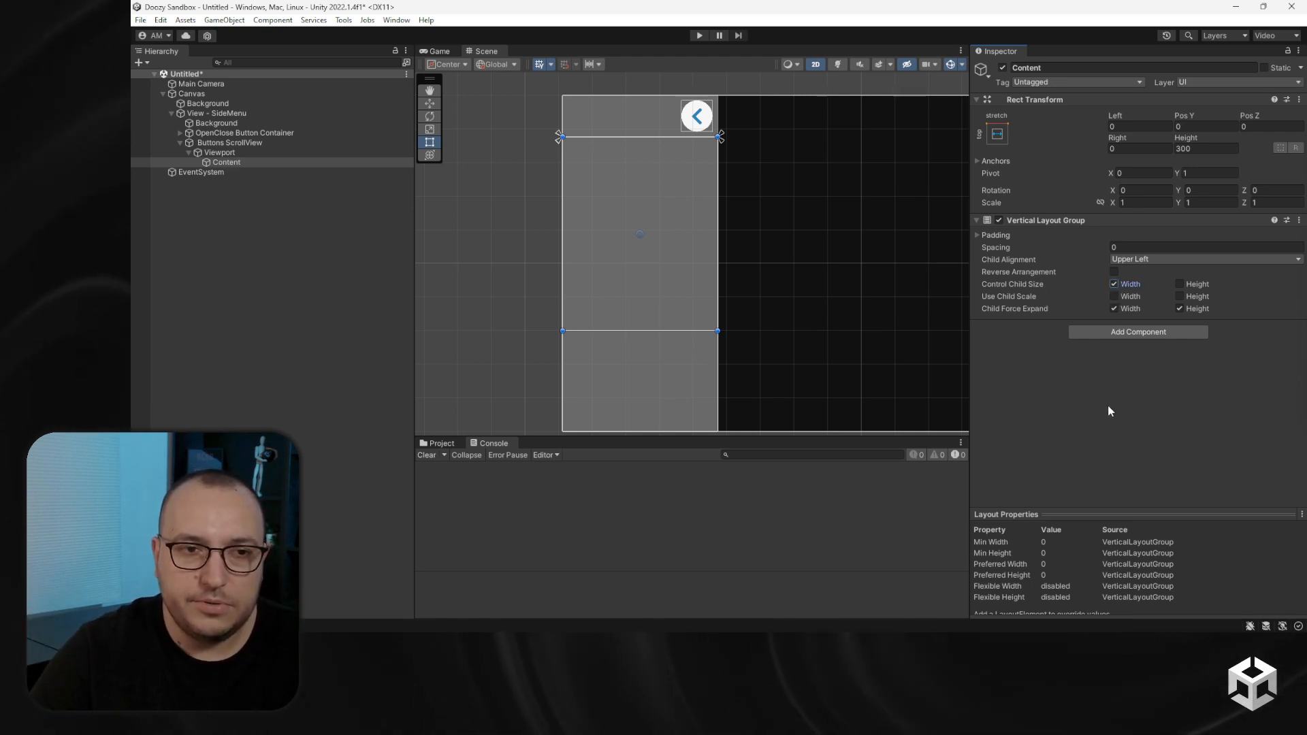
pyautogui.click(1180, 285)
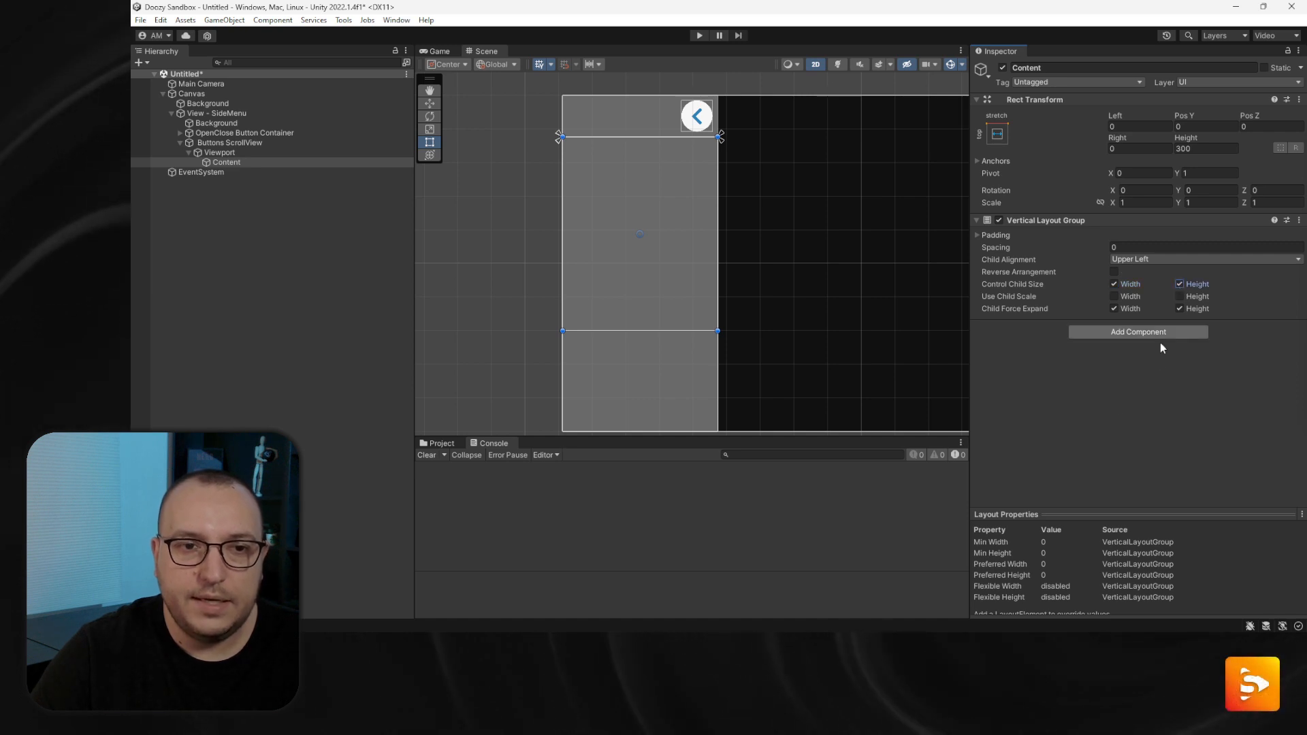
pyautogui.click(1193, 310)
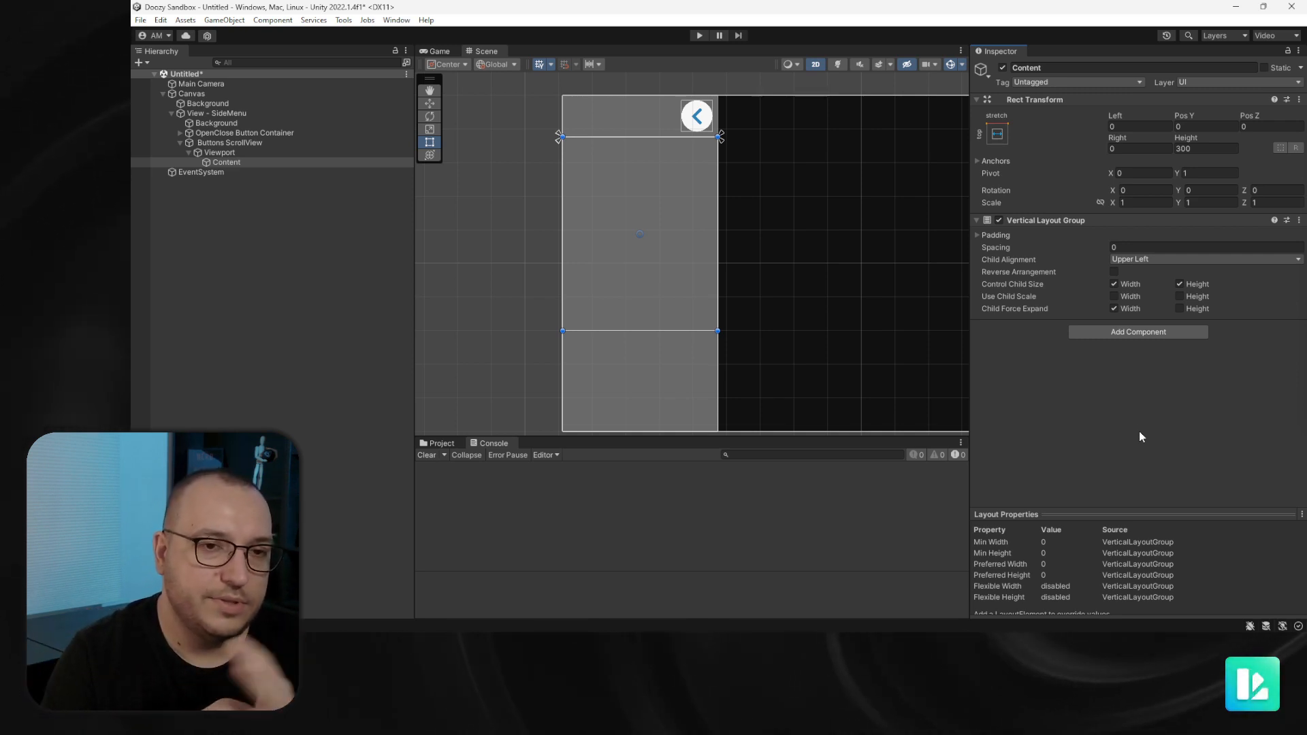
# Add a Content Size Fitter to Content with its Vertical Fit set to Preferred Size
pyautogui.click(1144, 334)
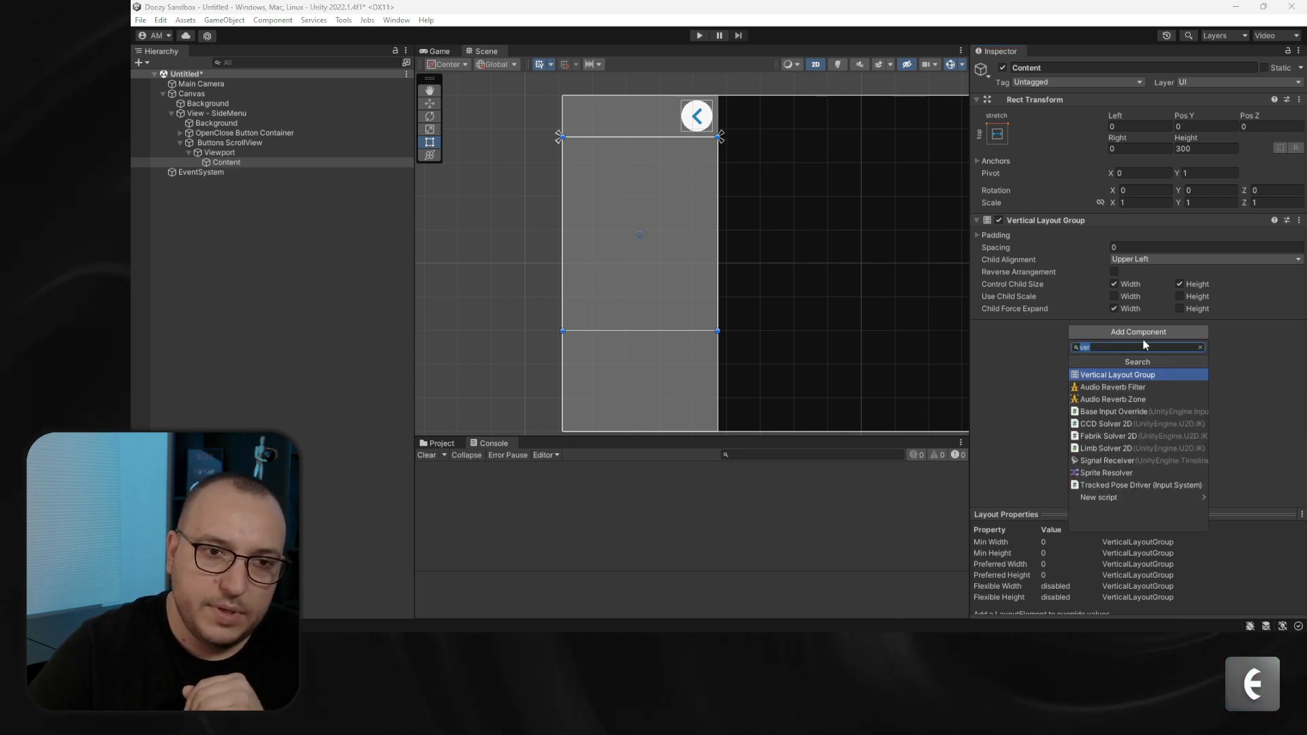
pyautogui.write('conte')
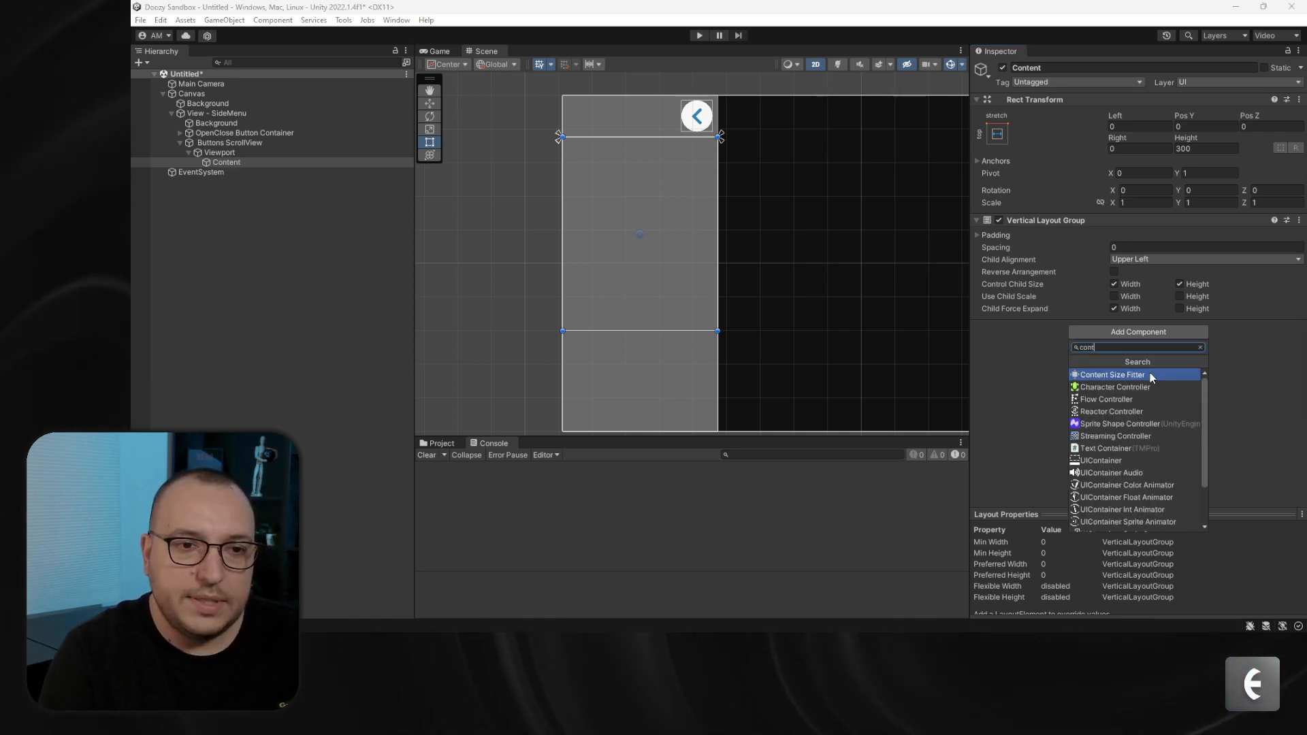
pyautogui.click(1150, 375)
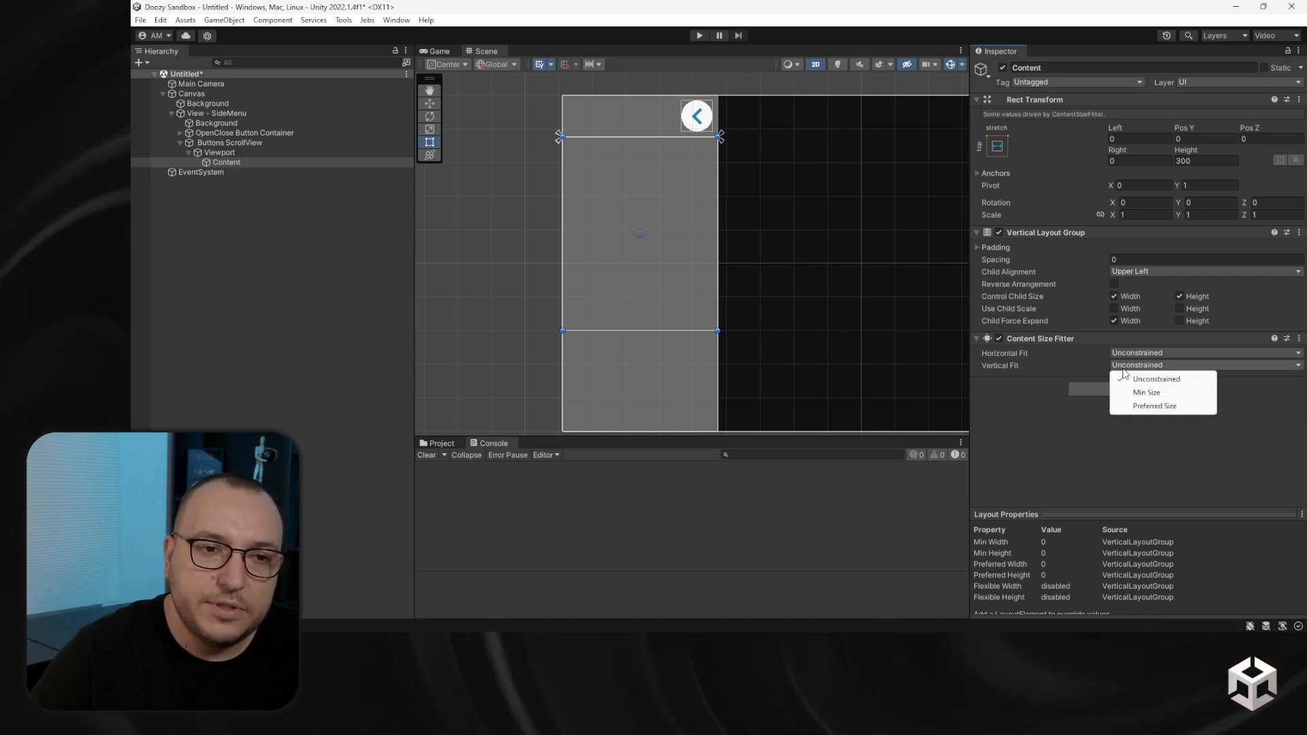
pyautogui.click(1154, 406)
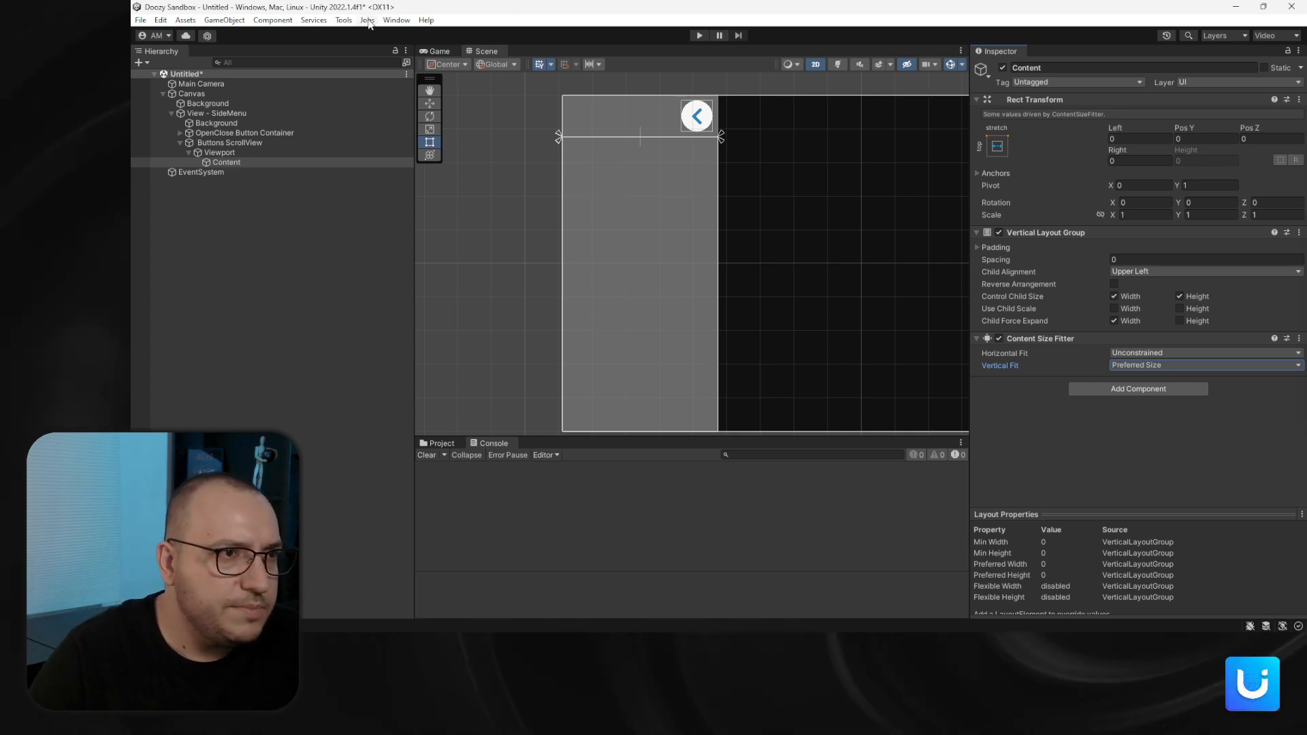
# Insert a Flex Button from the Doozy UI Menu's basic buttons into Content and expand Content in the hierarchy
pyautogui.moveTo(352, 34)
pyautogui.click(478, 84)
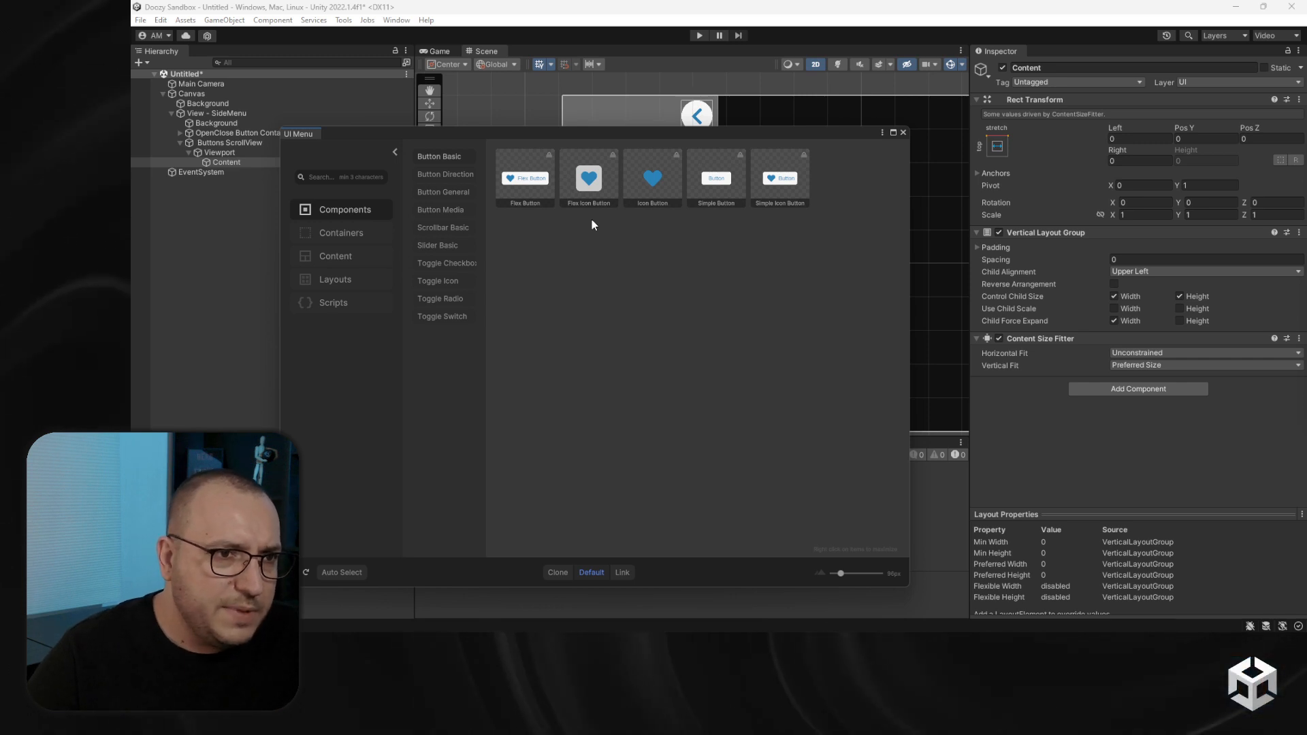
pyautogui.click(548, 202)
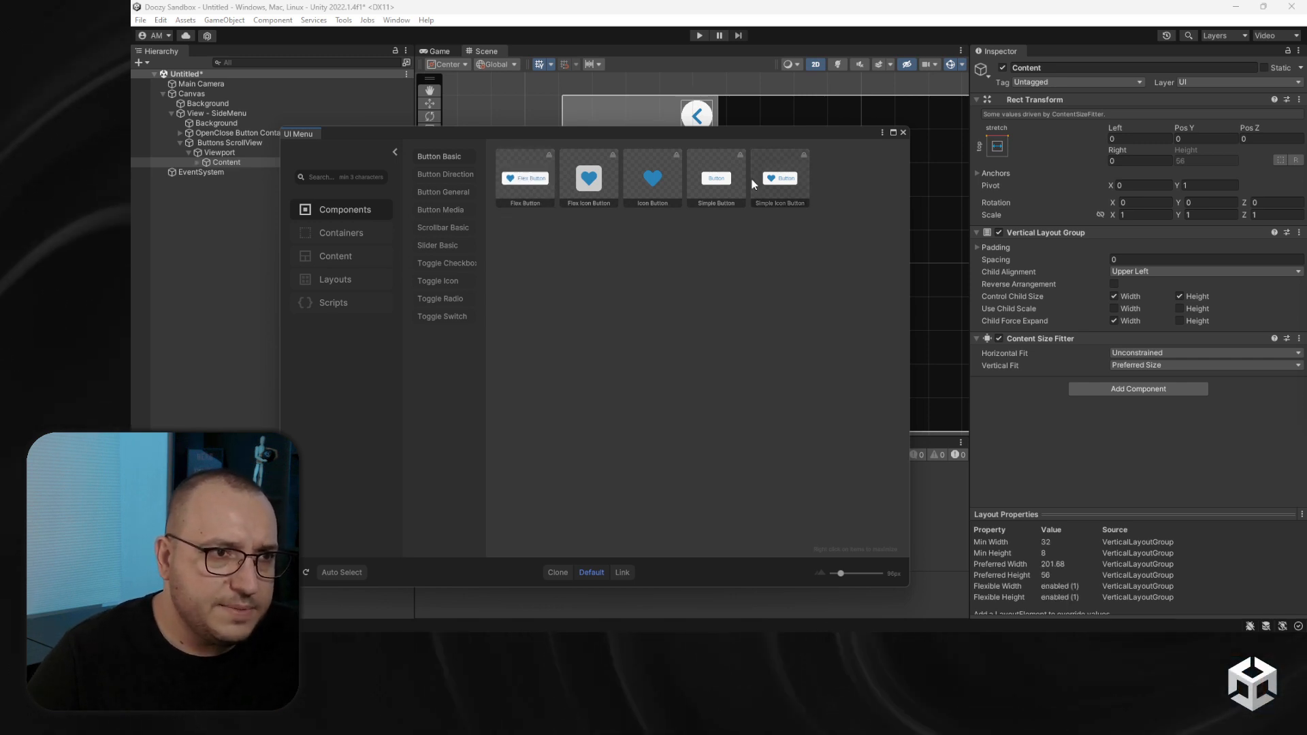
pyautogui.click(903, 132)
pyautogui.click(197, 164)
pyautogui.click(197, 163)
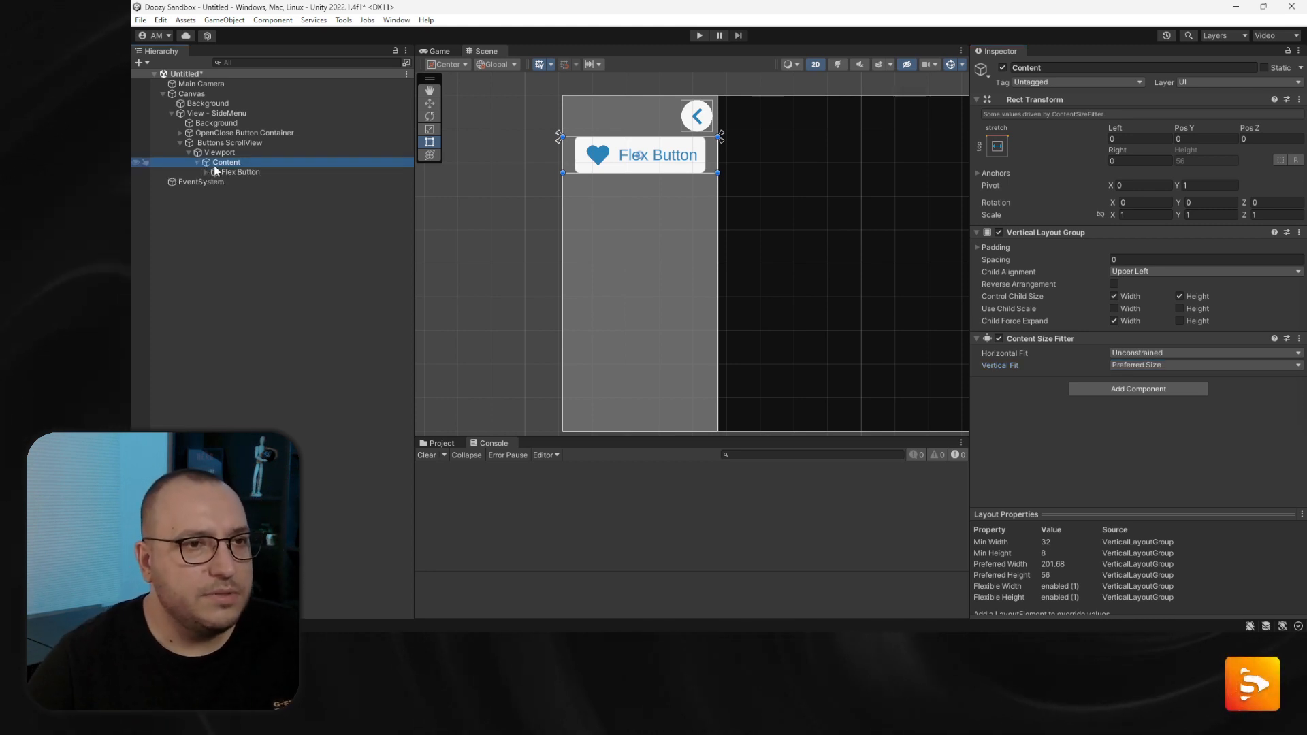
# Check how the Flex Button fits the menu width and delete its IconContainer
pyautogui.scroll(6, 708, 143)
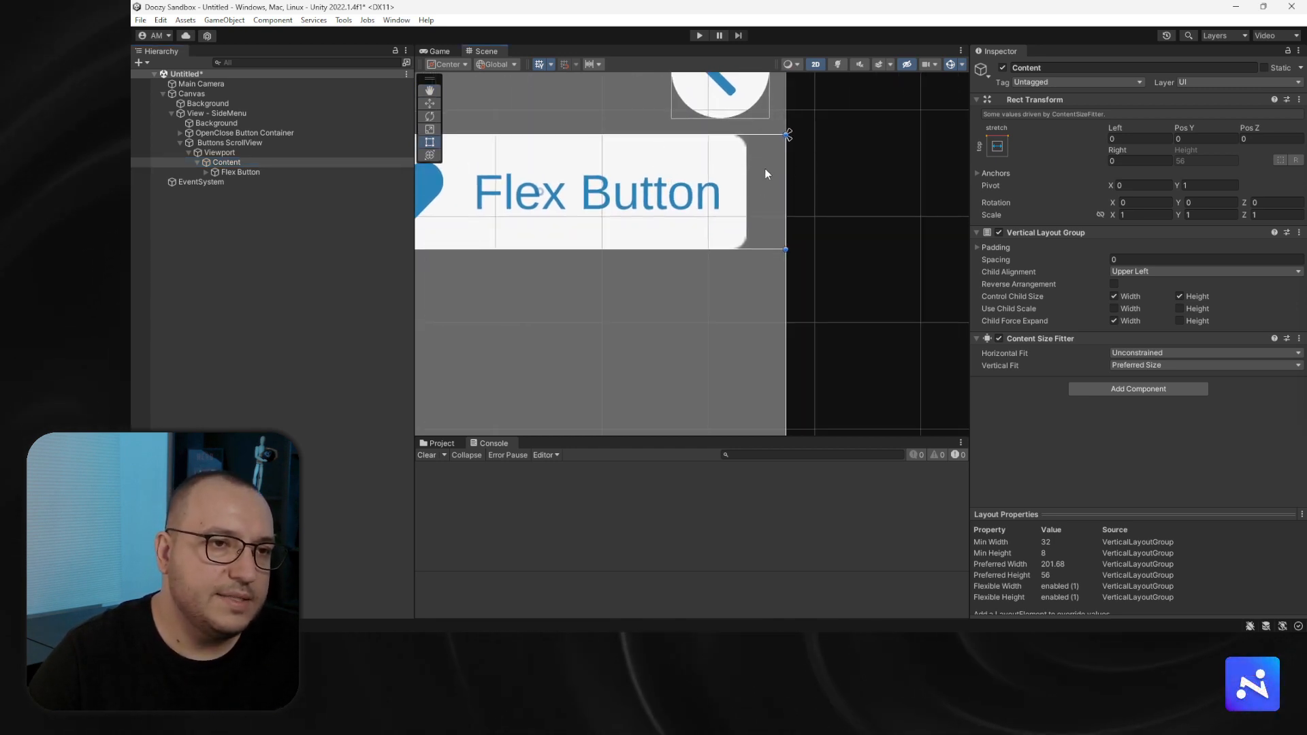
pyautogui.scroll(-5, 764, 165)
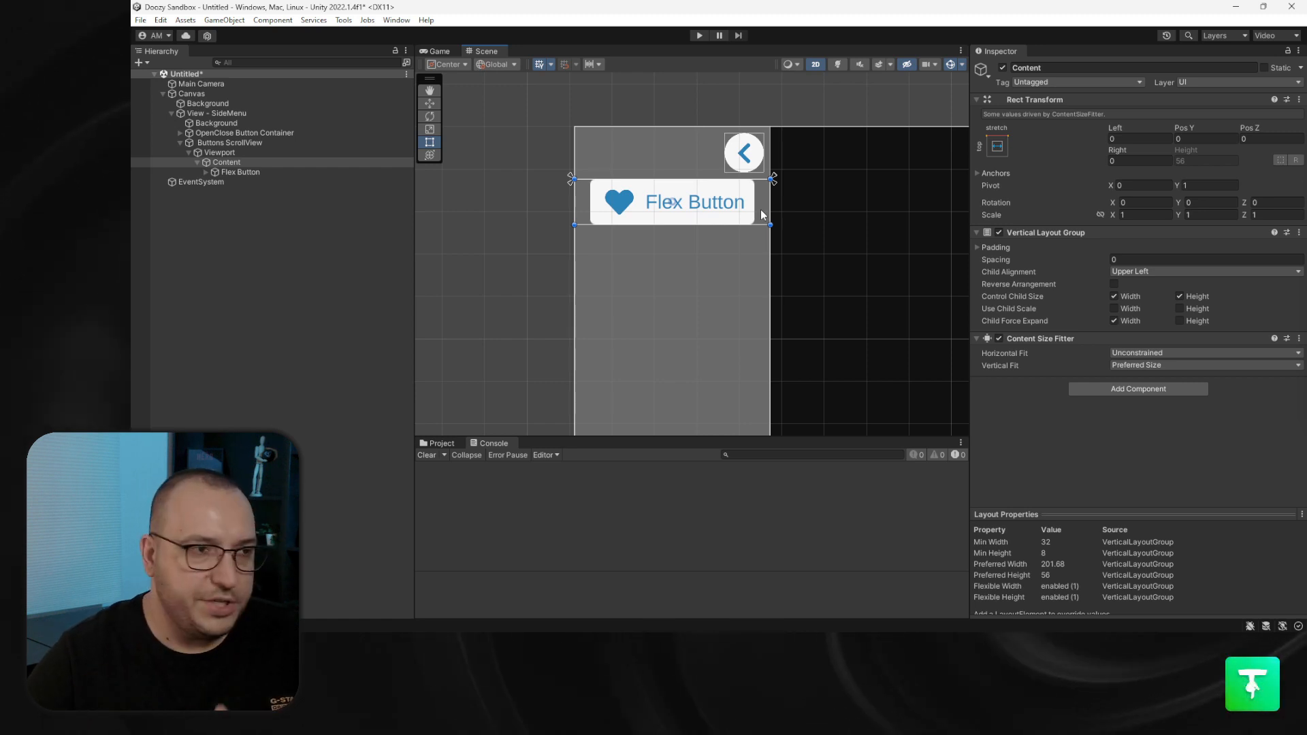
pyautogui.click(232, 172)
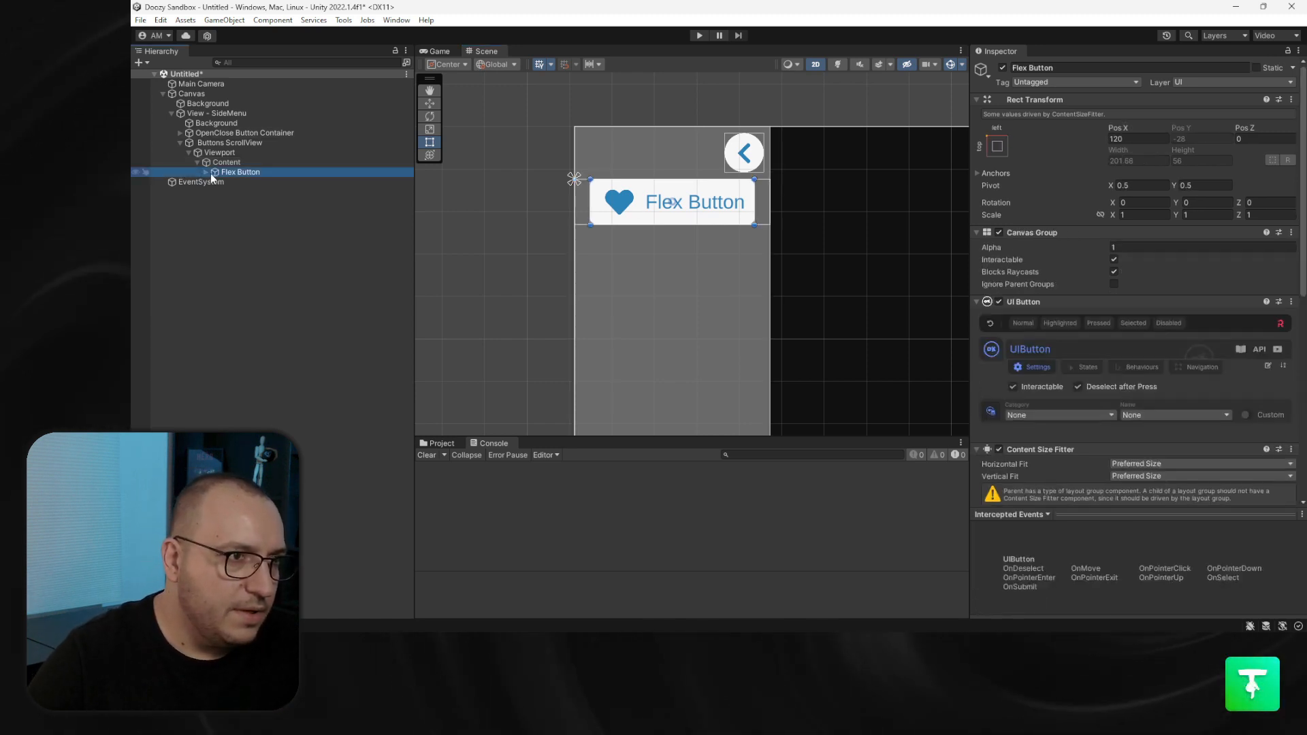
pyautogui.click(205, 172)
pyautogui.click(249, 191)
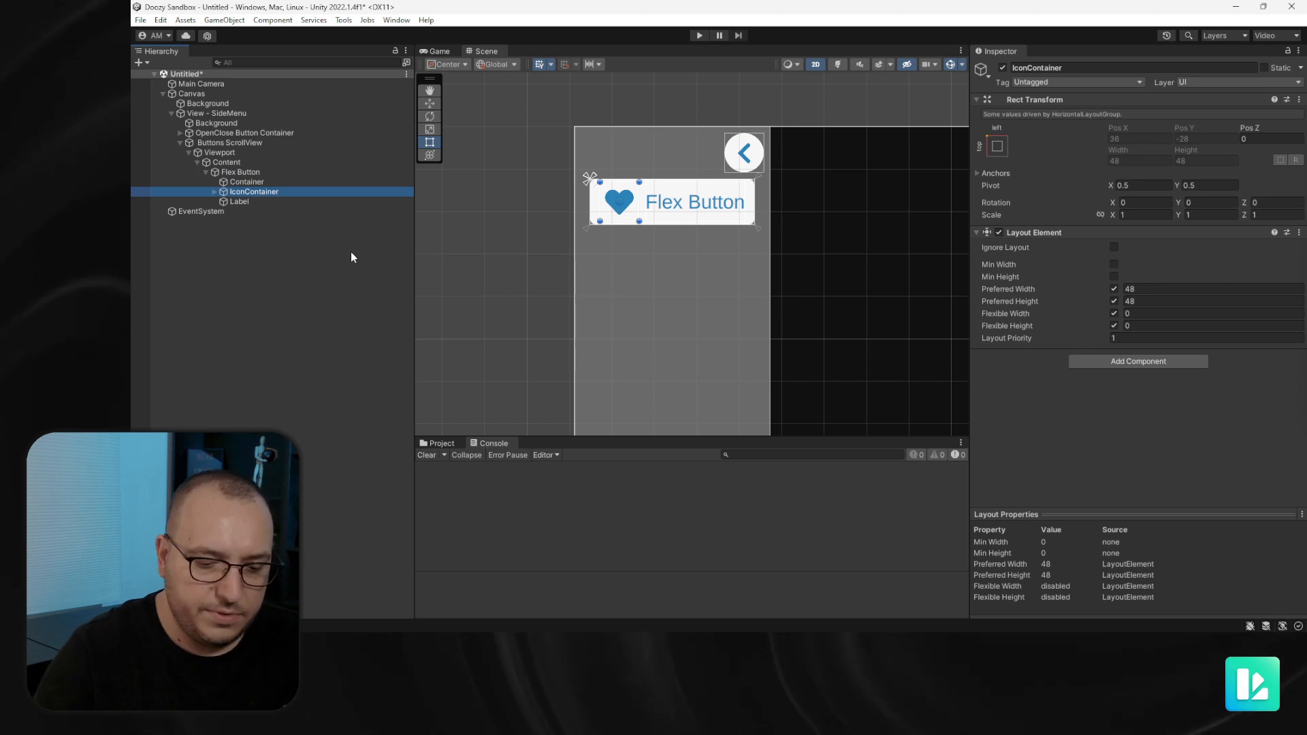
pyautogui.press('Delete')
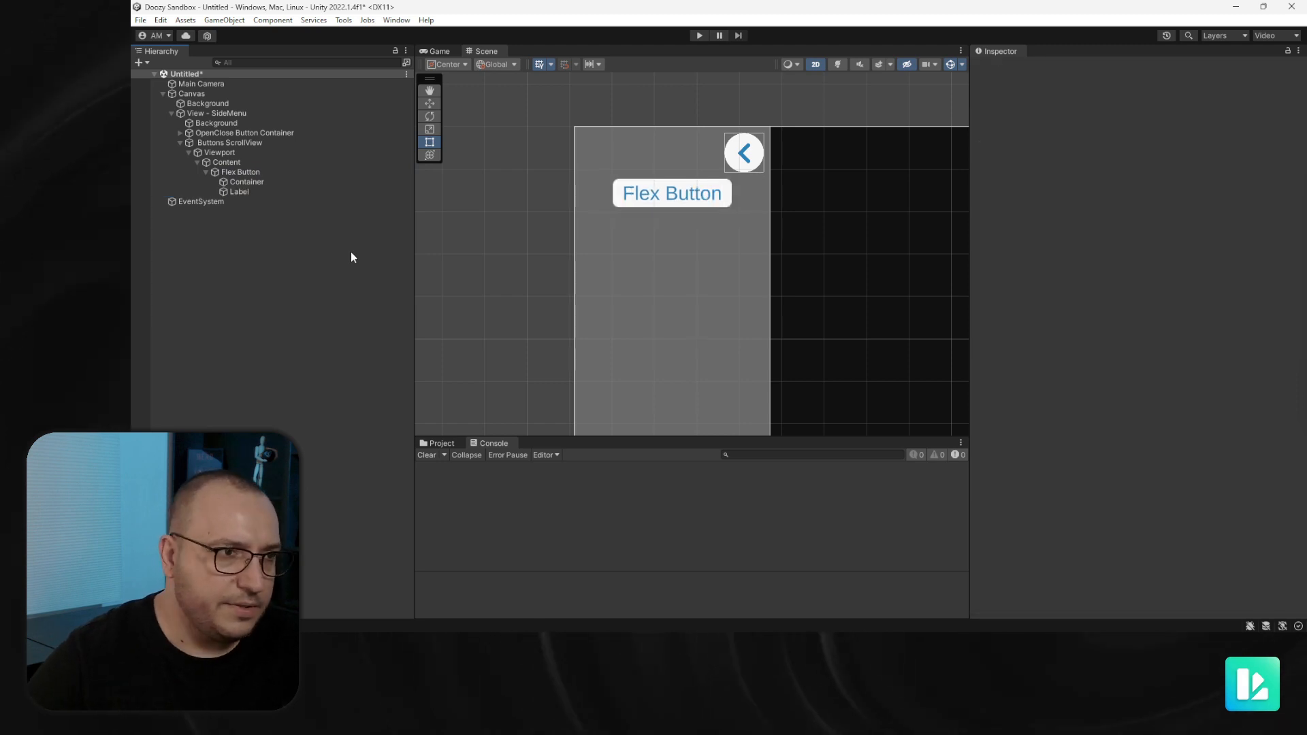
# Set the Horizontal Fit of the Flex Button's Content Size Fitter to Unconstrained
pyautogui.click(262, 172)
pyautogui.scroll(-4, 1024, 367)
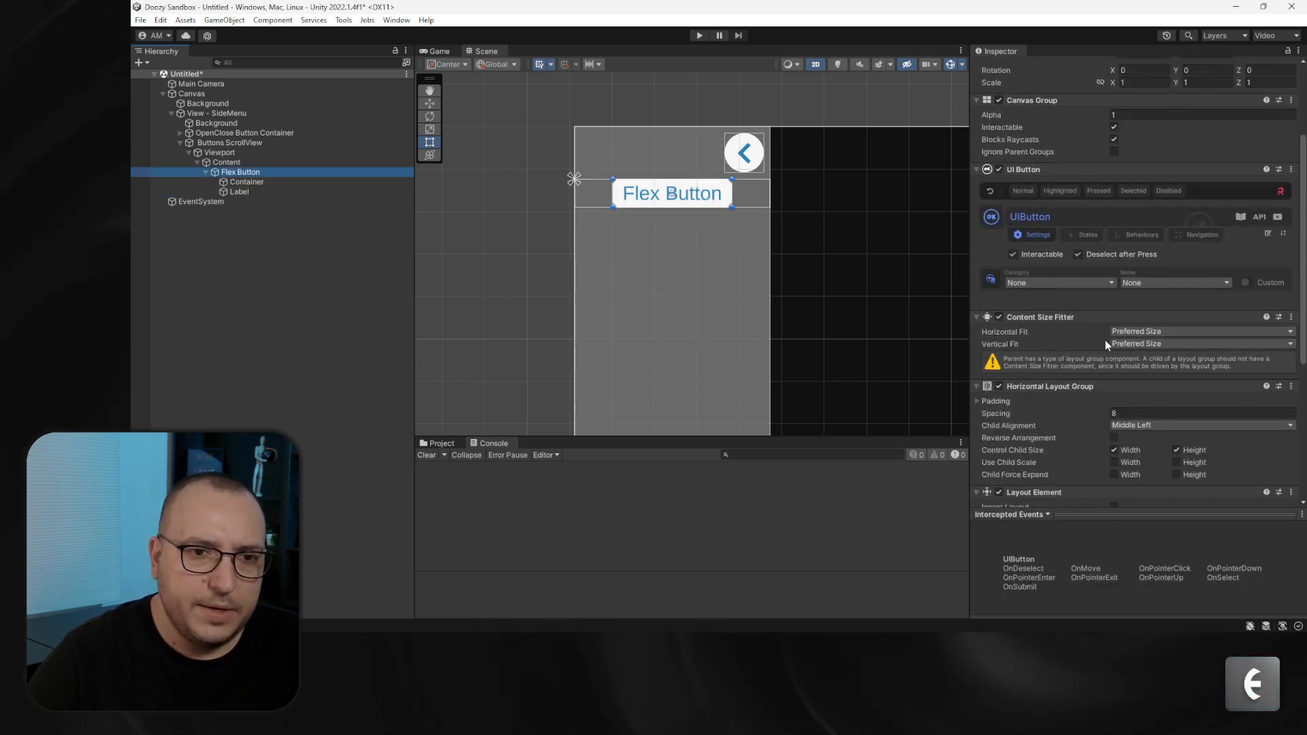
pyautogui.click(1140, 333)
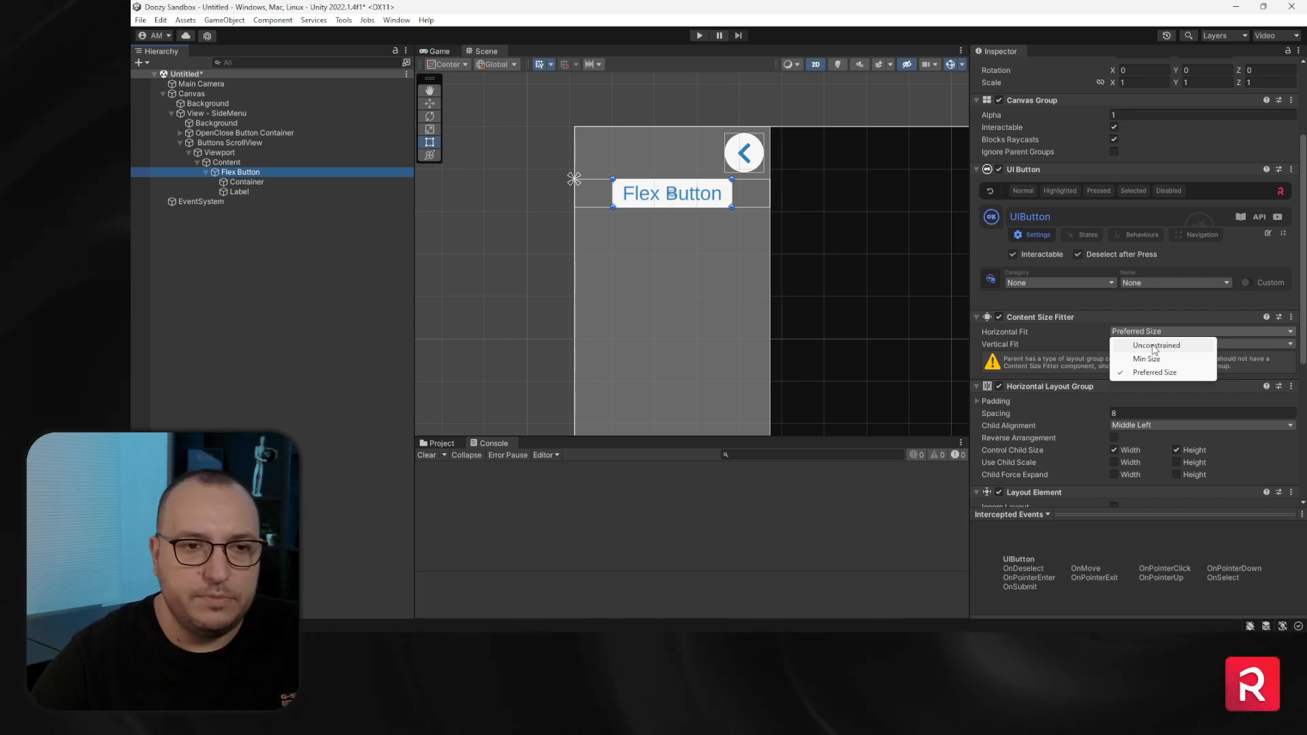
pyautogui.click(1156, 345)
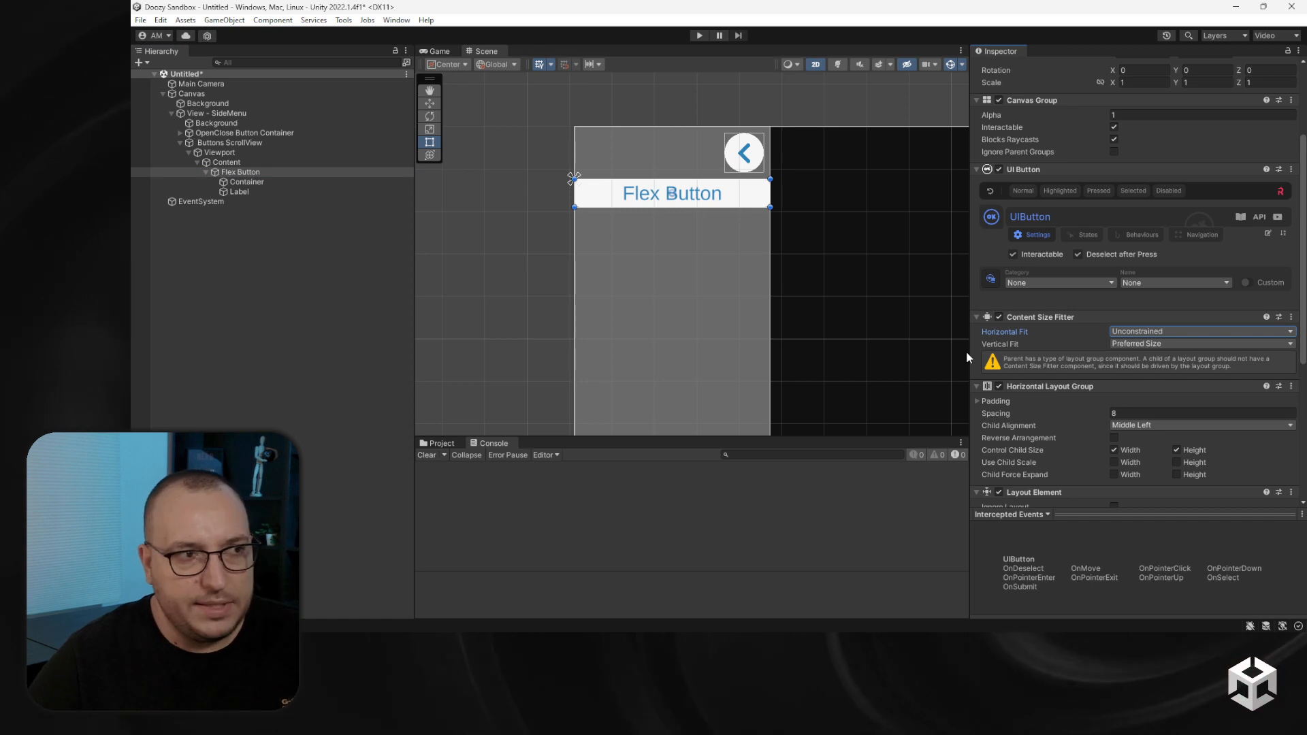
# Enable Child Force Expand for Width in the Flex Button's Horizontal Layout Group
pyautogui.click(251, 192)
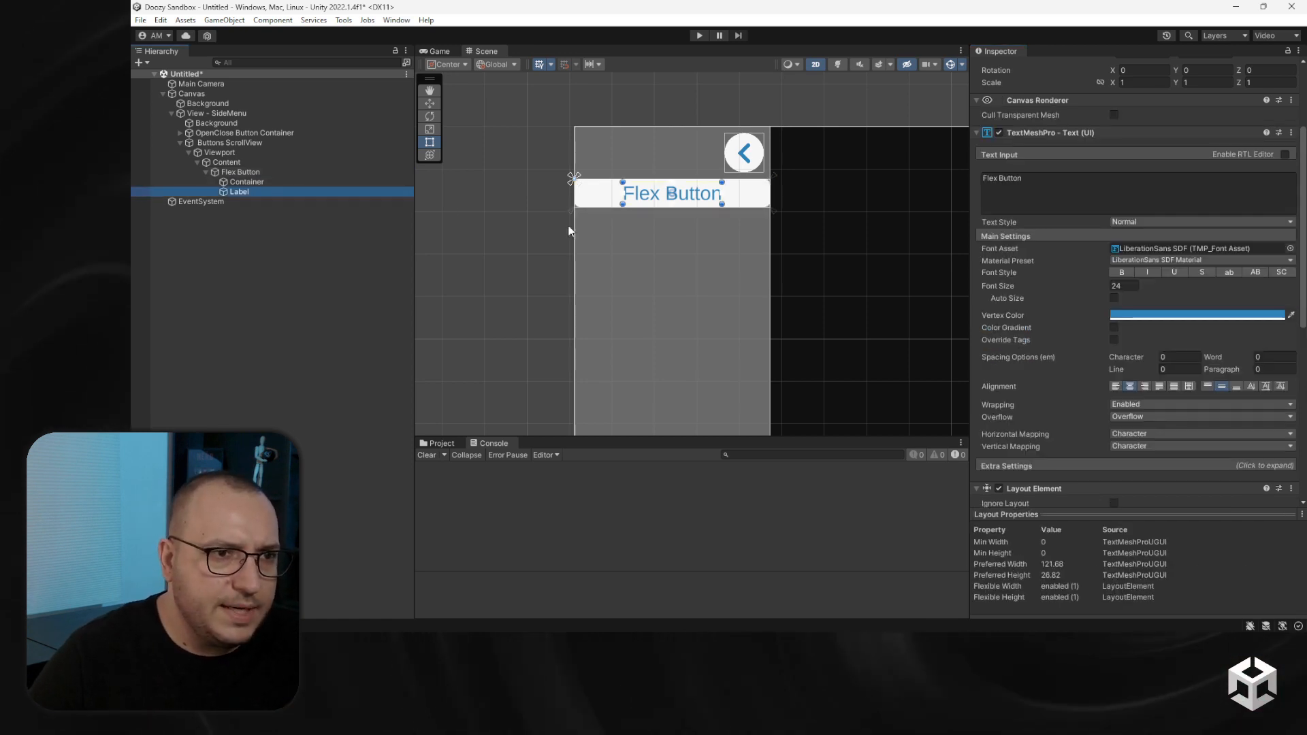
pyautogui.scroll(-4, 1109, 390)
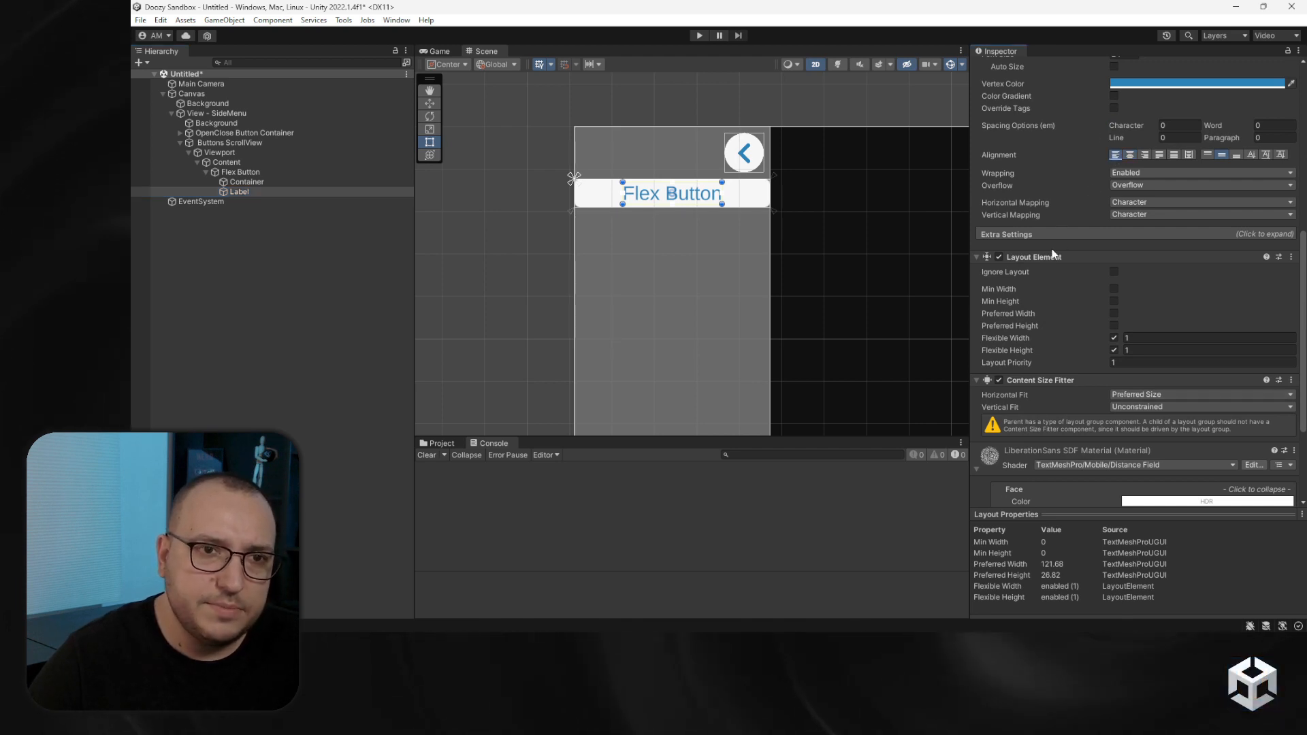
pyautogui.click(240, 182)
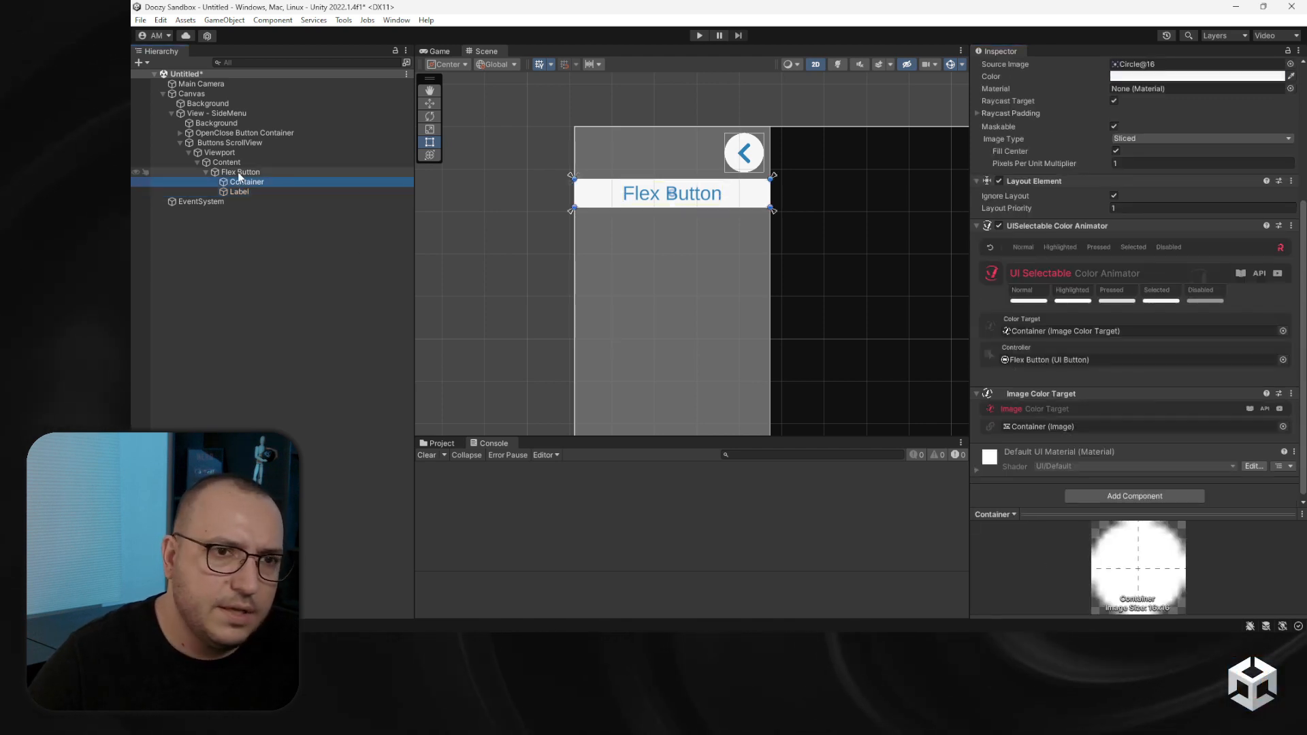
pyautogui.click(238, 172)
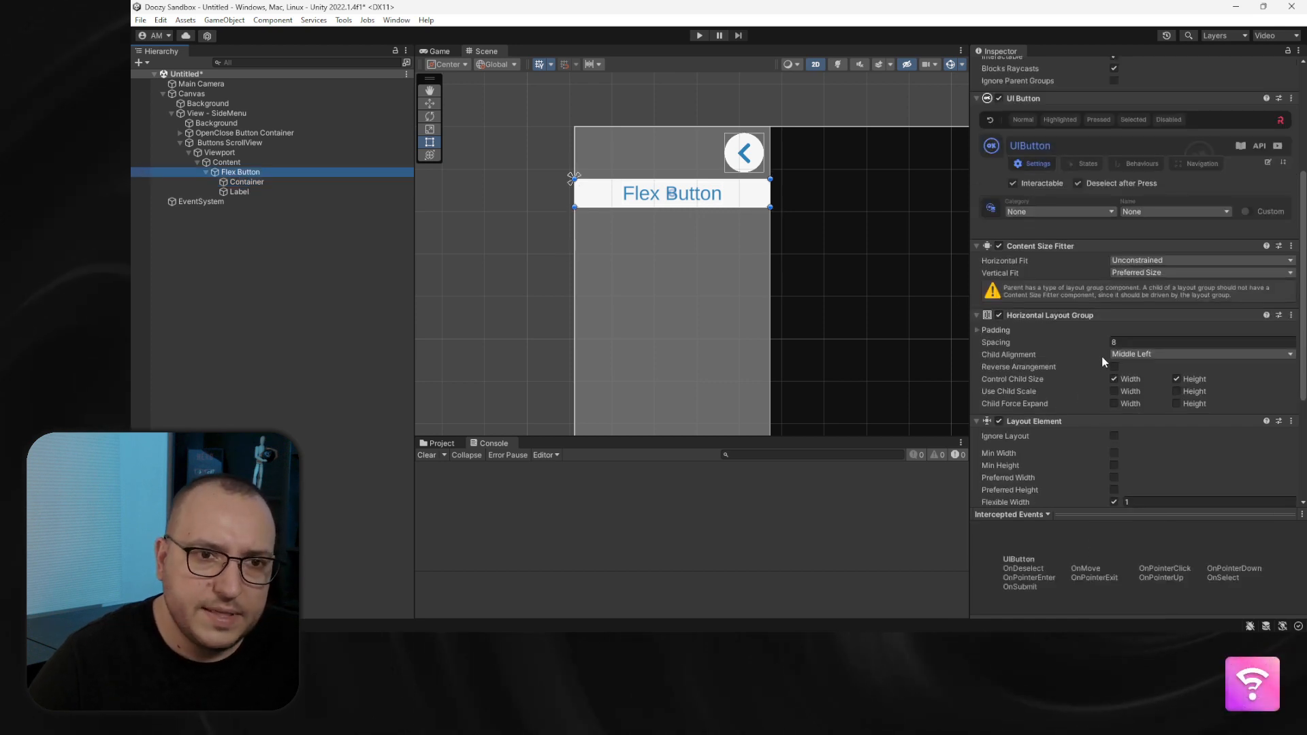
pyautogui.click(1113, 404)
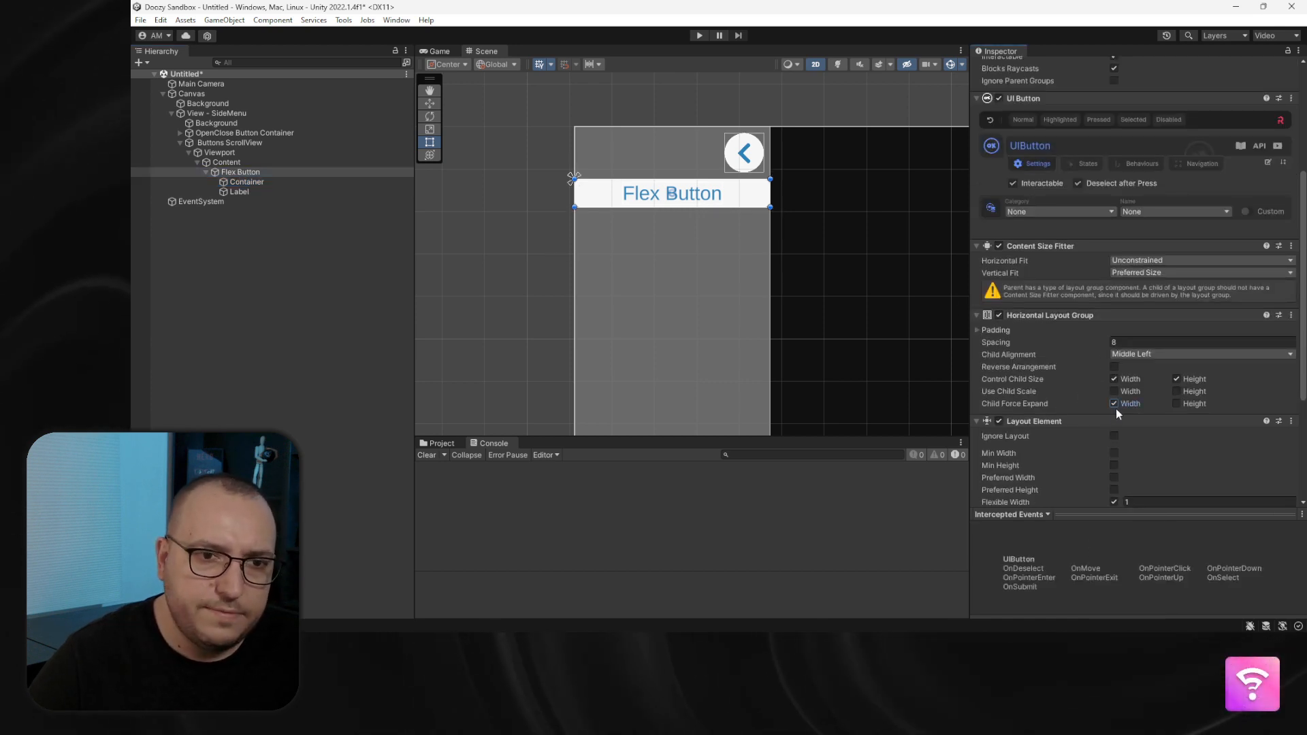
pyautogui.scroll(-5, 1096, 407)
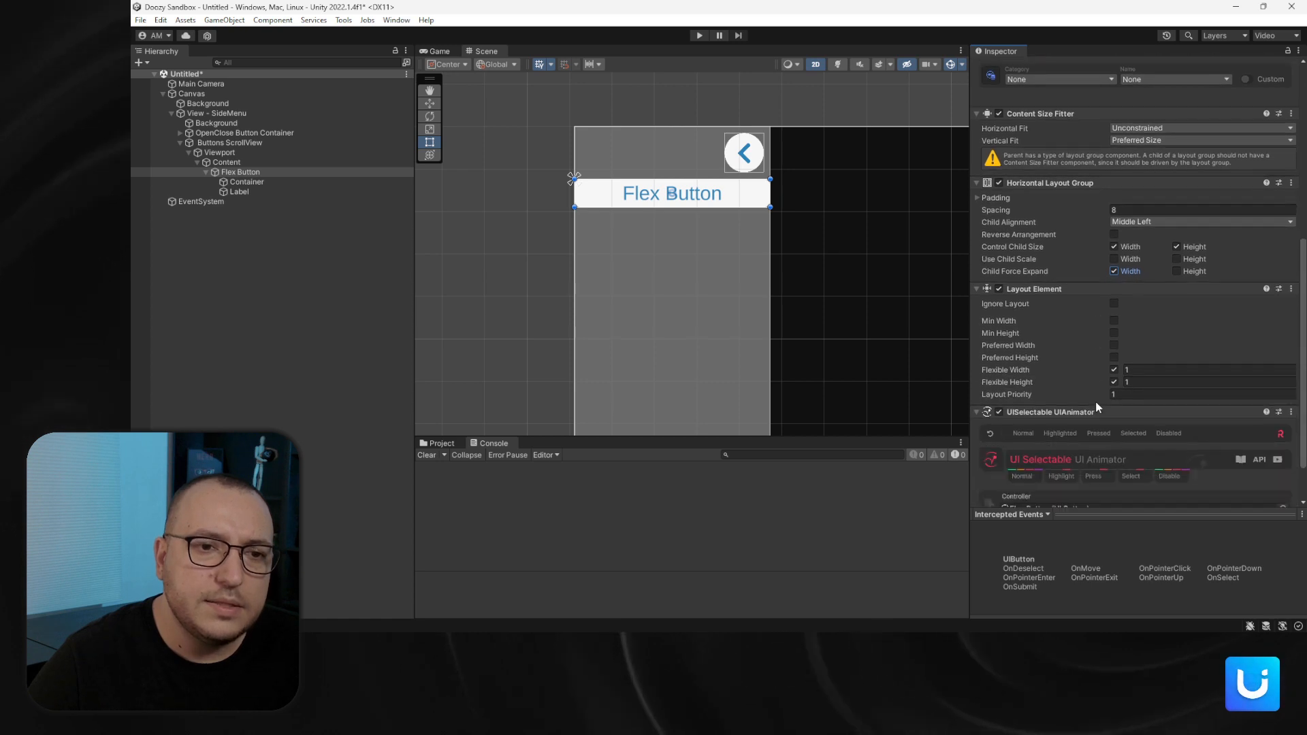
# Set the Label's Content Size Fitter to Unconstrained for Horizontal Fit and Preferred Size for Vertical Fit
pyautogui.click(254, 191)
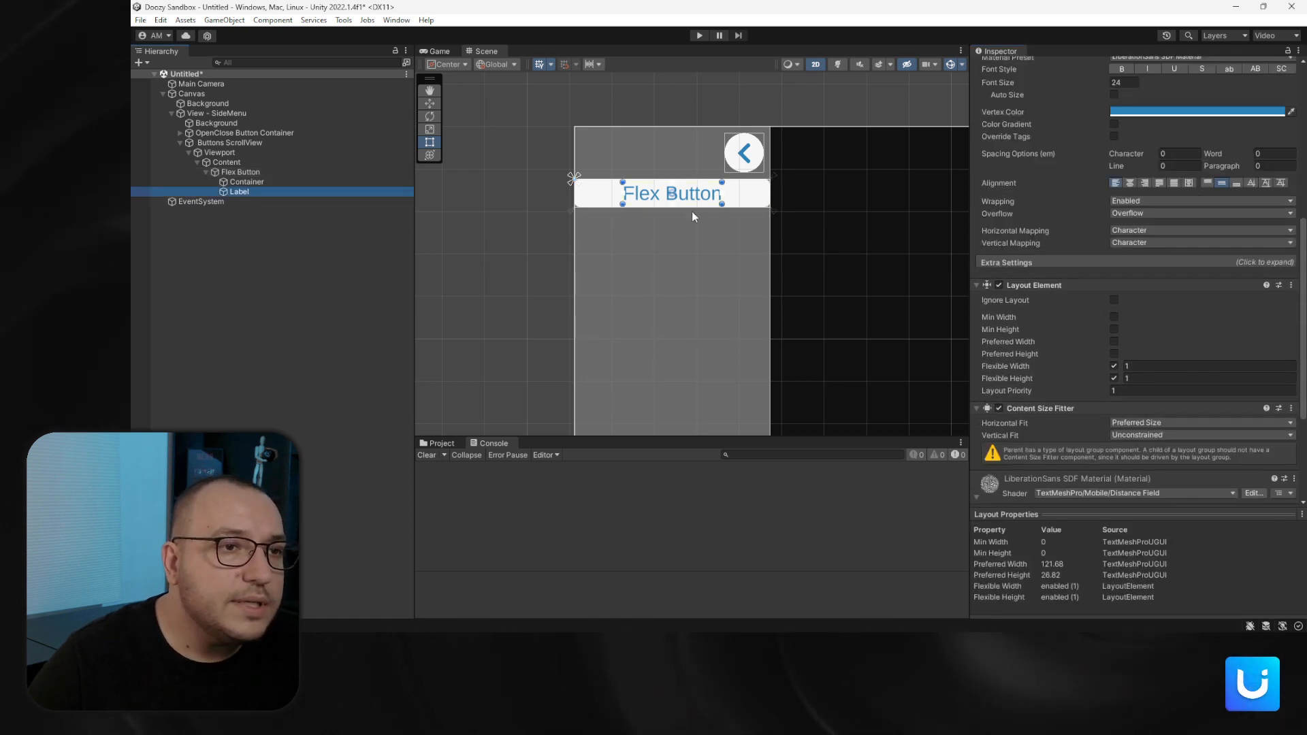
pyautogui.press('f')
pyautogui.scroll(-4, 1130, 442)
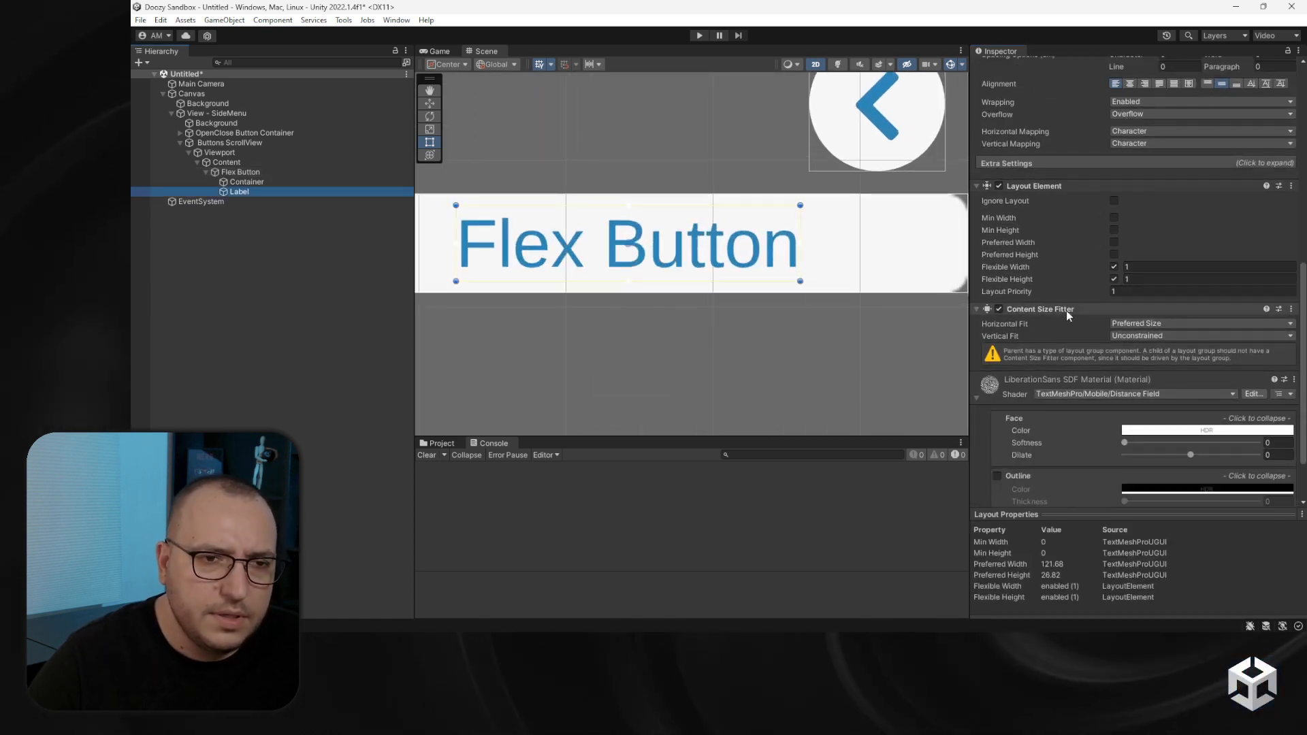
pyautogui.click(1129, 326)
pyautogui.click(1135, 336)
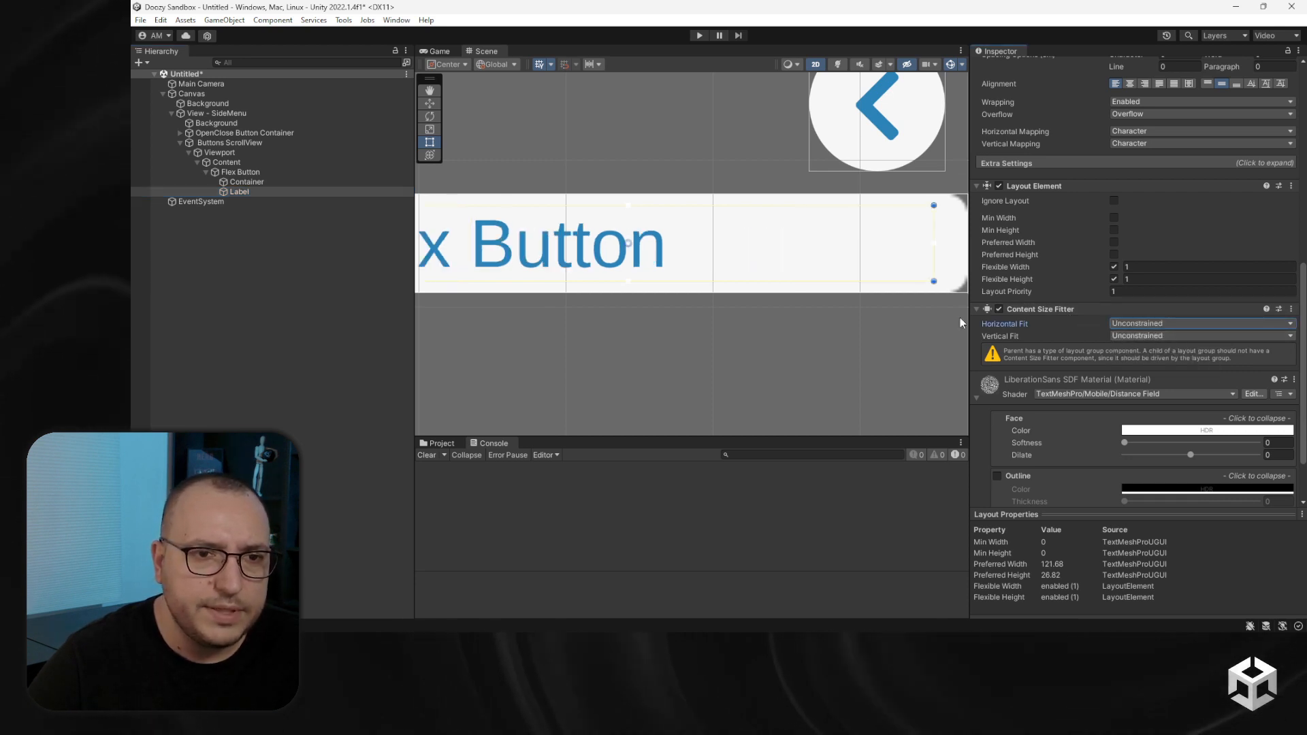
pyautogui.click(1136, 337)
pyautogui.click(1150, 373)
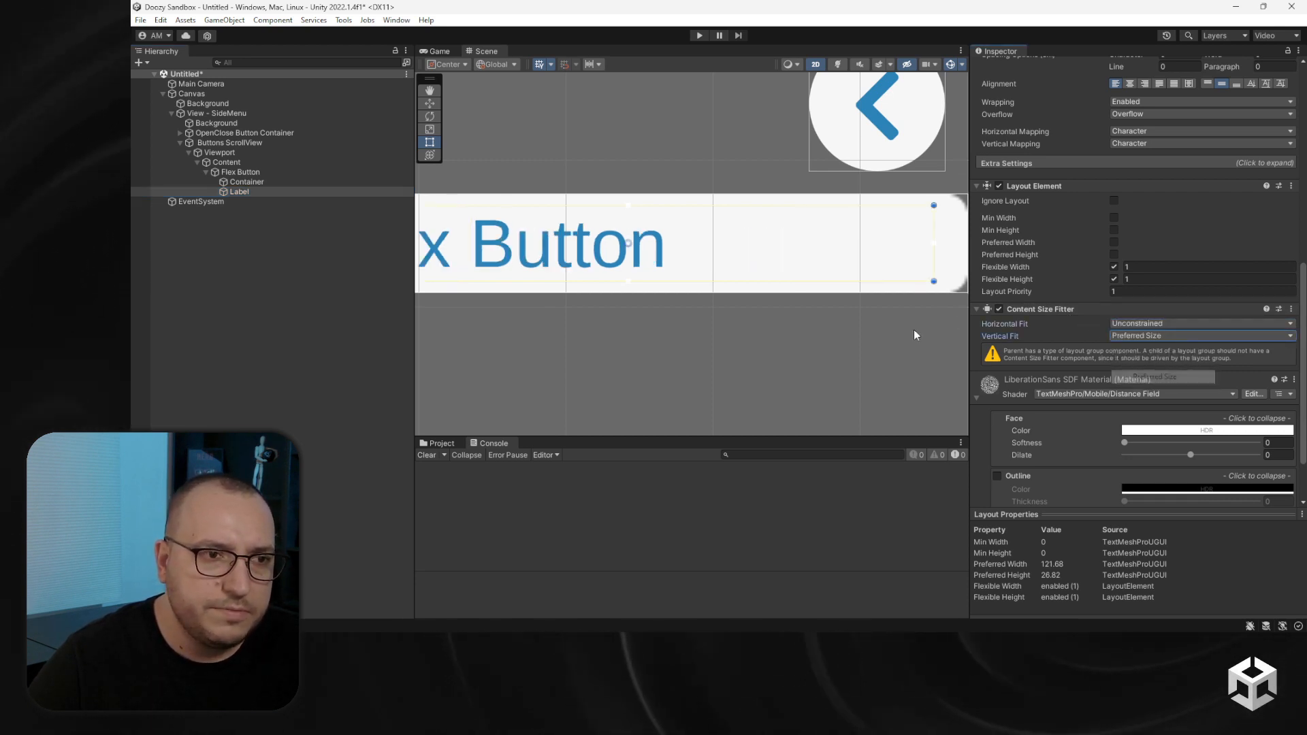
pyautogui.scroll(-5, 786, 314)
pyautogui.scroll(5, 784, 309)
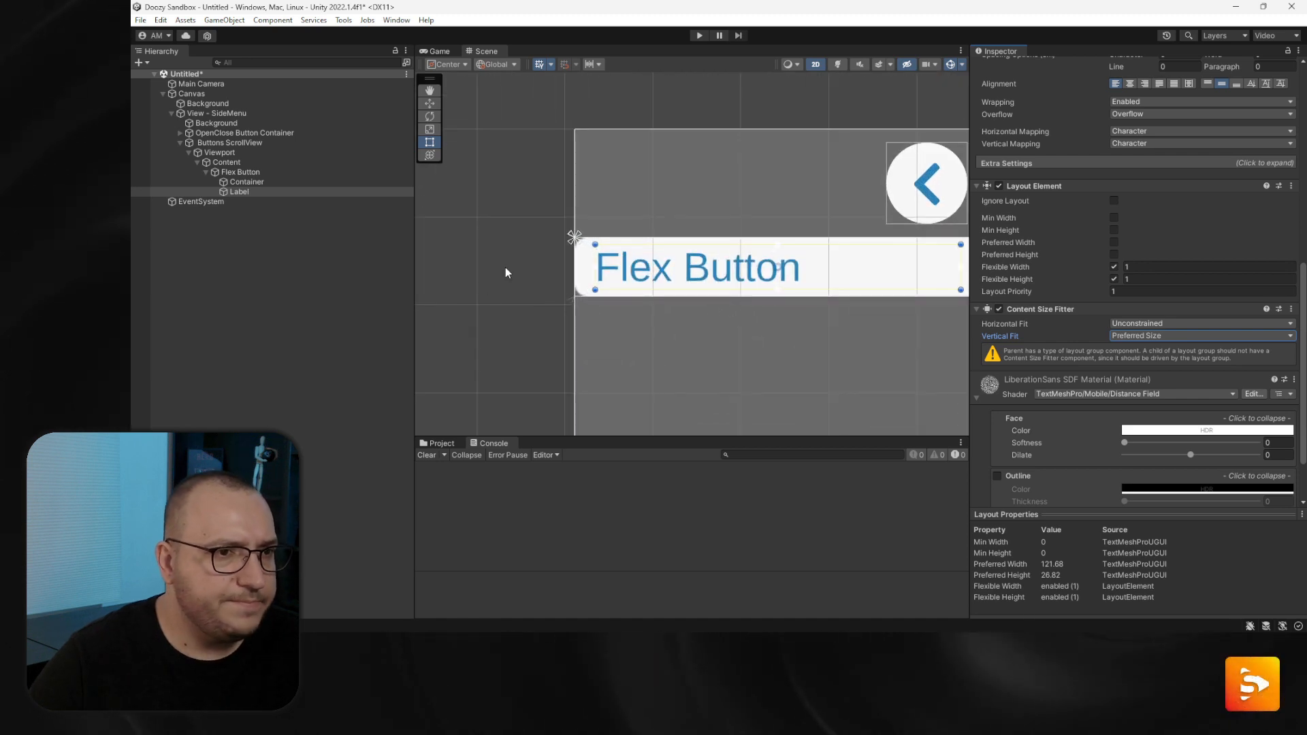
# Examine the padding values in the Flex Button's Horizontal Layout Group
pyautogui.click(241, 172)
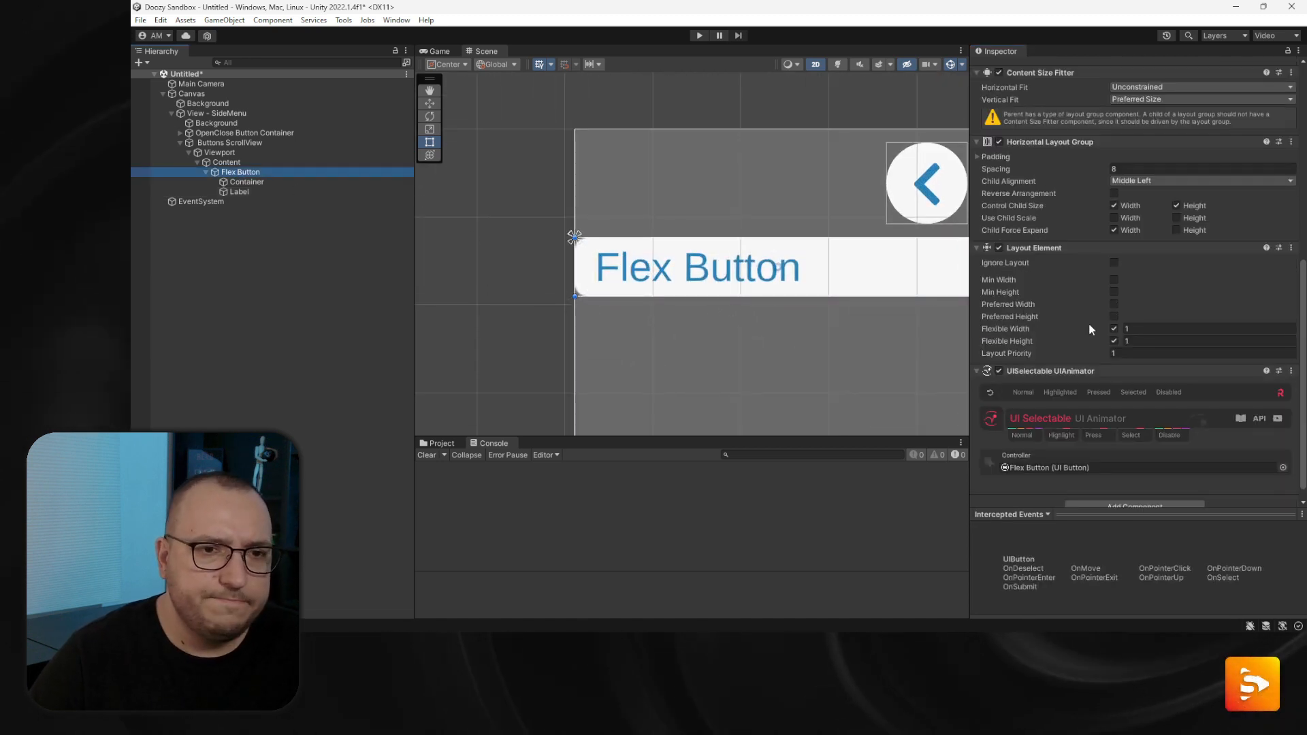
pyautogui.scroll(3, 1136, 328)
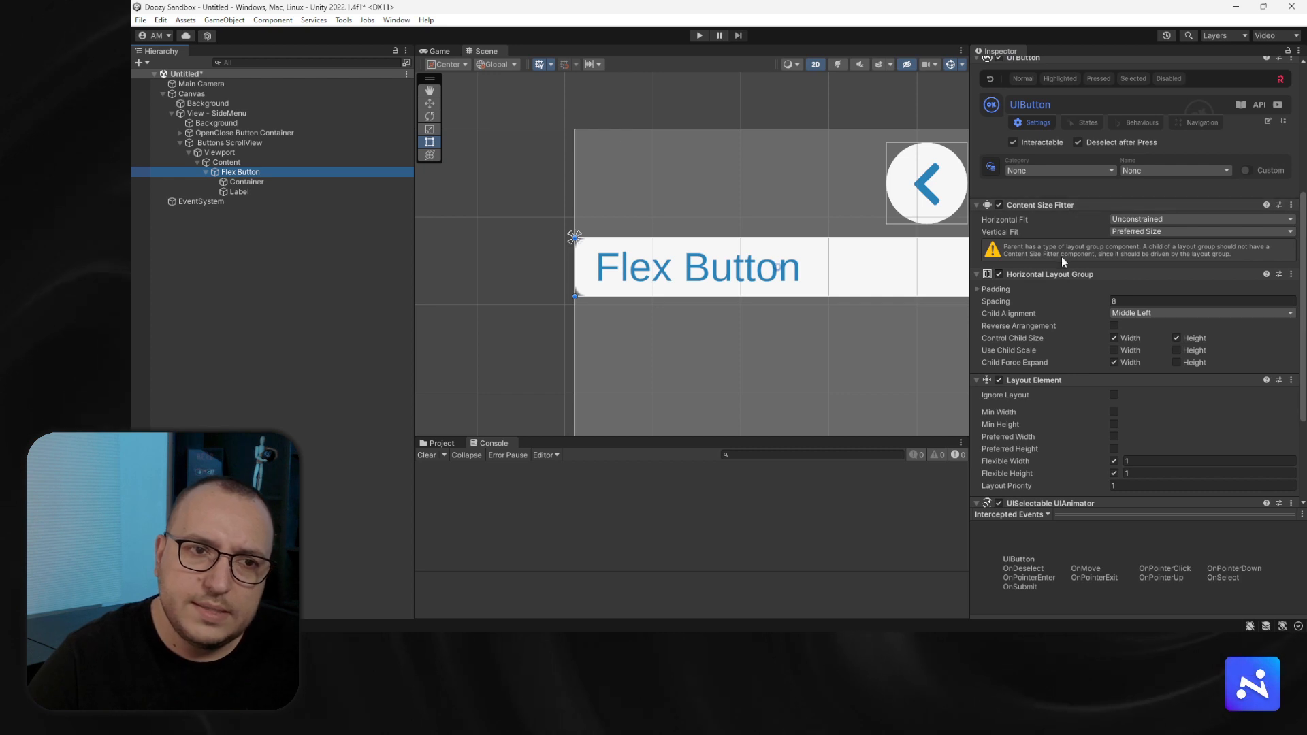
pyautogui.click(988, 289)
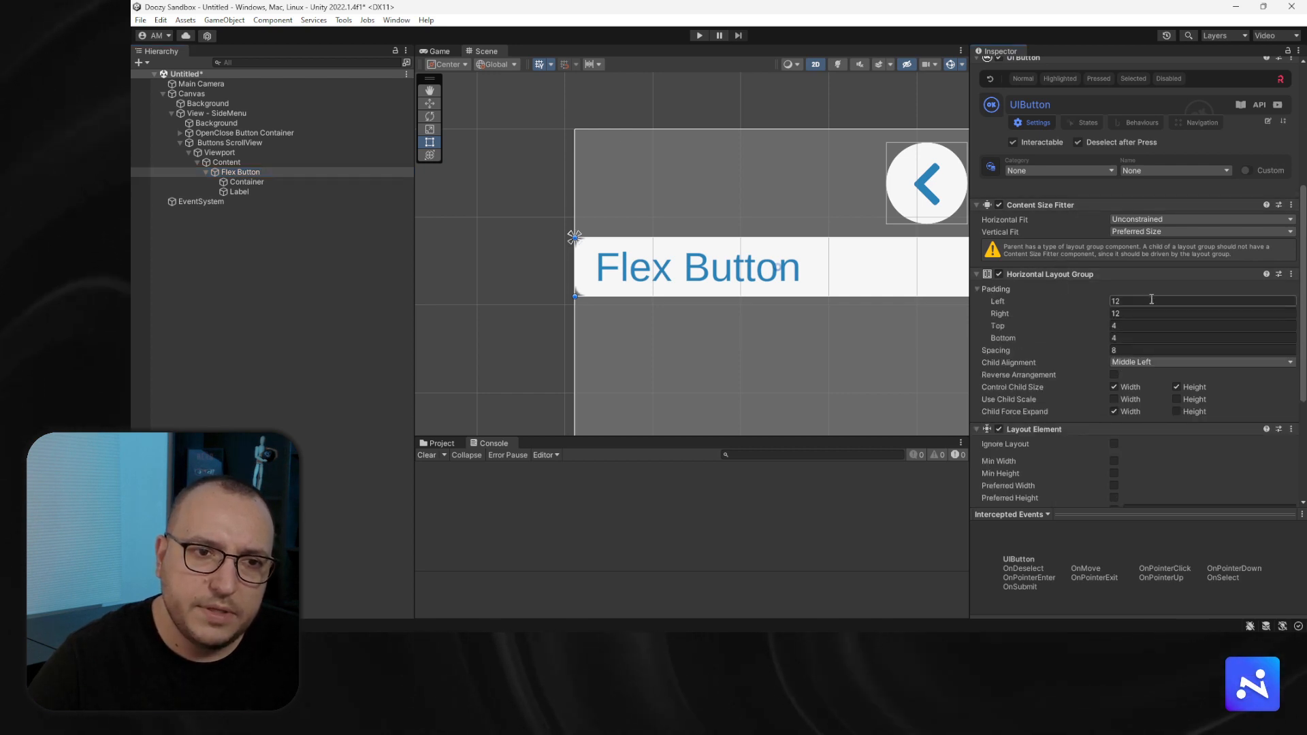
# Set the left, right, top and bottom padding of Content's Vertical Layout Group to 16
pyautogui.click(197, 162)
pyautogui.click(208, 161)
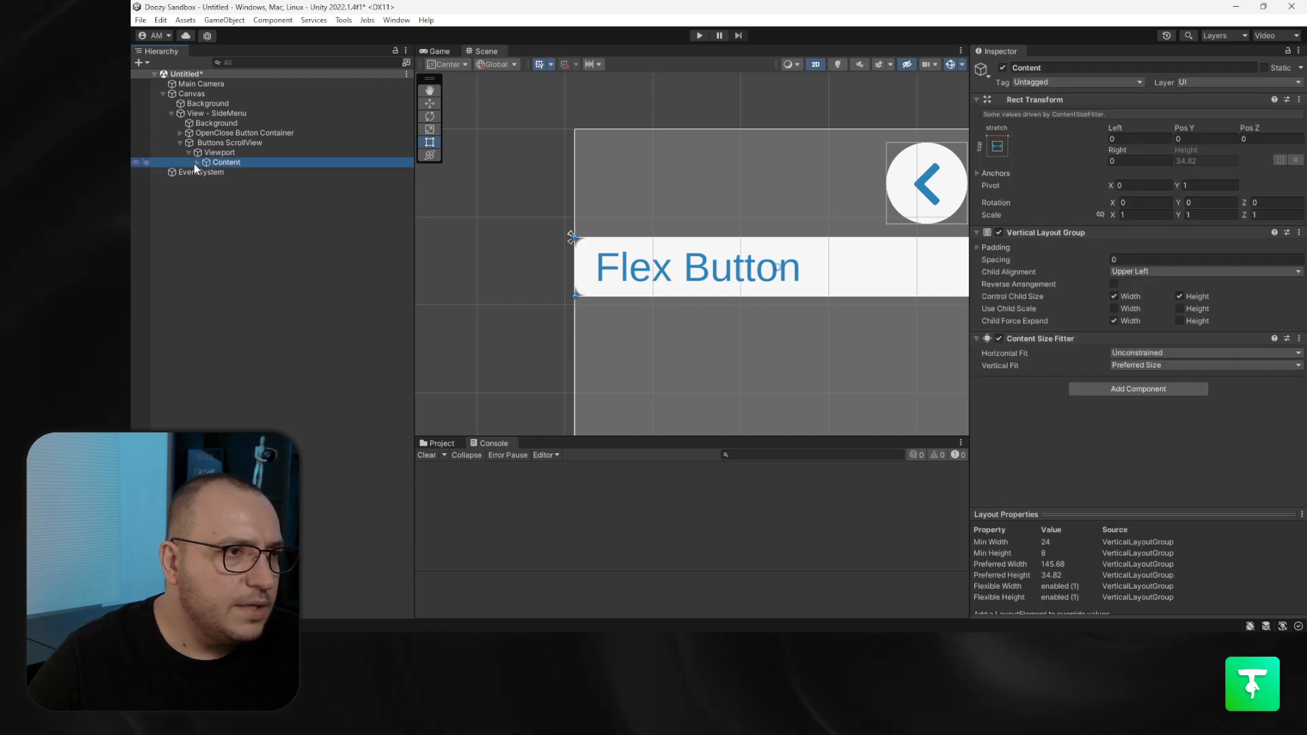
pyautogui.scroll(-5, 713, 267)
pyautogui.scroll(2, 713, 267)
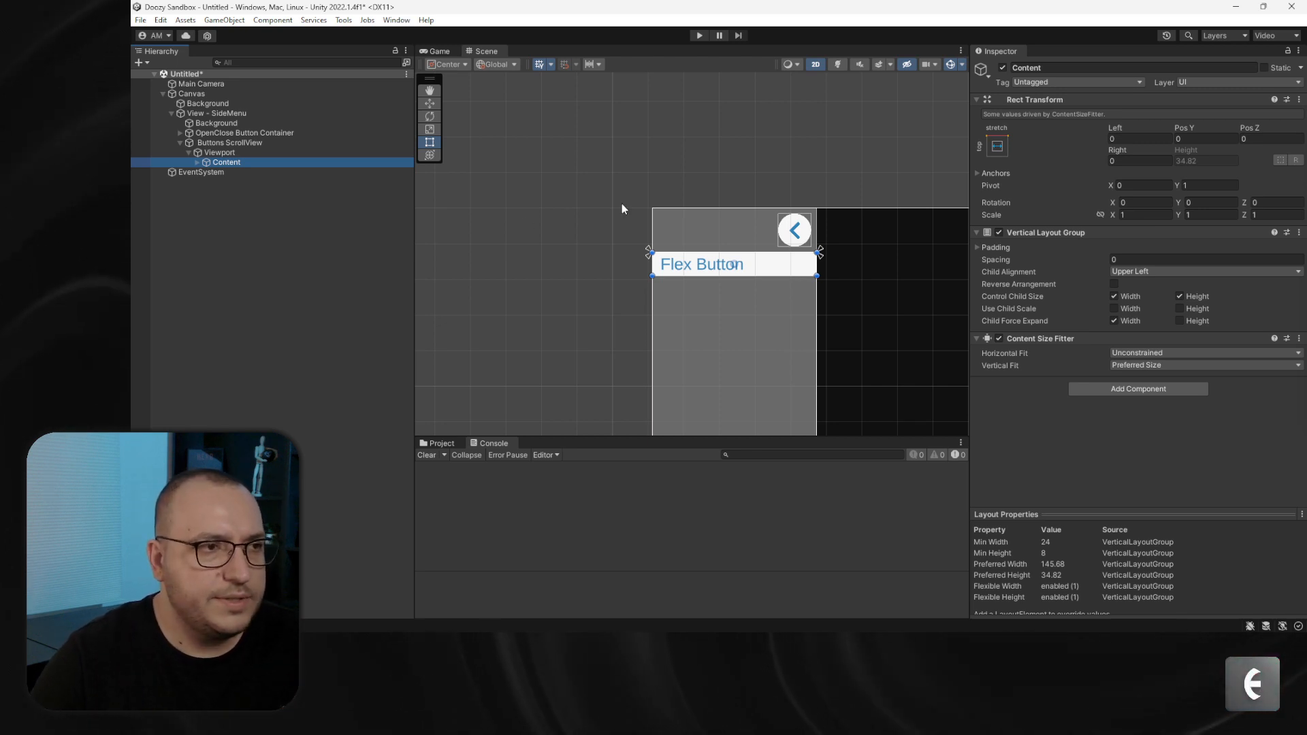
pyautogui.click(996, 248)
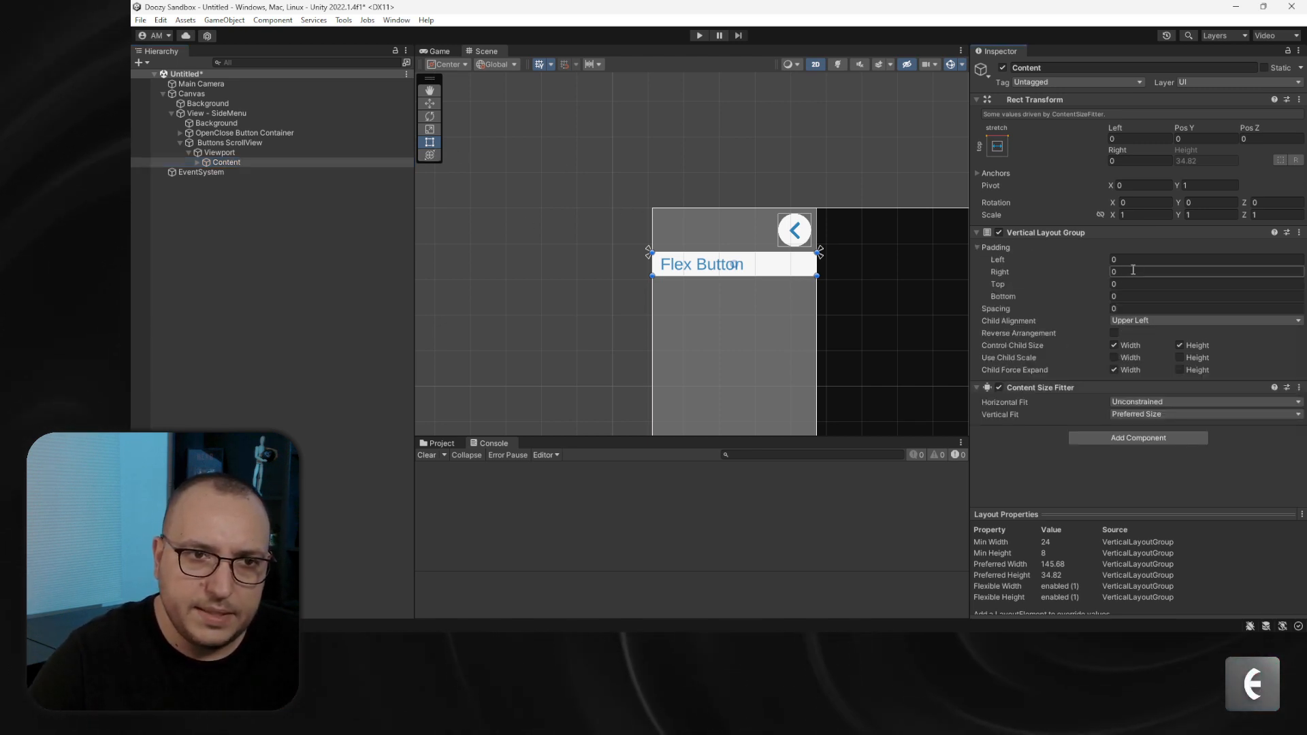
pyautogui.click(1130, 260)
pyautogui.write('16')
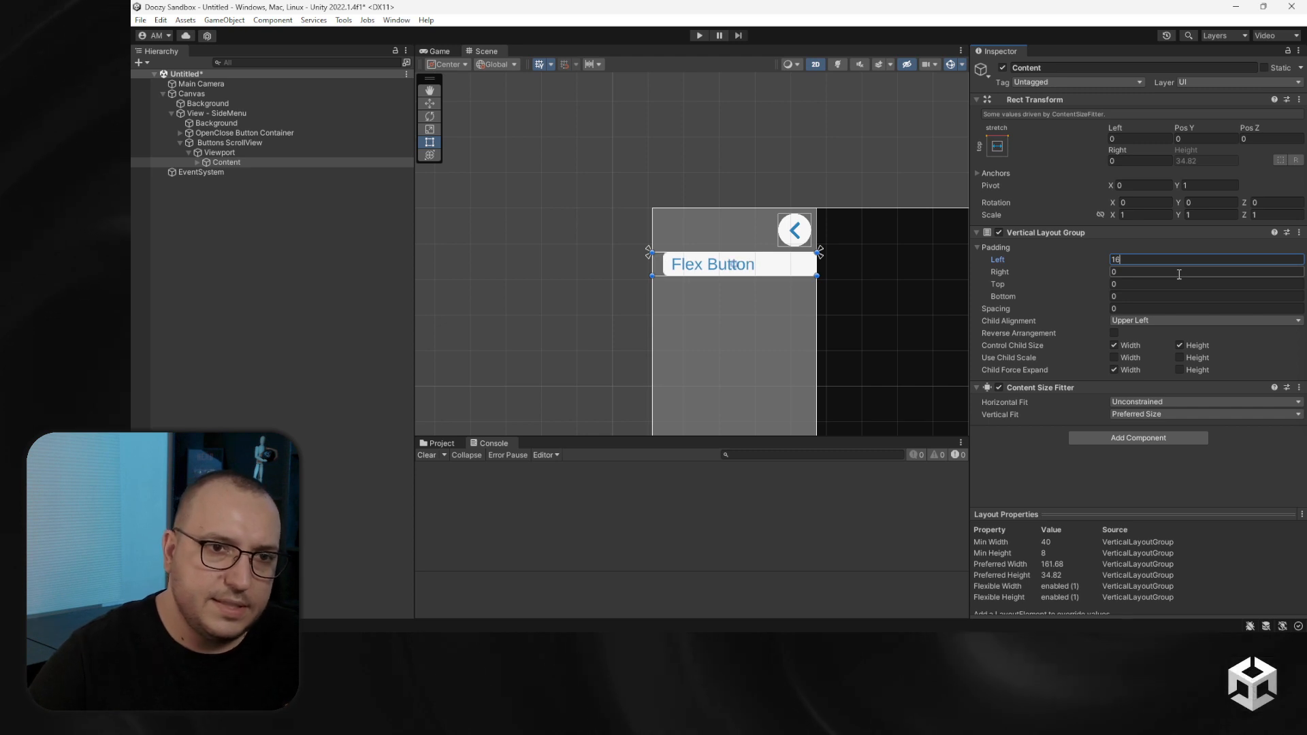
pyautogui.write('16')
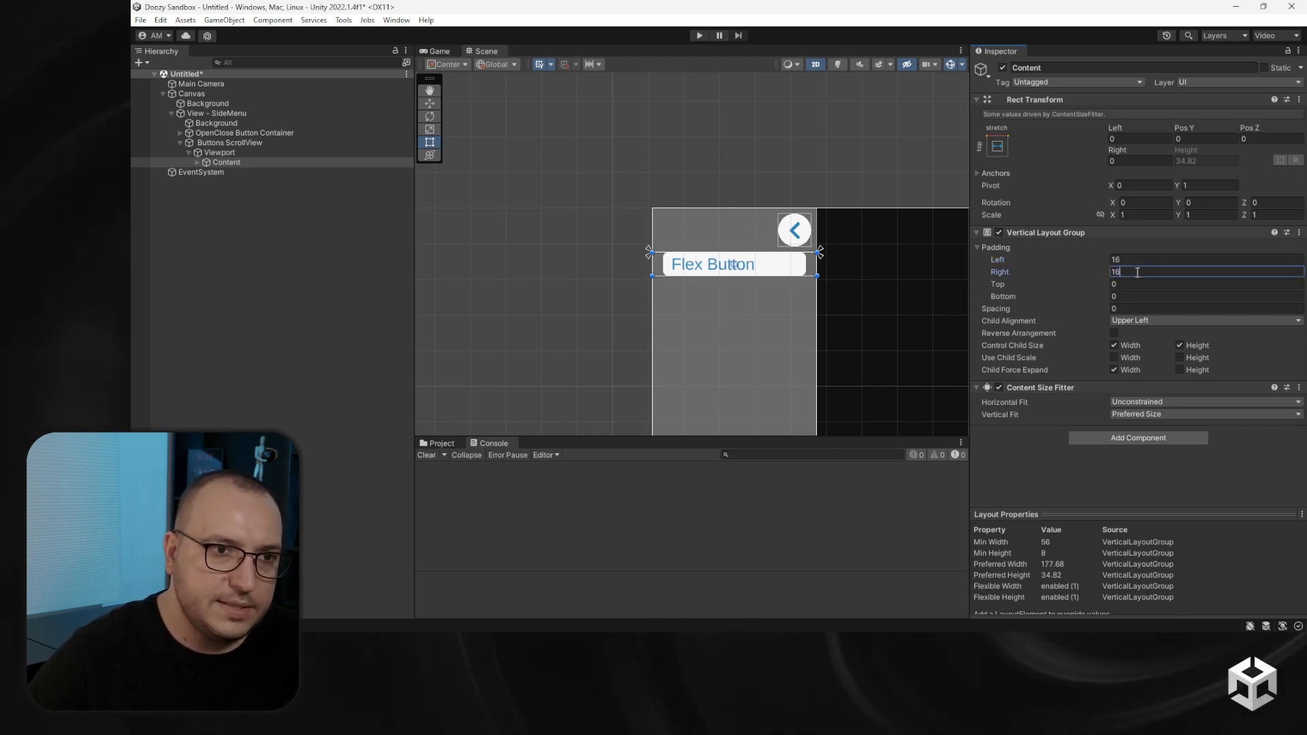
pyautogui.click(1123, 284)
pyautogui.write('16')
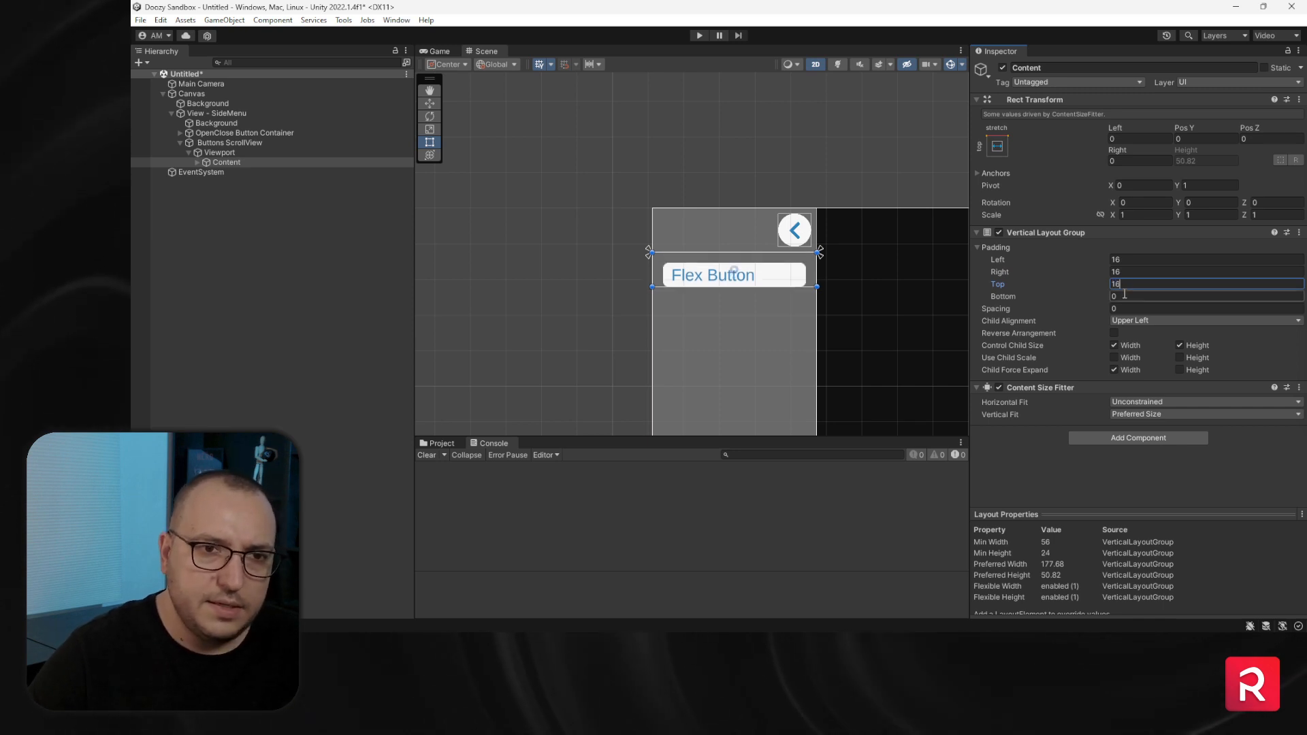
pyautogui.click(1120, 298)
pyautogui.write('16')
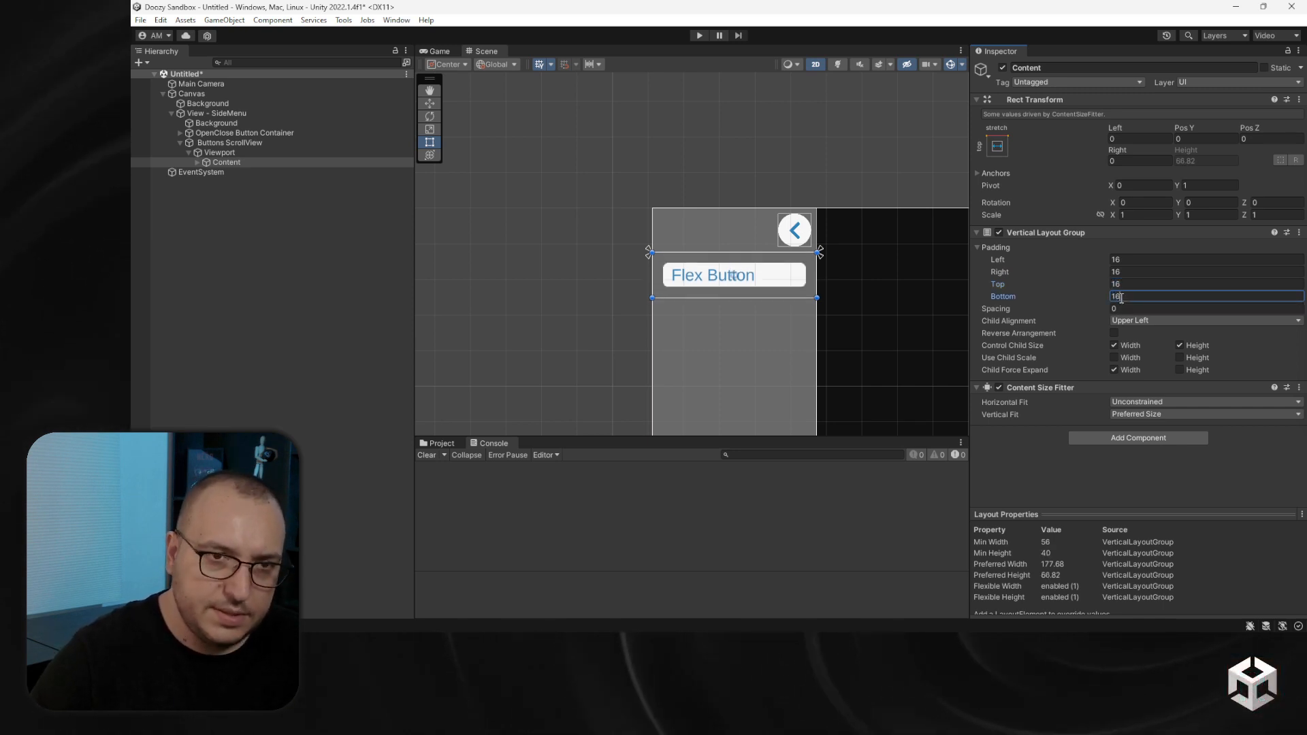
# Set the spacing of Content's Vertical Layout Group to 16
pyautogui.click(1126, 308)
pyautogui.write('16')
pyautogui.press('Return')
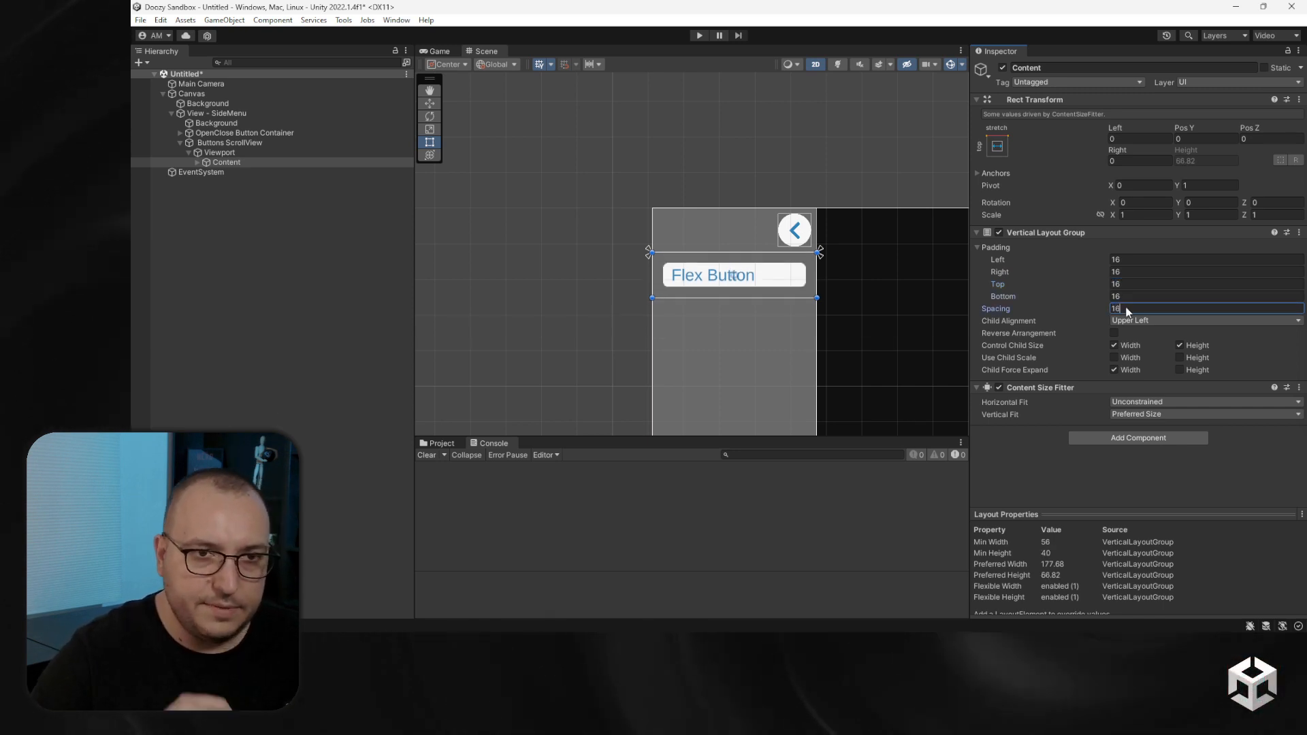
pyautogui.scroll(-3, 756, 239)
pyautogui.scroll(3, 713, 231)
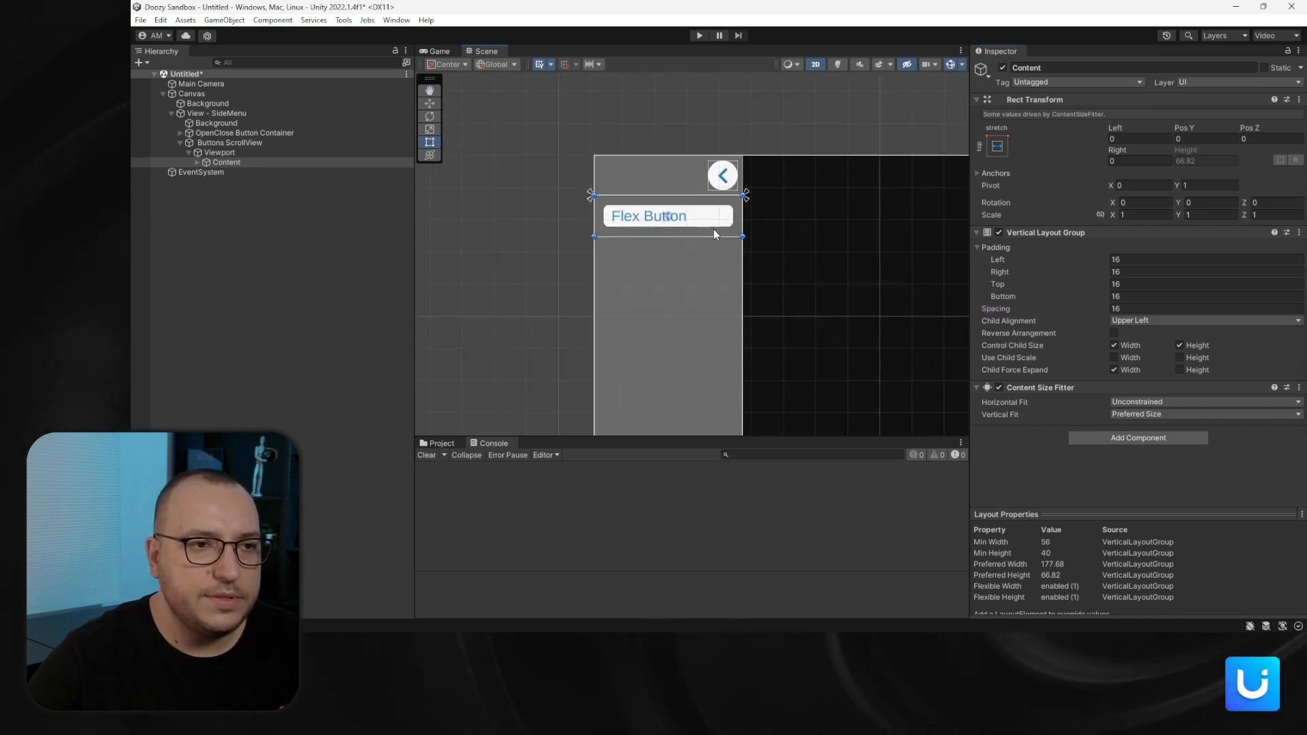
# Enable Preferred Height in the Flex Button's Layout Element and set it to 48
pyautogui.click(197, 162)
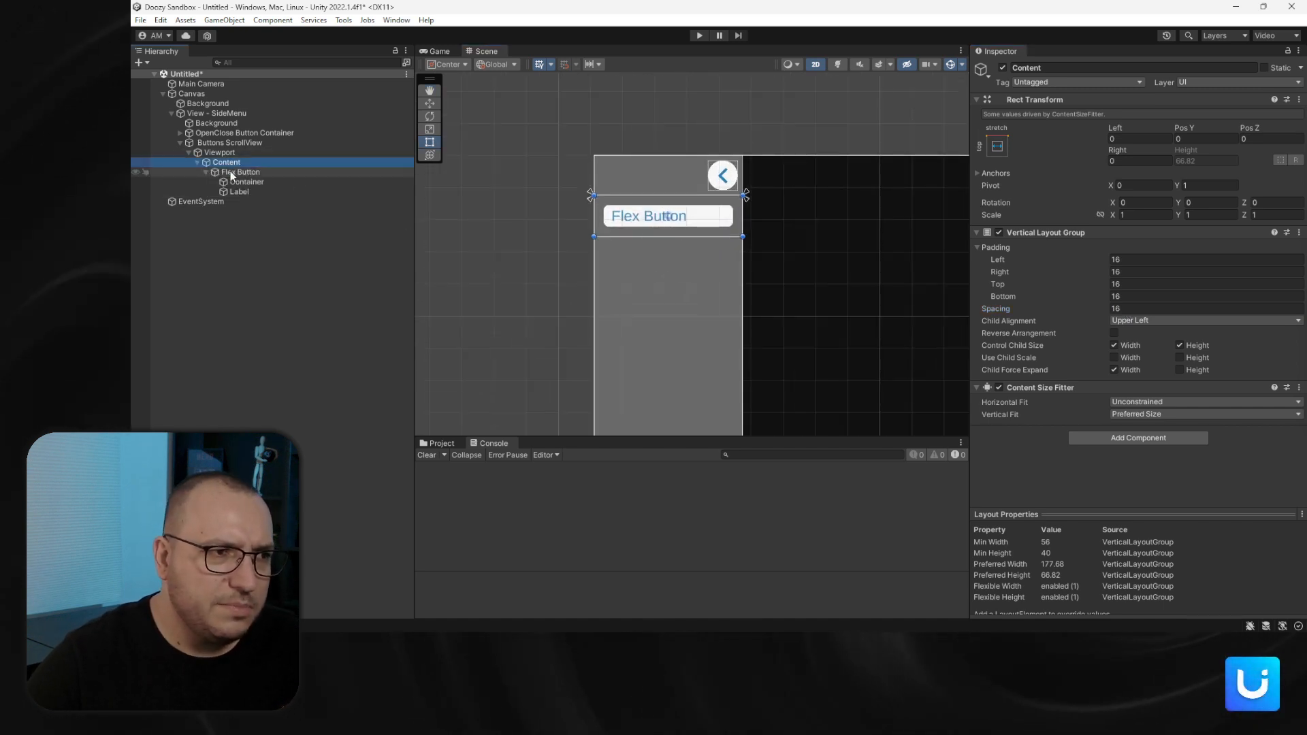
pyautogui.click(231, 174)
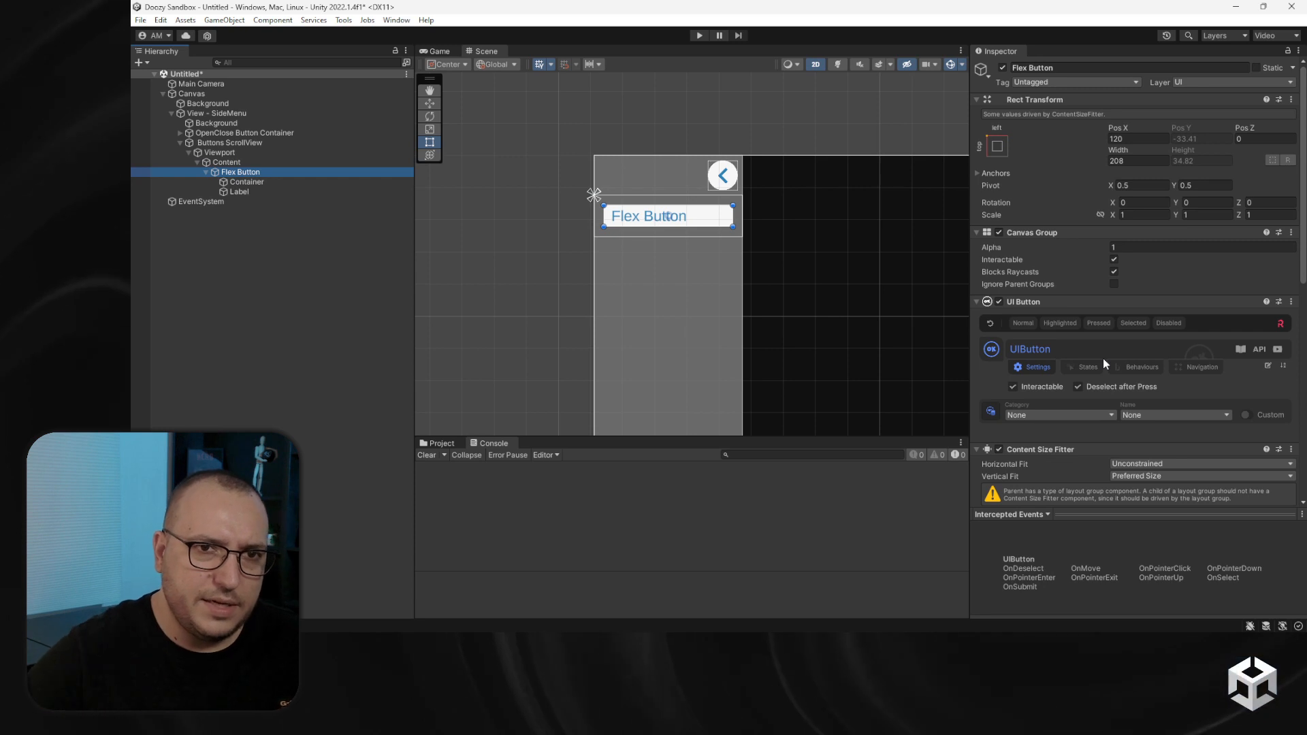
pyautogui.scroll(-3, 1234, 400)
pyautogui.scroll(-3, 1192, 387)
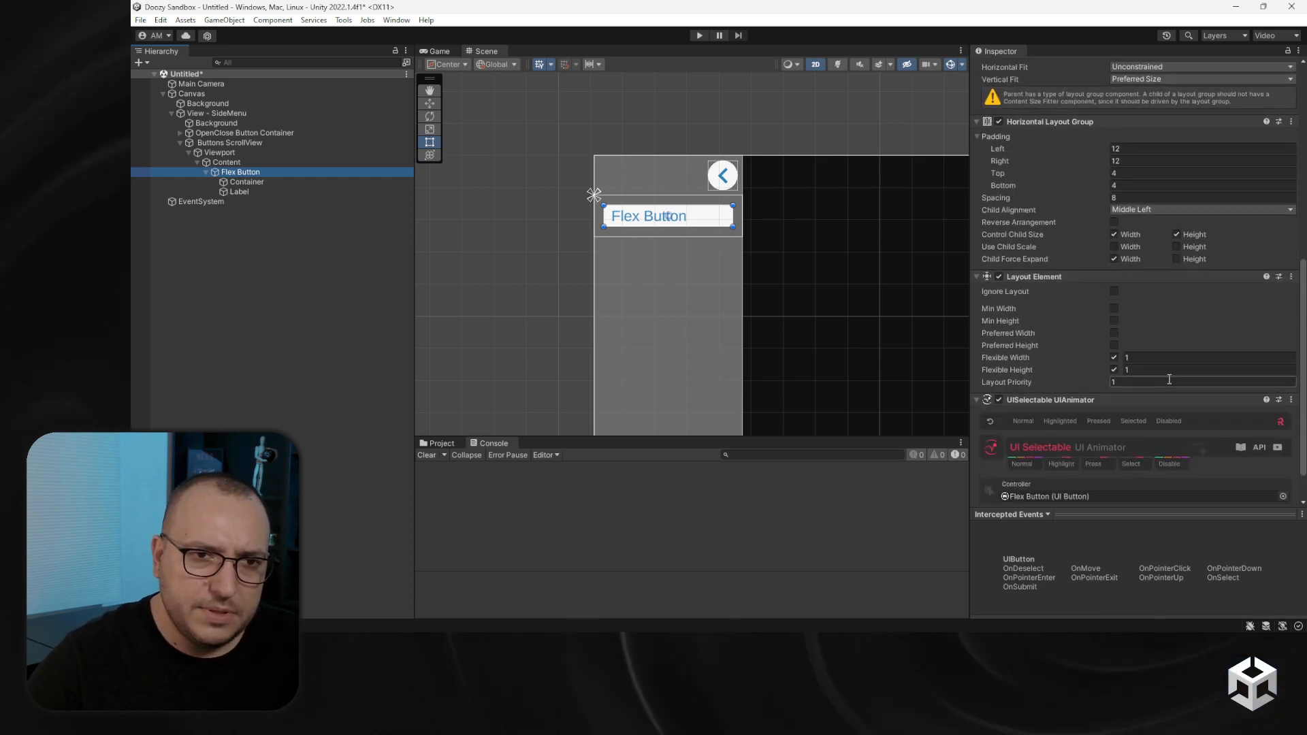
pyautogui.click(1114, 345)
pyautogui.click(1178, 345)
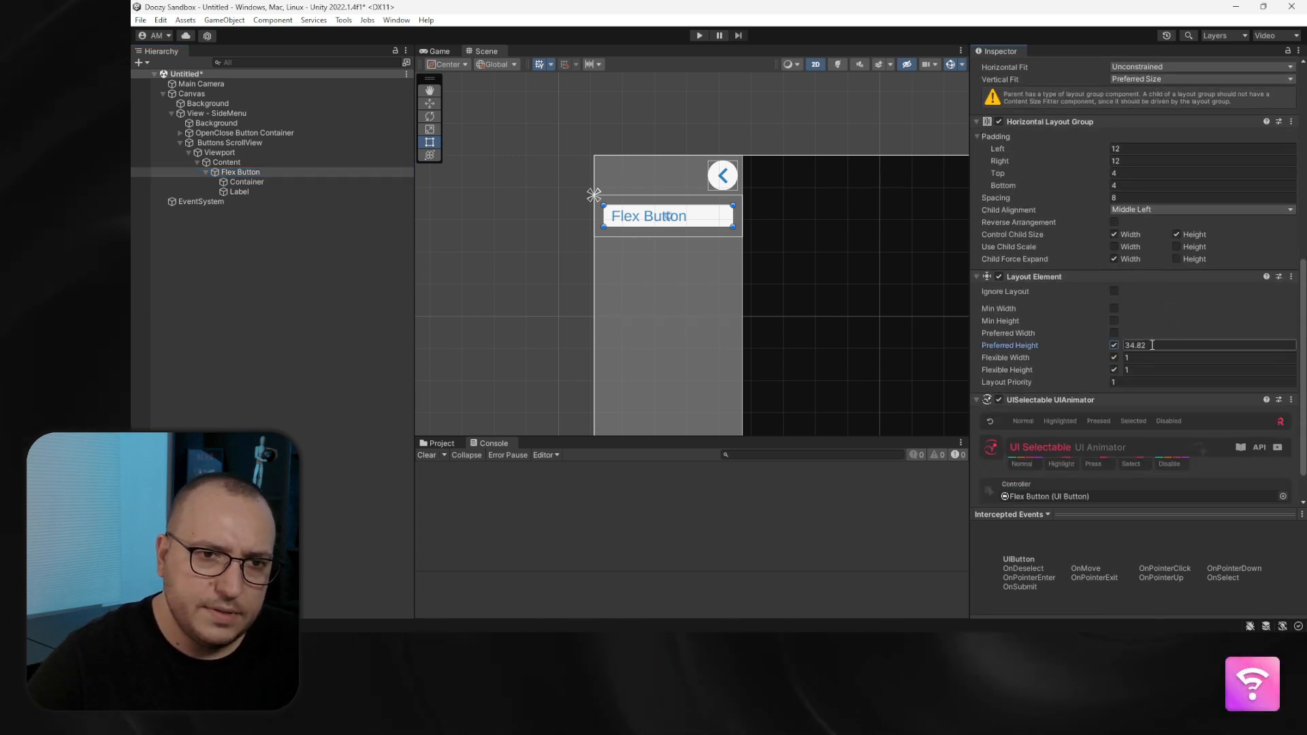
pyautogui.write('40')
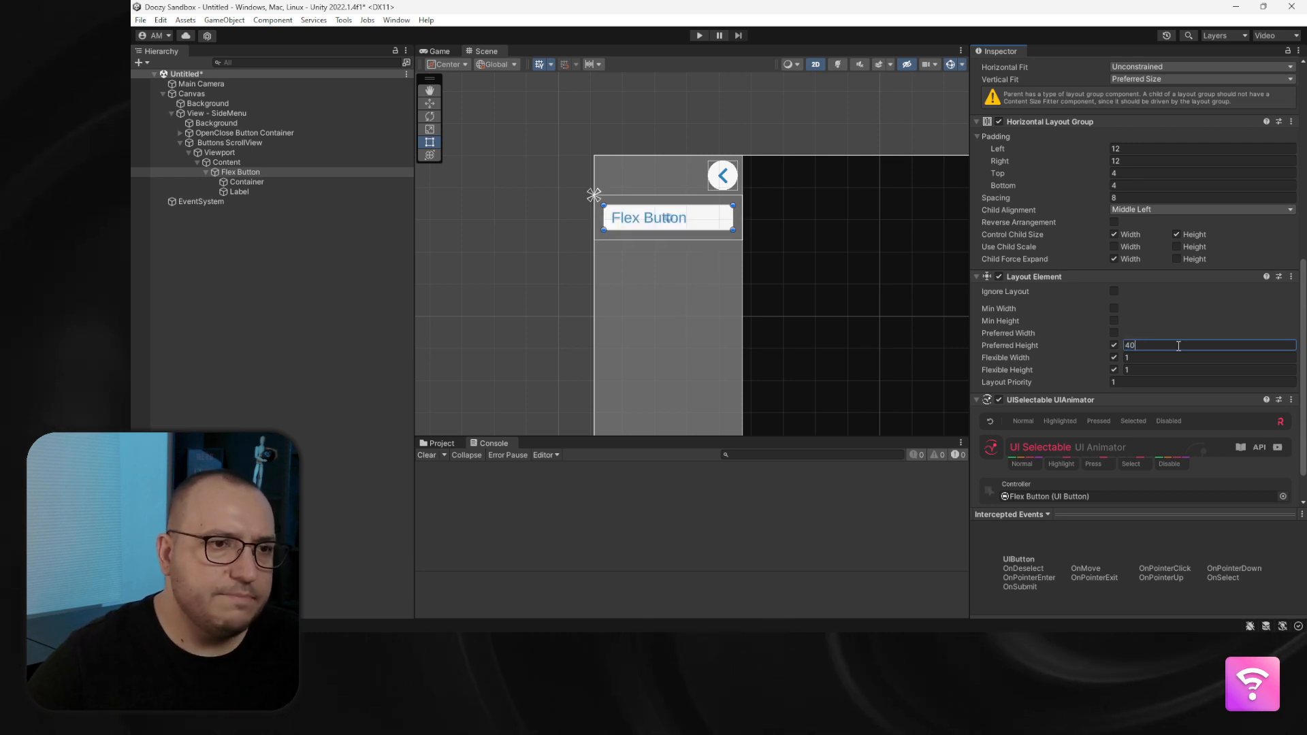
pyautogui.press('BackSpace')
pyautogui.write('8')
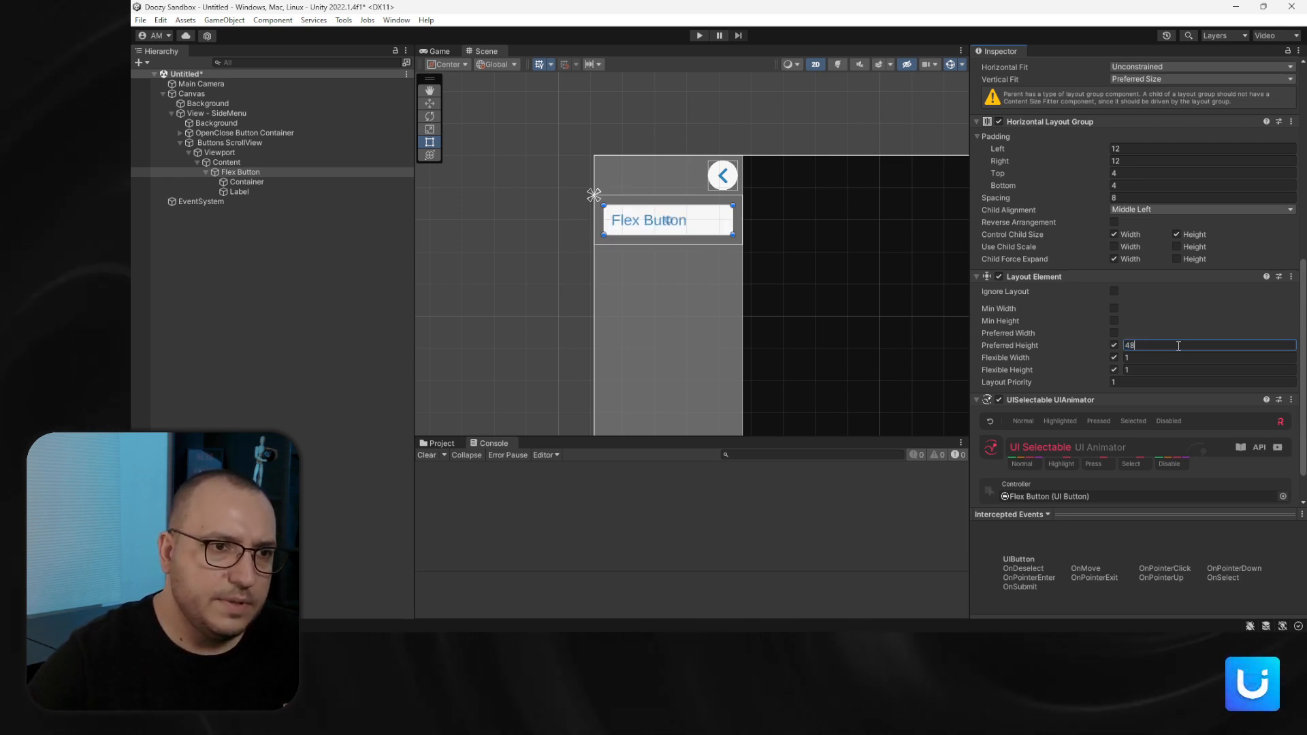
pyautogui.scroll(-5, 693, 185)
pyautogui.scroll(5, 693, 185)
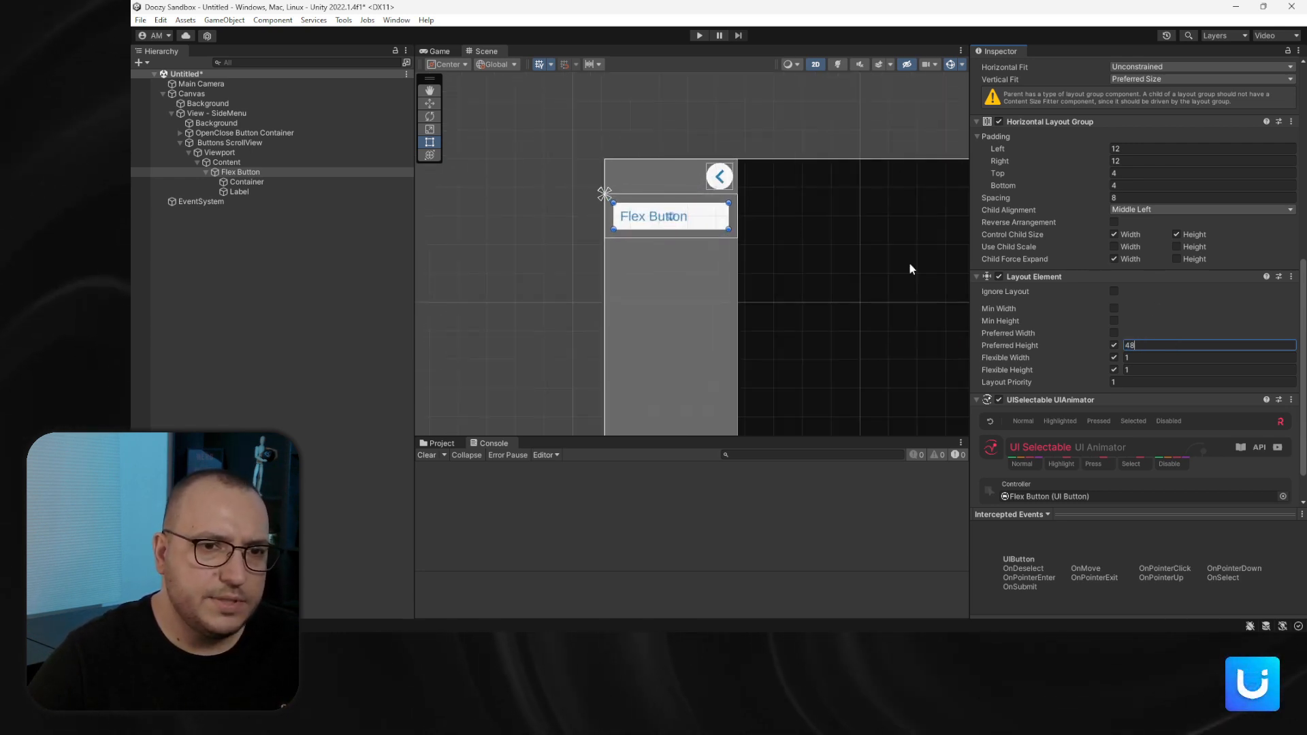
# Try a font size of 20 on the Flex Button's Label and set it back to 24
pyautogui.click(630, 245)
pyautogui.scroll(-5, 557, 206)
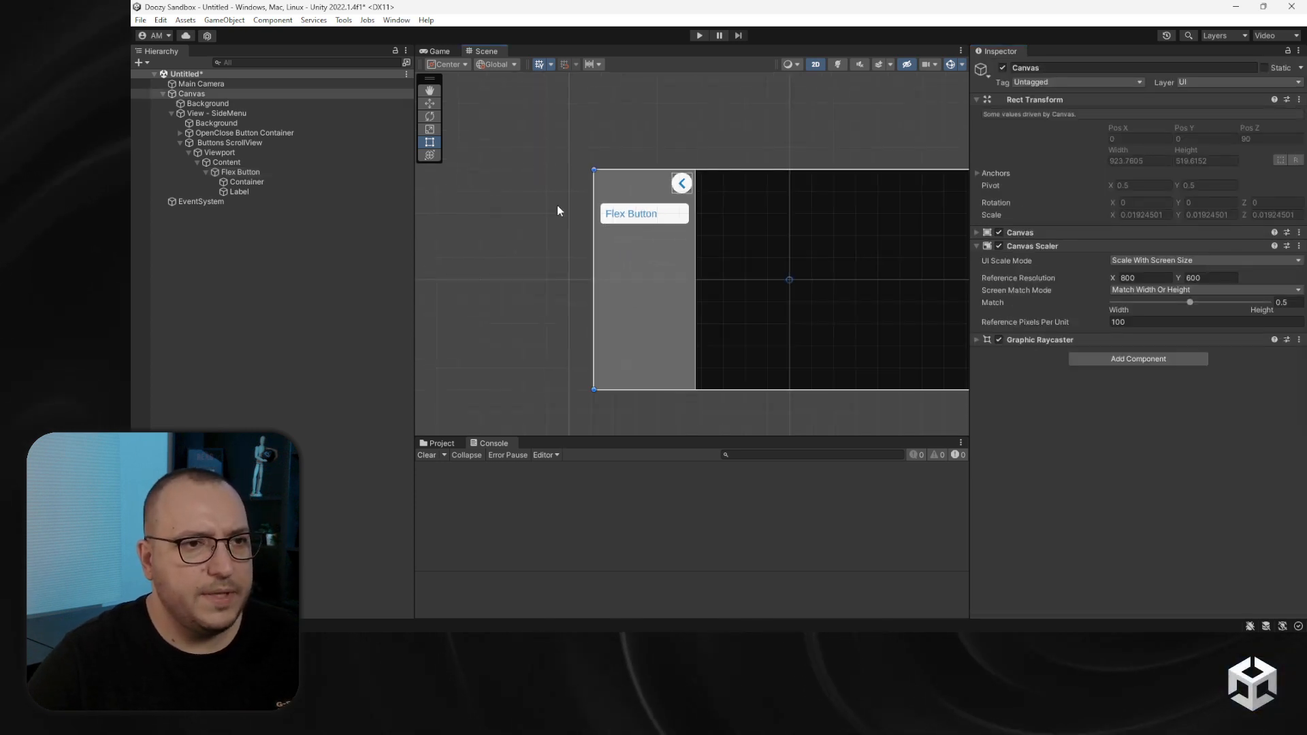
pyautogui.scroll(10, 650, 201)
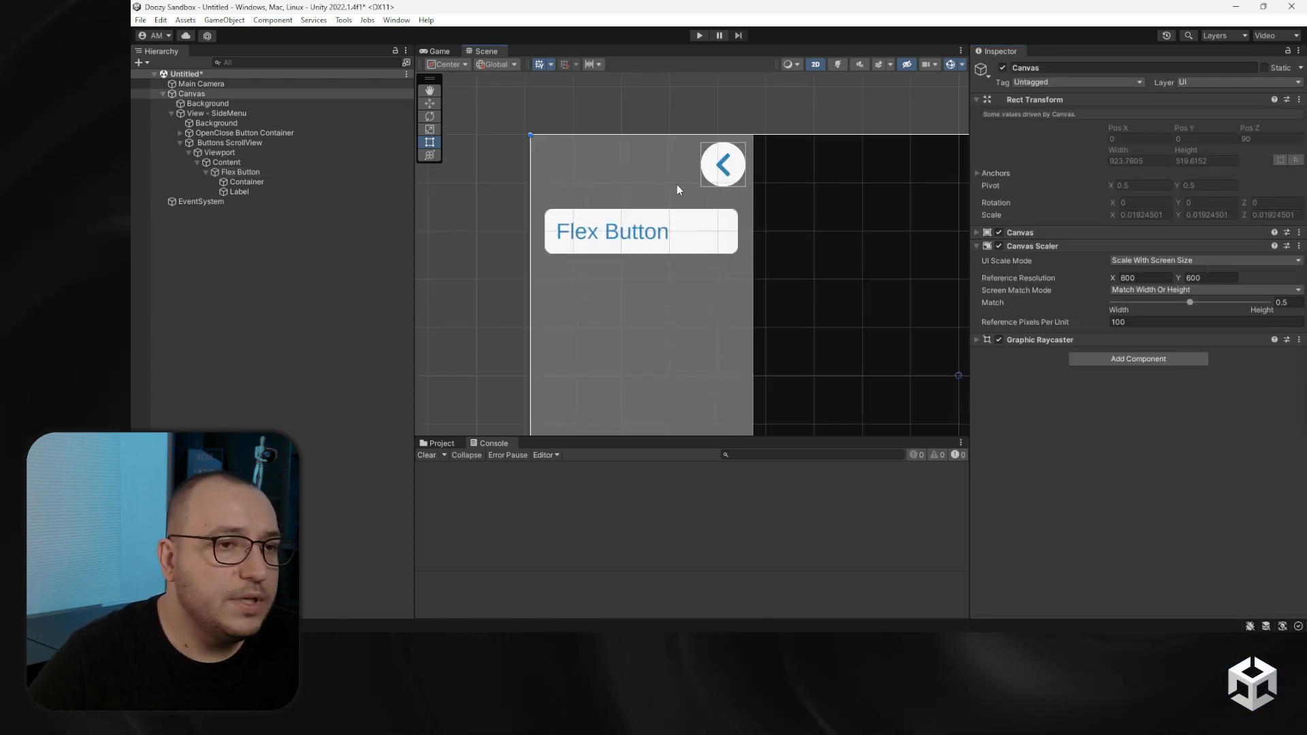
pyautogui.click(276, 191)
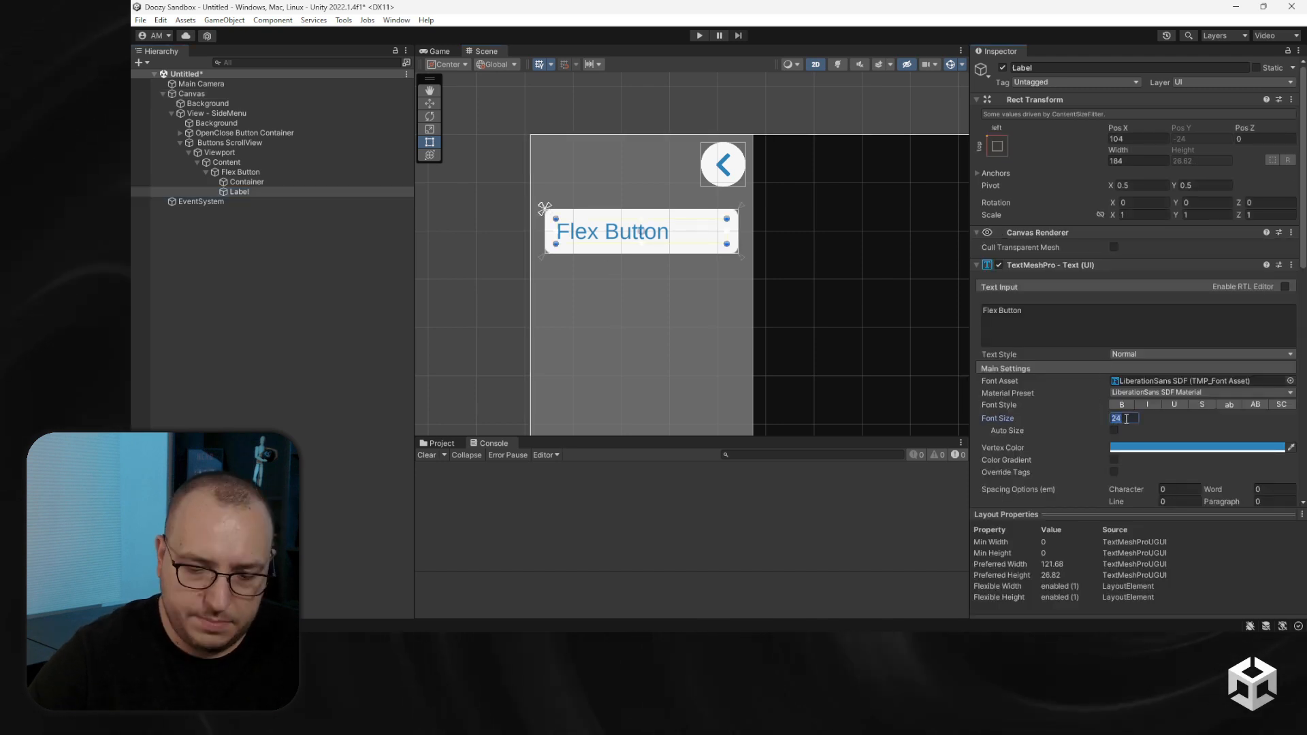
pyautogui.write('20')
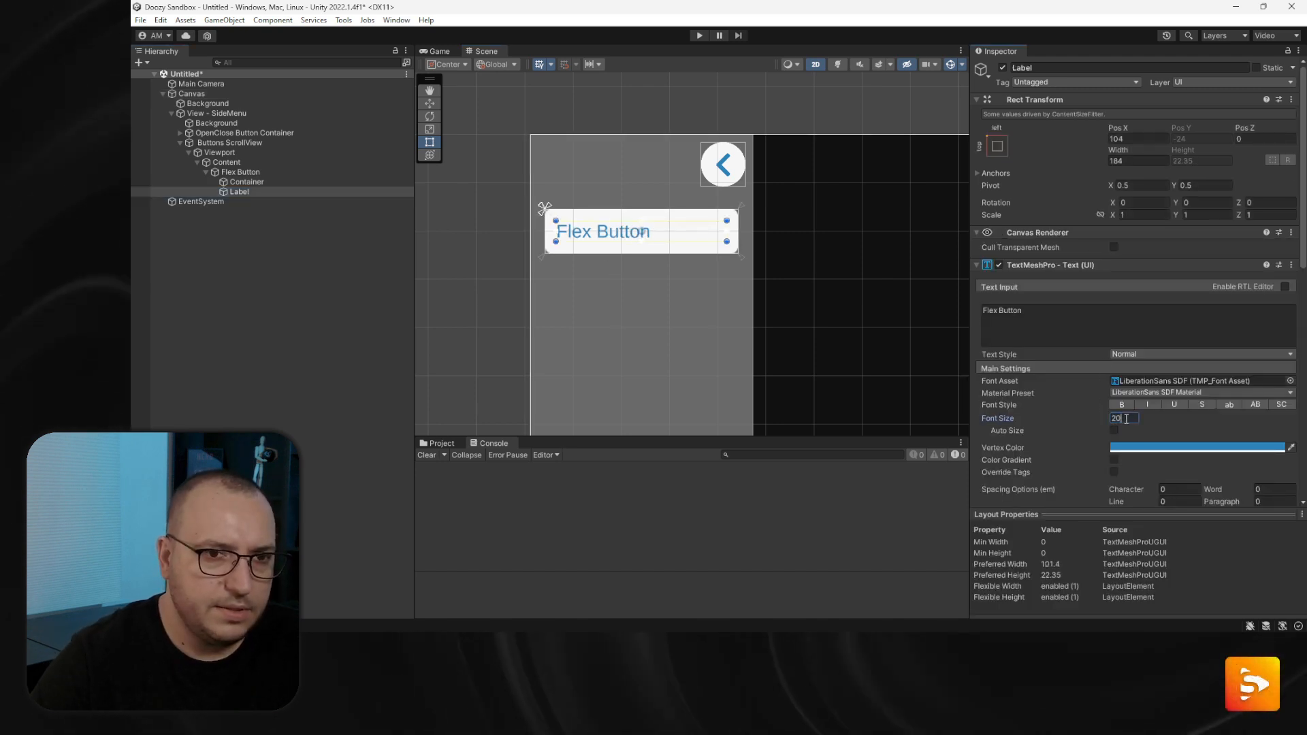
pyautogui.moveTo(1127, 418); pyautogui.dragTo(1013, 398)
pyautogui.write('24')
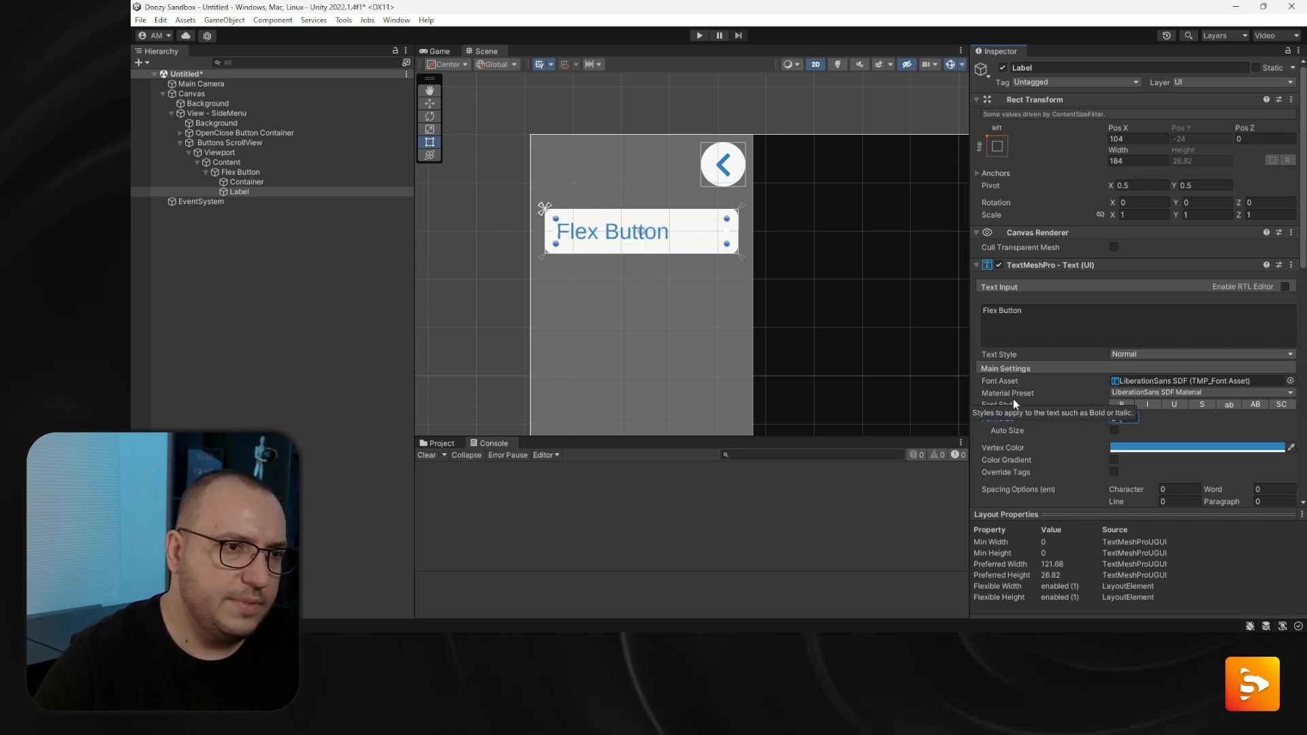
# Replace the text of the Flex Button's Label with "Option A"
pyautogui.click(1055, 318)
pyautogui.press('BackSpace')
pyautogui.write('Option A')
pyautogui.scroll(-4, 1130, 283)
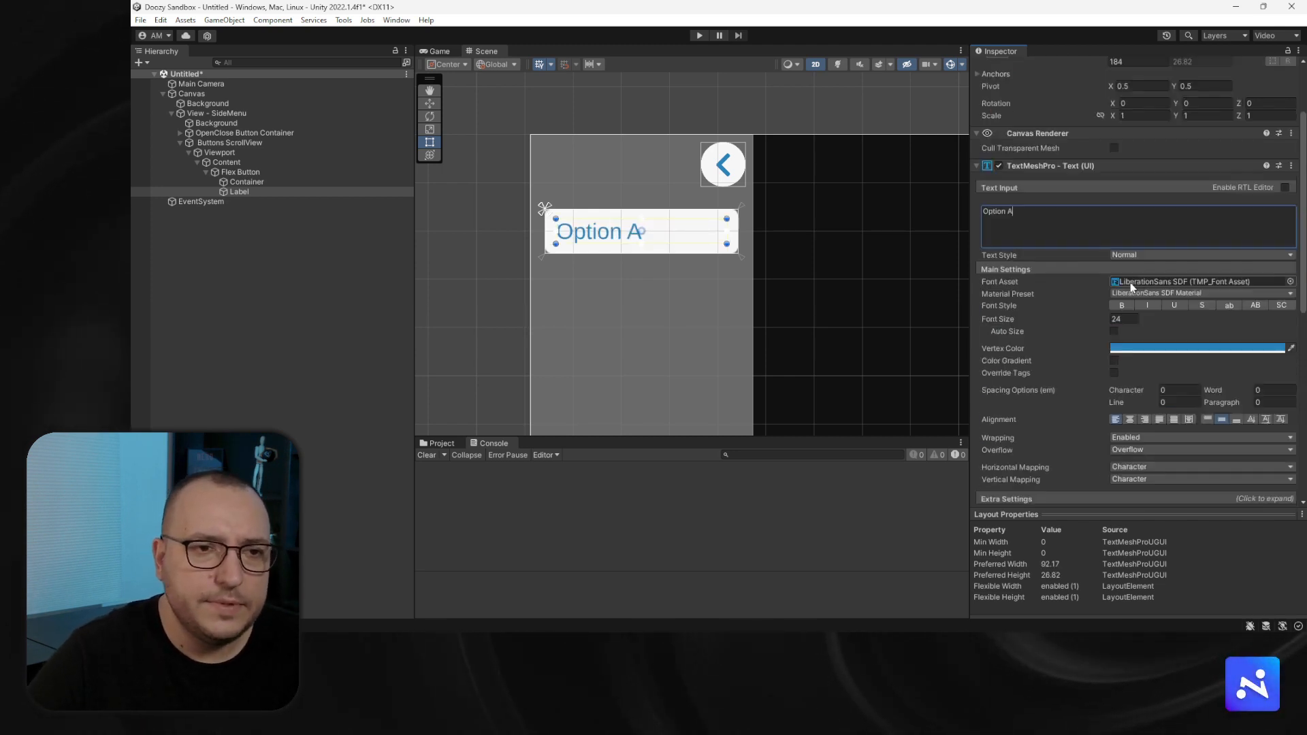
# Collapse the Flex Button's Horizontal Layout Group, Content Size Fitter, Layout Element and UISelectable UIAnimator components
pyautogui.click(245, 172)
pyautogui.scroll(-5, 1161, 318)
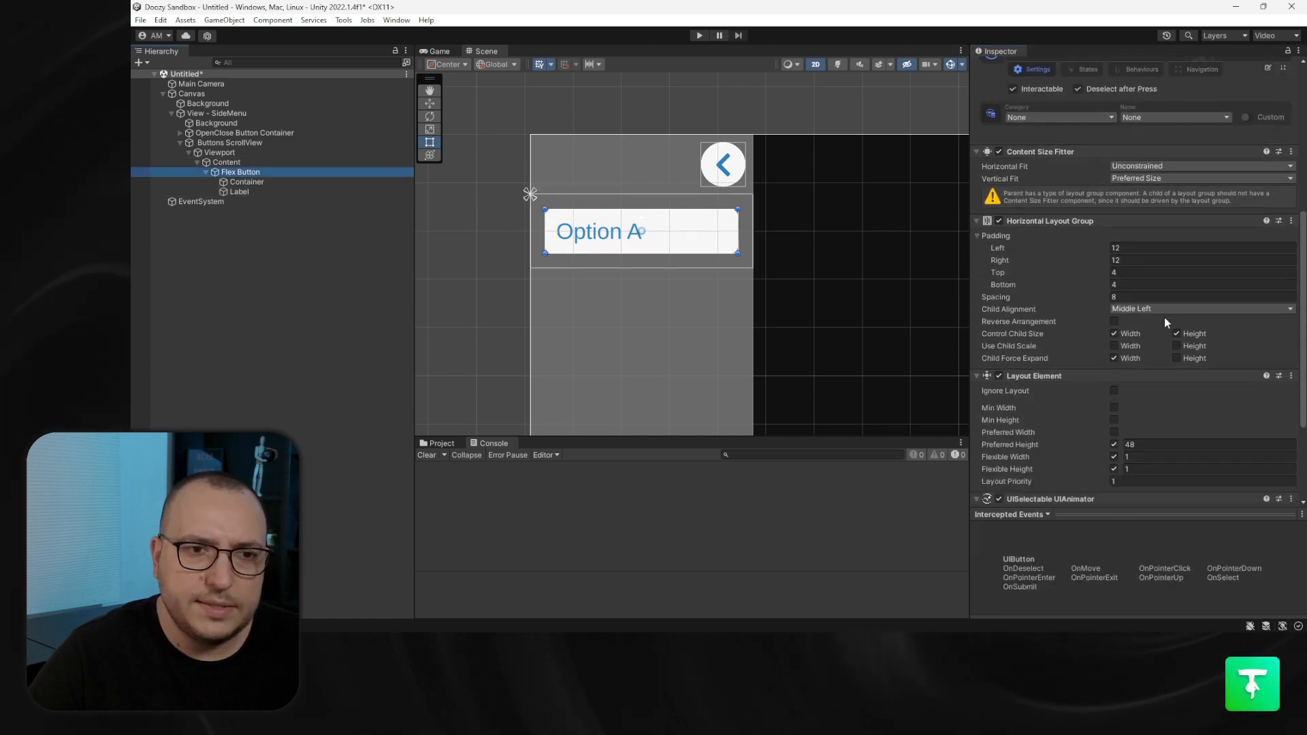
pyautogui.scroll(1, 1090, 293)
pyautogui.click(1049, 221)
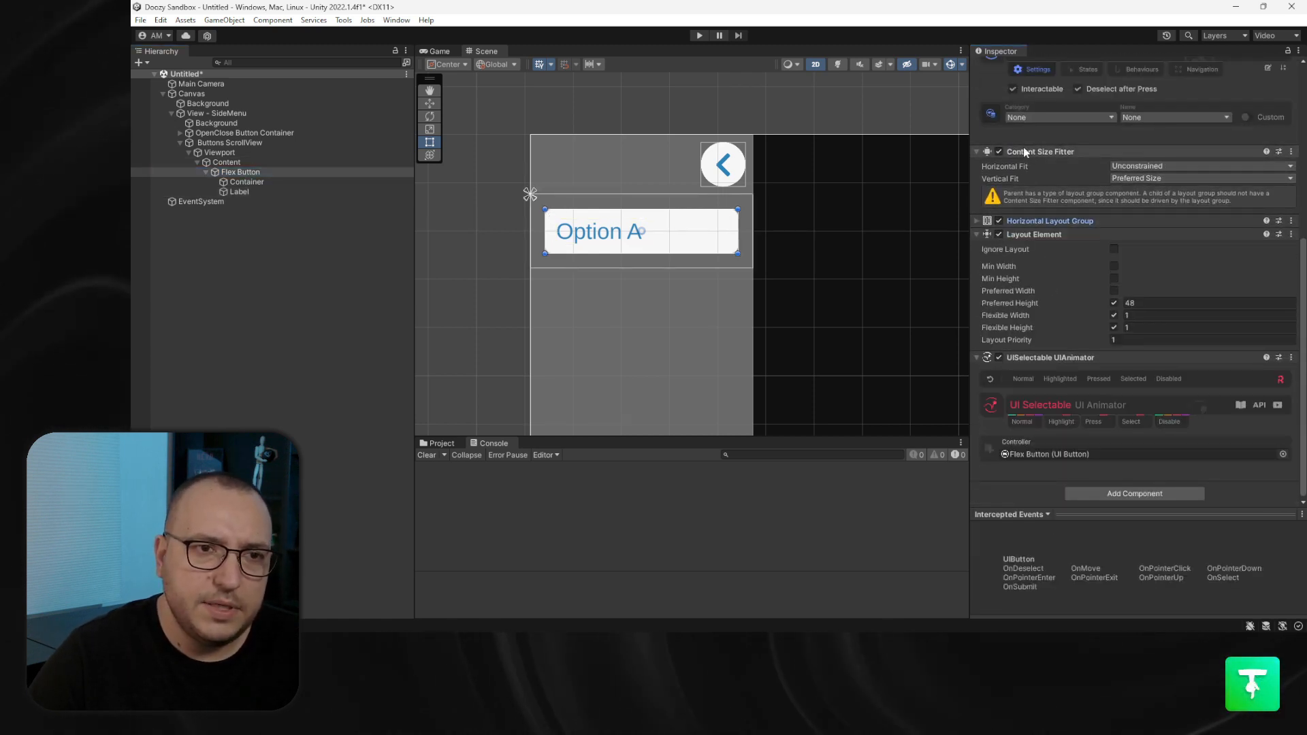
pyautogui.click(1023, 150)
pyautogui.click(1030, 233)
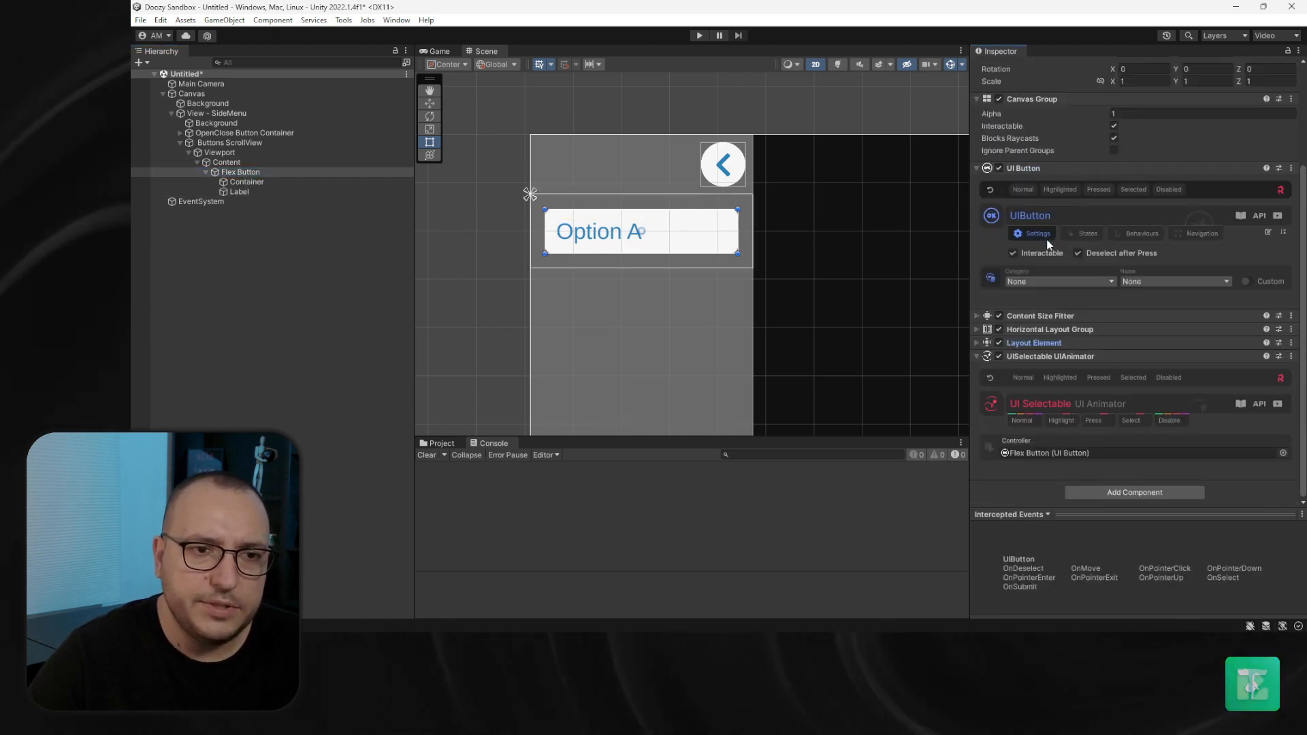
pyautogui.click(1033, 354)
# Set the Flex Button's UIButton category to Demo and name to A, and rename its GameObject to match
pyautogui.click(1098, 396)
pyautogui.click(1028, 421)
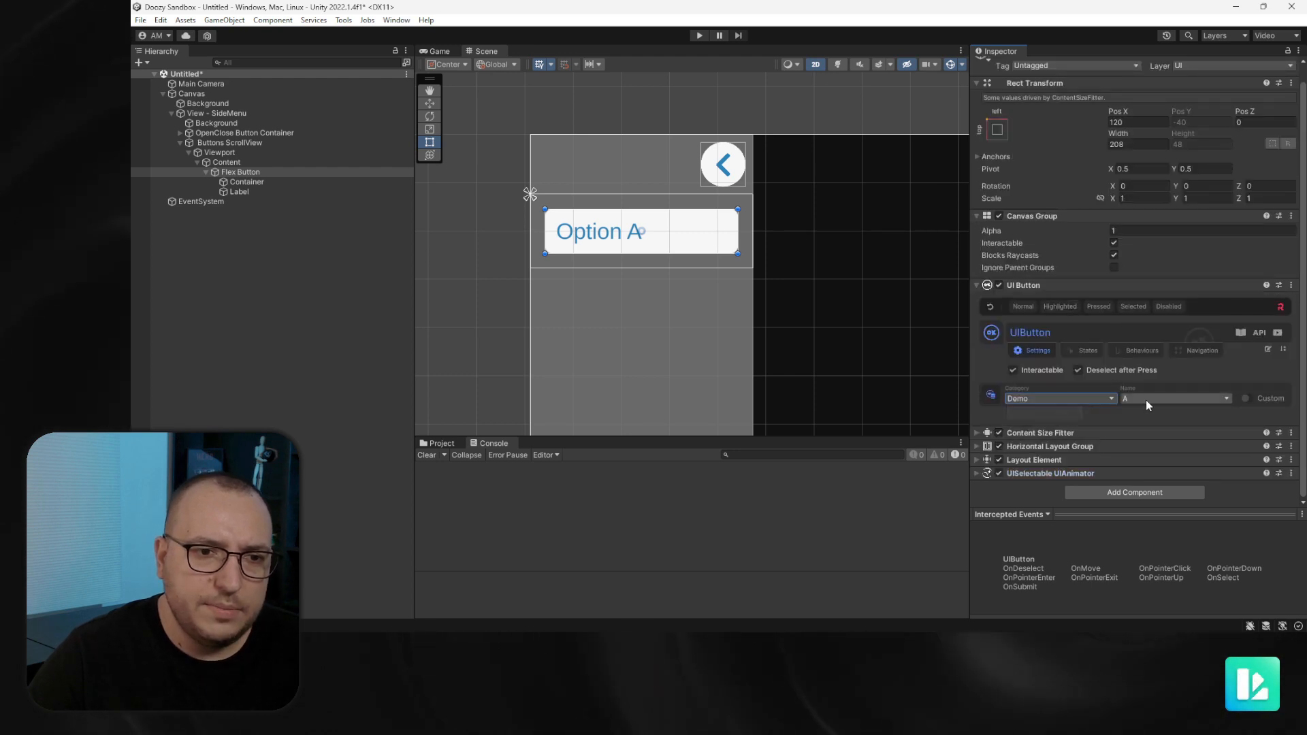
pyautogui.click(1268, 349)
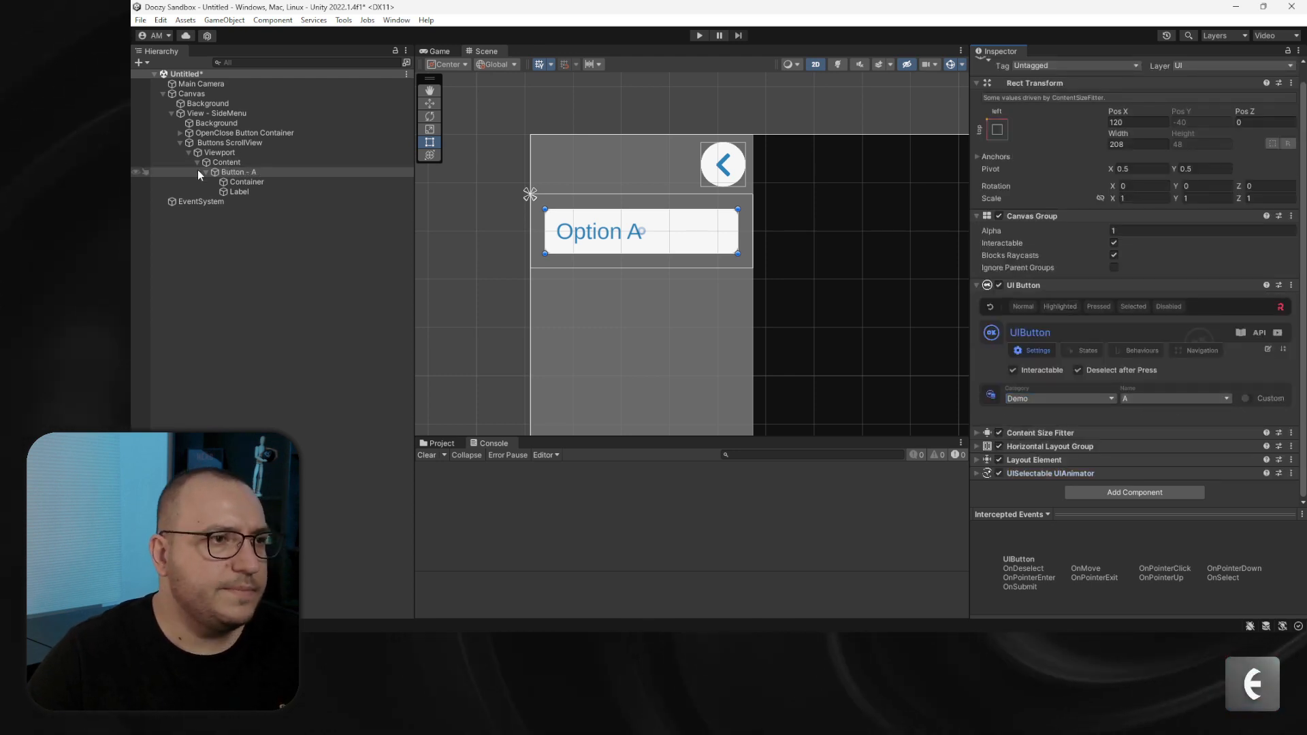
# Duplicate Button - A, set the copy's UIButton name to B and rename its GameObject to match
pyautogui.hotkey('ctrl', 'd')
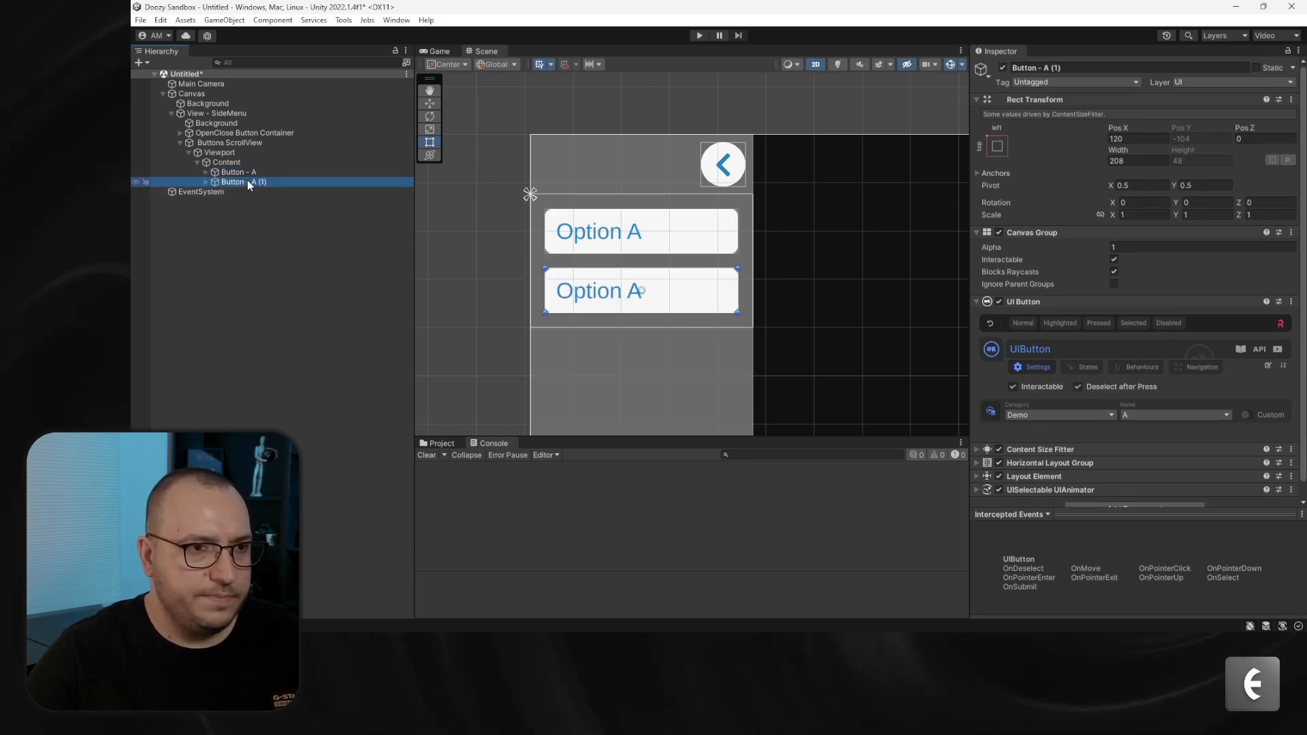
pyautogui.click(1161, 414)
pyautogui.click(1269, 366)
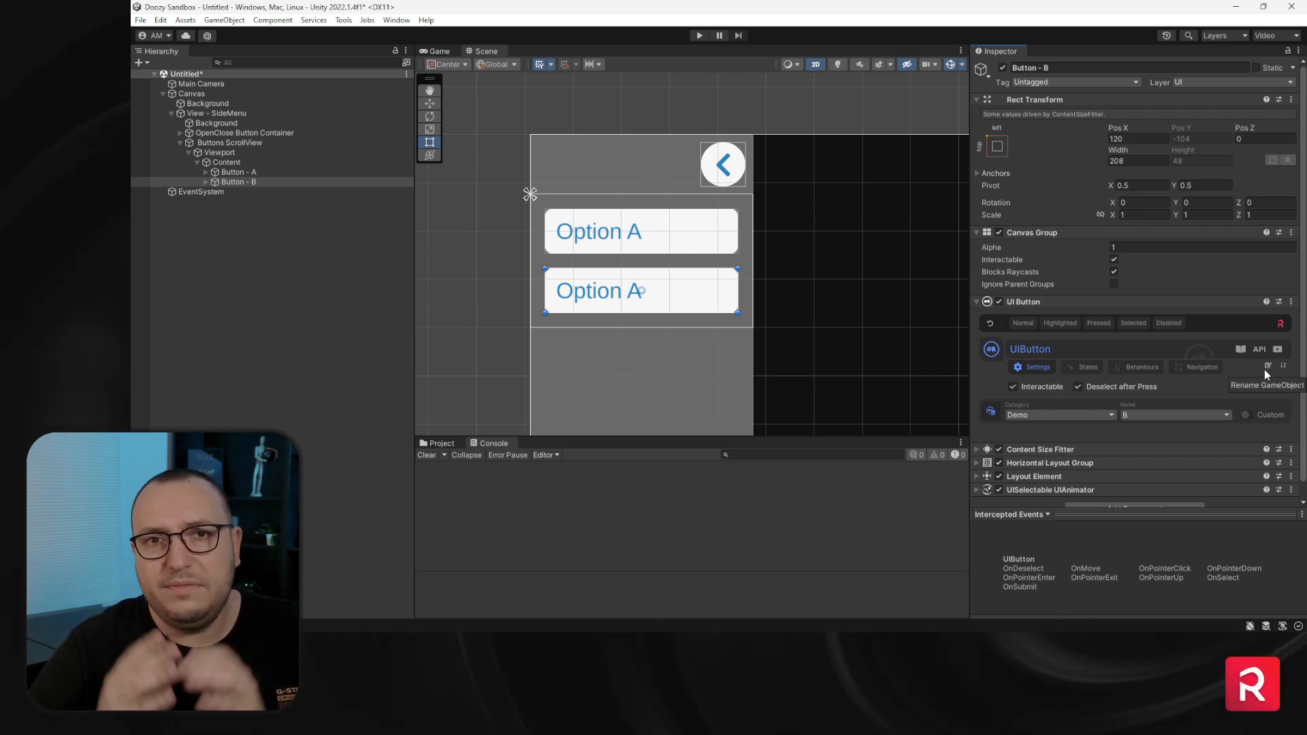
# Change the text of Button - B's Label to "Option B"
pyautogui.click(205, 182)
pyautogui.click(239, 202)
pyautogui.click(1049, 323)
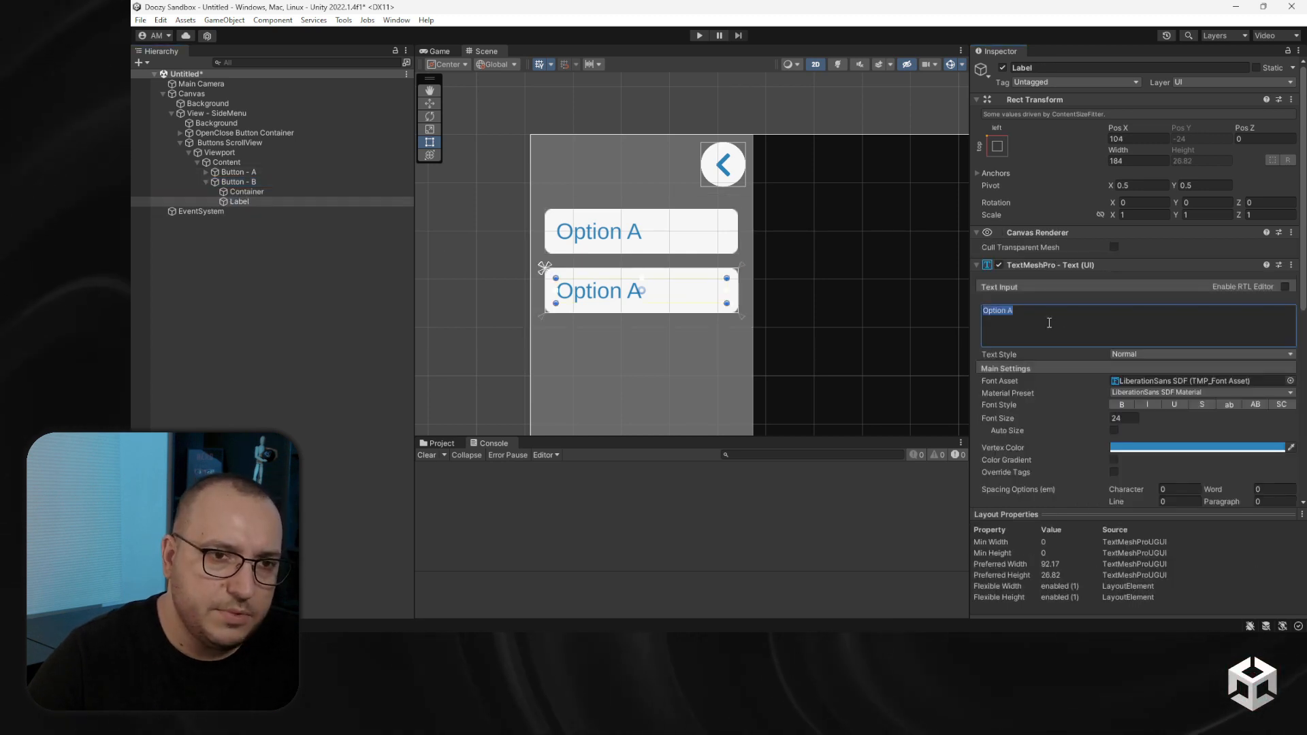
pyautogui.write('B')
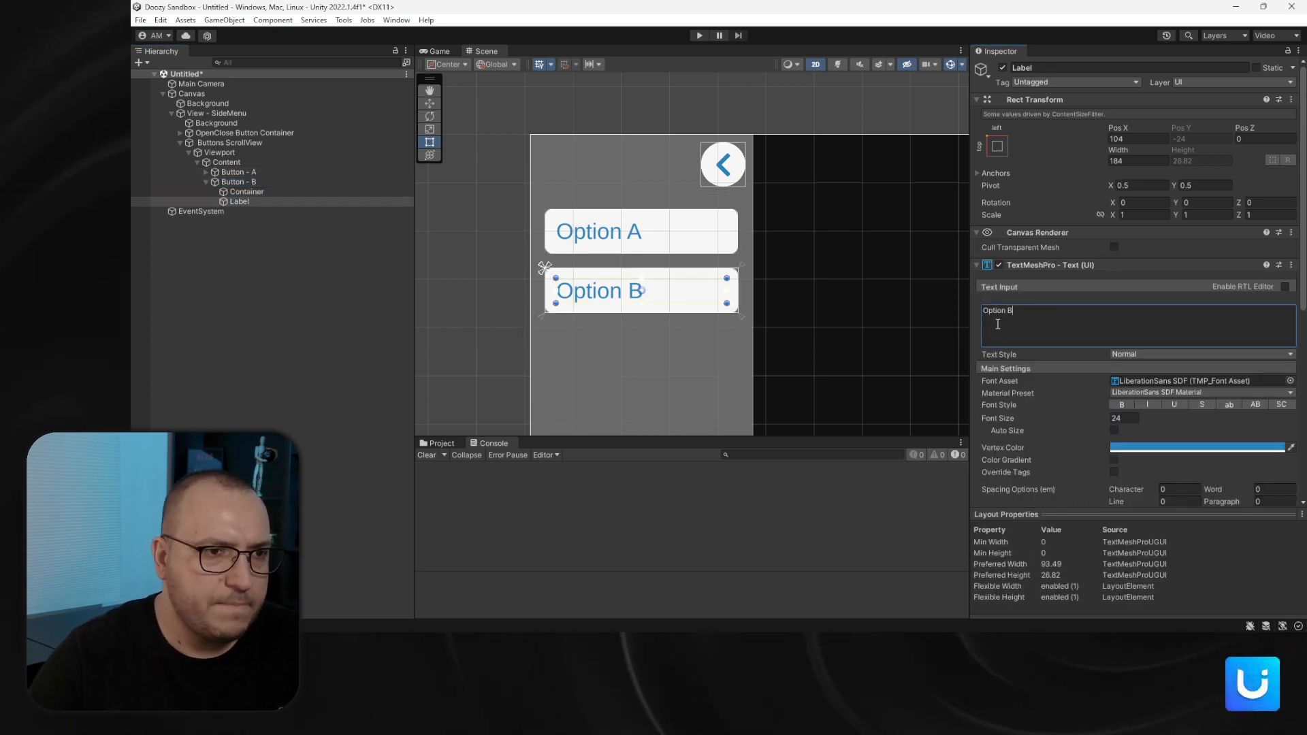
pyautogui.click(206, 181)
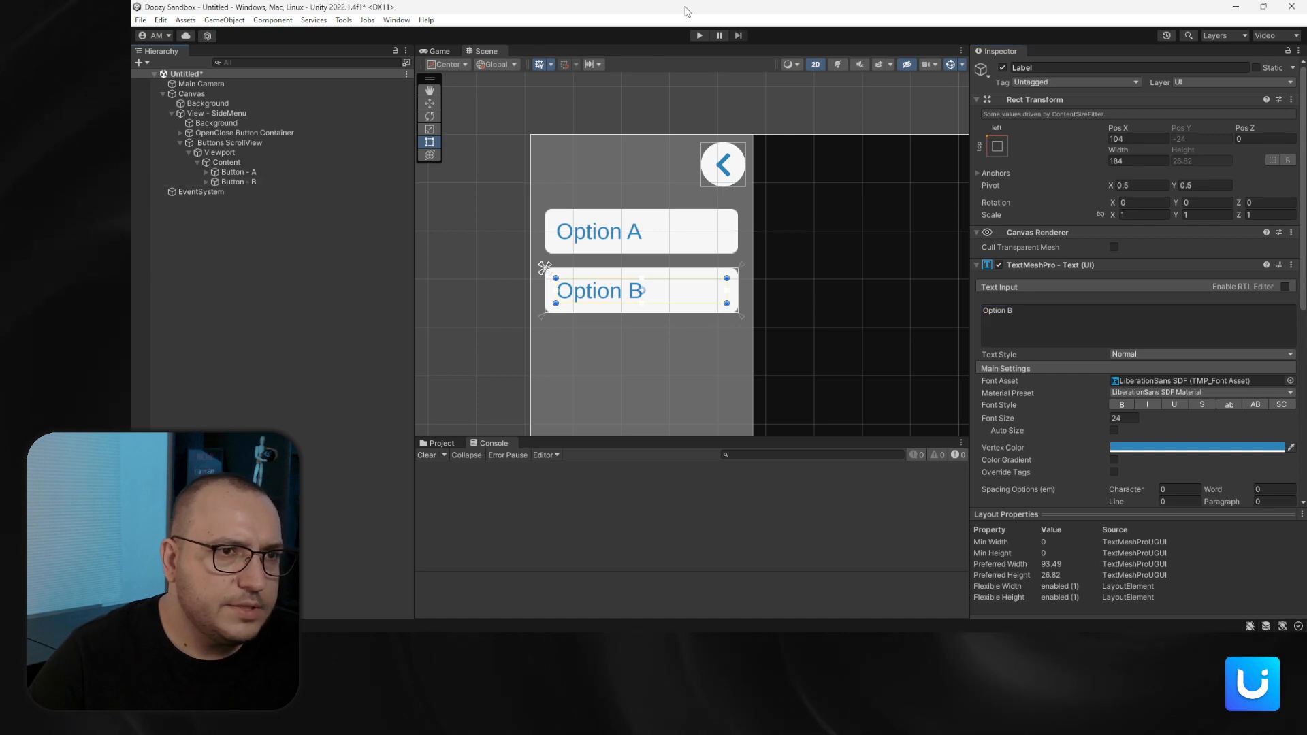
# Enter Play mode, try dragging the button list, and duplicate Button - B nine times to overfill the scroll view
pyautogui.click(700, 36)
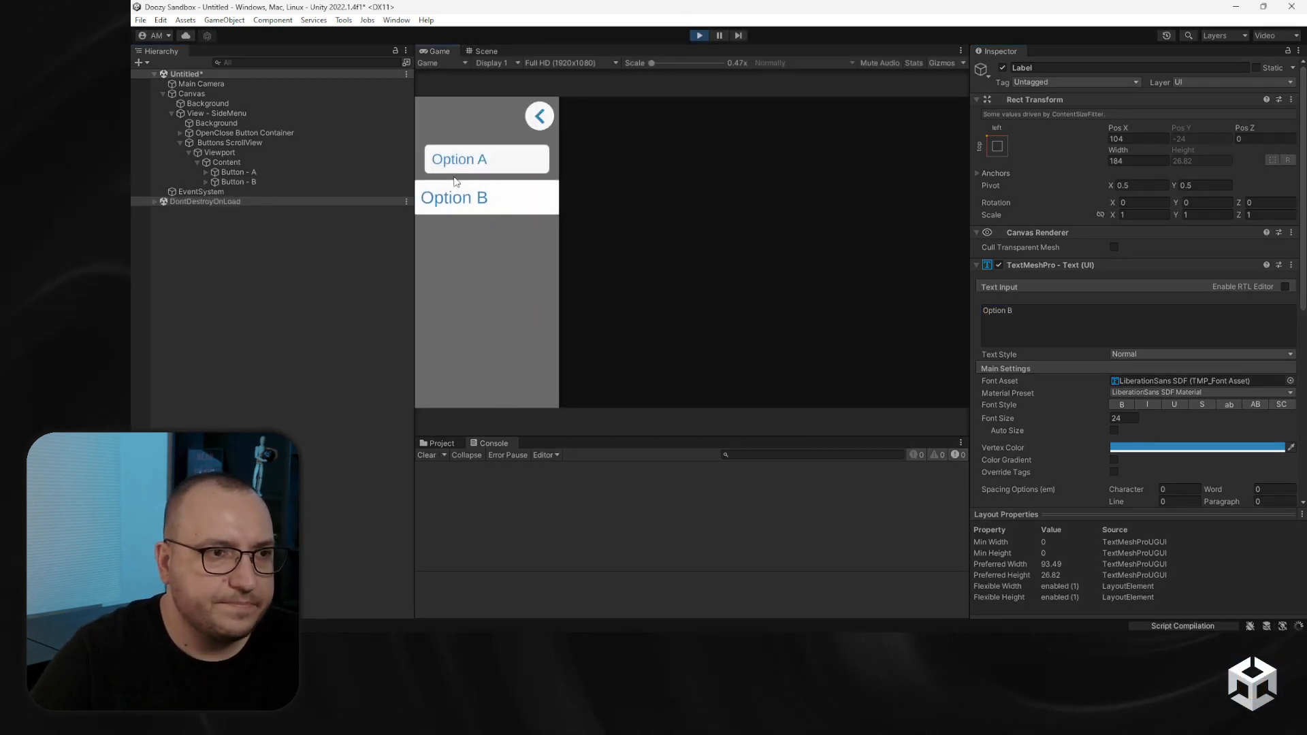
pyautogui.moveTo(482, 157); pyautogui.dragTo(496, 396)
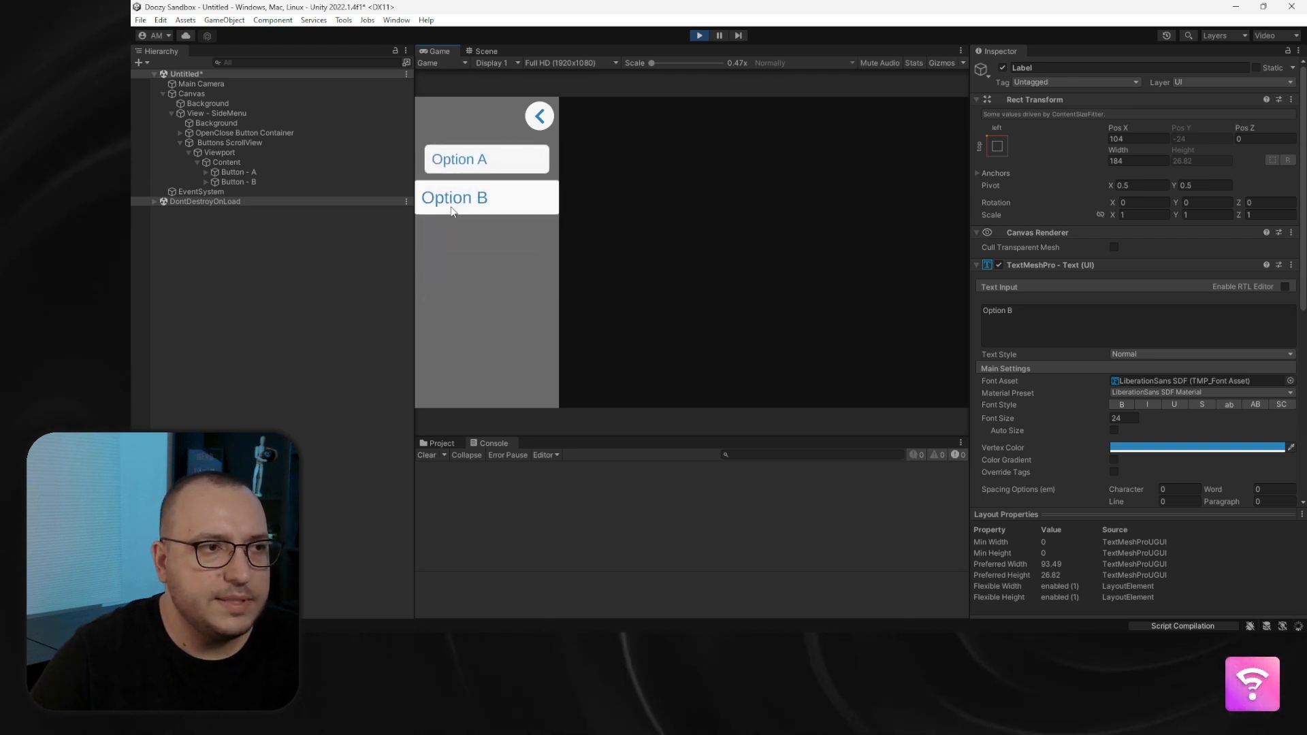
pyautogui.click(312, 182)
pyautogui.hotkey('ctrl', 'd')
pyautogui.hotkey('ctrl', 'd')
pyautogui.hotkey('ctrl', 'd')
pyautogui.hotkey('ctrl', 'd')
pyautogui.hotkey('ctrl', 'd')
pyautogui.hotkey('ctrl', 'd')
pyautogui.hotkey('ctrl', 'd')
pyautogui.hotkey('ctrl', 'd')
pyautogui.hotkey('ctrl', 'd')
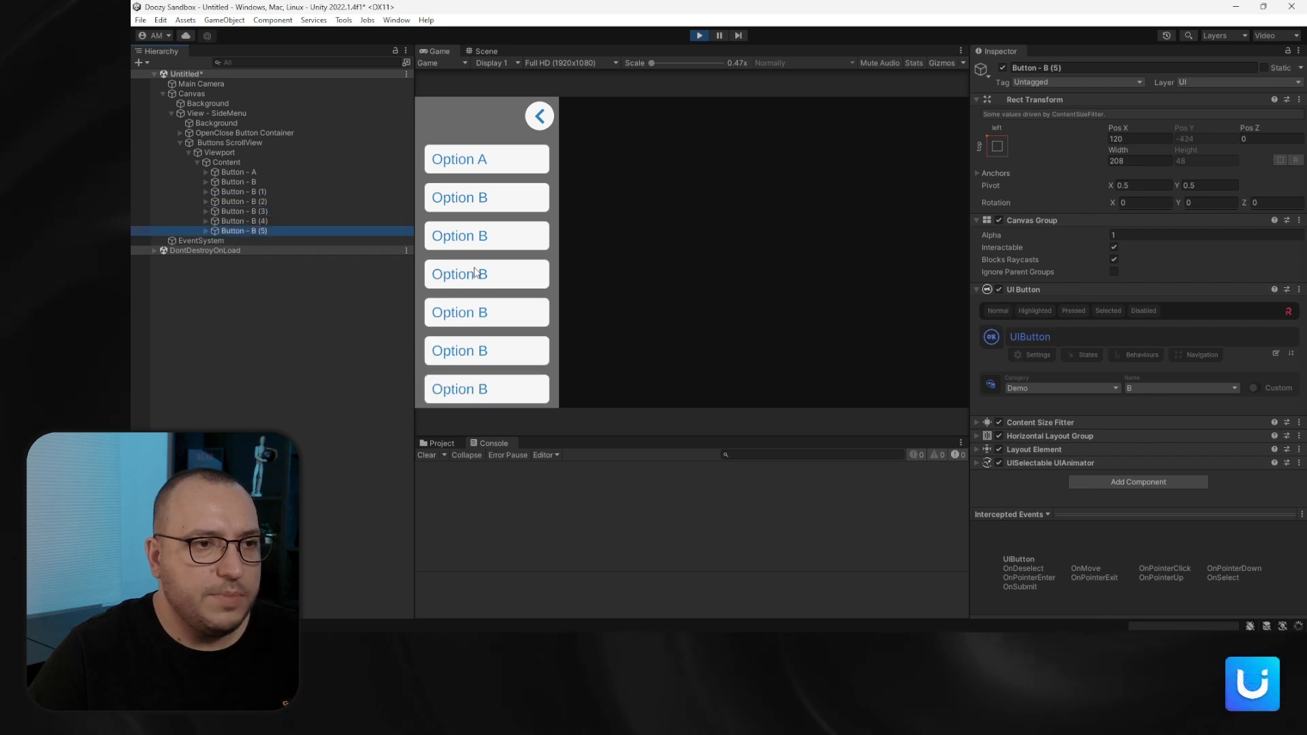
# Test scrolling the overfilled button list in both directions and exit Play mode
pyautogui.moveTo(492, 279); pyautogui.dragTo(485, 141)
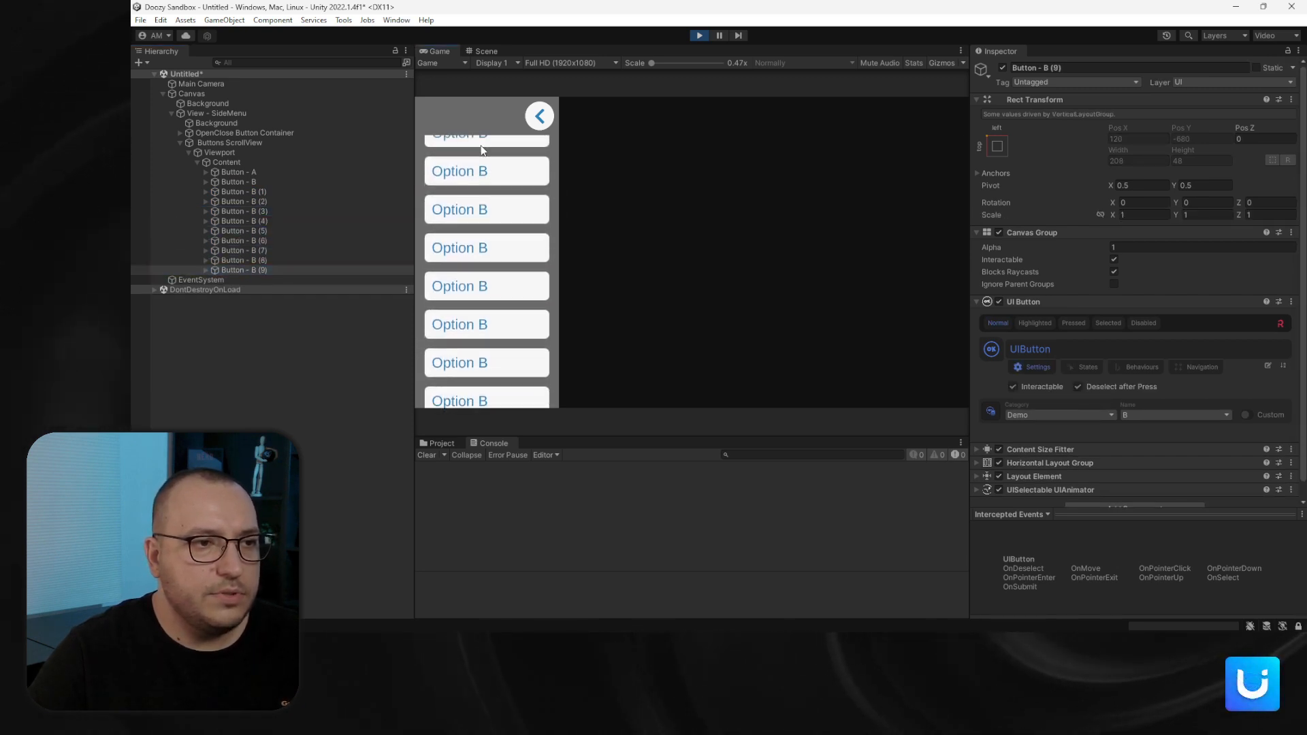
pyautogui.scroll(2, 497, 218)
pyautogui.moveTo(512, 266); pyautogui.dragTo(500, 338)
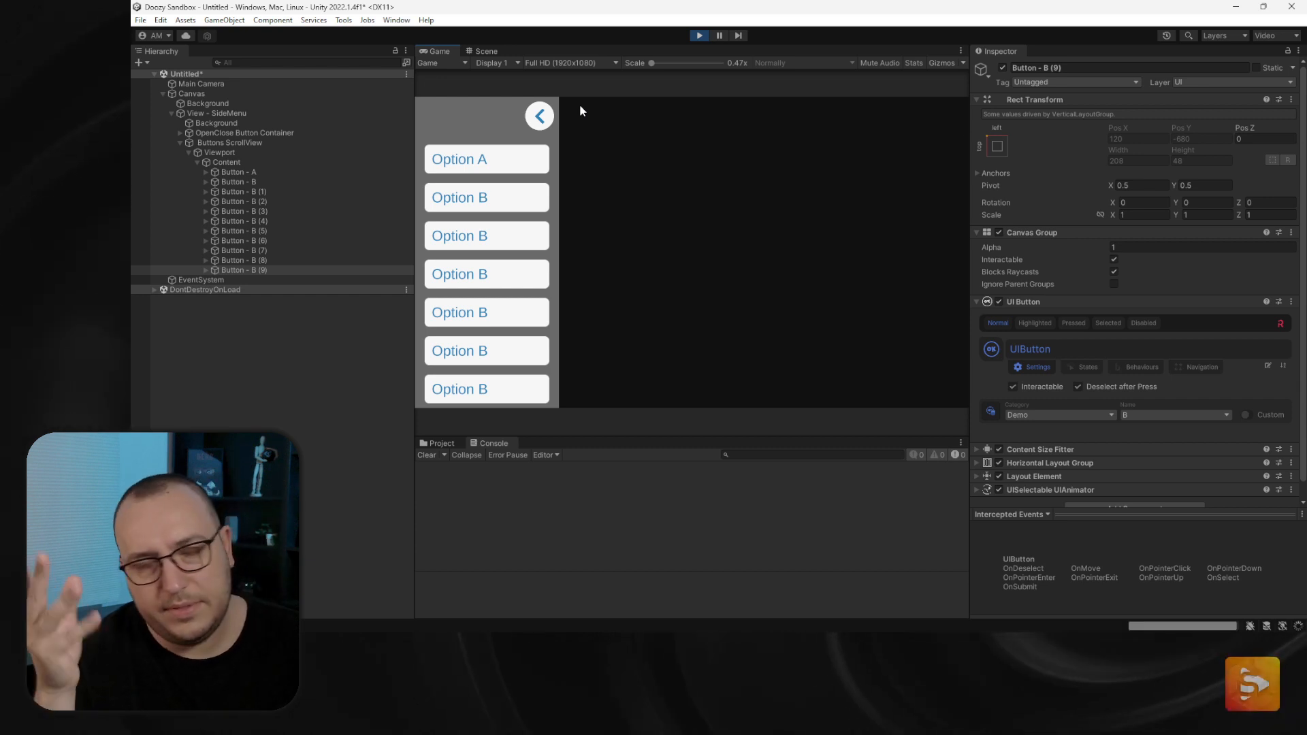
pyautogui.click(699, 35)
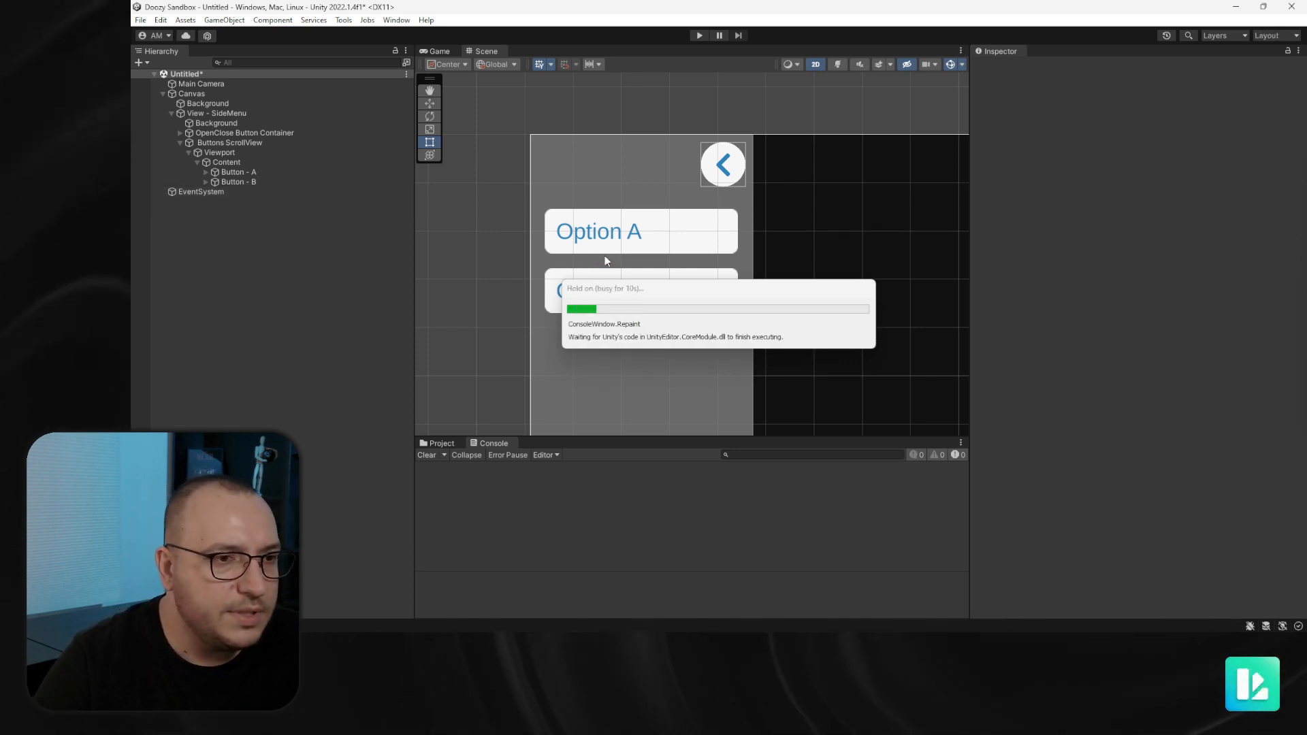
# Create an empty object named Views and place it directly under Canvas, between Background and View - SideMenu
pyautogui.press('f')
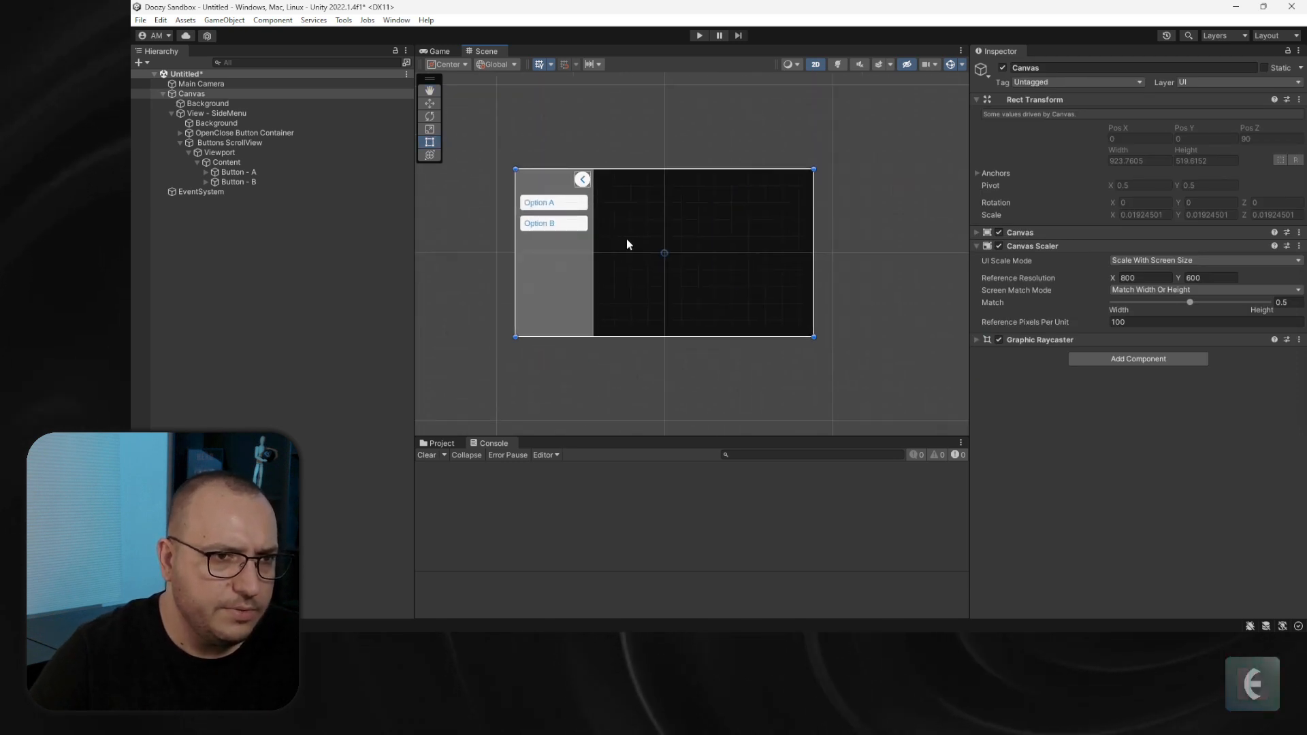
pyautogui.scroll(3, 626, 239)
pyautogui.click(180, 142)
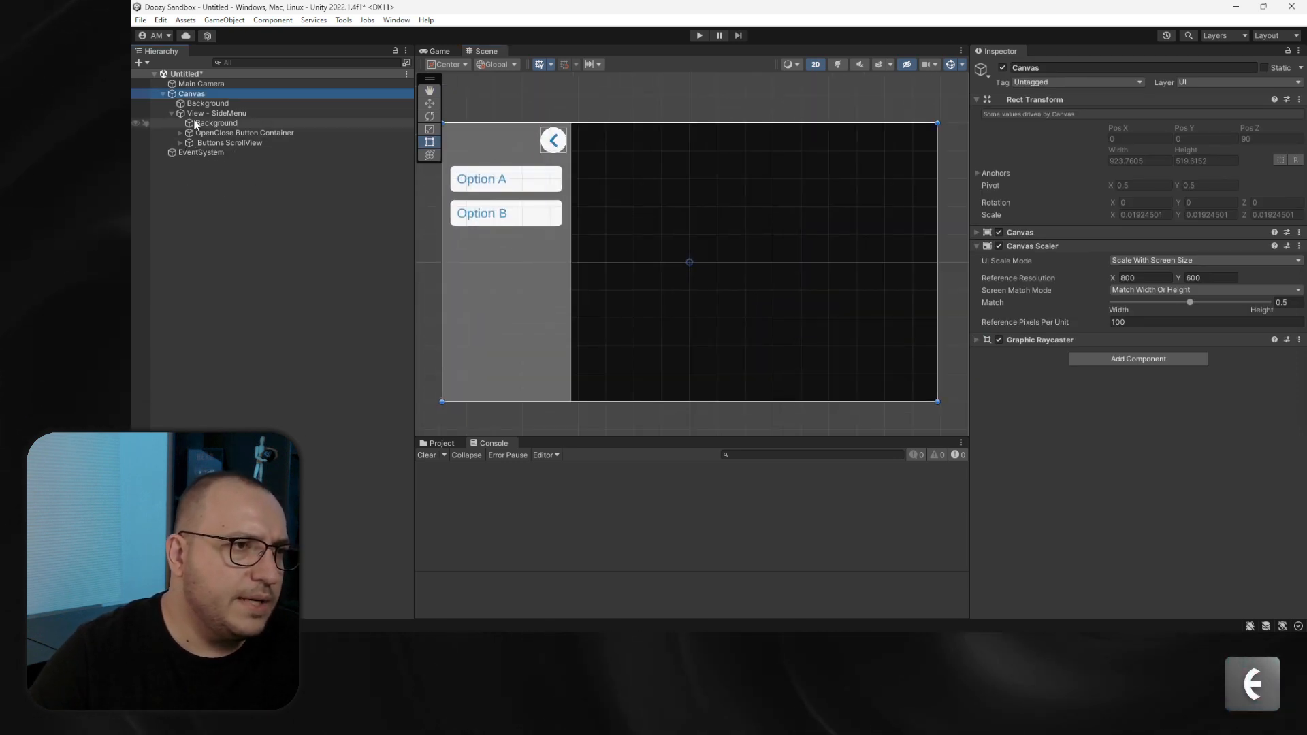
pyautogui.click(202, 113)
pyautogui.rightClick(202, 113)
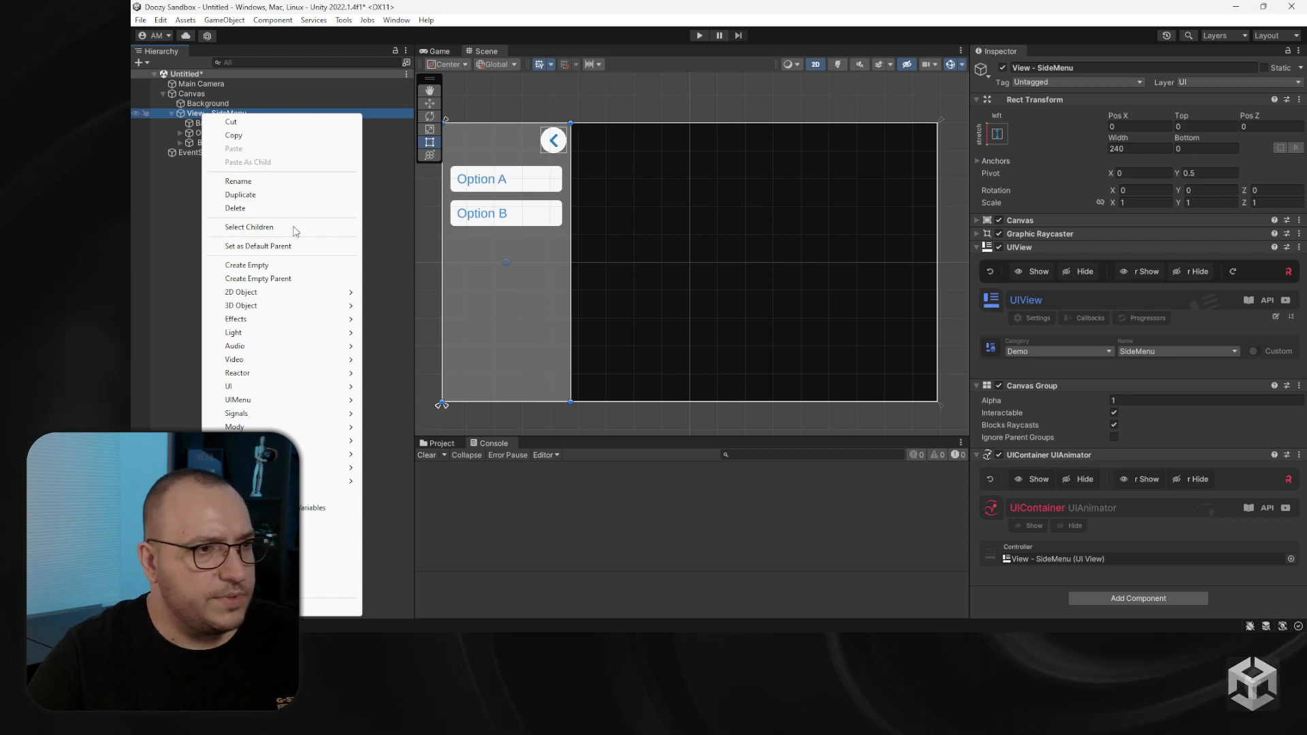
pyautogui.click(294, 266)
pyautogui.write('Vie')
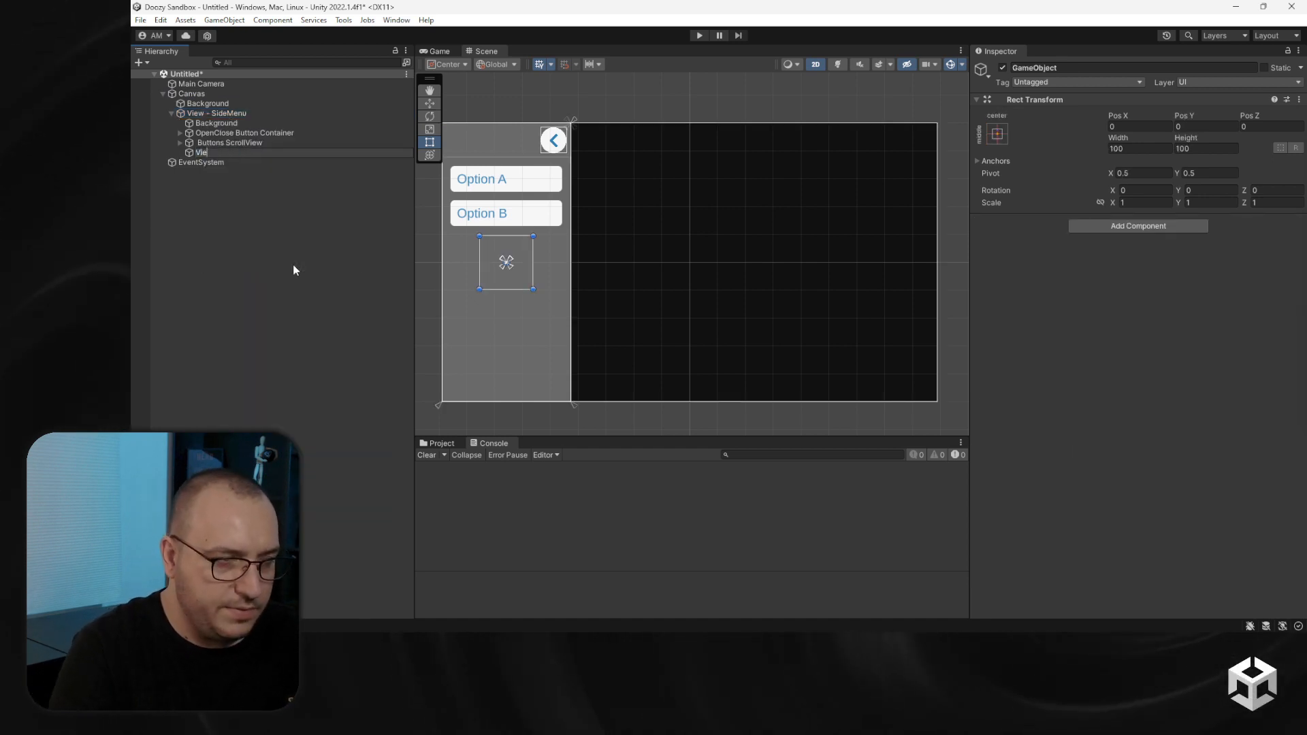
pyautogui.write('ws')
pyautogui.press('Return')
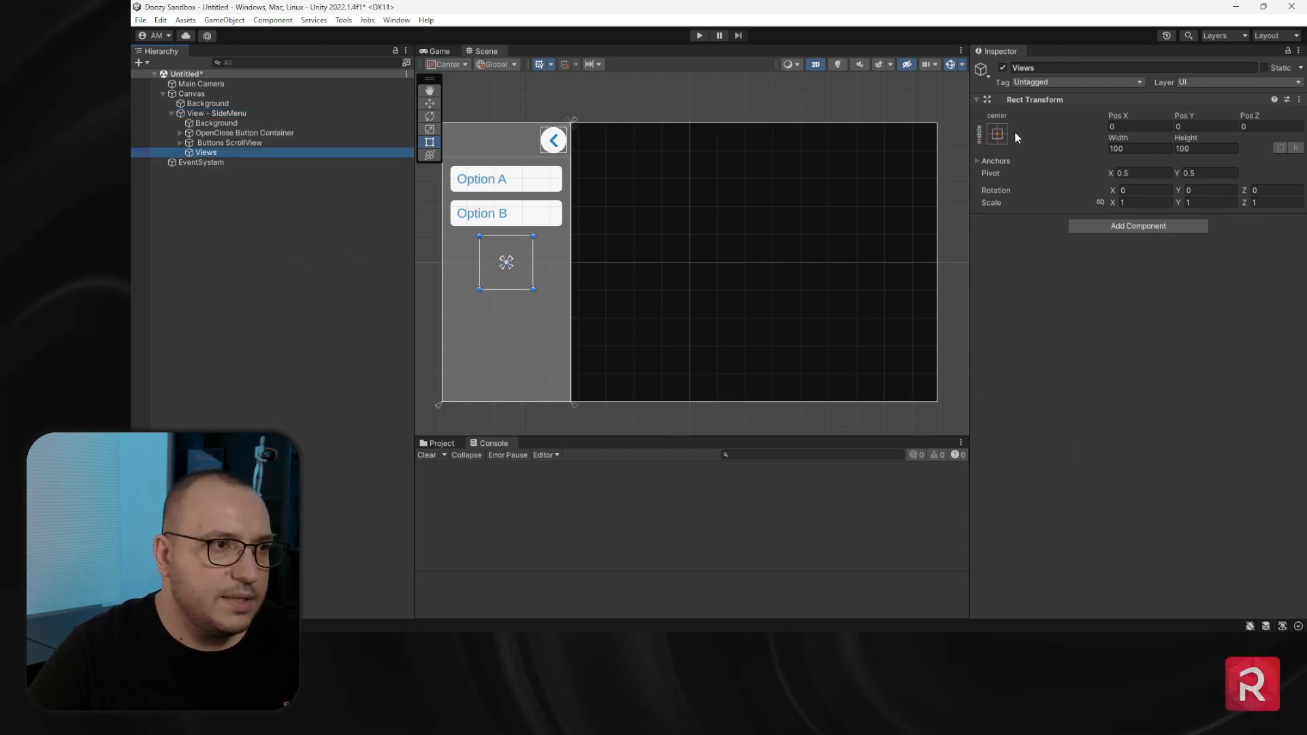
pyautogui.moveTo(256, 150); pyautogui.dragTo(171, 117)
pyautogui.click(171, 123)
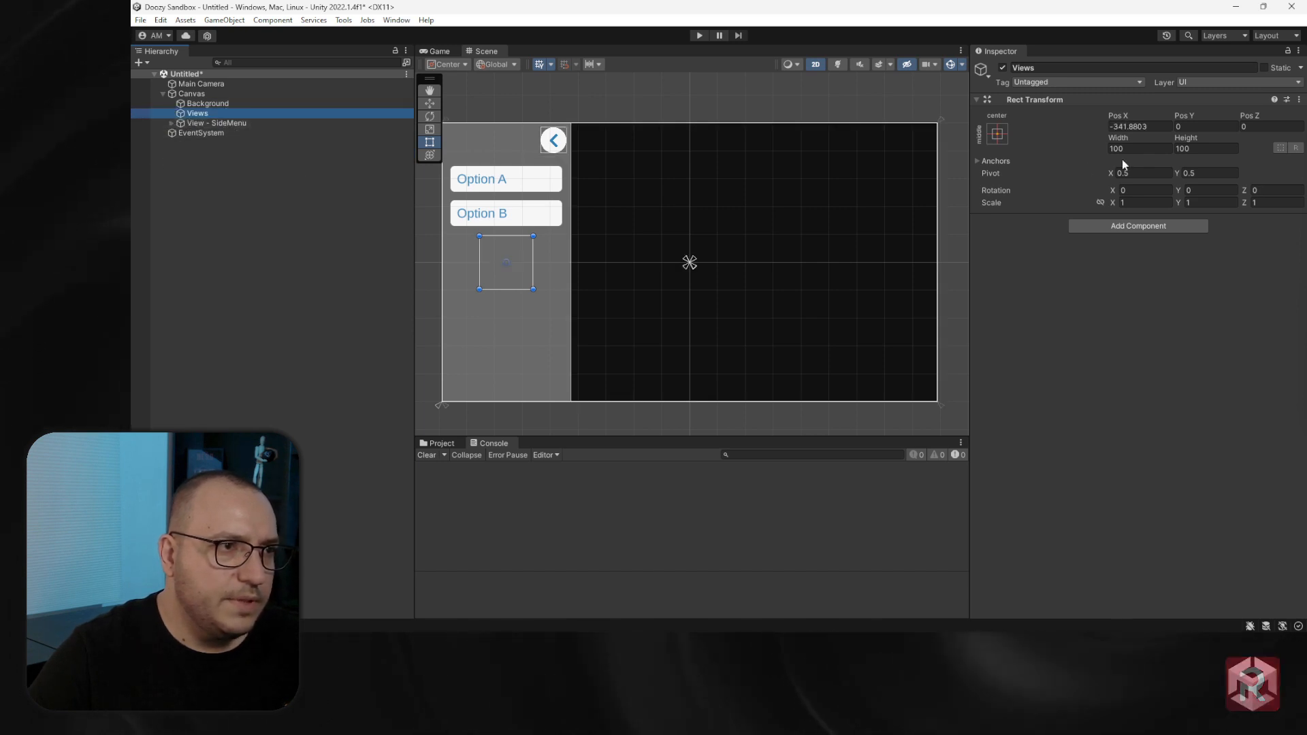
# Anchor Views to stretch in both directions and set its left and right offsets to 0 so it fills the Canvas
pyautogui.click(997, 133)
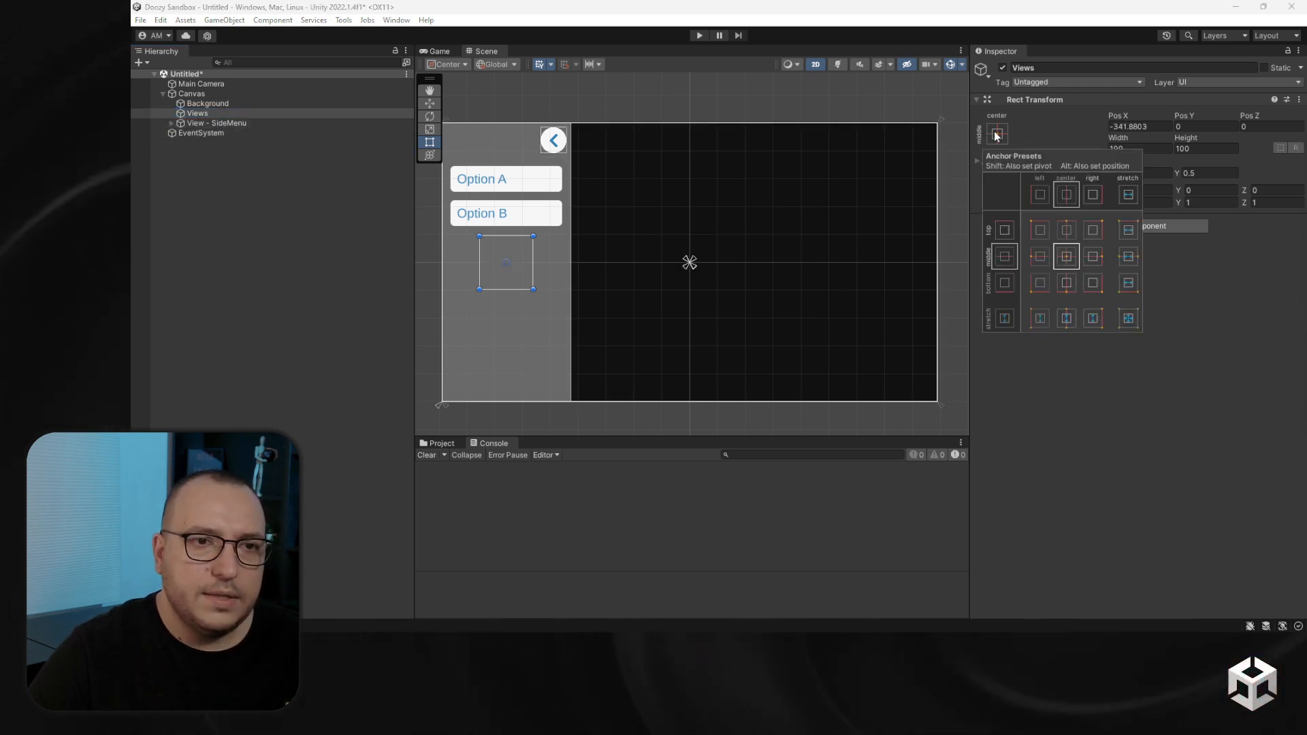
pyautogui.keyDown('alt'); pyautogui.click(1128, 317); pyautogui.keyUp('alt')
pyautogui.write('t')
pyautogui.write('0')
pyautogui.press('Tab')
pyautogui.click(1132, 127)
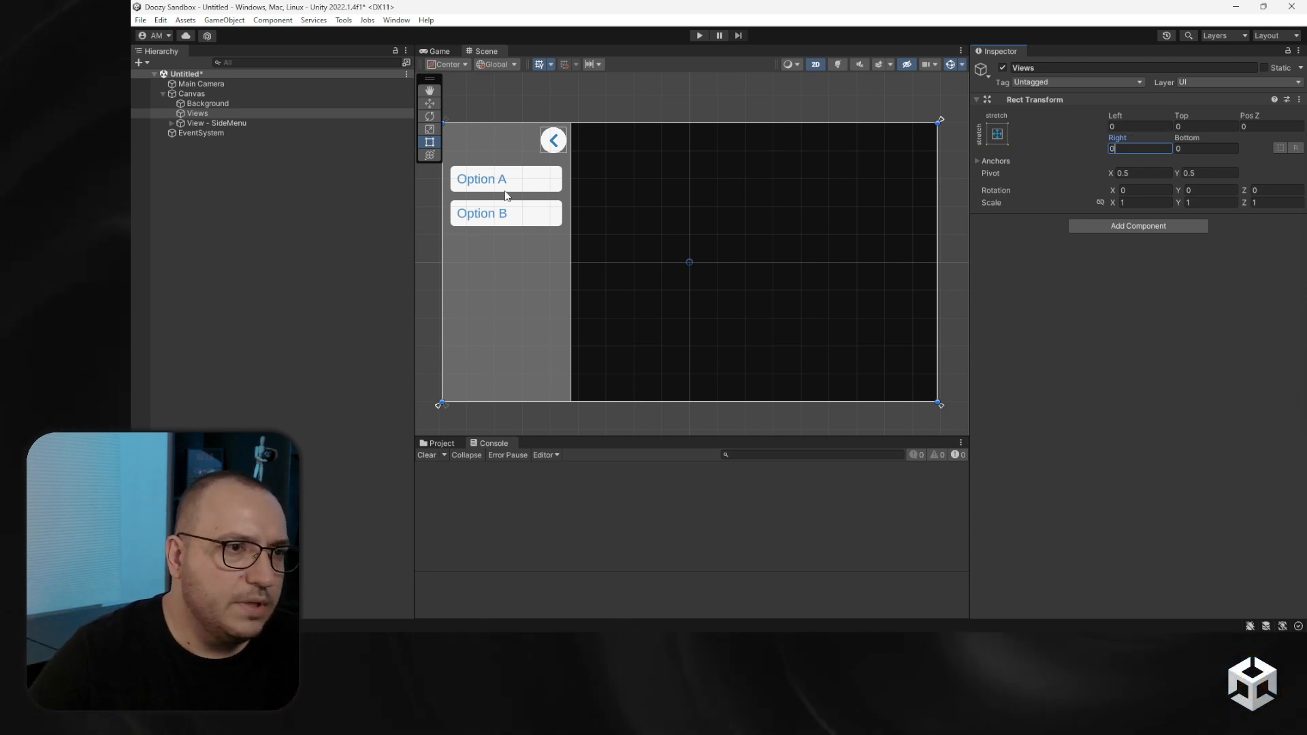
# Add a Simple View from the Doozy UI Menu's View Basic containers as a child of Views
pyautogui.click(179, 113)
pyautogui.click(343, 20)
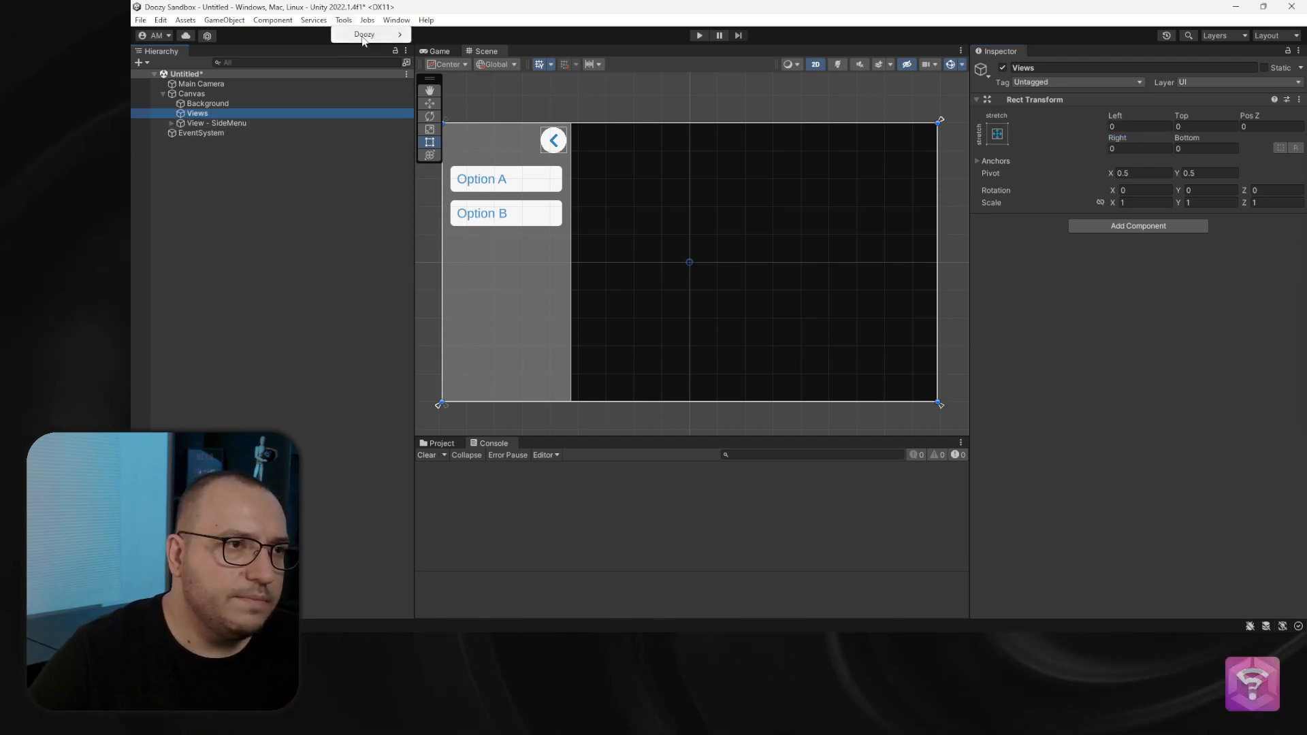
pyautogui.moveTo(381, 34)
pyautogui.click(446, 34)
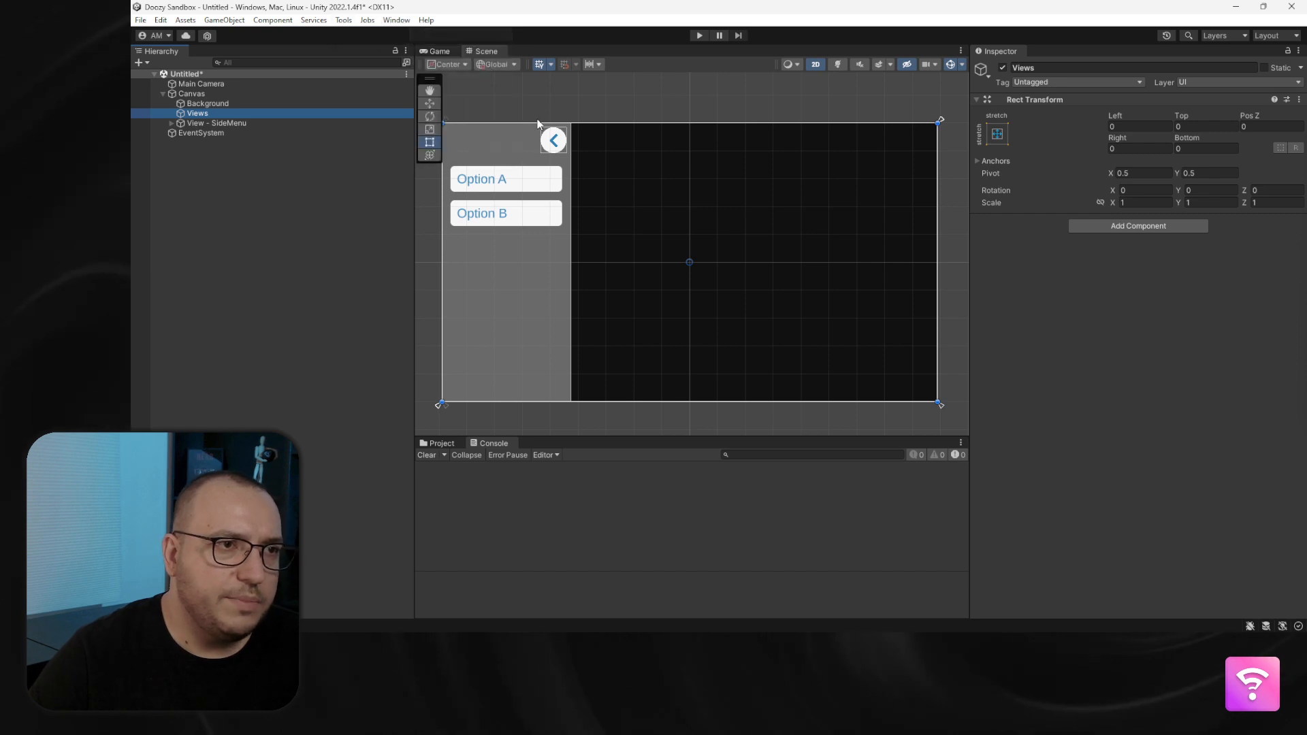
pyautogui.click(342, 238)
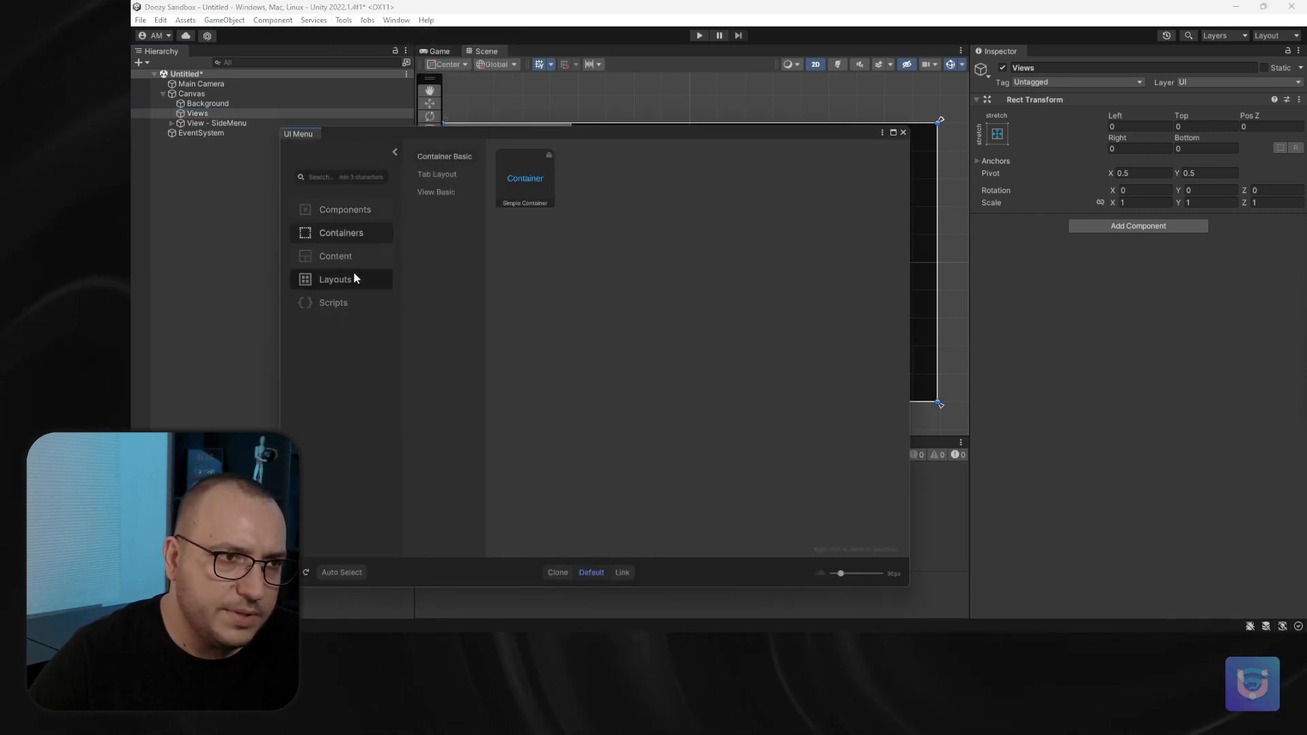
pyautogui.click(525, 183)
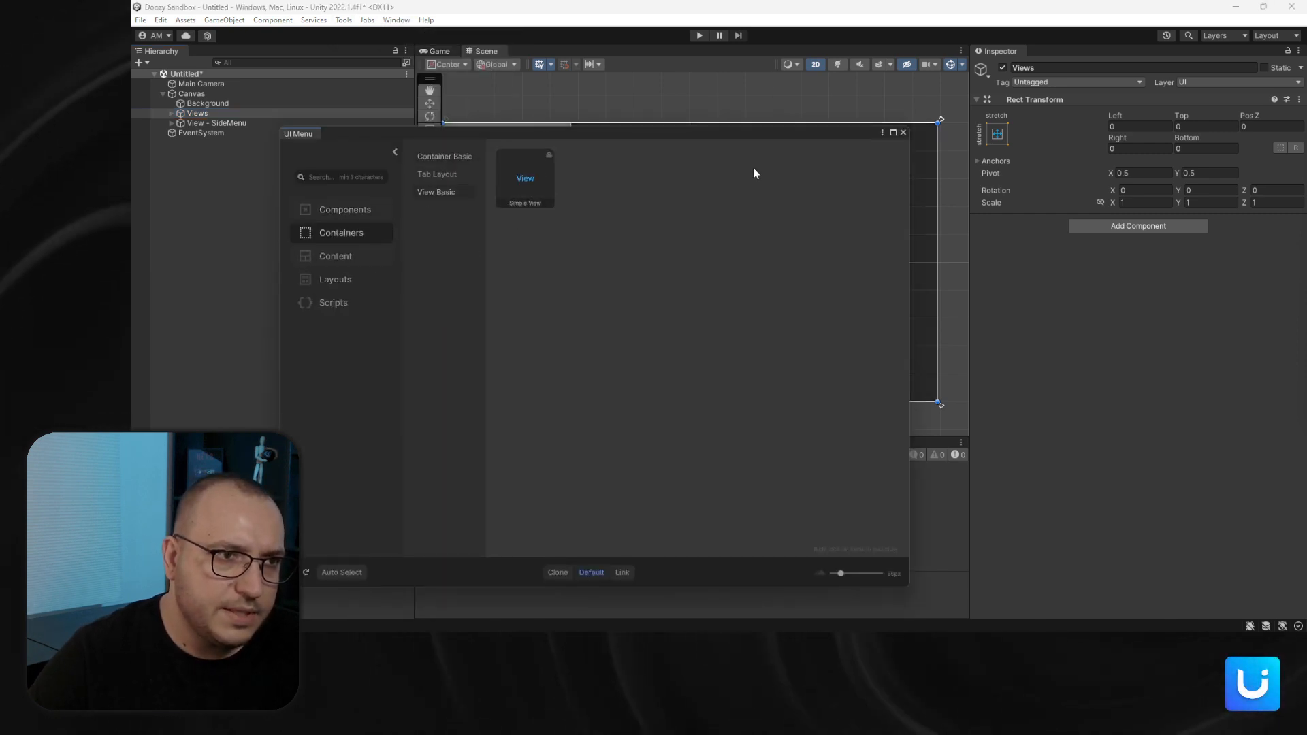
pyautogui.click(903, 132)
# Set the Simple View's UIView category to Demo and name to A, and rename its GameObject to match
pyautogui.click(173, 113)
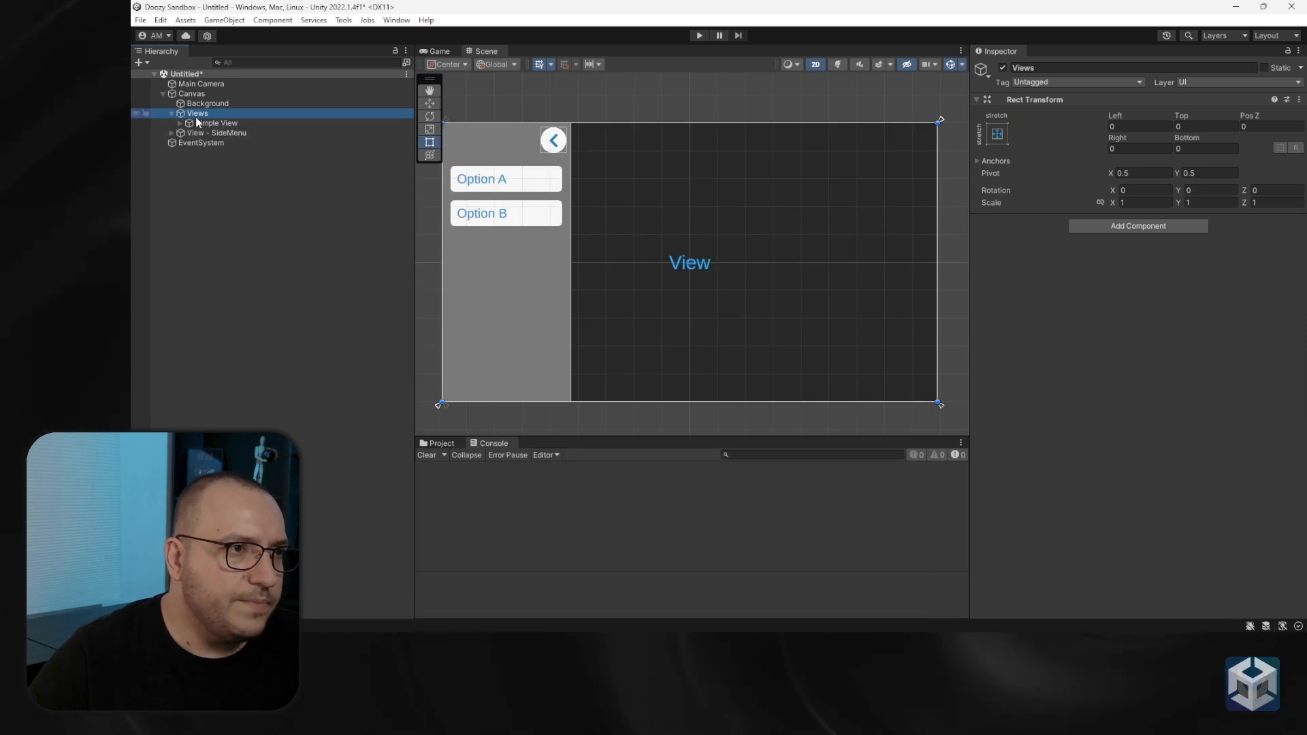
pyautogui.click(204, 123)
pyautogui.click(1042, 562)
pyautogui.click(1024, 585)
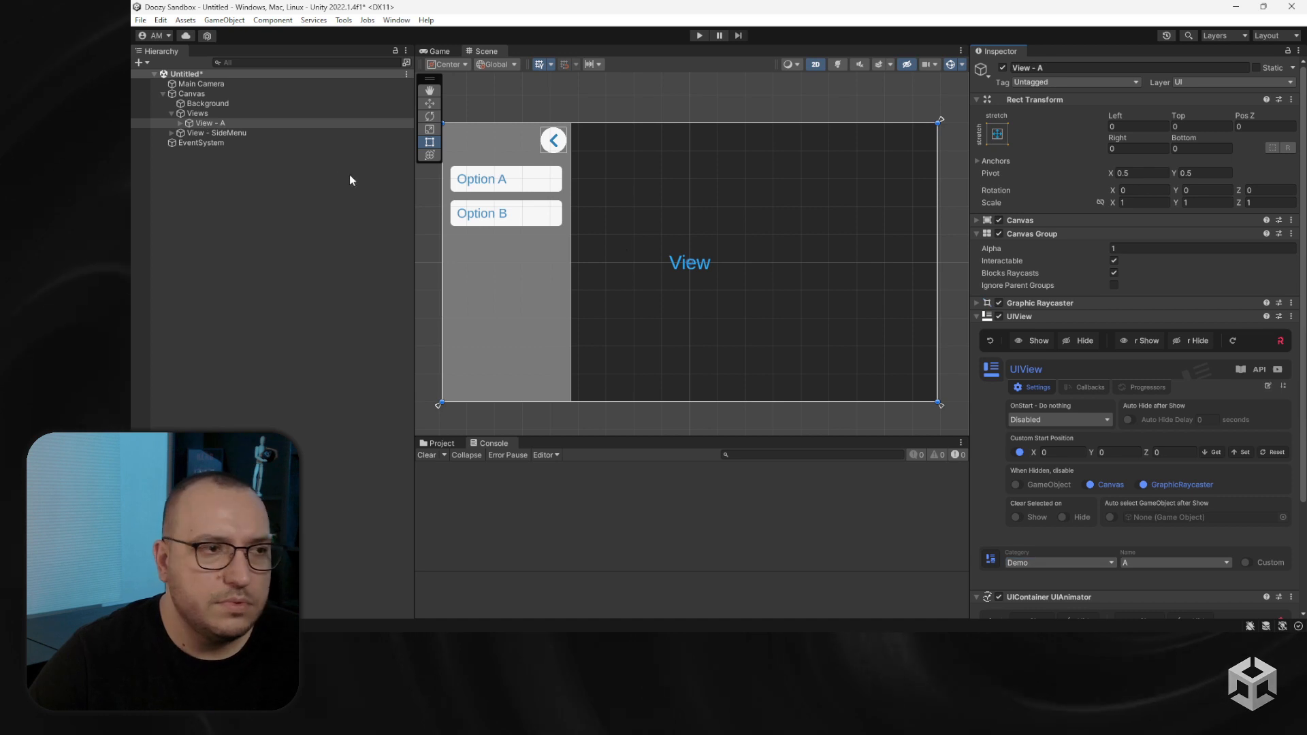
# Set View - A's Title height to 256, disable Auto Size, set the font size to 200 and change the text to A
pyautogui.click(181, 123)
pyautogui.click(195, 133)
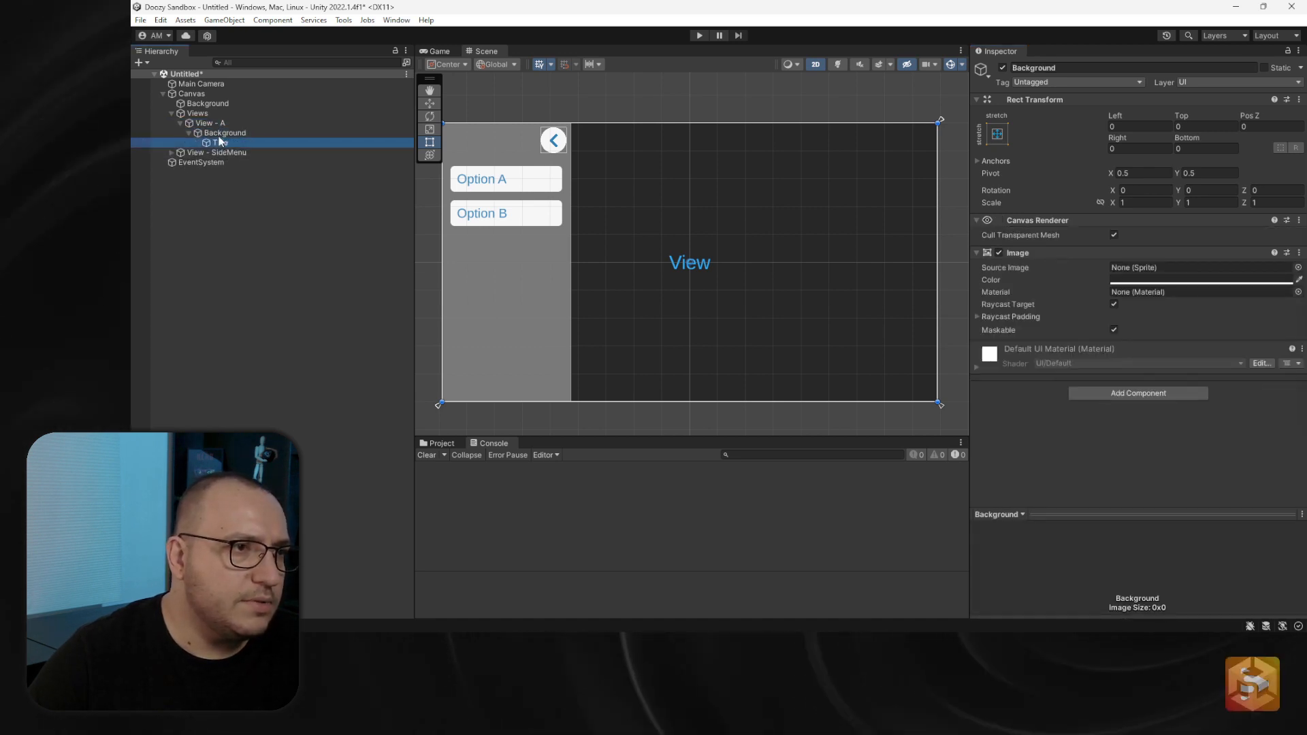
pyautogui.click(248, 141)
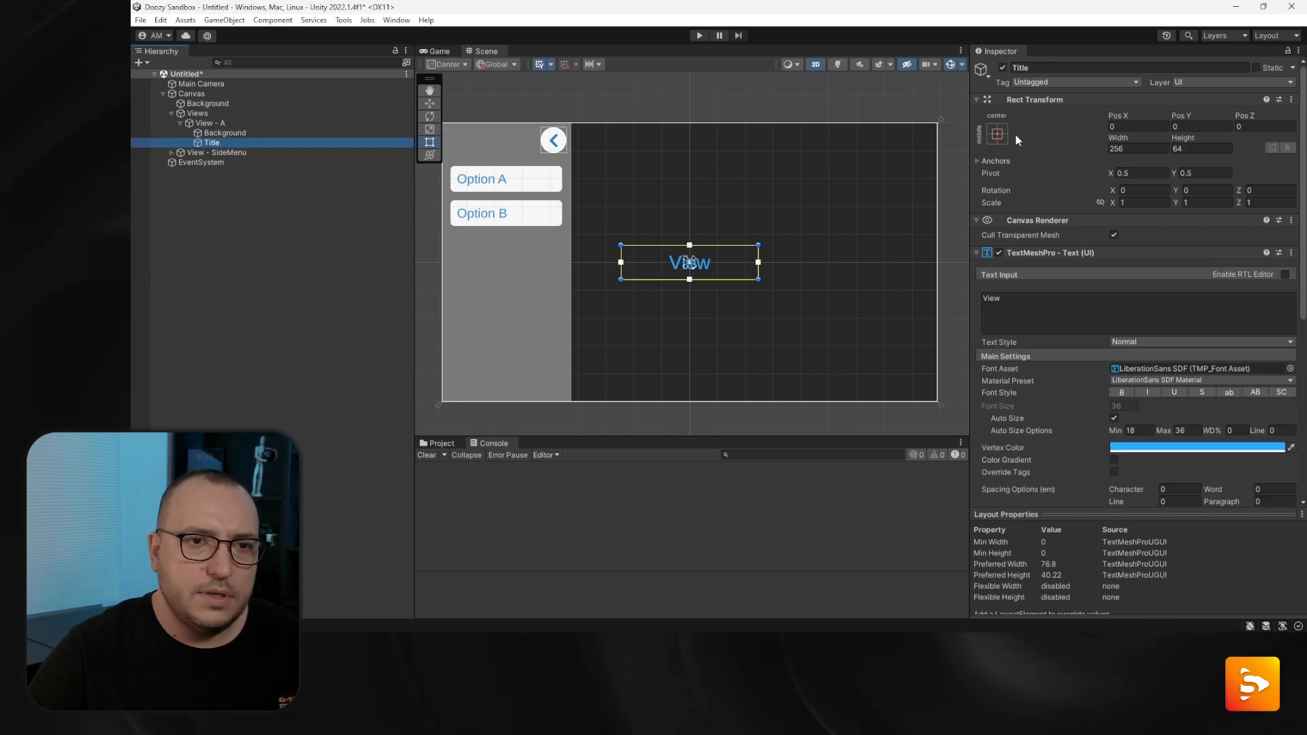
pyautogui.write('256')
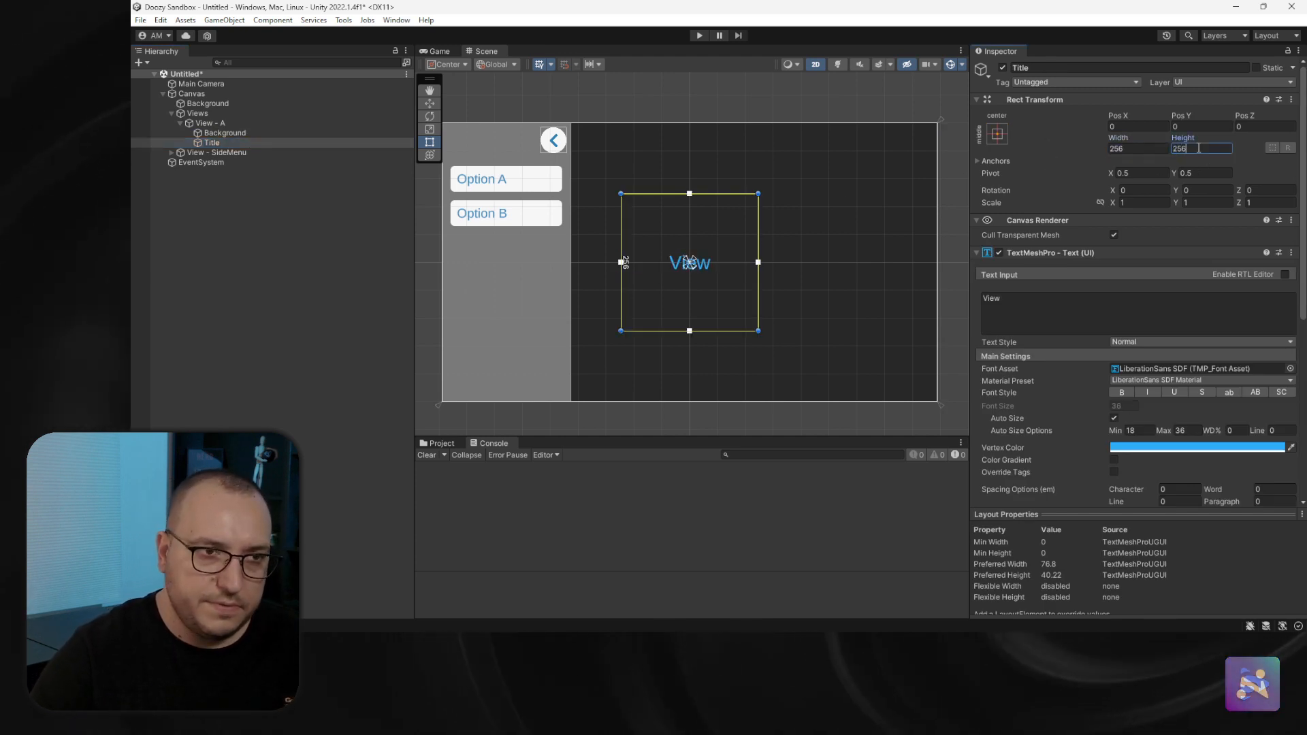
pyautogui.click(1114, 419)
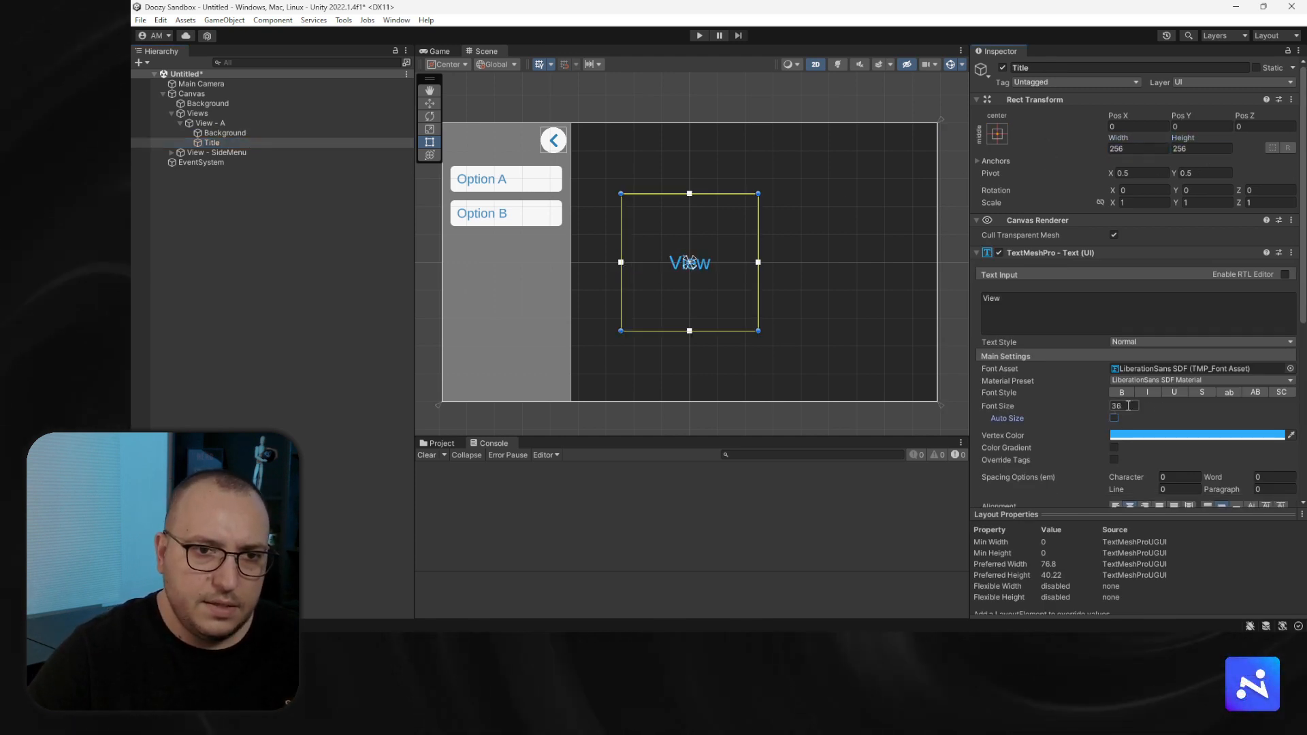
pyautogui.write('200')
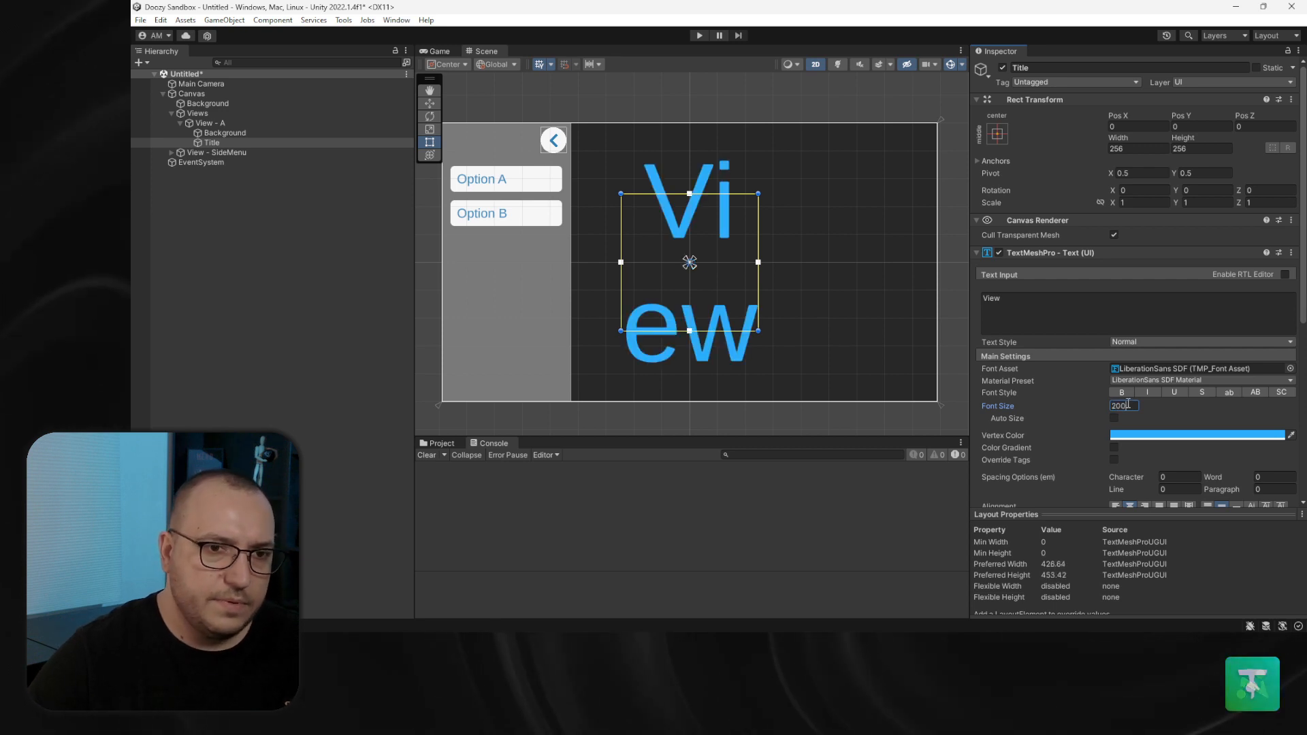
pyautogui.write('A')
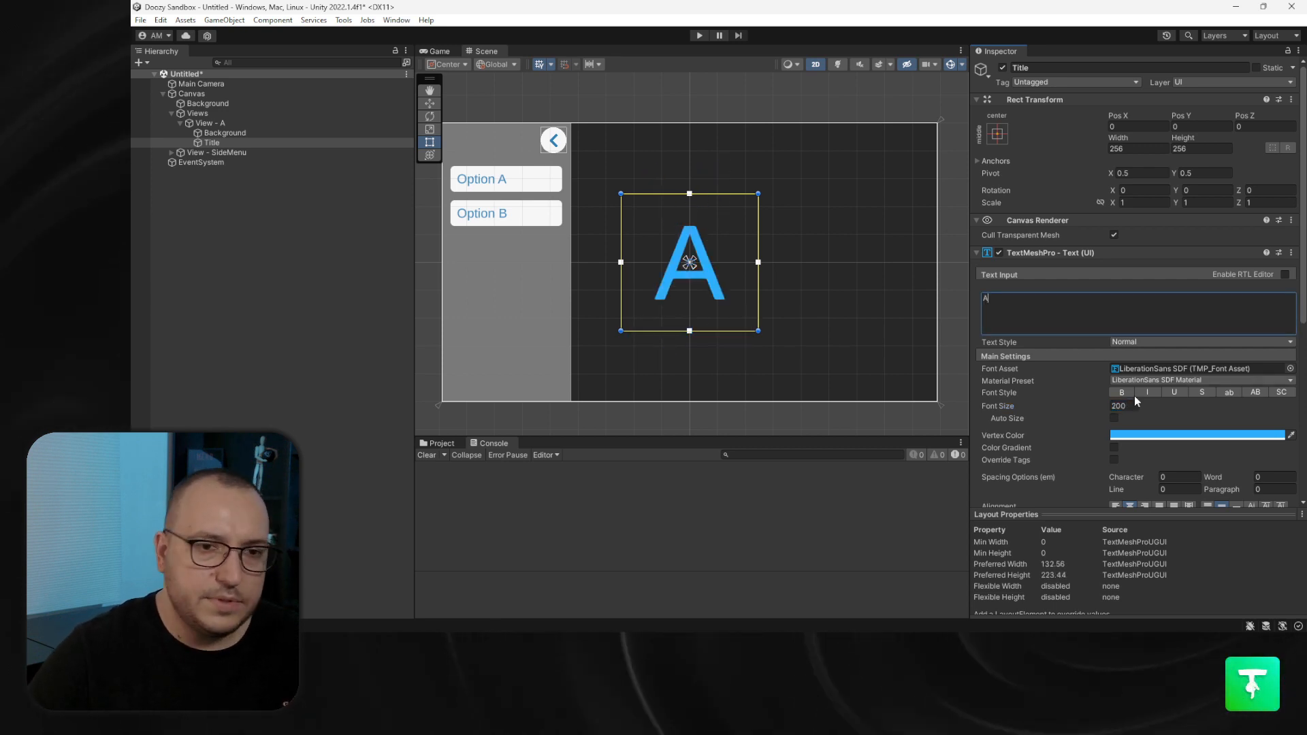
# Set the alpha of the Title's vertex color to 96 so the letter A is semi-transparent
pyautogui.click(1219, 435)
pyautogui.click(1280, 575)
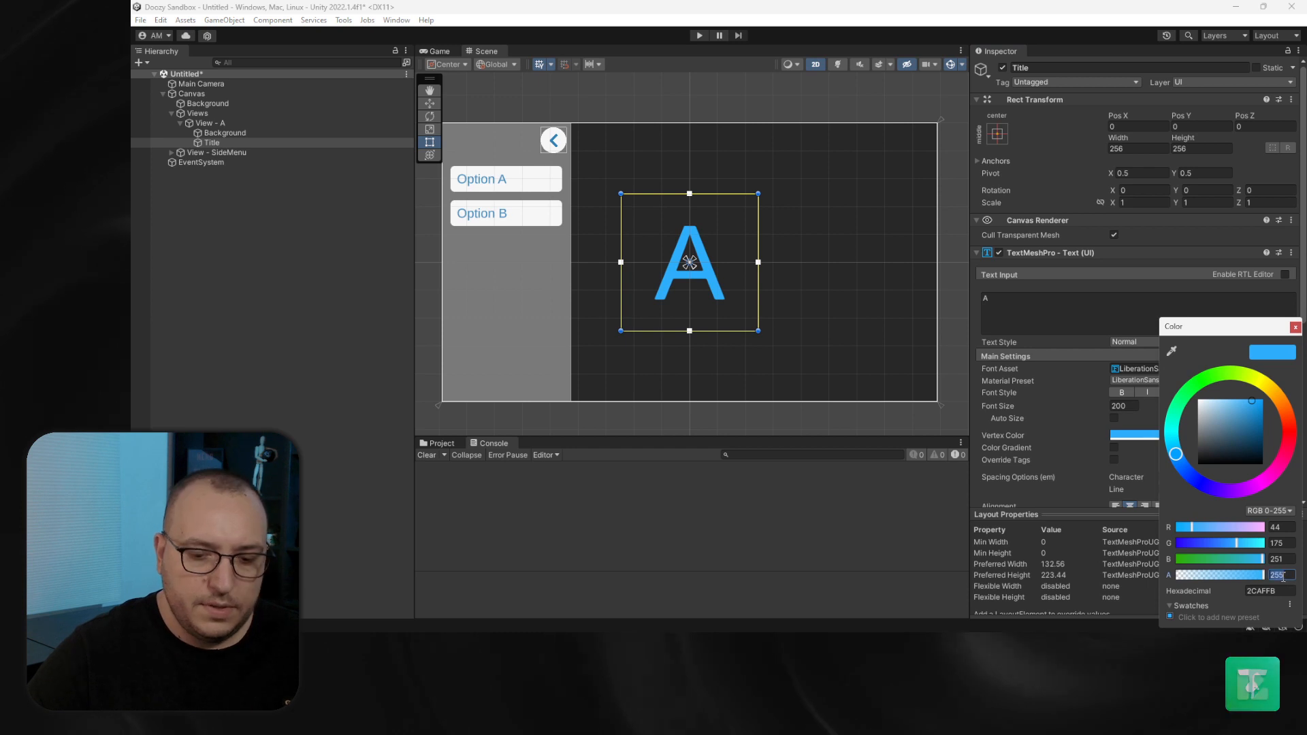
pyautogui.write('64')
pyautogui.press('BackSpace')
pyautogui.press('BackSpace')
pyautogui.write('96')
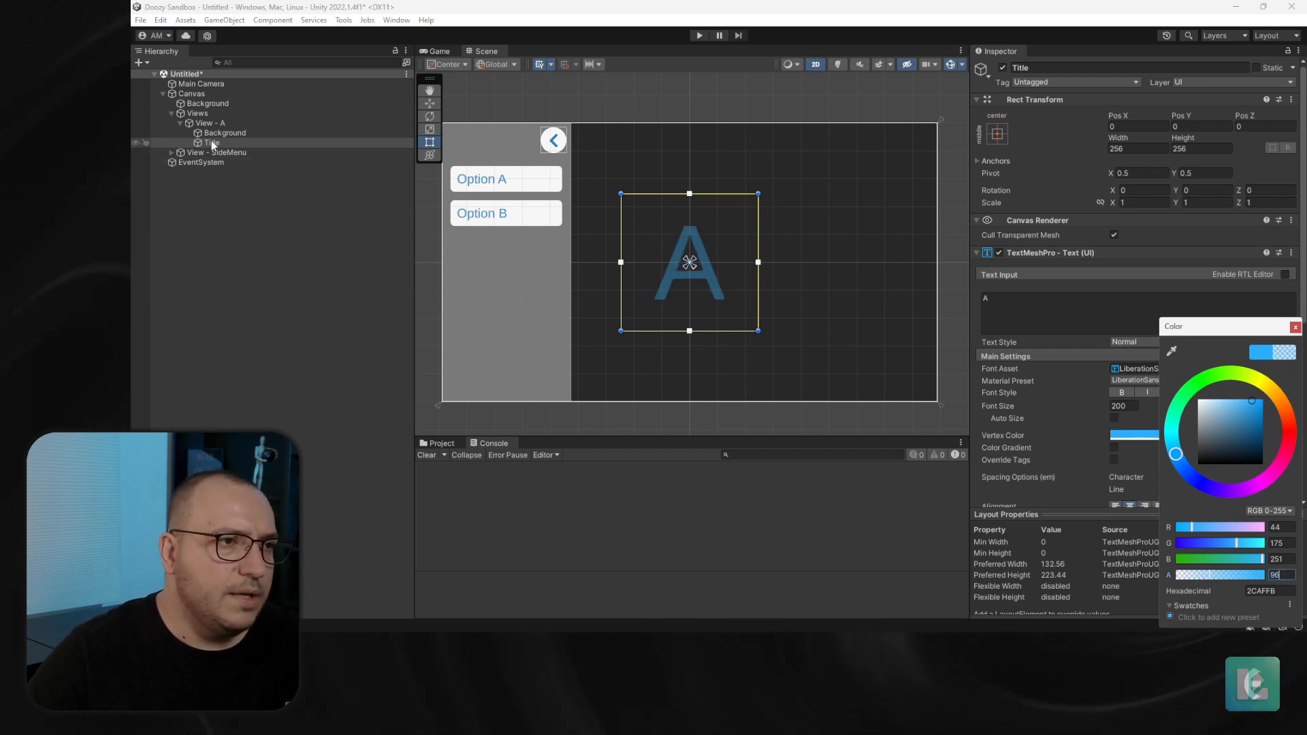
# Set View - A's OnStart behaviour to Instant Hide
pyautogui.click(207, 123)
pyautogui.press('Left')
pyautogui.click(1060, 419)
pyautogui.click(1067, 448)
pyautogui.scroll(-3, 1066, 427)
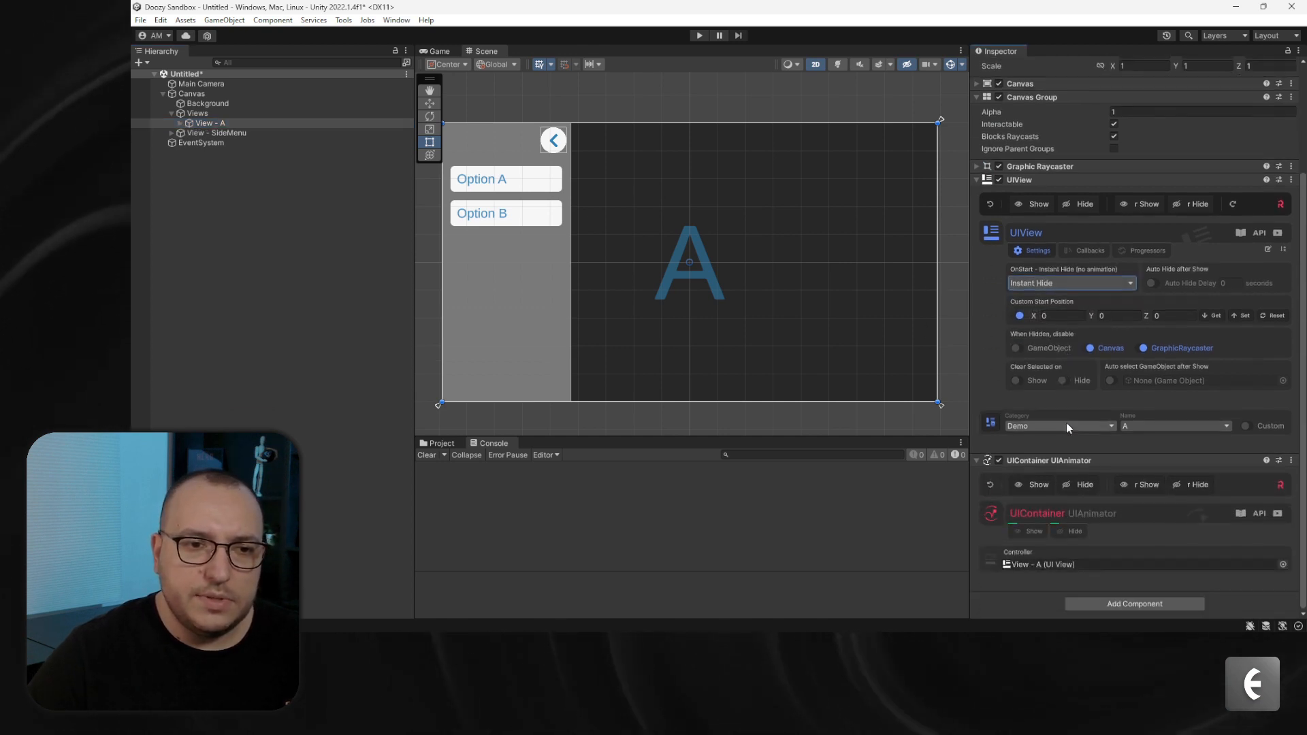
pyautogui.click(1045, 488)
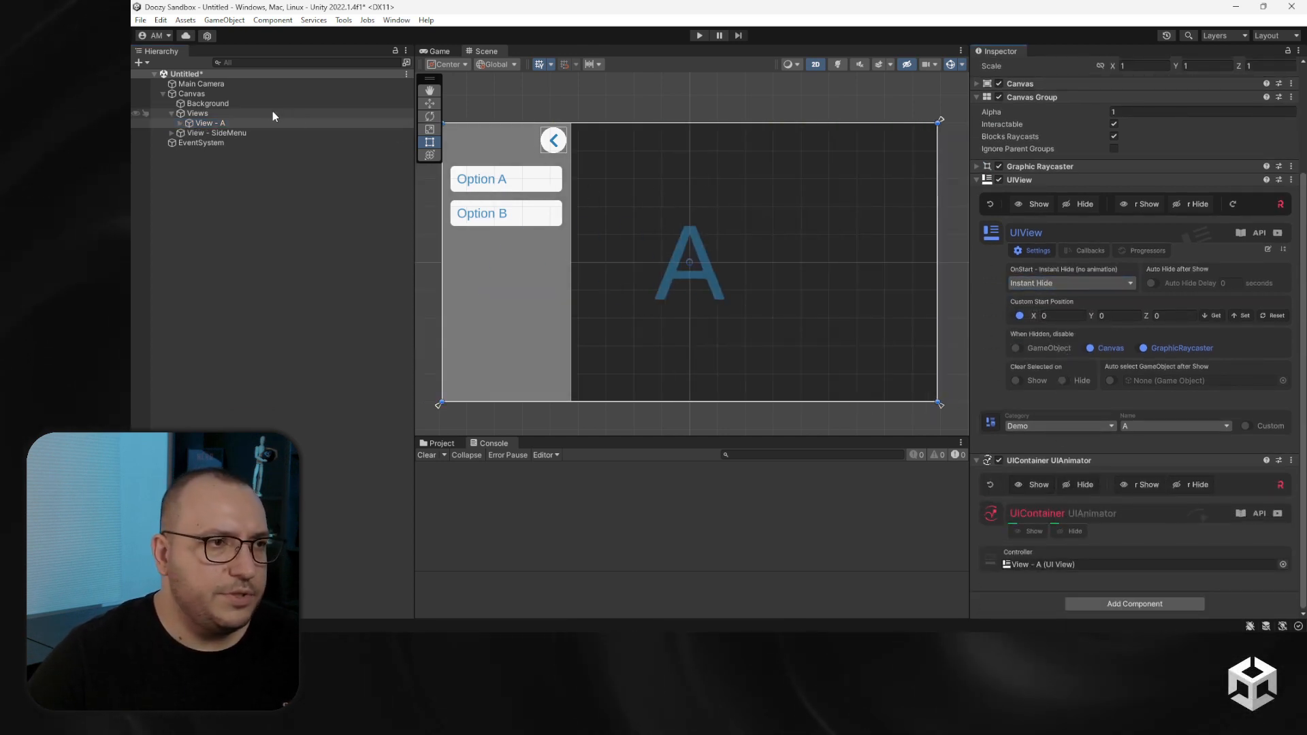
# Move View - A about 701 units straight up so it sits above the Canvas frame in the scene
pyautogui.click(170, 113)
pyautogui.click(171, 113)
pyautogui.click(199, 123)
pyautogui.scroll(-8, 667, 276)
pyautogui.press('w')
pyautogui.moveTo(663, 223); pyautogui.dragTo(670, 138)
# Duplicate View - A and move the copy about 989 units to the right, beside the original
pyautogui.hotkey('ctrl', 'd')
pyautogui.moveTo(709, 185); pyautogui.dragTo(813, 189)
pyautogui.click(266, 134)
pyautogui.moveTo(720, 188); pyautogui.dragTo(842, 189)
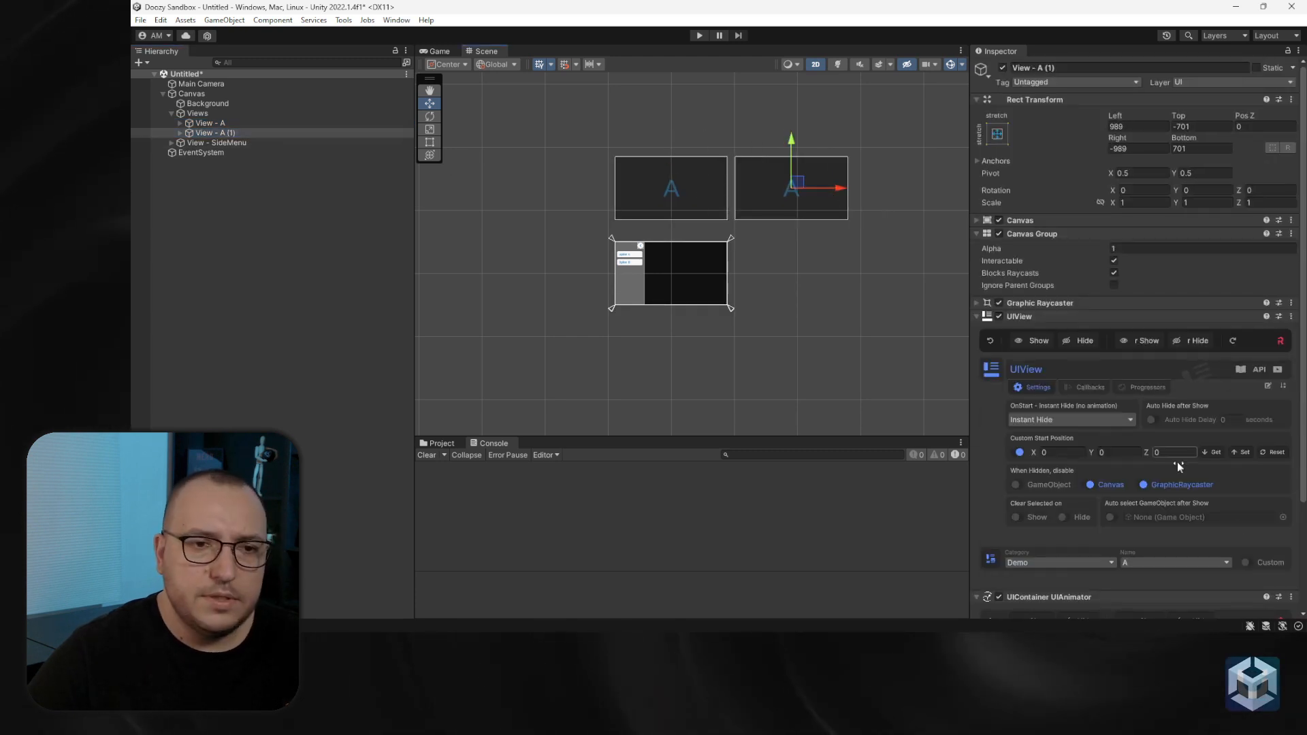
# Turn the copy into View - B by setting its UIView name to B, renaming its GameObject to match and changing its Title text to B
pyautogui.click(1162, 562)
pyautogui.click(1268, 386)
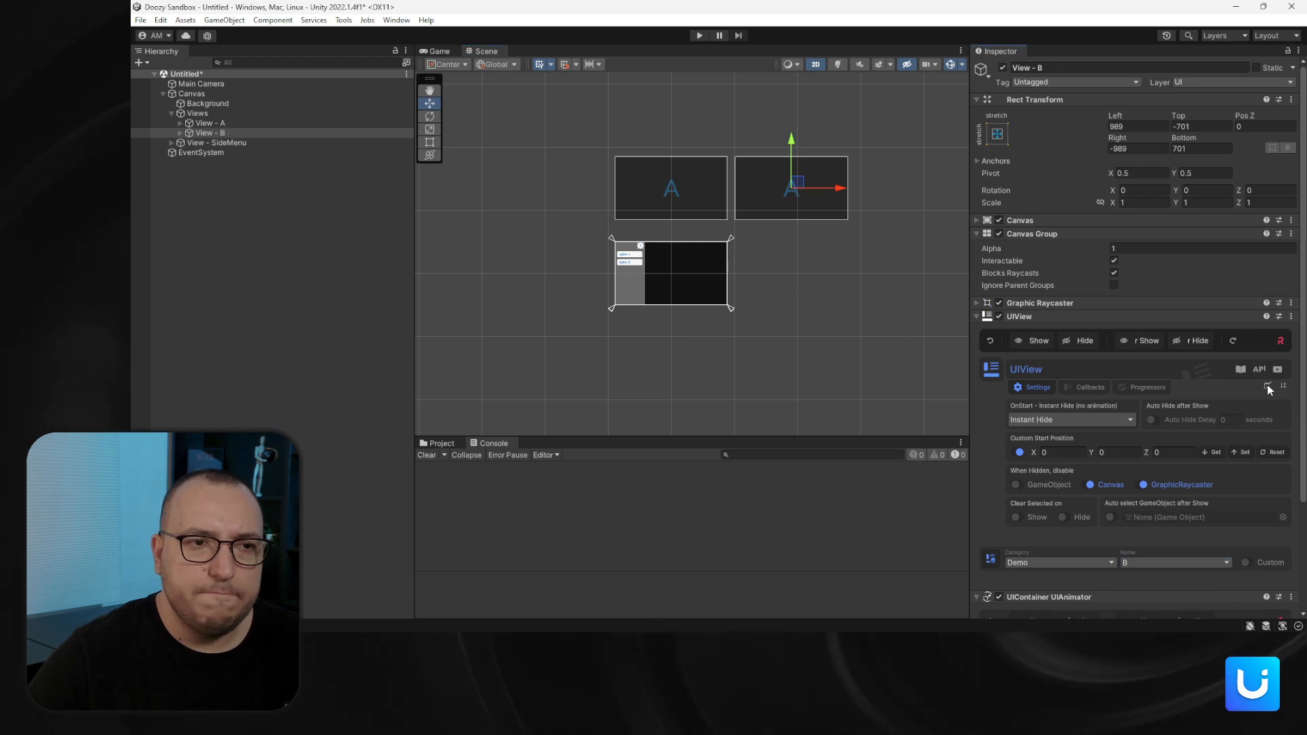
pyautogui.click(180, 133)
pyautogui.click(213, 152)
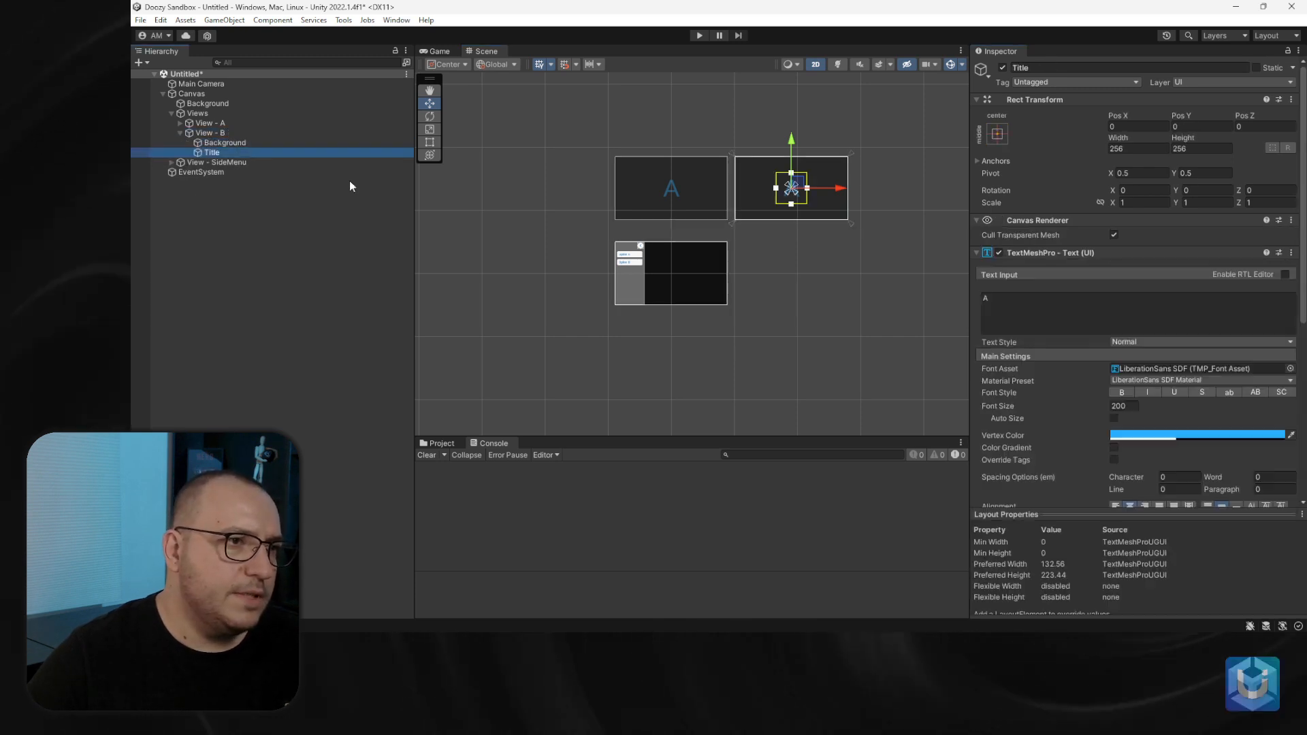
pyautogui.click(1086, 316)
pyautogui.write('B')
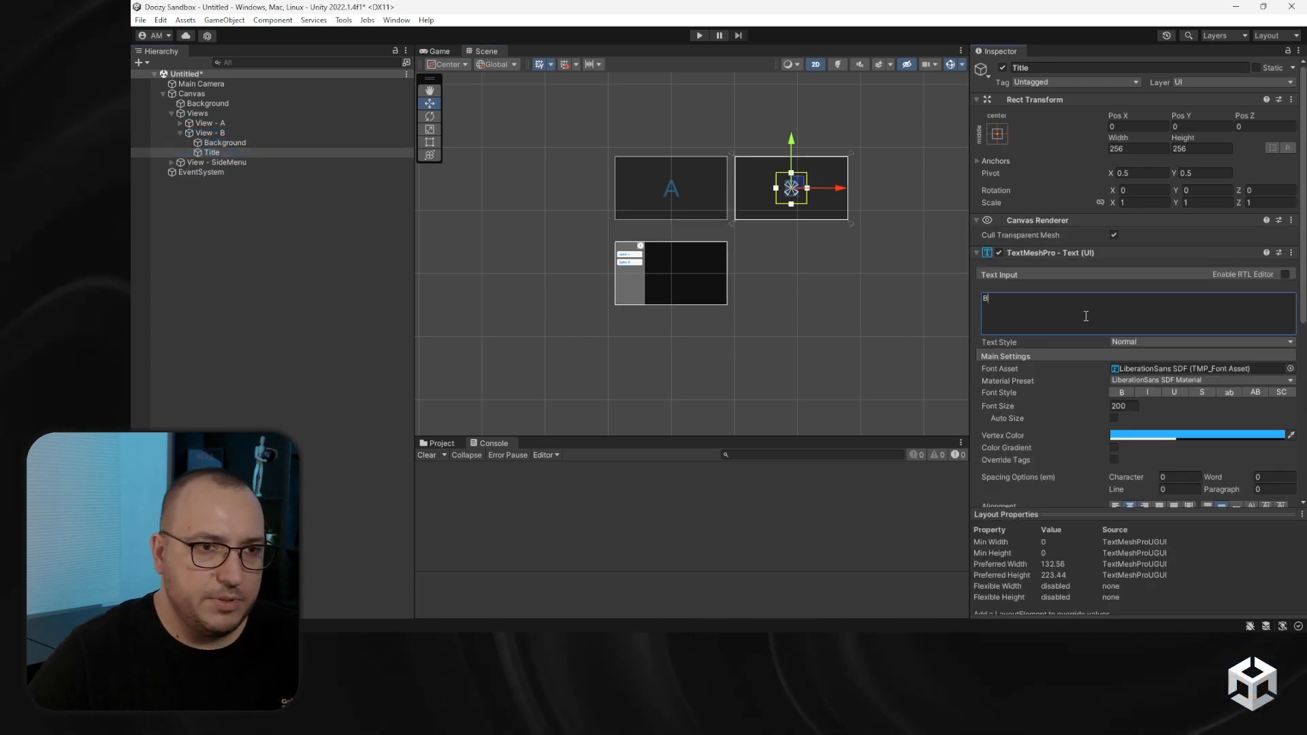
pyautogui.click(799, 309)
pyautogui.scroll(5, 740, 235)
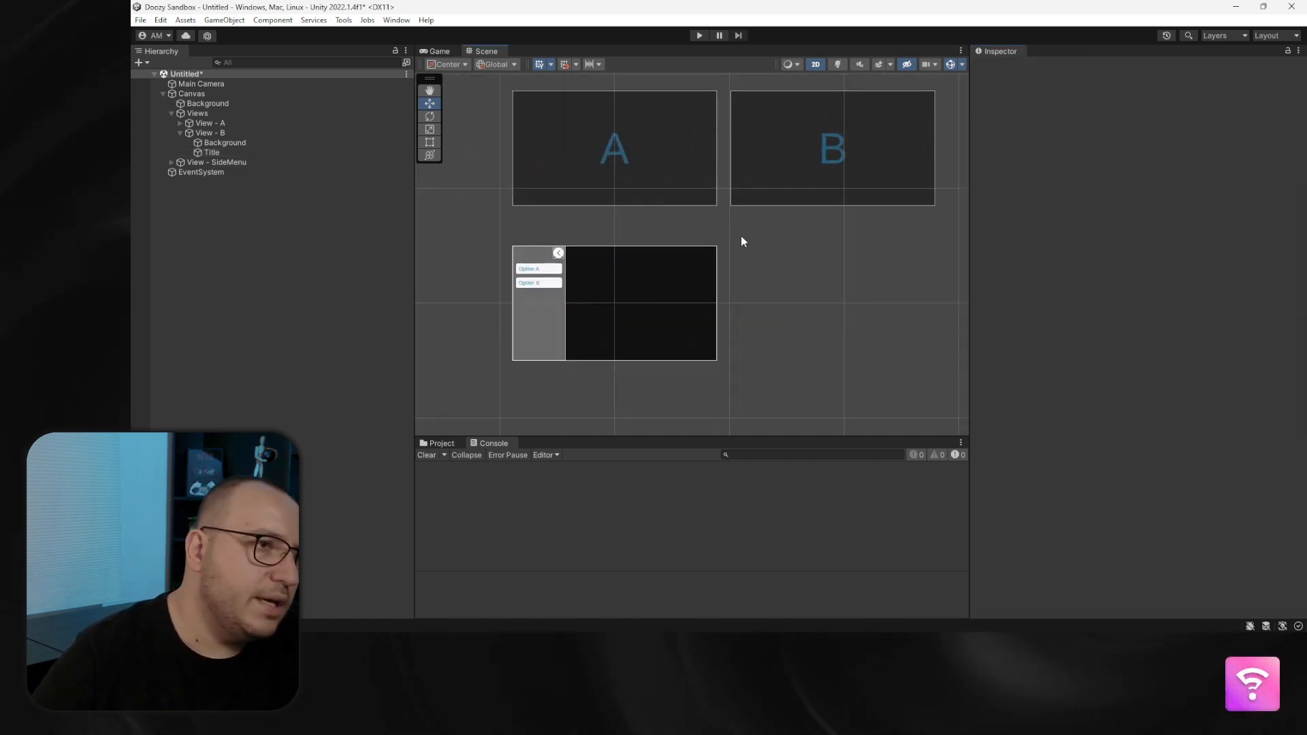
pyautogui.click(181, 133)
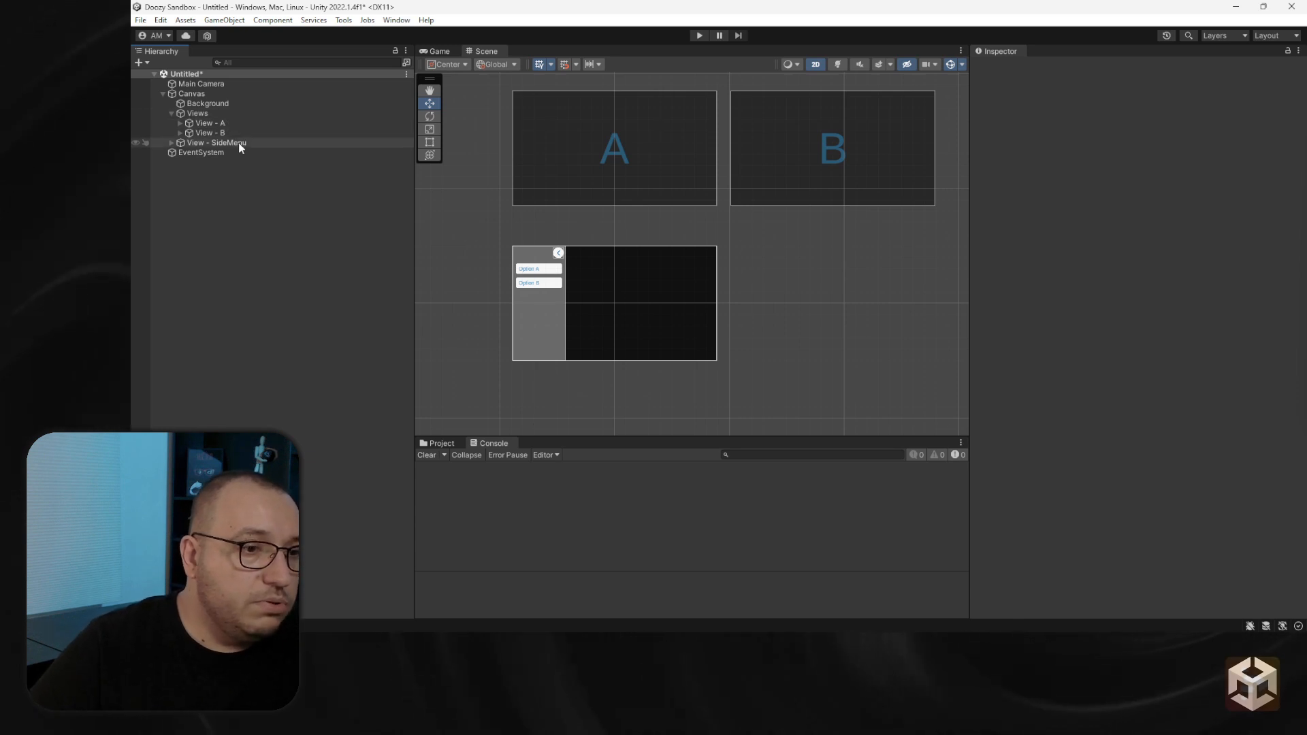
# Save the scene in the 002 - Side Menu folder under Assets/Daily
pyautogui.click(462, 443)
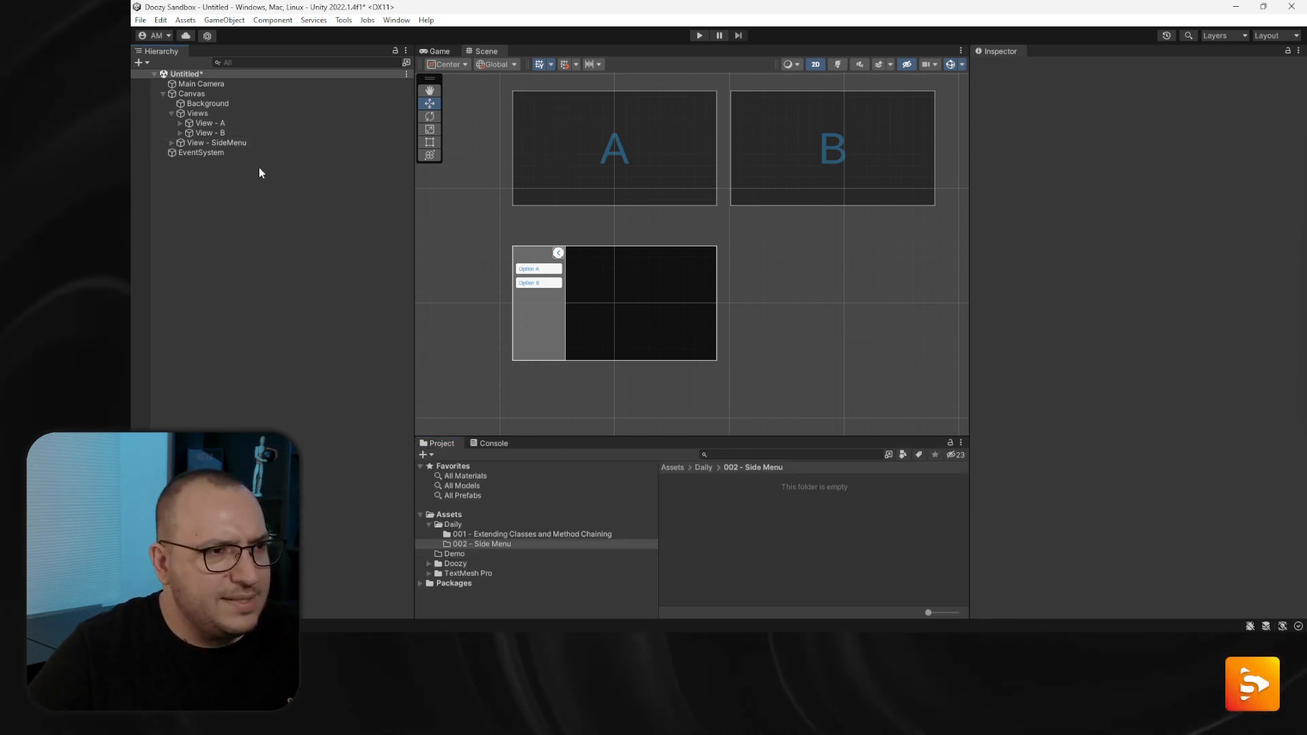
pyautogui.hotkey('ctrl', 's')
pyautogui.doubleClick(359, 123)
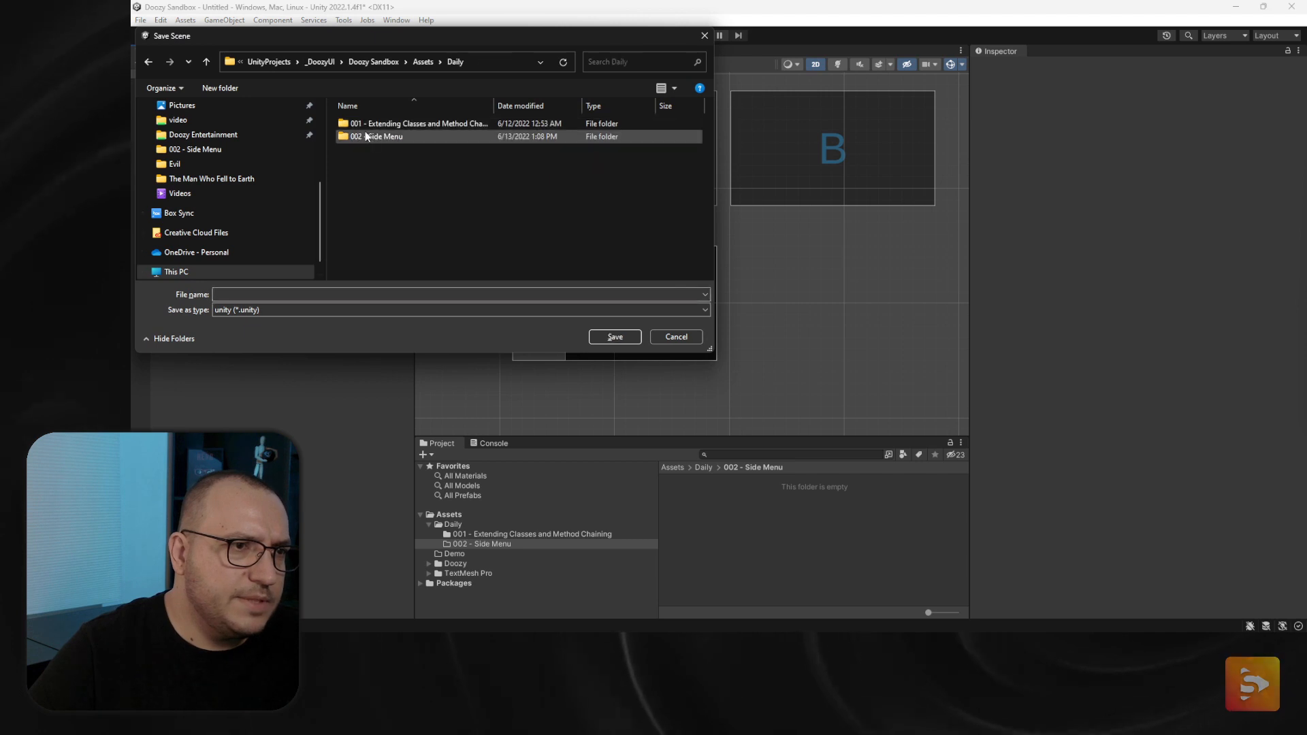
pyautogui.doubleClick(370, 136)
pyautogui.click(292, 294)
pyautogui.write('S')
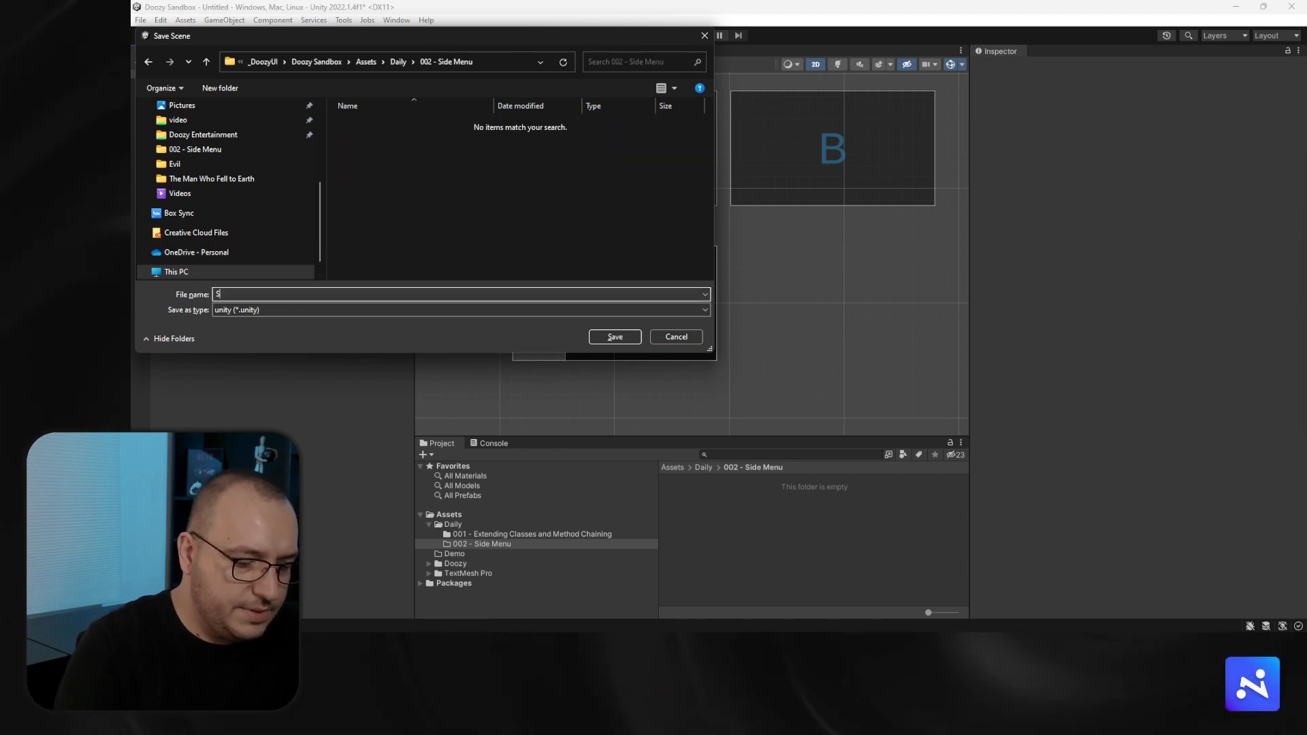
# Save the scene as SideMenuDemo in the 002 - Side Menu folder
pyautogui.write('ideMenuDemo')
pyautogui.press('Return')
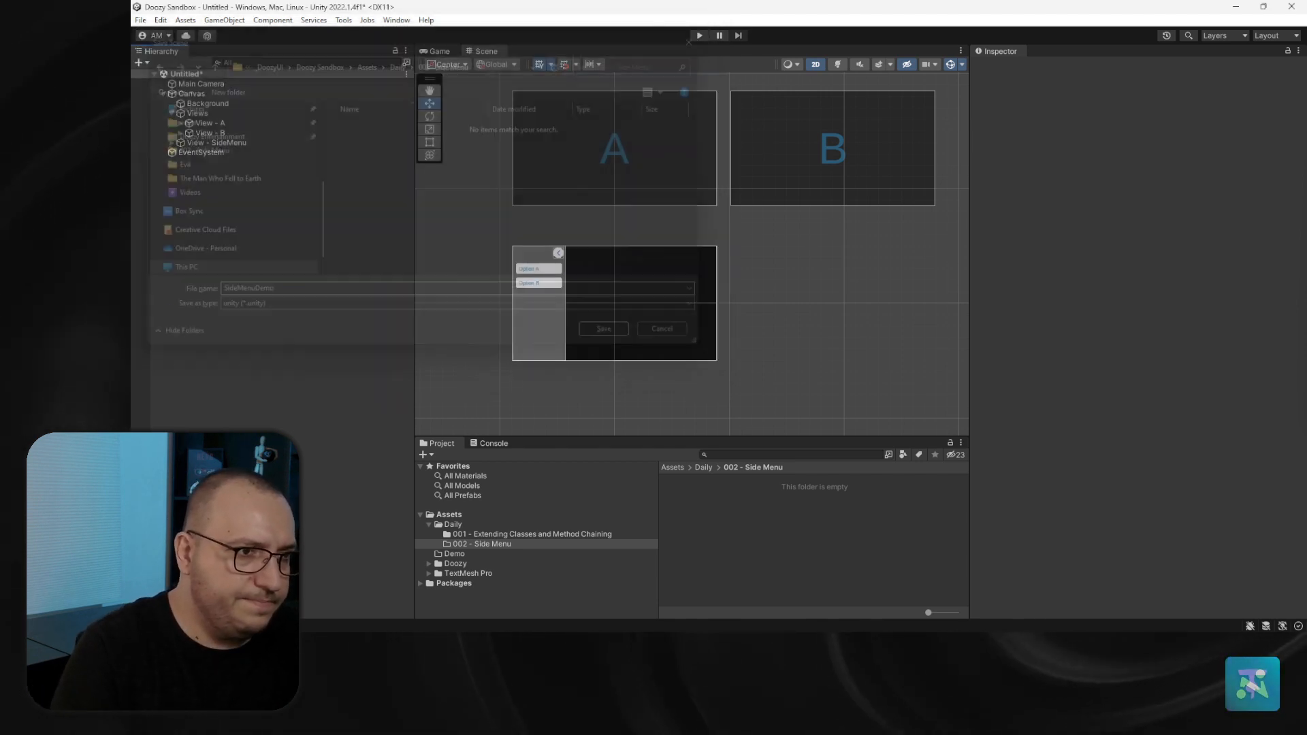
# Create a Flow Graph asset named SideMenuDemoGraph in the 002 - Side Menu folder
pyautogui.rightClick(823, 532)
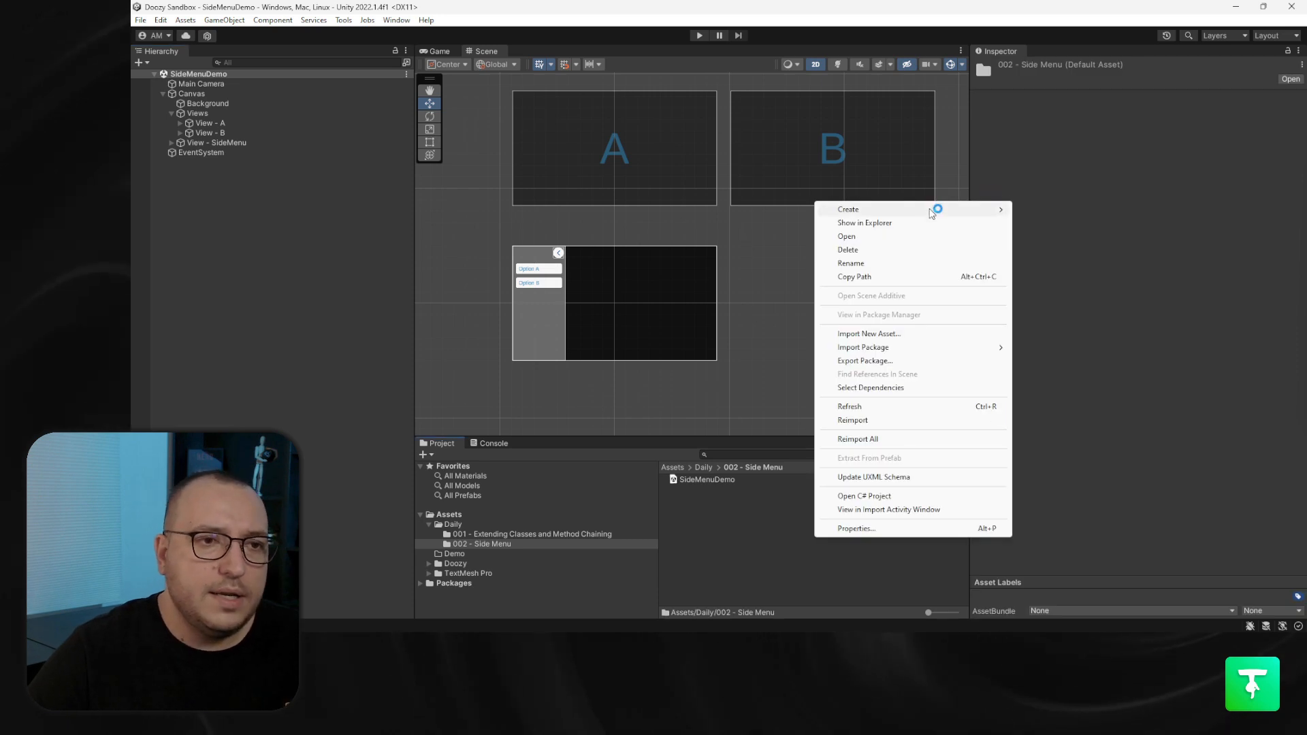
pyautogui.moveTo(932, 214)
pyautogui.moveTo(1060, 37)
pyautogui.click(1215, 47)
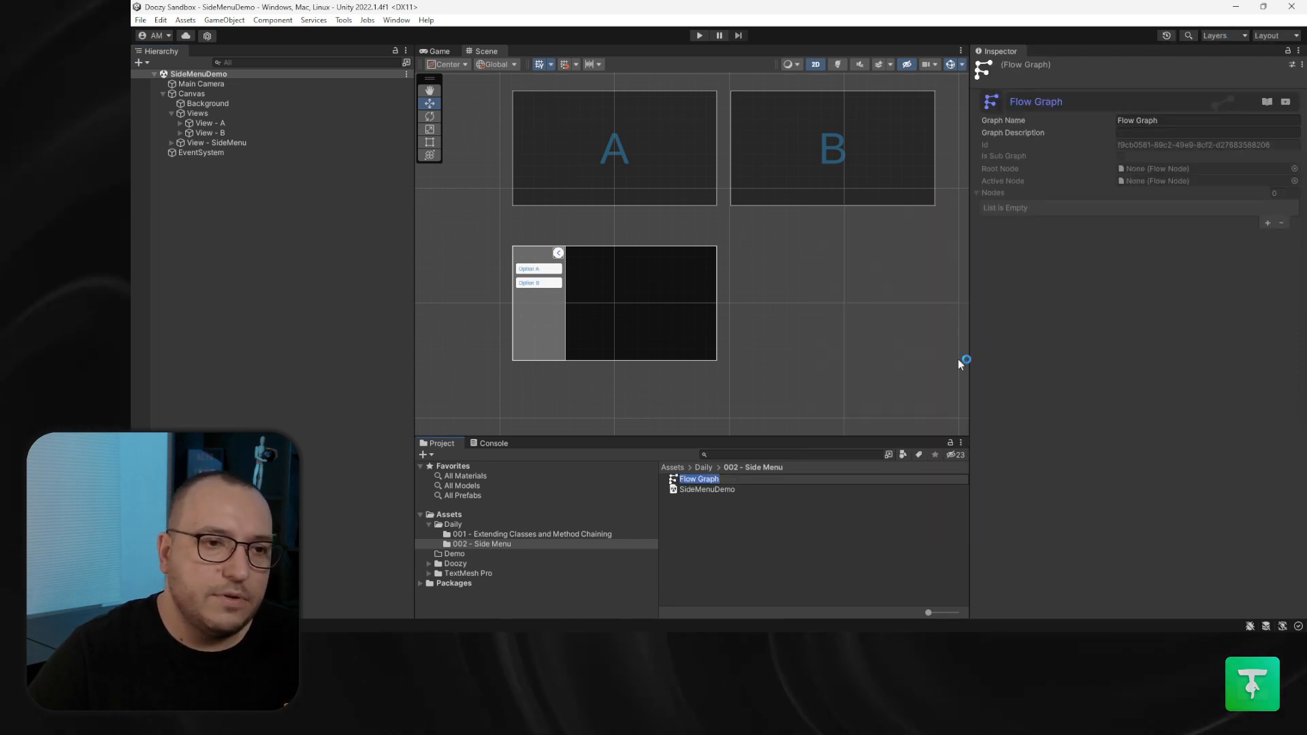
pyautogui.write('SideMenuDemoGraph')
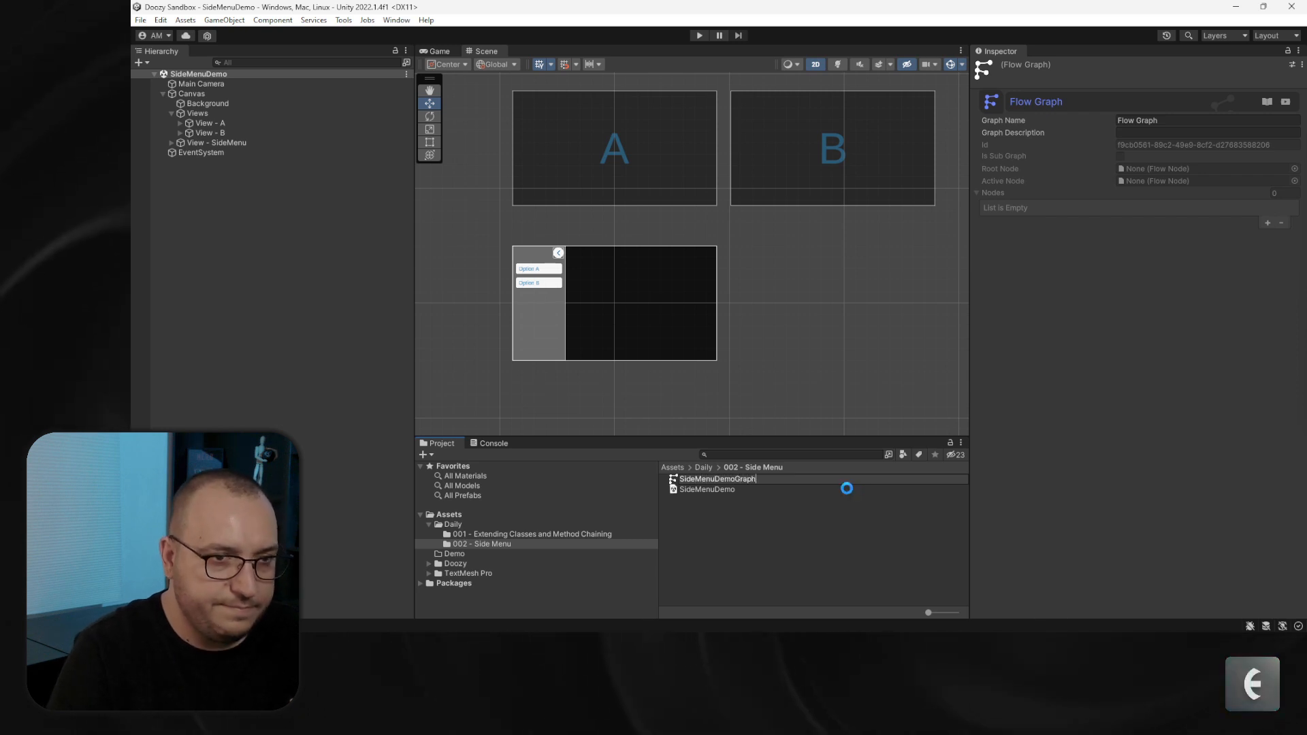
pyautogui.press('Return')
# Open the SideMenuDemoGraph flow graph in Nody and add a Portal node below the Start node
pyautogui.doubleClick(847, 489)
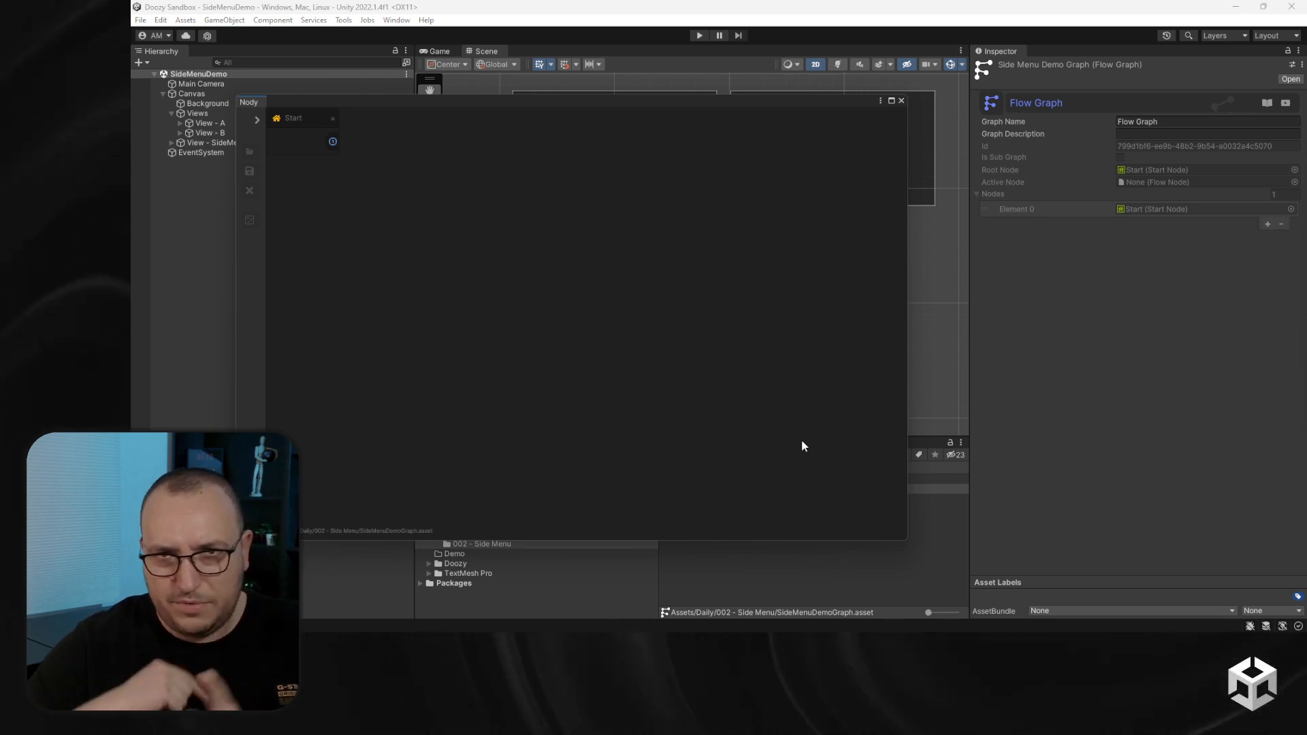
pyautogui.moveTo(494, 340); pyautogui.dragTo(593, 446, button='middle')
pyautogui.moveTo(439, 401); pyautogui.dragTo(503, 374, button='middle')
pyautogui.press('space')
pyautogui.write('port')
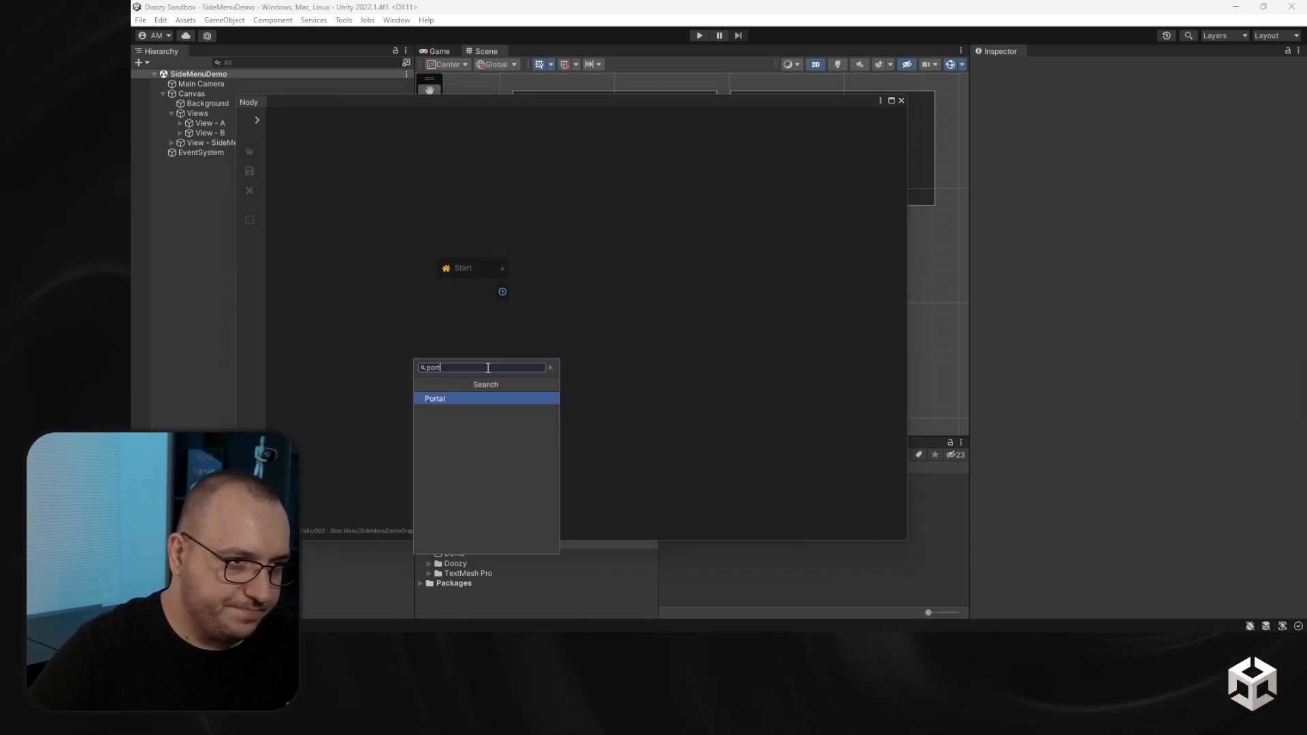
pyautogui.click(485, 396)
pyautogui.moveTo(516, 375); pyautogui.dragTo(467, 347)
# Add a second Portal node and align it below the first one
pyautogui.click(484, 433)
pyautogui.press('space')
pyautogui.write('por')
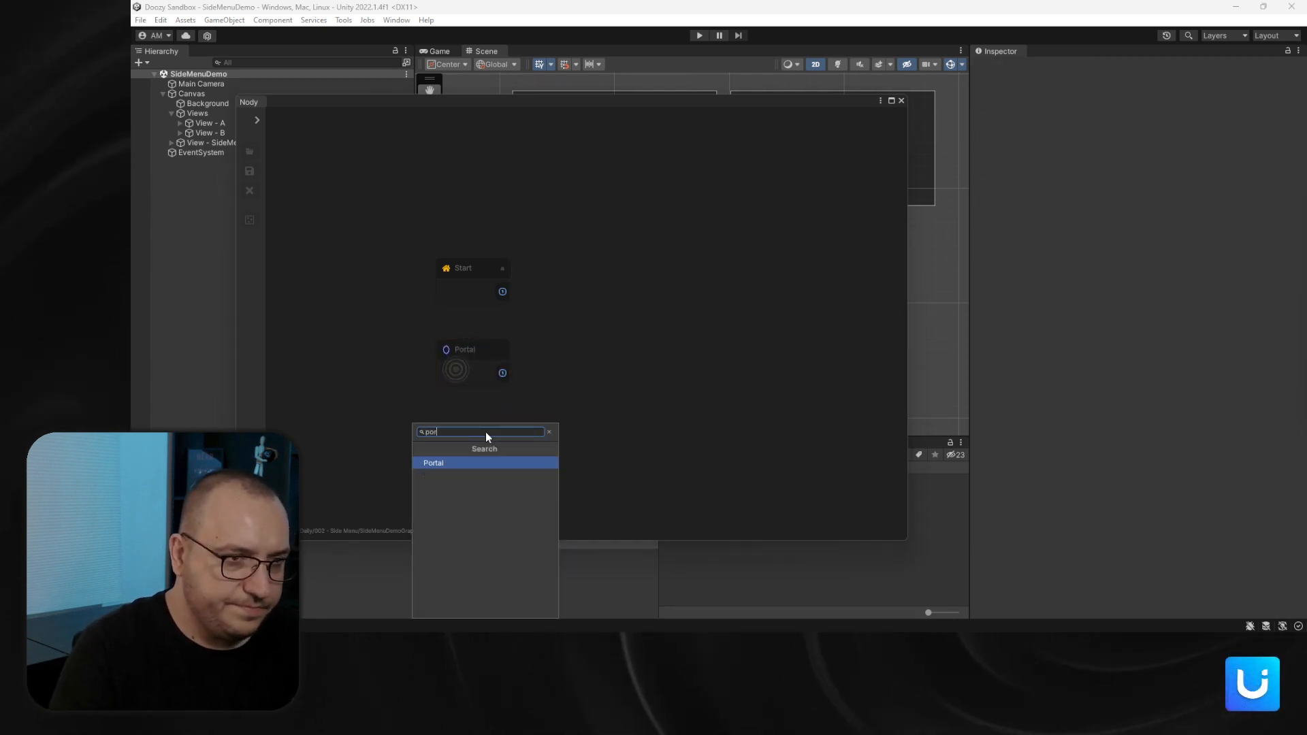
pyautogui.press('Return')
pyautogui.moveTo(521, 439); pyautogui.dragTo(480, 415)
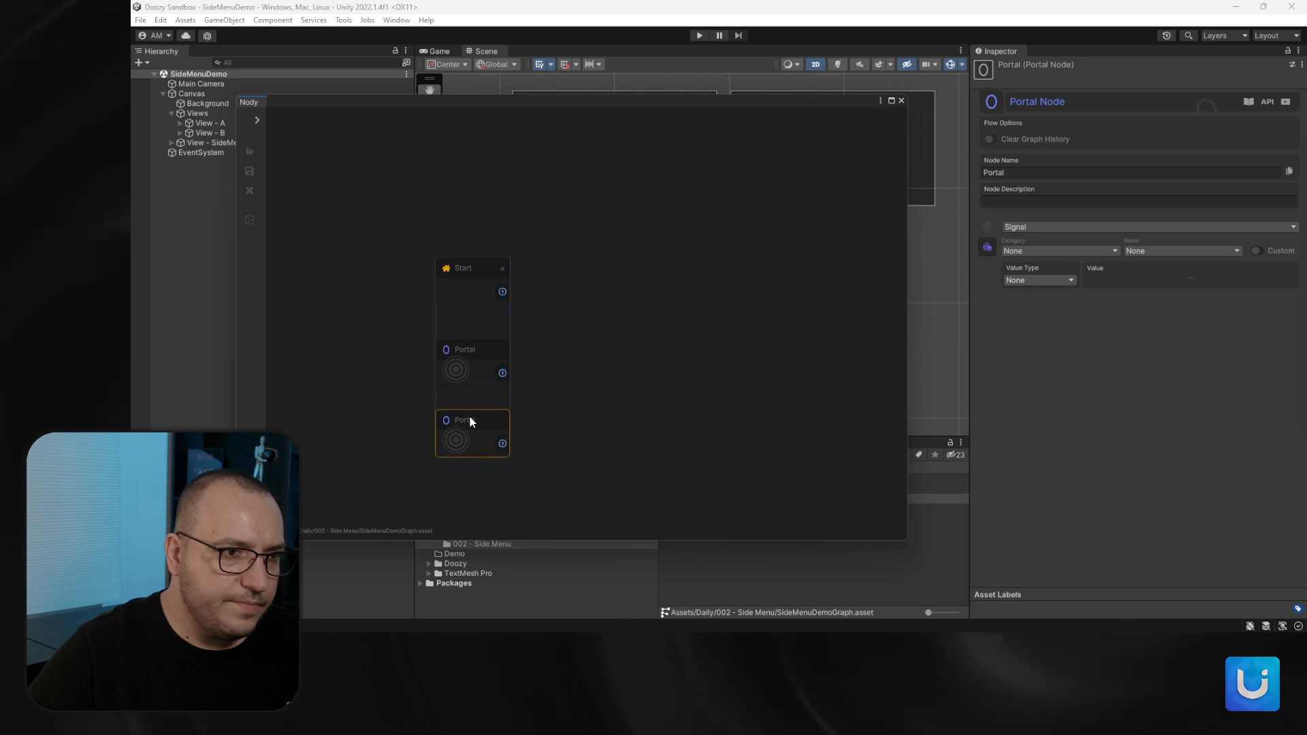
pyautogui.click(550, 436)
pyautogui.press('space')
pyautogui.write('por')
pyautogui.press('Return')
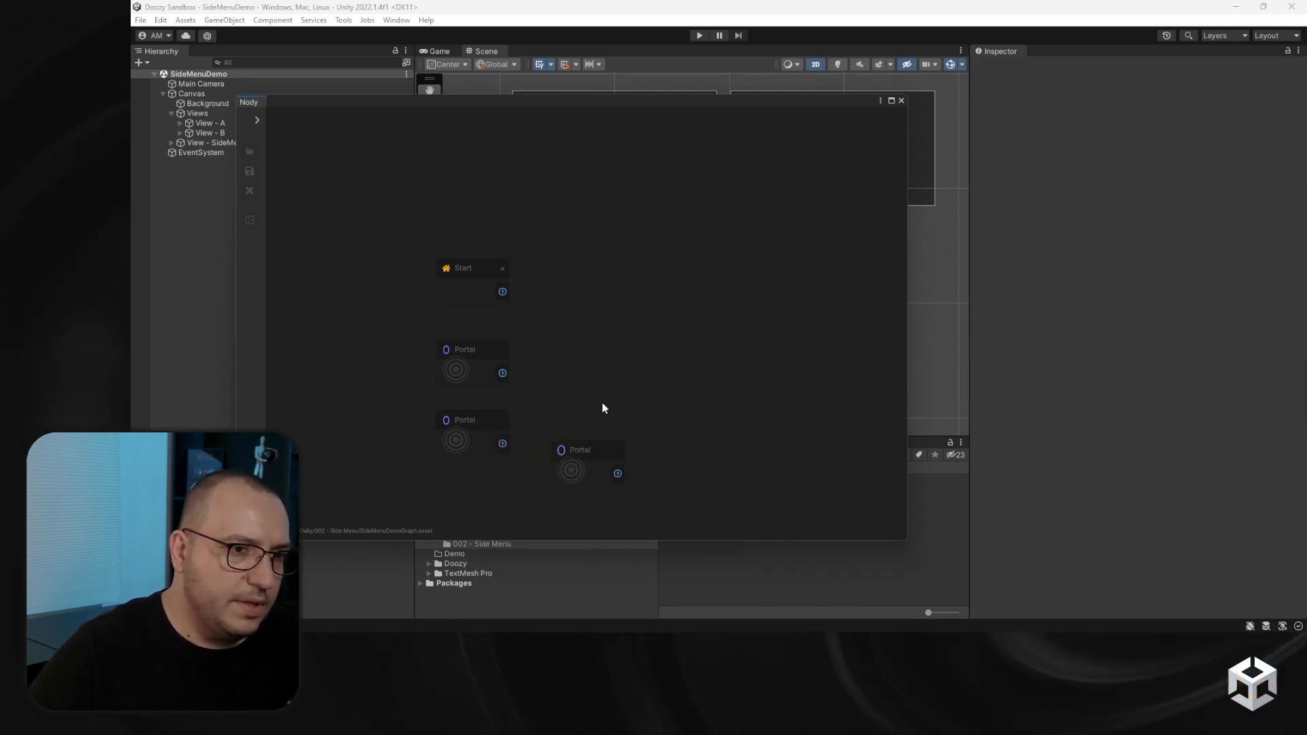
pyautogui.moveTo(591, 449); pyautogui.dragTo(479, 446)
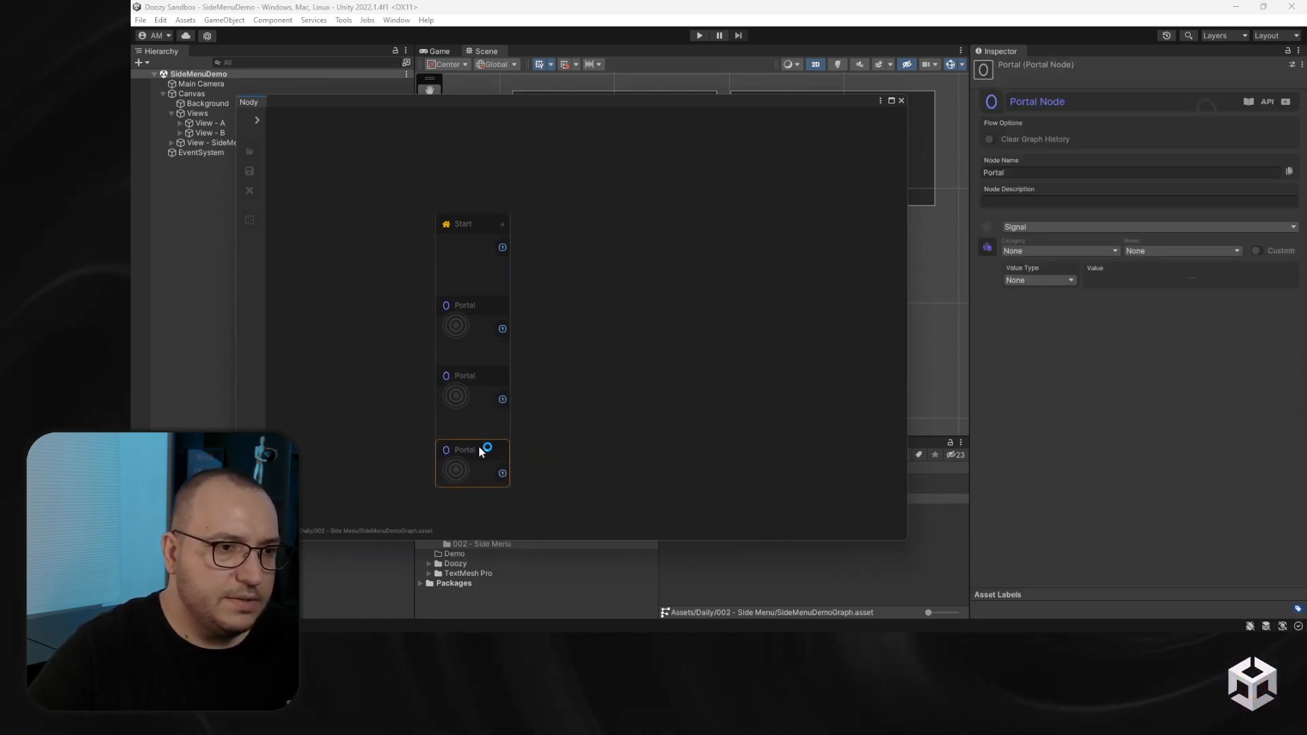
pyautogui.press('Delete')
# Add a UI node beside the first Portal node
pyautogui.click(485, 374)
pyautogui.moveTo(485, 374); pyautogui.dragTo(566, 317)
pyautogui.write('up')
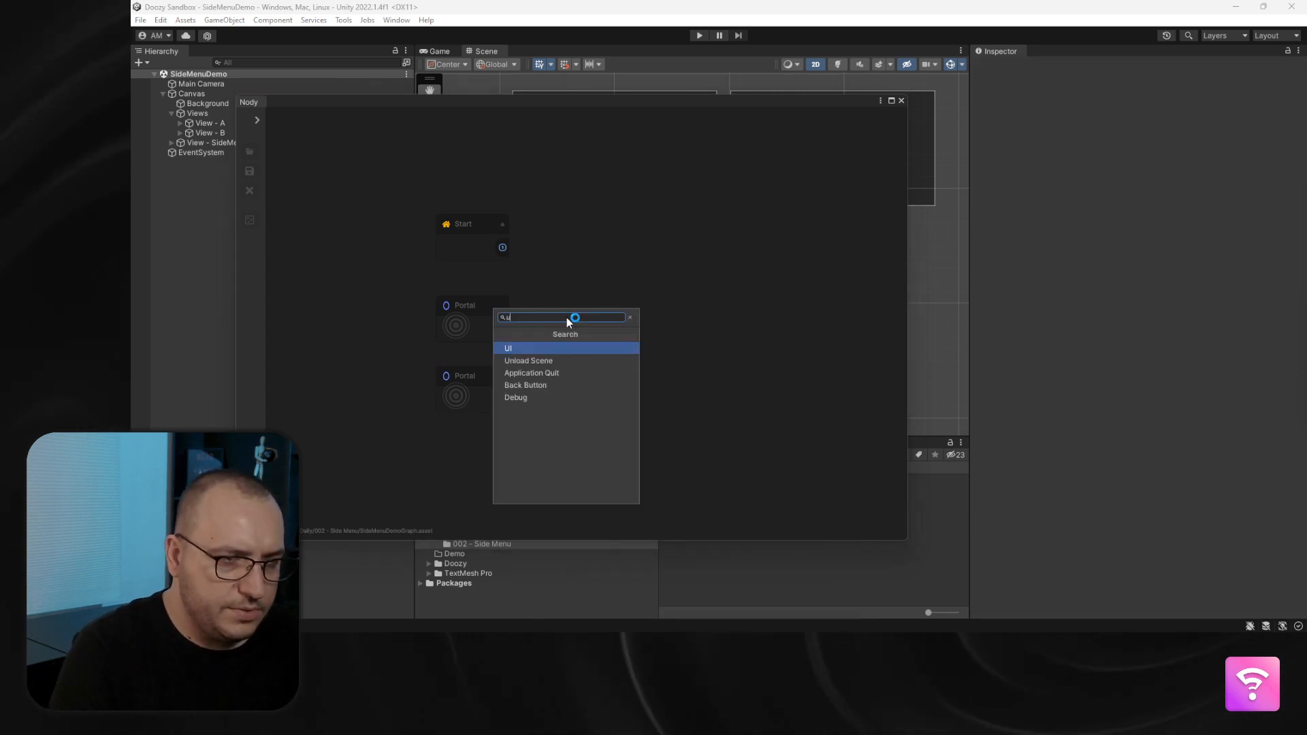
pyautogui.press('Return')
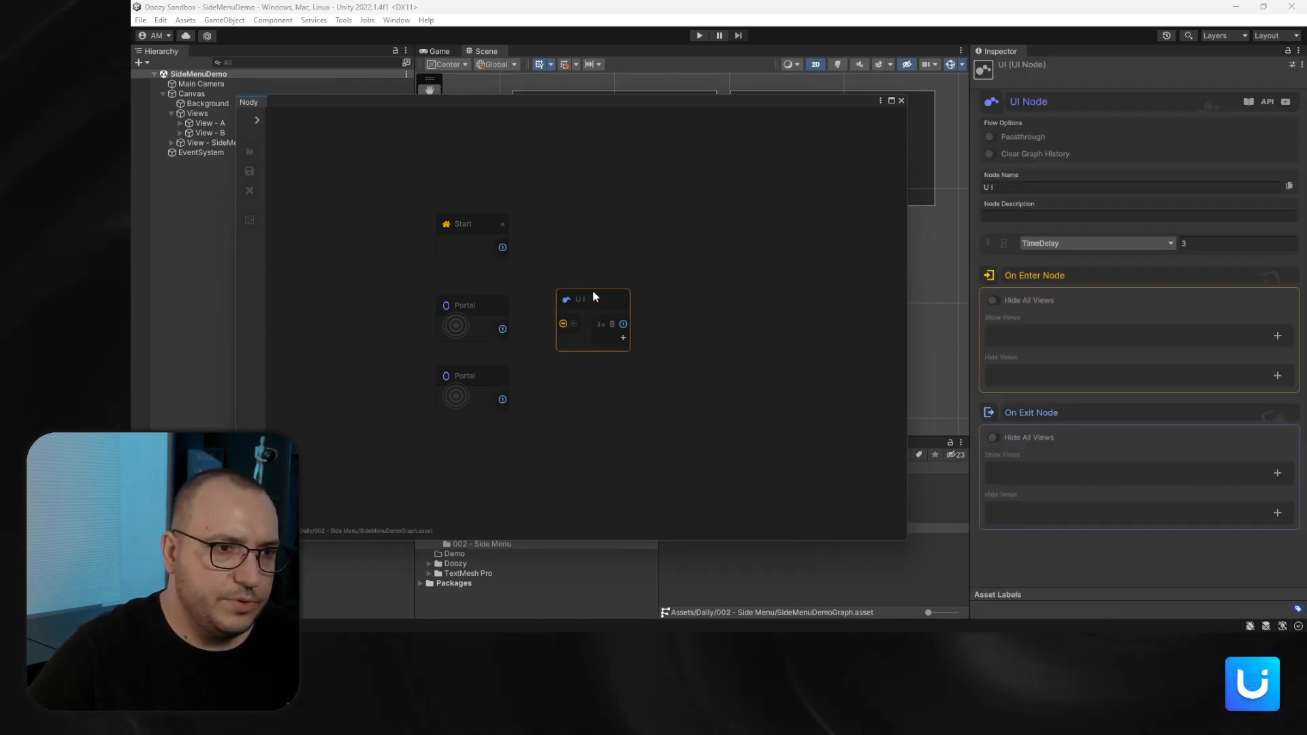
# Add a second UI node and place it beside the second Portal node, below the first UI node
pyautogui.click(623, 425)
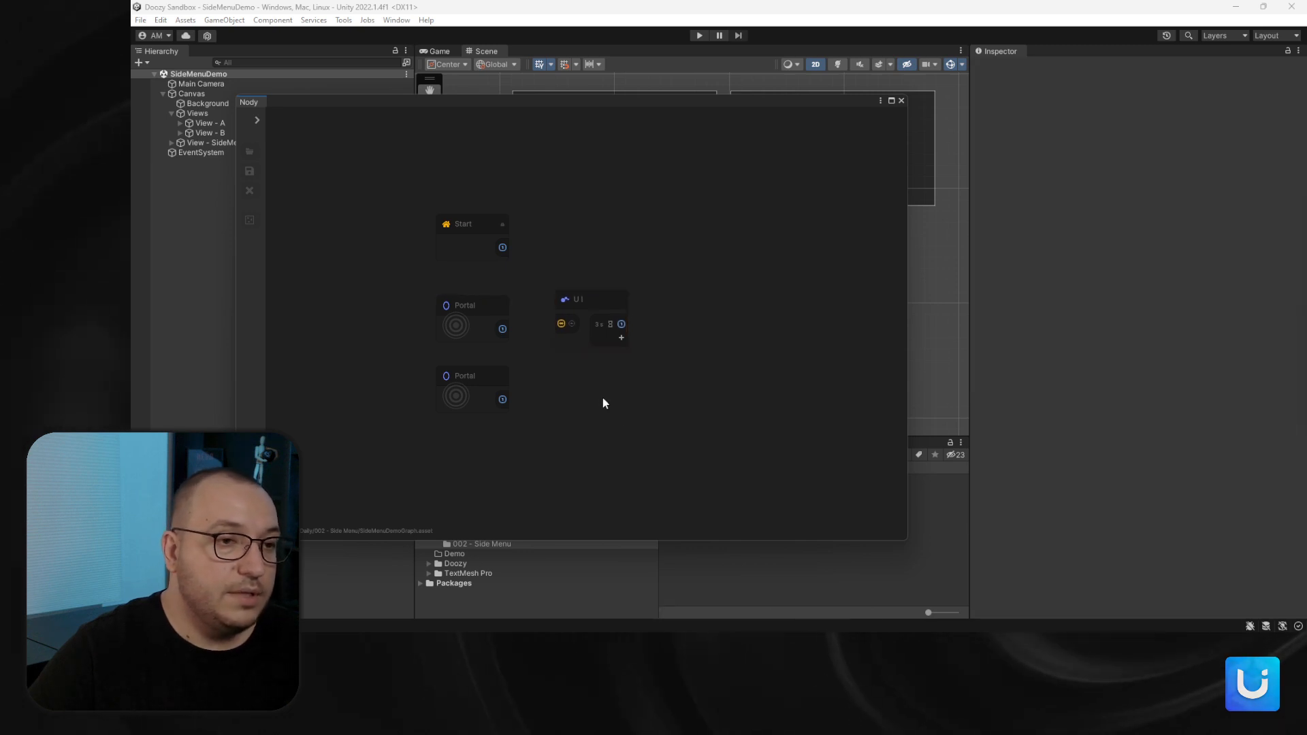
pyautogui.press('space')
pyautogui.write('up')
pyautogui.press('Return')
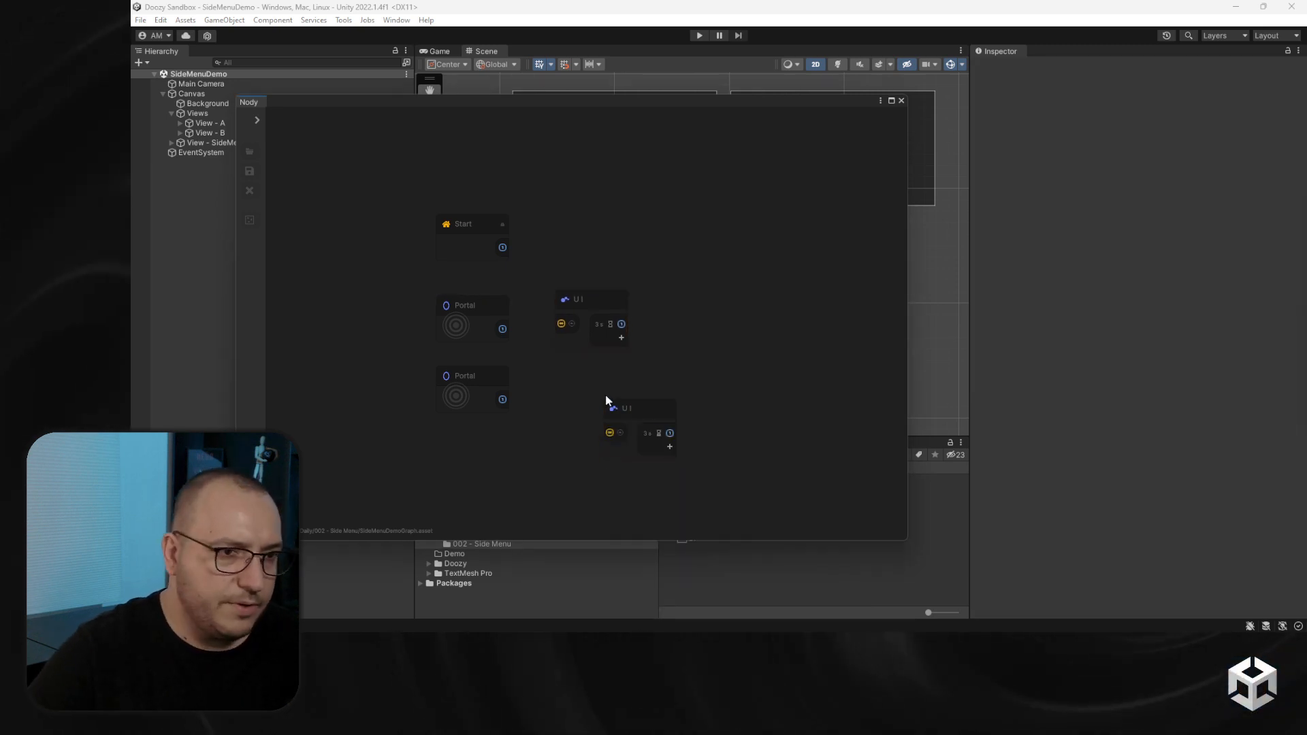
pyautogui.moveTo(603, 406); pyautogui.dragTo(571, 377)
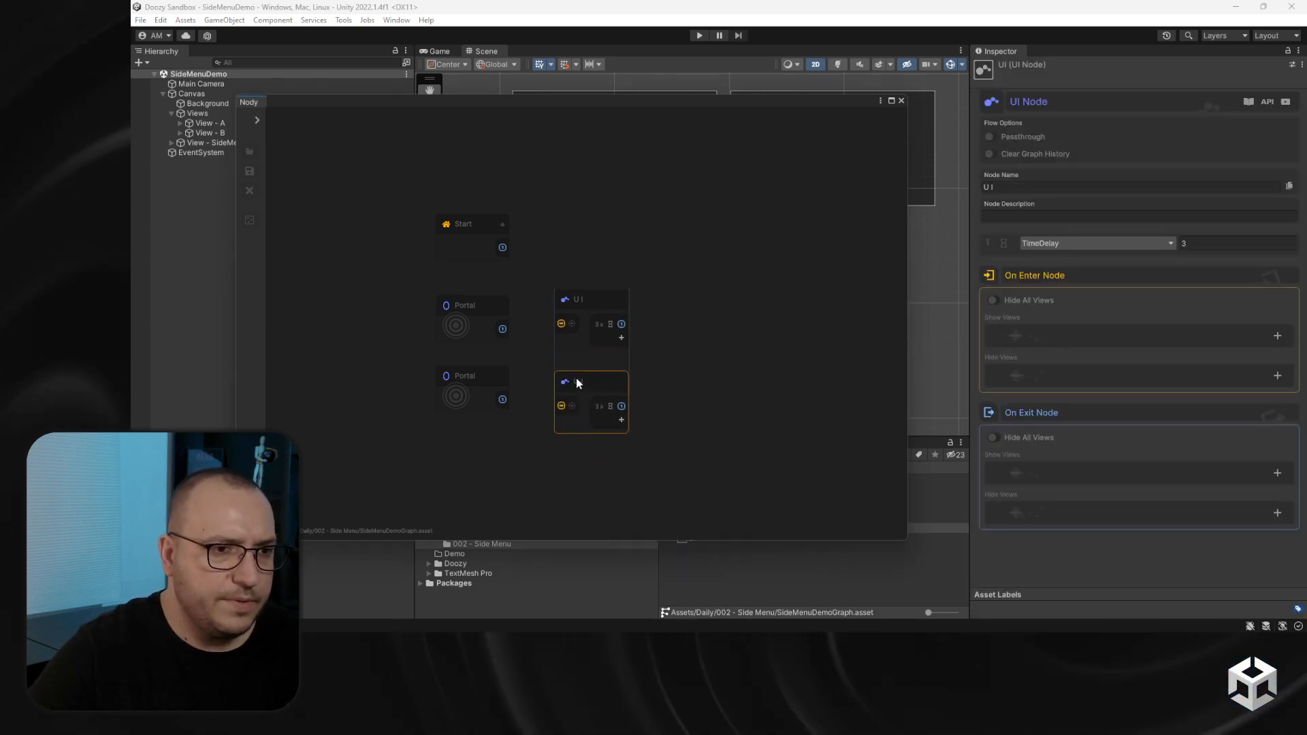
# Set the first Portal node to trigger on the UI Button with category Demo and name A
pyautogui.click(452, 307)
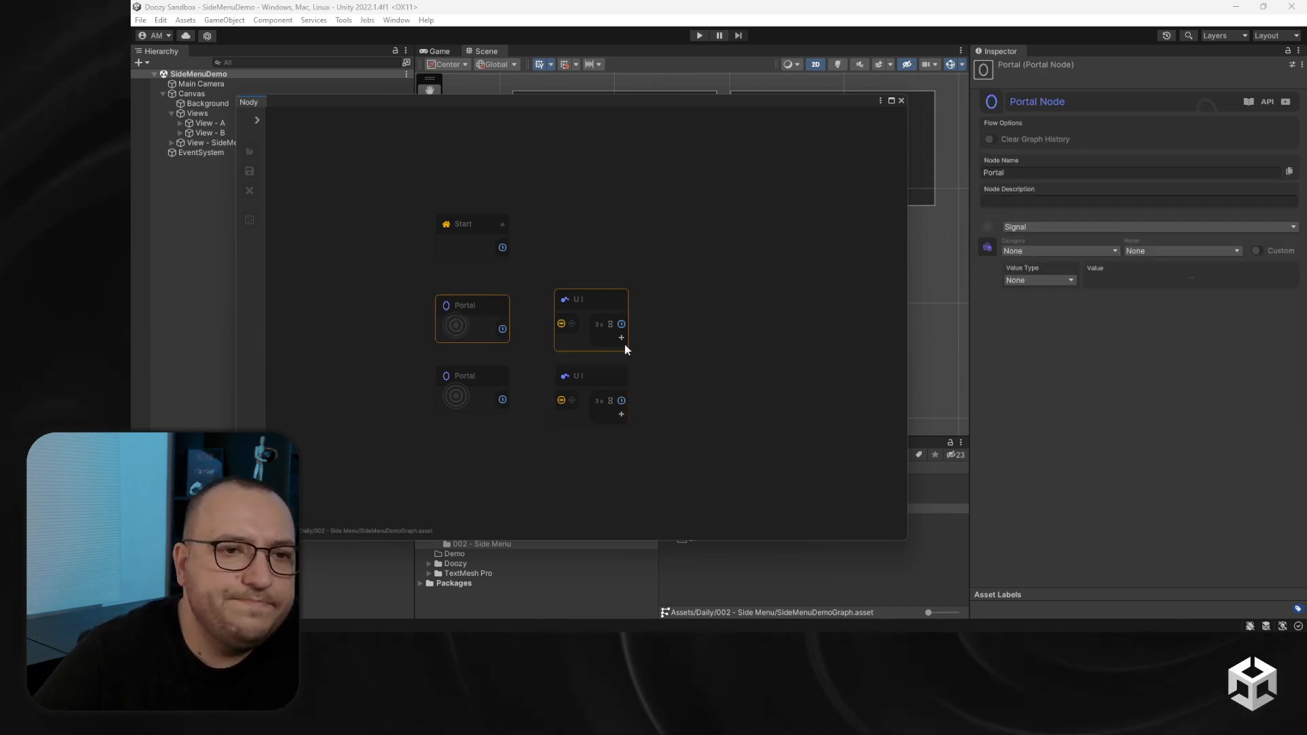
pyautogui.click(1060, 228)
pyautogui.click(1062, 250)
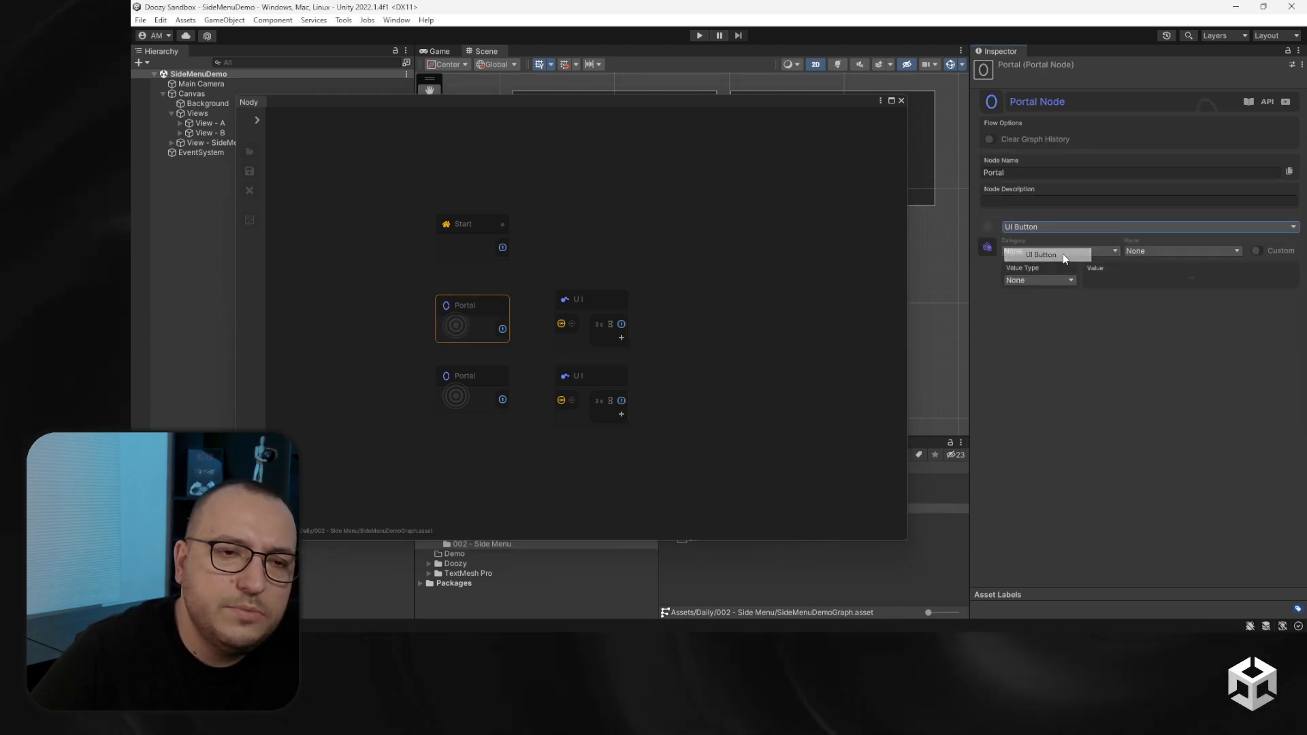
pyautogui.click(1035, 265)
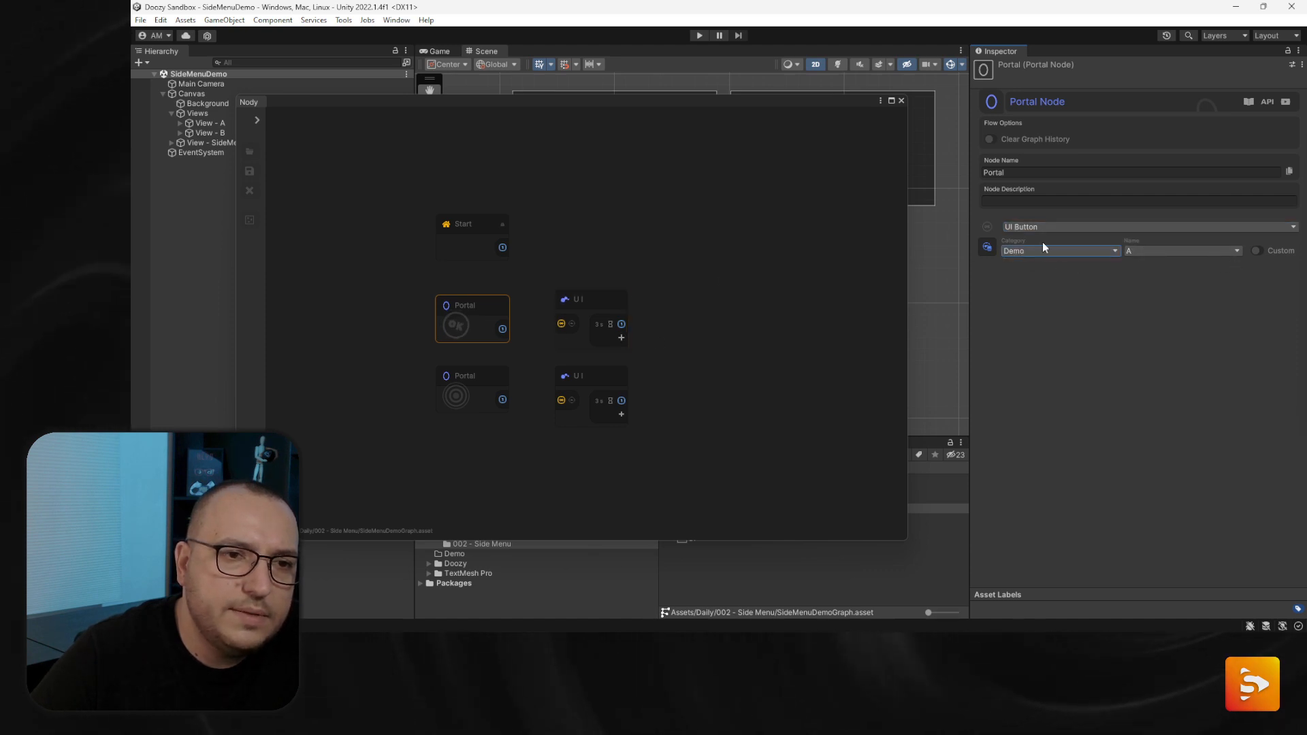
# Connect the first Portal node to the upper UI node and rename that UI node Option A
pyautogui.moveTo(501, 329); pyautogui.dragTo(549, 333)
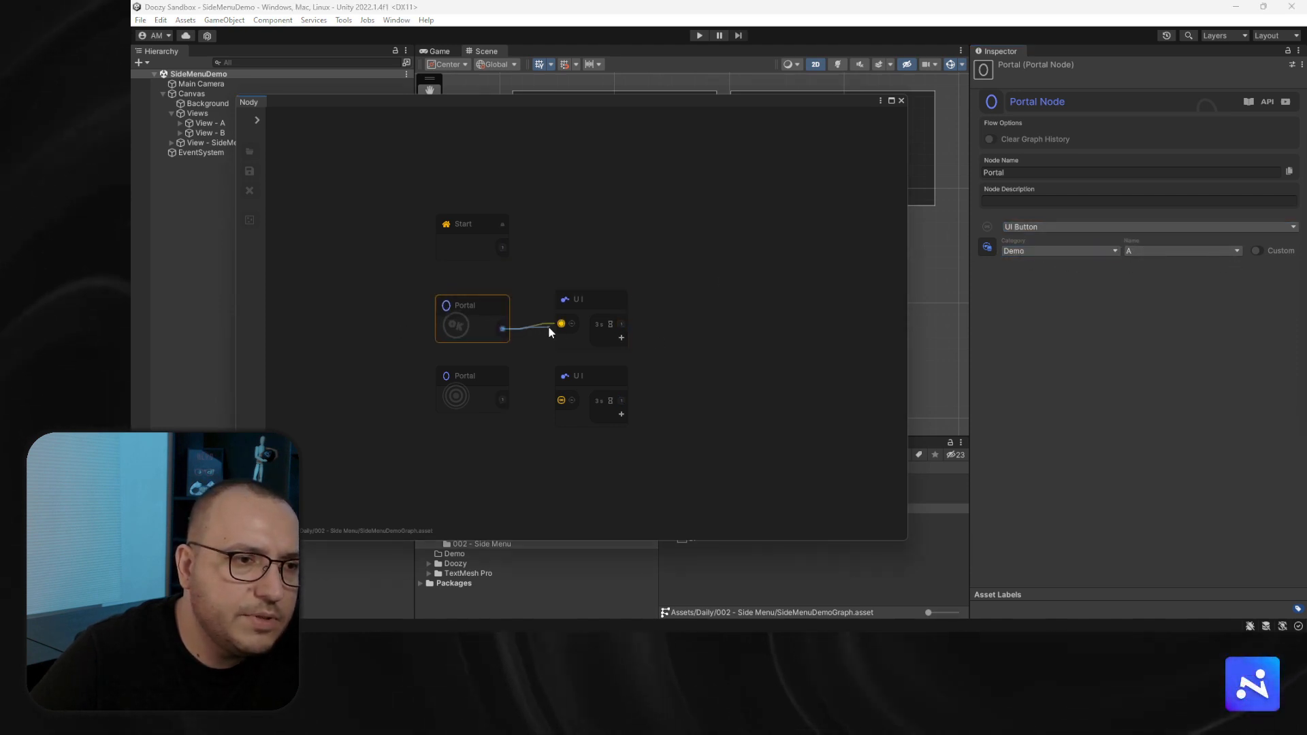
pyautogui.click(612, 313)
pyautogui.click(1044, 188)
pyautogui.write('Option A')
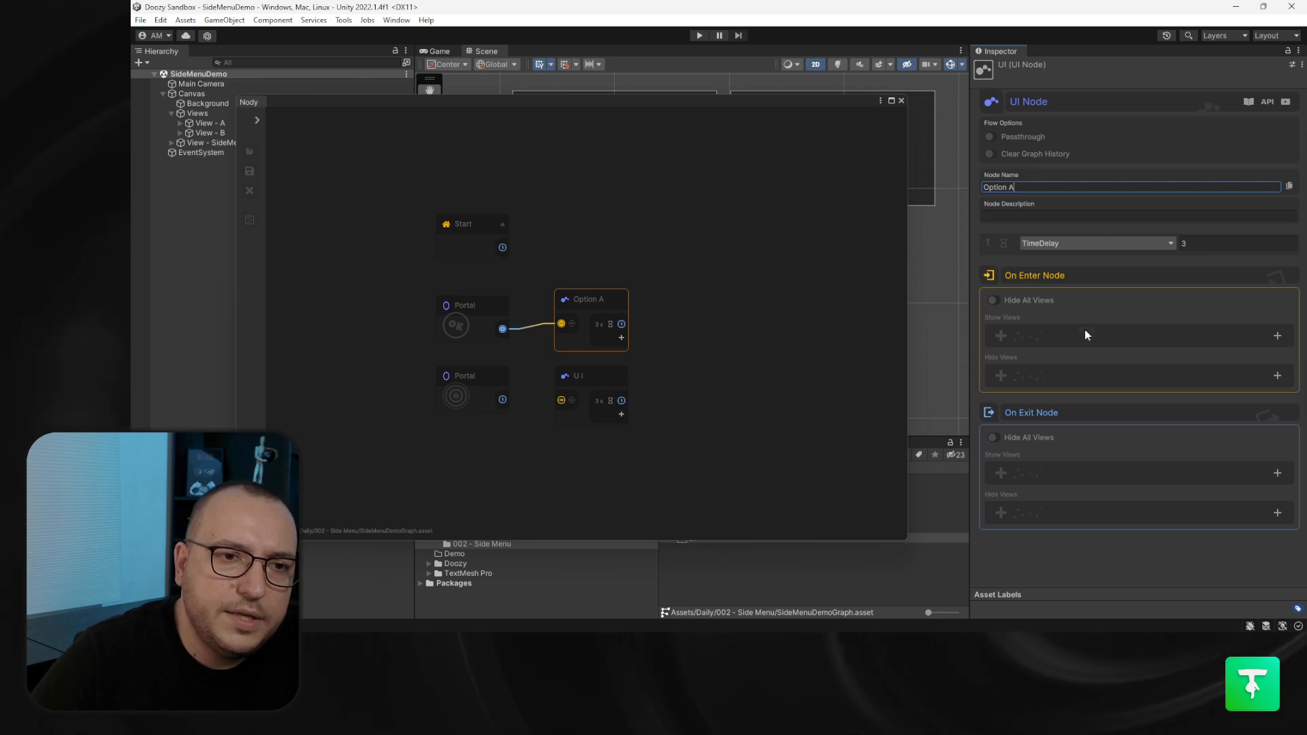
# Make the Option A node show the view with category Demo and name A on enter
pyautogui.click(1236, 342)
pyautogui.click(1240, 343)
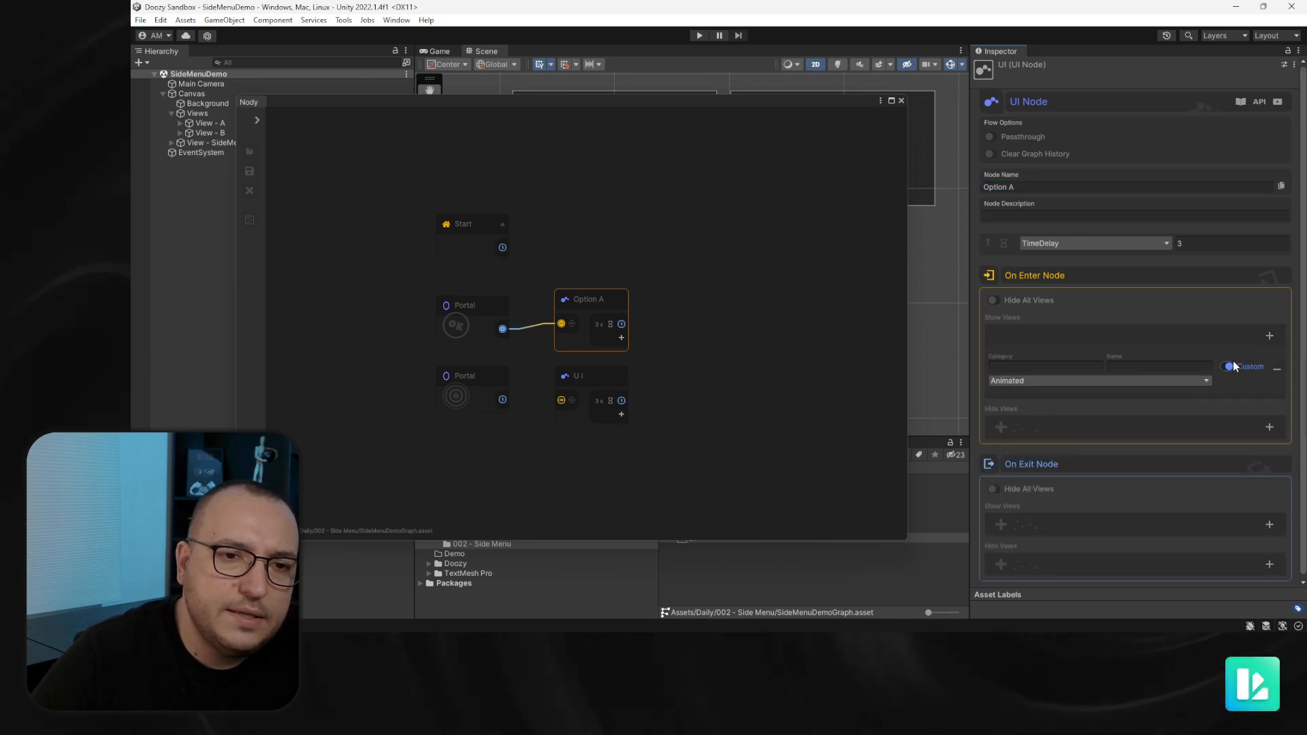
pyautogui.click(1229, 366)
pyautogui.click(1042, 367)
pyautogui.click(1014, 385)
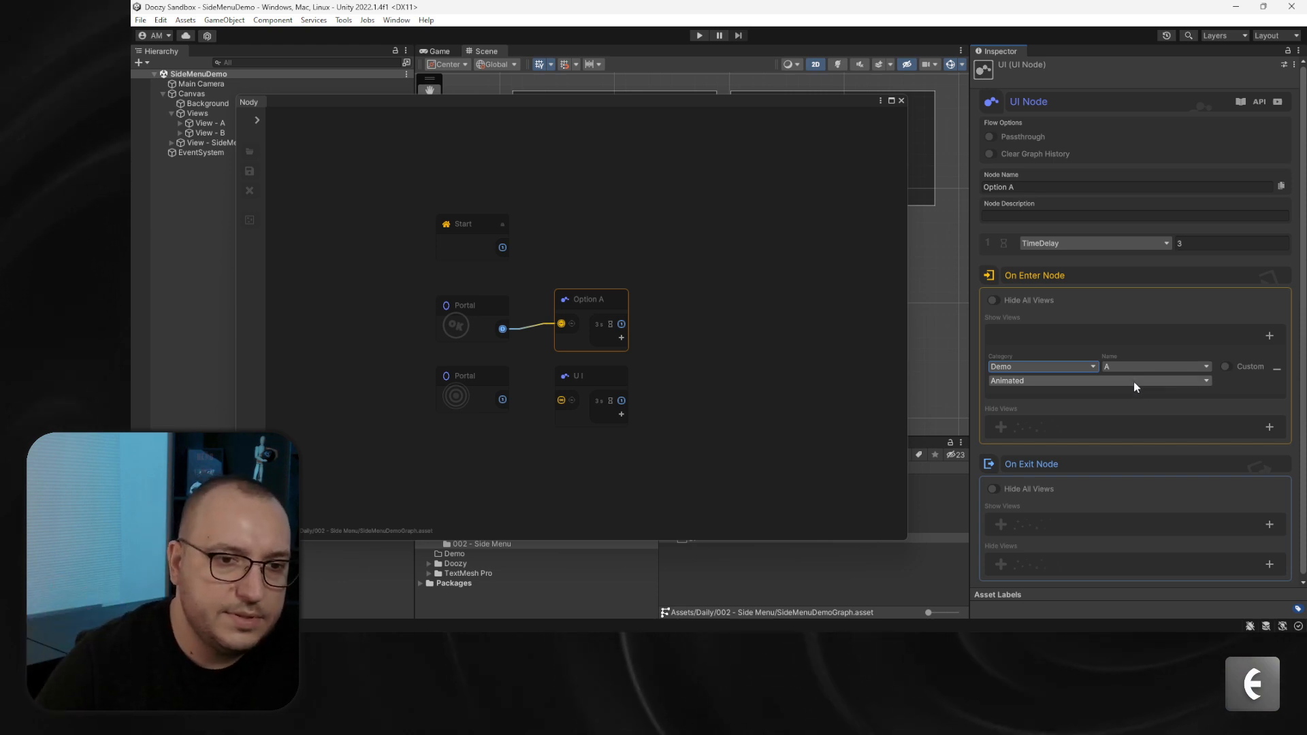
# Make the Option A node hide the view with category Demo and name A on exit
pyautogui.scroll(-1, 1195, 522)
pyautogui.click(1269, 561)
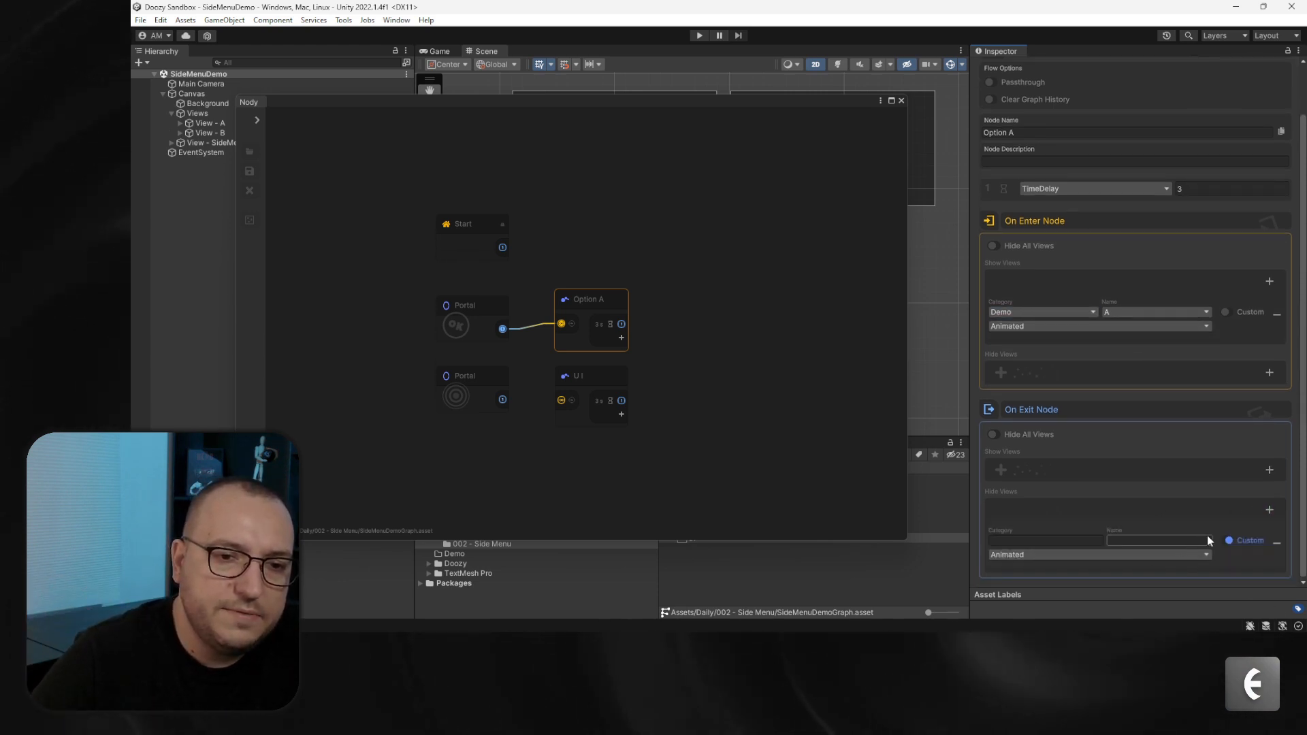
pyautogui.click(1012, 543)
pyautogui.click(1009, 564)
pyautogui.click(1116, 541)
pyautogui.click(1122, 564)
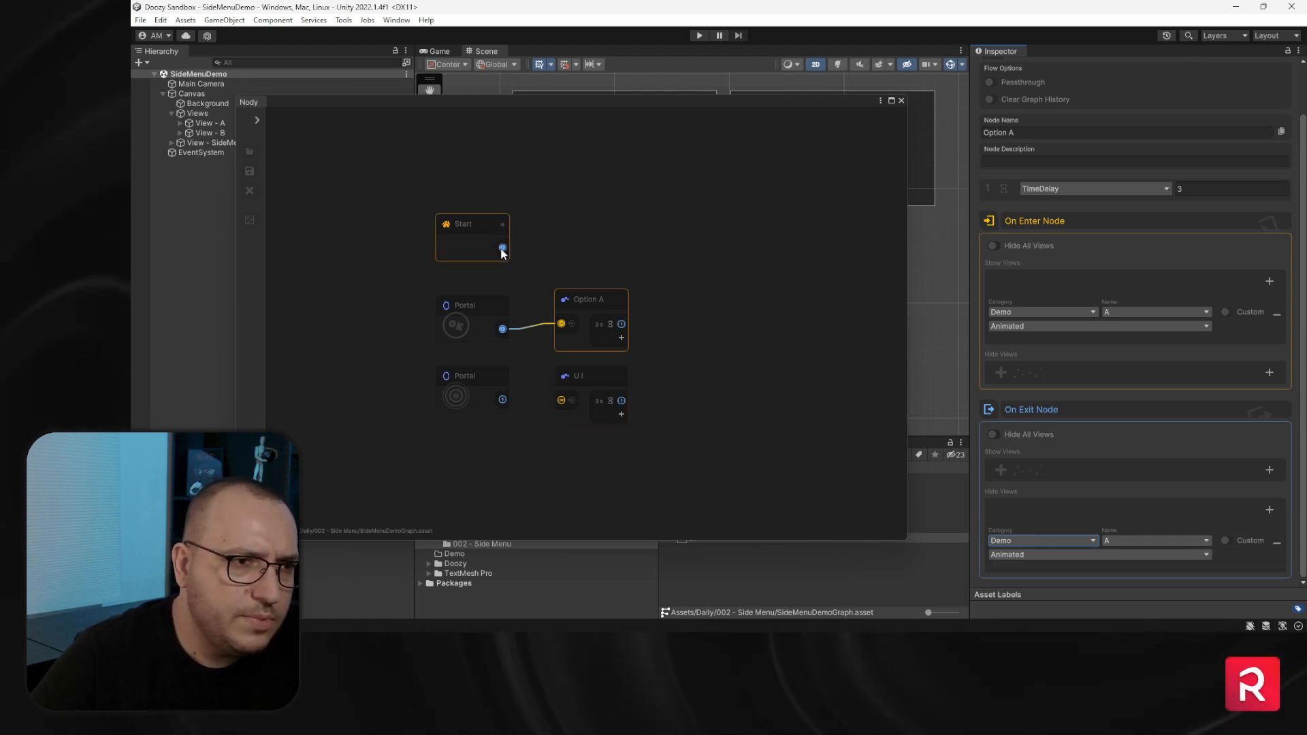
# Connect the Start node to the Option A node and reposition the UI nodes in the graph
pyautogui.moveTo(542, 288); pyautogui.dragTo(583, 260)
pyautogui.moveTo(683, 346); pyautogui.dragTo(676, 282, button='middle')
pyautogui.moveTo(571, 317); pyautogui.dragTo(561, 303)
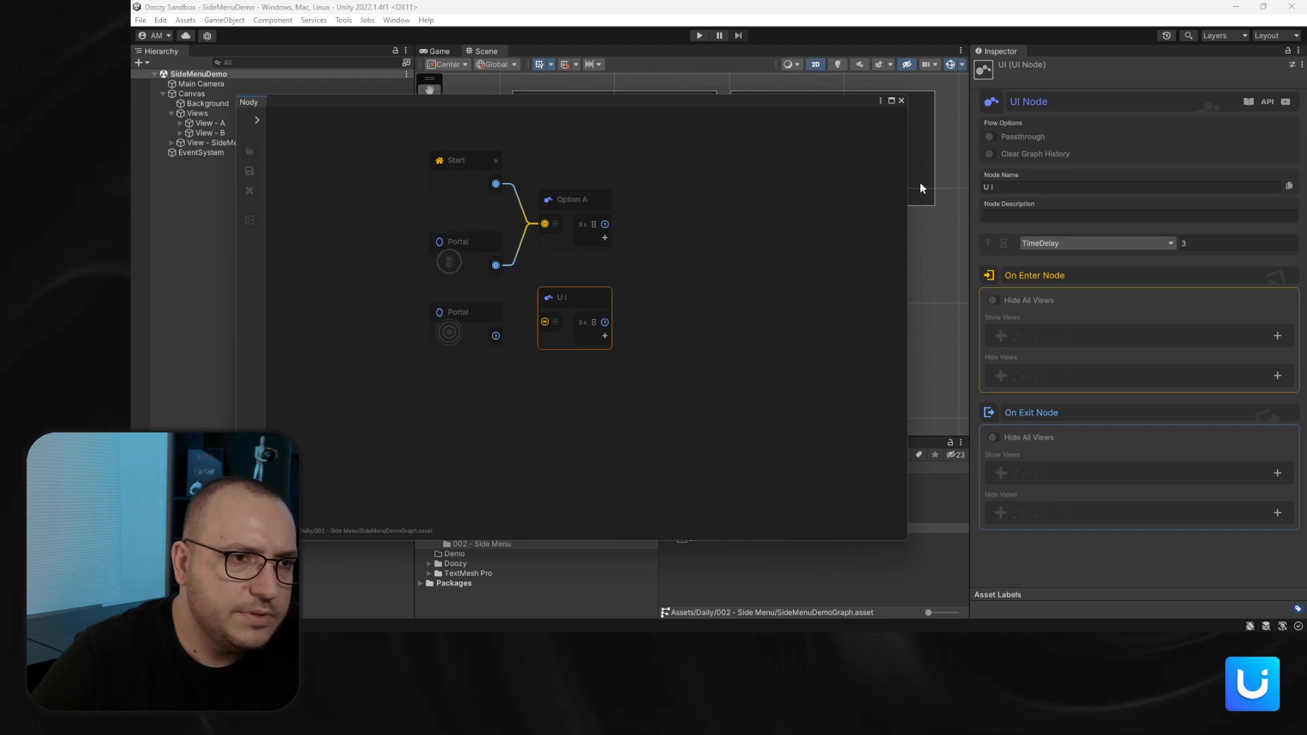
# Rename the upper Portal node Portal A and the lower one Portal B
pyautogui.click(476, 246)
pyautogui.click(1085, 172)
pyautogui.write('A')
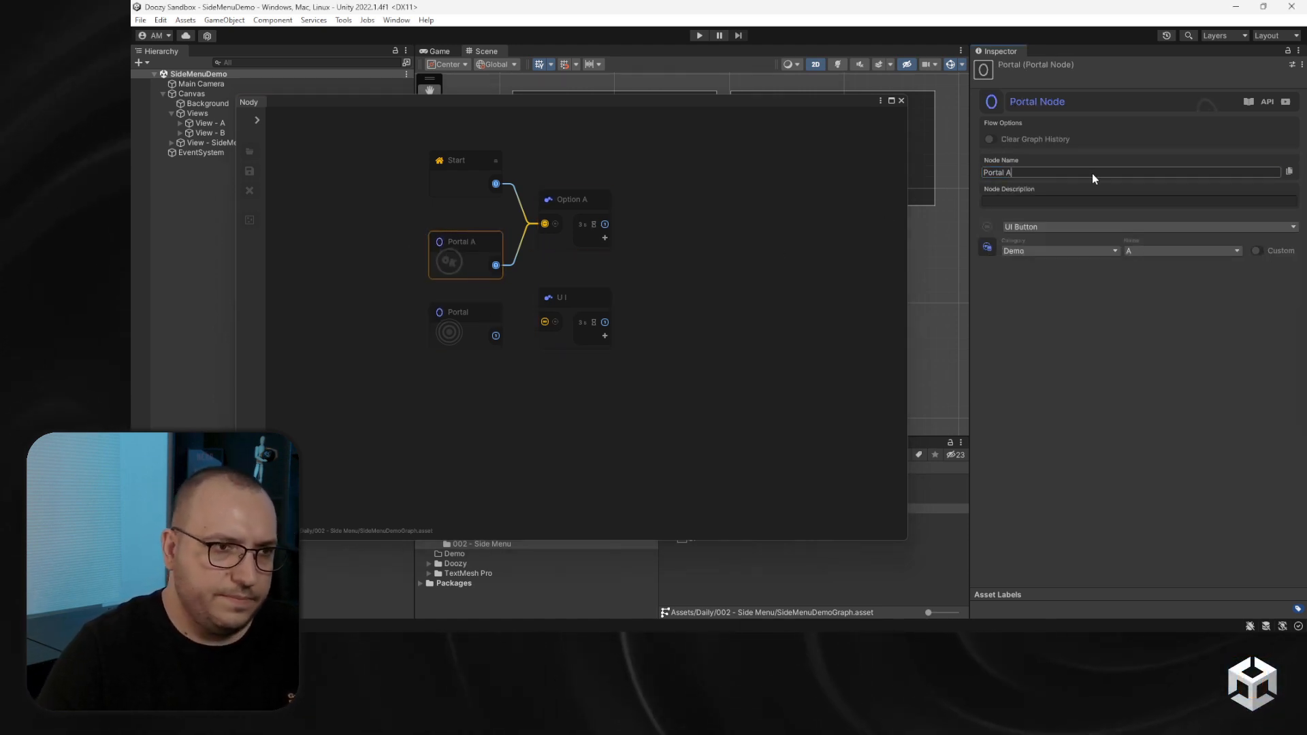
pyautogui.click(484, 319)
pyautogui.click(1063, 173)
pyautogui.write('B')
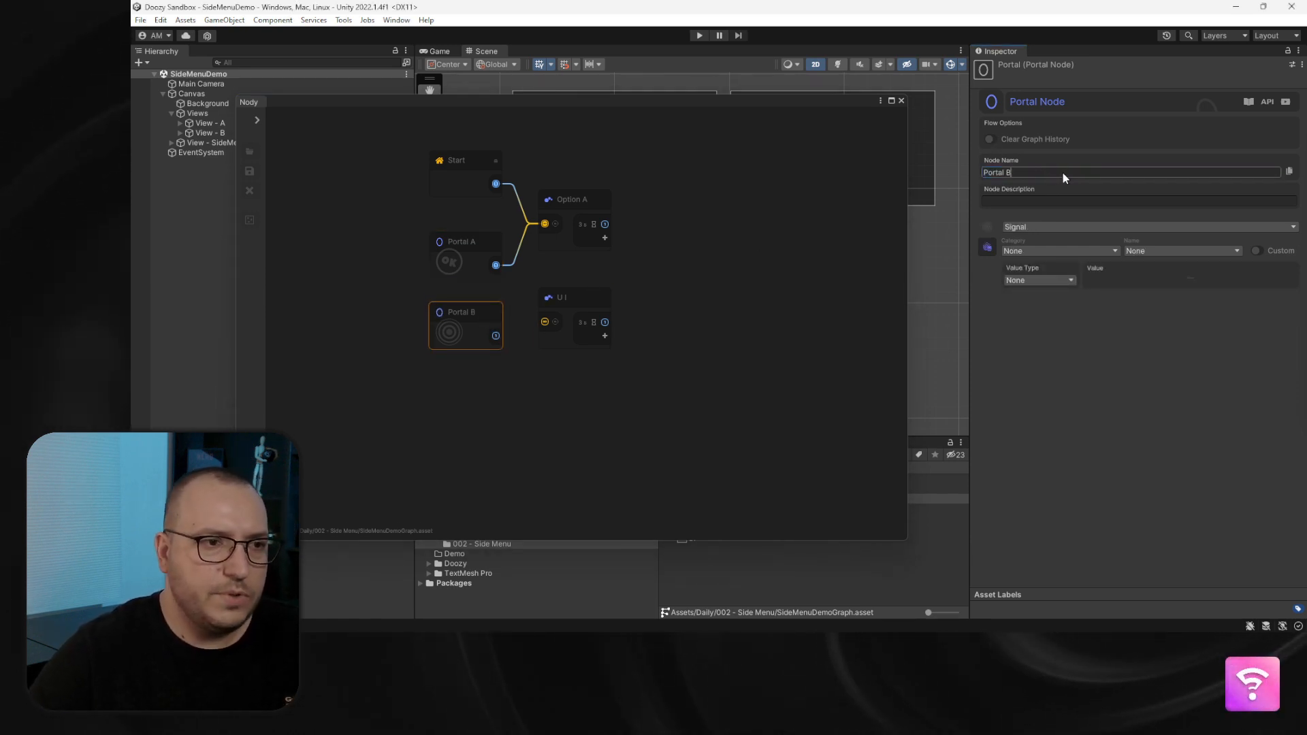
# Set the Portal B node to trigger on the UI Button with category Demo and name B
pyautogui.click(467, 330)
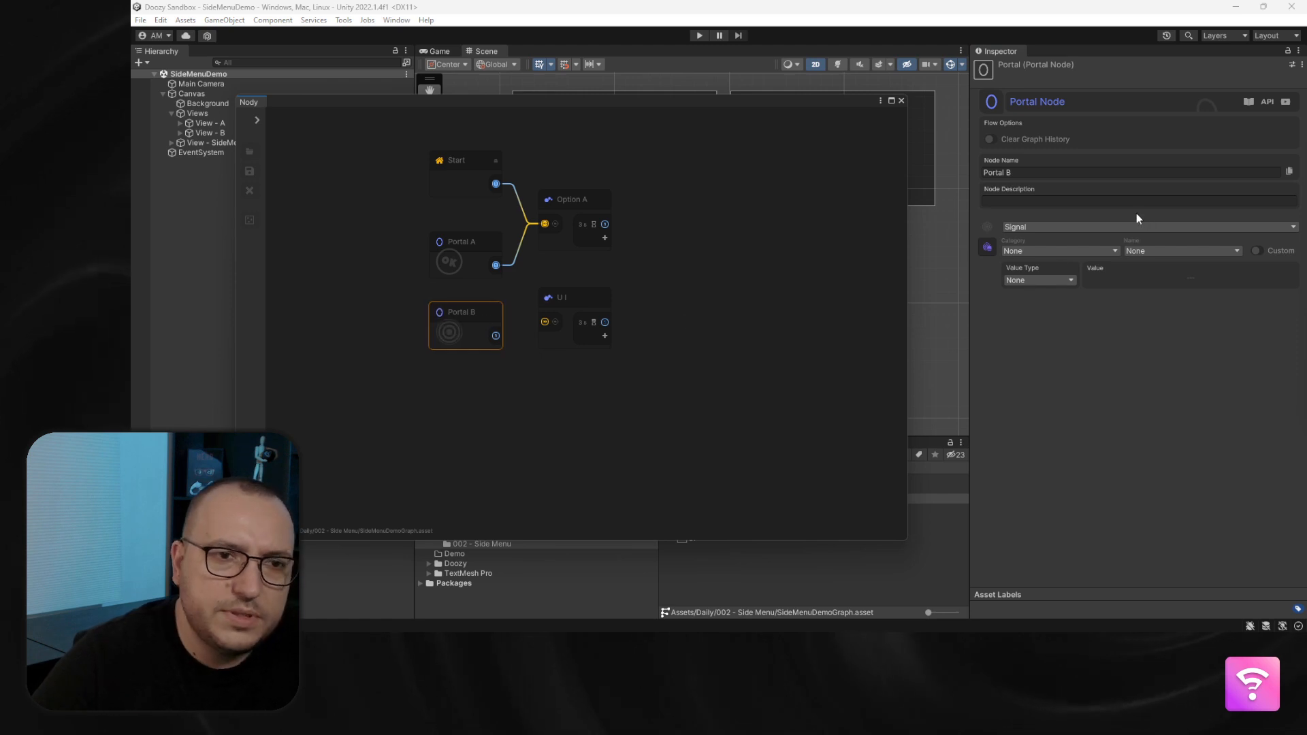
pyautogui.click(1062, 227)
pyautogui.click(1041, 257)
pyautogui.click(1025, 251)
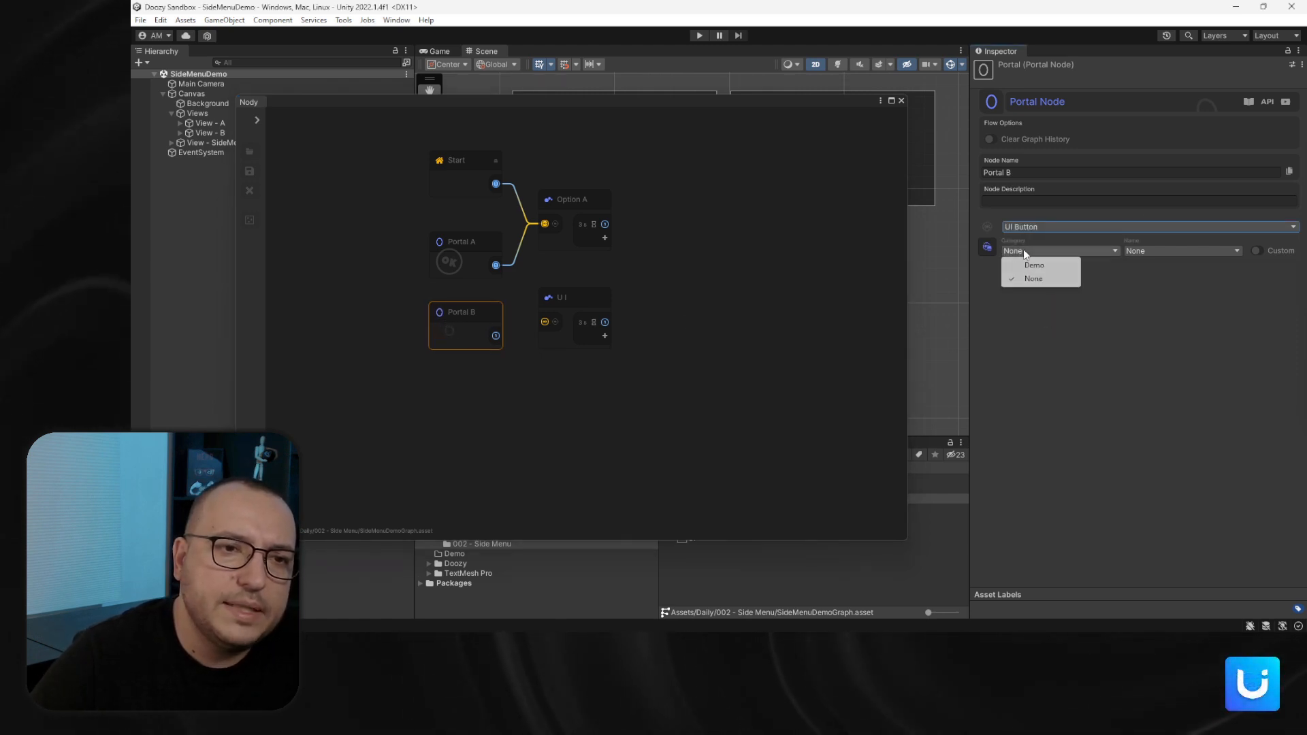
pyautogui.click(1034, 265)
pyautogui.click(1164, 253)
pyautogui.click(1132, 280)
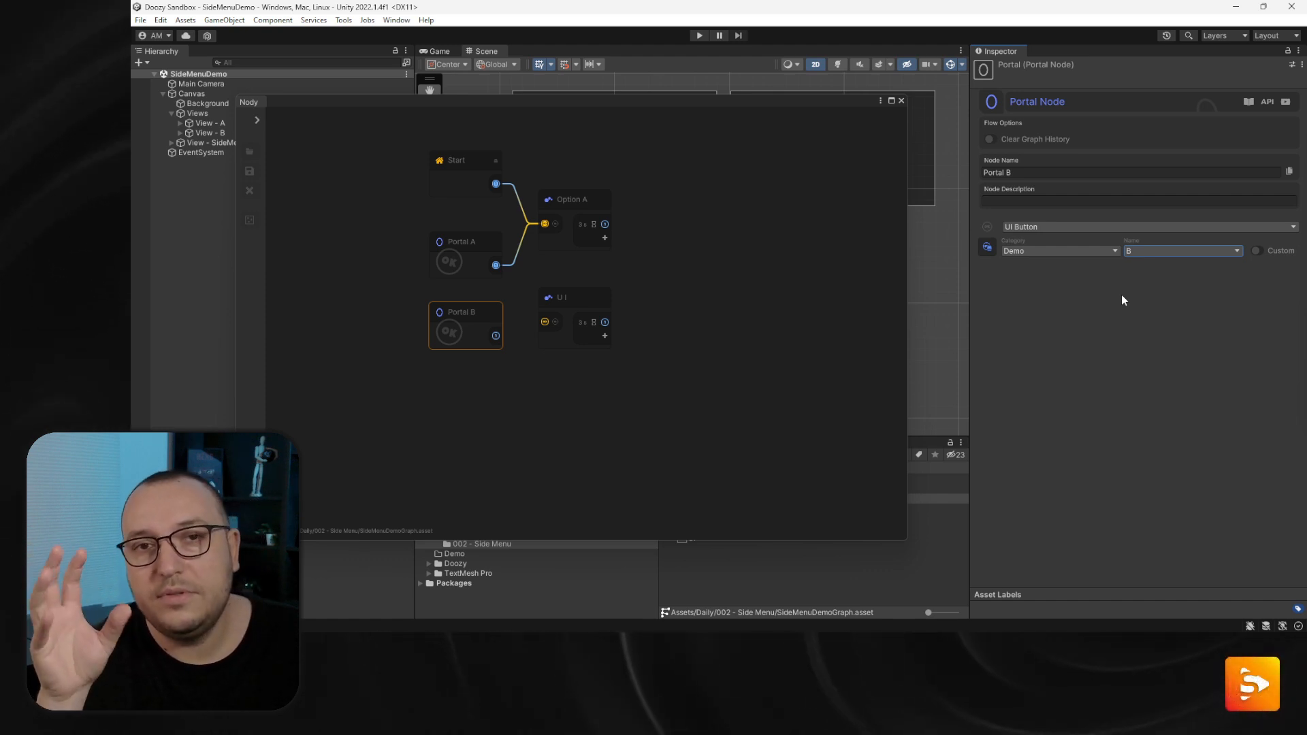
# Rename the lower UI node Option B, align it under Option A, and connect Portal B to it
pyautogui.click(591, 318)
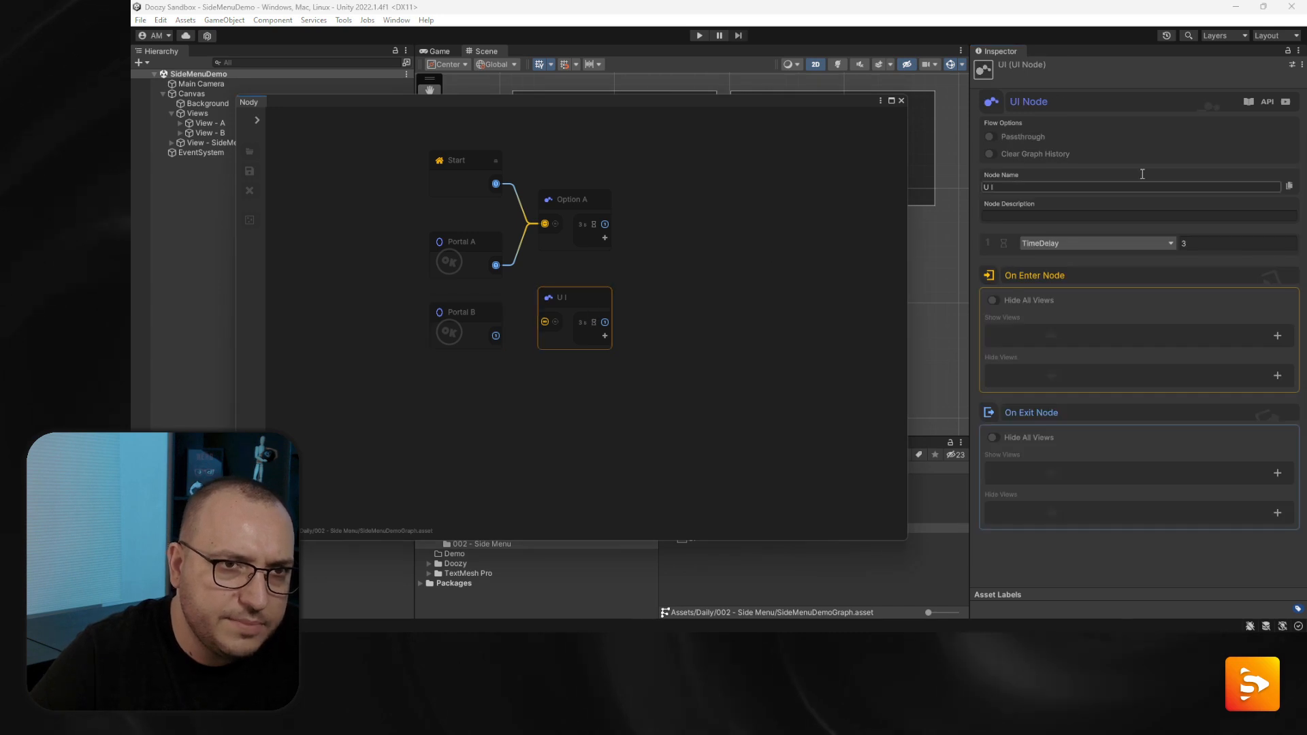
pyautogui.click(1100, 186)
pyautogui.write('Option B')
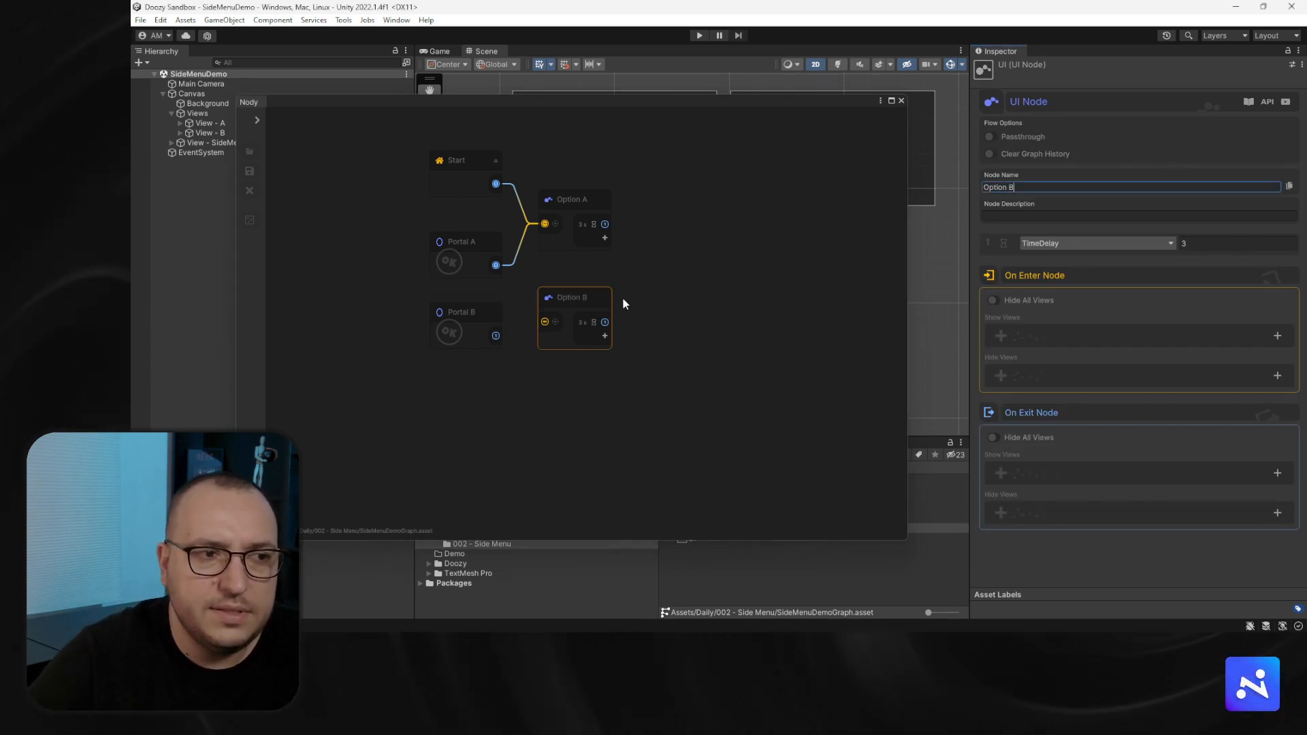
pyautogui.moveTo(585, 300); pyautogui.dragTo(596, 308)
pyautogui.moveTo(497, 336); pyautogui.dragTo(557, 330)
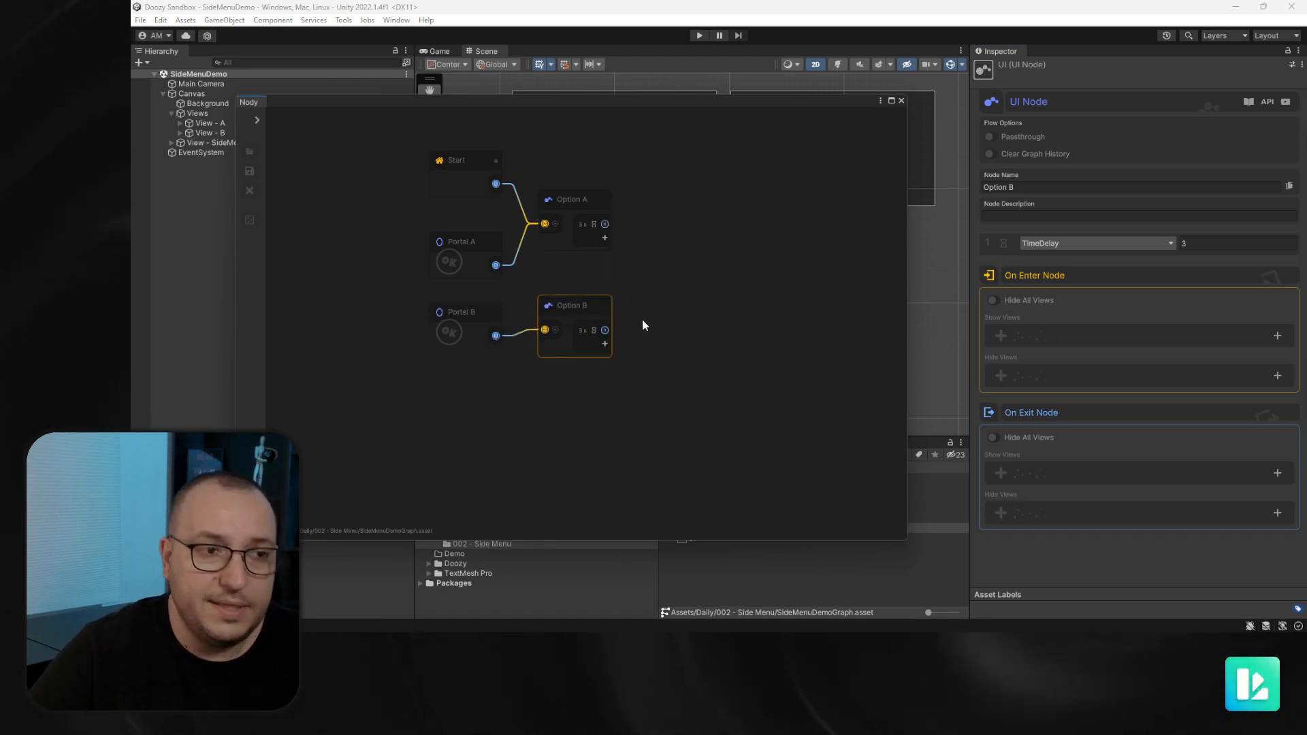
# Set the Option B node to show the view with category Demo and name B on entering the node
pyautogui.click(1277, 336)
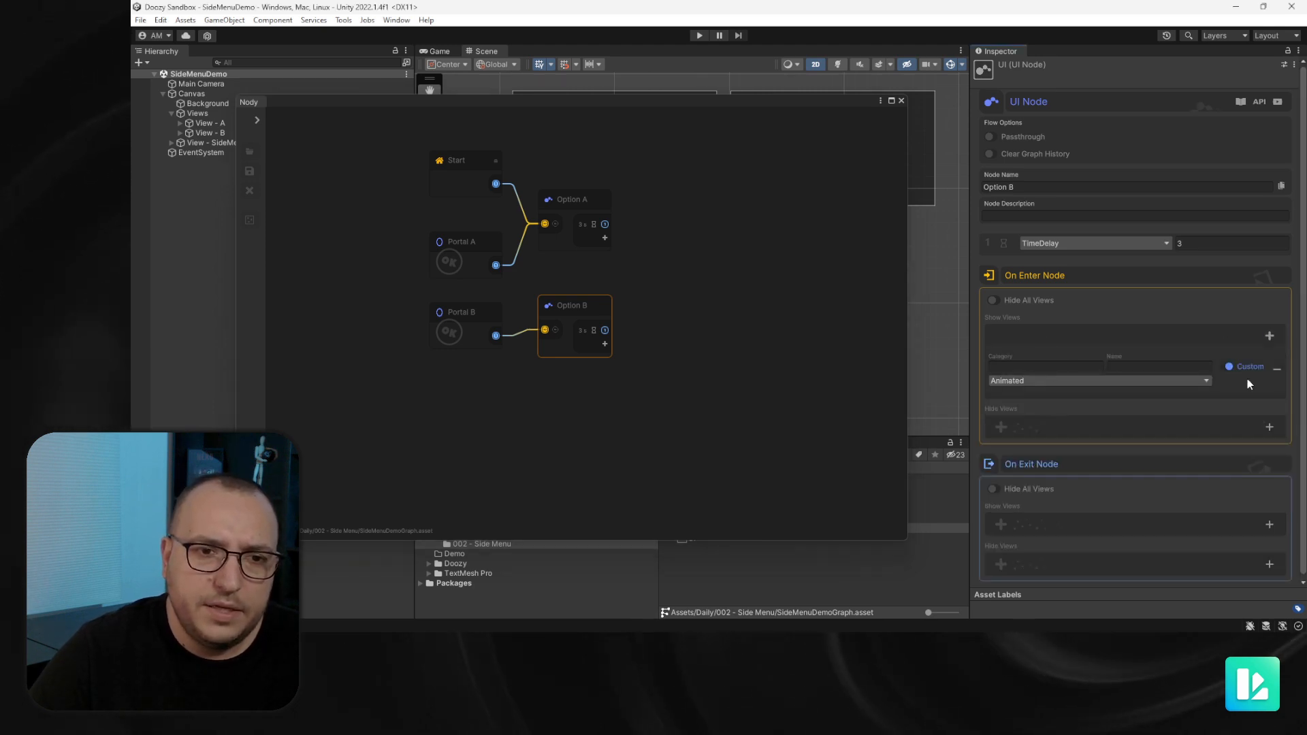
pyautogui.click(1052, 366)
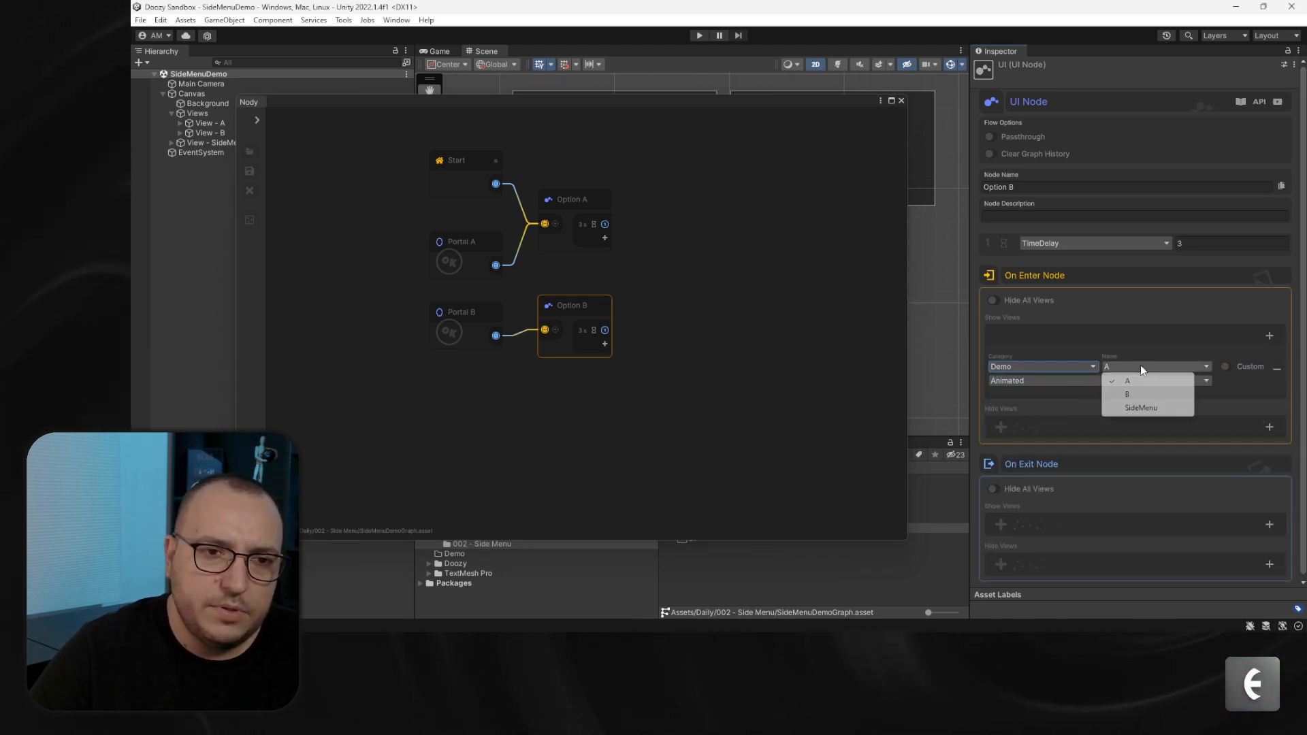
pyautogui.click(1130, 394)
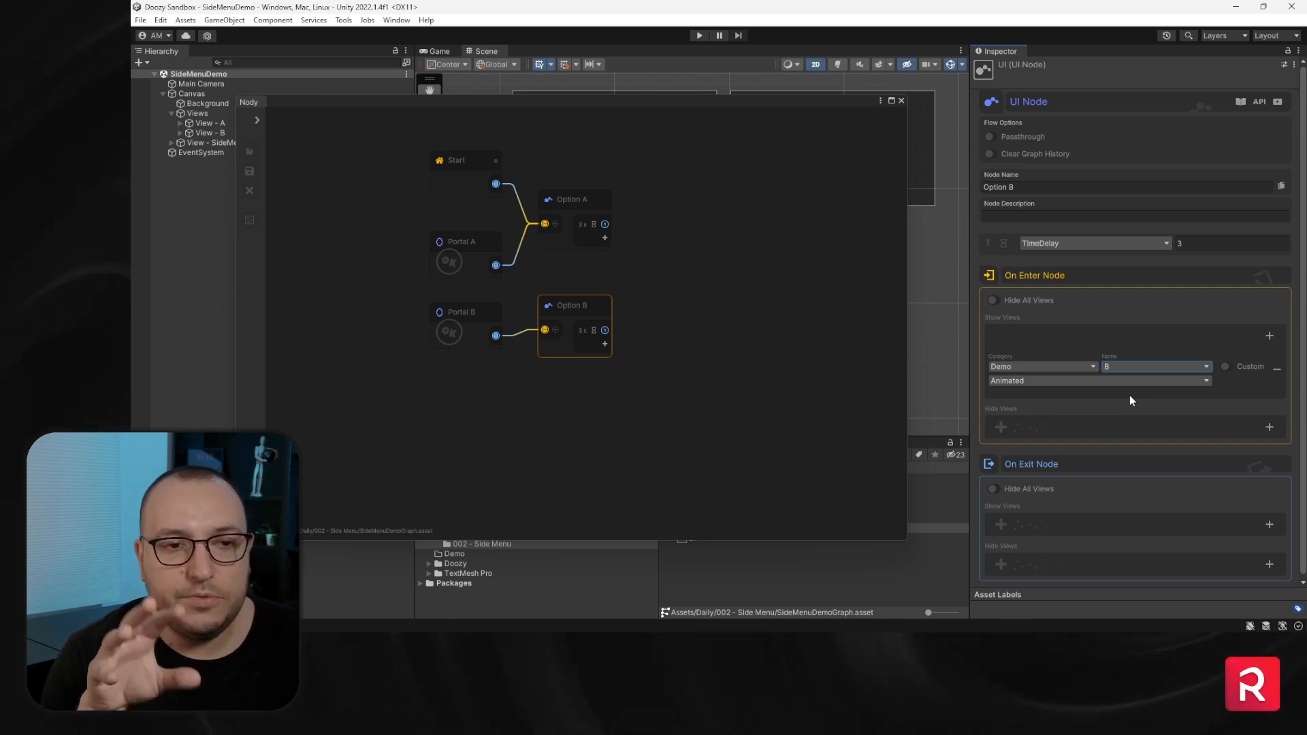
# Set the Option B node to hide the view Demo B on exiting the node, and close the graph editor
pyautogui.scroll(-1, 1130, 436)
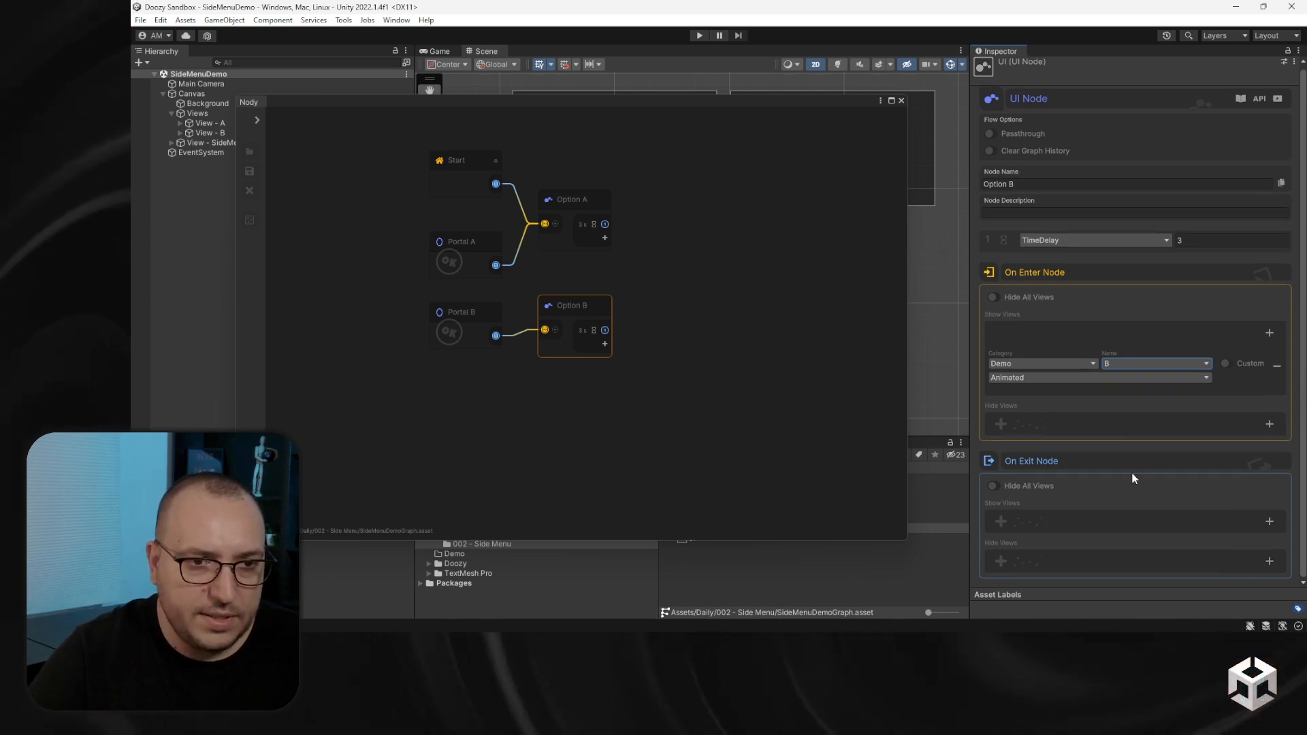
pyautogui.click(1270, 561)
pyautogui.click(1239, 541)
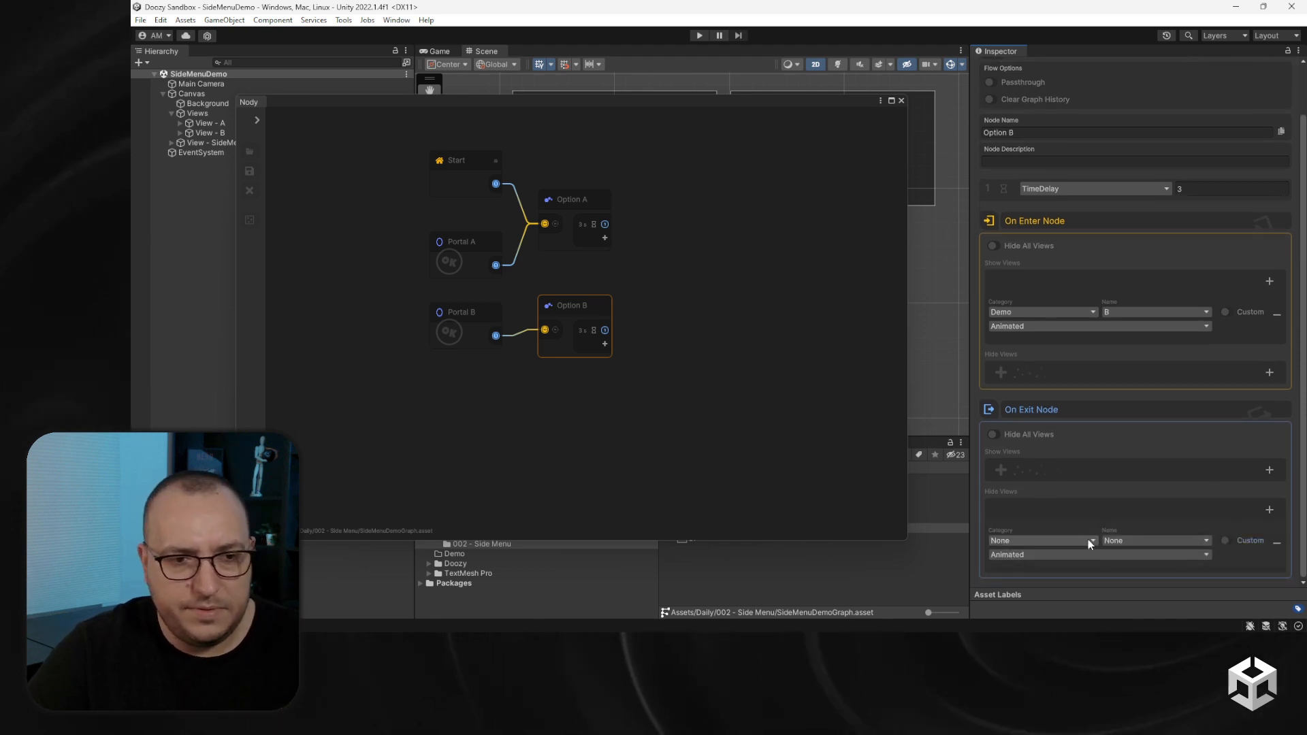
pyautogui.click(1088, 539)
pyautogui.click(1011, 554)
pyautogui.click(1150, 541)
pyautogui.click(1127, 569)
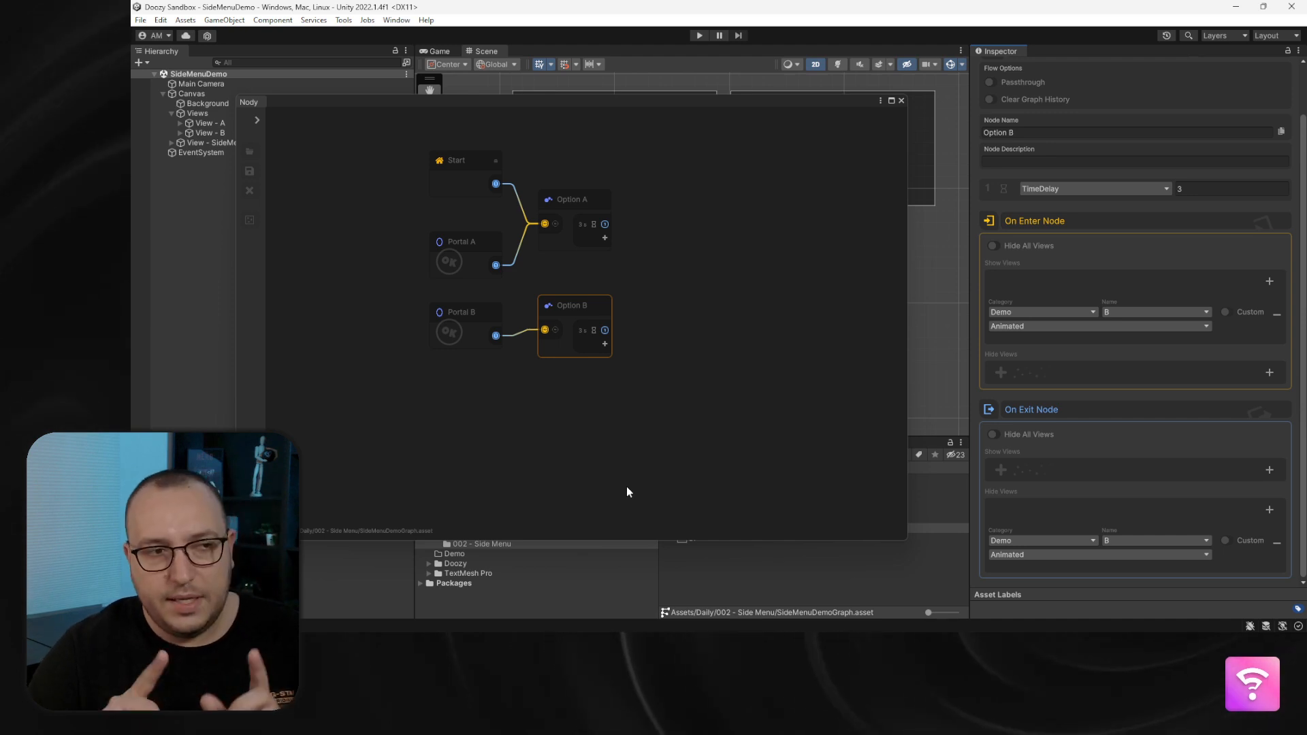
pyautogui.click(901, 100)
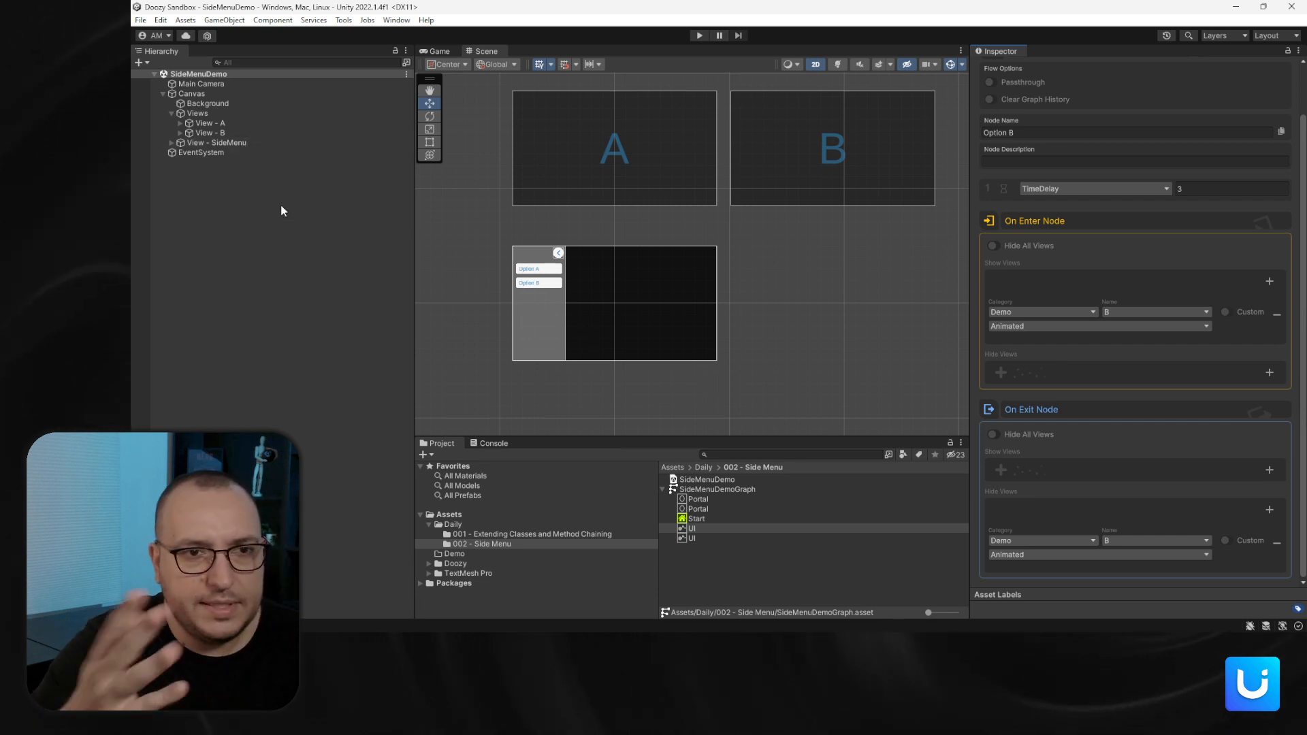
# Add a Flow Controller object to the scene and assign SideMenuDemoGraph as its flow graph
pyautogui.click(663, 490)
pyautogui.click(249, 239)
pyautogui.rightClick(219, 225)
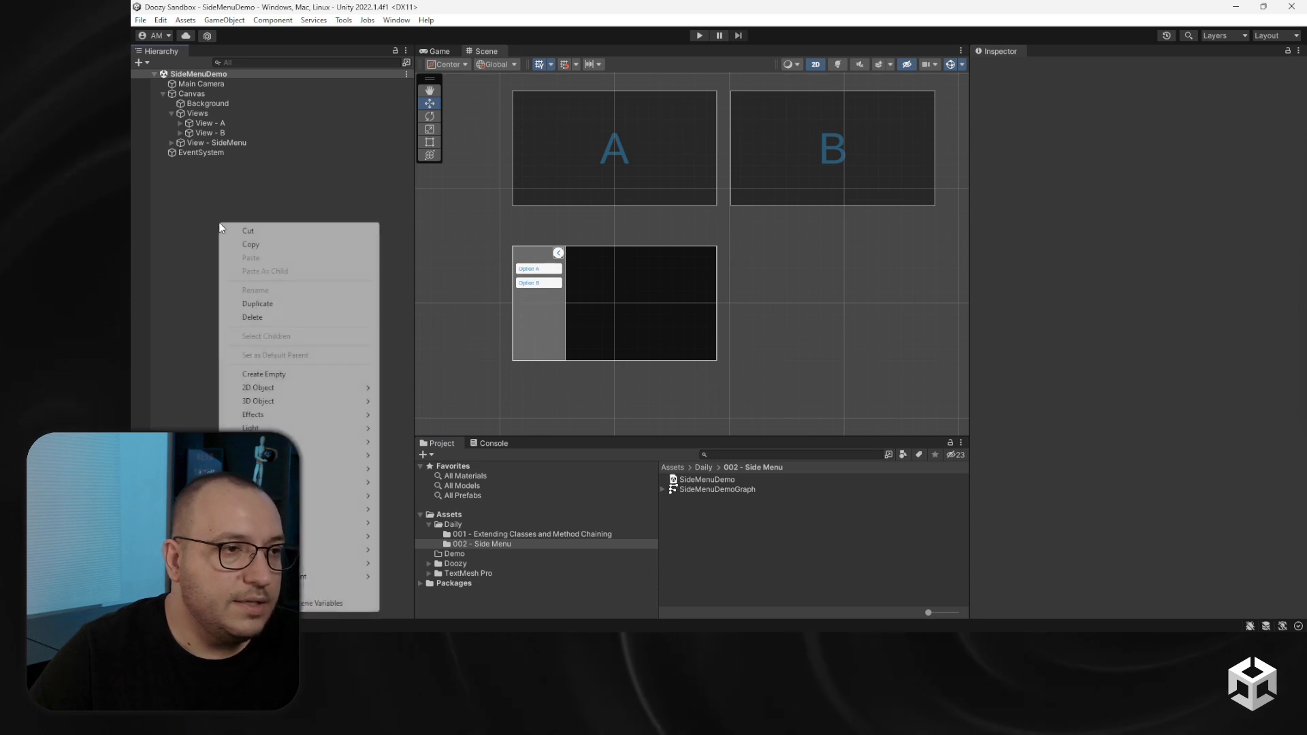
pyautogui.moveTo(340, 549)
pyautogui.click(421, 549)
pyautogui.click(334, 443)
pyautogui.click(209, 162)
pyautogui.moveTo(717, 490); pyautogui.dragTo(1089, 225)
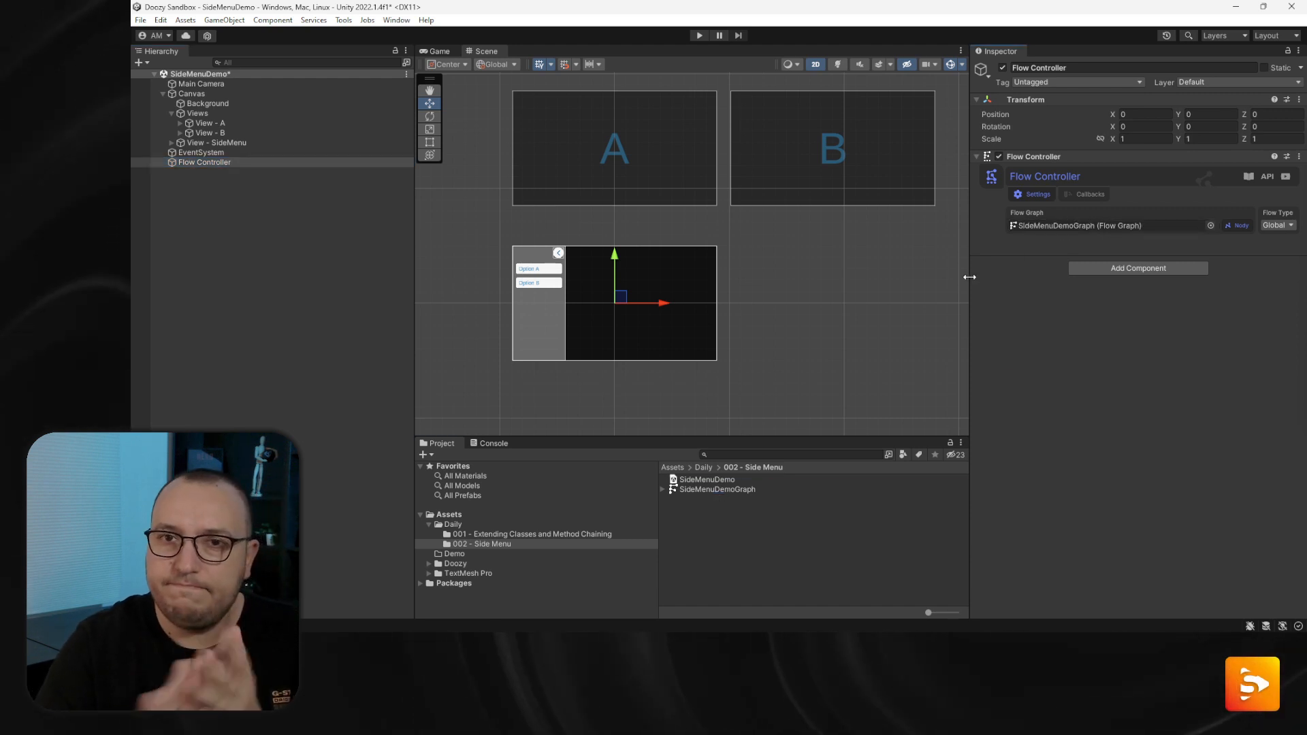
# Run the scene, test the Option B menu button, and stop play mode
pyautogui.click(699, 35)
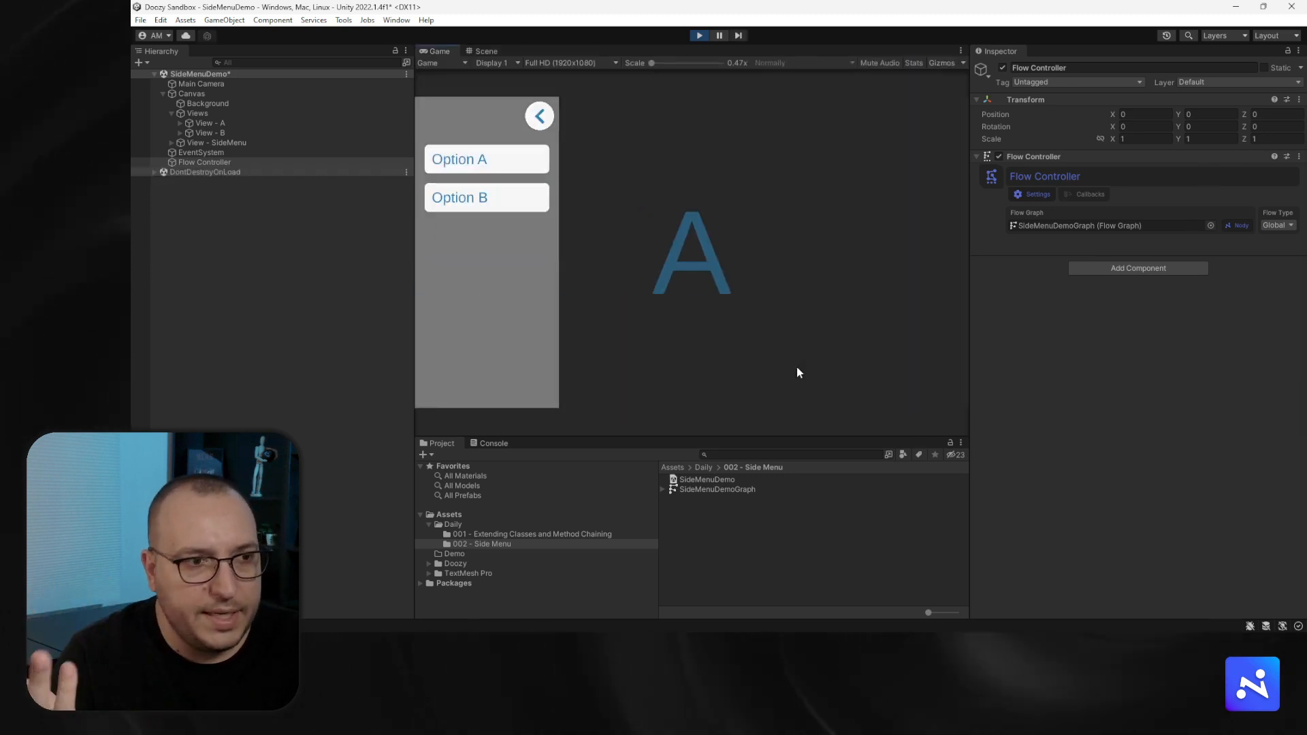
pyautogui.click(500, 198)
pyautogui.click(538, 62)
pyautogui.click(541, 61)
pyautogui.click(699, 36)
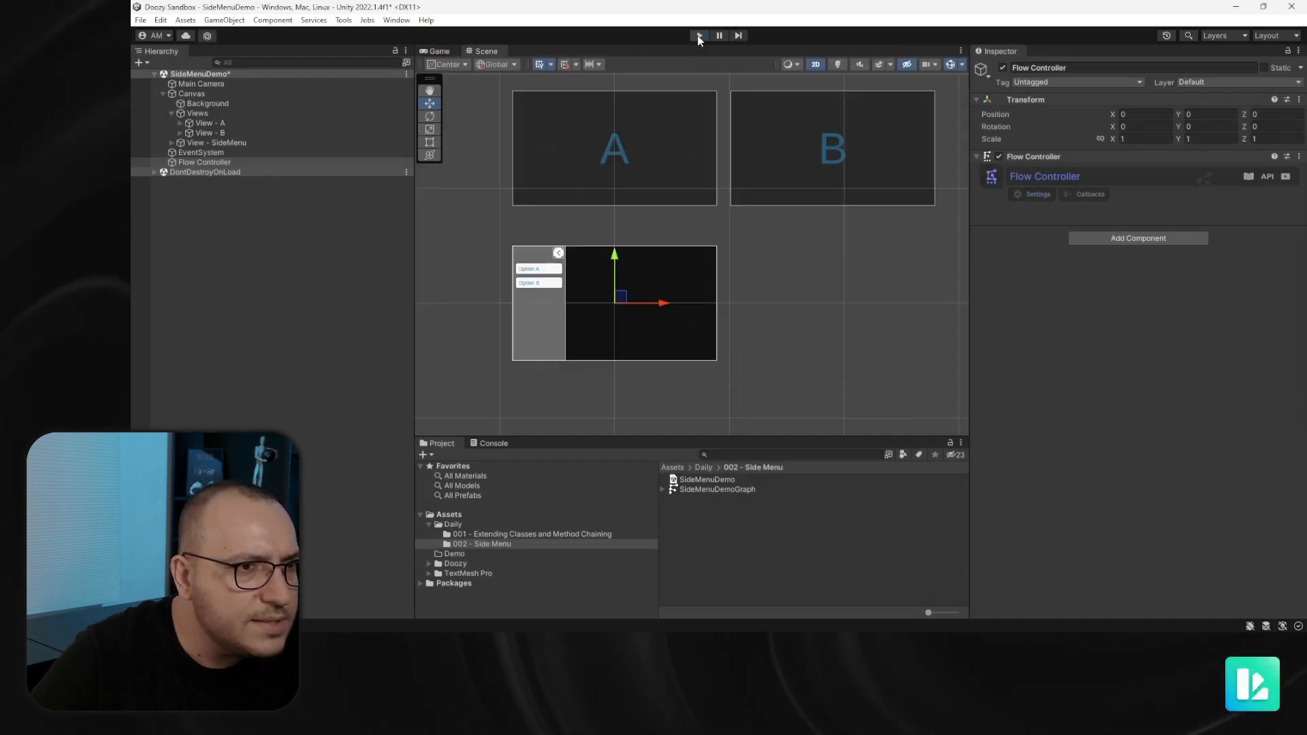
# Compare the side menu in the Scene and Game views, and briefly run the scene again
pyautogui.scroll(2, 570, 282)
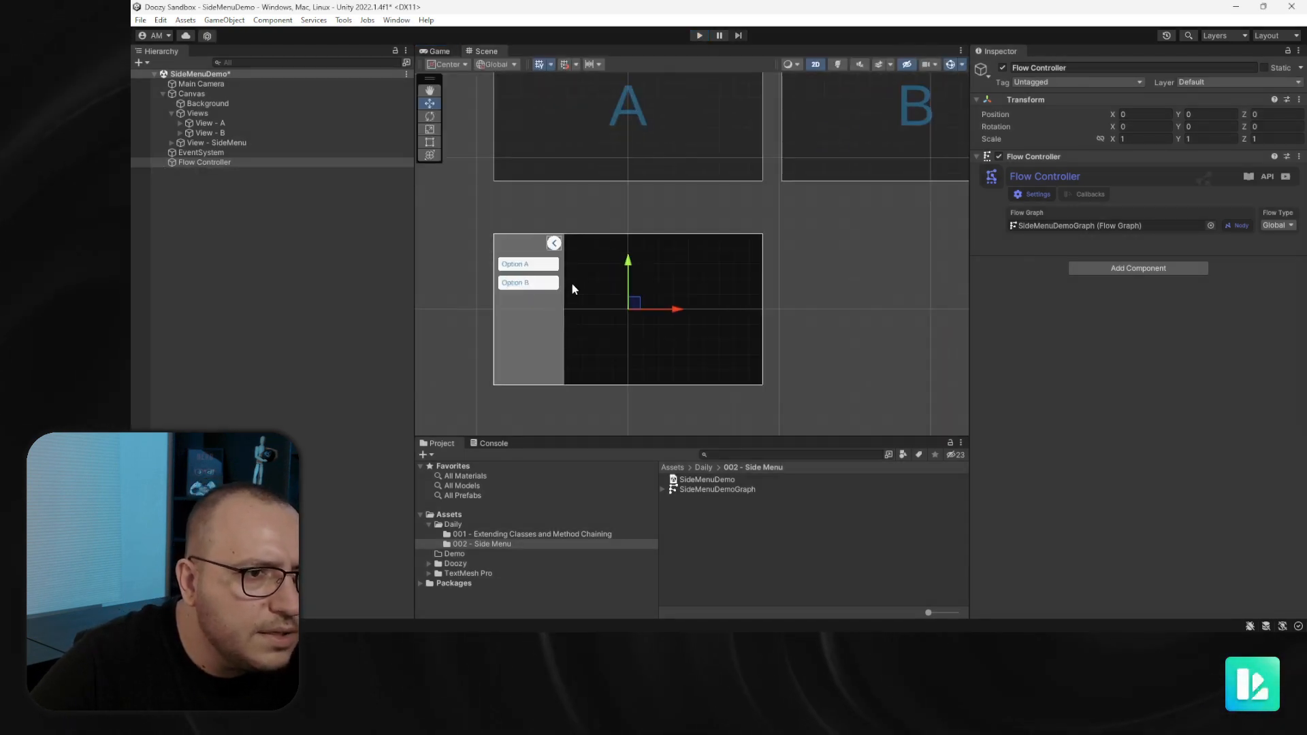
pyautogui.click(437, 51)
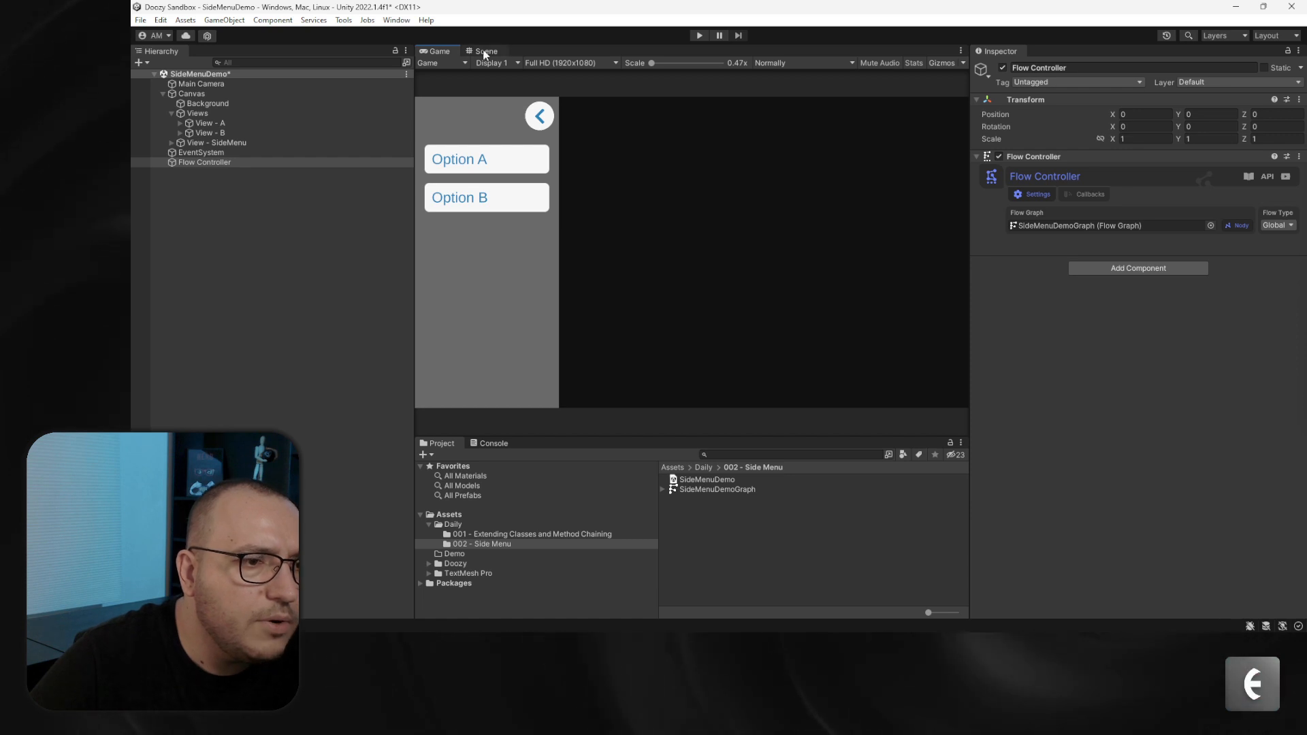
pyautogui.click(483, 51)
pyautogui.click(700, 35)
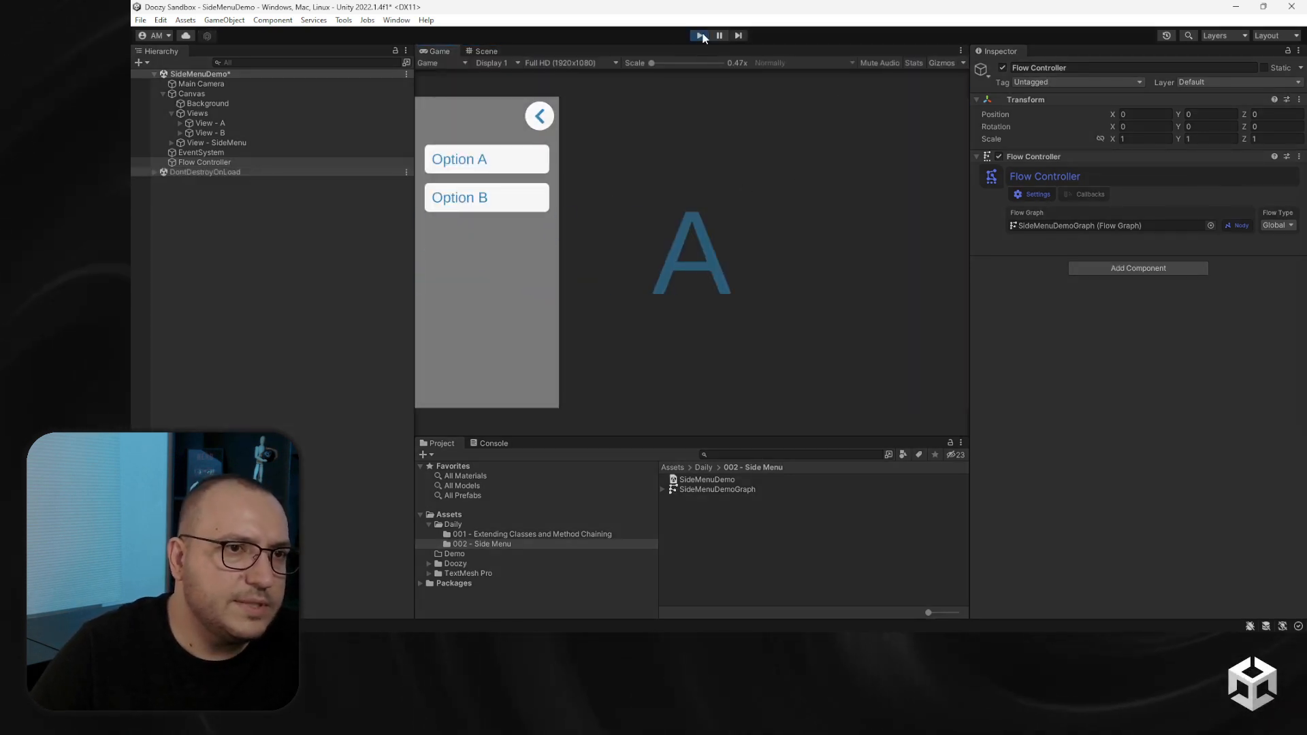
pyautogui.click(701, 36)
# Set the image colour of the Background objects in both View - A and View - B to dark blue 031729
pyautogui.click(223, 164)
pyautogui.click(180, 133)
pyautogui.click(180, 123)
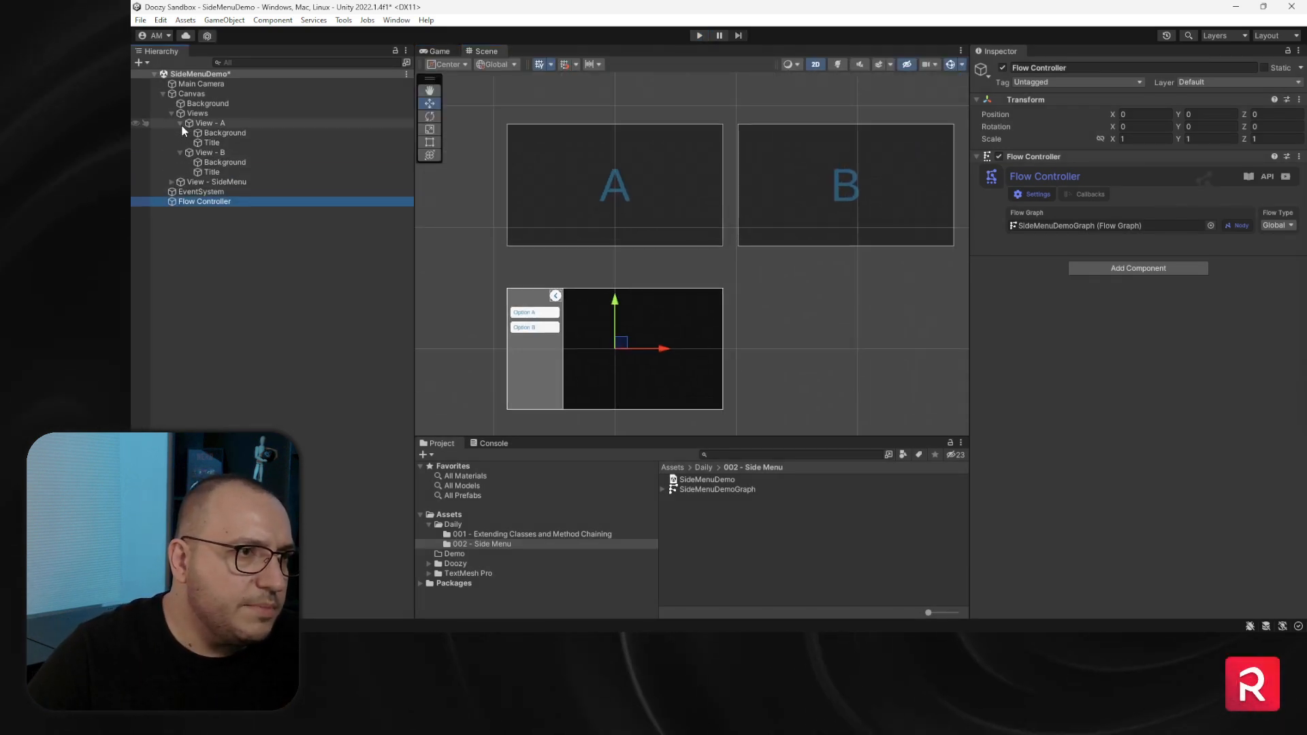
pyautogui.click(224, 132)
pyautogui.keyDown('ctrl'); pyautogui.click(225, 162); pyautogui.keyUp('ctrl')
pyautogui.click(1190, 280)
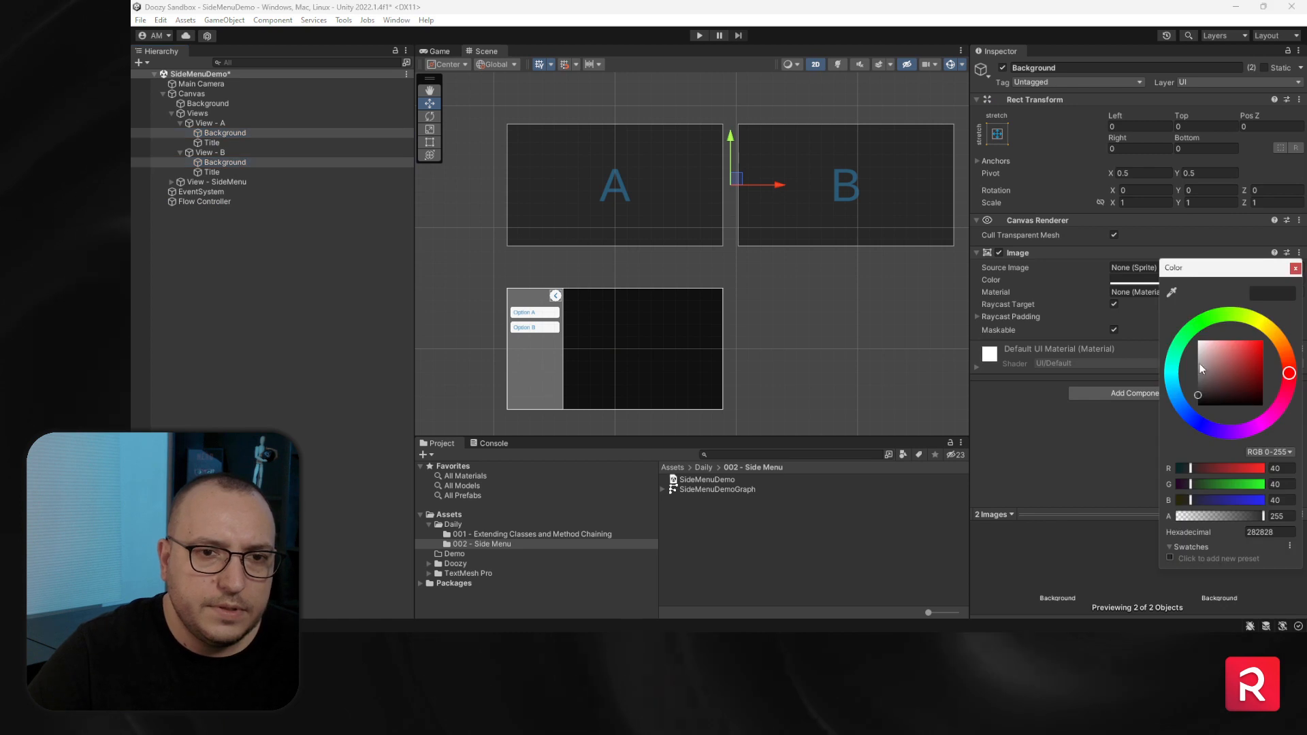
pyautogui.click(1215, 388)
pyautogui.moveTo(1217, 395); pyautogui.dragTo(1286, 390)
pyautogui.click(1172, 293)
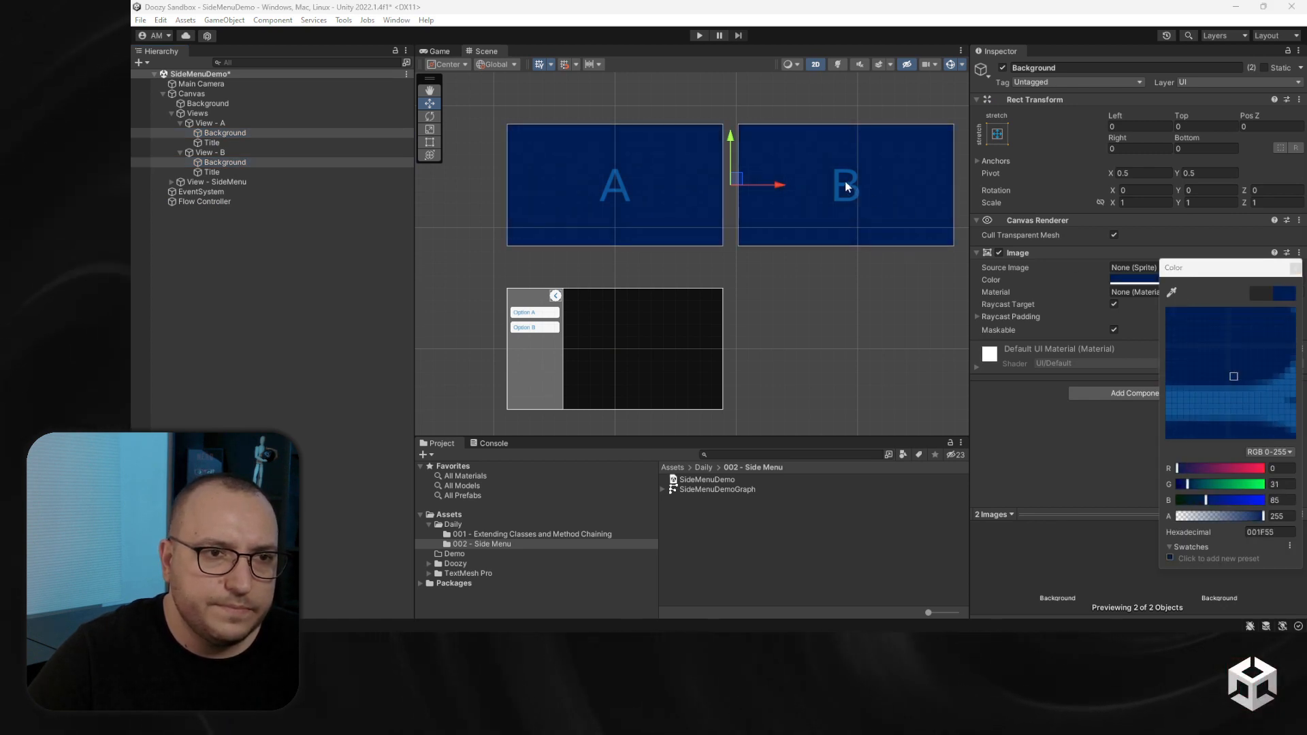
pyautogui.click(848, 184)
pyautogui.moveTo(1258, 375); pyautogui.dragTo(1260, 403)
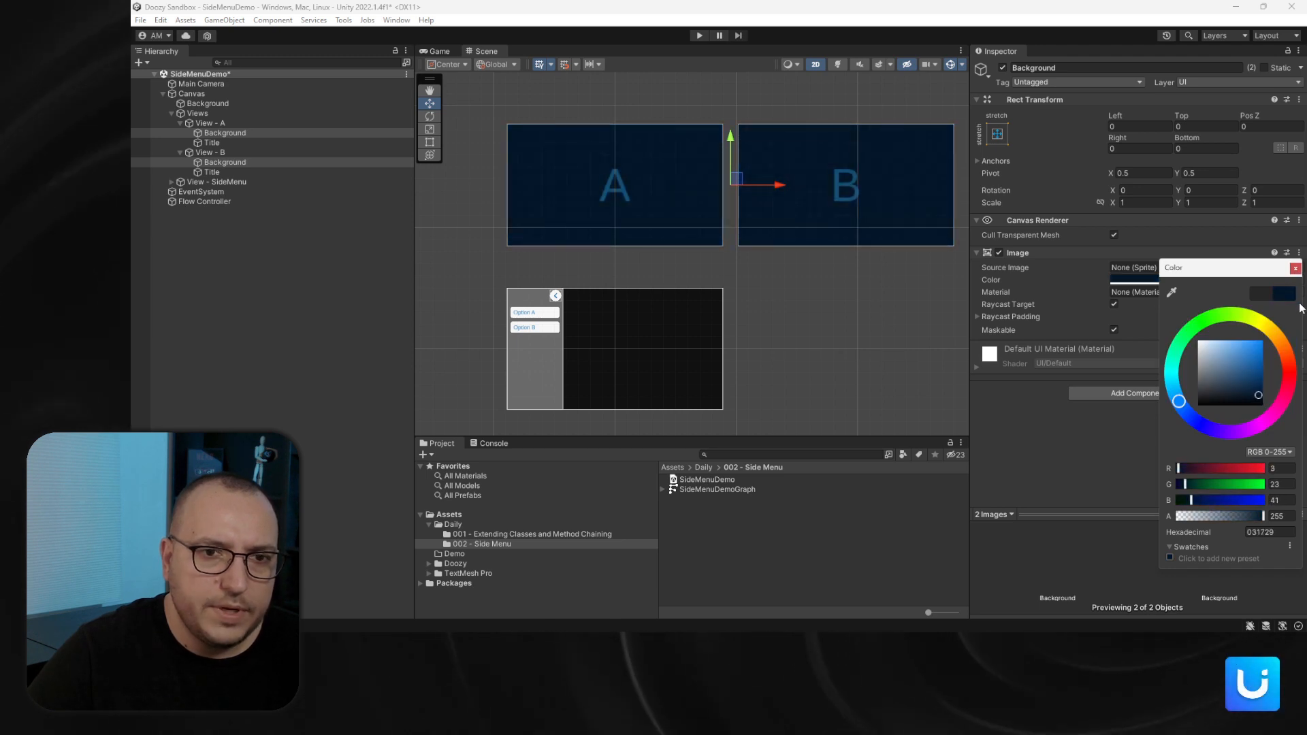
pyautogui.click(1295, 269)
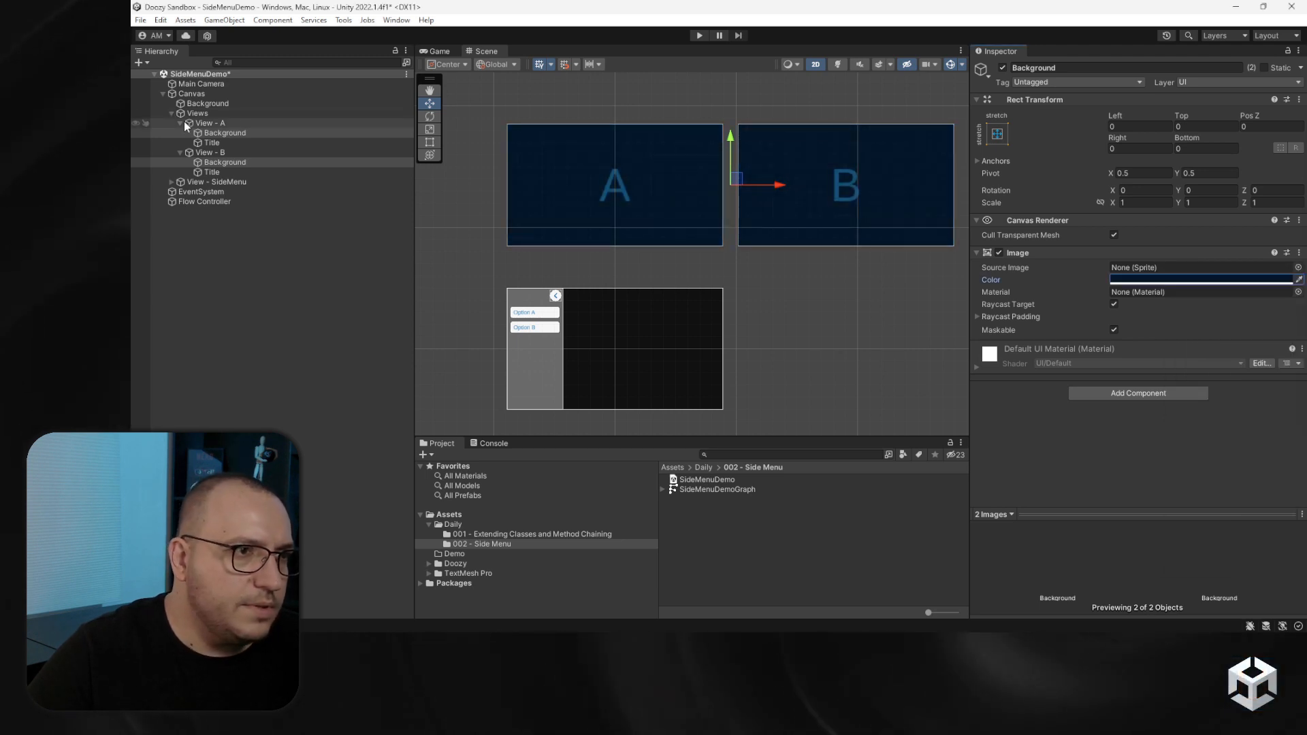
# Collapse View - A and View - B in the object hierarchy and clear the selection
pyautogui.click(185, 123)
pyautogui.click(179, 152)
pyautogui.click(180, 124)
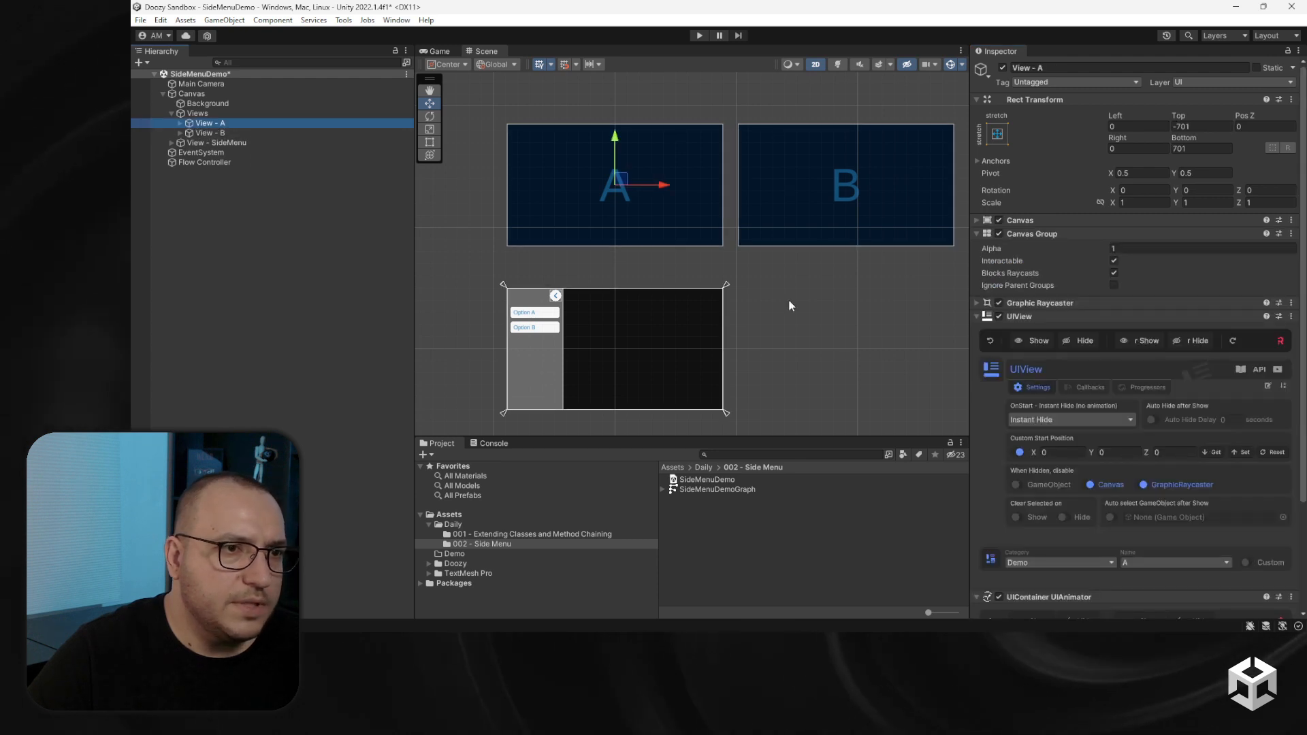
pyautogui.click(701, 273)
# Run the scene, switch repeatedly between Option A and Option B in the side menu, and stop play mode
pyautogui.click(699, 36)
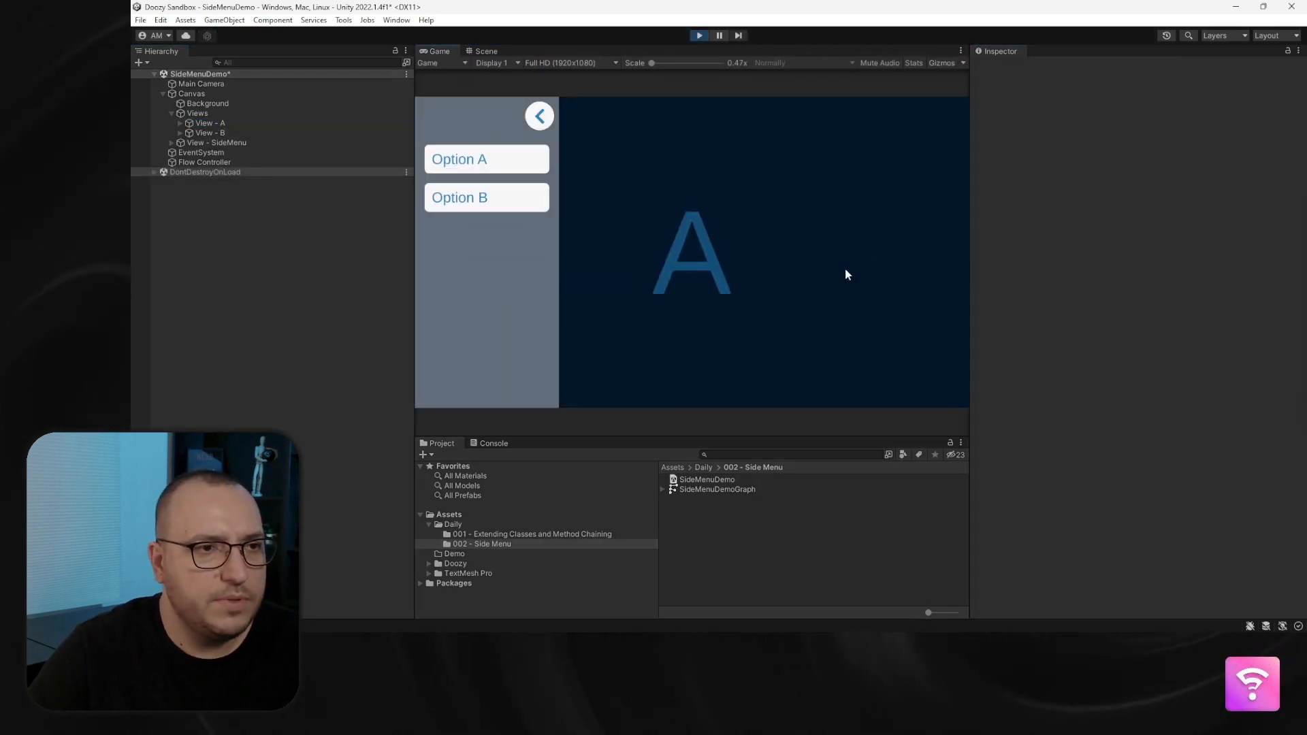
pyautogui.click(510, 199)
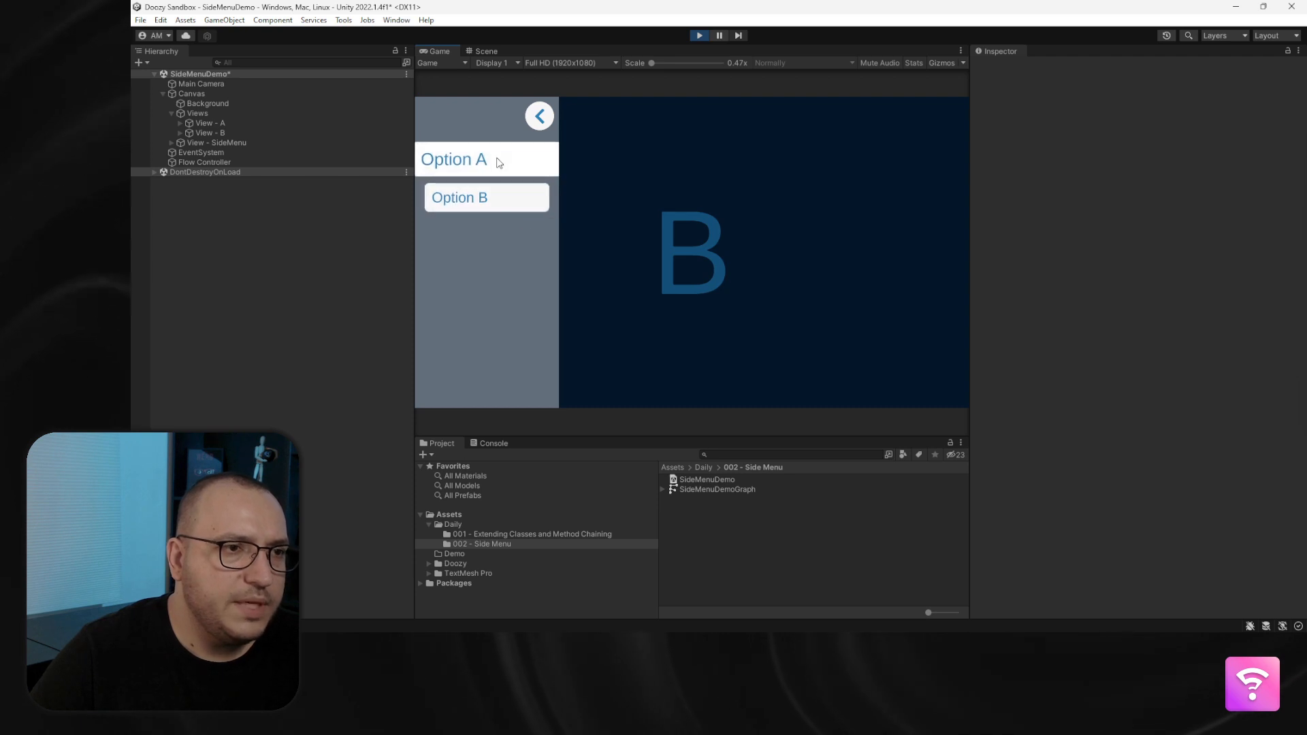
pyautogui.click(498, 162)
pyautogui.click(500, 197)
pyautogui.click(498, 170)
pyautogui.click(502, 201)
pyautogui.click(508, 169)
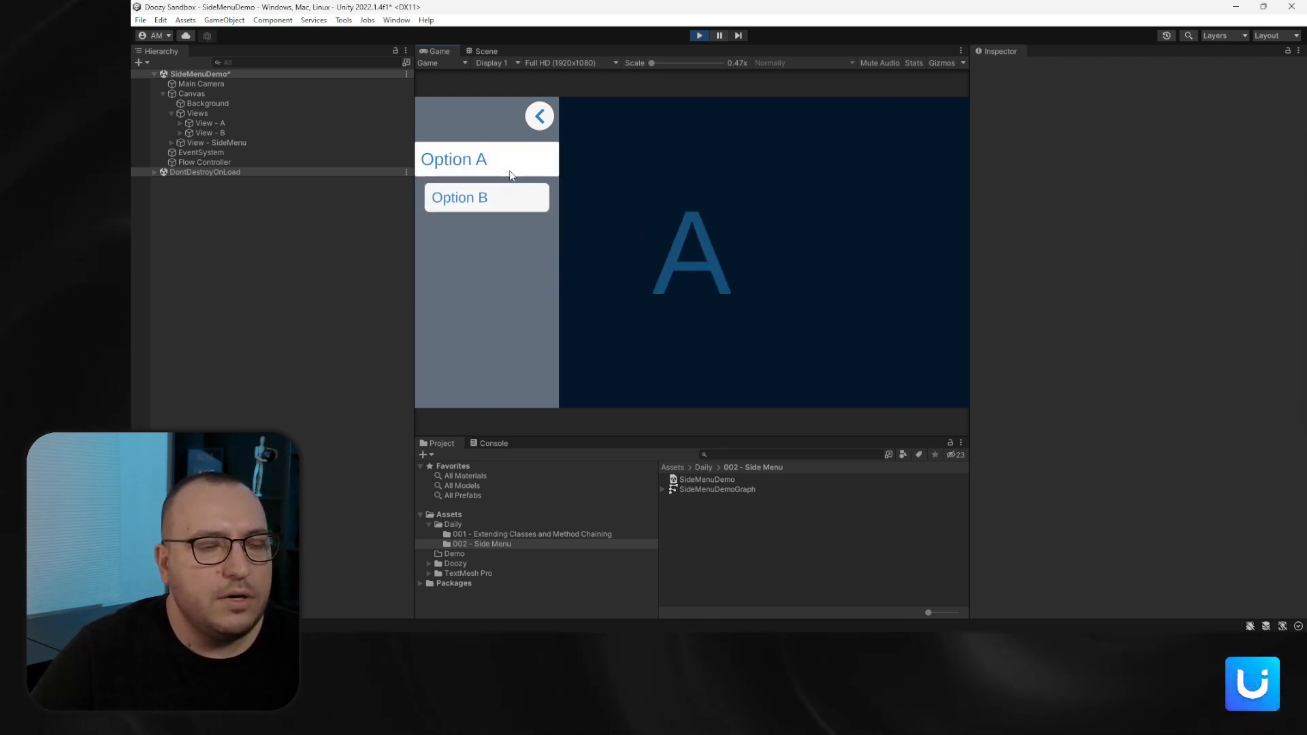
pyautogui.click(700, 35)
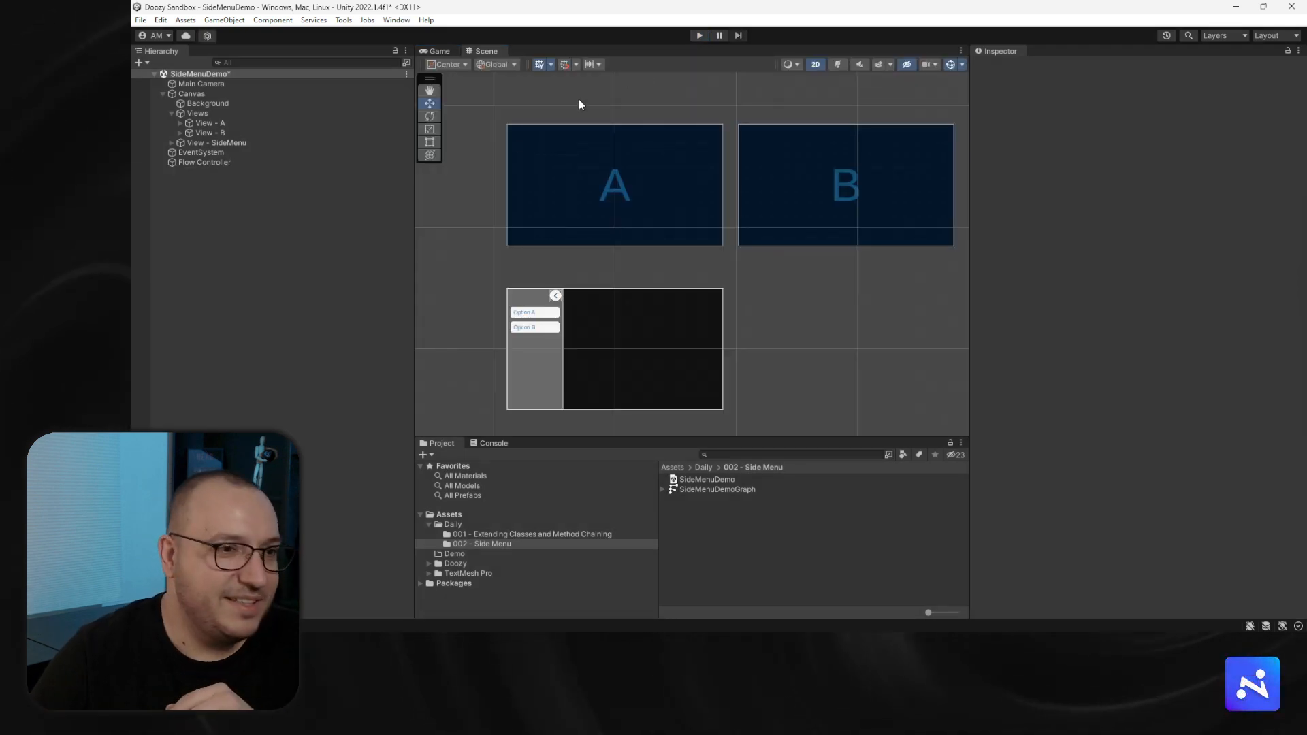
# Expand View - SideMenu down to the Buttons ScrollView content, select Button - A, and frame it in the scene
pyautogui.click(182, 125)
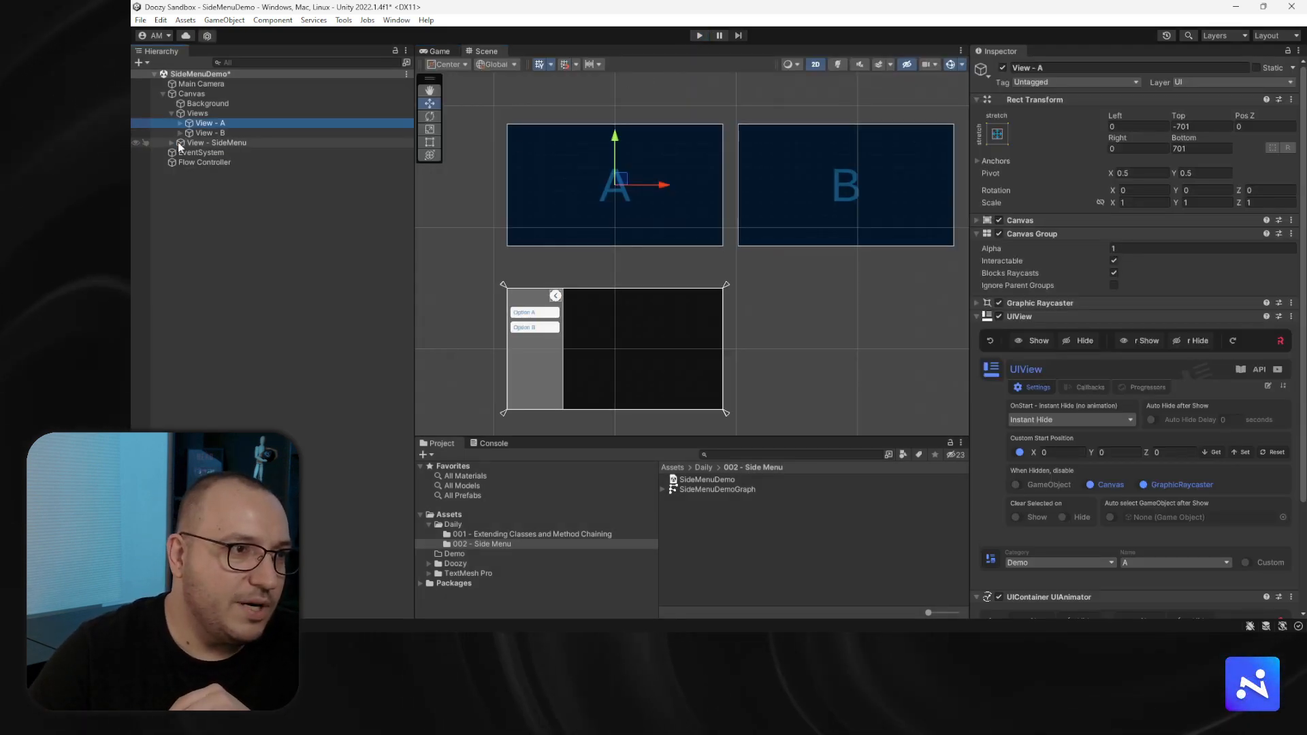
pyautogui.click(177, 142)
pyautogui.doubleClick(174, 143)
pyautogui.click(174, 143)
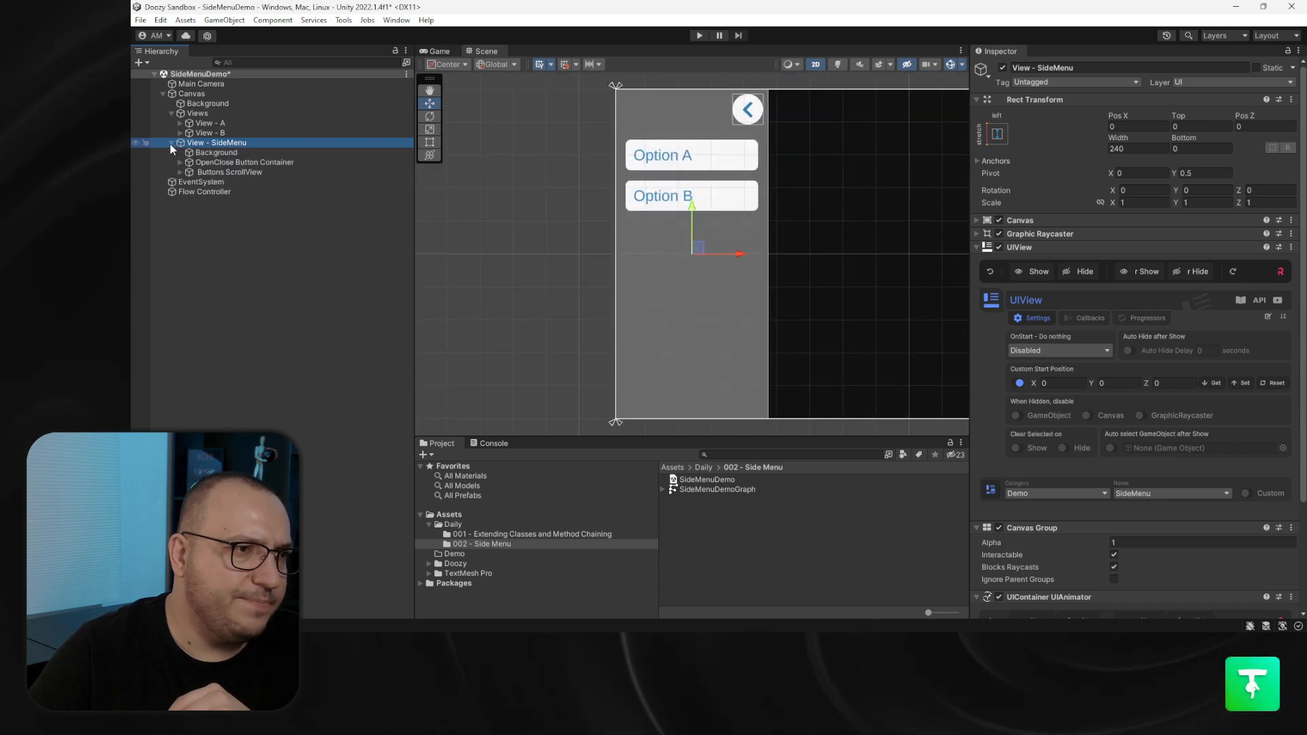
pyautogui.click(182, 171)
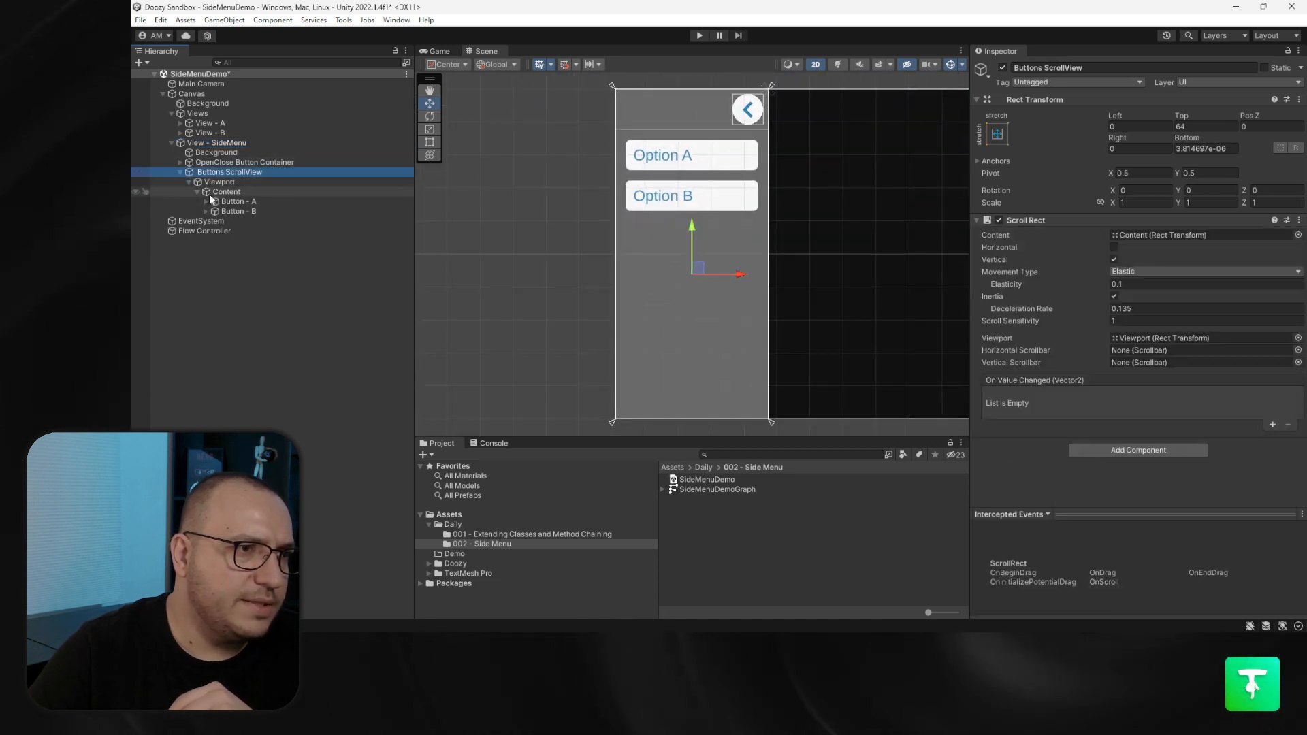
pyautogui.click(232, 201)
pyautogui.press('f')
pyautogui.scroll(3, 777, 157)
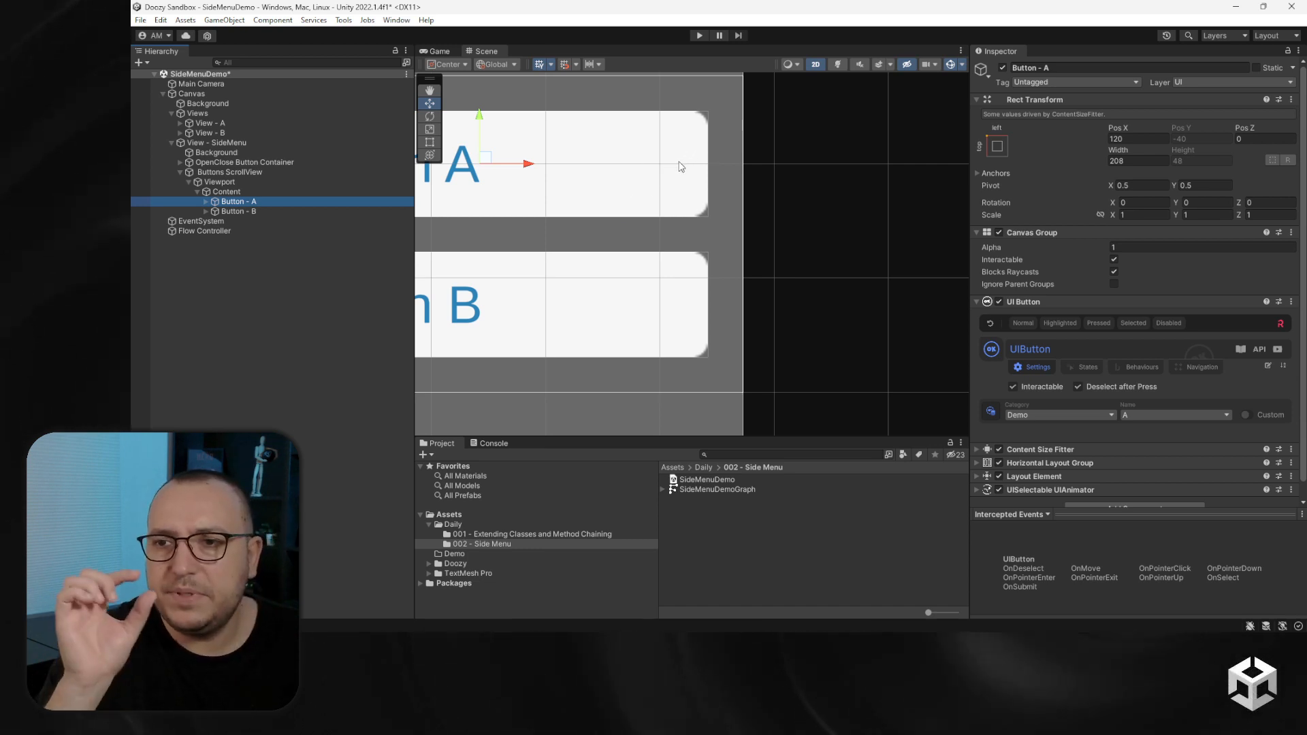
pyautogui.scroll(-4, 653, 201)
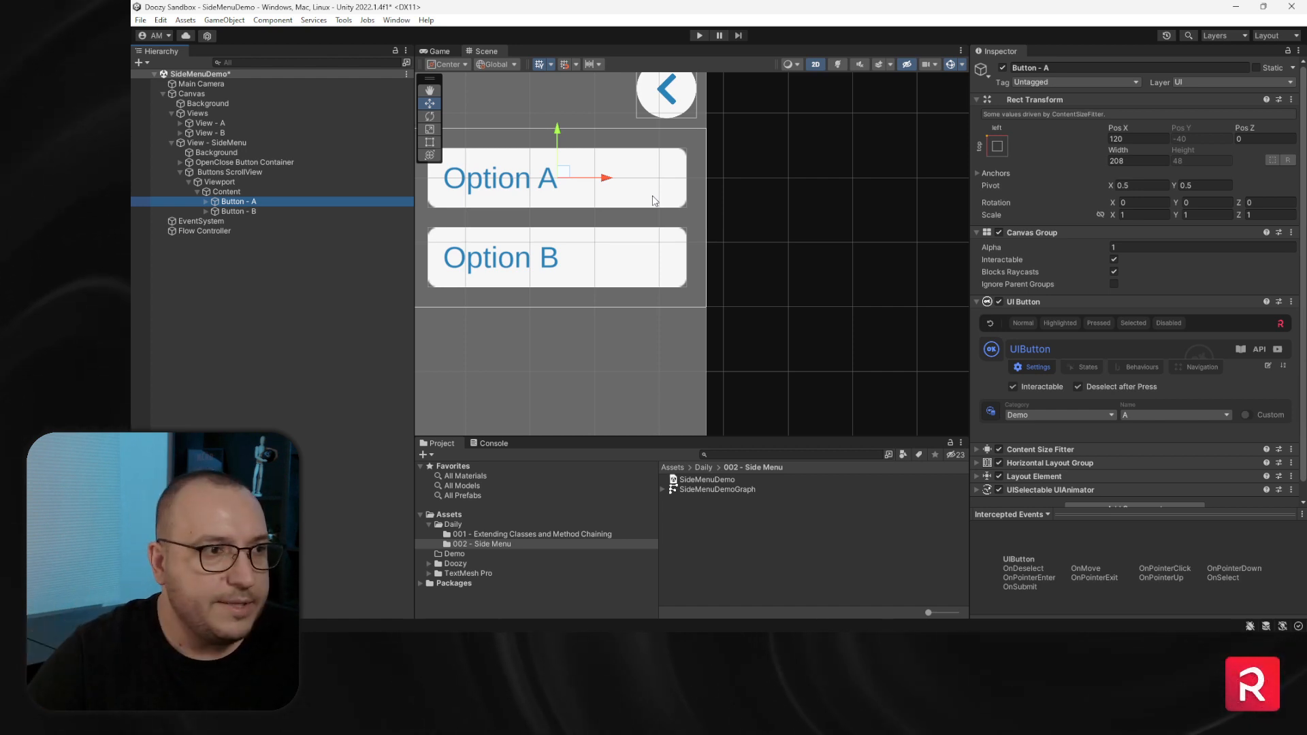
# Add a UI Image as a child of Button - A and name it Indicator
pyautogui.rightClick(218, 202)
pyautogui.moveTo(295, 403)
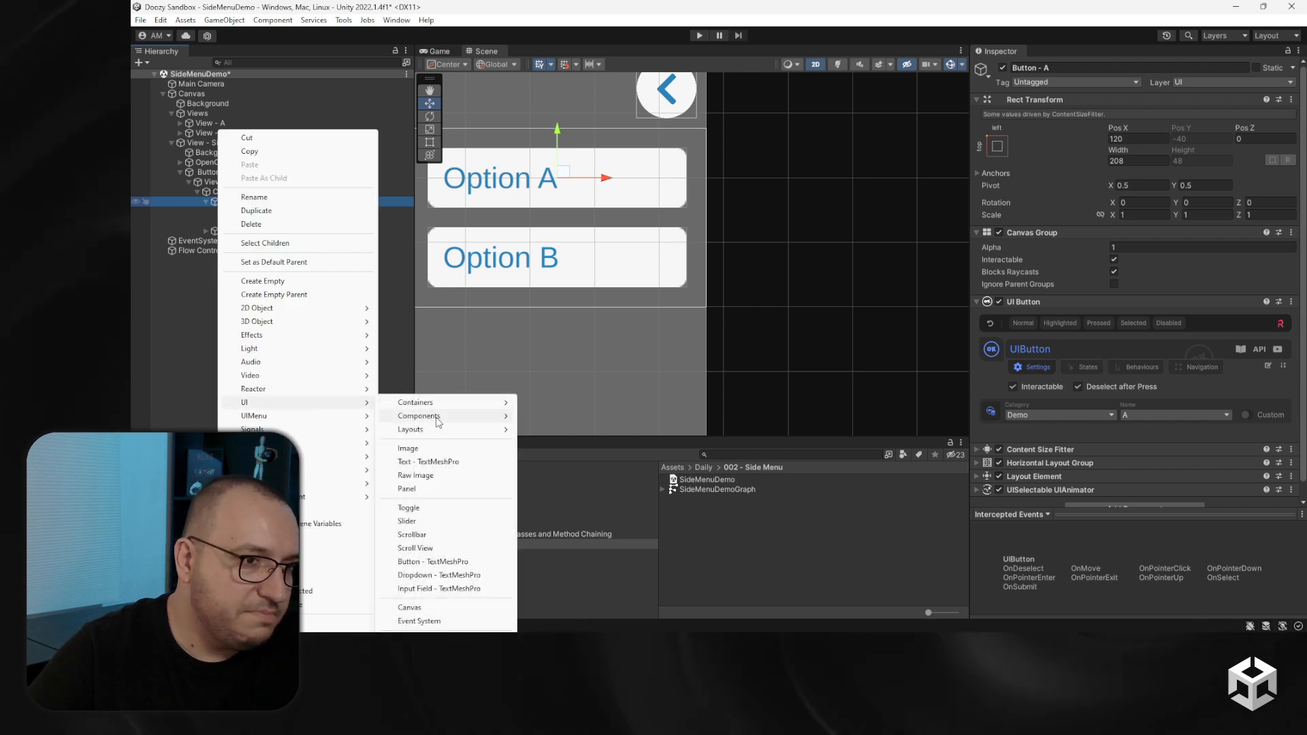
pyautogui.click(438, 447)
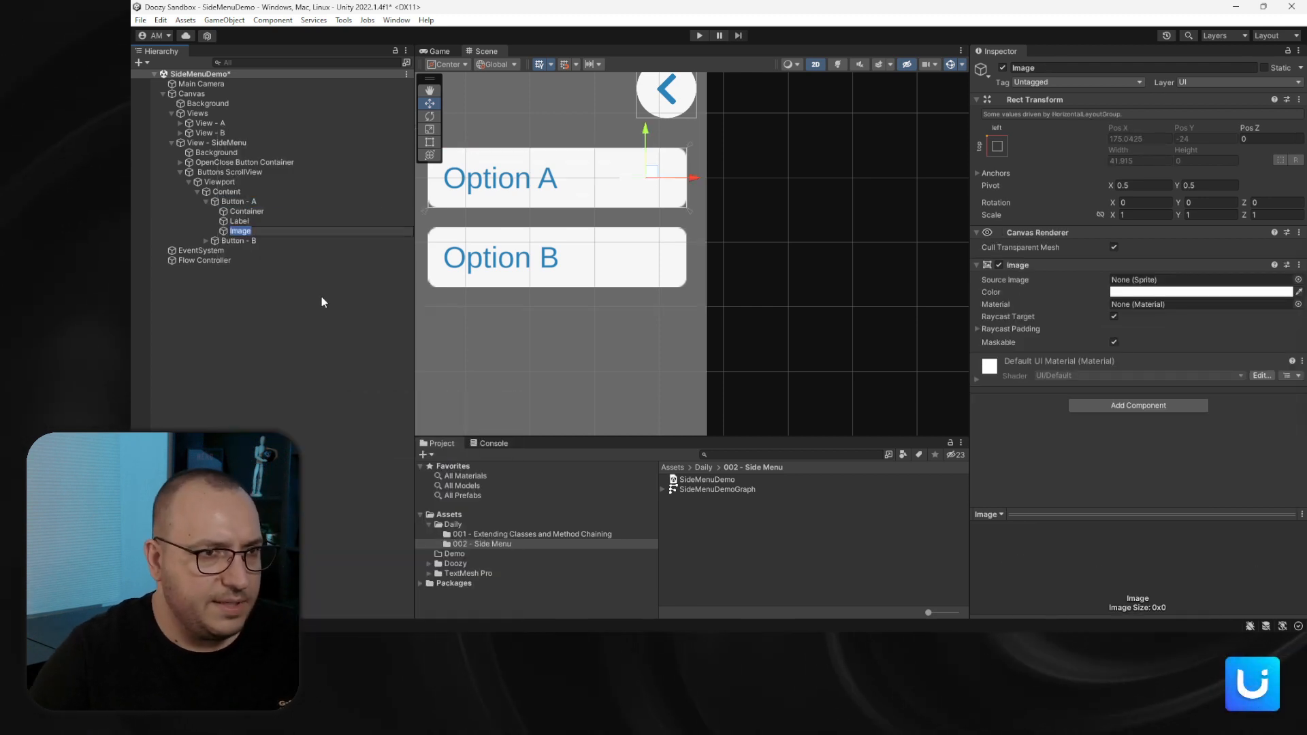
pyautogui.write('Indicator')
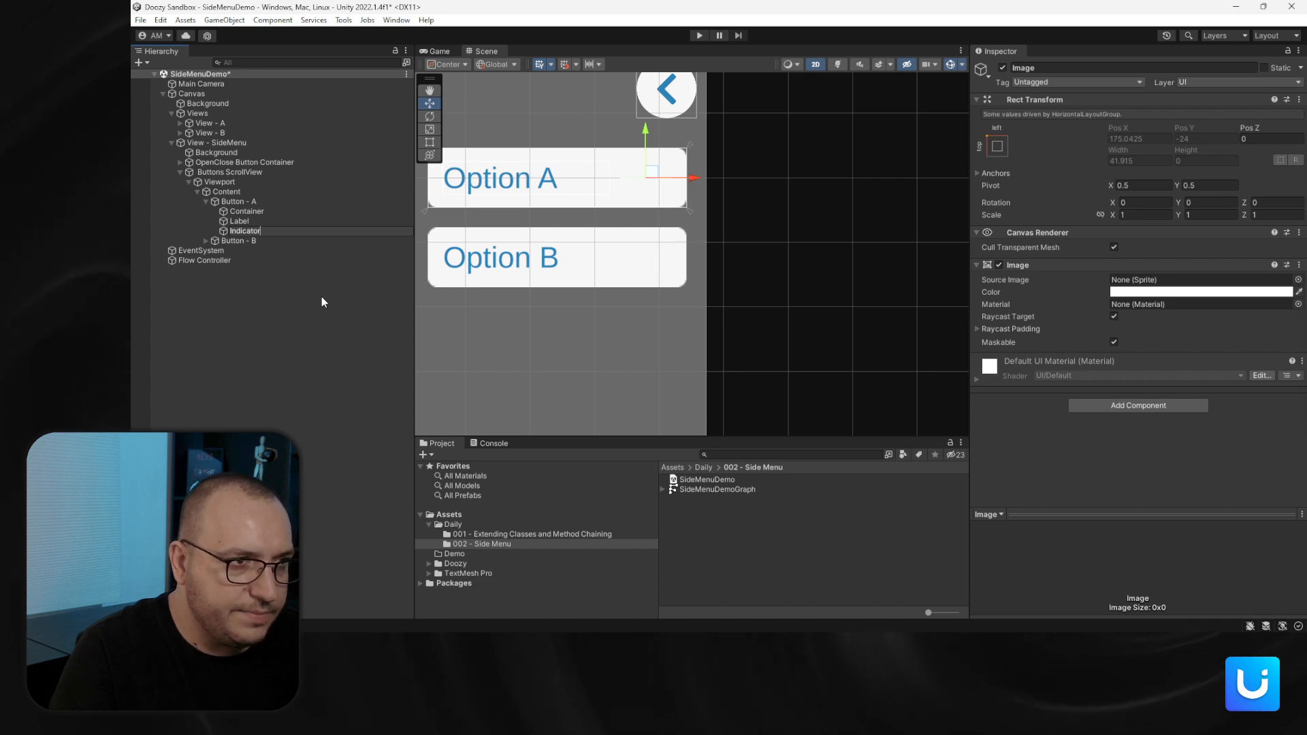
pyautogui.press('Return')
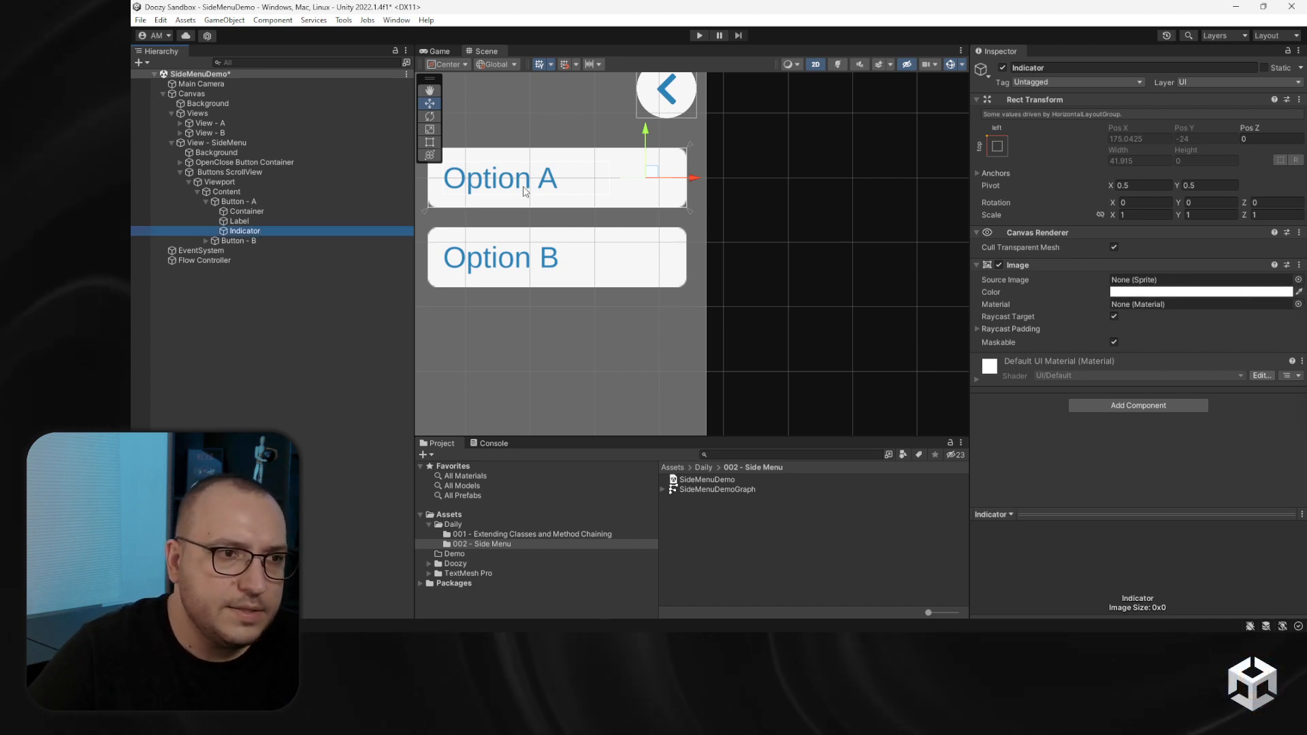
# Set the Indicator image's colour to the blue sampled from the side menu's arrow icon
pyautogui.scroll(10, 651, 113)
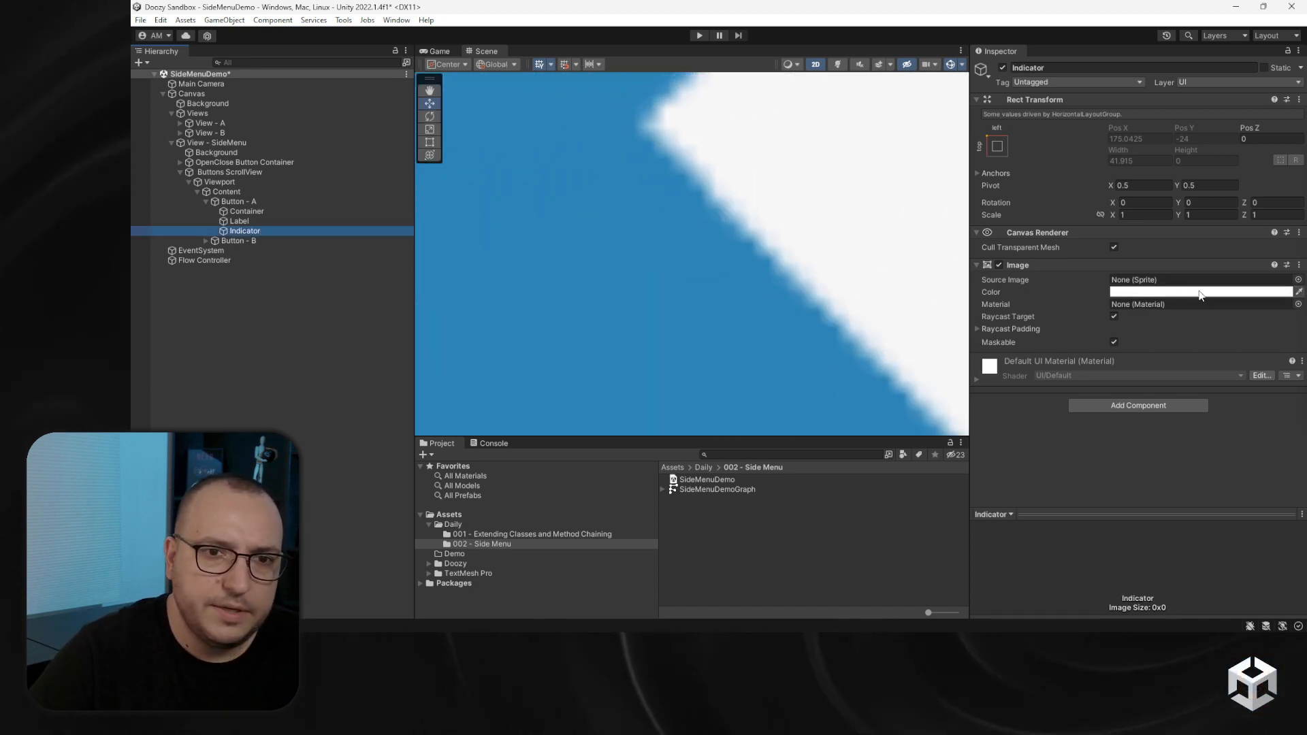
pyautogui.click(1299, 292)
pyautogui.click(609, 345)
pyautogui.scroll(-10, 734, 280)
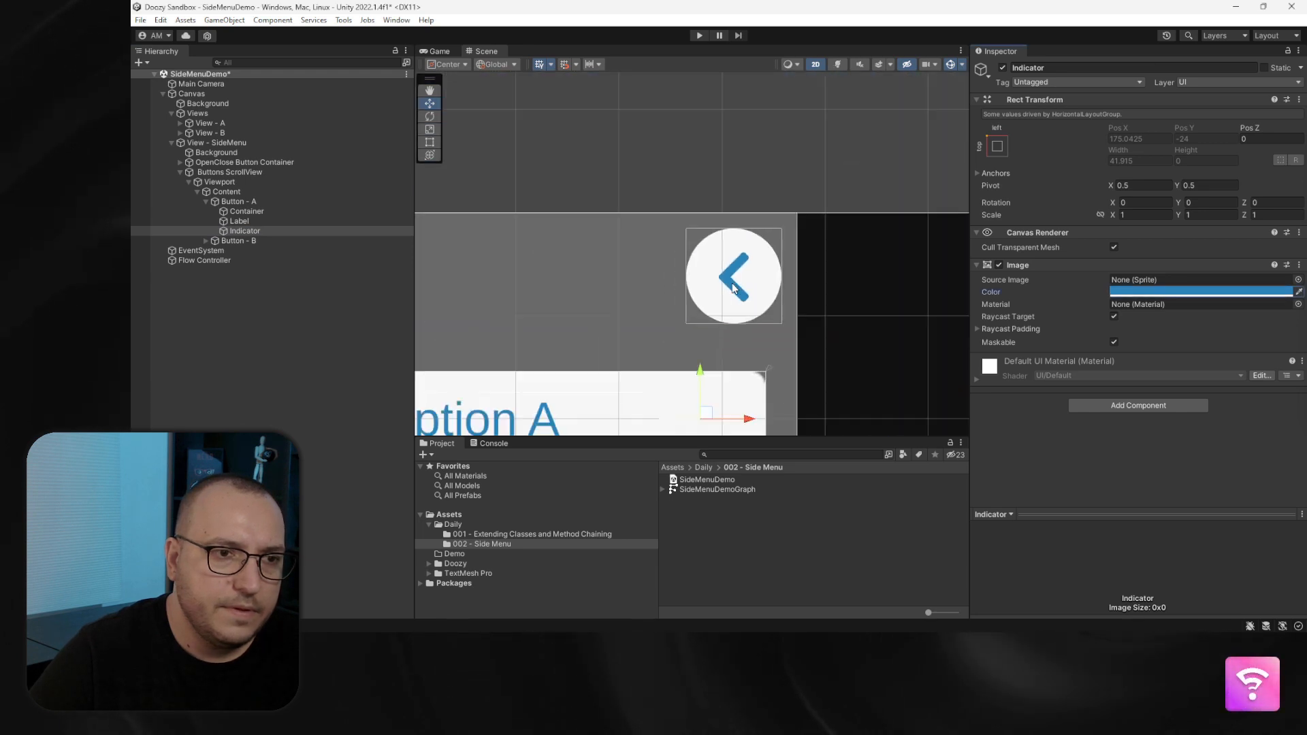
# Add a Layout Element component to Button - A's Indicator and enable Ignore Layout
pyautogui.scroll(8, 722, 327)
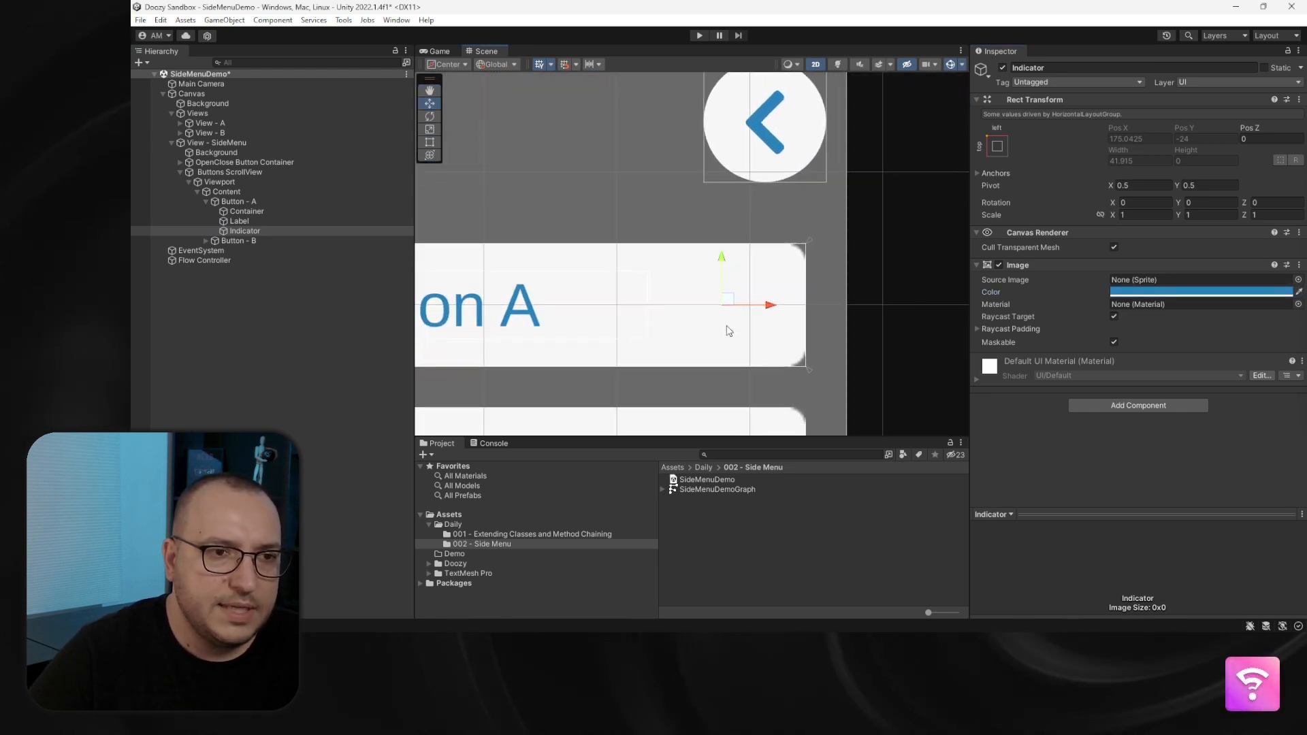
pyautogui.moveTo(730, 326); pyautogui.dragTo(745, 299, button='middle')
pyautogui.click(251, 201)
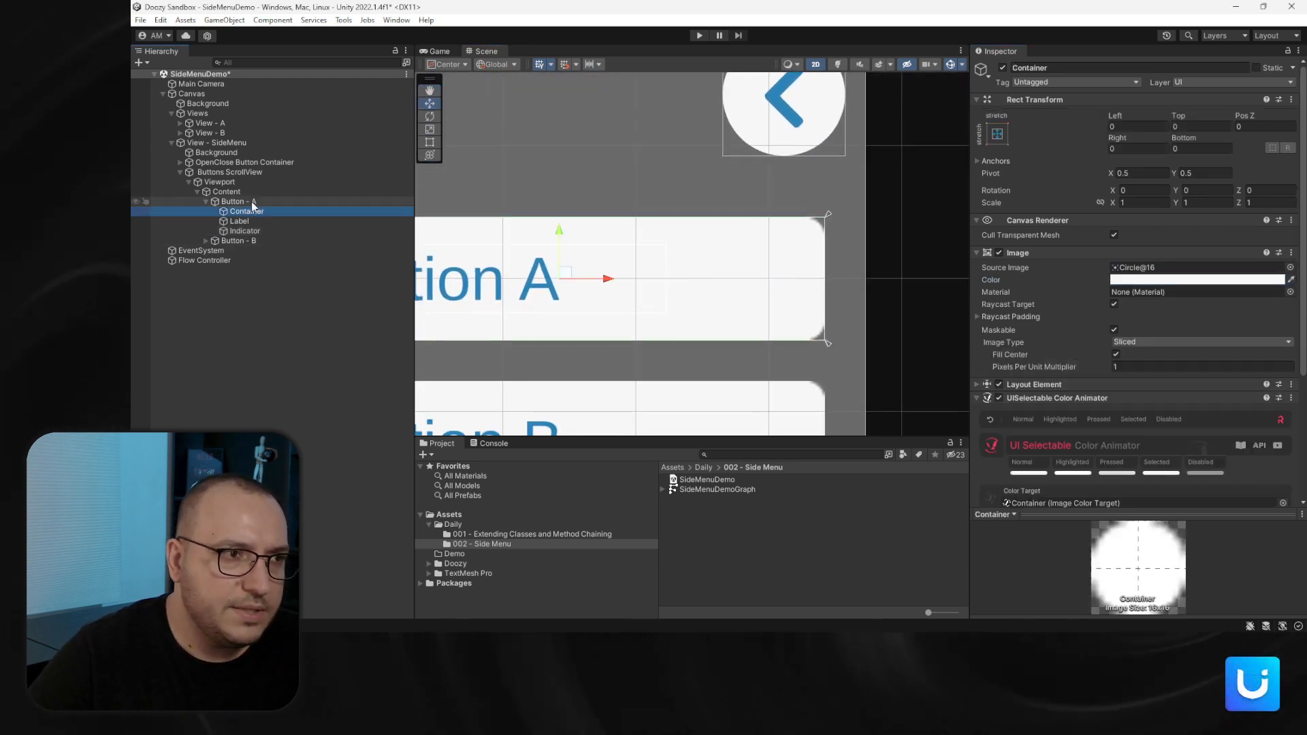
pyautogui.click(1049, 446)
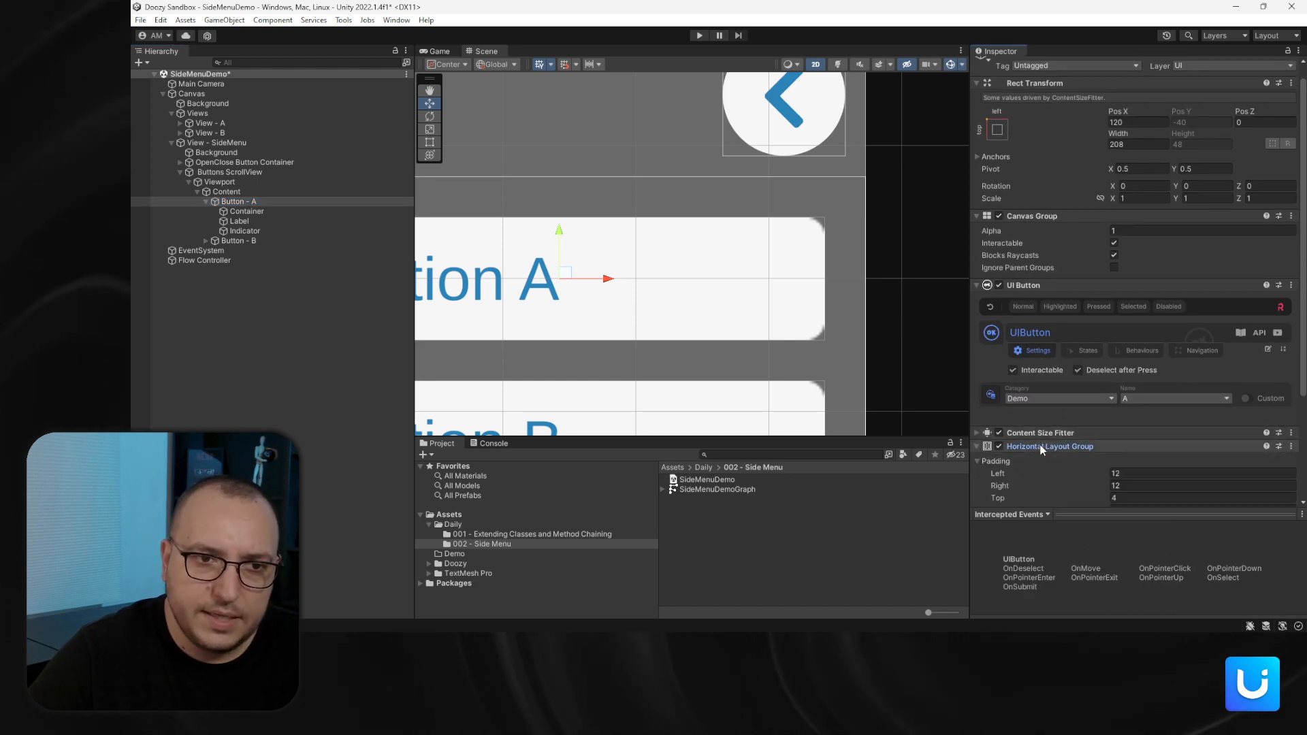
pyautogui.scroll(-3, 1055, 430)
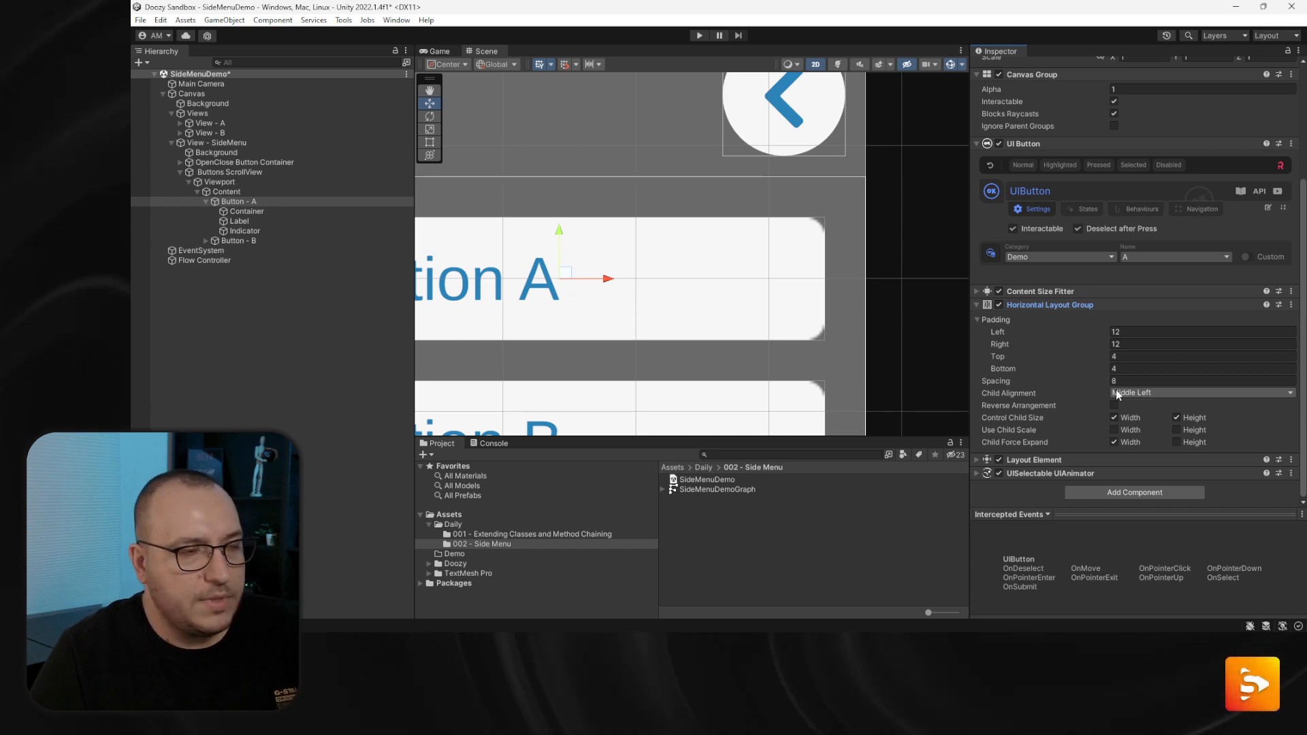
pyautogui.click(320, 231)
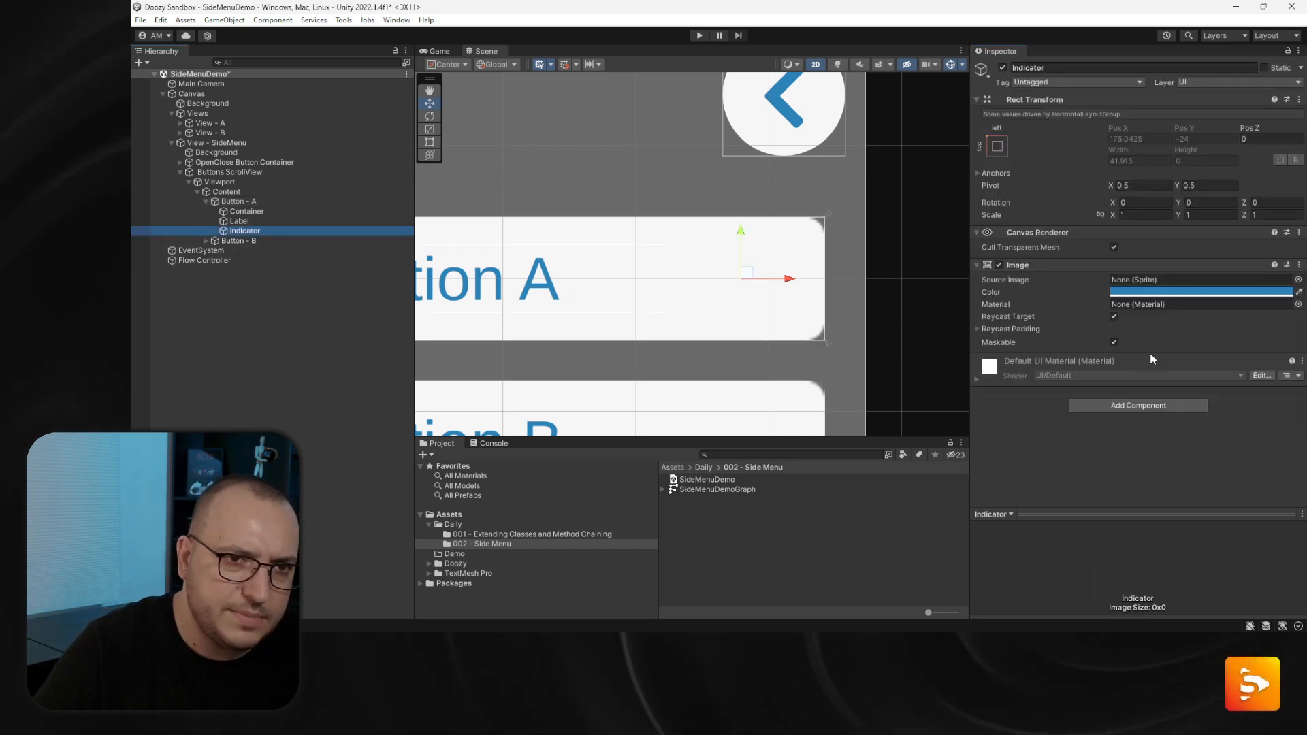
pyautogui.click(1129, 406)
pyautogui.write('lay')
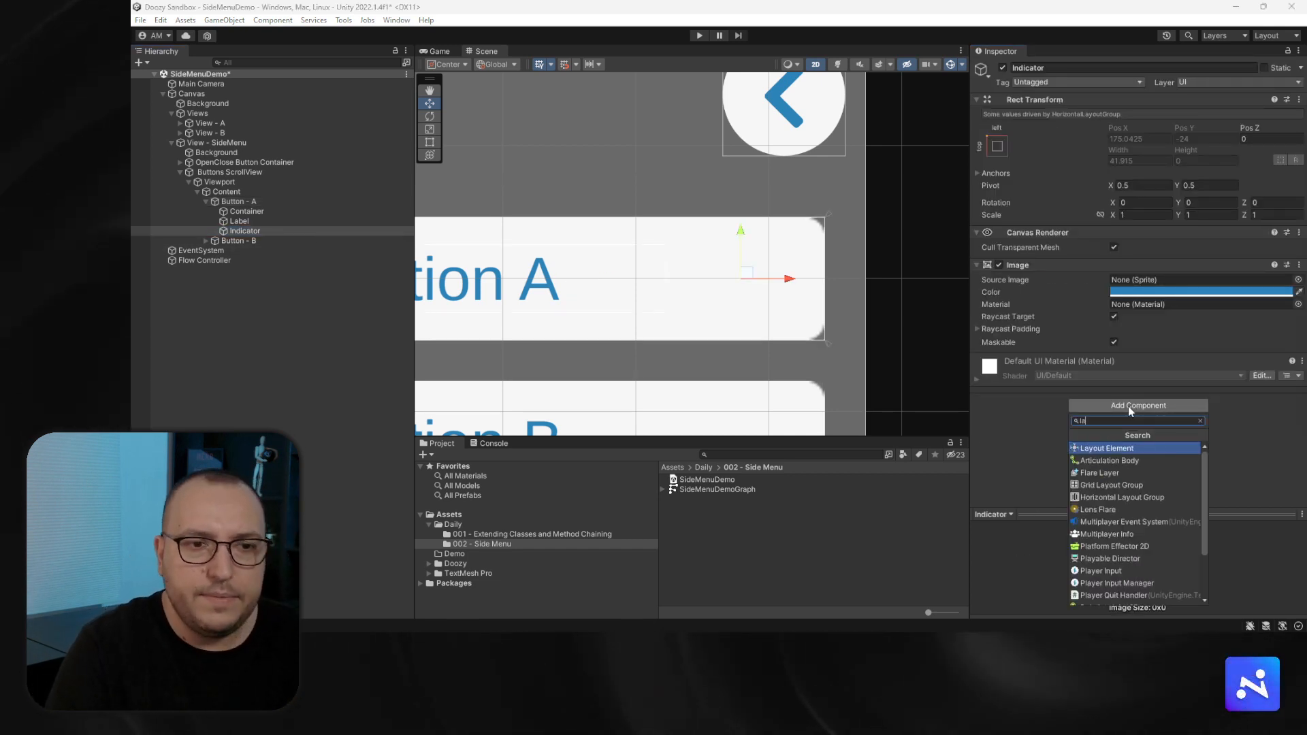
pyautogui.press('Return')
pyautogui.click(1085, 359)
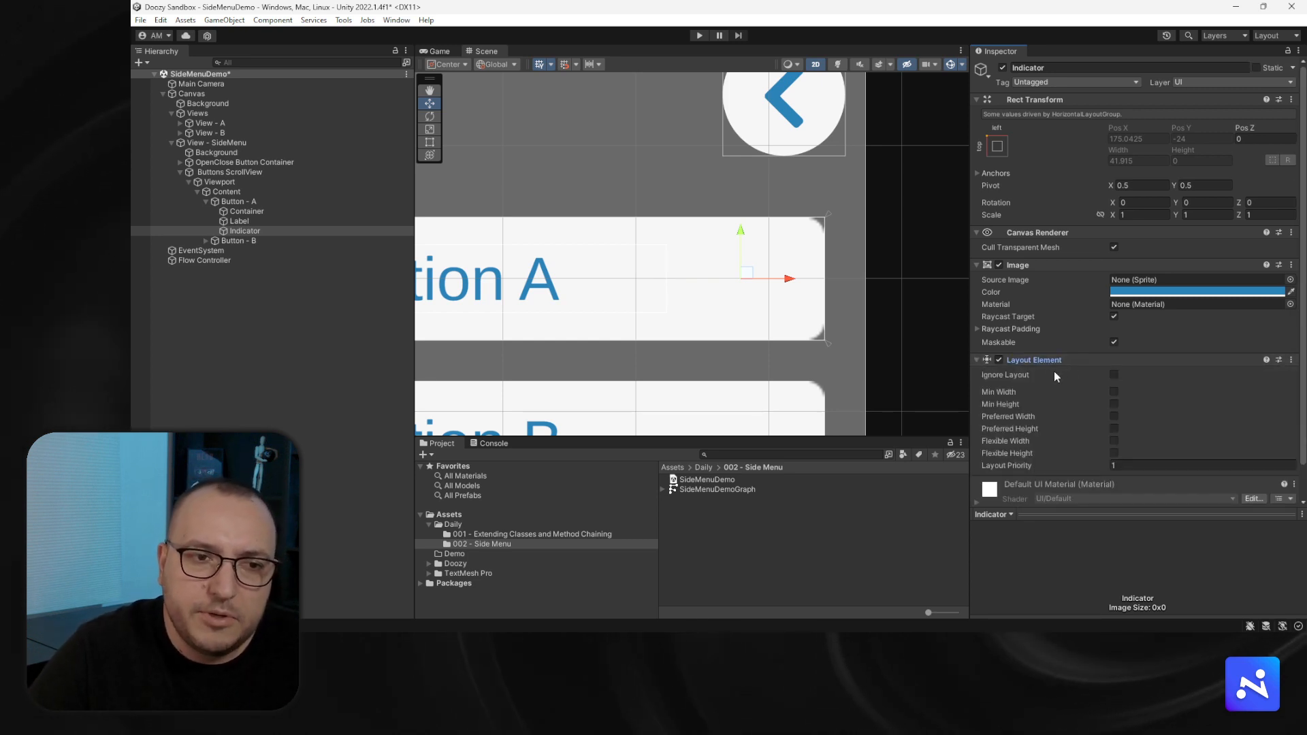
pyautogui.click(1114, 374)
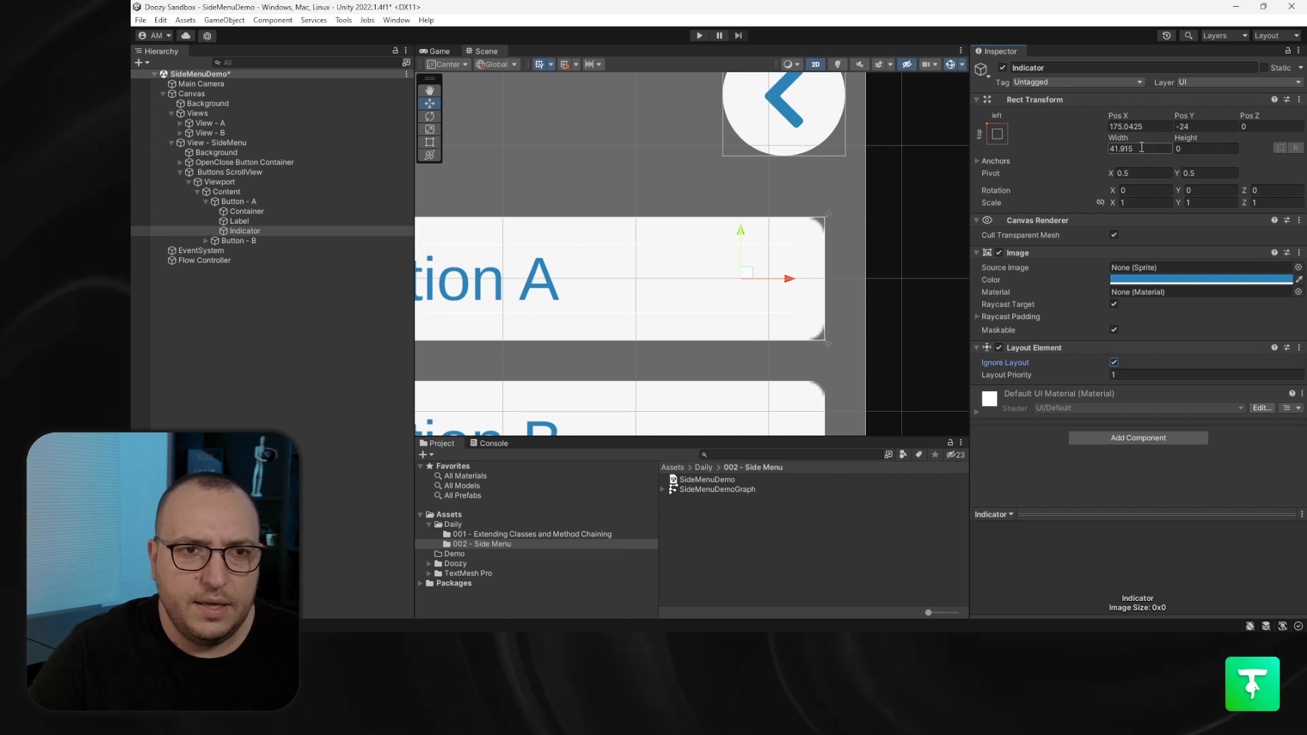
# Set the Indicator's width and height to 16
pyautogui.write('16')
pyautogui.press('Tab')
pyautogui.write('16')
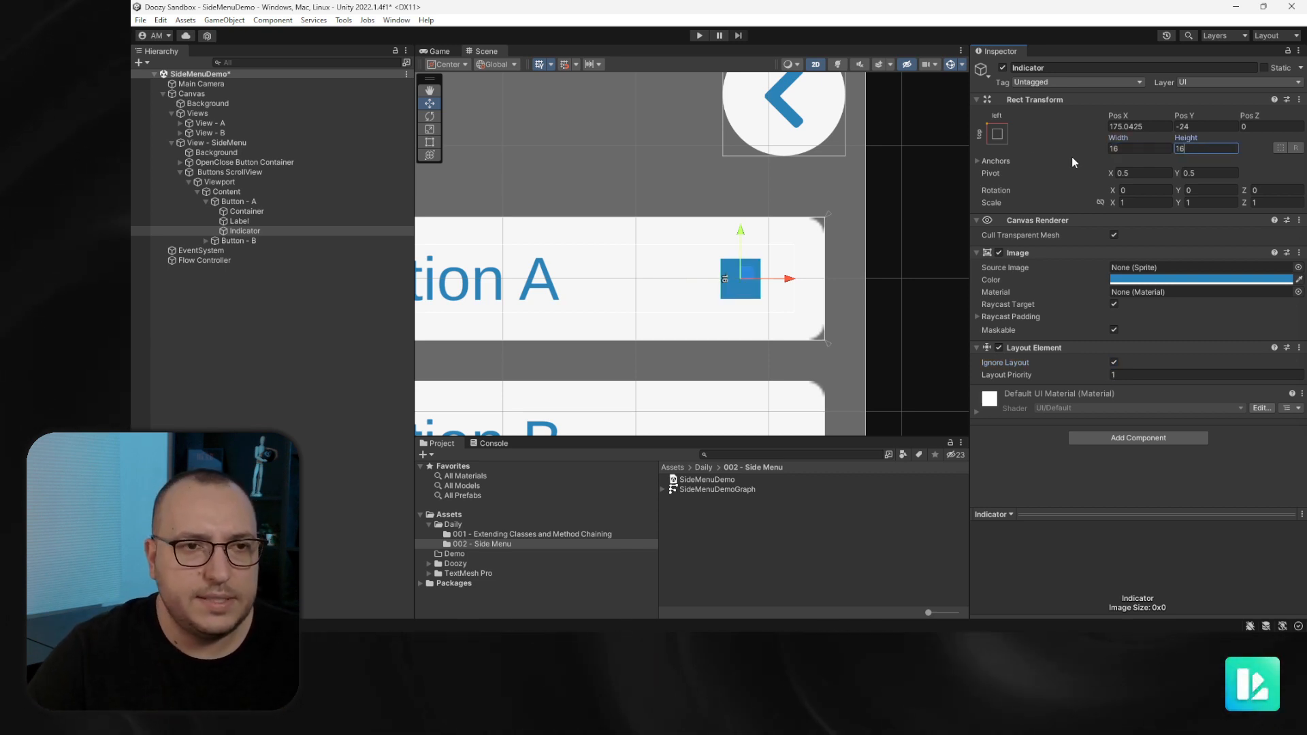
# Anchor the Indicator to the button's middle right, including pivot and position, and set its Pos X to -16
pyautogui.click(997, 133)
pyautogui.keyDown('alt'); pyautogui.keyDown('shift'); pyautogui.click(1092, 256); pyautogui.keyUp('shift'); pyautogui.keyUp('alt')
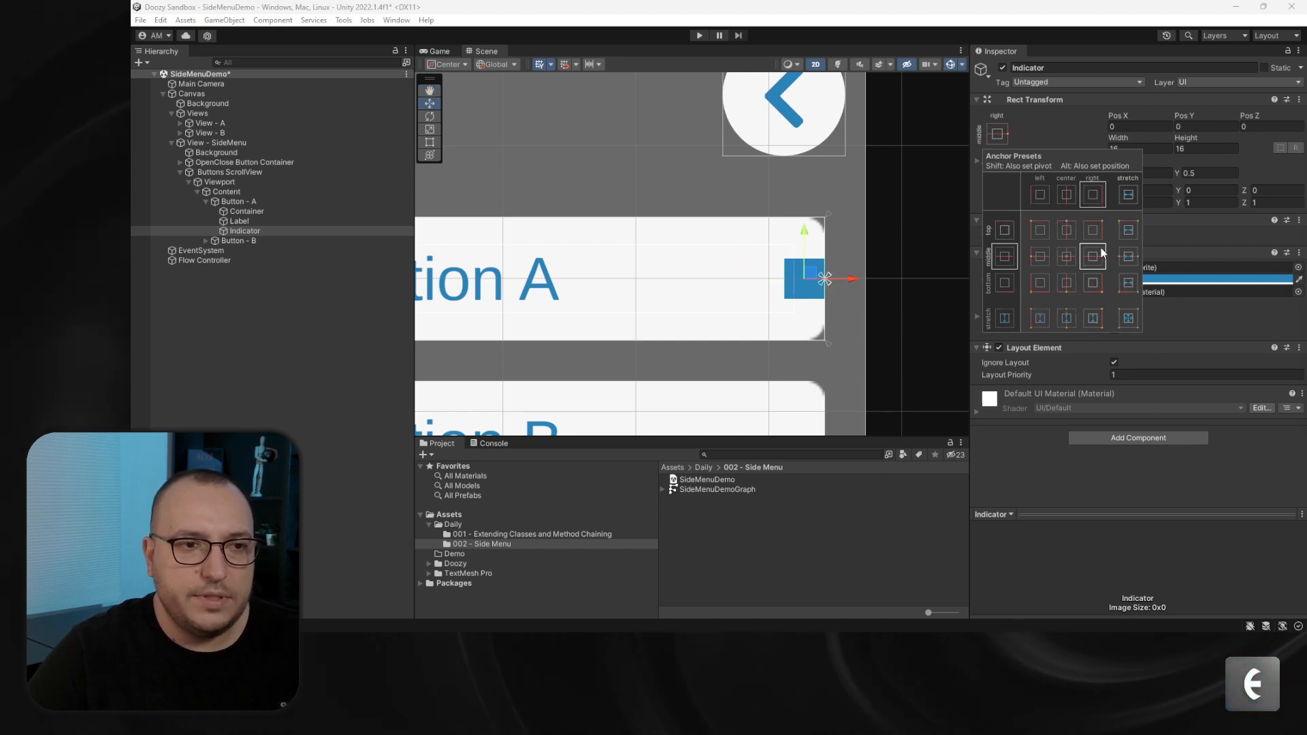
pyautogui.click(1141, 126)
pyautogui.write('-')
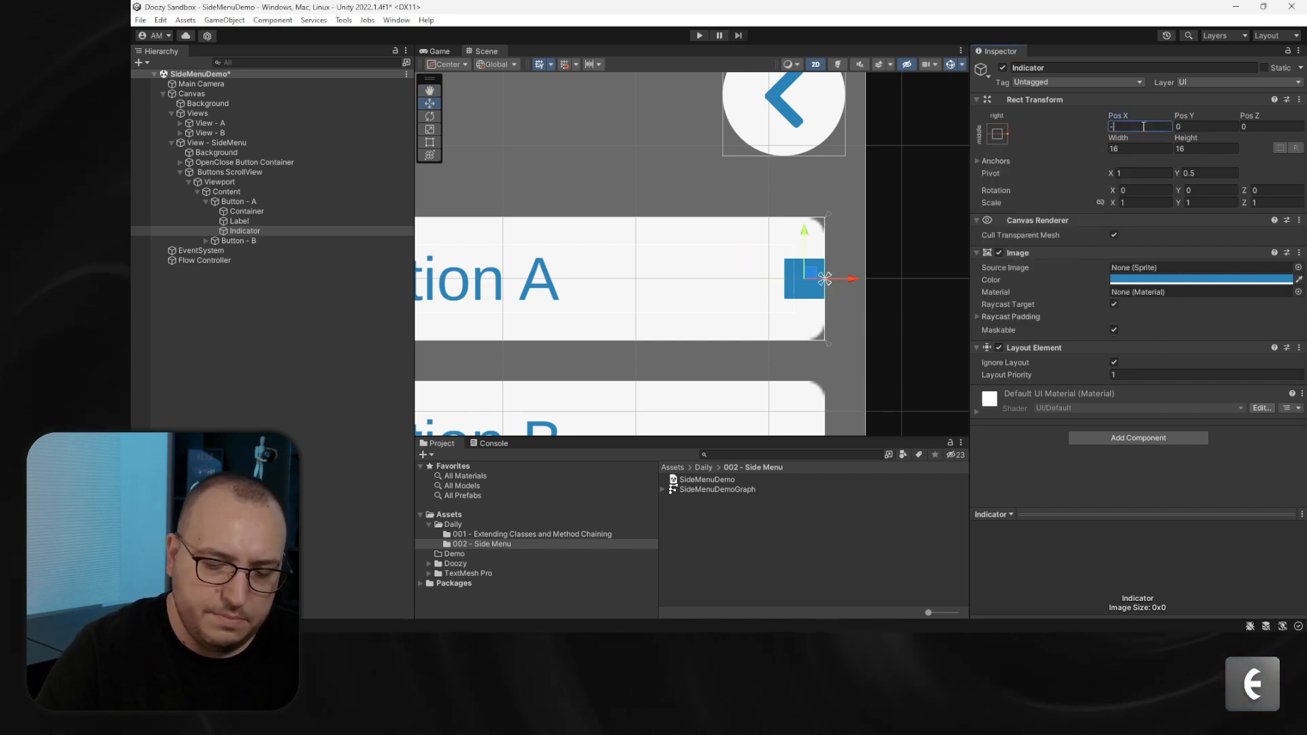
pyautogui.write('16')
pyautogui.press('Return')
pyautogui.scroll(-3, 836, 270)
pyautogui.scroll(1, 835, 271)
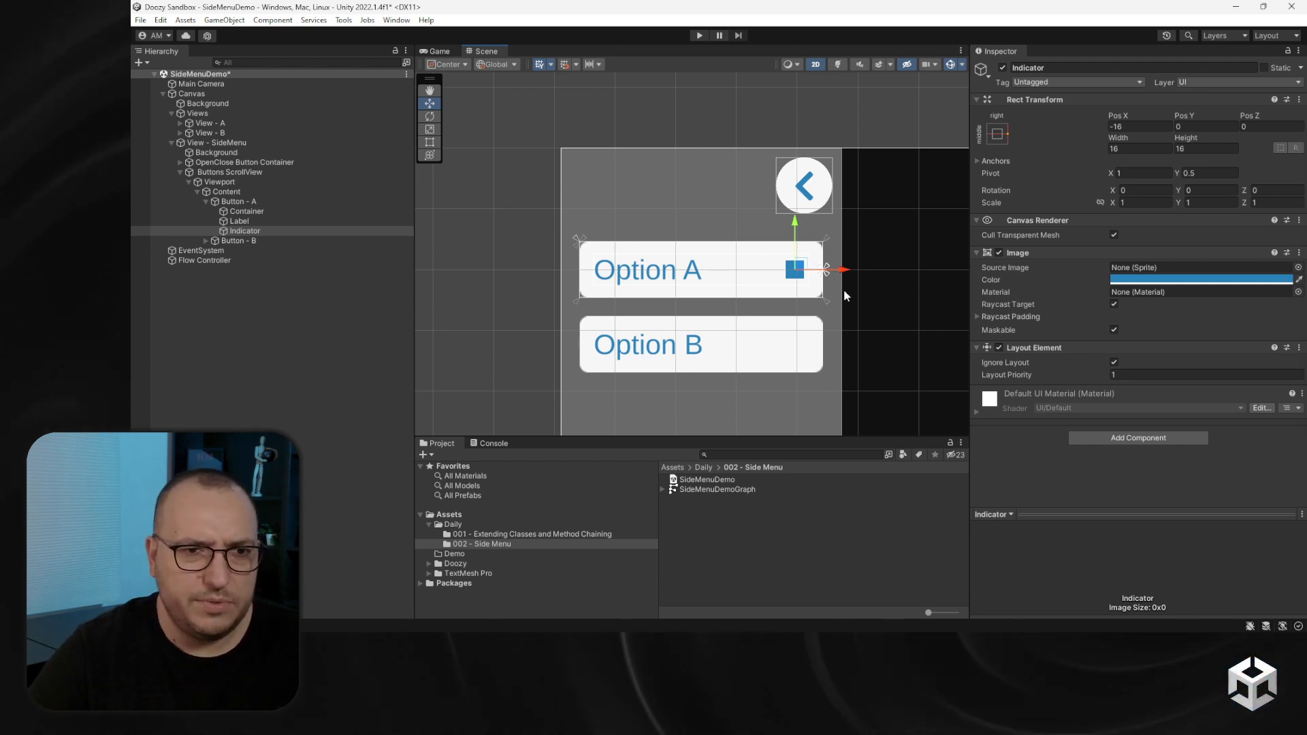
# Add a UIContainer component to the Indicator
pyautogui.click(1149, 438)
pyautogui.write('uicon')
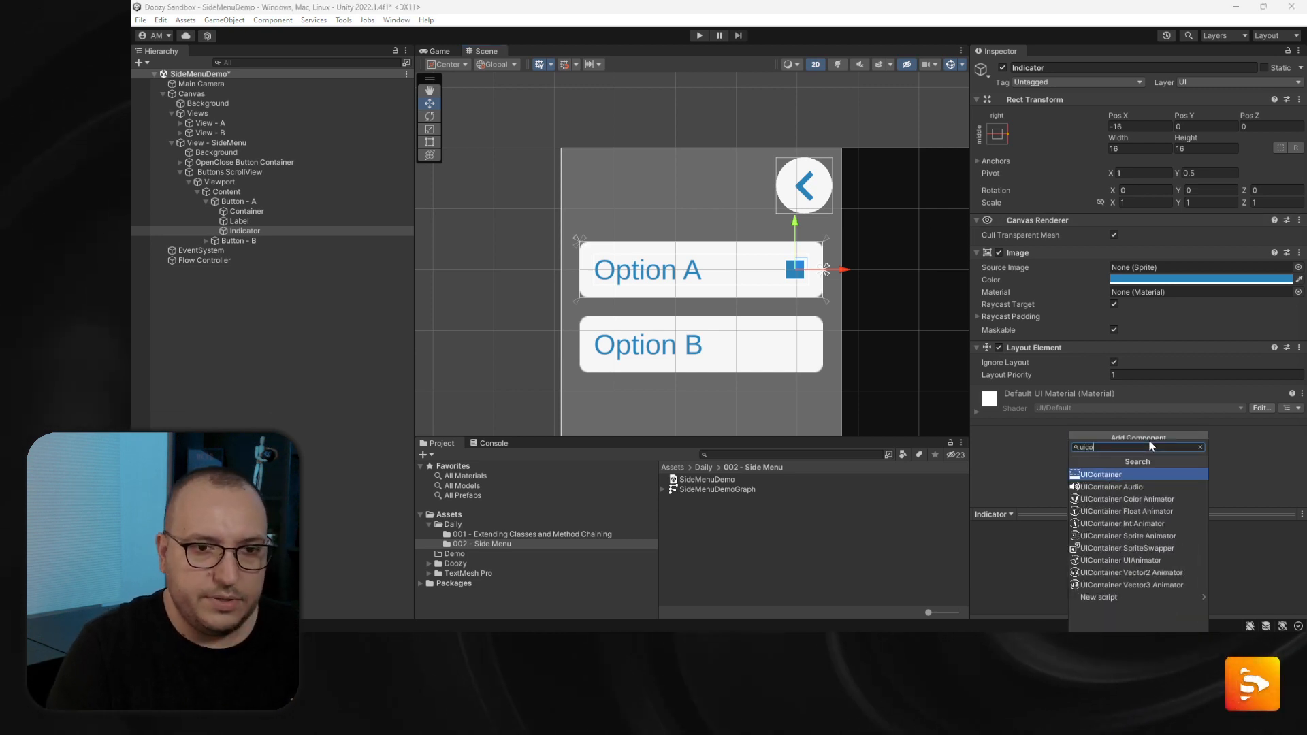
pyautogui.press('Return')
pyautogui.scroll(-5, 1170, 422)
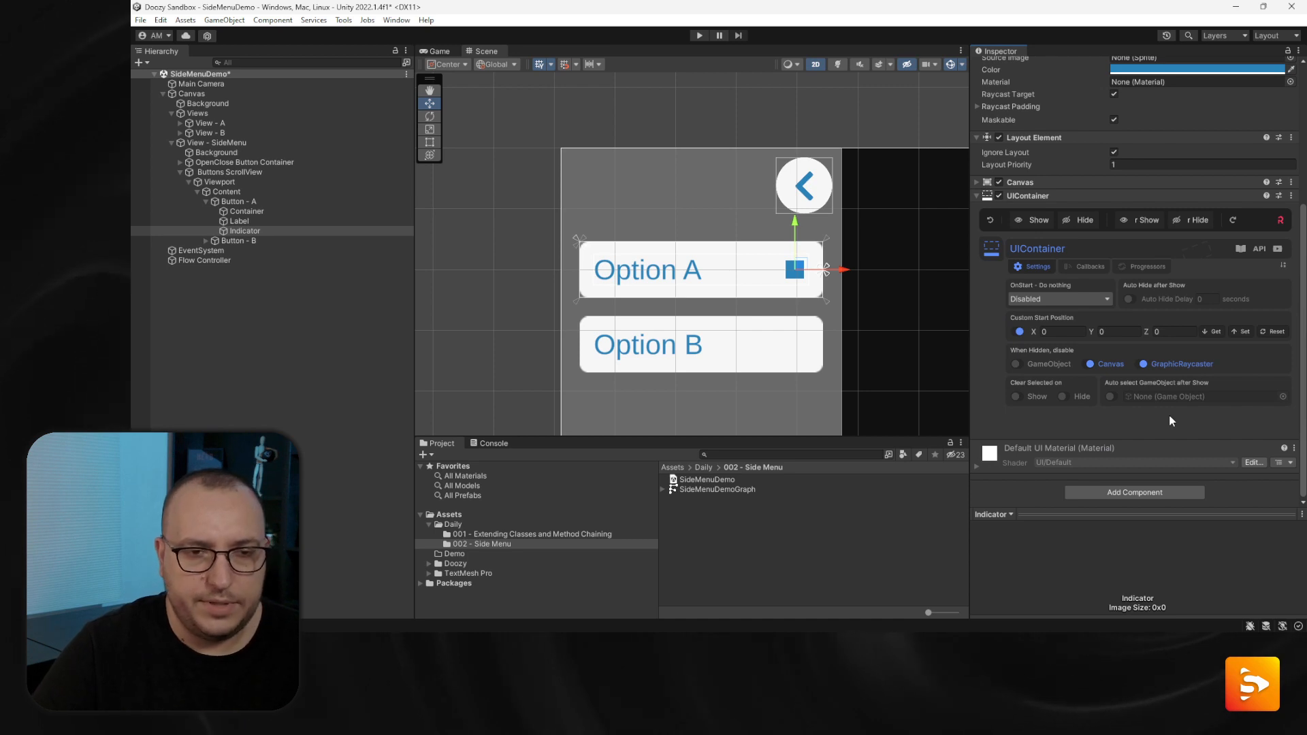
# Turn off disabling the Canvas and GraphicRaycaster when hidden in the UIContainer, and set its OnStart behaviour to Instant Hide
pyautogui.click(1120, 372)
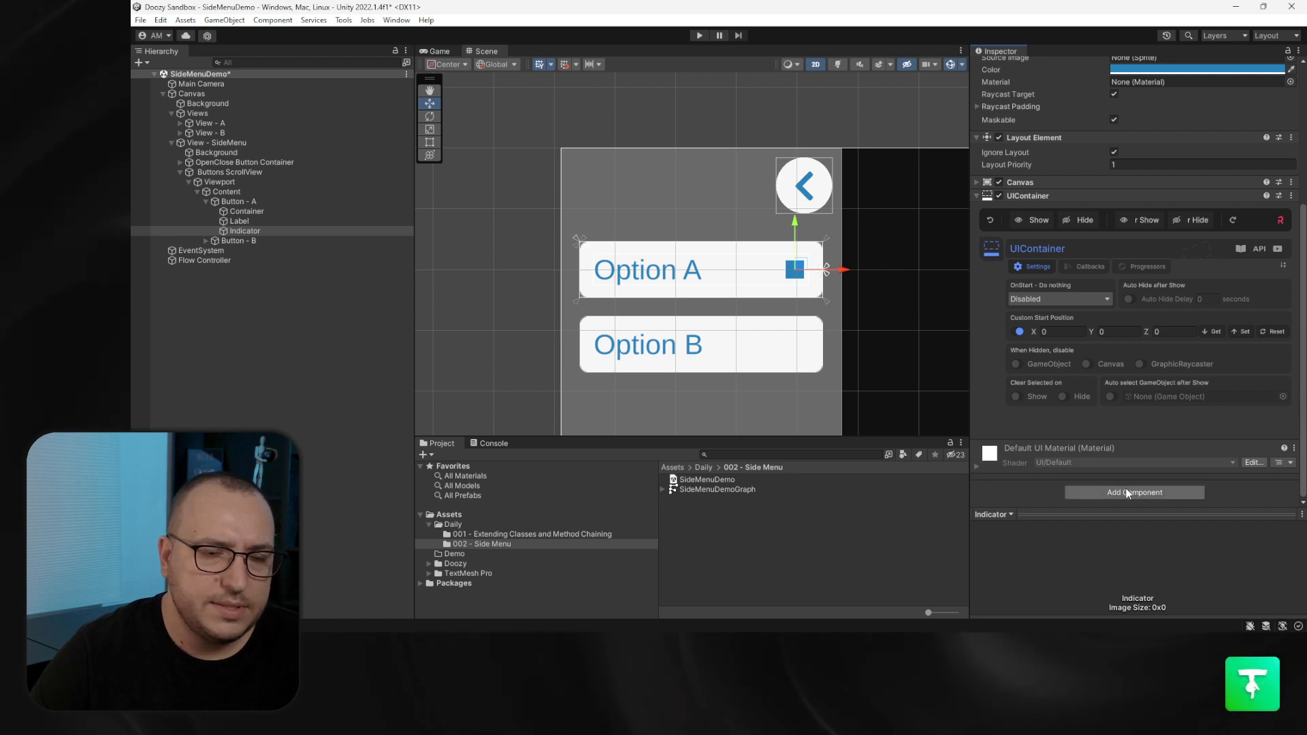
pyautogui.click(1065, 299)
pyautogui.click(1052, 328)
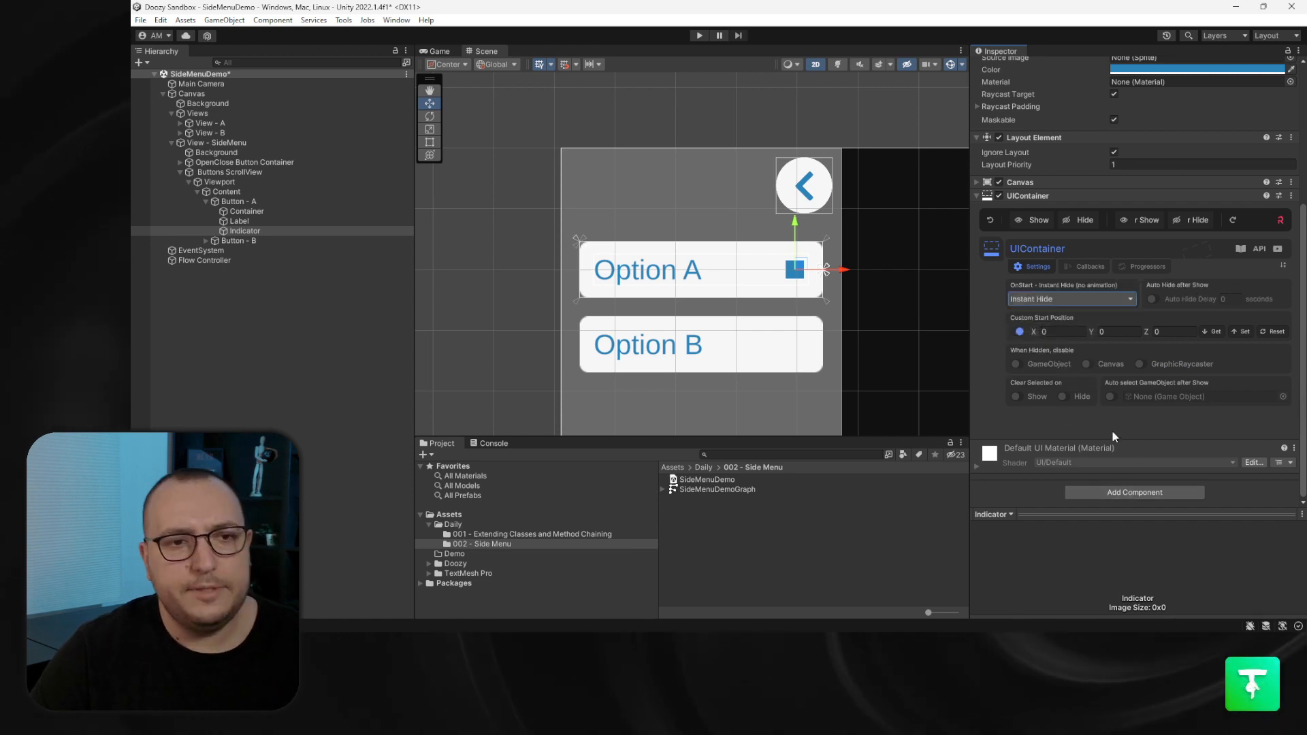
# Add a UIContainer UIAnimator component to the Indicator
pyautogui.click(1143, 498)
pyautogui.write('uico')
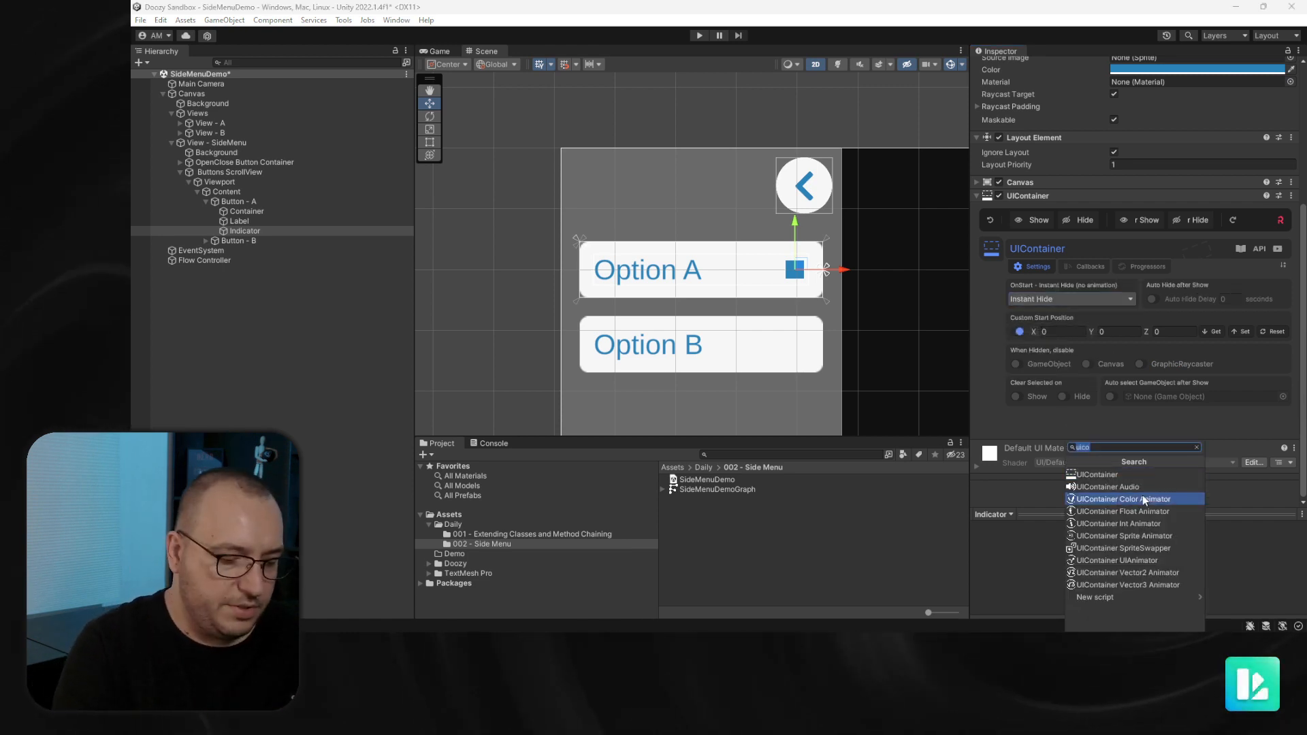
pyautogui.press('Down')
pyautogui.press('Down')
pyautogui.press('Down')
pyautogui.press('Down')
pyautogui.press('Down')
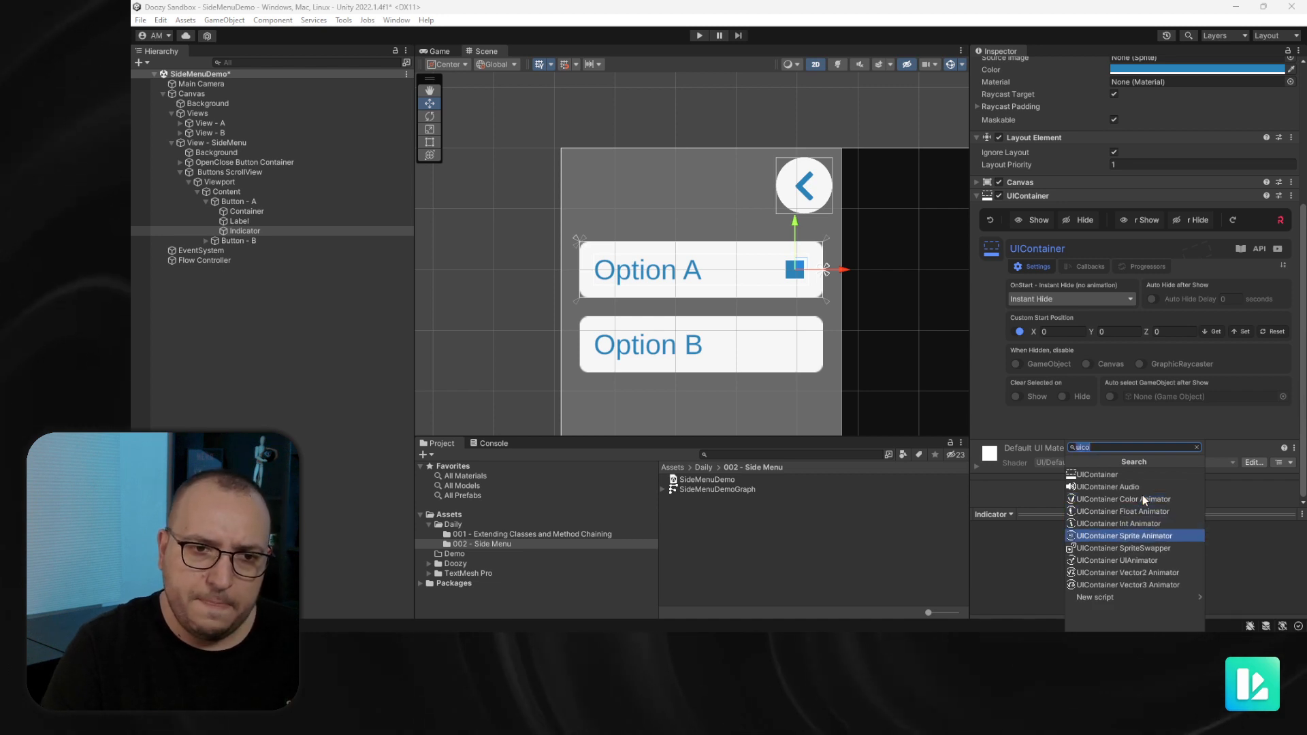
pyautogui.press('Return')
pyautogui.scroll(-4, 1137, 477)
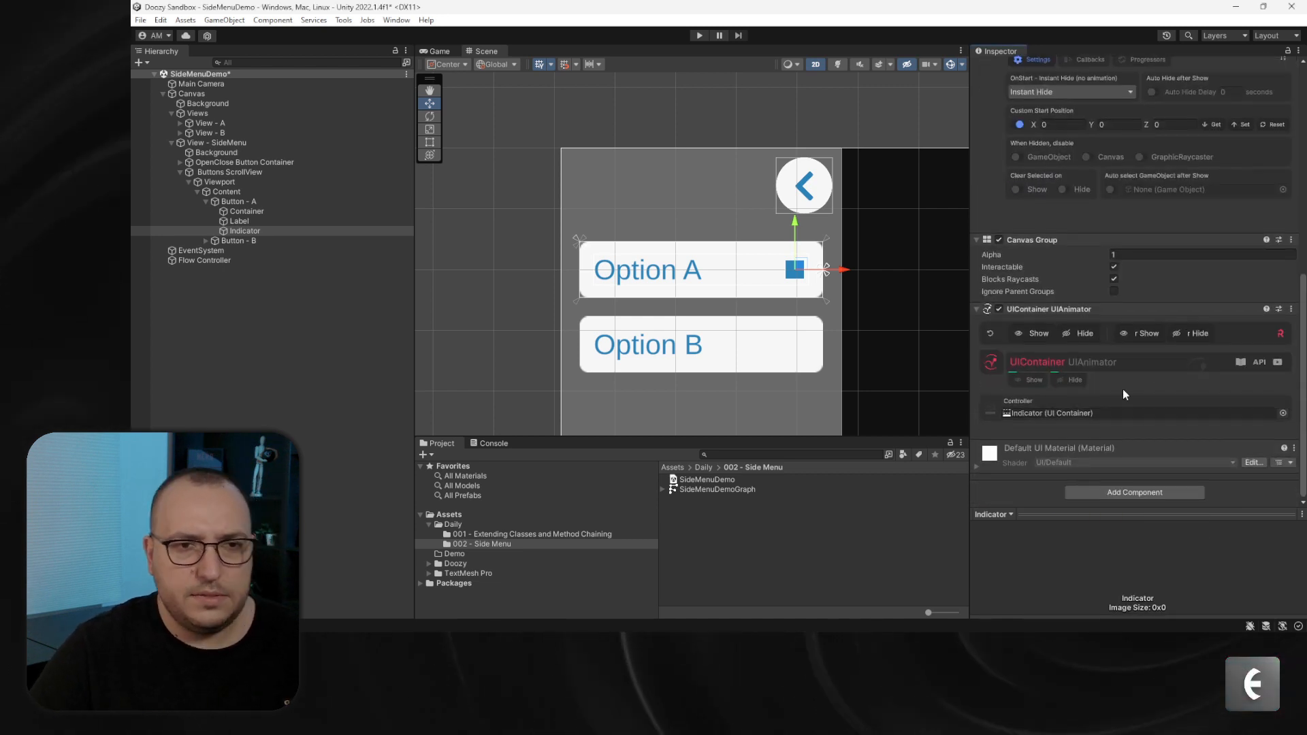
# Switch the Indicator's Show animation from Move to Scale, scaling from a custom value of X 0, Y 0
pyautogui.click(1030, 380)
pyautogui.click(1033, 414)
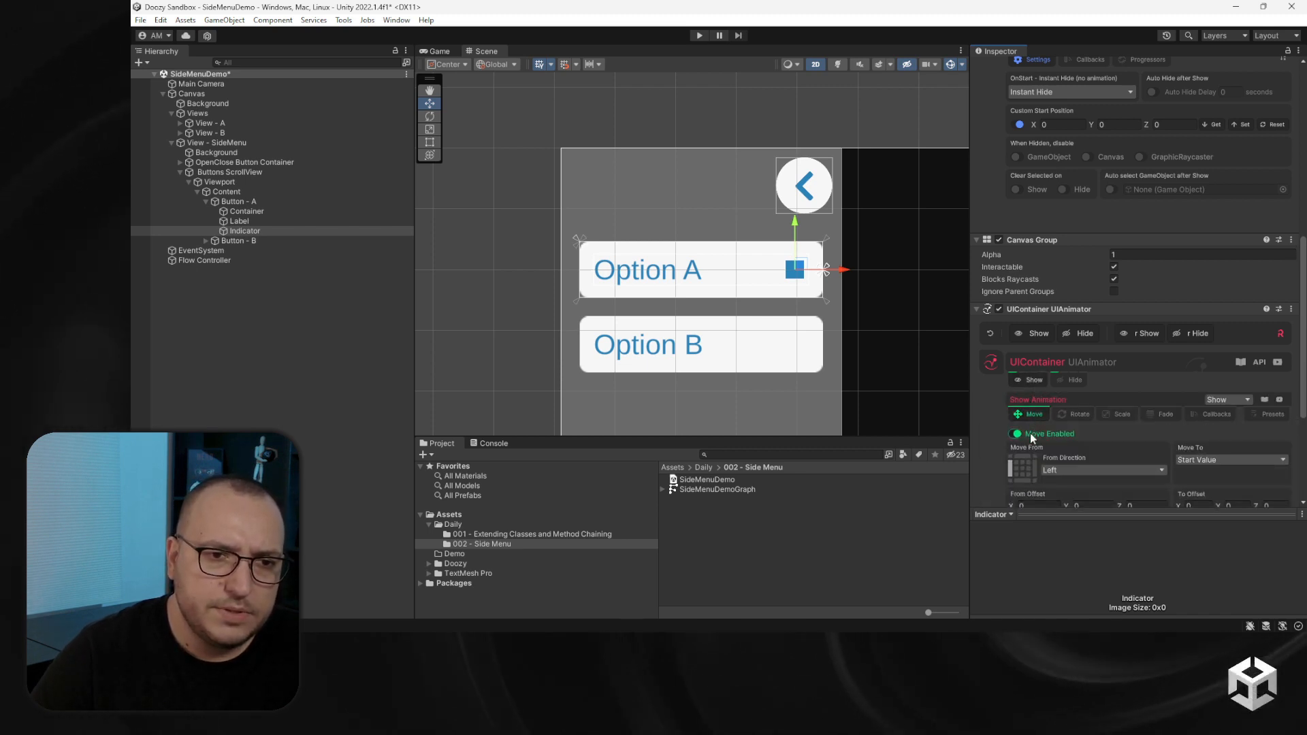
pyautogui.click(1119, 414)
pyautogui.scroll(-2, 1106, 429)
pyautogui.click(1040, 394)
pyautogui.click(1053, 434)
pyautogui.click(1034, 423)
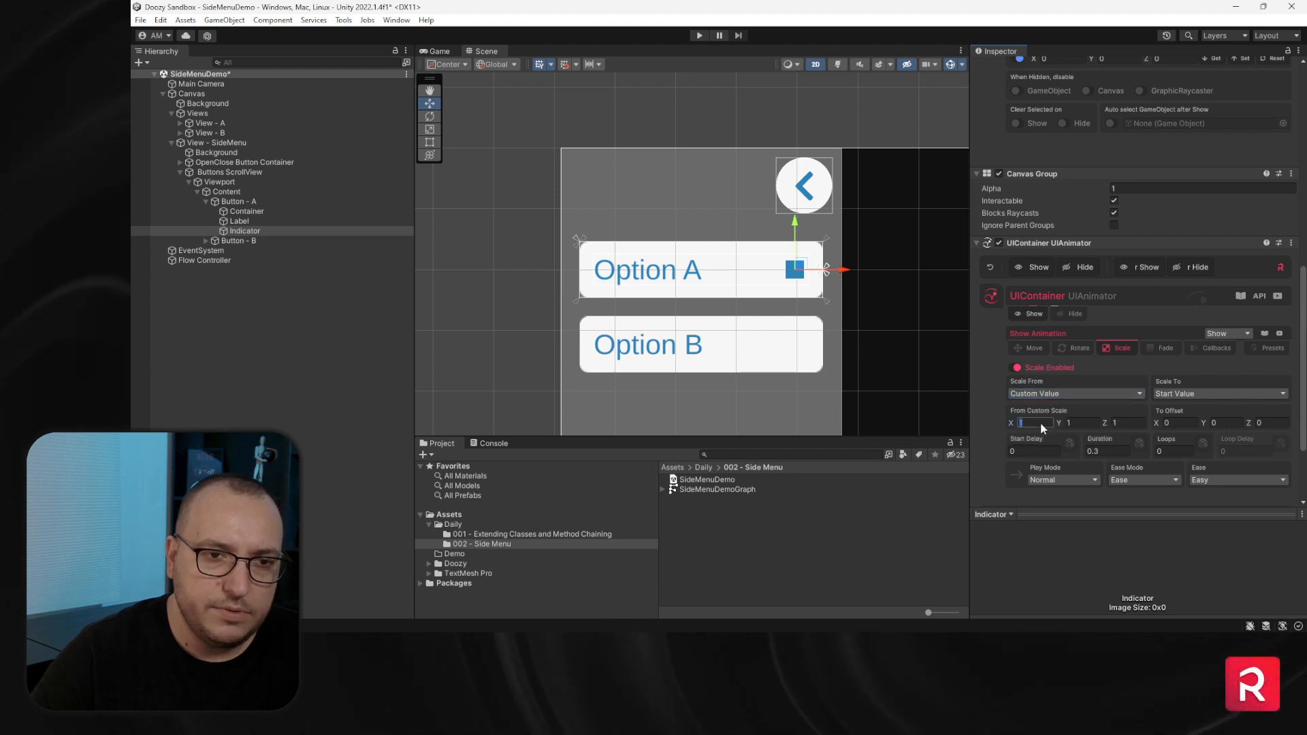
pyautogui.write('0')
pyautogui.click(1081, 422)
pyautogui.write('0')
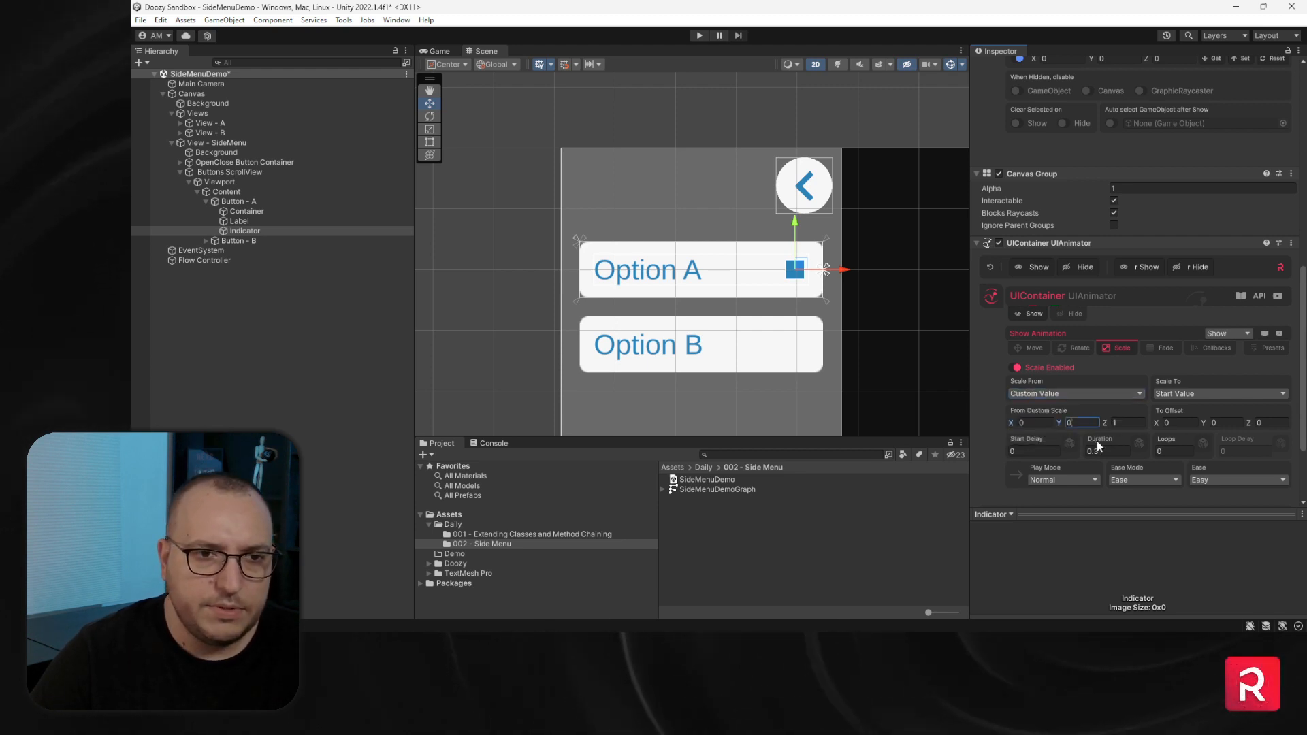
# Switch the Indicator's Hide animation from Move to Scale, scaling to a custom value of X 0, Y 0
pyautogui.click(1070, 314)
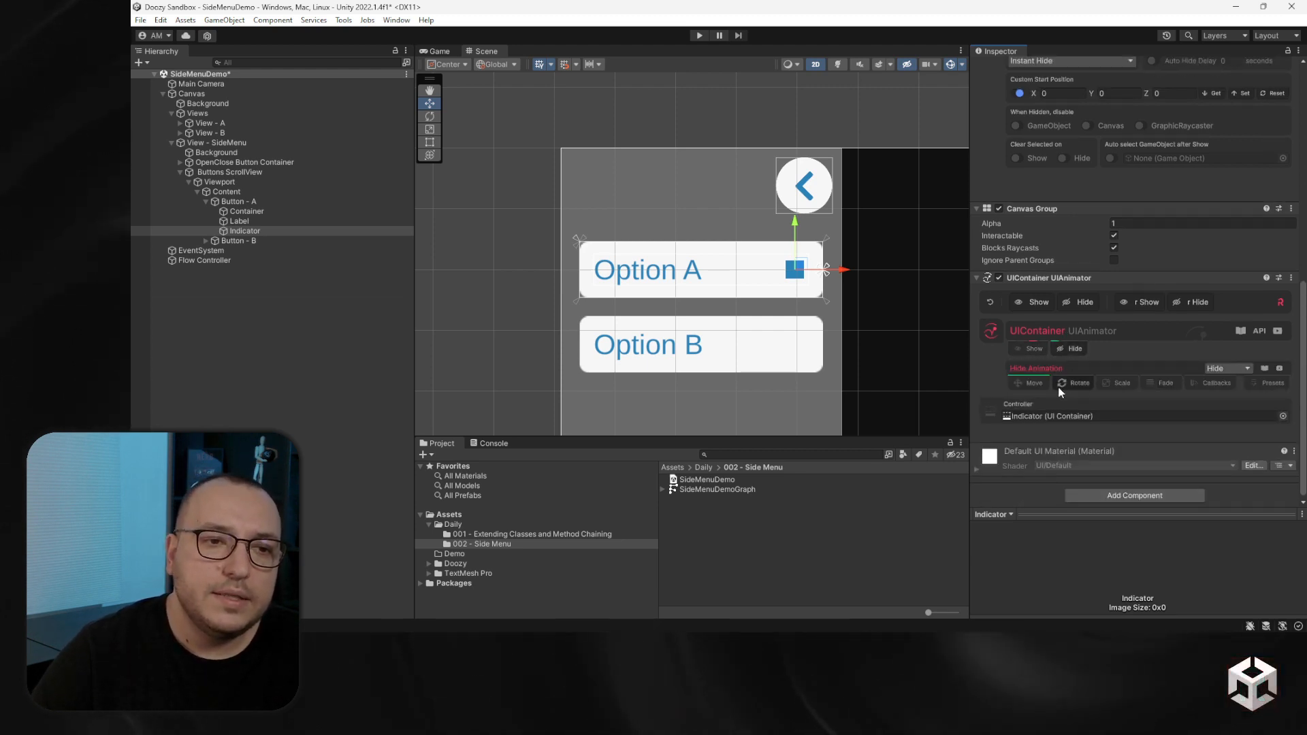
pyautogui.click(1021, 384)
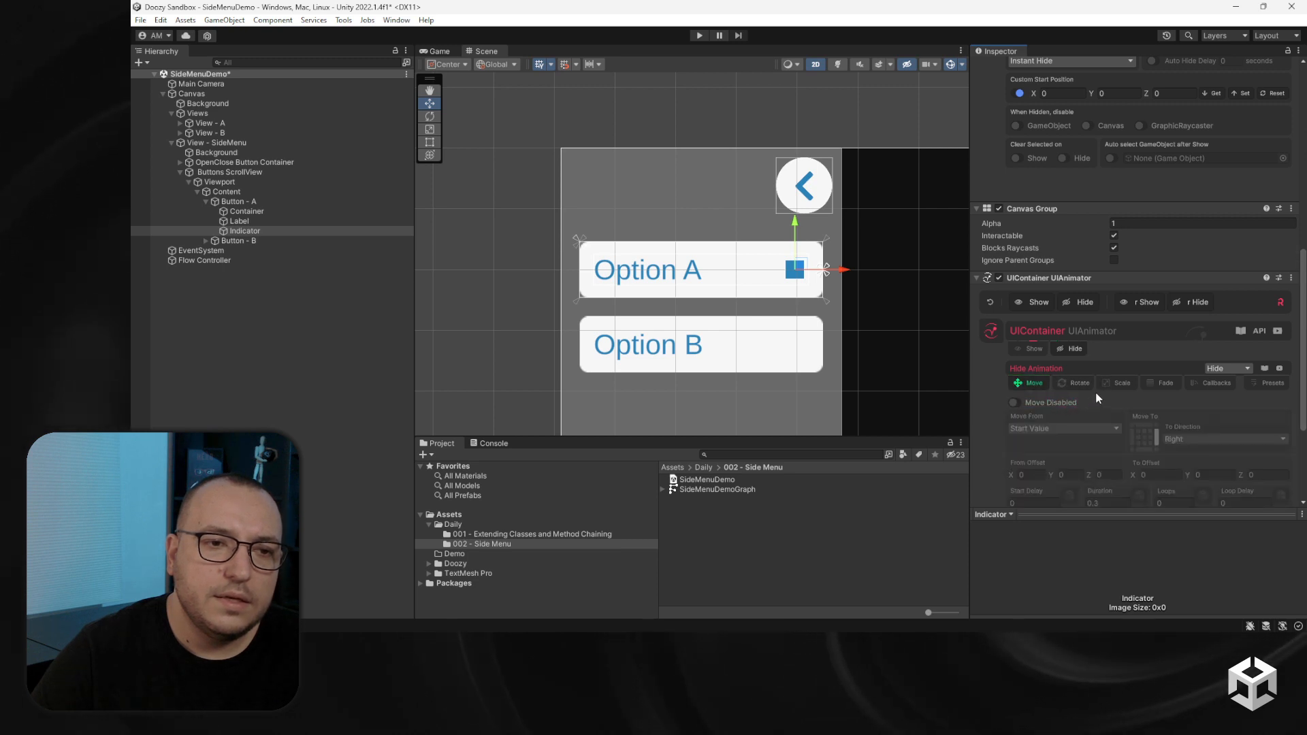
pyautogui.click(1119, 384)
pyautogui.click(1052, 403)
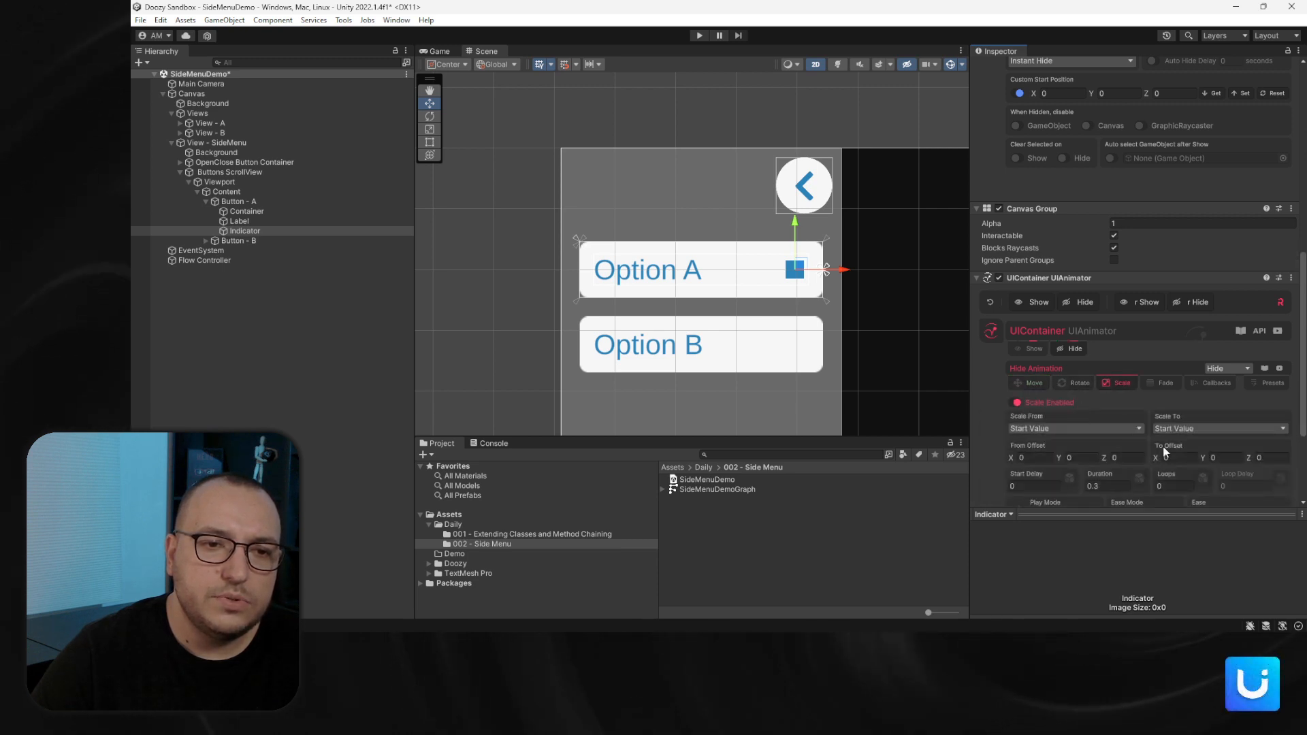
pyautogui.click(1174, 429)
pyautogui.click(1197, 469)
pyautogui.click(1178, 458)
pyautogui.click(1228, 459)
pyautogui.write('0')
pyautogui.scroll(-4, 1184, 429)
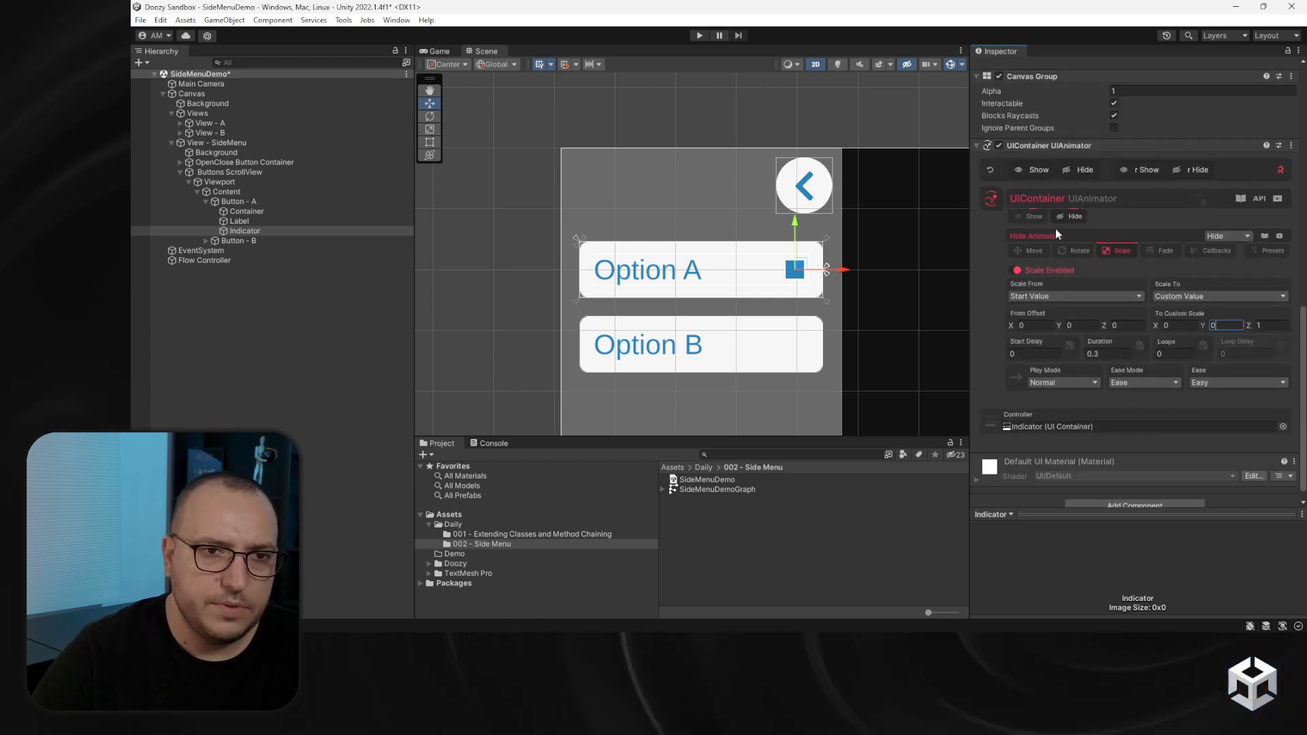
# Preview the Indicator's Hide and Show scale animations in the scene
pyautogui.click(1074, 174)
pyautogui.click(1048, 172)
pyautogui.click(1069, 173)
pyautogui.click(1040, 170)
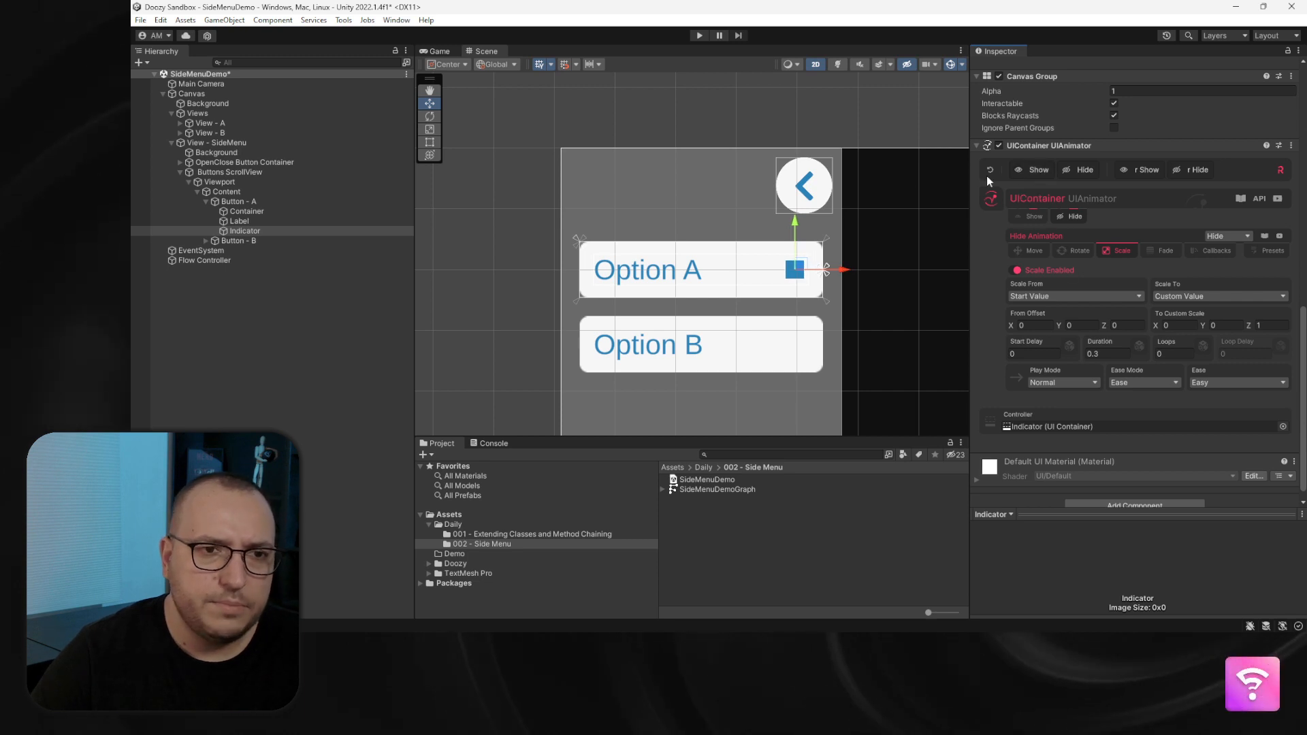
pyautogui.scroll(10, 1096, 244)
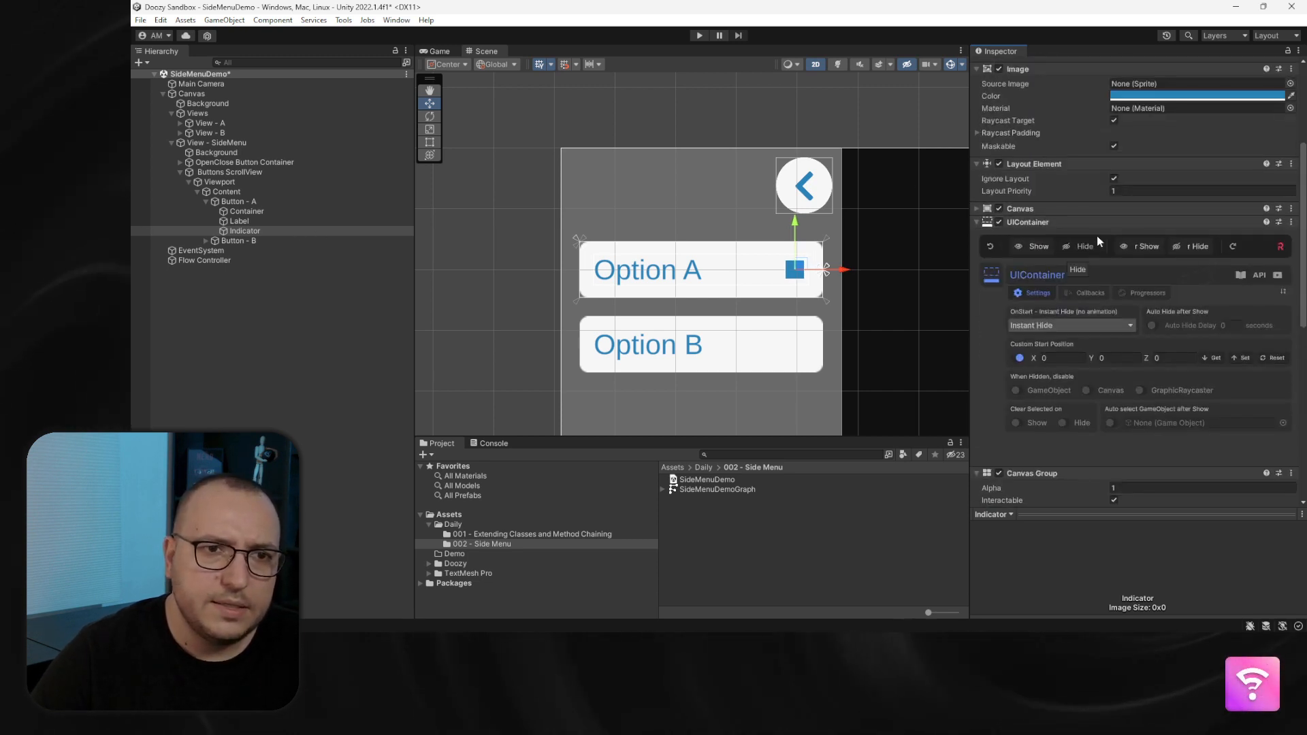
pyautogui.scroll(-10, 1089, 153)
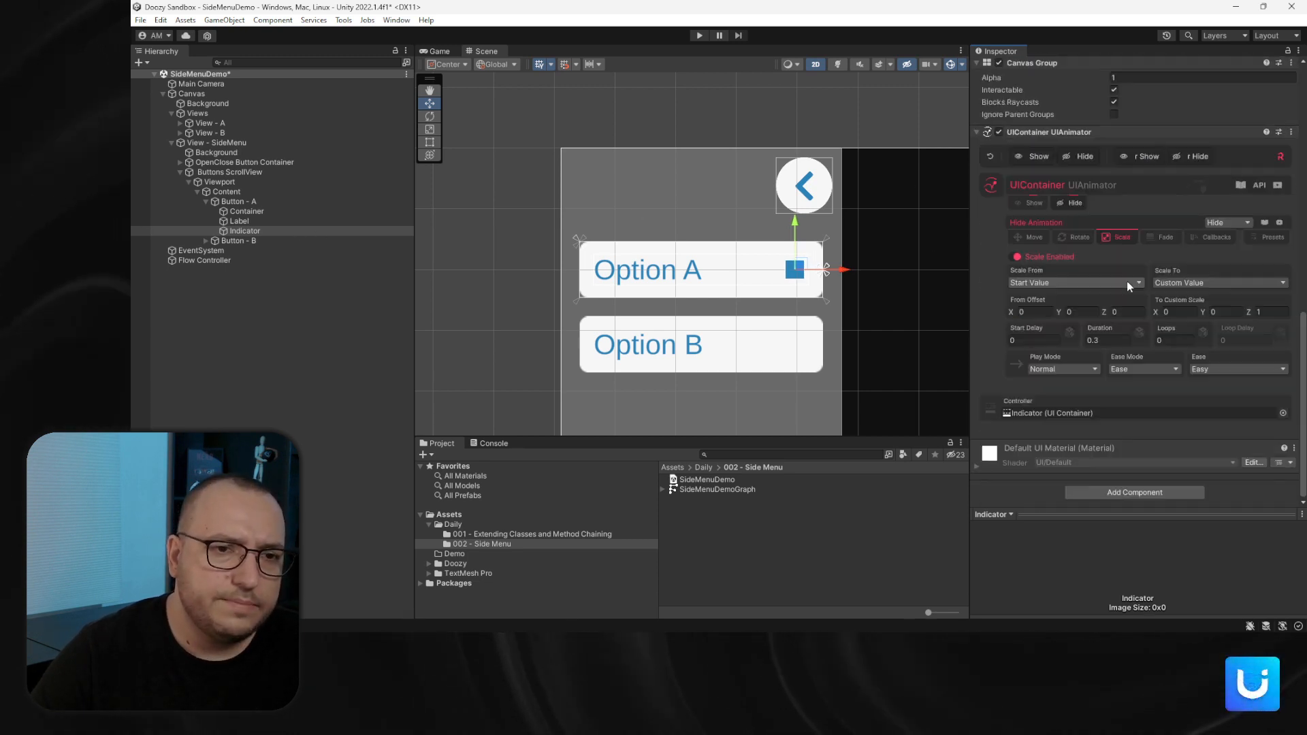
# Collapse the Indicator's component sections from Canvas Renderer through UIContainer UIAnimator
pyautogui.click(1043, 132)
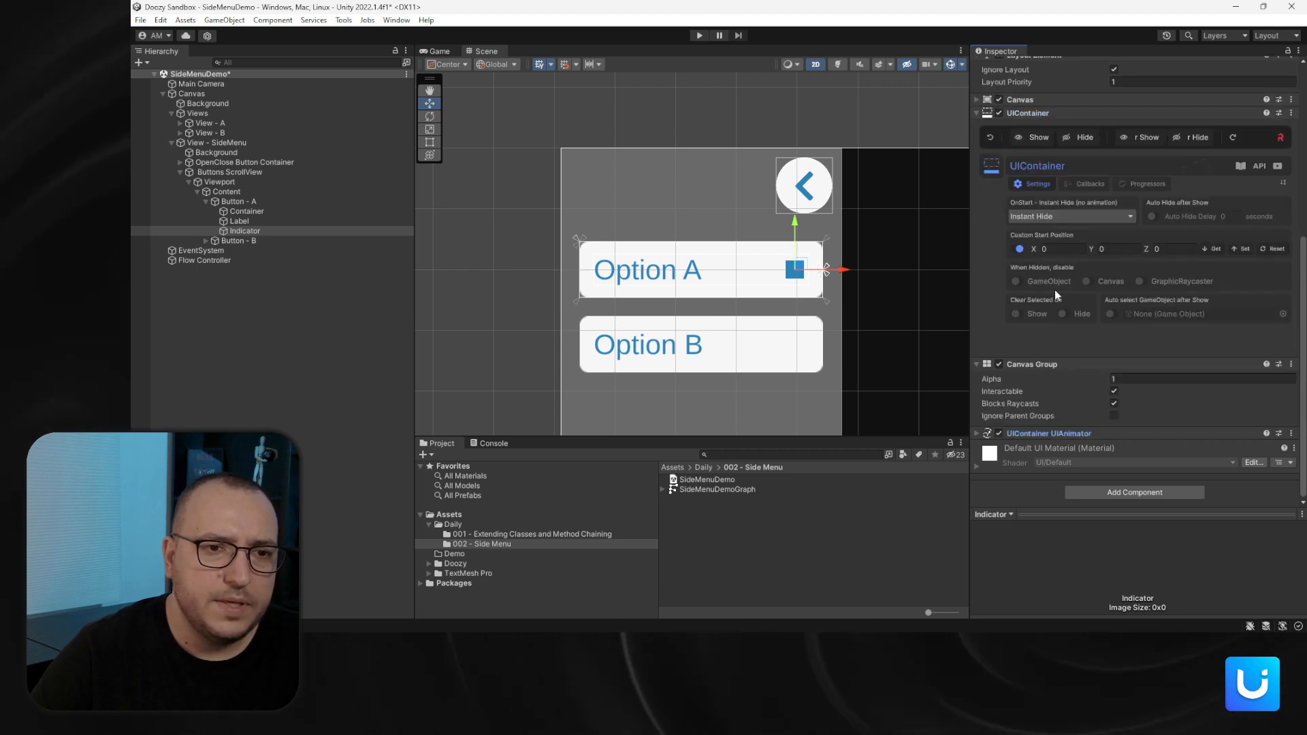
pyautogui.click(1043, 365)
pyautogui.click(1023, 171)
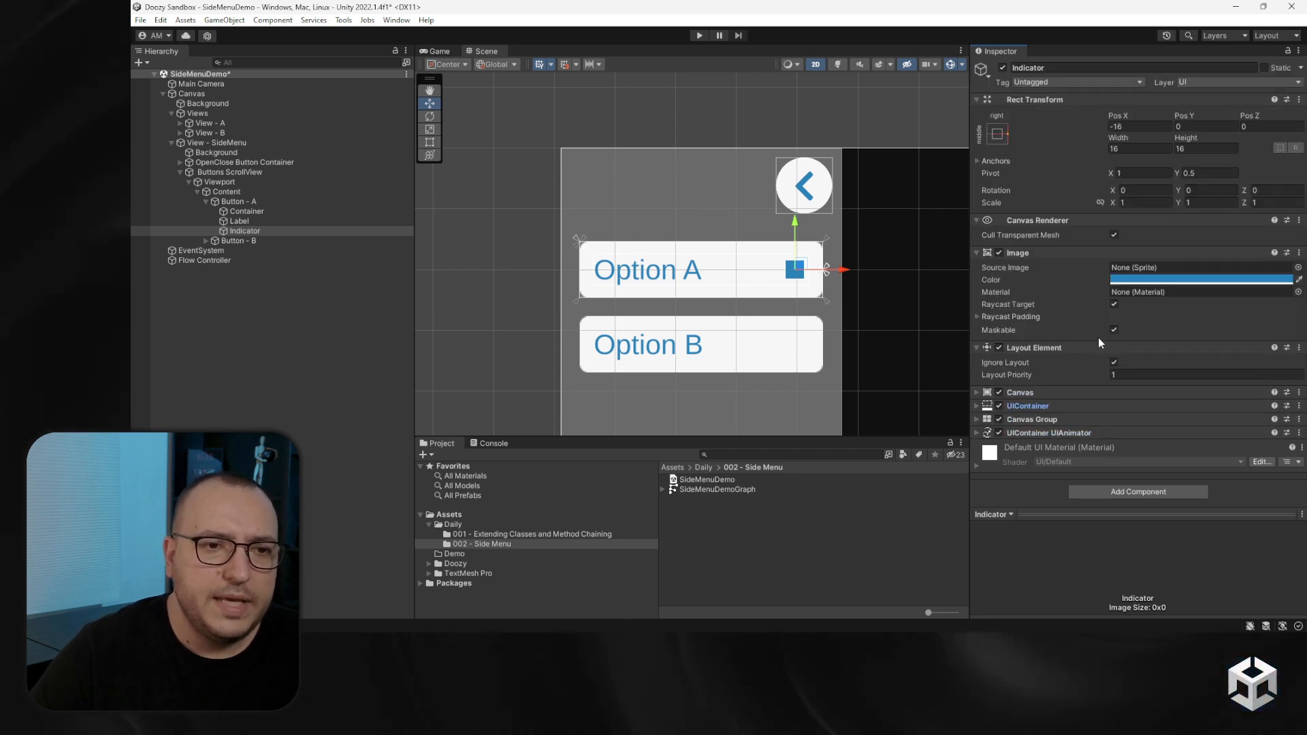
pyautogui.click(1025, 252)
pyautogui.click(1024, 220)
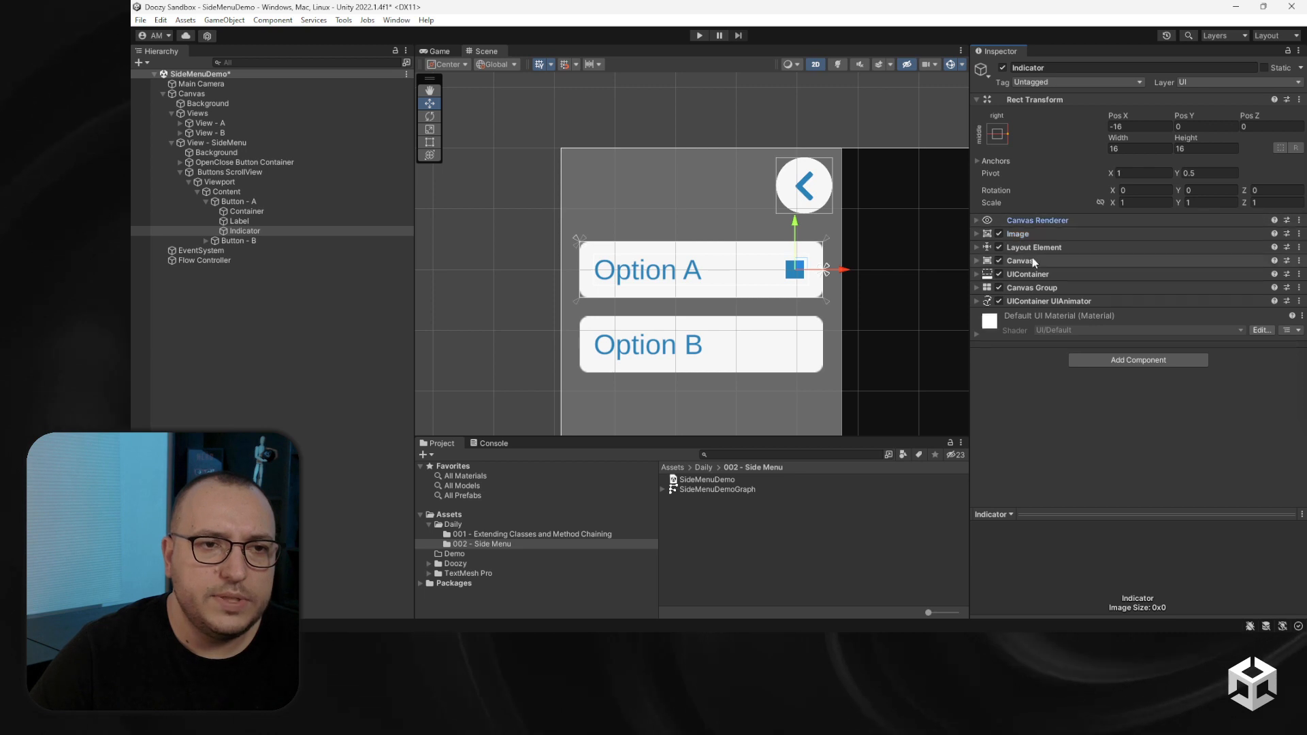
# Add a UIView Listener component to the Indicator and set it to category Demo, name A
pyautogui.click(1109, 360)
pyautogui.write('uivi')
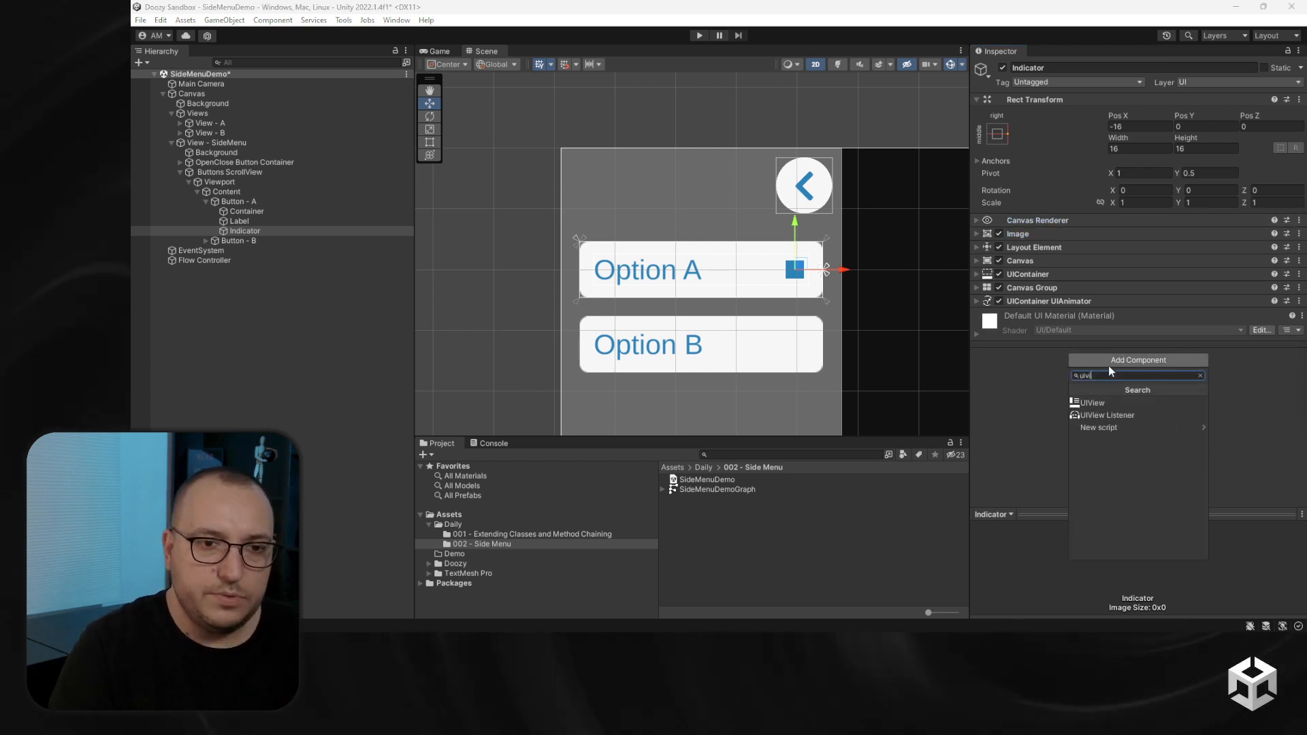
pyautogui.press('Down')
pyautogui.press('Return')
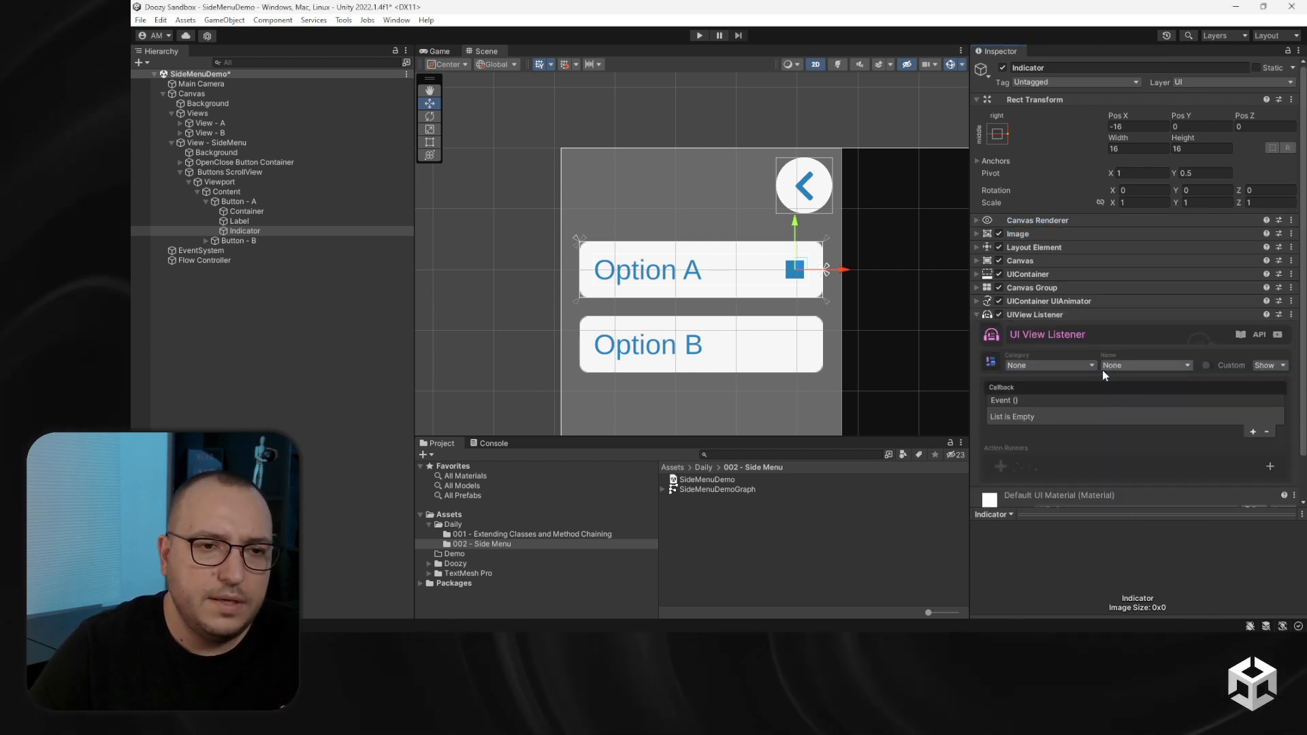
pyautogui.click(1089, 367)
pyautogui.click(1060, 380)
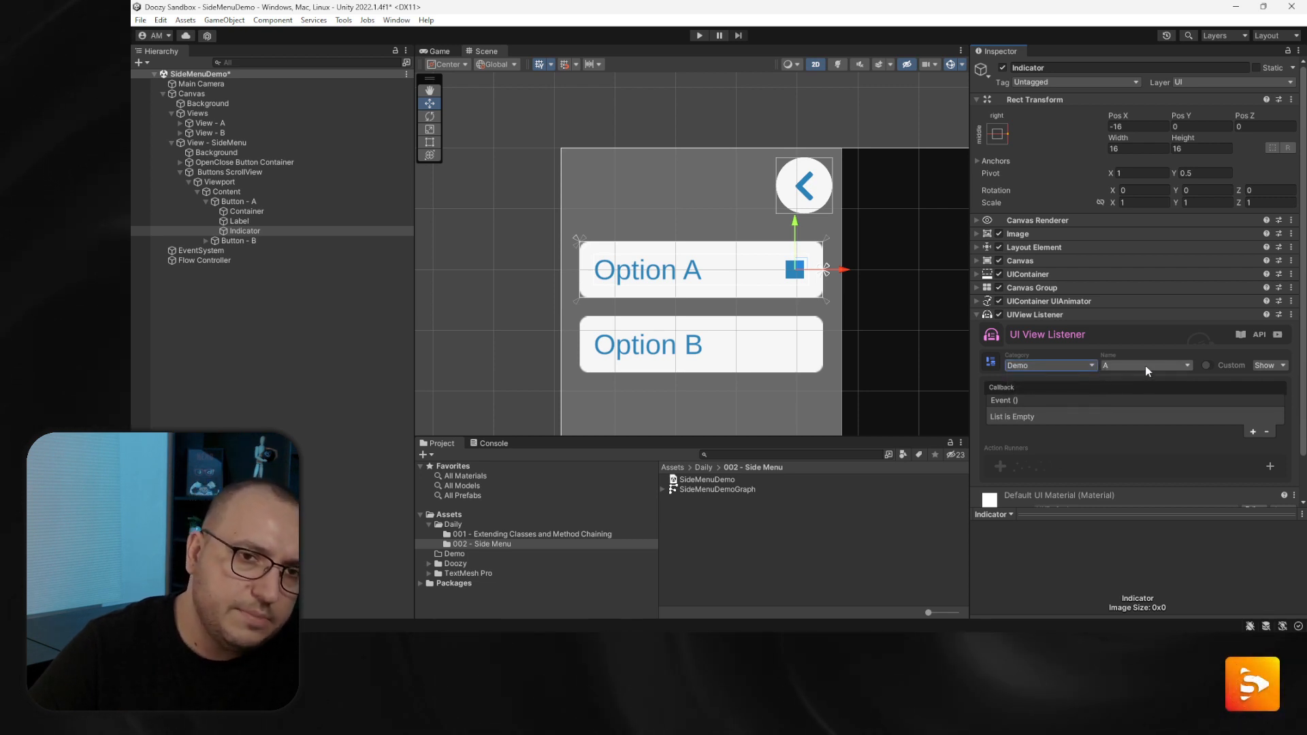
# Add a Runtime Only callback to the Indicator's UIView Listener that calls UIContainer.Show on the Indicator
pyautogui.click(1252, 431)
pyautogui.moveTo(247, 235); pyautogui.dragTo(1033, 430)
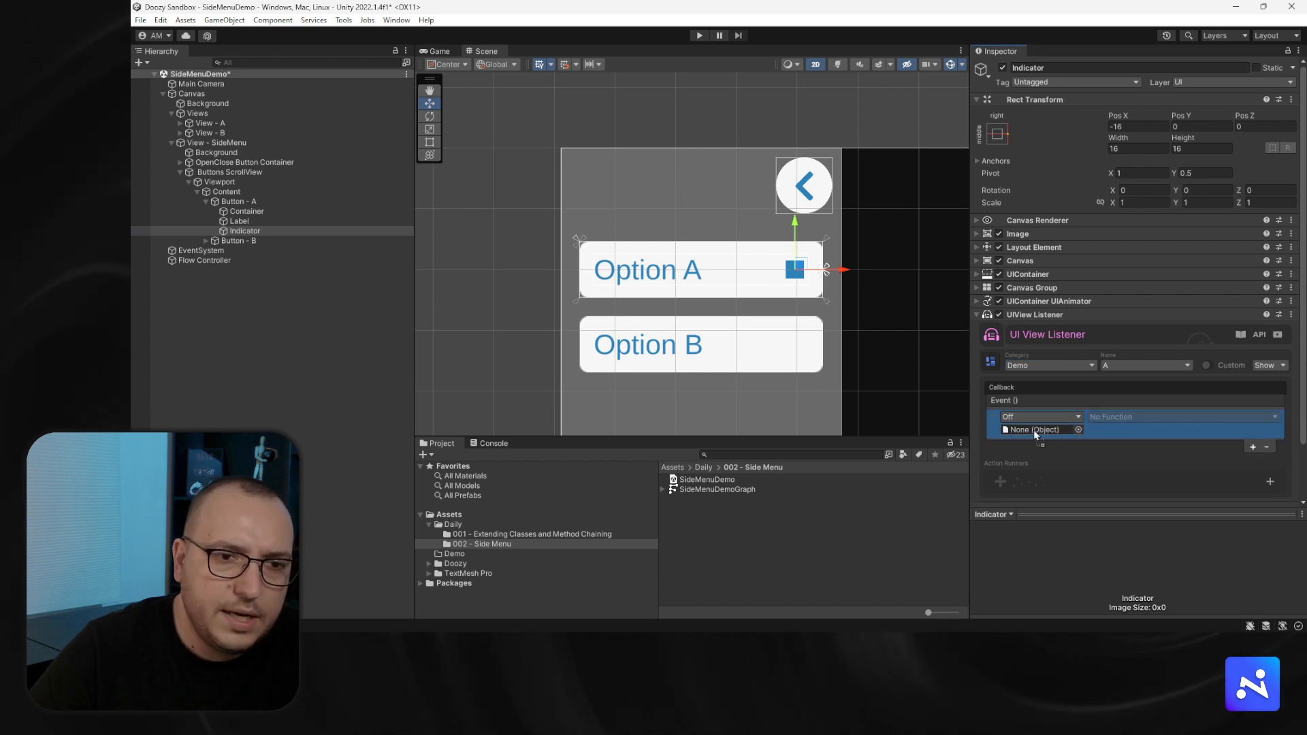
pyautogui.click(1112, 417)
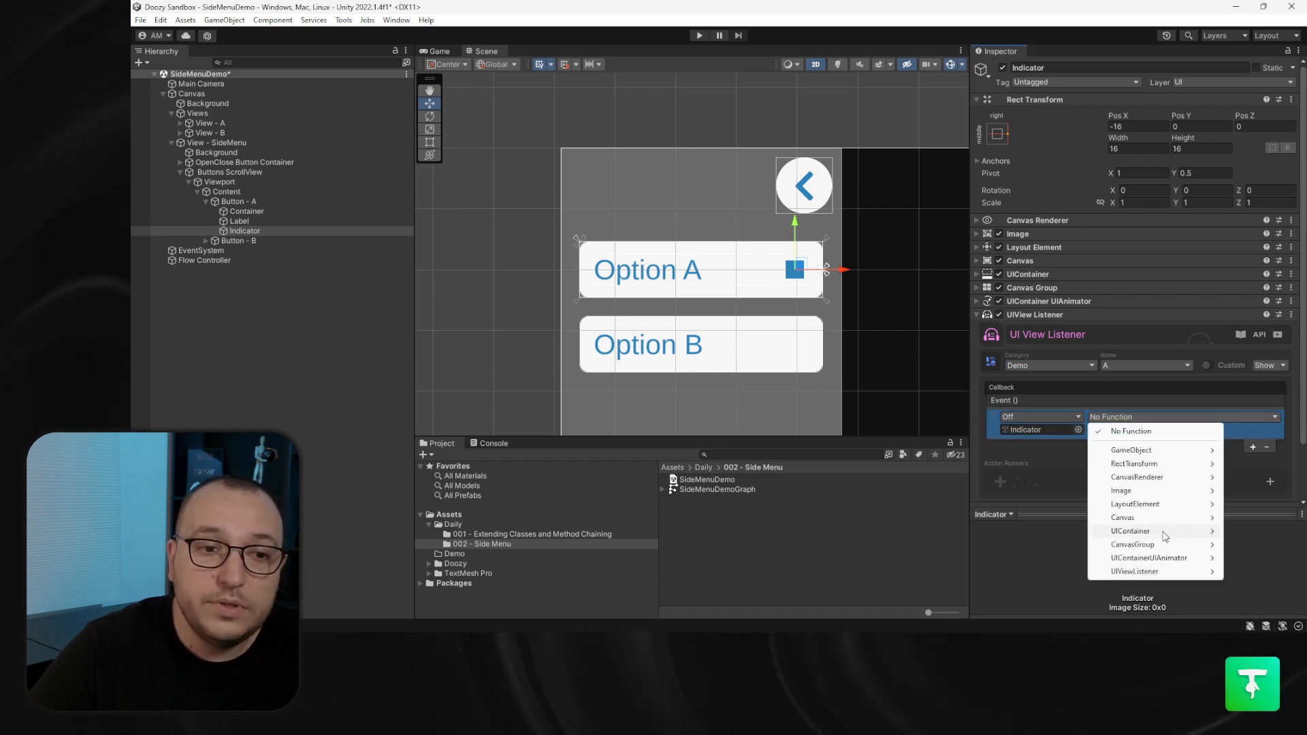
pyautogui.moveTo(1165, 537)
pyautogui.click(949, 477)
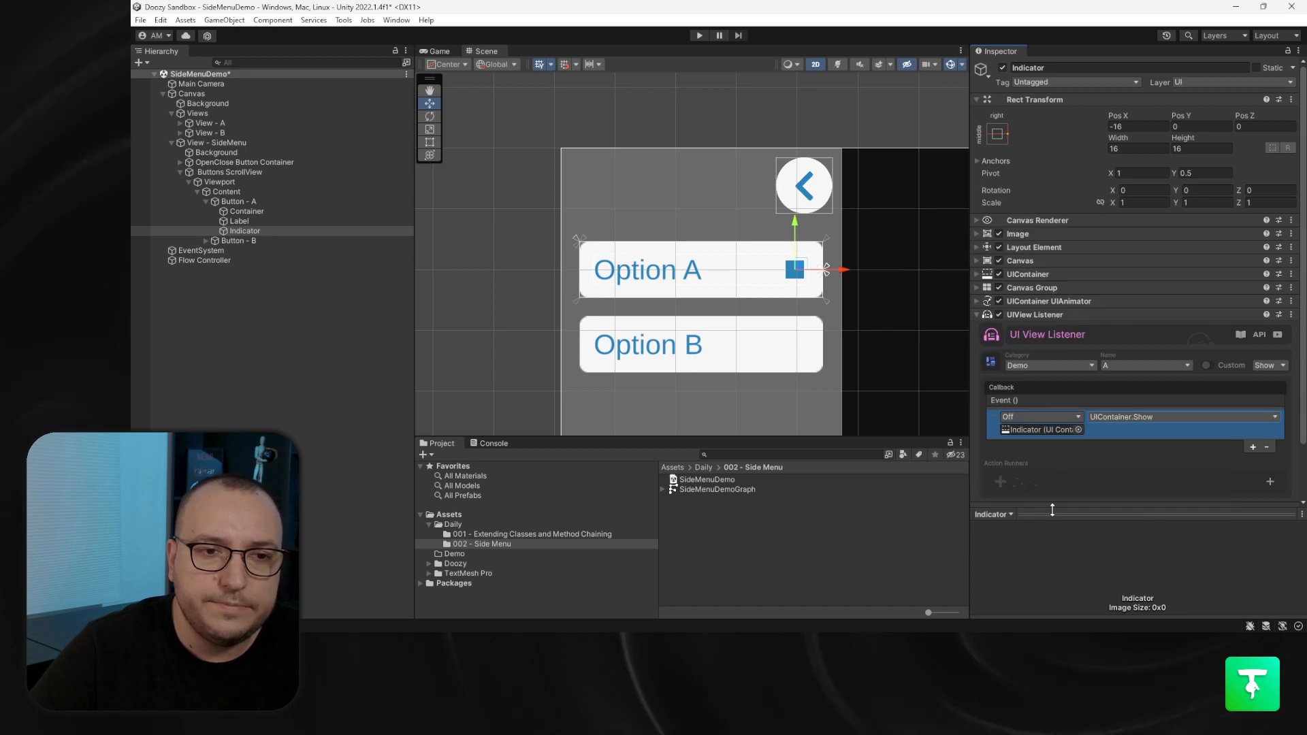
pyautogui.click(1061, 419)
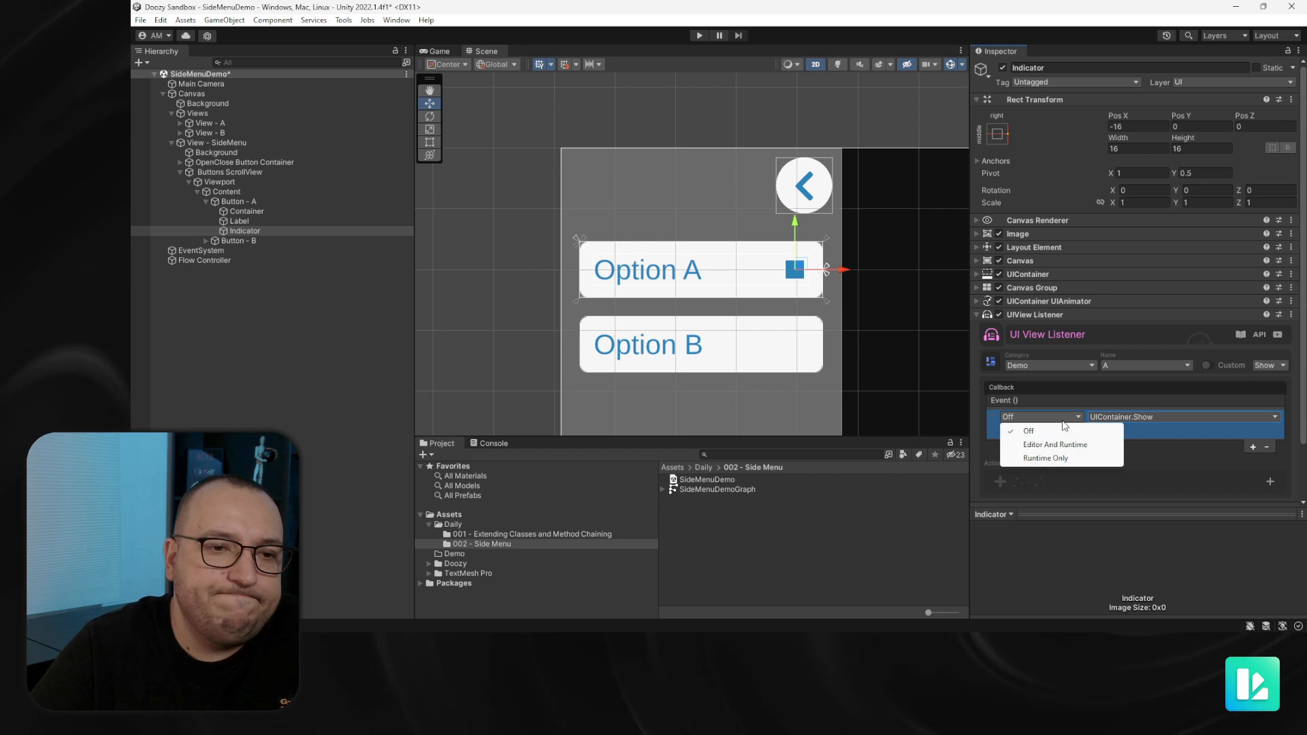
pyautogui.click(1065, 458)
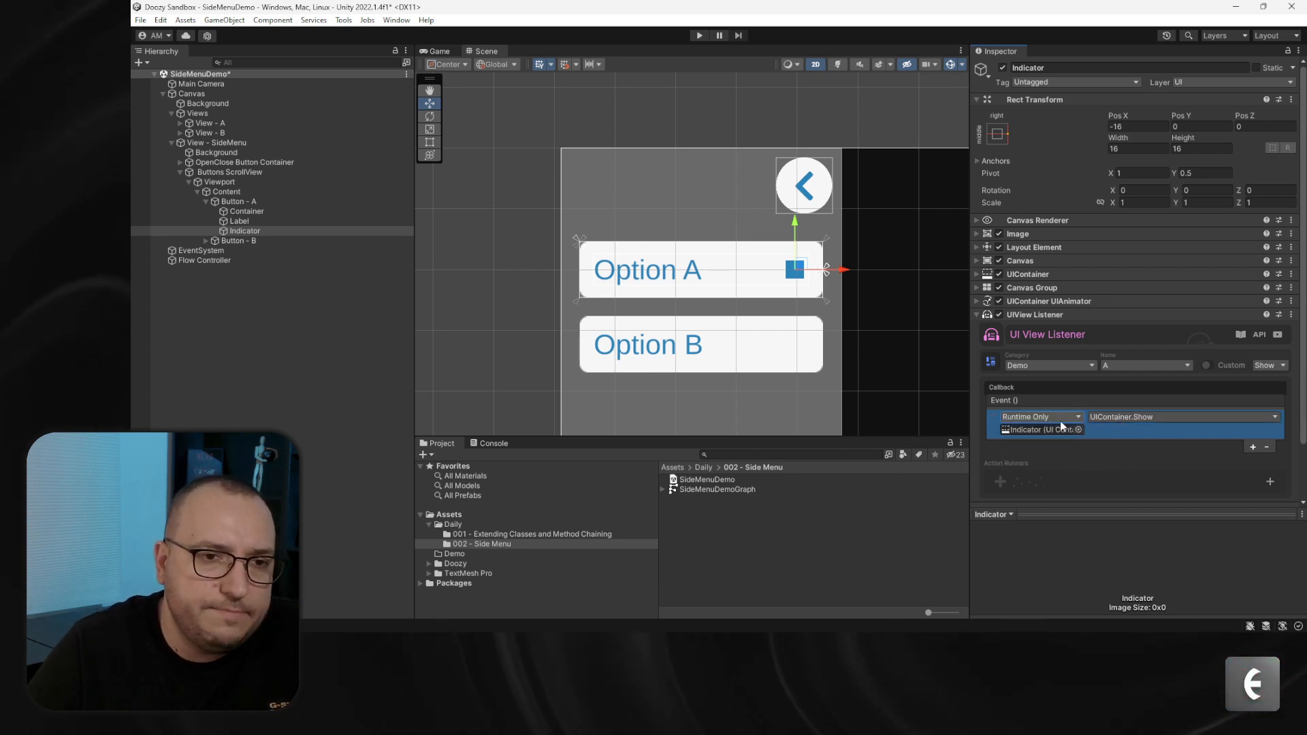
# Add a second UIView Listener to the Indicator and set it to category Demo, name B, with the Hide trigger
pyautogui.scroll(-2, 1089, 443)
pyautogui.click(1130, 491)
pyautogui.click(1103, 484)
pyautogui.scroll(-3, 1127, 443)
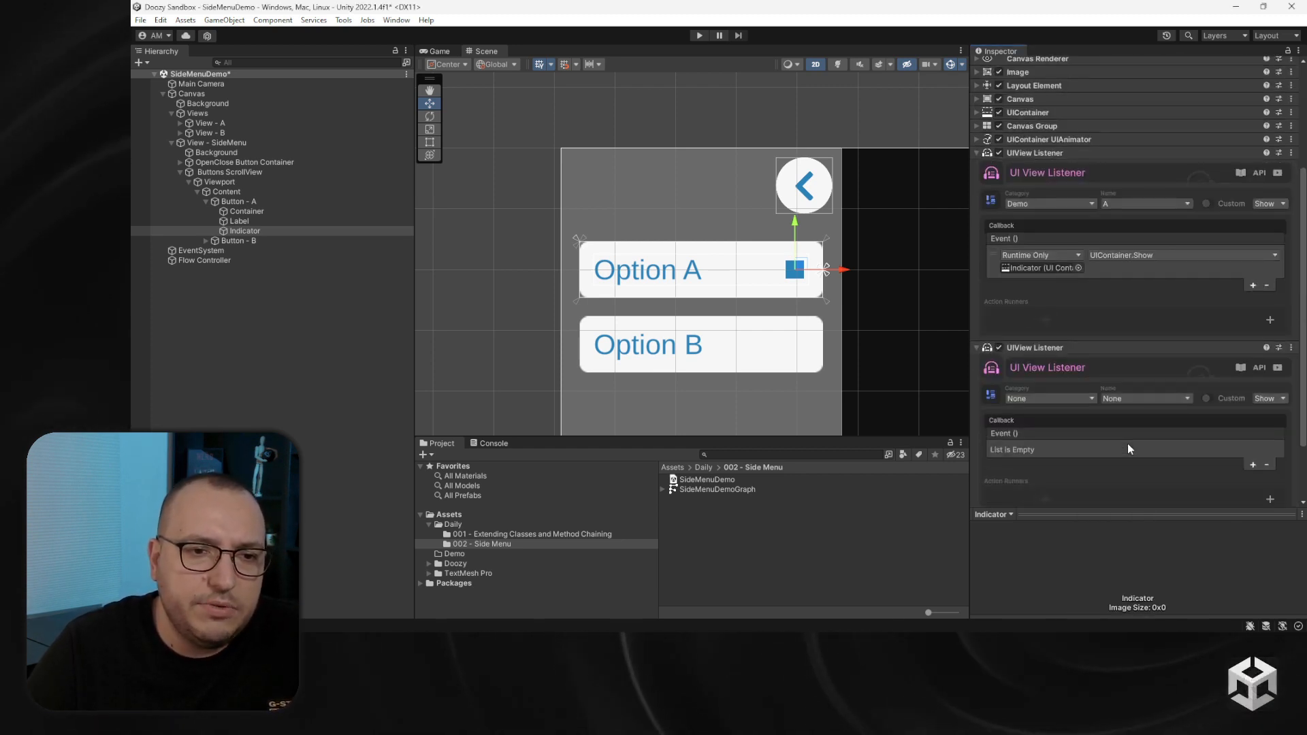
pyautogui.click(1033, 413)
pyautogui.click(1103, 399)
pyautogui.click(1126, 427)
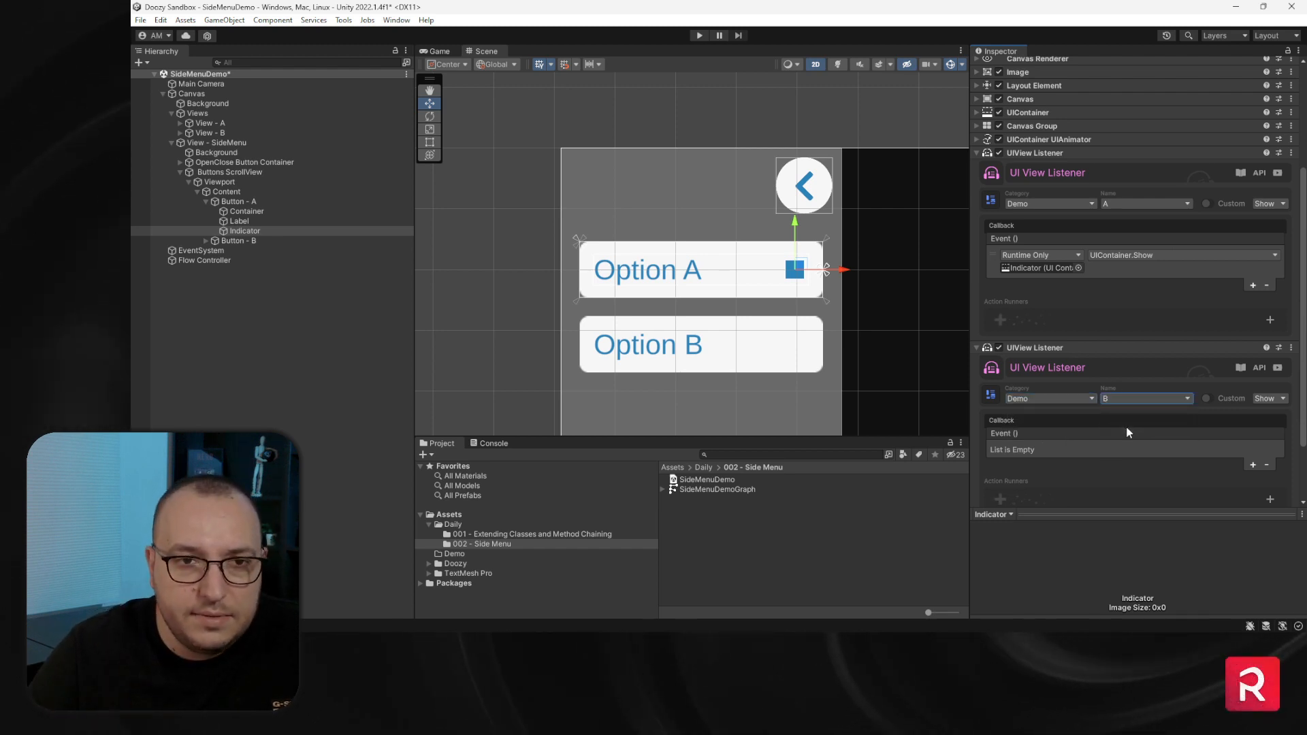
pyautogui.click(1263, 425)
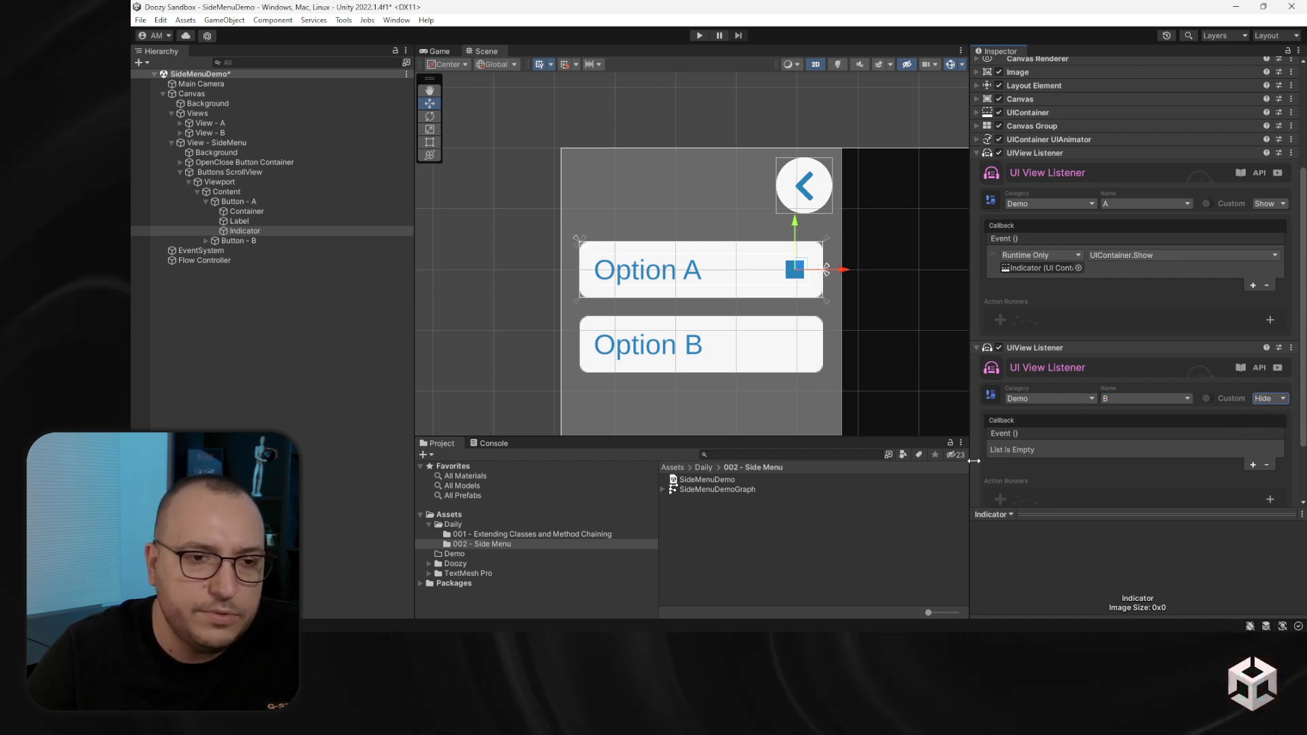
# Add a Runtime Only callback to the second UIView Listener that calls UIContainer.Hide on the Indicator
pyautogui.click(1253, 465)
pyautogui.moveTo(1019, 156); pyautogui.dragTo(1036, 463)
pyautogui.click(1181, 450)
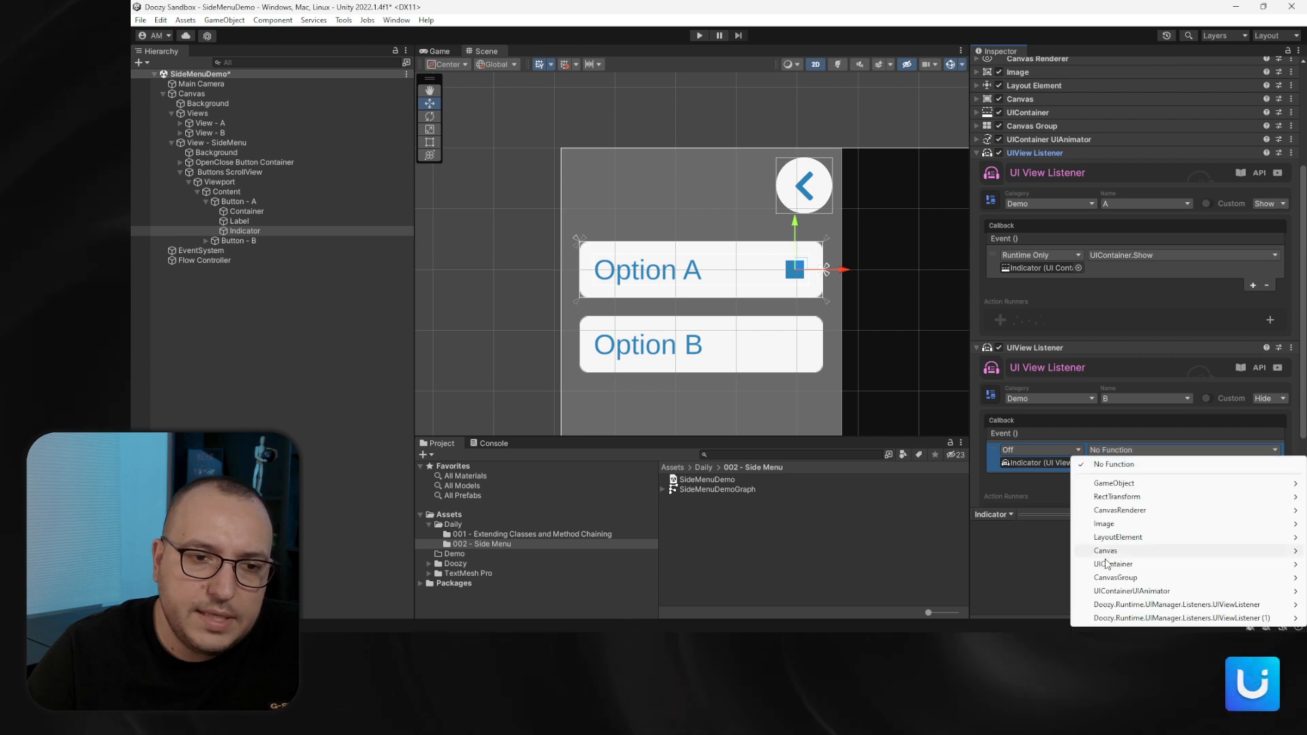
pyautogui.moveTo(1109, 565)
pyautogui.click(930, 348)
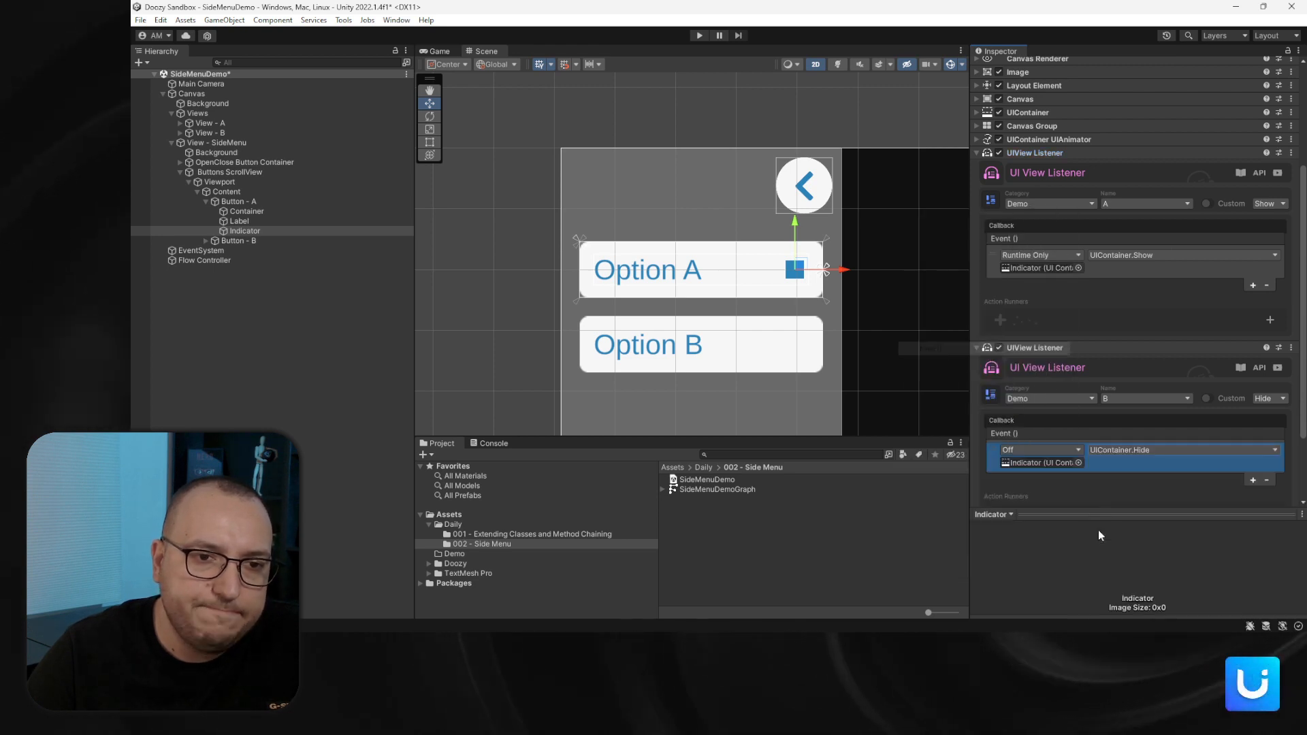
pyautogui.click(1038, 450)
pyautogui.click(1038, 490)
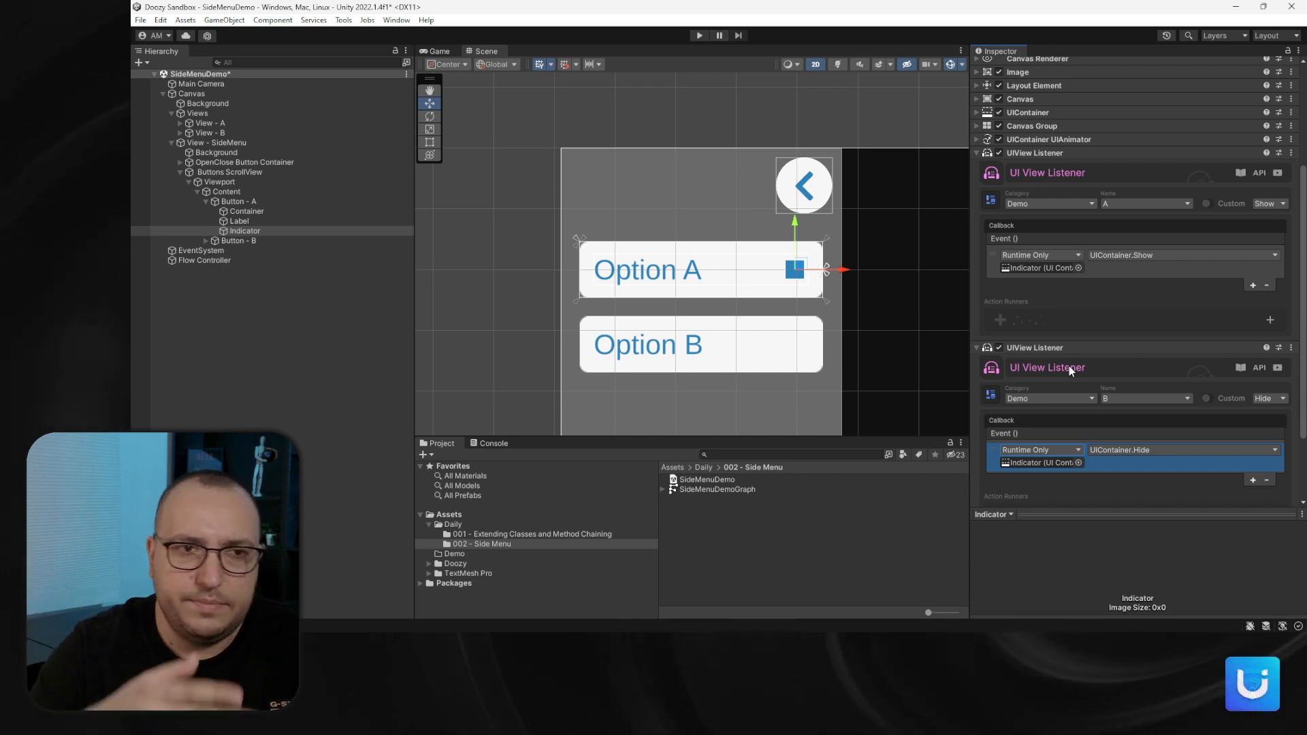
# Test the Indicator in Play mode by switching between Option A and Option B, and stop playback
pyautogui.click(701, 36)
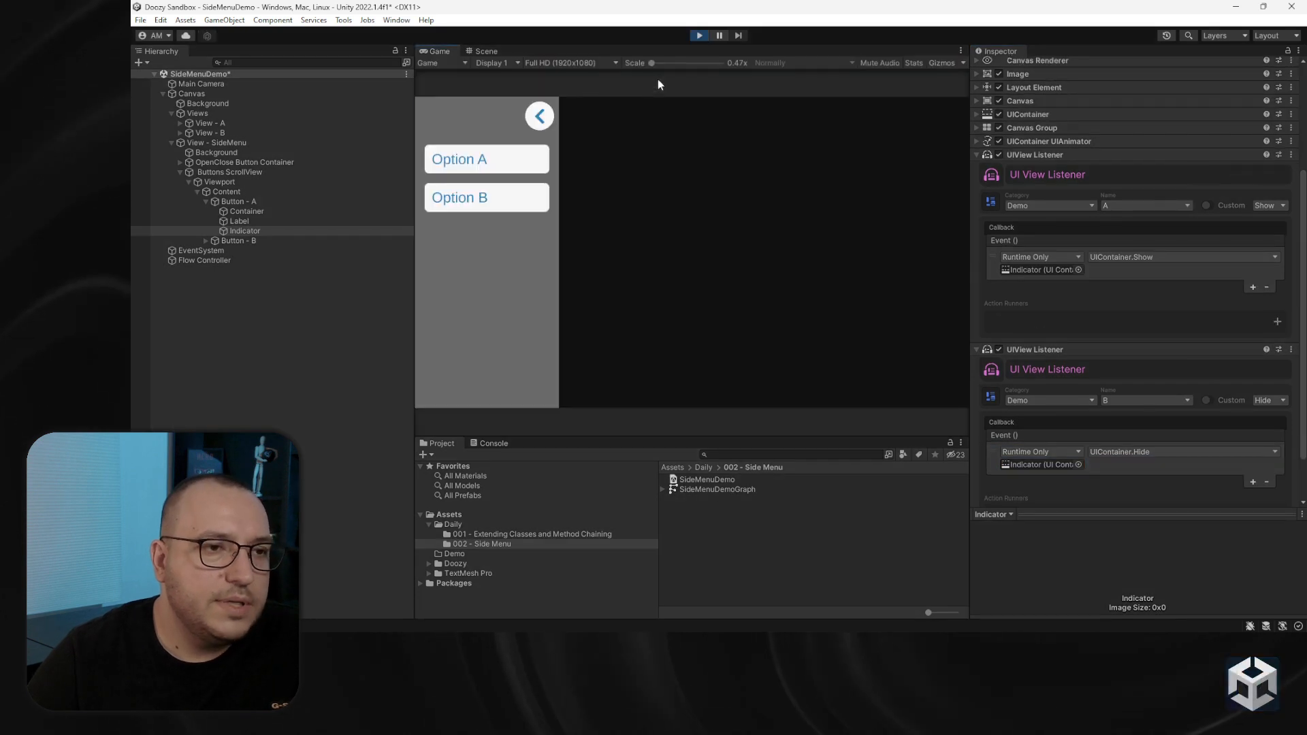
pyautogui.click(505, 196)
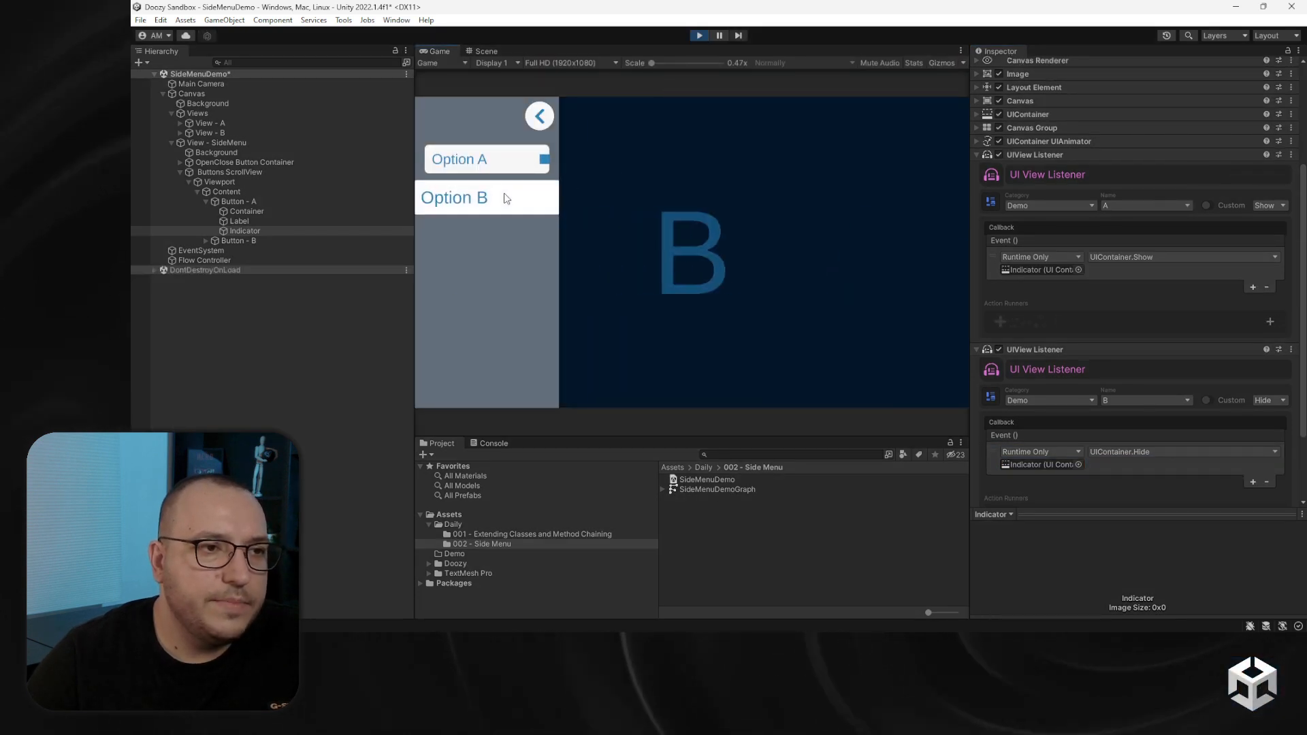
pyautogui.click(498, 163)
pyautogui.click(514, 190)
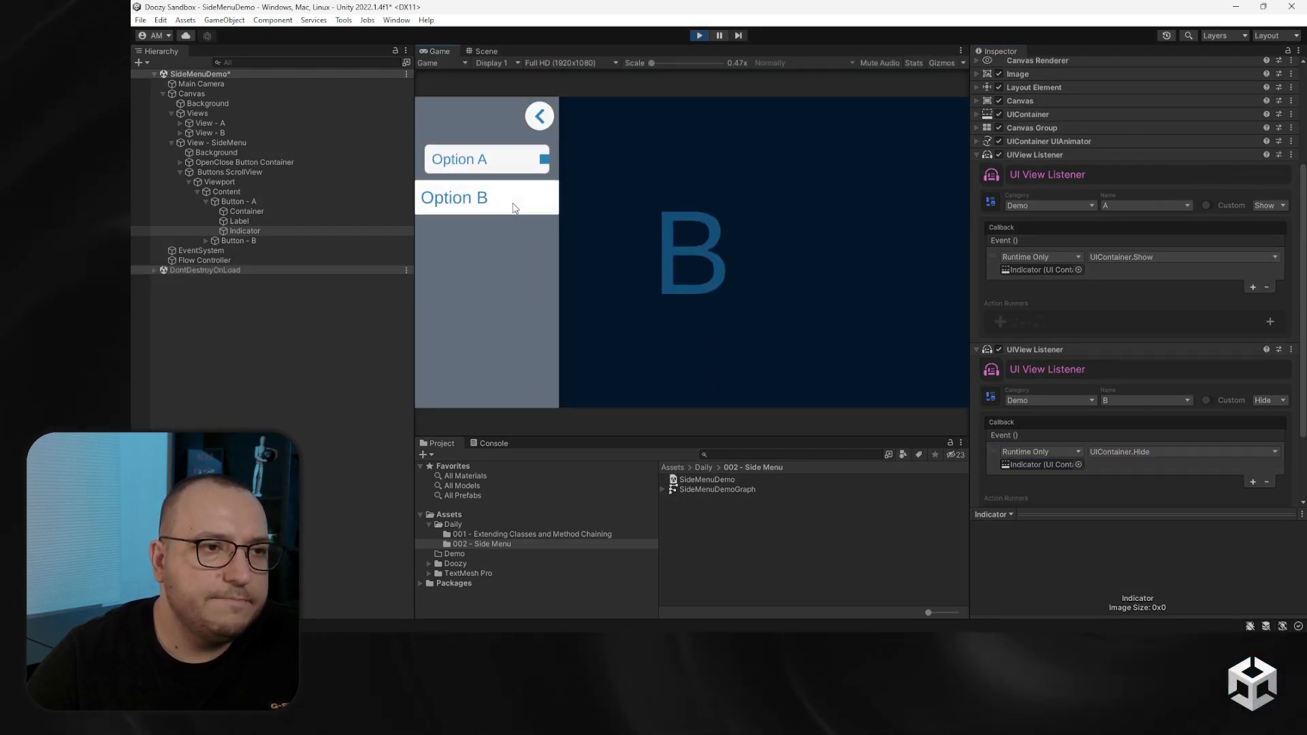
pyautogui.click(515, 148)
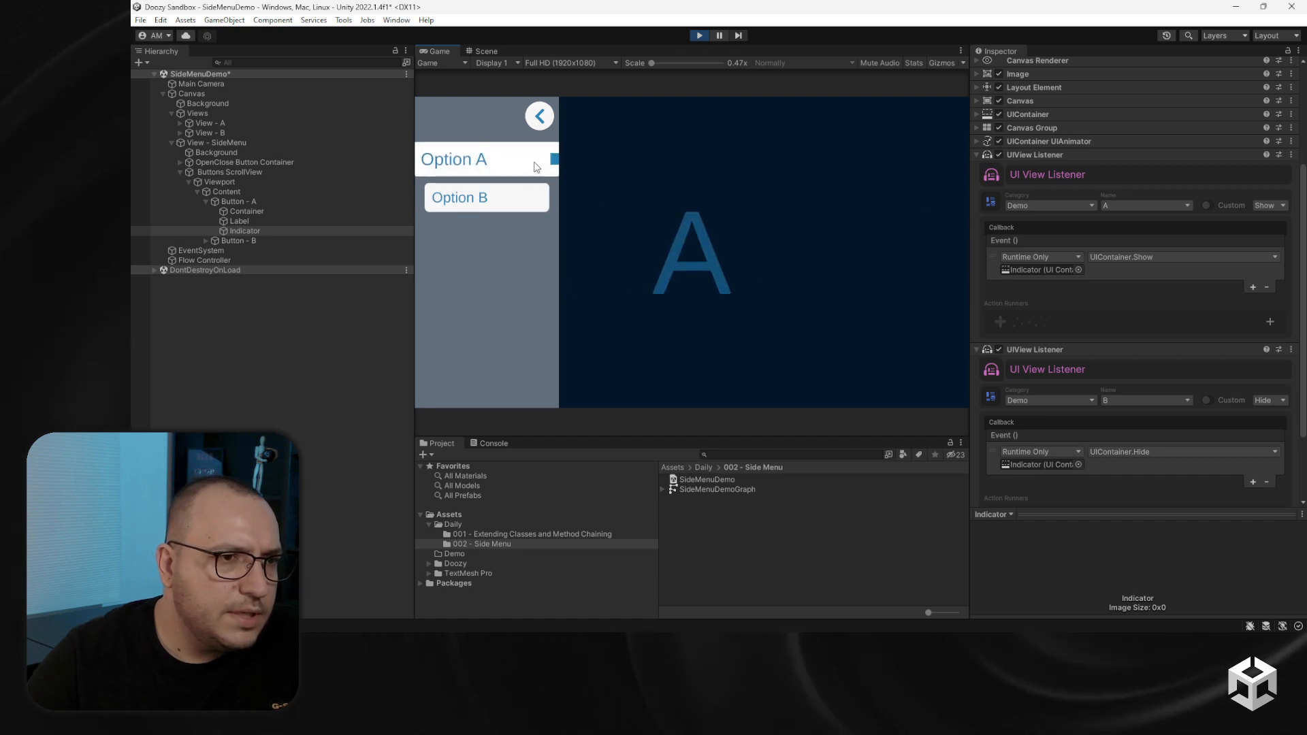
pyautogui.click(697, 36)
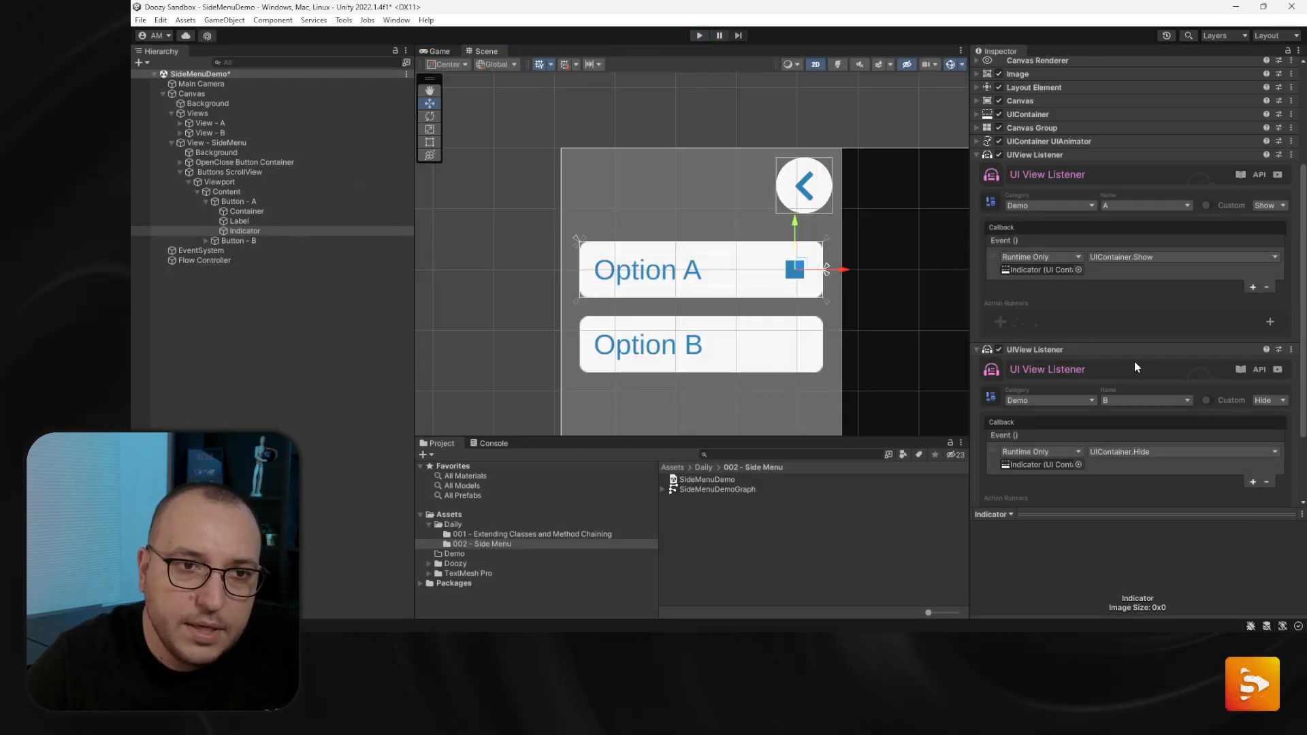
# Change the view name on the Indicator's Hide listener to A and review both listeners
pyautogui.click(1153, 402)
pyautogui.click(1140, 418)
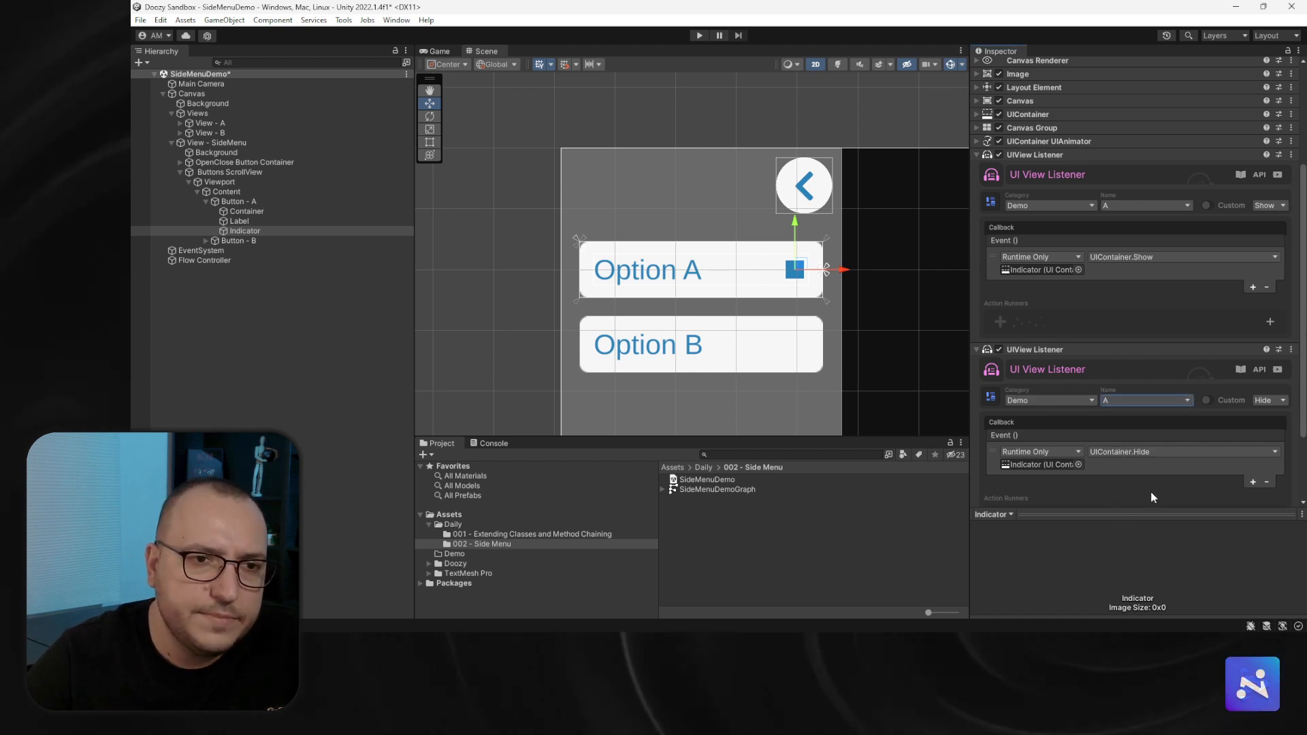
pyautogui.scroll(3, 1151, 490)
pyautogui.scroll(2, 1155, 476)
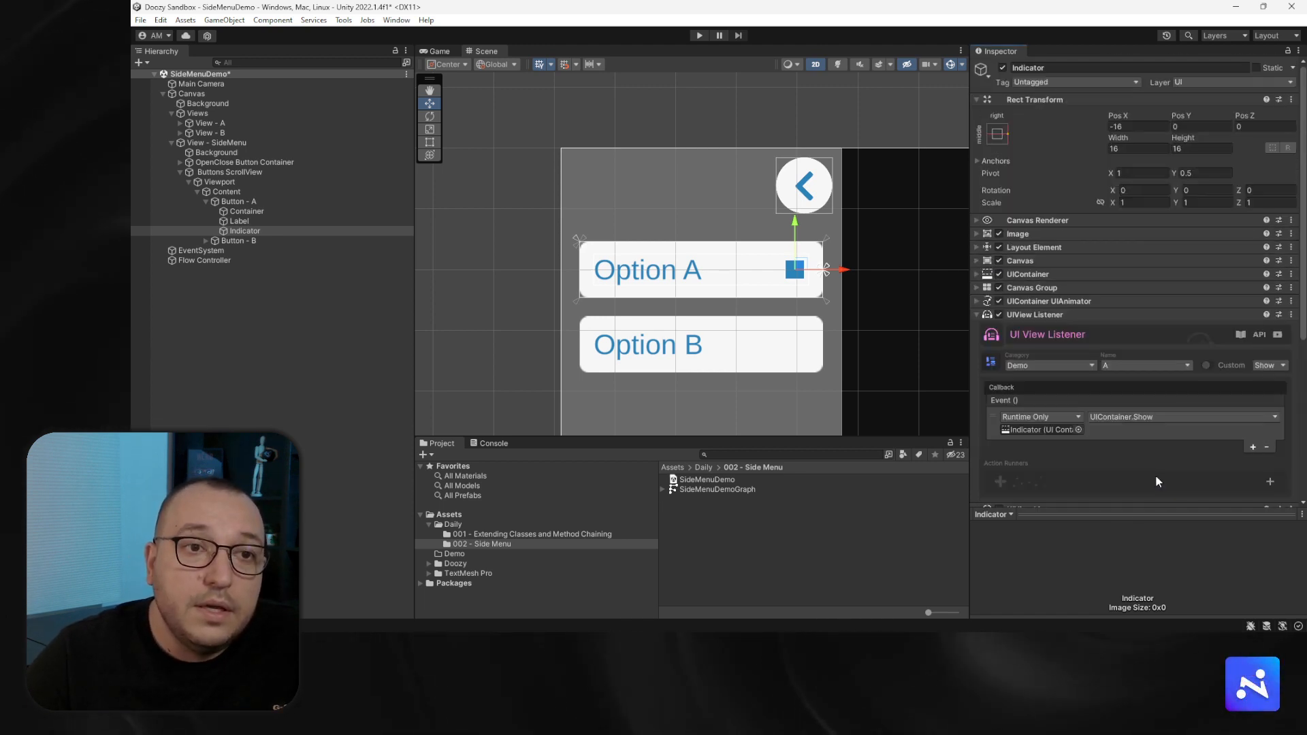
pyautogui.scroll(-4, 1158, 473)
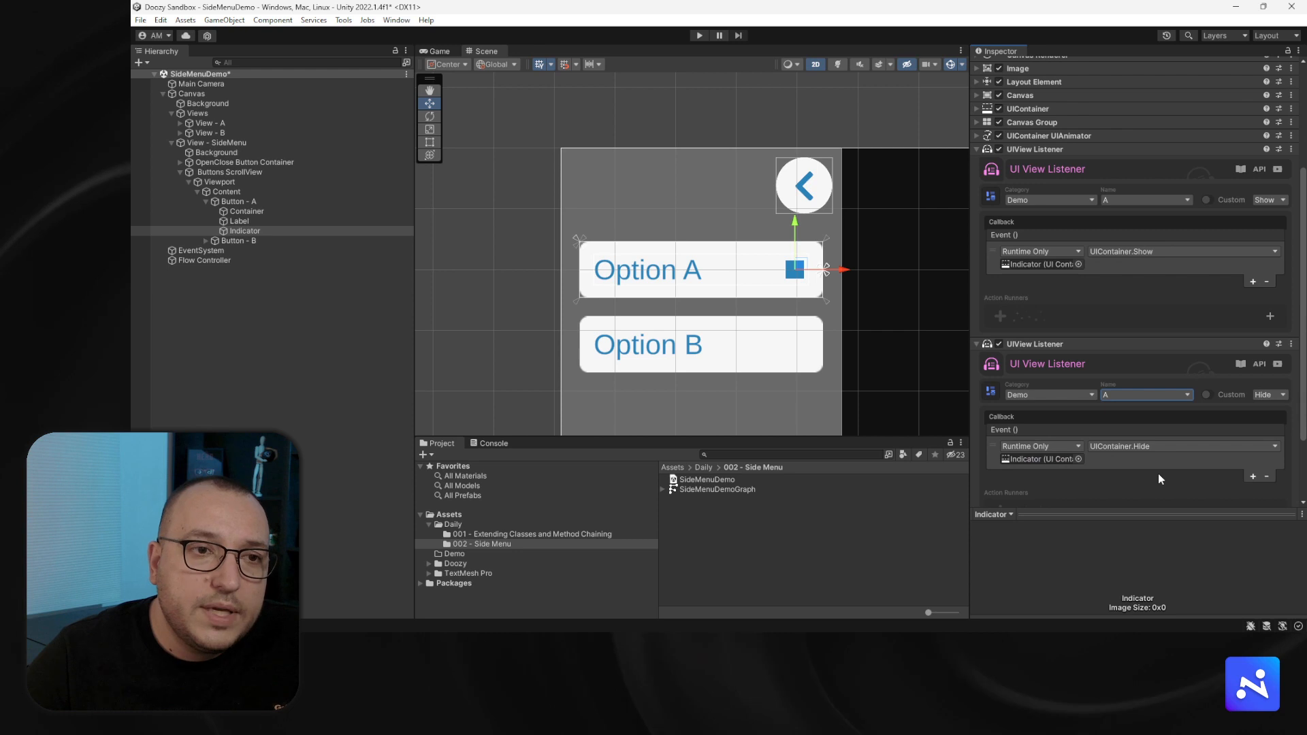
# Set the Indicator UIContainer's custom start position from its current position, with X -16, Y 0, Z 0
pyautogui.click(1056, 136)
pyautogui.click(1056, 136)
pyautogui.click(1037, 110)
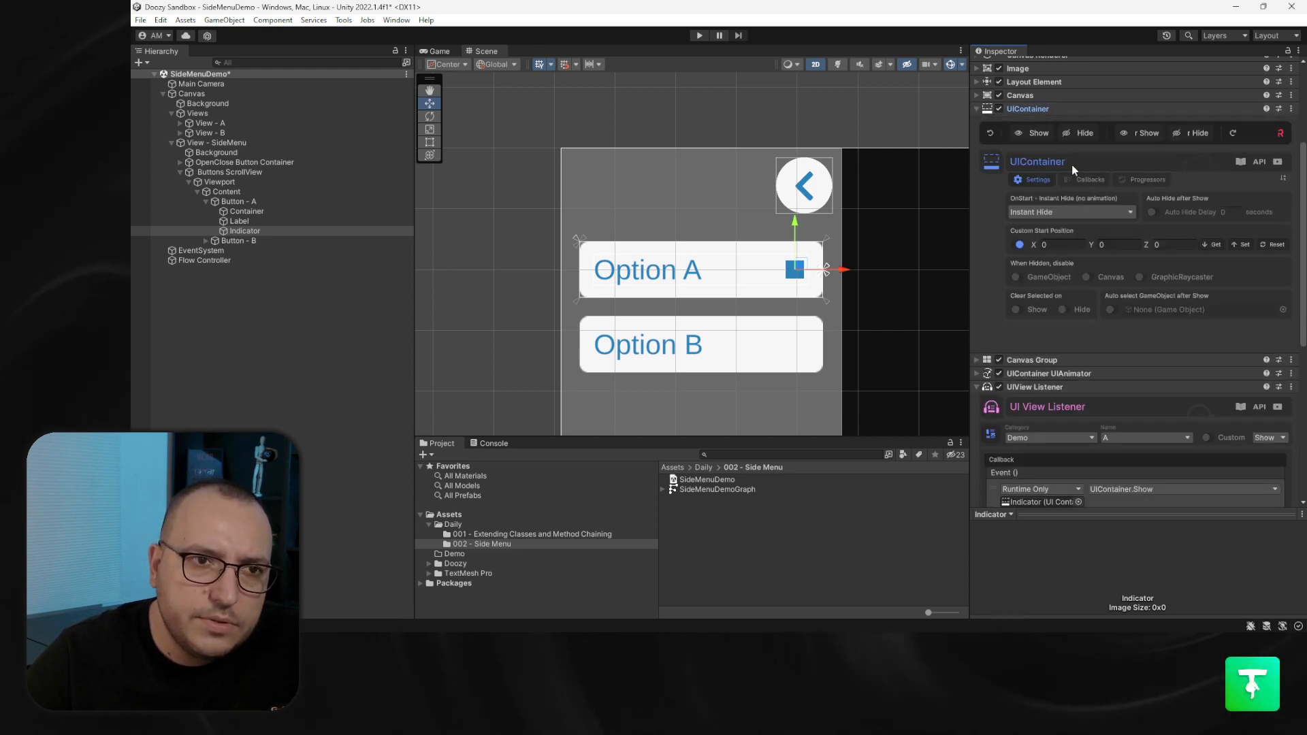
pyautogui.scroll(2, 1089, 253)
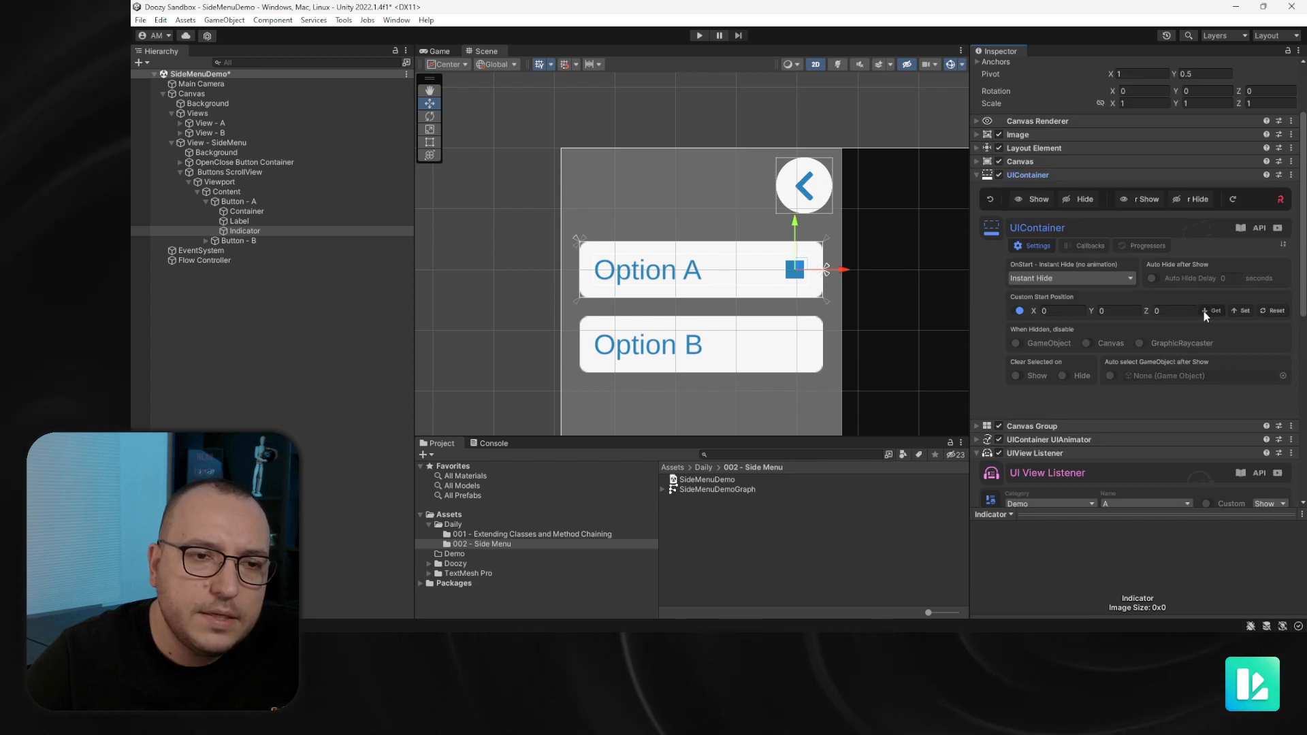
pyautogui.click(1237, 311)
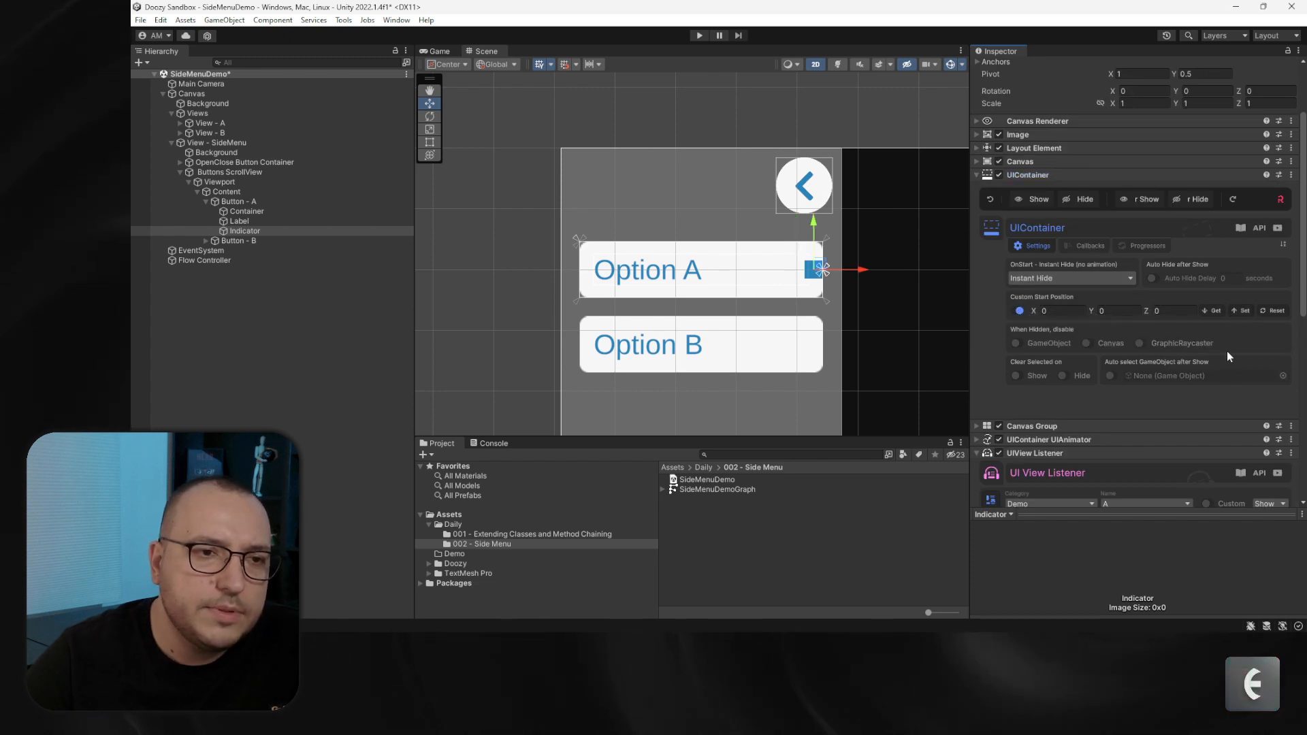
pyautogui.hotkey('ctrl', 'z')
pyautogui.click(1210, 311)
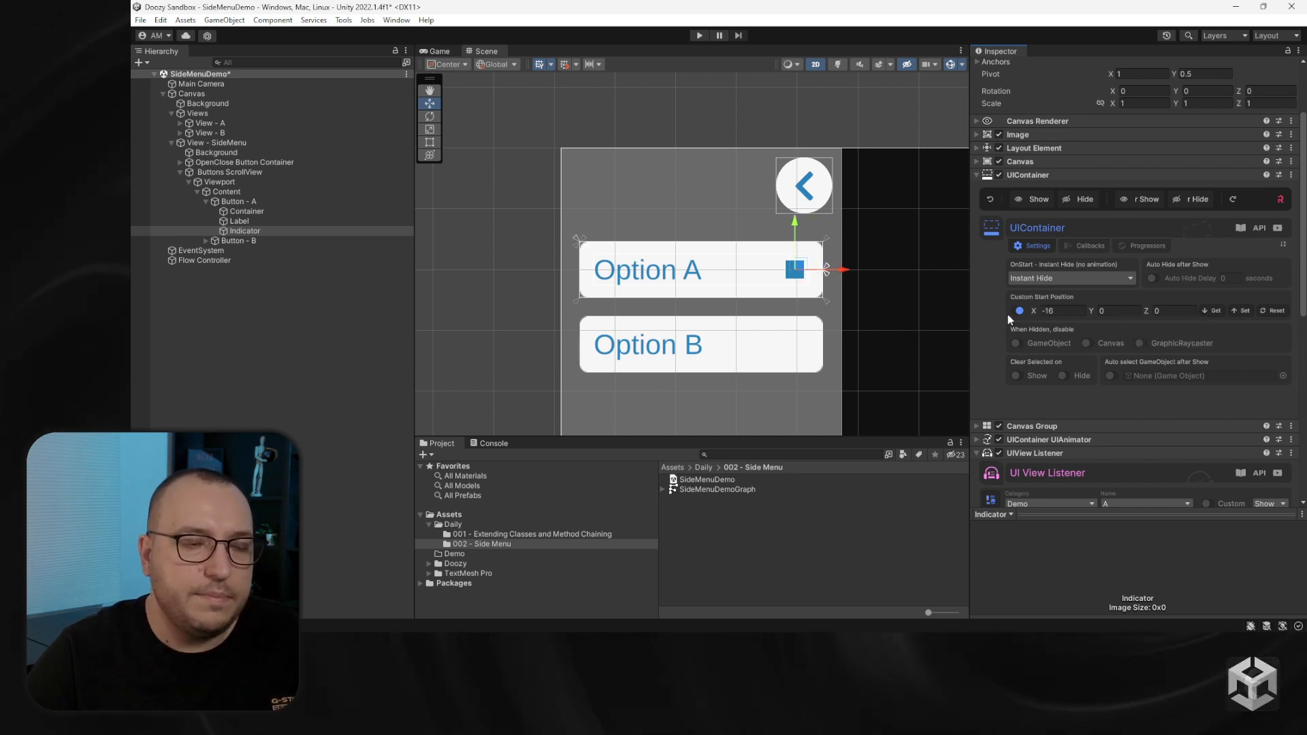
# Play the scene, alternate between Option A and Option B to check Option A's Indicator, and stop playback
pyautogui.click(699, 37)
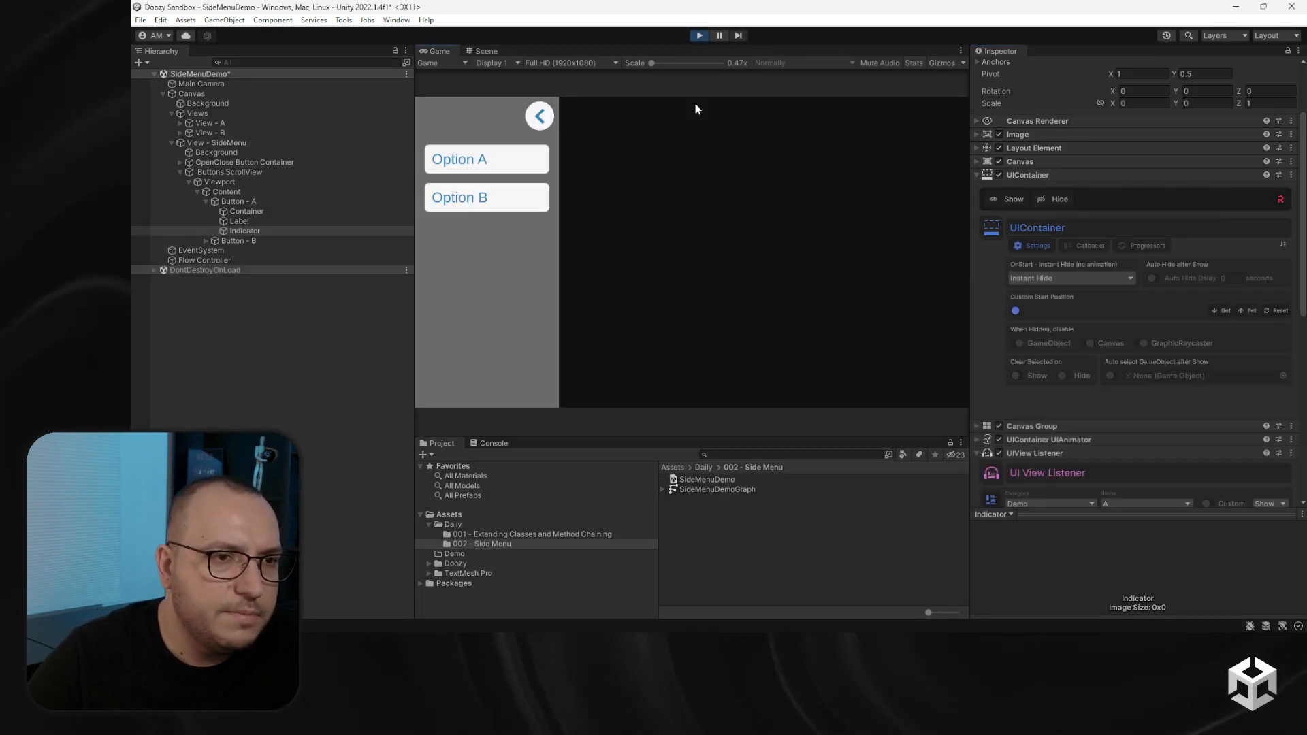
pyautogui.click(514, 208)
pyautogui.click(484, 159)
pyautogui.click(478, 205)
pyautogui.click(487, 163)
pyautogui.click(486, 215)
pyautogui.click(699, 36)
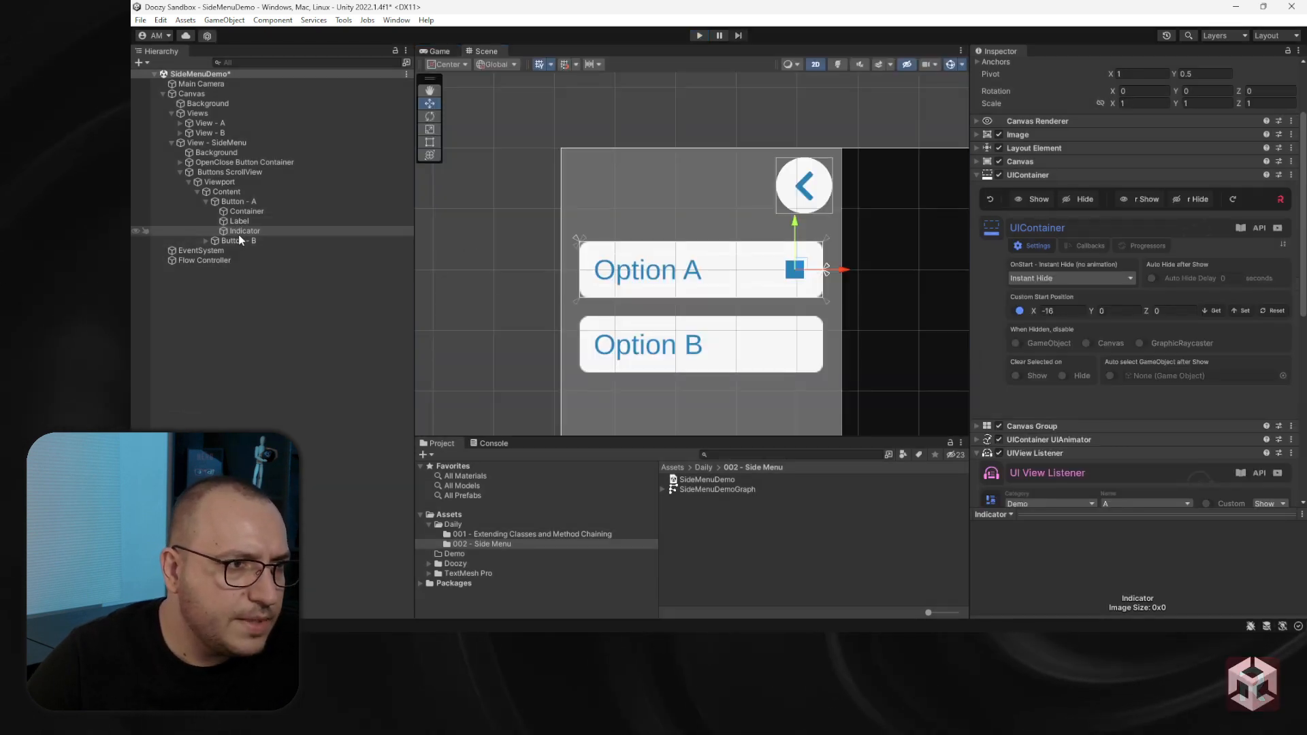
# Copy the Indicator from Button - A and paste it as a child of Button - B
pyautogui.click(269, 232)
pyautogui.rightClick(268, 230)
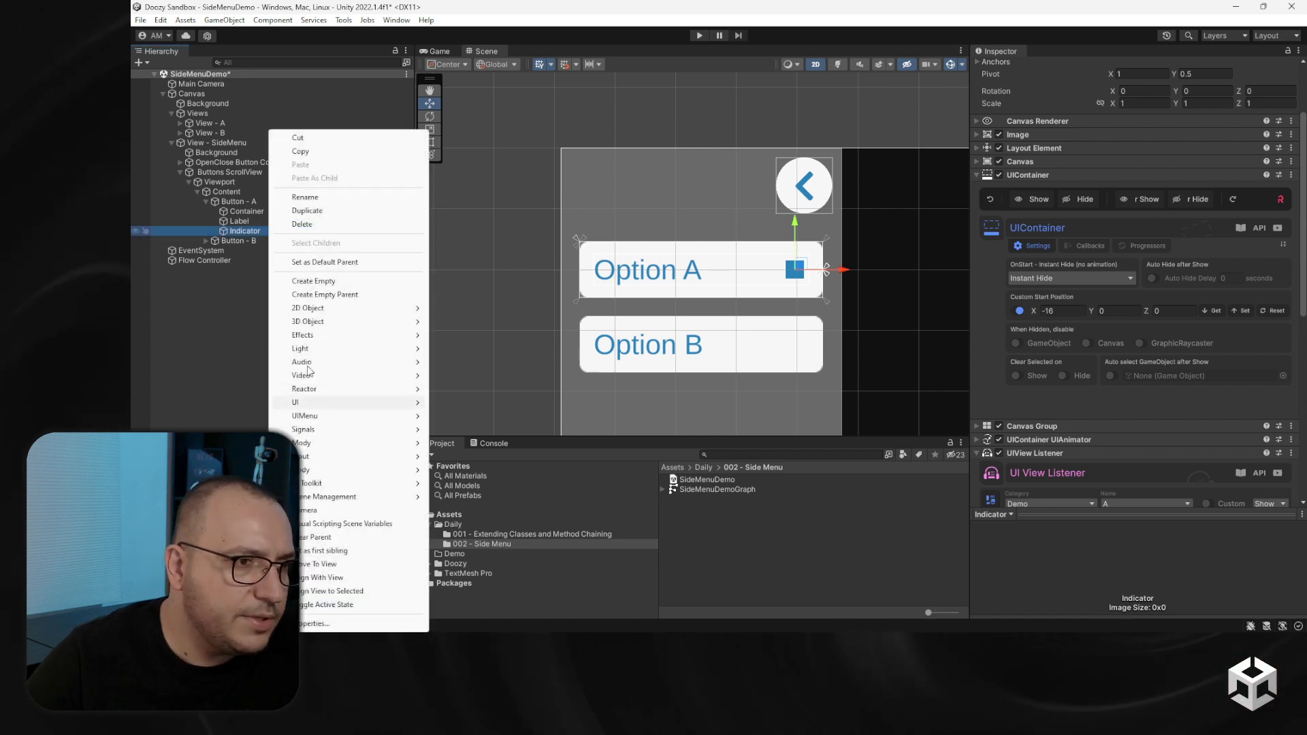
pyautogui.click(305, 154)
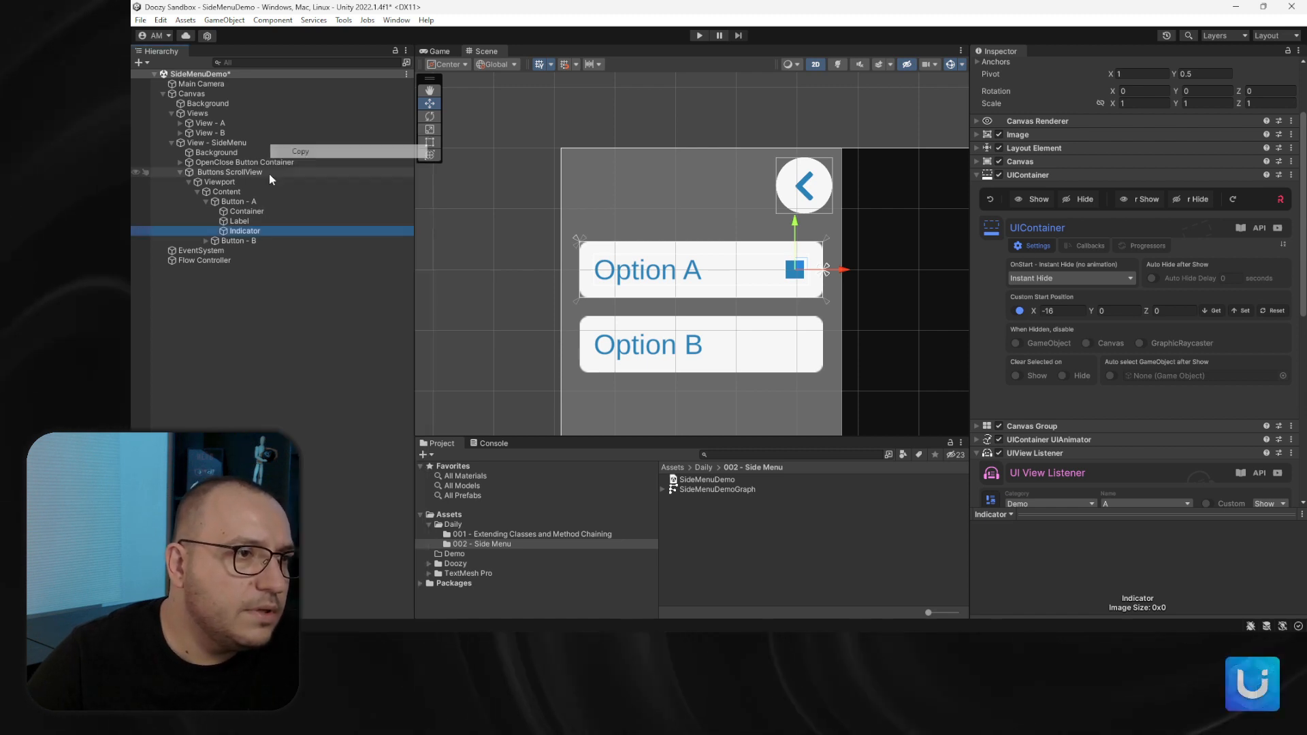
pyautogui.click(205, 201)
pyautogui.click(233, 204)
pyautogui.click(235, 211)
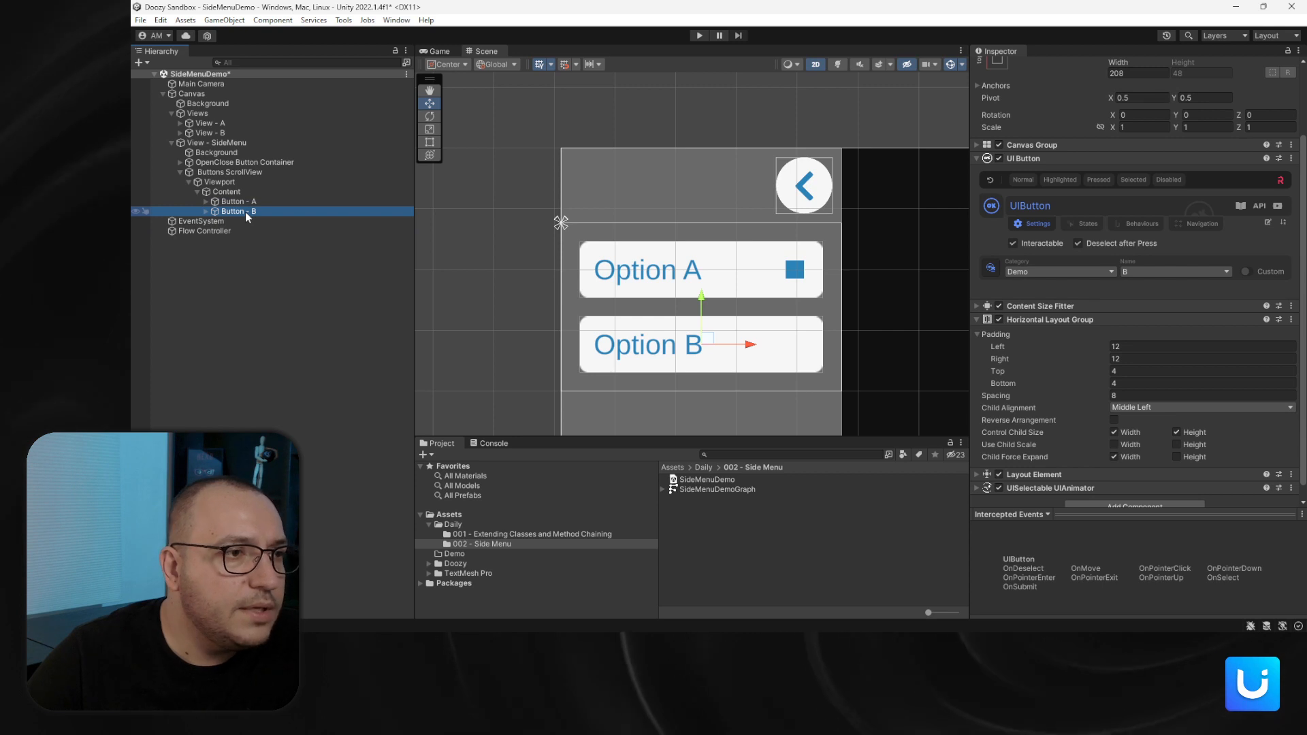
pyautogui.rightClick(245, 212)
pyautogui.click(291, 177)
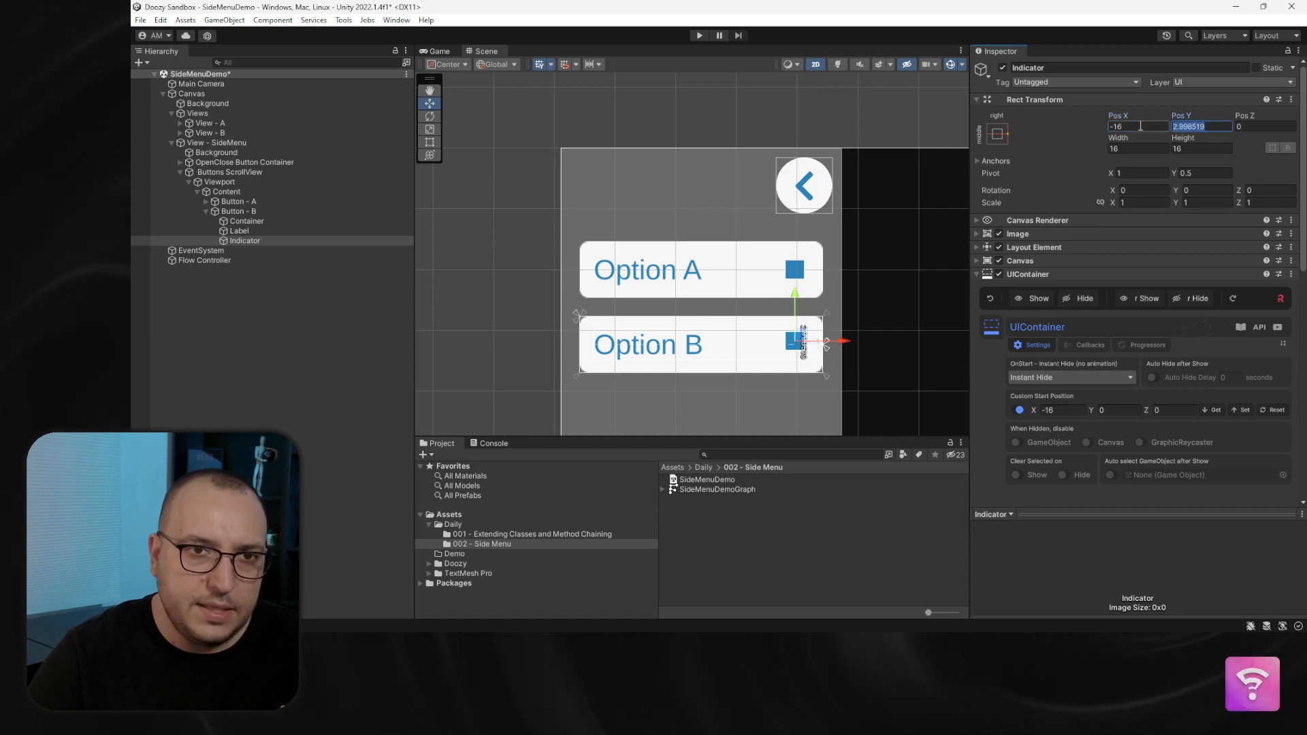
# Set the view name to B on both UIView Listeners of Button - B's Indicator, and collapse Button - B
pyautogui.scroll(-3, 1154, 252)
pyautogui.click(1134, 172)
pyautogui.click(1123, 204)
pyautogui.click(1117, 369)
pyautogui.click(1139, 396)
pyautogui.click(368, 291)
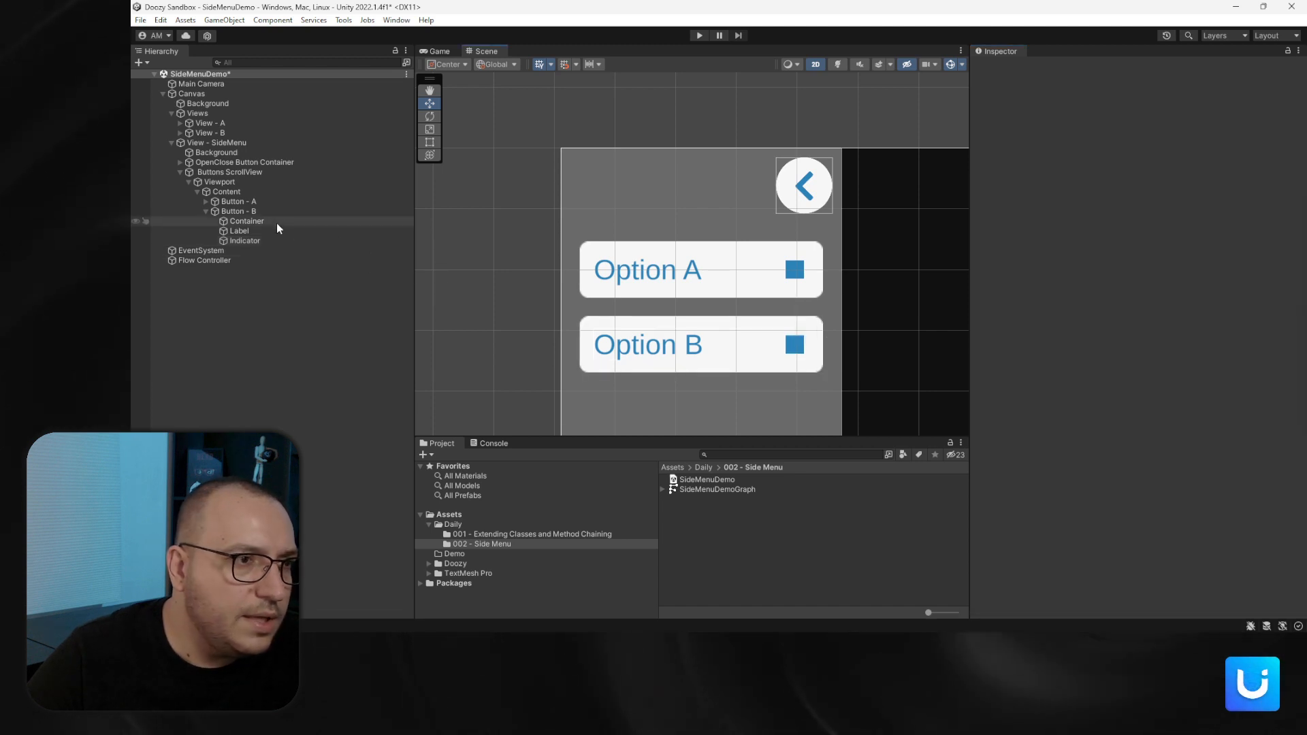
pyautogui.click(206, 211)
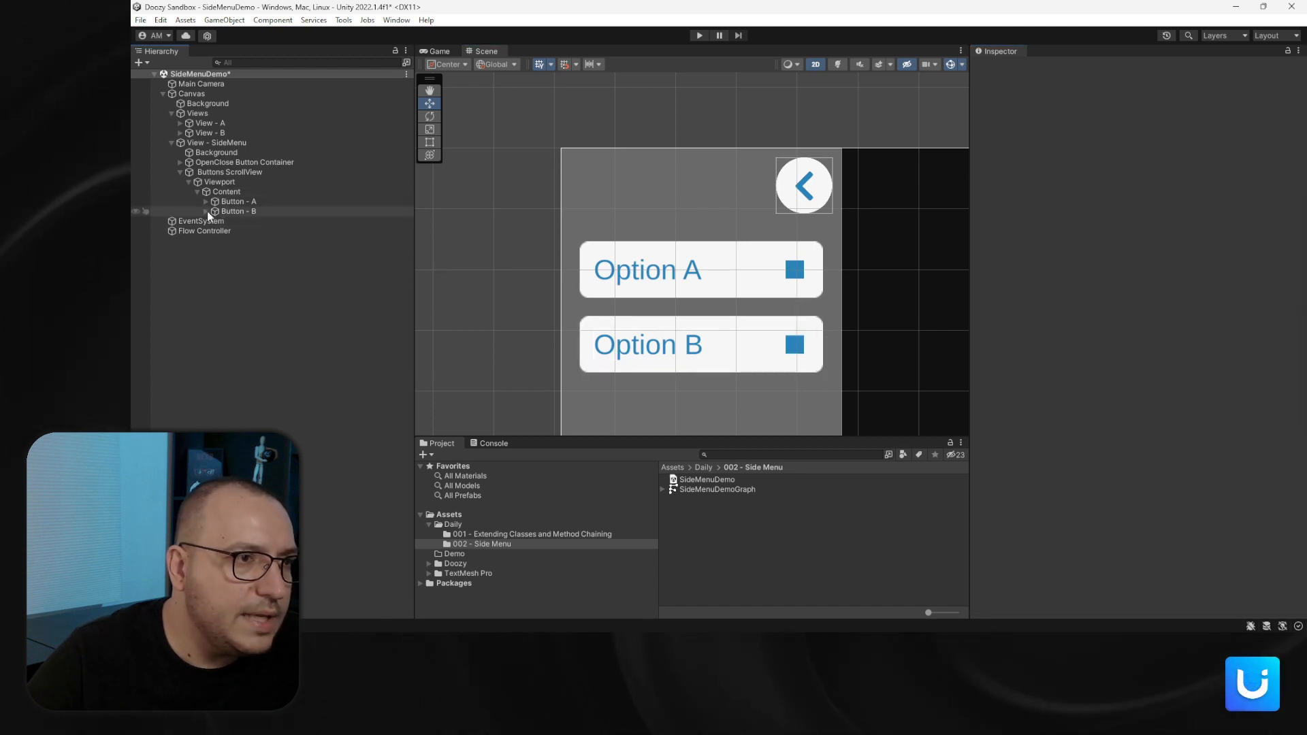
# Play the scene, switch between both options to check their Indicators, and close the side menu
pyautogui.click(699, 35)
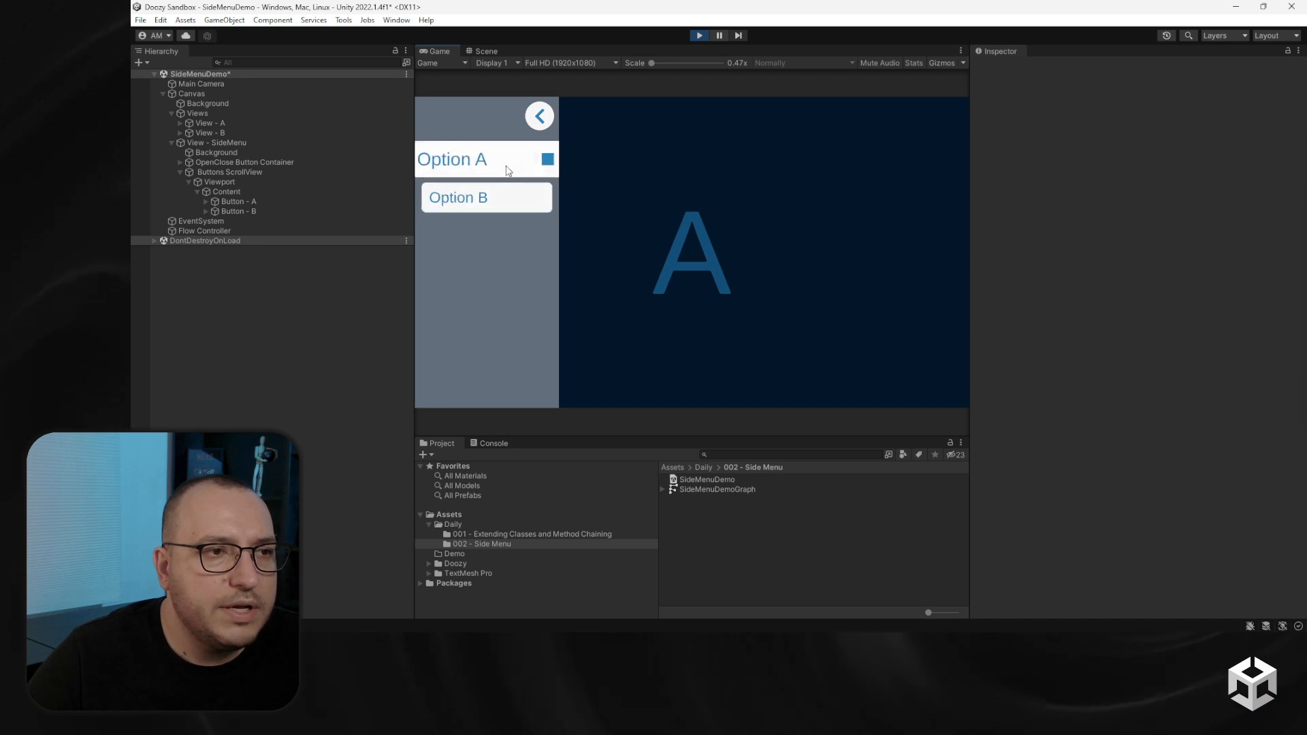
pyautogui.click(487, 199)
pyautogui.click(491, 200)
pyautogui.click(488, 155)
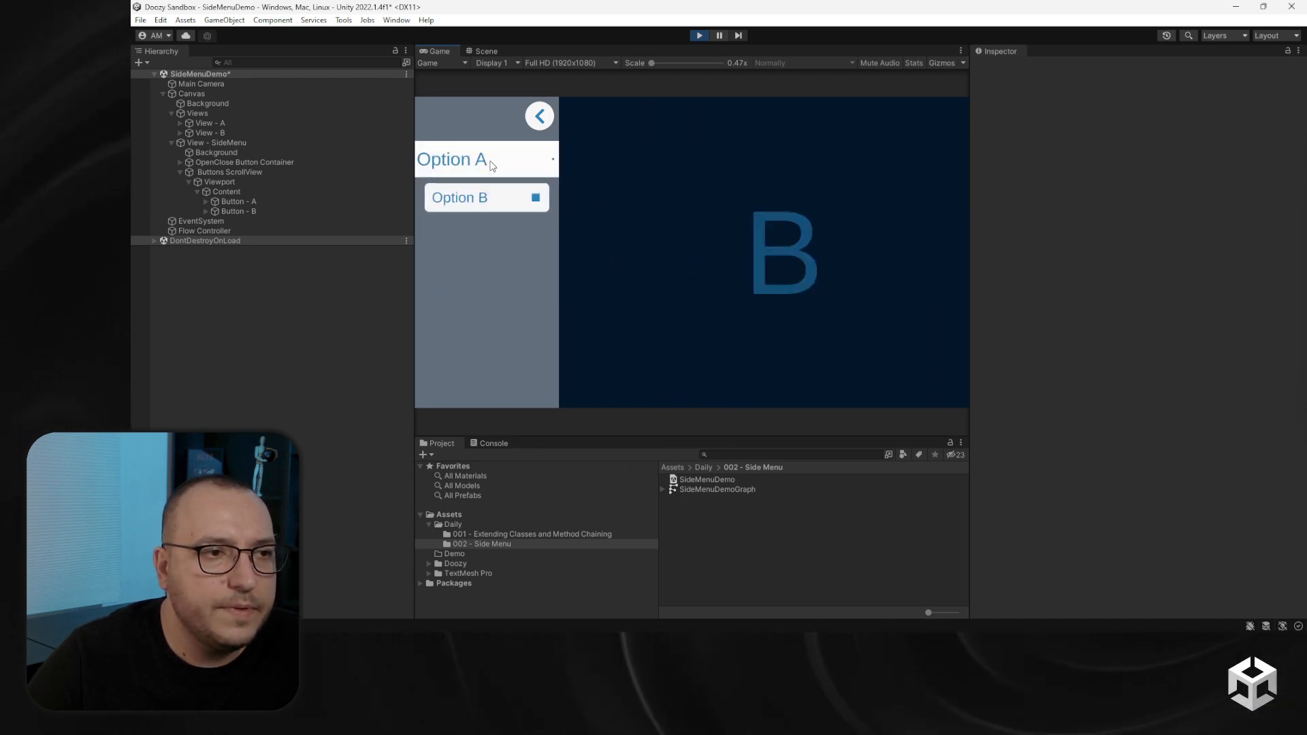
pyautogui.click(491, 205)
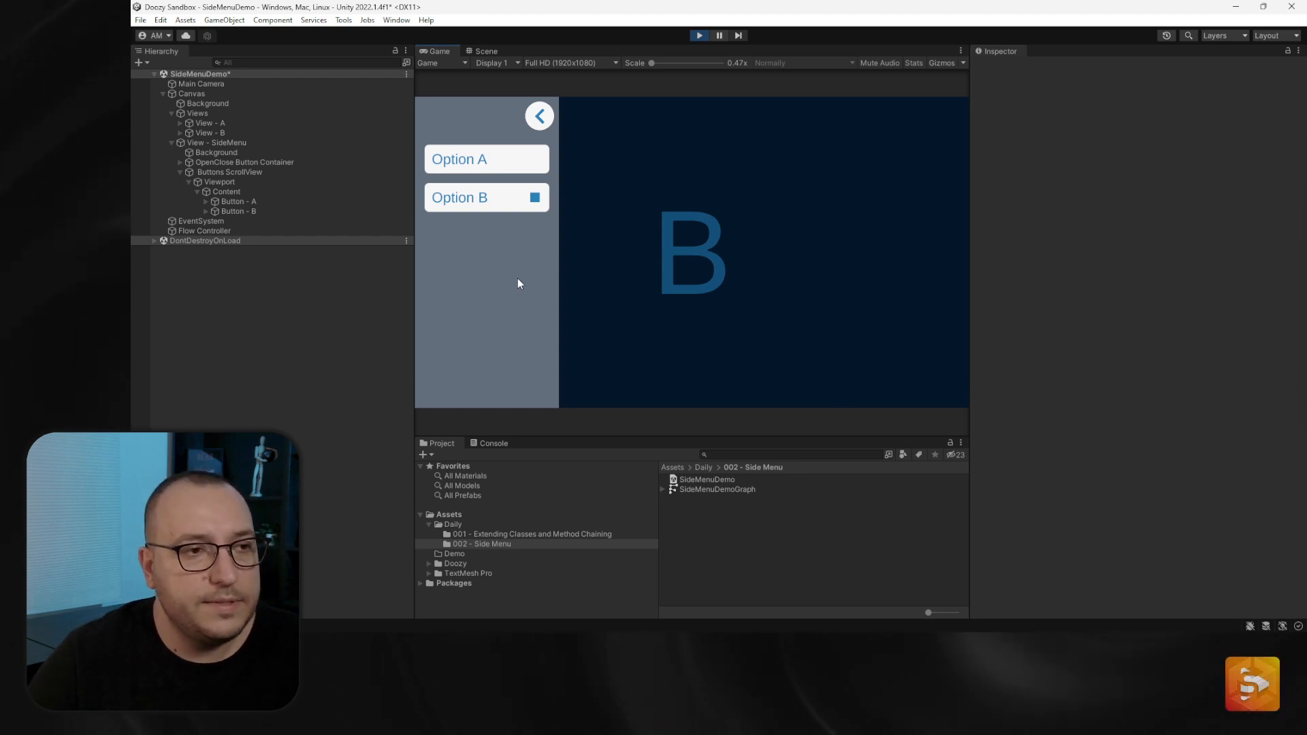
pyautogui.click(541, 125)
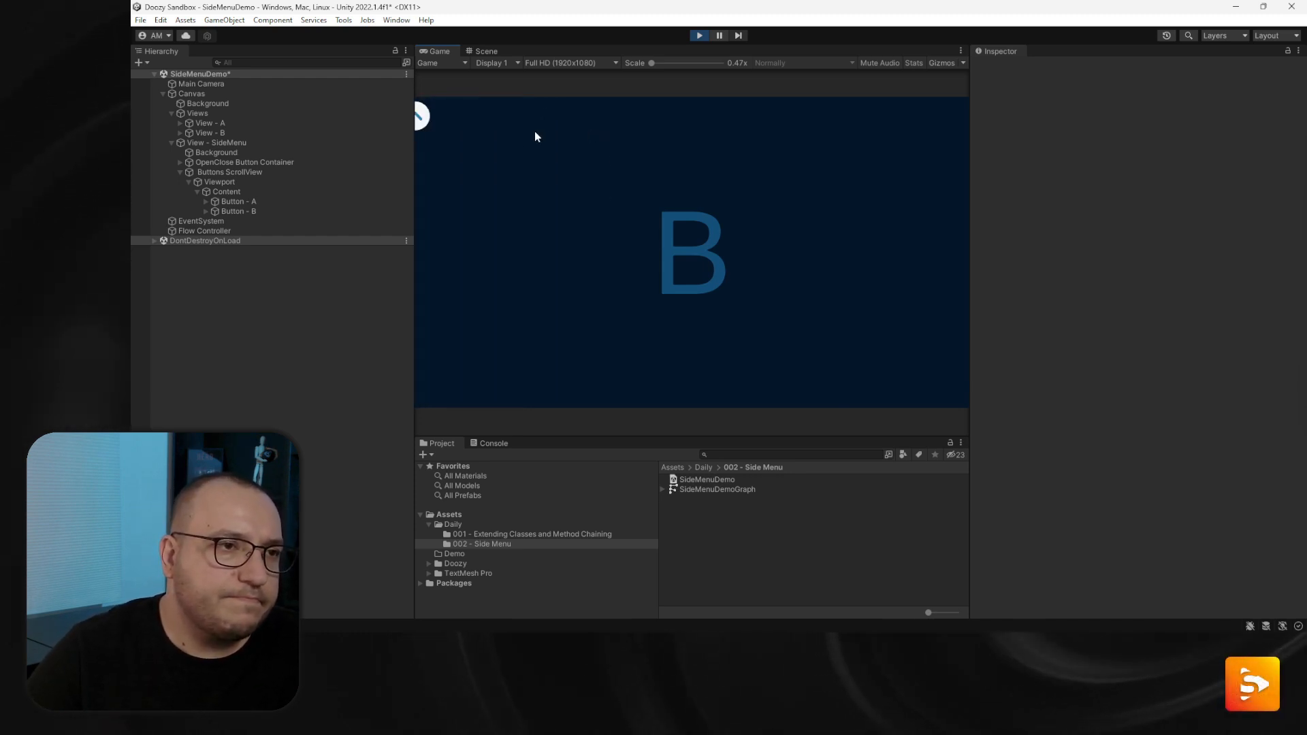
# Open and close the side menu repeatedly, reopen it and switch to Option A, and stop playback
pyautogui.click(439, 119)
pyautogui.click(537, 115)
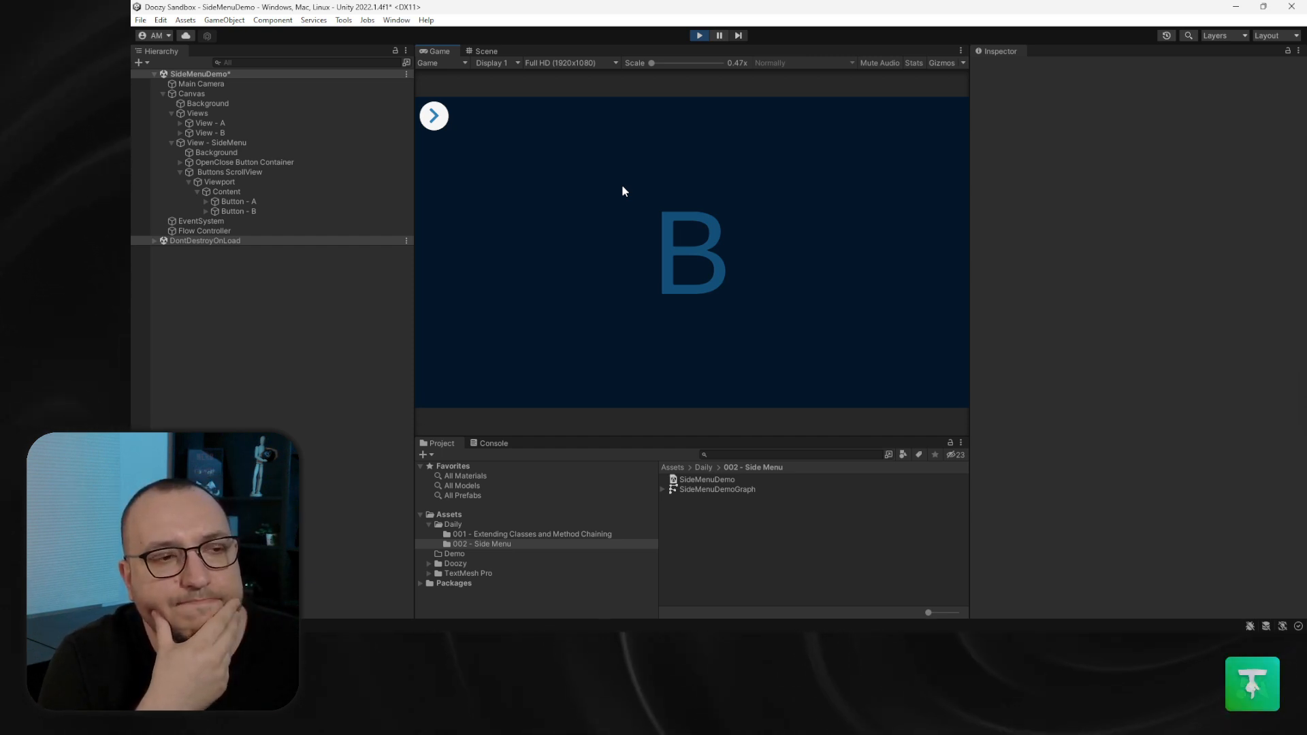
pyautogui.click(434, 116)
pyautogui.click(536, 116)
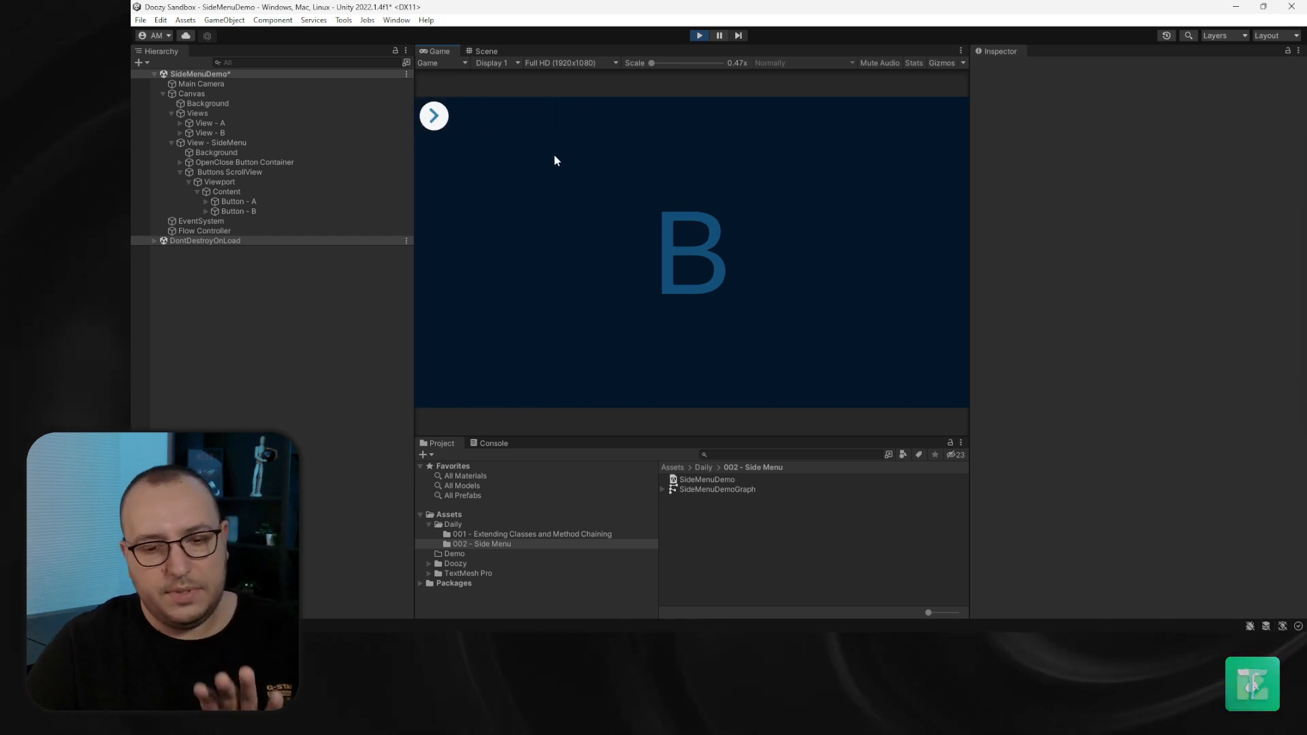
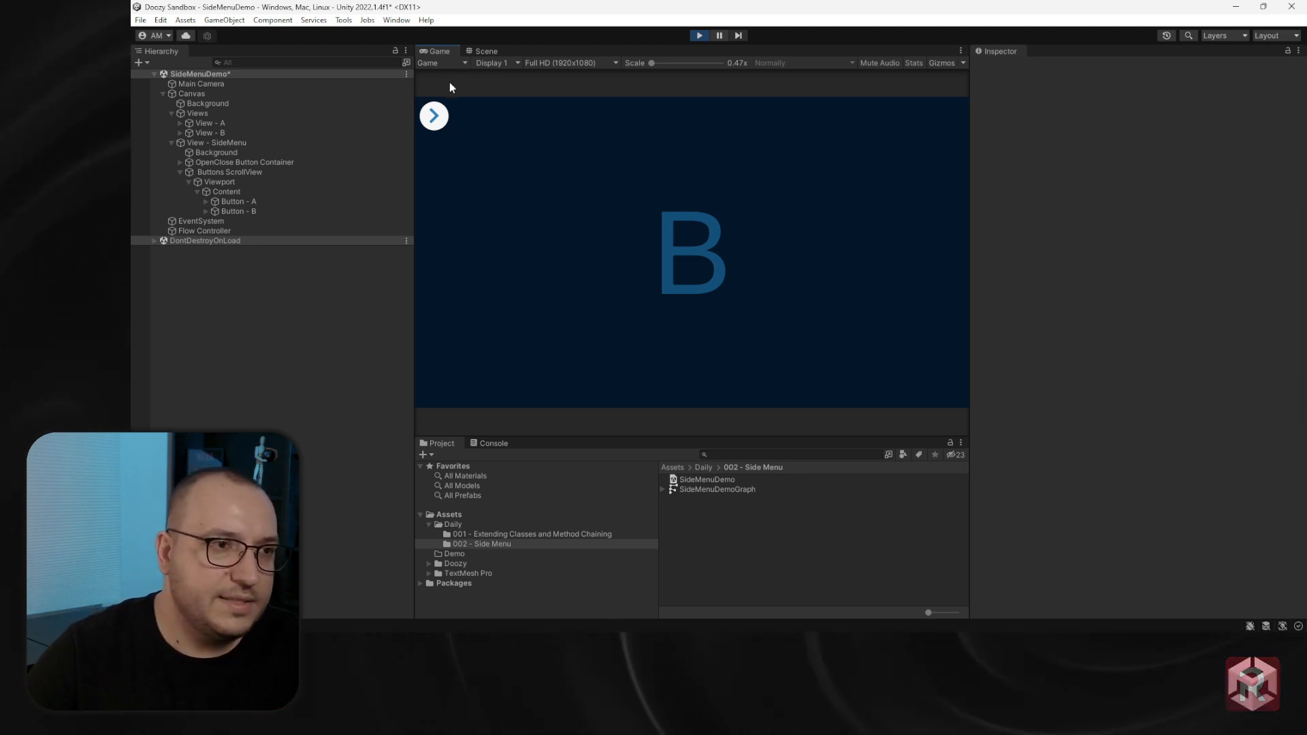
pyautogui.click(435, 117)
pyautogui.click(549, 116)
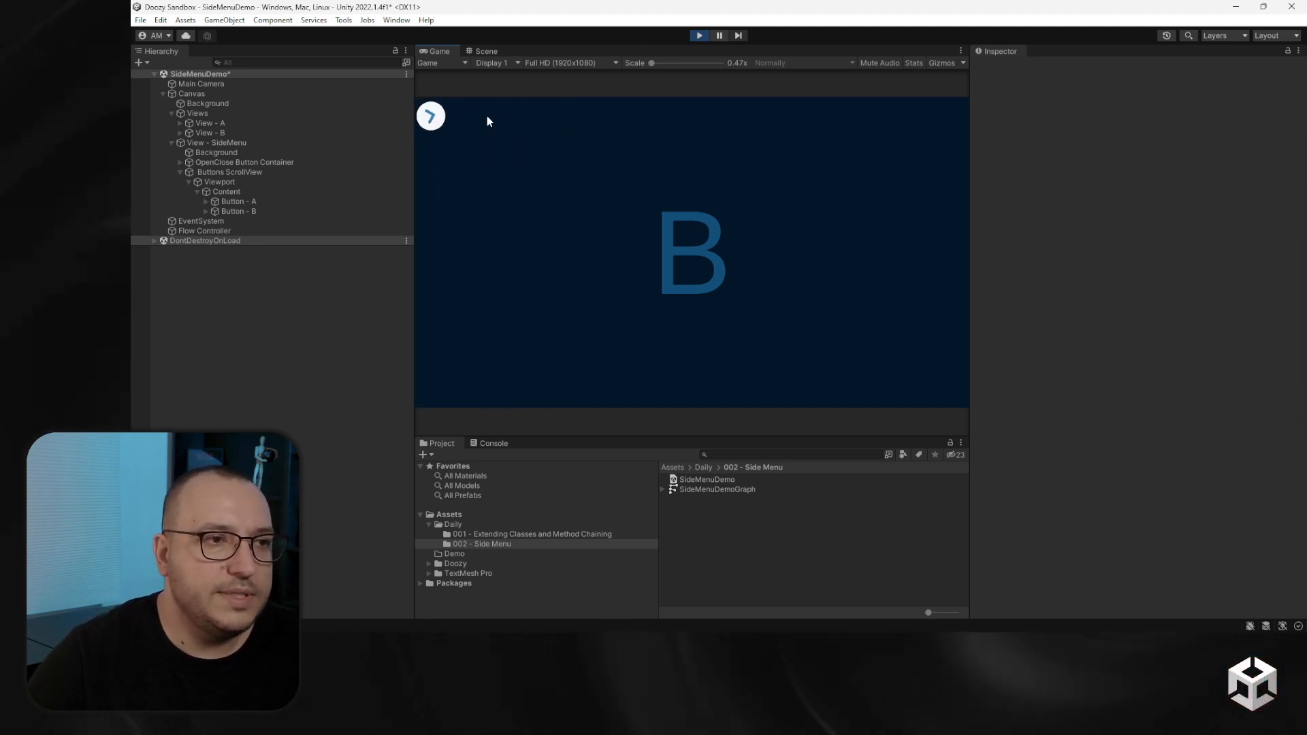
pyautogui.click(433, 117)
pyautogui.click(477, 160)
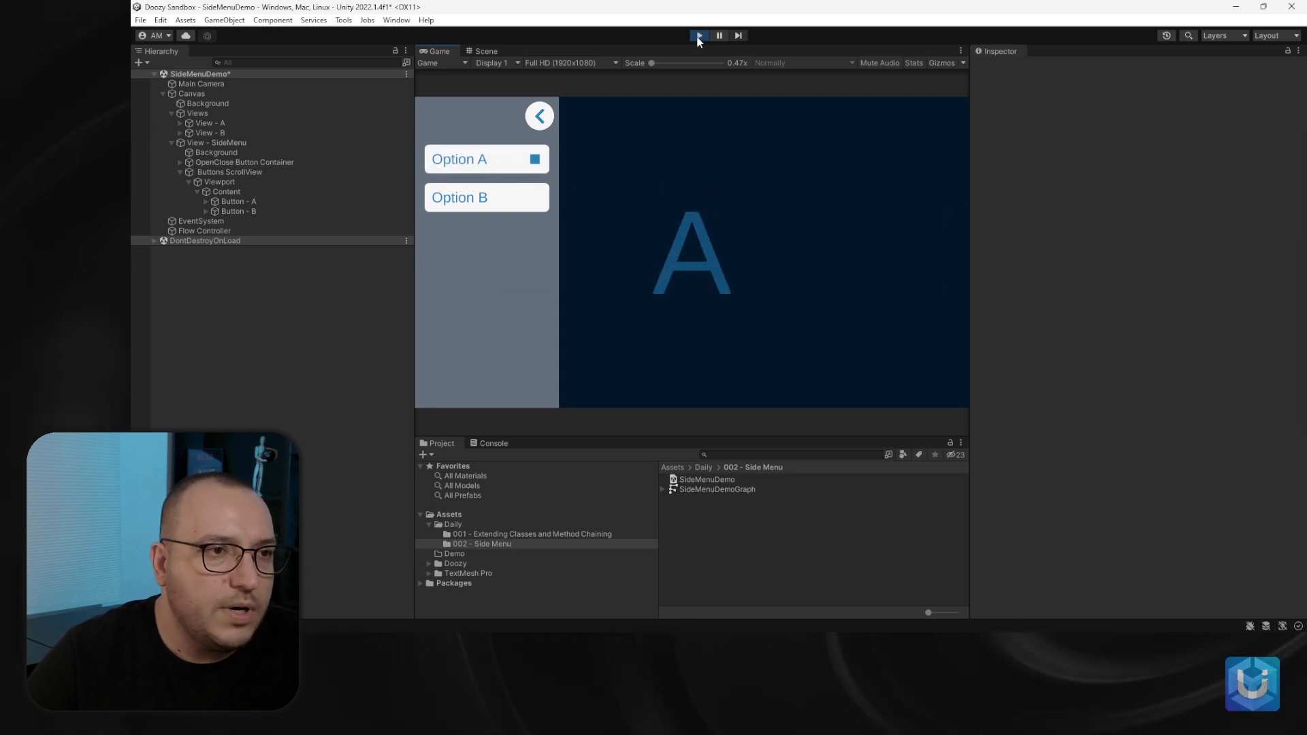
pyautogui.click(699, 36)
# Collapse View - SideMenu and Views, and create an empty child object named Content under the Canvas
pyautogui.click(170, 142)
pyautogui.click(172, 113)
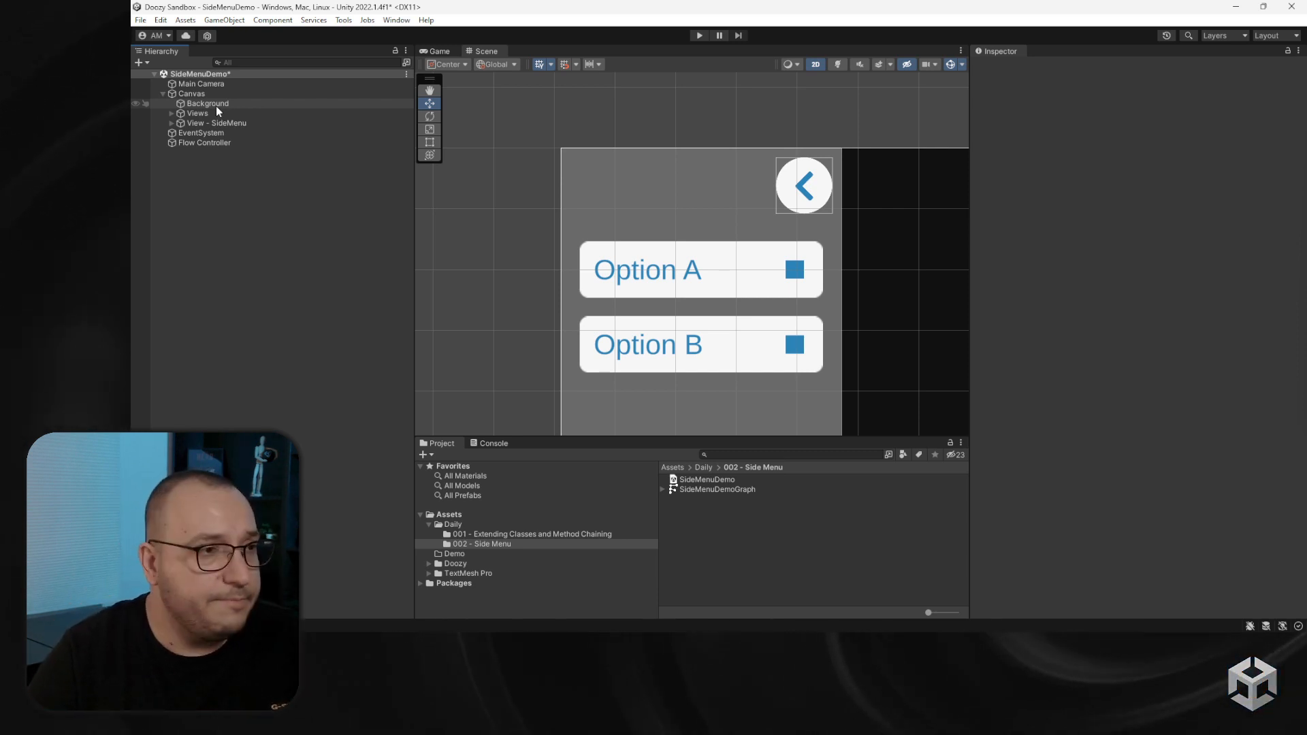
pyautogui.click(197, 93)
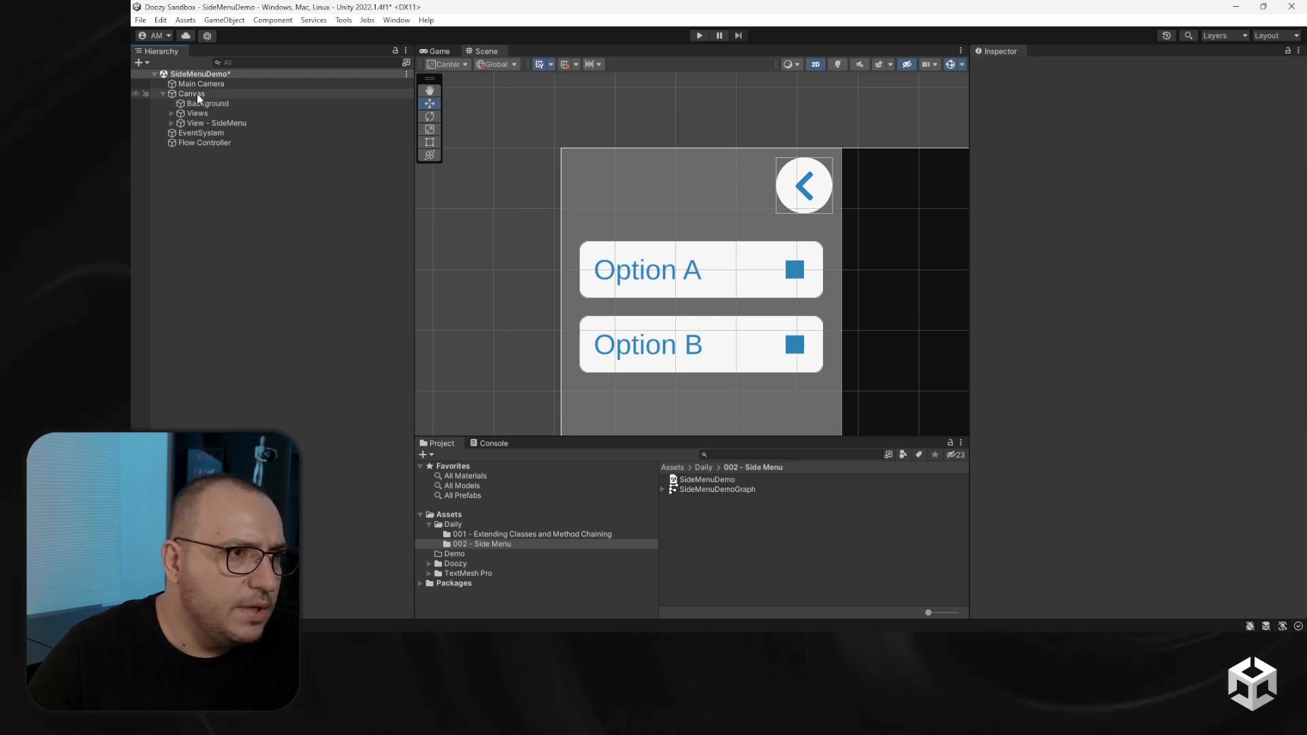
pyautogui.rightClick(197, 95)
pyautogui.click(241, 247)
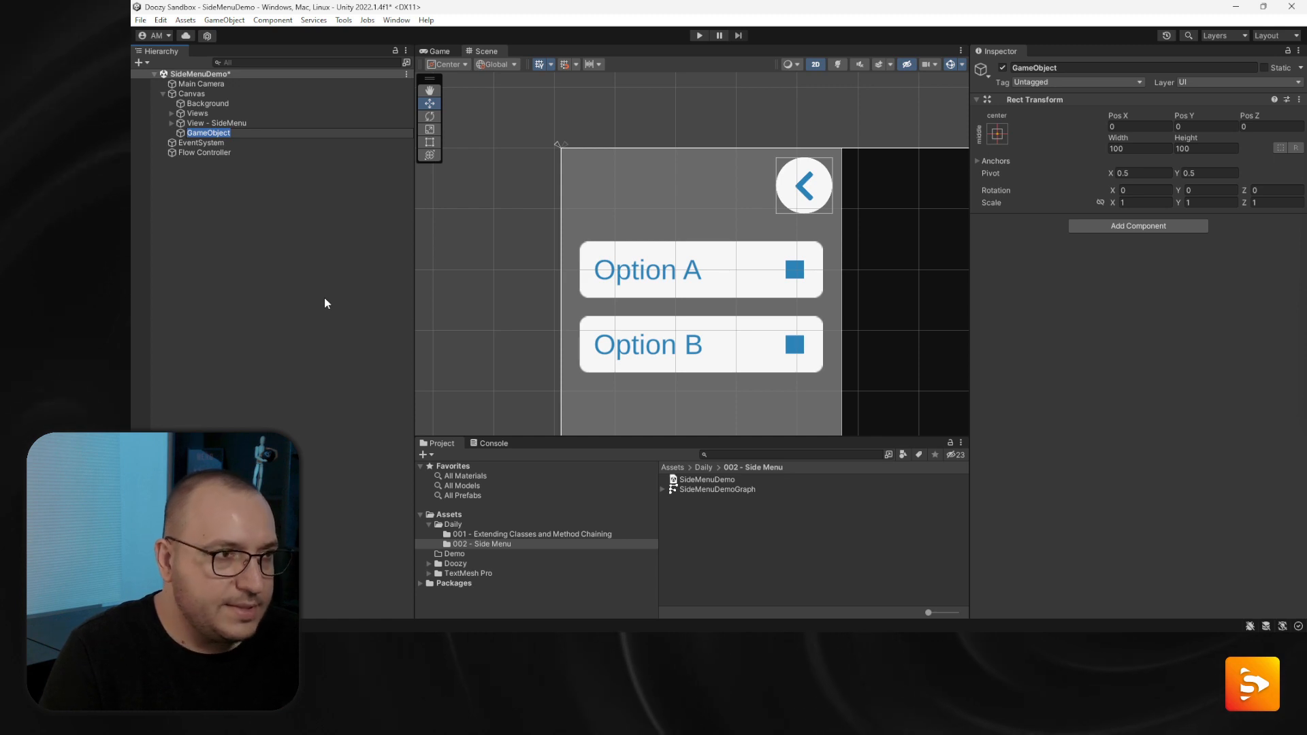
pyautogui.write('Content')
pyautogui.press('Return')
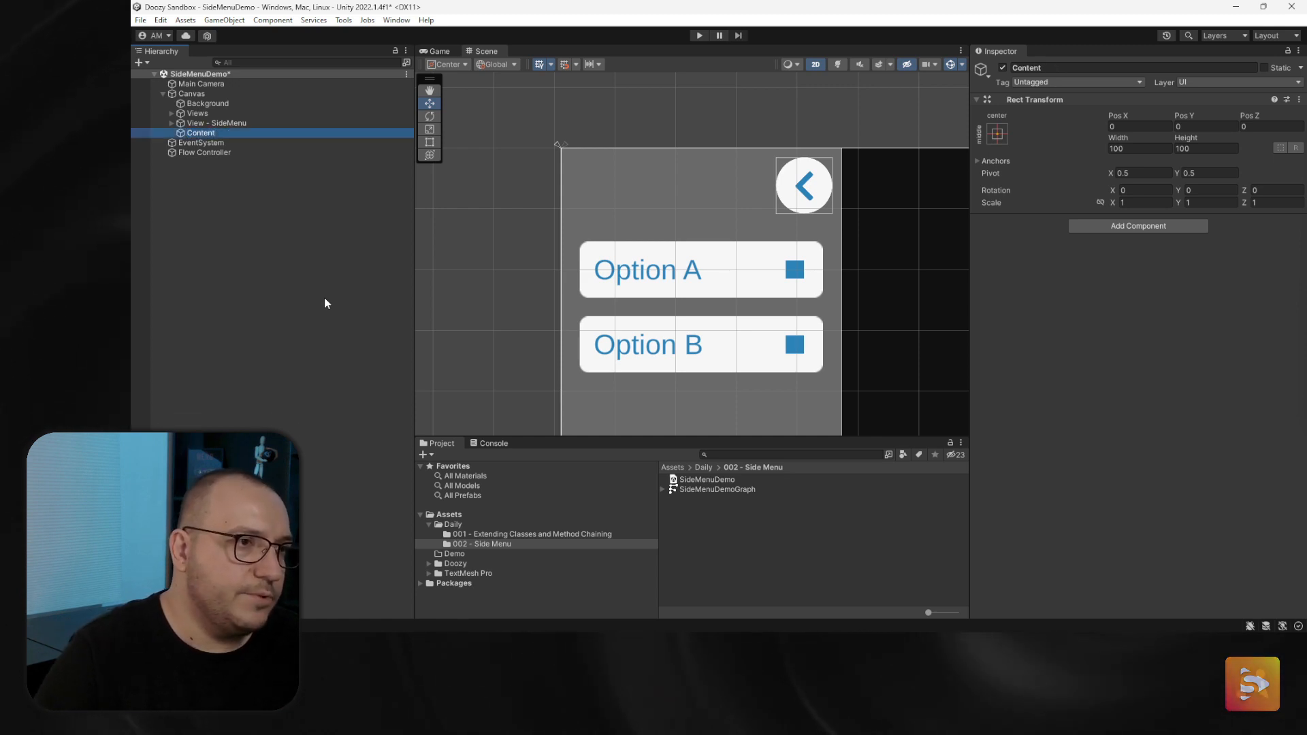
# Stretch Content to fill the Canvas in both directions, setting its pivot and position along with the anchors
pyautogui.click(997, 134)
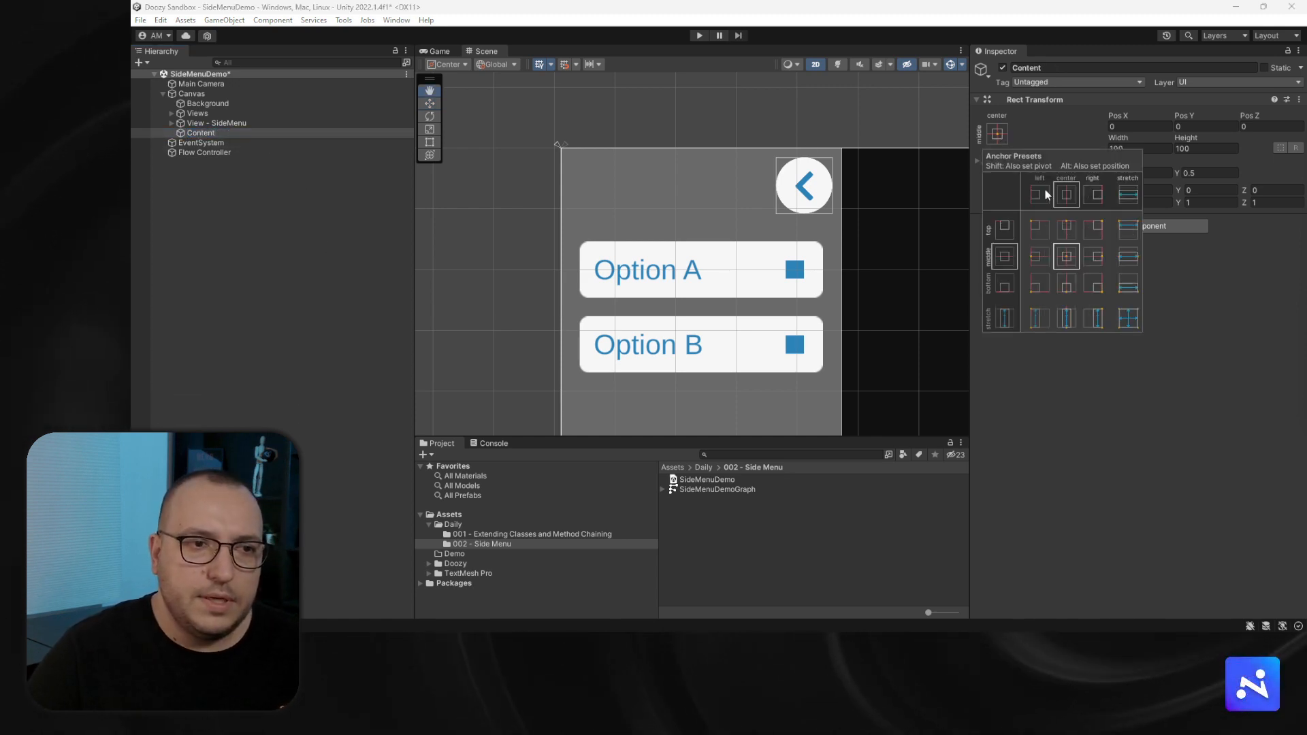
pyautogui.keyDown('alt'); pyautogui.keyDown('shift'); pyautogui.click(1123, 324); pyautogui.keyUp('shift'); pyautogui.keyUp('alt')
pyautogui.scroll(-10, 687, 276)
pyautogui.scroll(5, 735, 294)
pyautogui.moveTo(791, 309); pyautogui.dragTo(737, 289, button='middle')
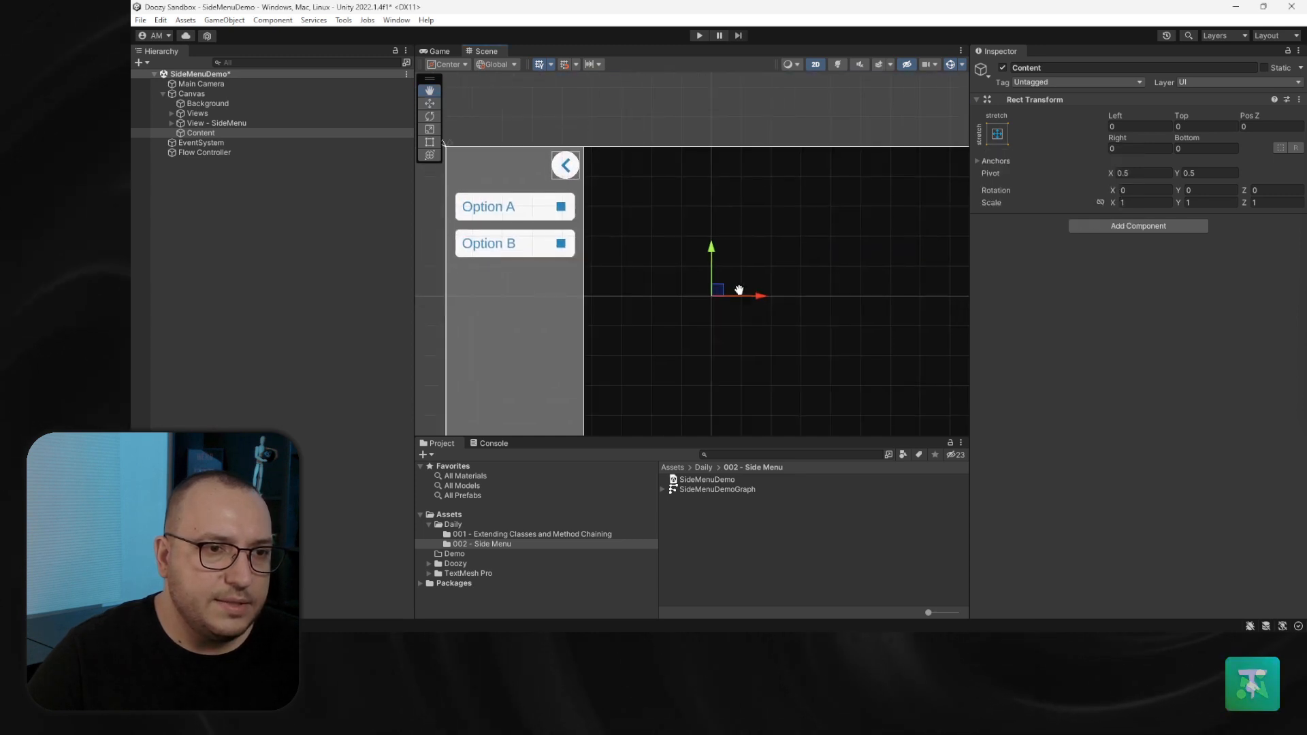
# Create an empty child object under Content and name it SideMenu
pyautogui.rightClick(211, 129)
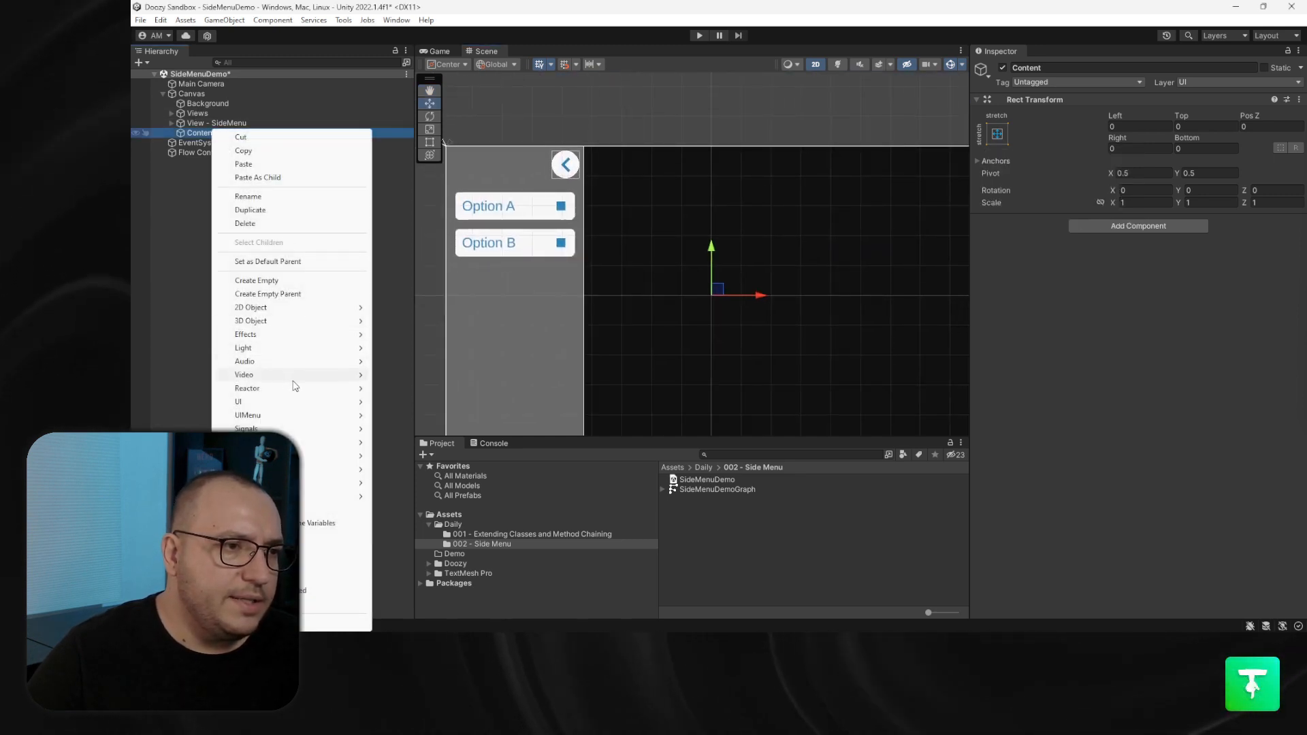
pyautogui.moveTo(285, 406)
pyautogui.click(329, 281)
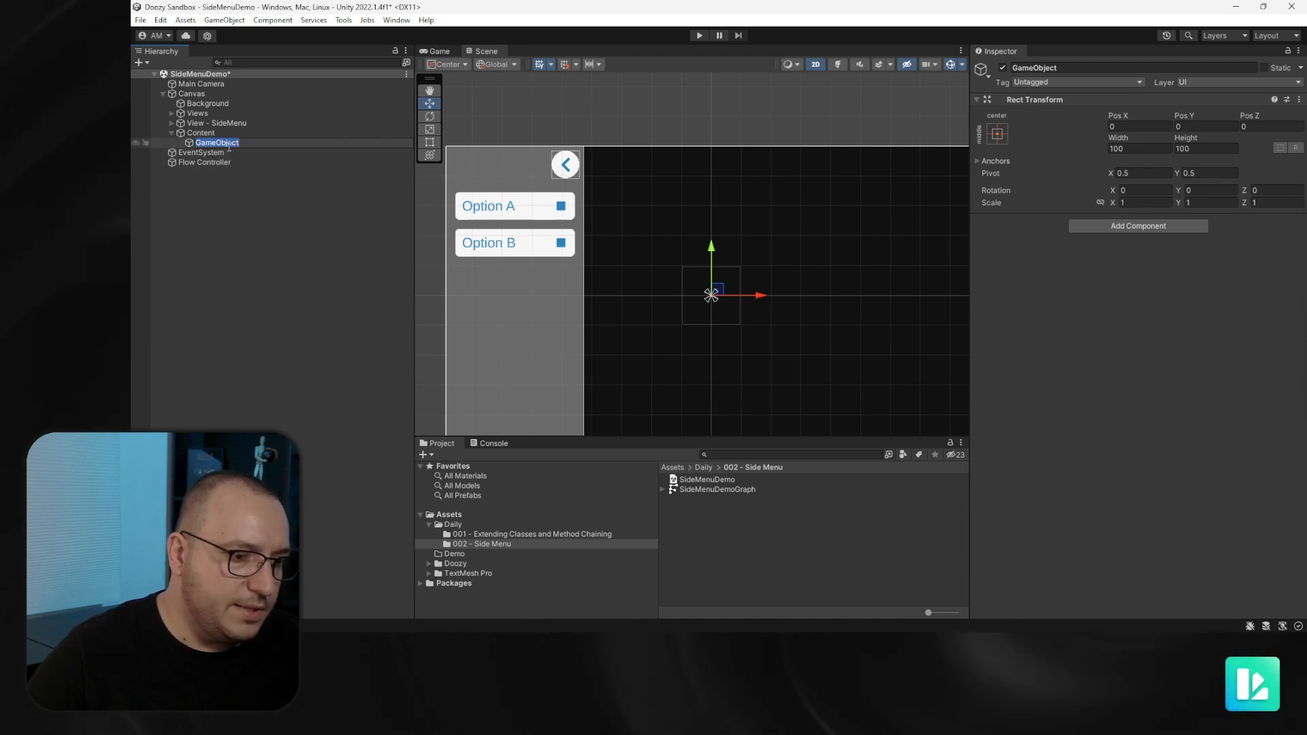
pyautogui.write('SideMenu')
pyautogui.press('Return')
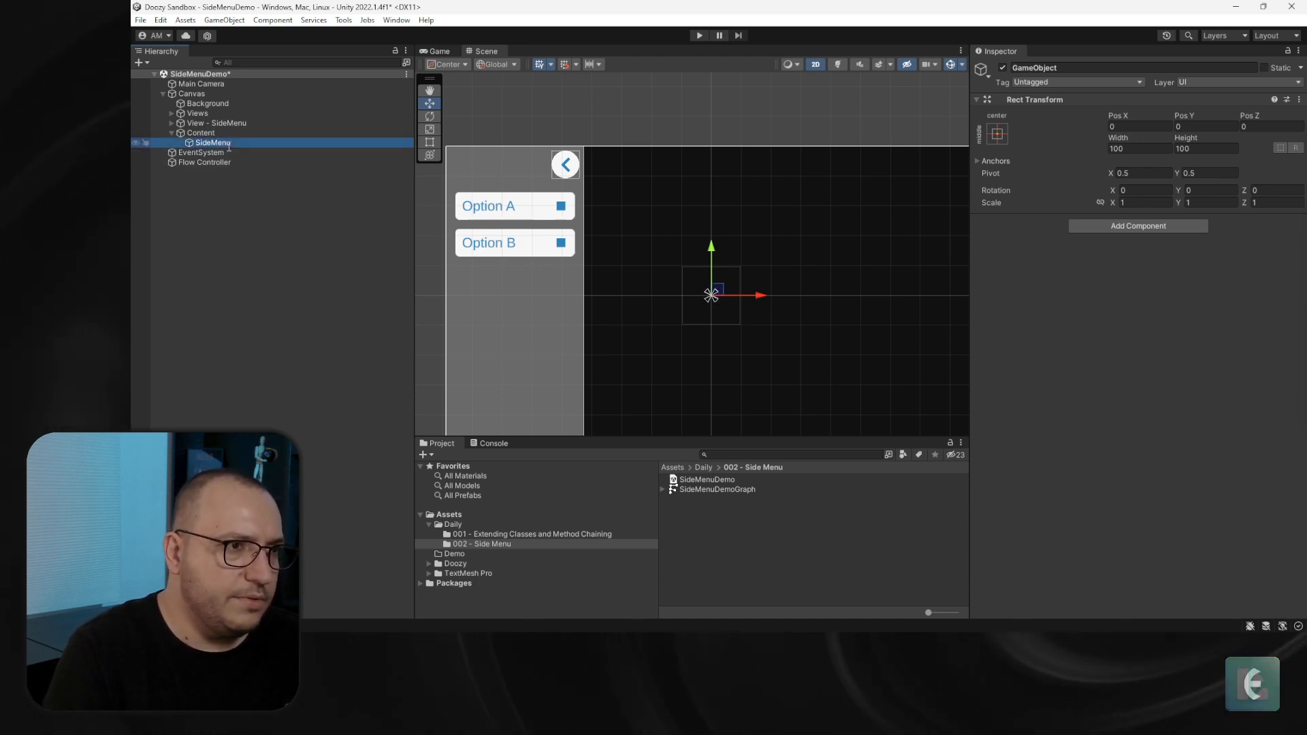
# Create a second empty child object under Content and name it ViewsContainer
pyautogui.click(248, 133)
pyautogui.rightClick(248, 134)
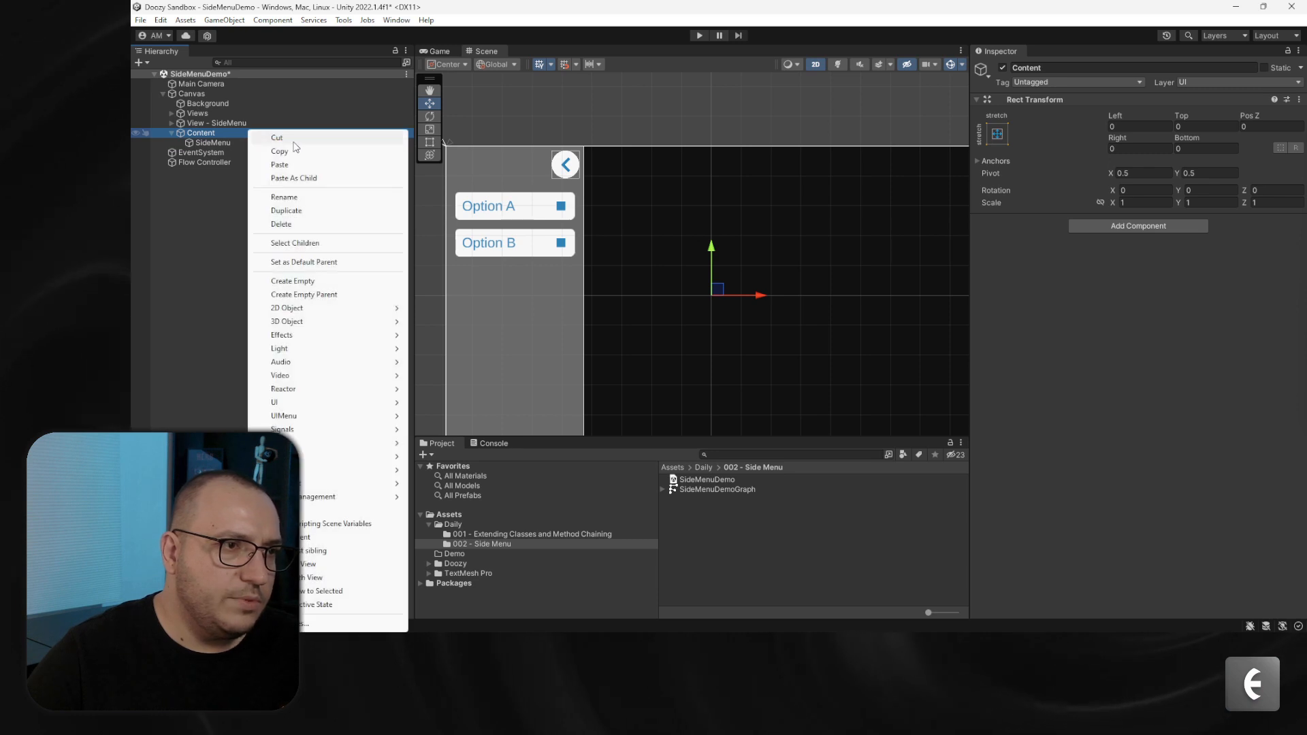
pyautogui.click(300, 281)
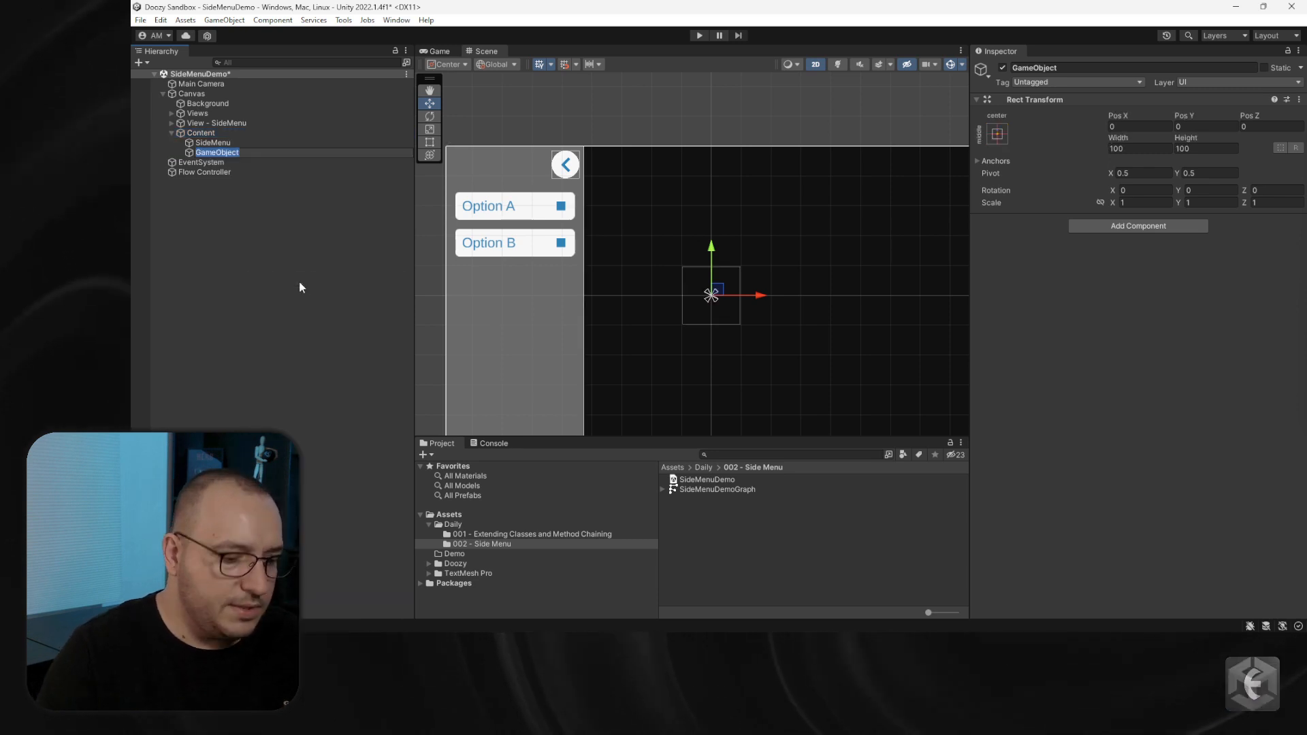
pyautogui.write('View')
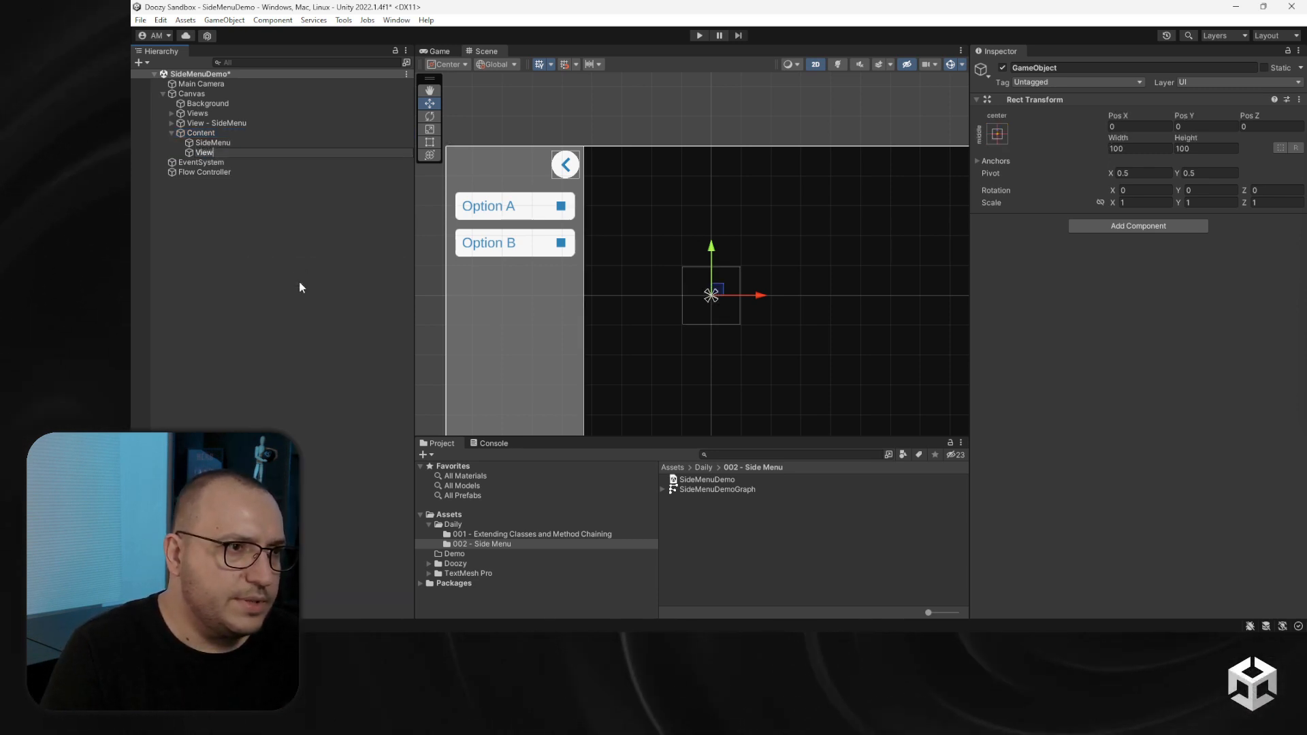
pyautogui.write('sContai')
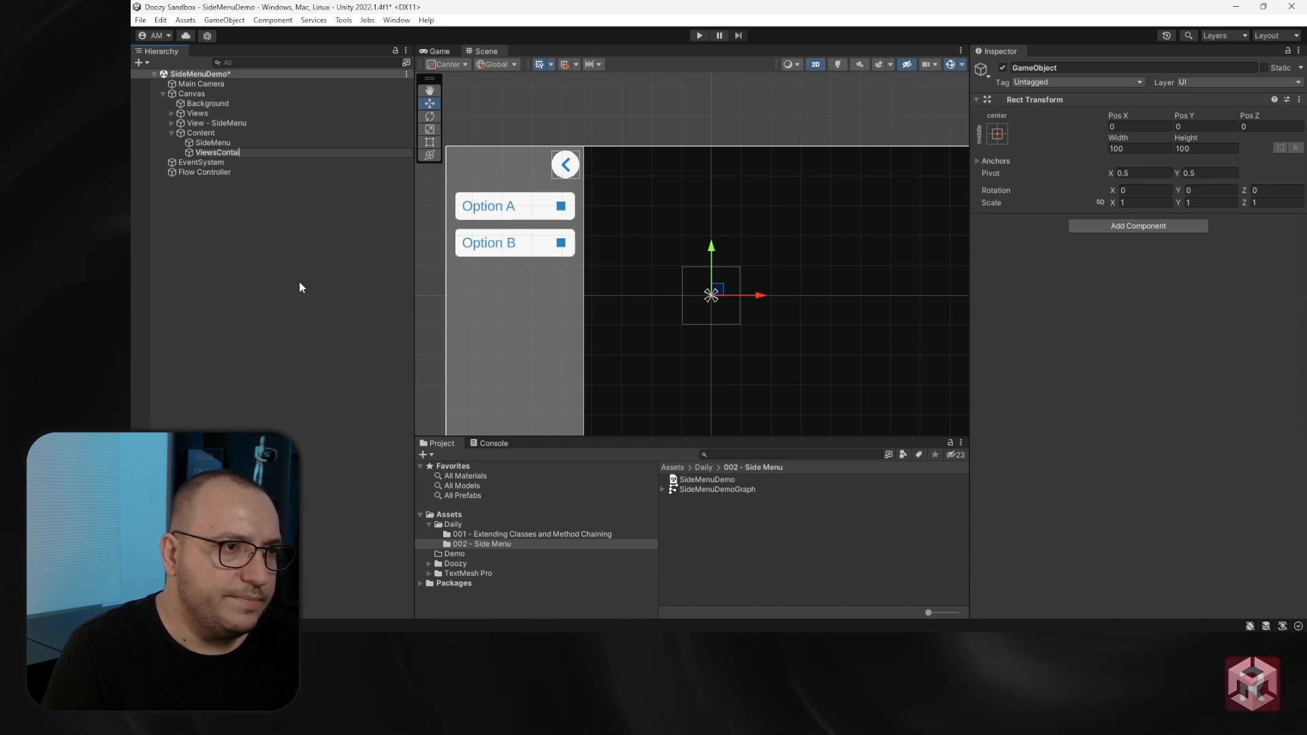
pyautogui.write('ner')
pyautogui.press('Return')
# Rename the SideMenu object under Content as SideMenuContainer
pyautogui.click(230, 146)
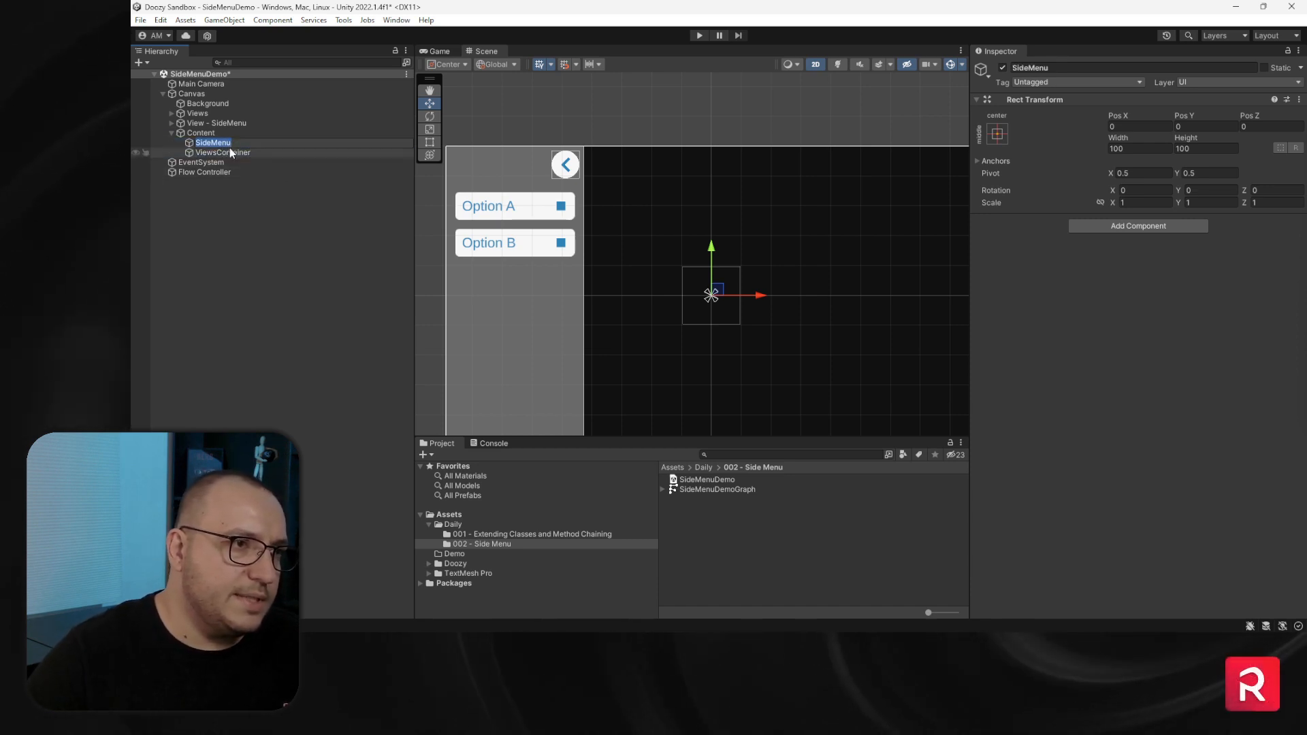
pyautogui.press('F2')
pyautogui.write('SideMenuContainer')
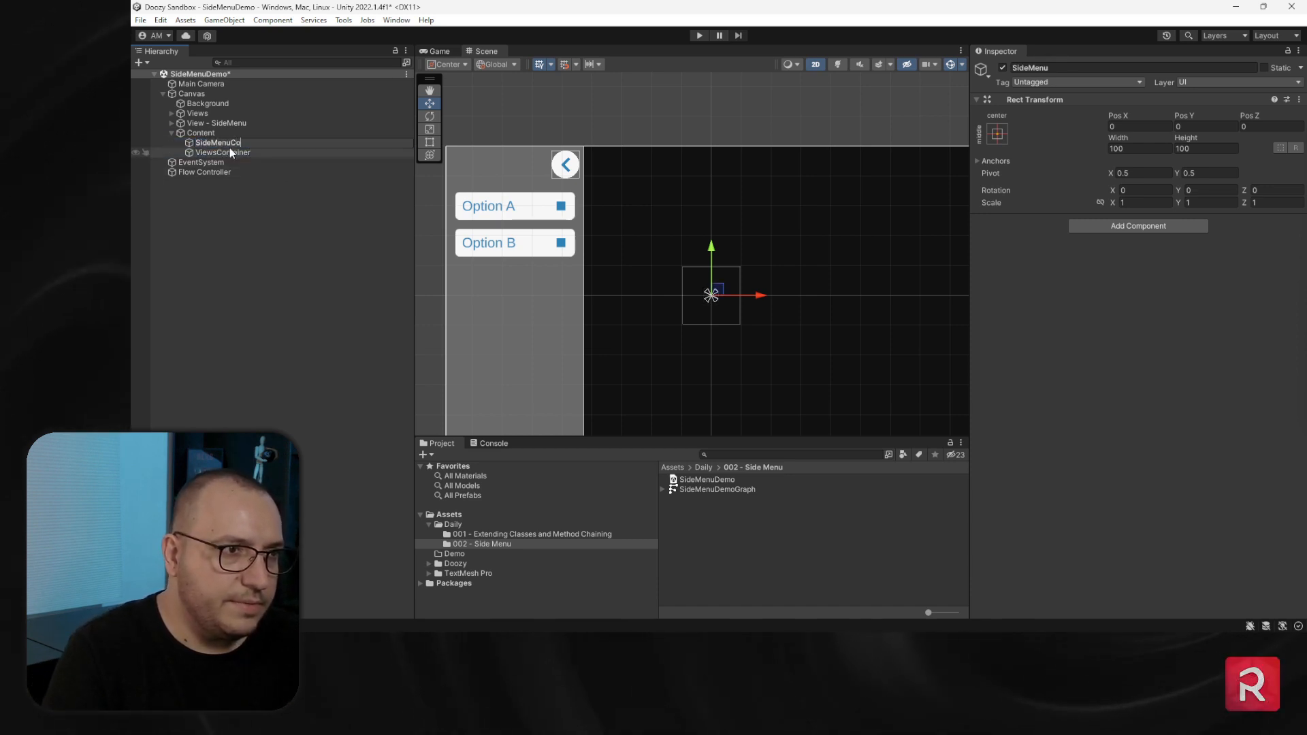
pyautogui.press('Return')
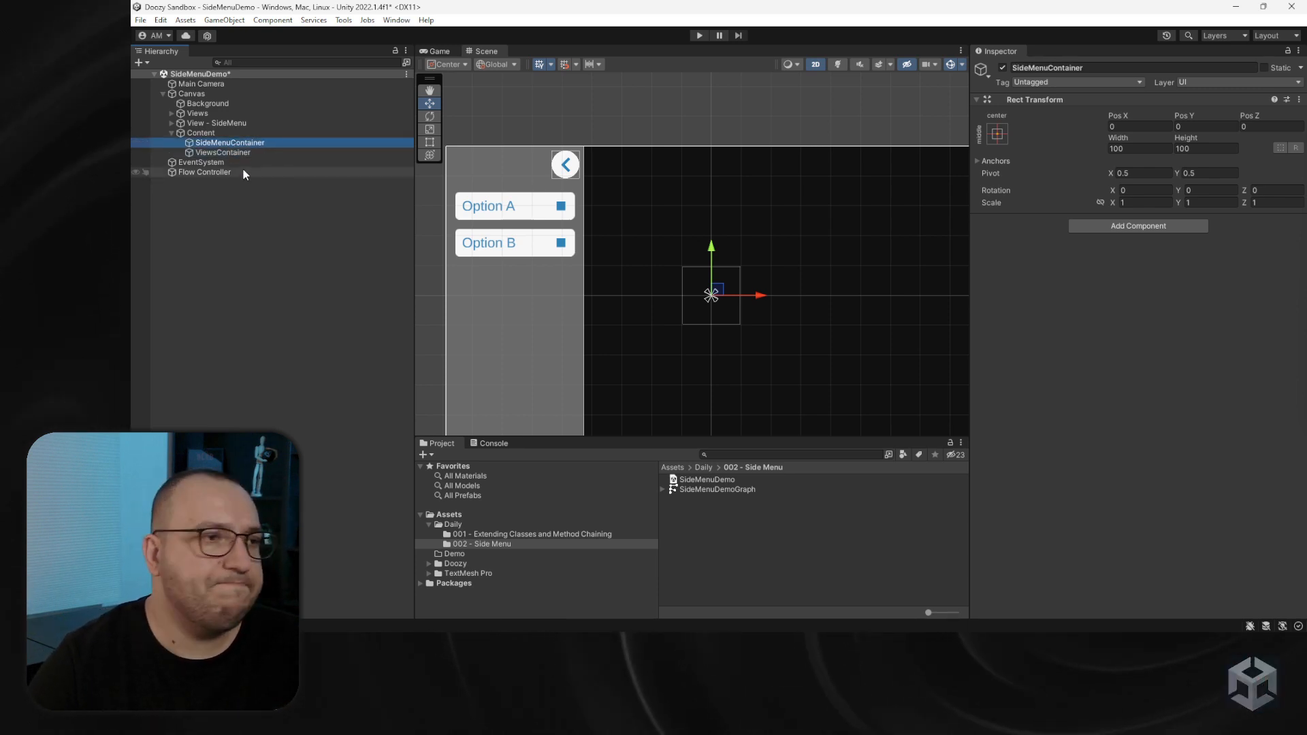
# Add a UI Image as a child of SideMenuContainer and stretch it to fill its parent in both directions
pyautogui.rightClick(232, 142)
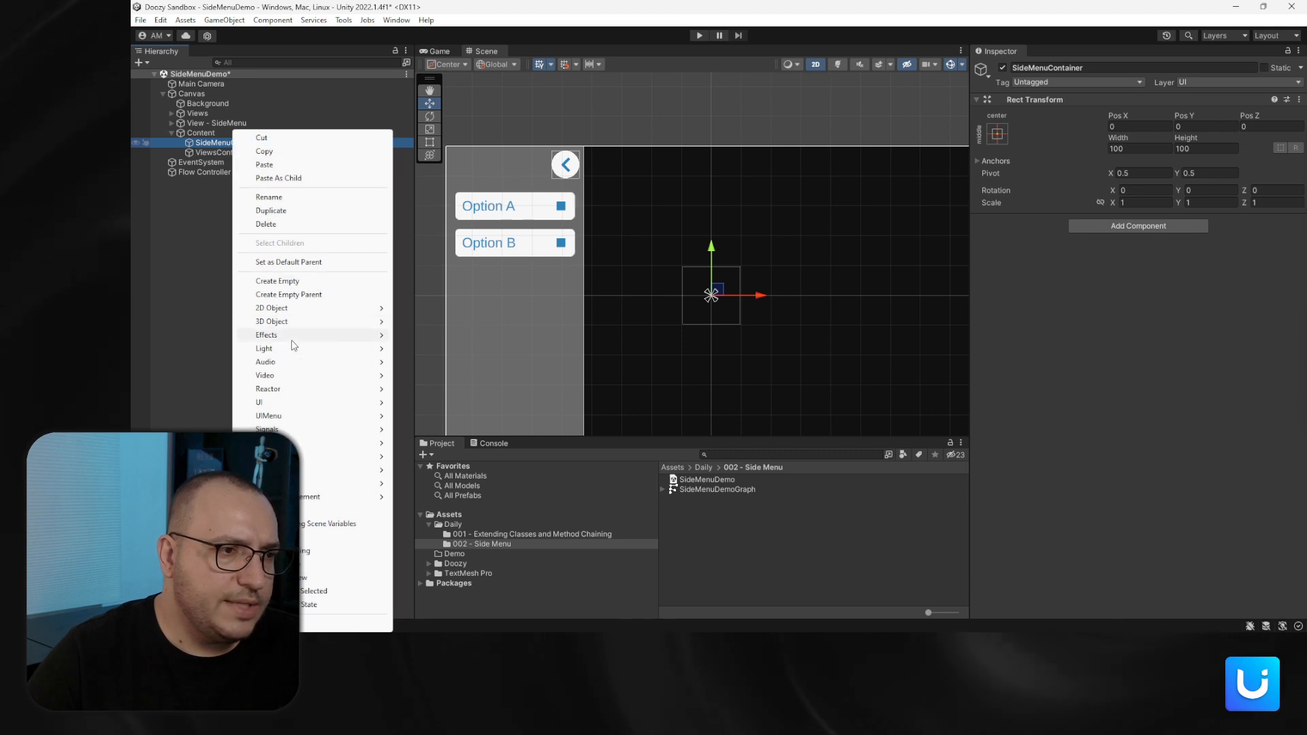
pyautogui.moveTo(300, 401)
pyautogui.click(425, 448)
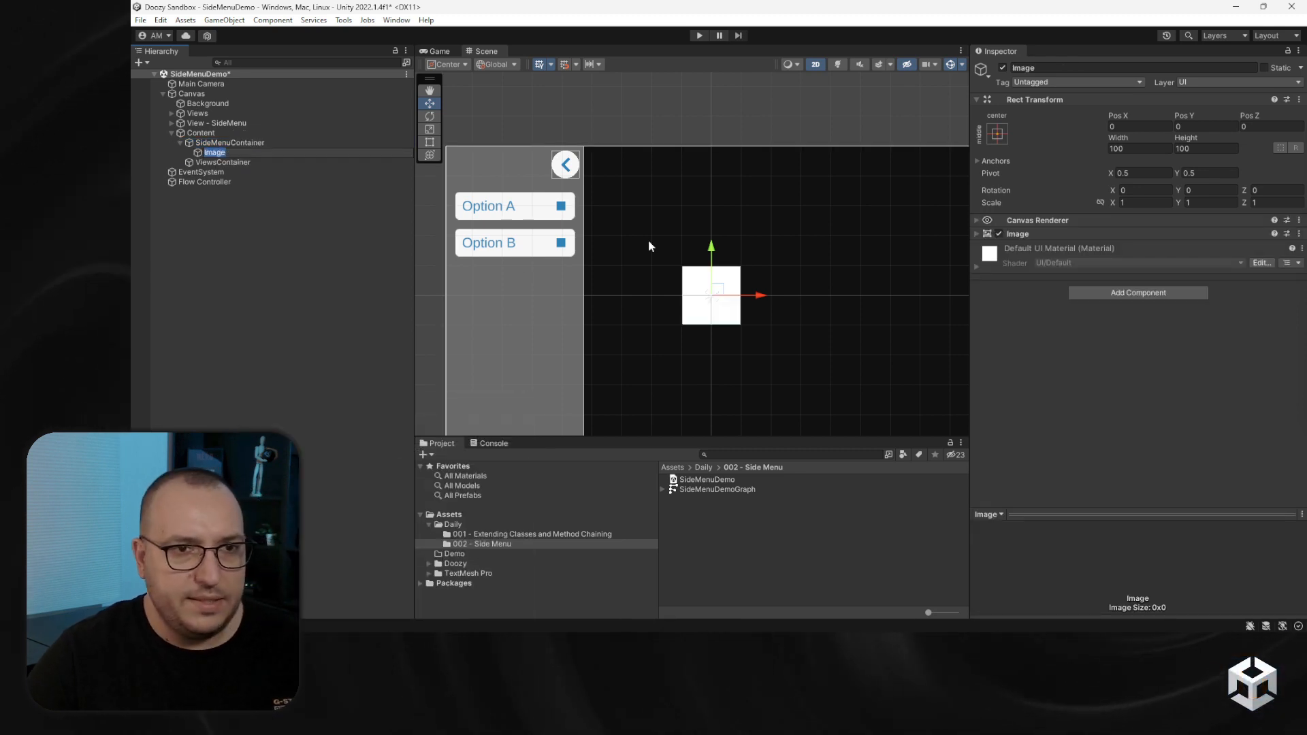
pyautogui.click(997, 133)
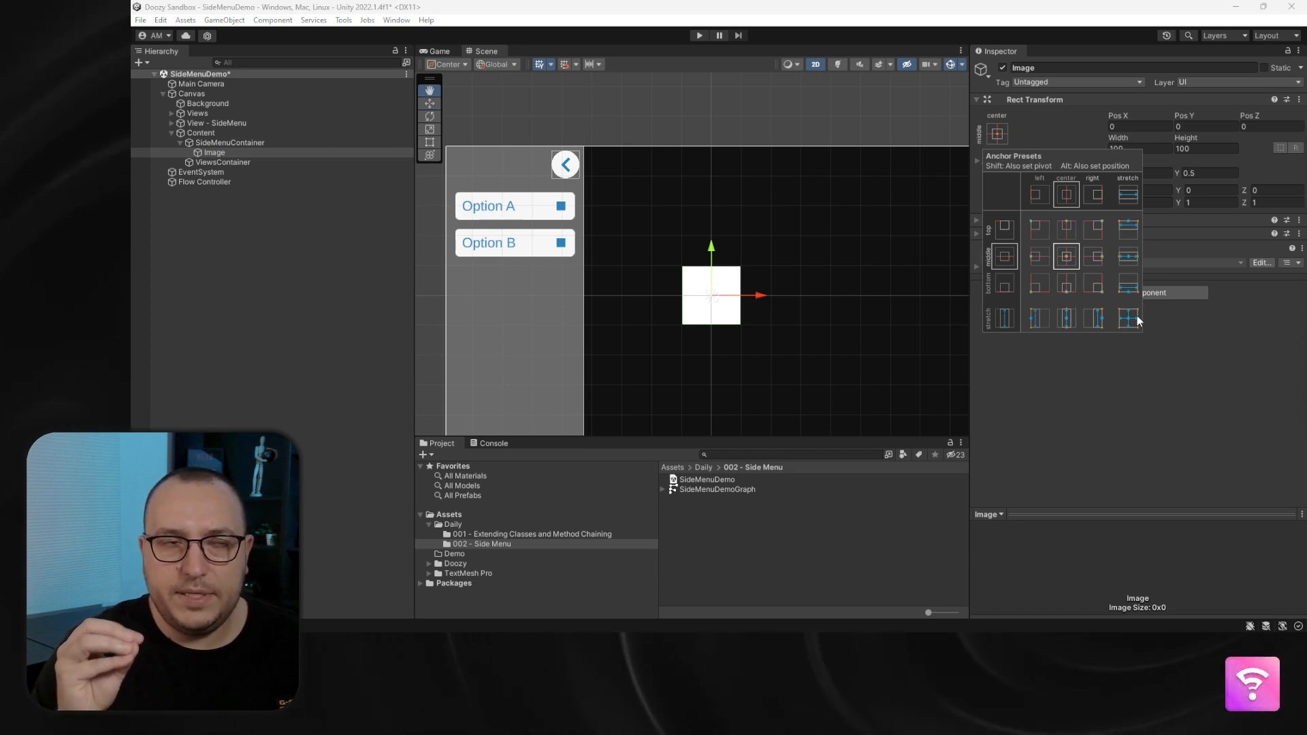
pyautogui.keyDown('alt'); pyautogui.keyDown('shift'); pyautogui.click(1136, 316); pyautogui.keyUp('shift'); pyautogui.keyUp('alt')
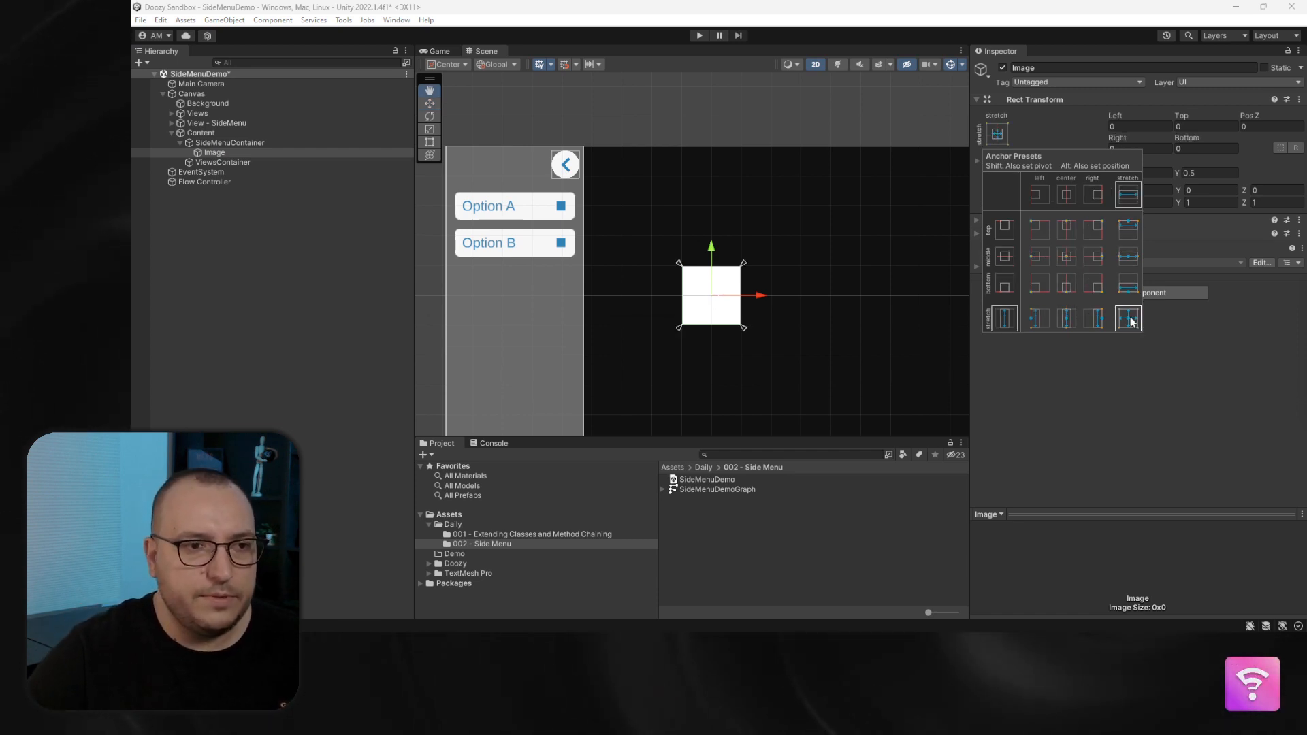
pyautogui.click(242, 154)
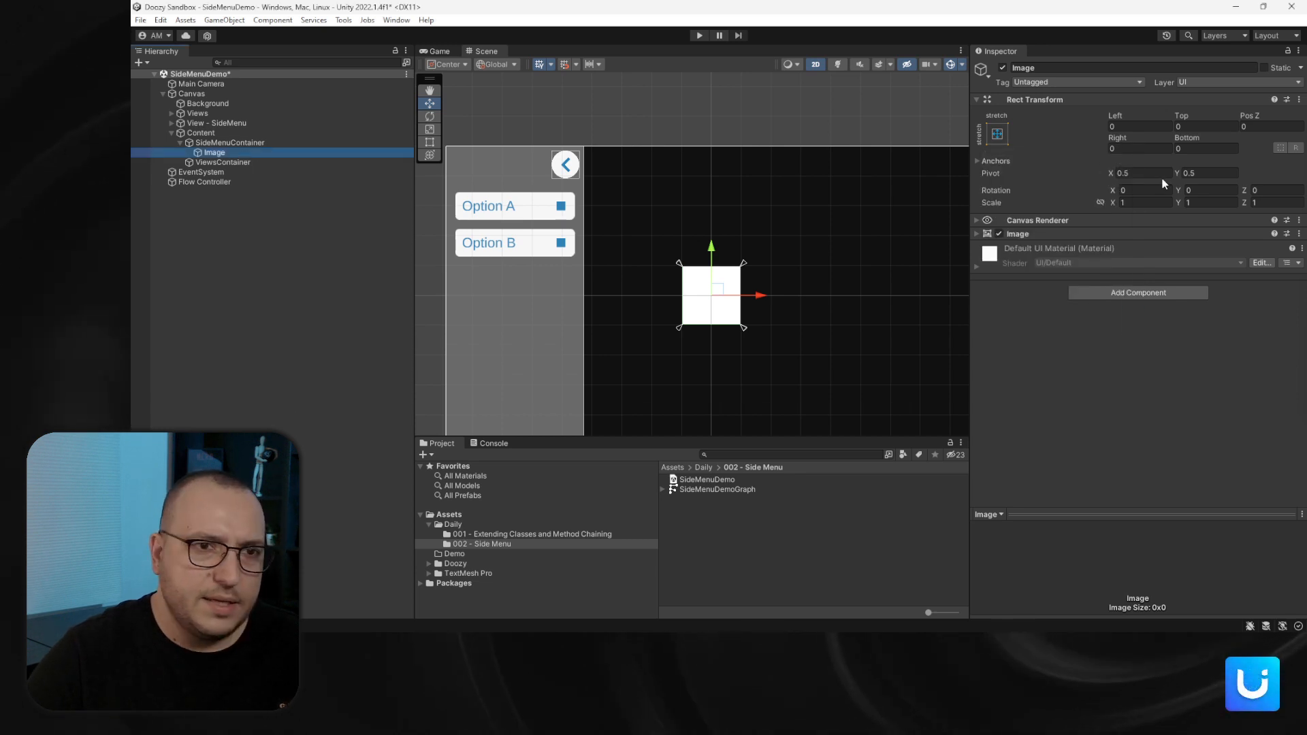
# Set the color of SideMenuContainer's Image to bright green
pyautogui.click(996, 134)
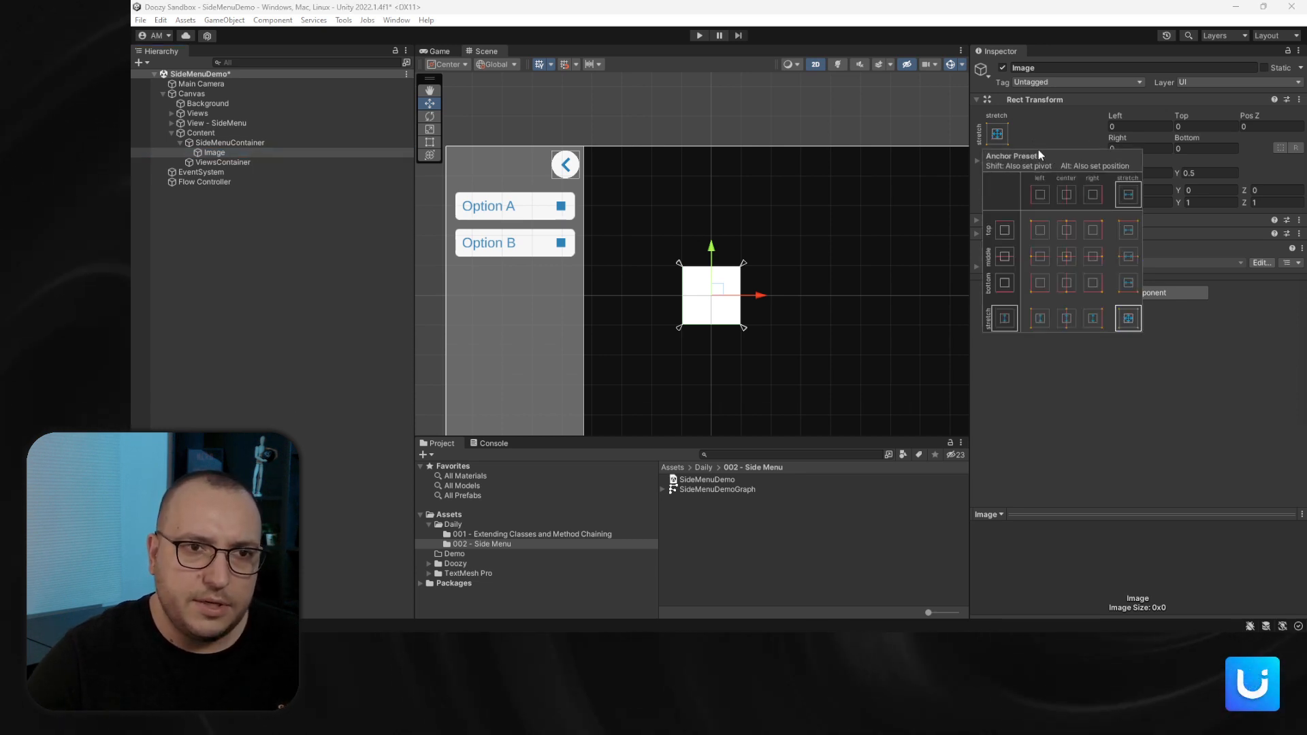
pyautogui.press('Escape')
pyautogui.click(1023, 234)
pyautogui.click(1127, 260)
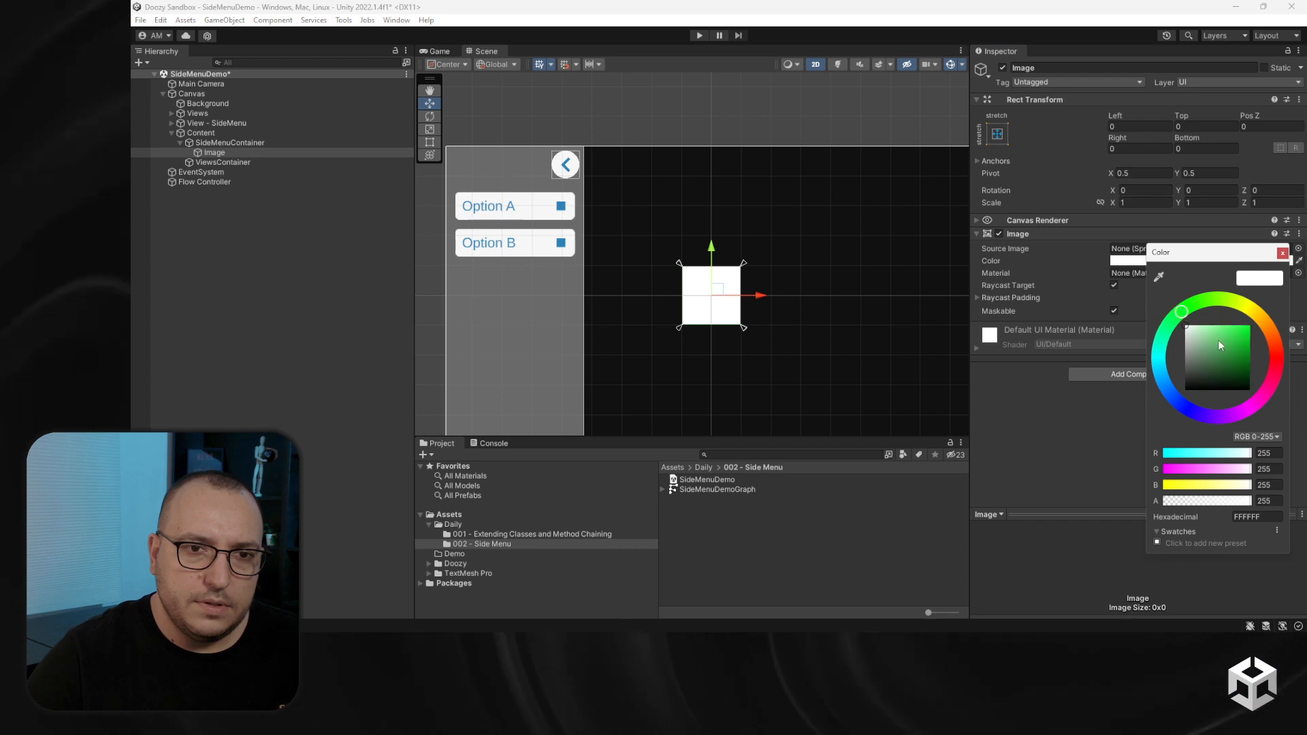
pyautogui.moveTo(1217, 343); pyautogui.dragTo(1250, 326)
pyautogui.click(1281, 254)
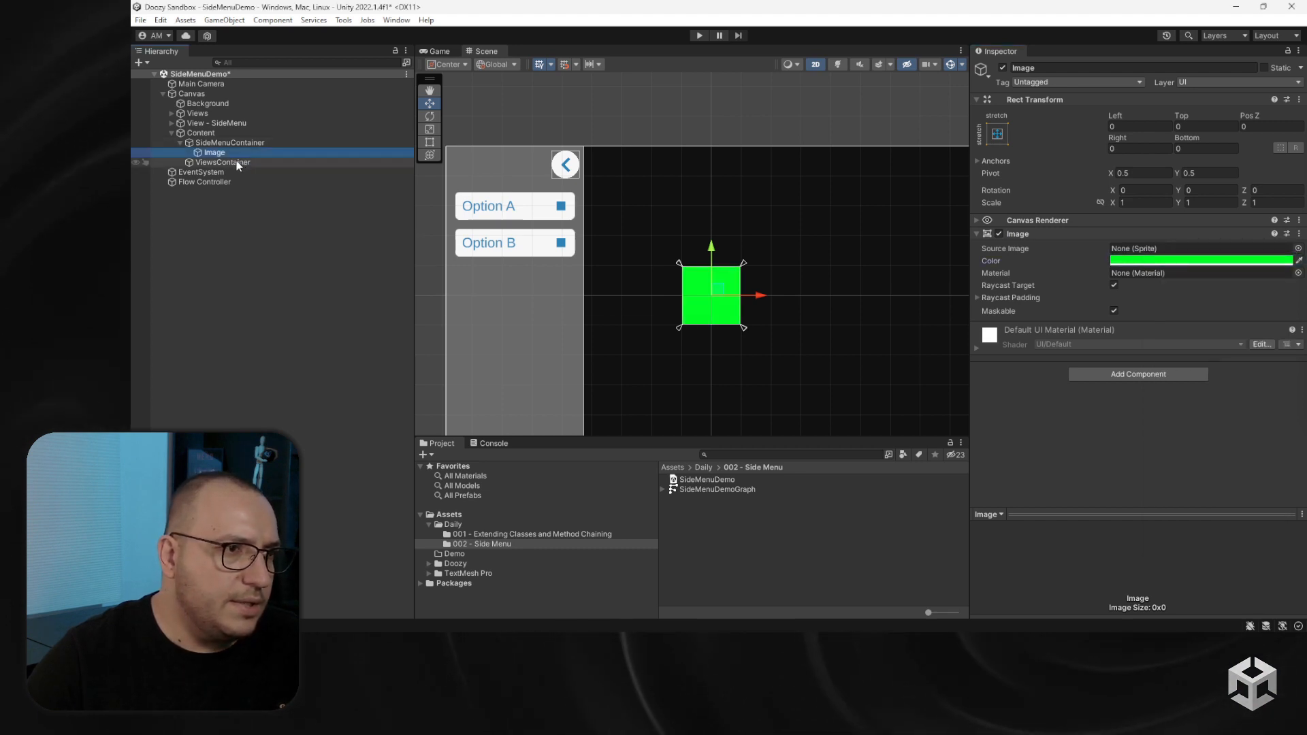
# Add a UI Image as a child of ViewsContainer and stretch it to fill its parent in both directions
pyautogui.click(219, 162)
pyautogui.rightClick(203, 163)
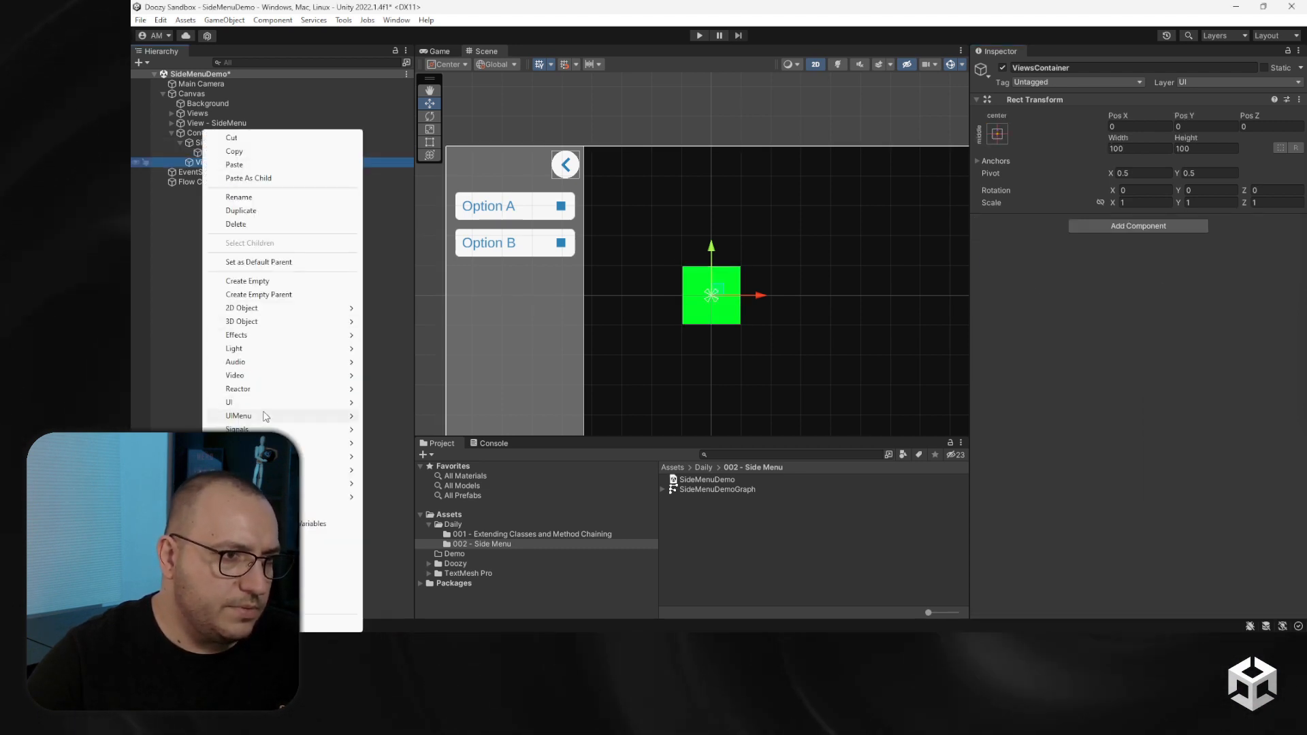
pyautogui.moveTo(286, 402)
pyautogui.click(393, 447)
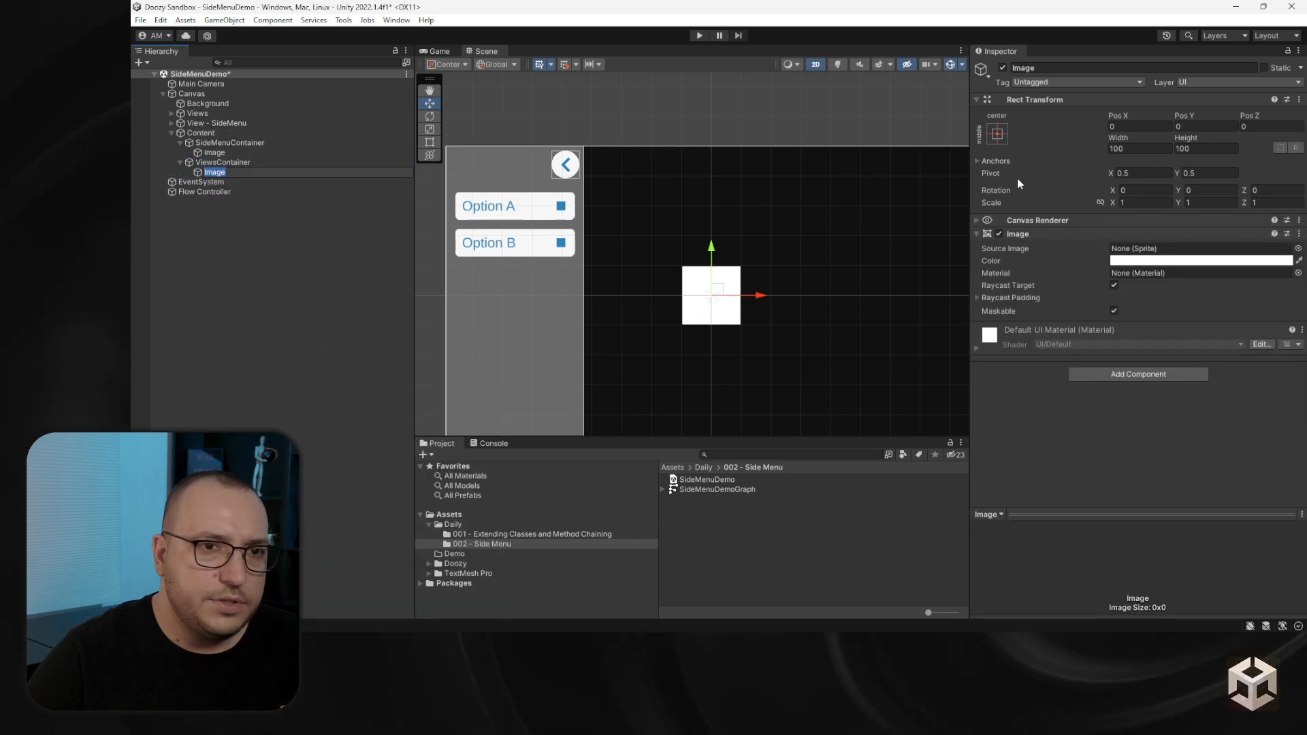
pyautogui.click(997, 134)
# Set the color of ViewsContainer's Image to orange
pyautogui.click(1162, 264)
pyautogui.moveTo(1269, 311); pyautogui.dragTo(1282, 325)
pyautogui.moveTo(1256, 328); pyautogui.dragTo(1264, 322)
pyautogui.click(1294, 250)
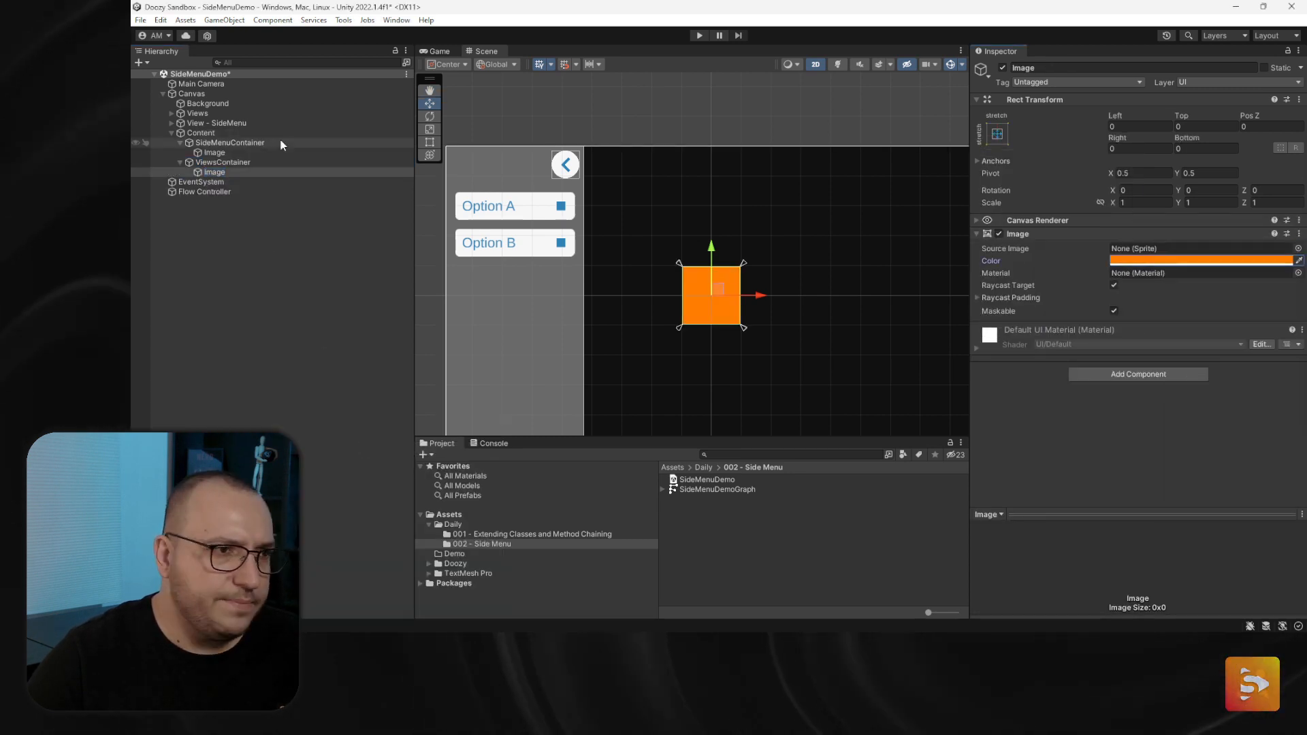
# Move SideMenuContainer left to about X -113, and recolor its Image with the blue sampled from Option A's Indicator
pyautogui.click(225, 143)
pyautogui.moveTo(761, 300); pyautogui.dragTo(696, 296)
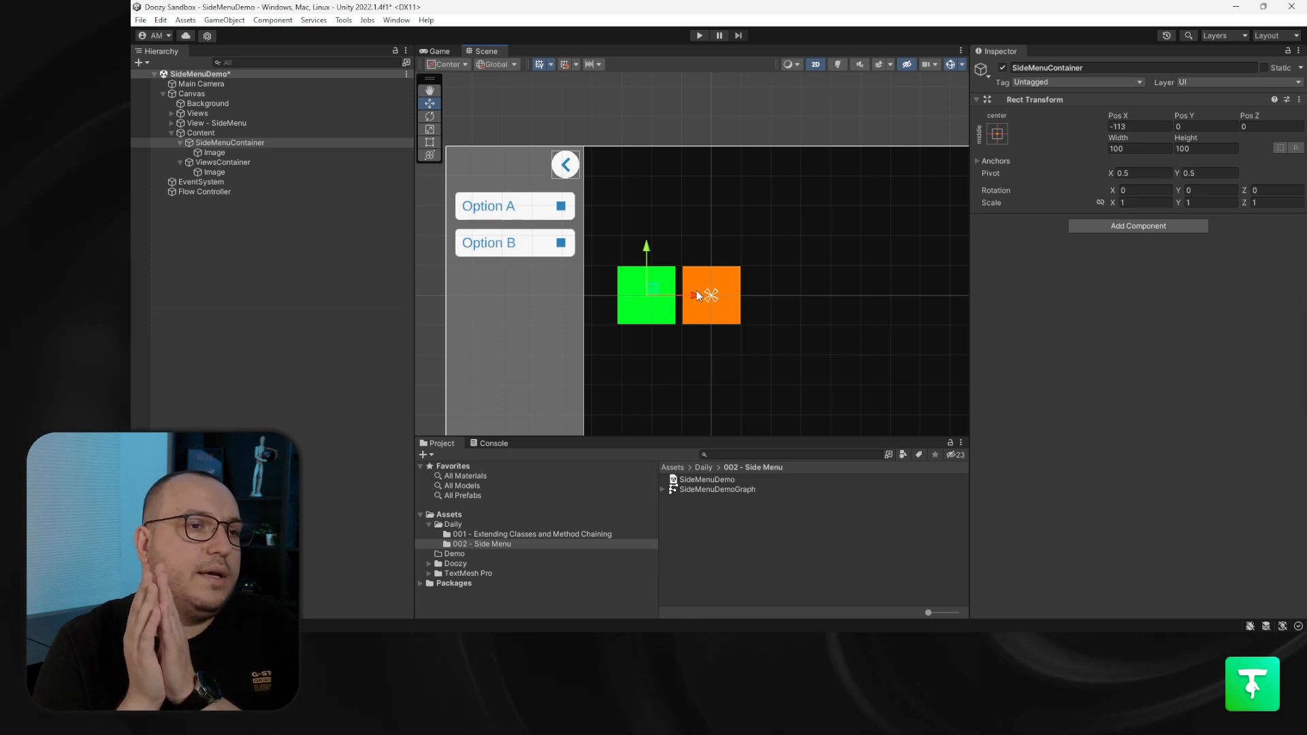
pyautogui.click(271, 152)
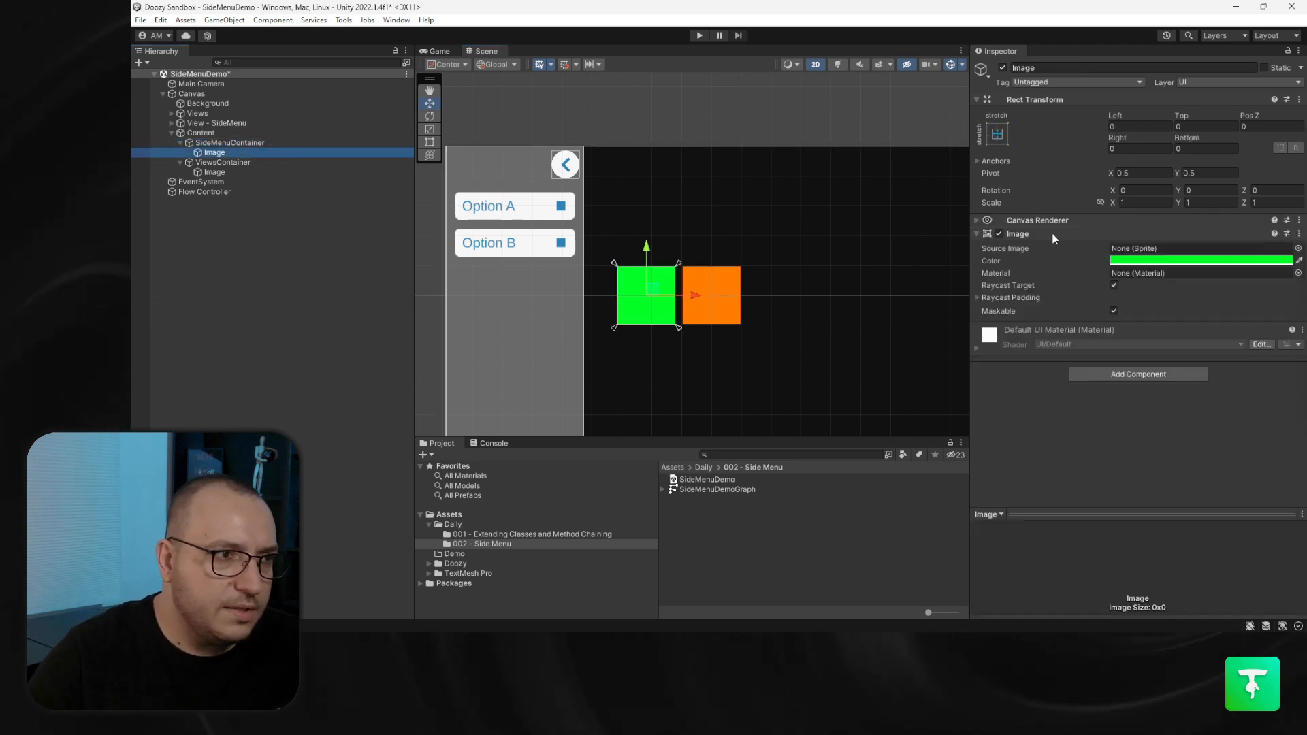
pyautogui.click(562, 206)
pyautogui.click(213, 143)
pyautogui.click(214, 153)
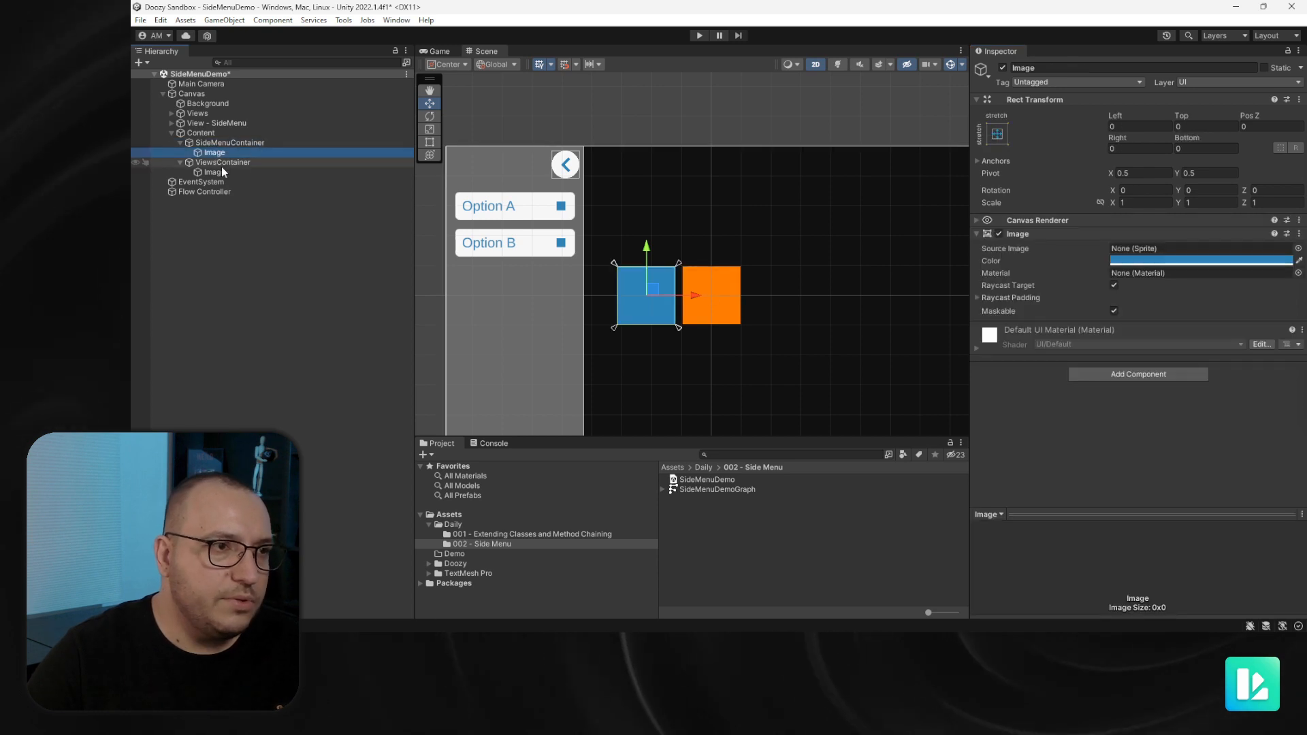
# Add a Horizontal Layout Group to Content and enable Control Child Size for both width and height
pyautogui.click(222, 163)
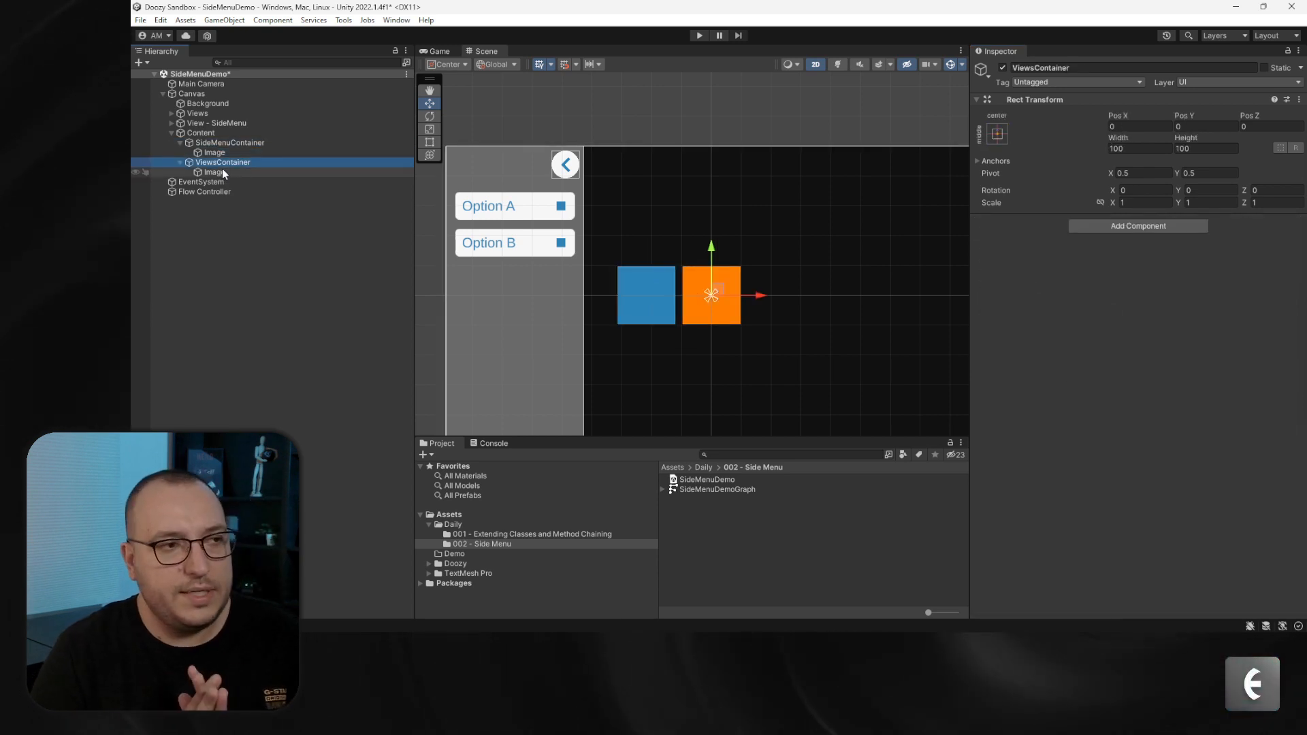
pyautogui.click(199, 133)
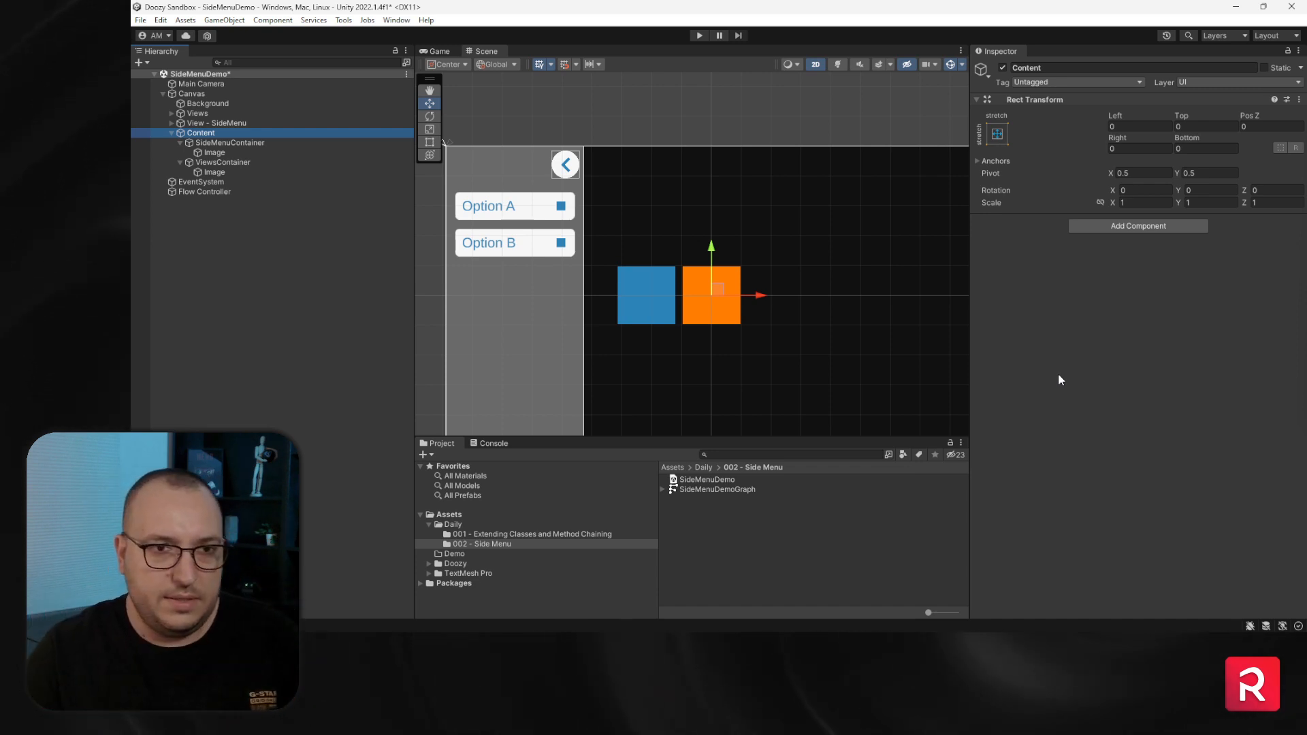
pyautogui.click(1082, 229)
pyautogui.press('BackSpace')
pyautogui.write('horiz')
pyautogui.press('Return')
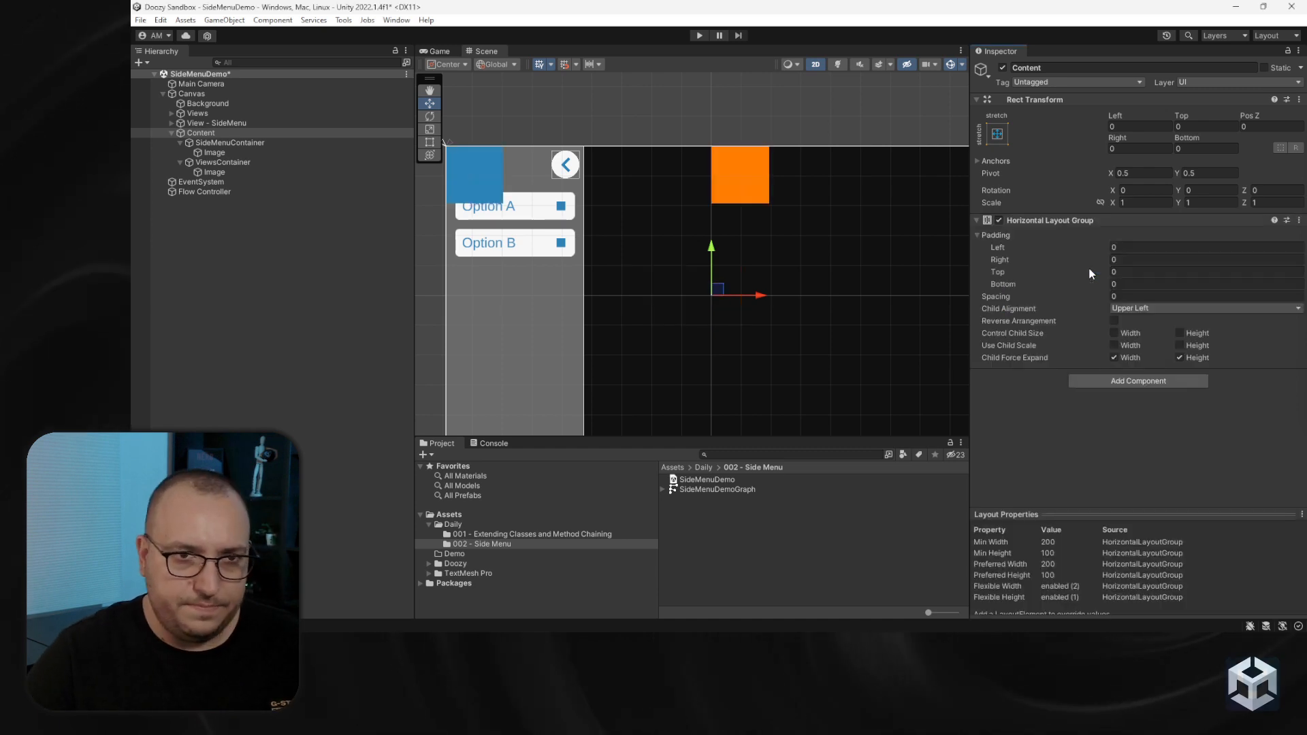
pyautogui.click(1114, 333)
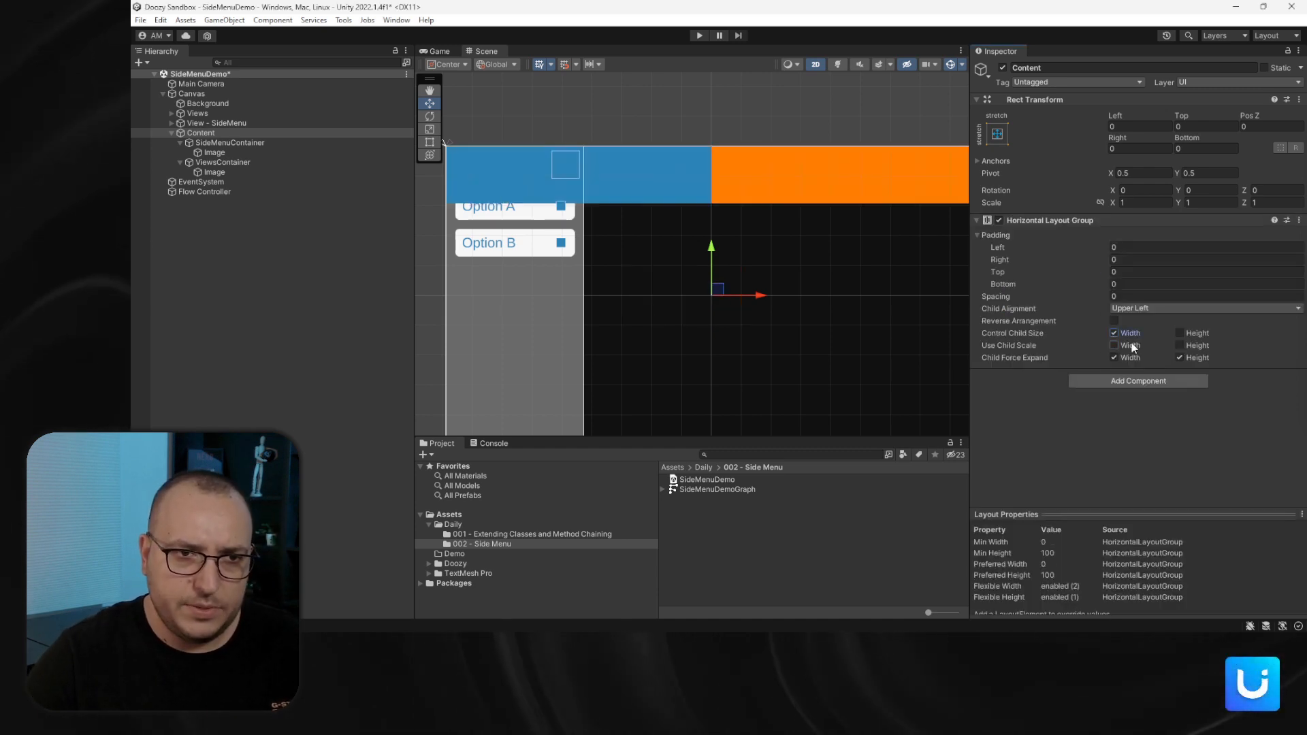
pyautogui.click(1180, 332)
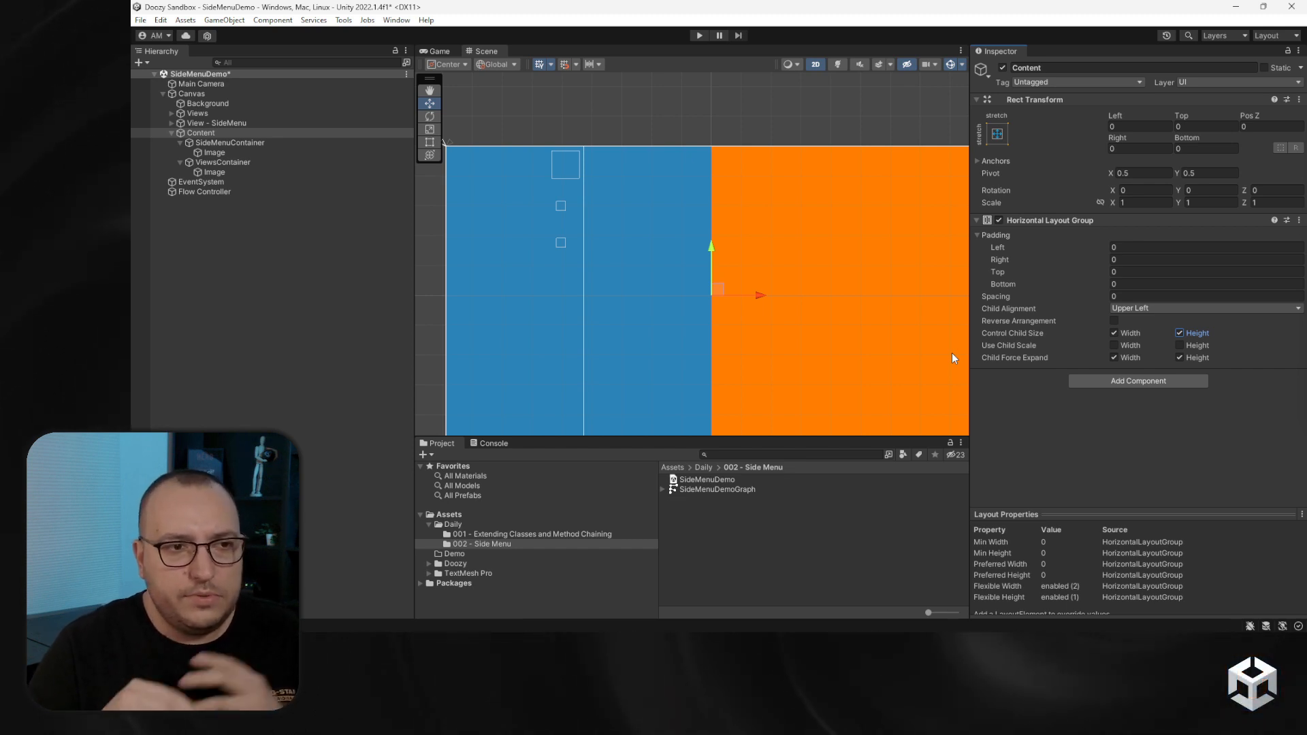
# Add a Layout Element to SideMenuContainer with Preferred Width 240, Flexible Width 0 and Flexible Height 1
pyautogui.click(232, 142)
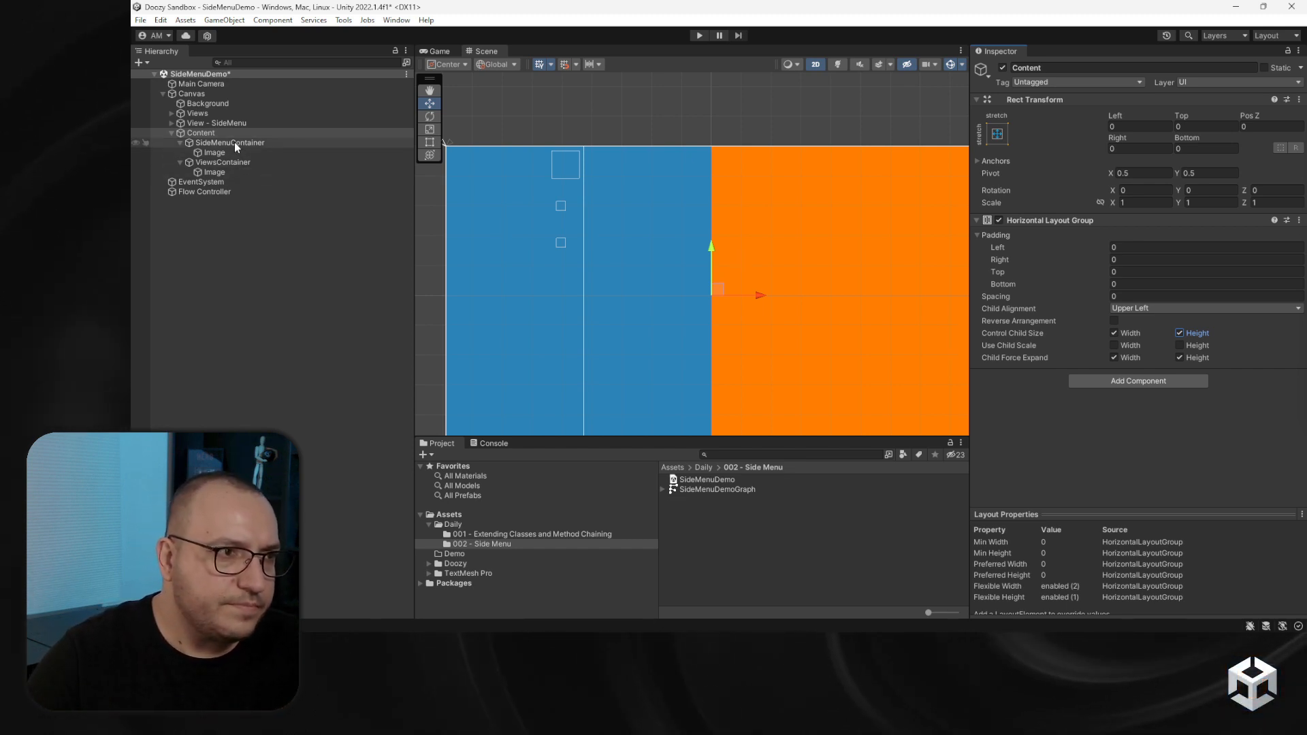
pyautogui.click(1115, 242)
pyautogui.write('lay')
pyautogui.press('Return')
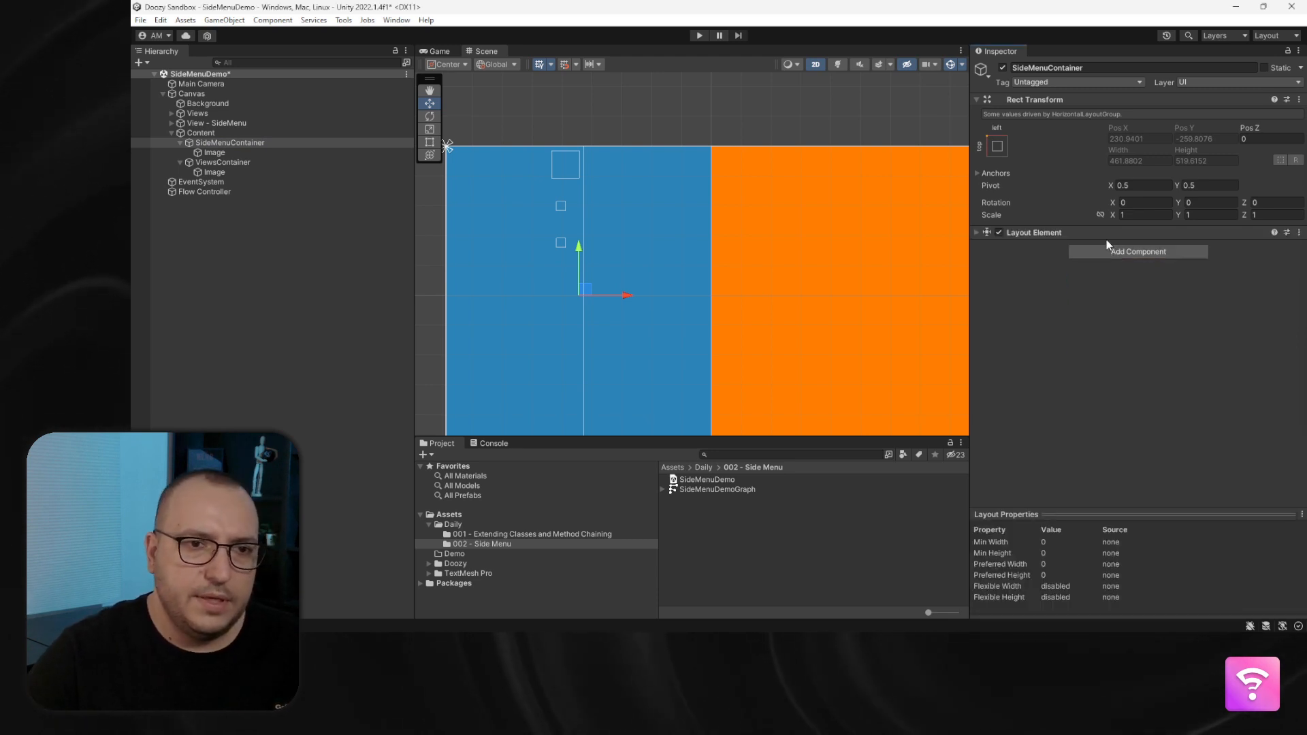
pyautogui.click(1104, 234)
pyautogui.click(1114, 290)
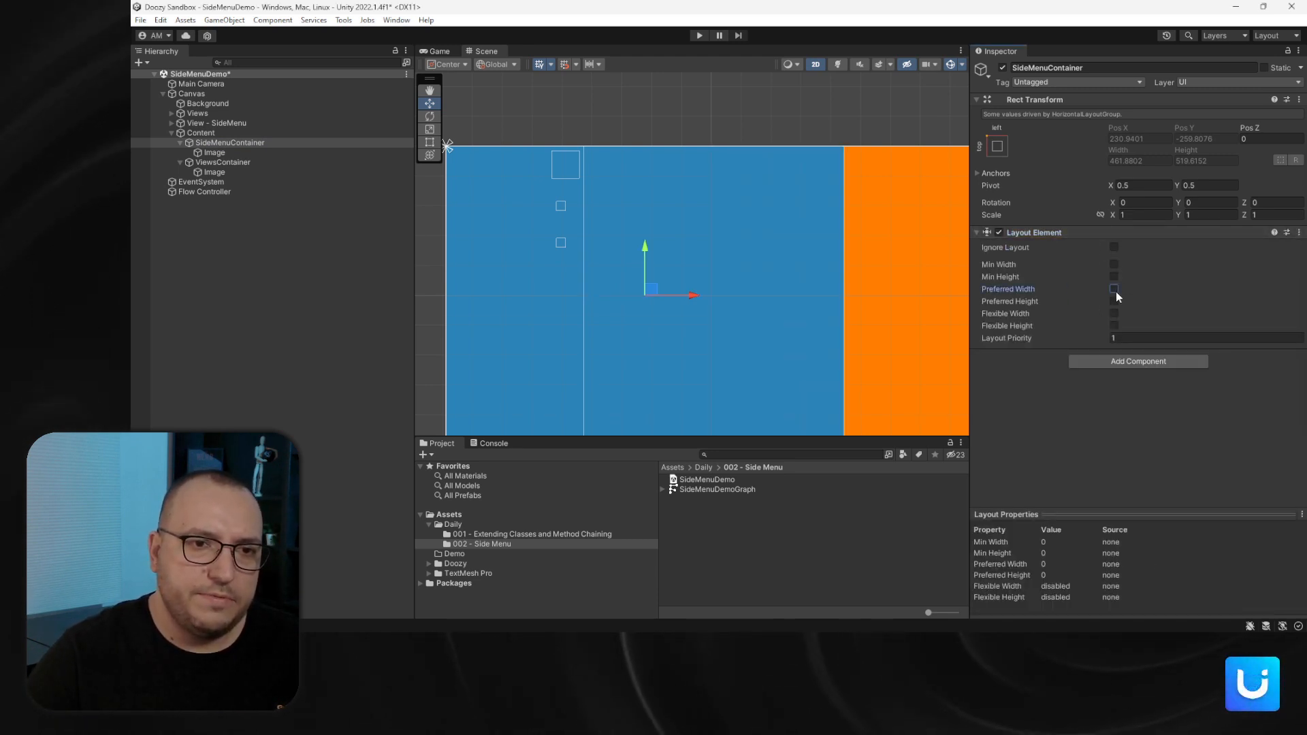
pyautogui.write('240')
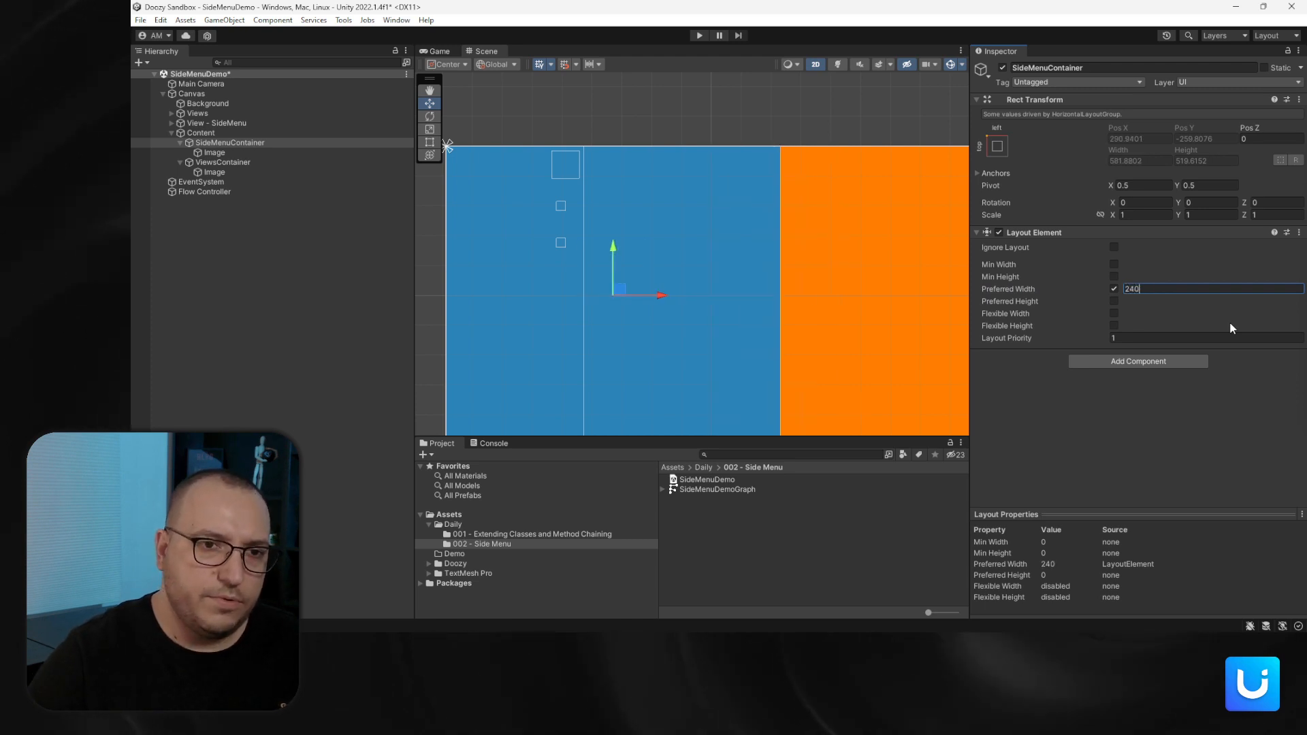
pyautogui.click(1115, 314)
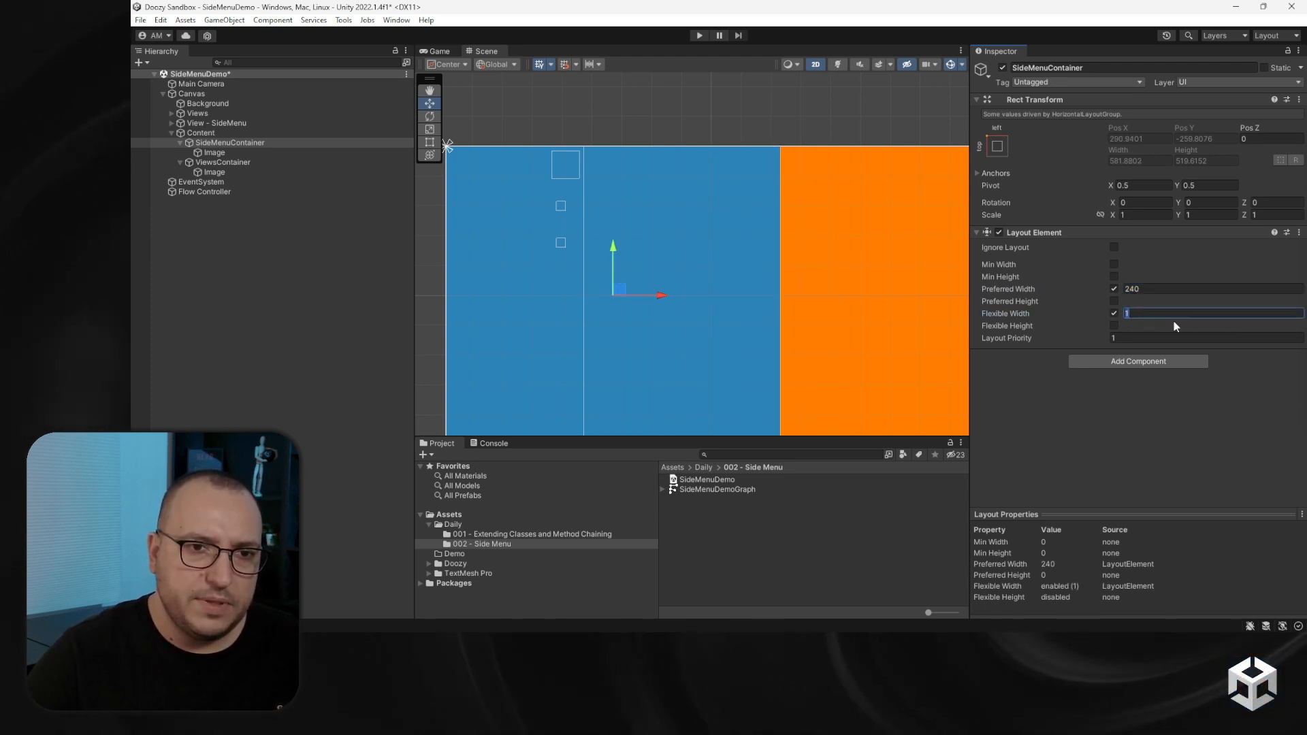
pyautogui.click(1113, 325)
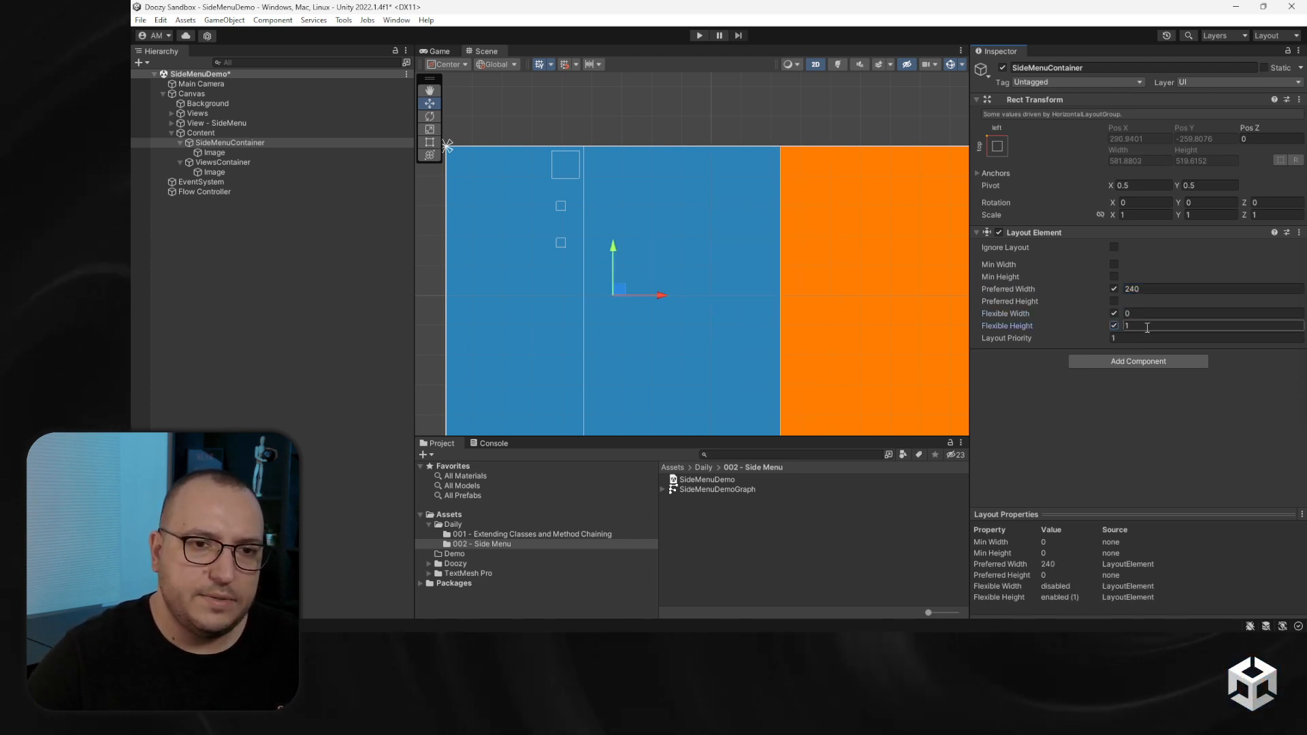
# Add a Layout Element to ViewsContainer with Flexible Width and Flexible Height both at 1
pyautogui.scroll(-3, 731, 404)
pyautogui.click(240, 163)
pyautogui.click(1120, 242)
pyautogui.write('la')
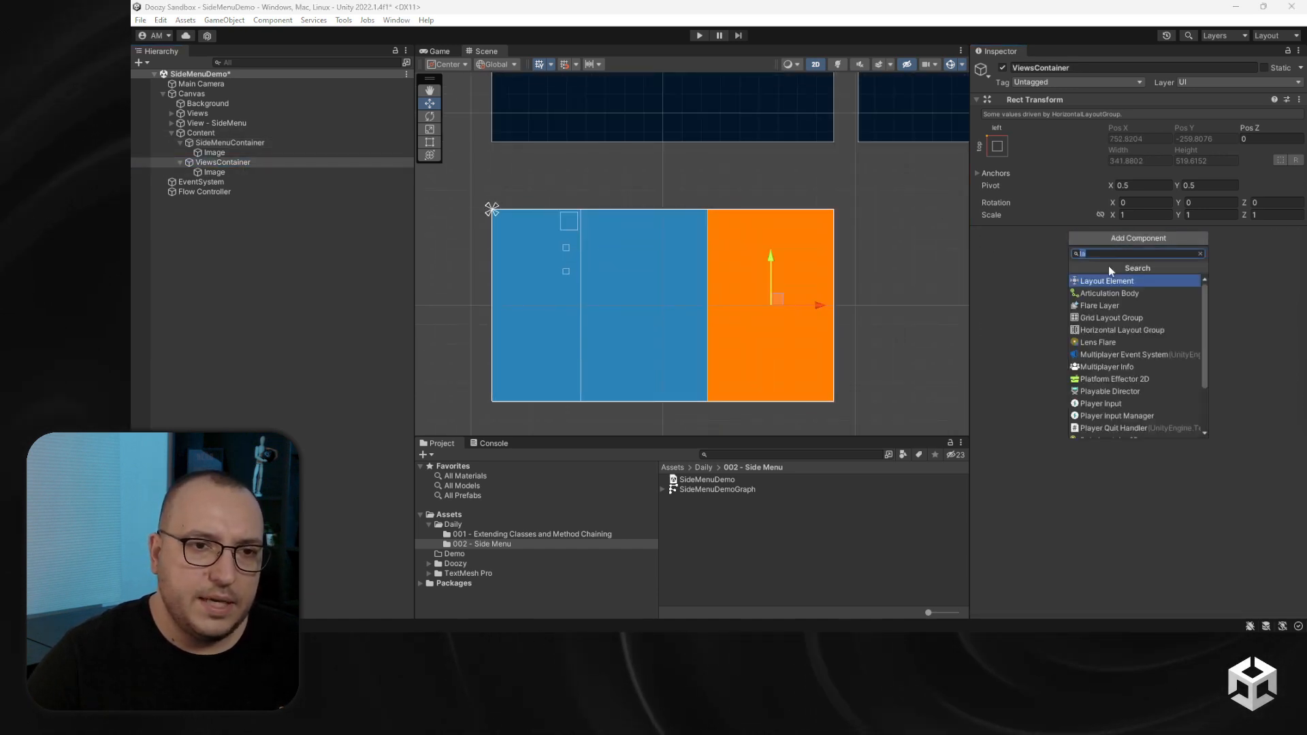
pyautogui.click(1109, 281)
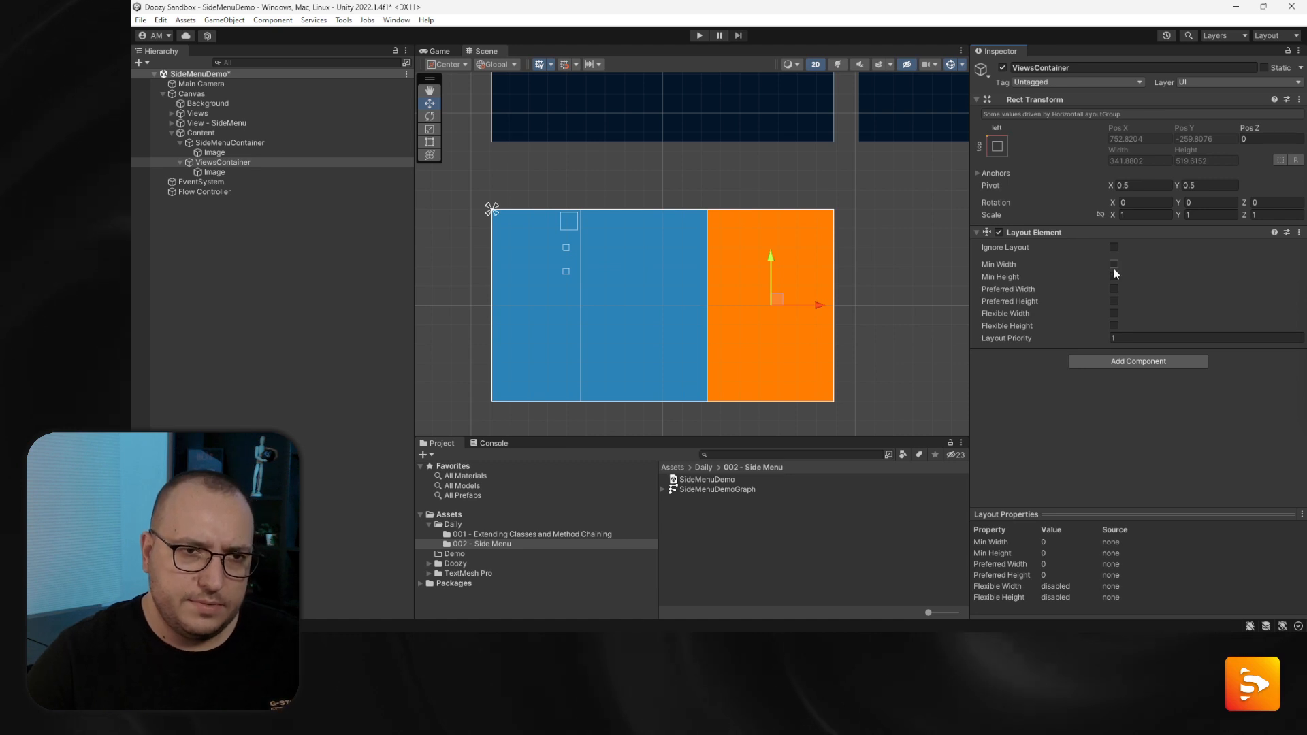
pyautogui.click(1114, 314)
pyautogui.click(1115, 326)
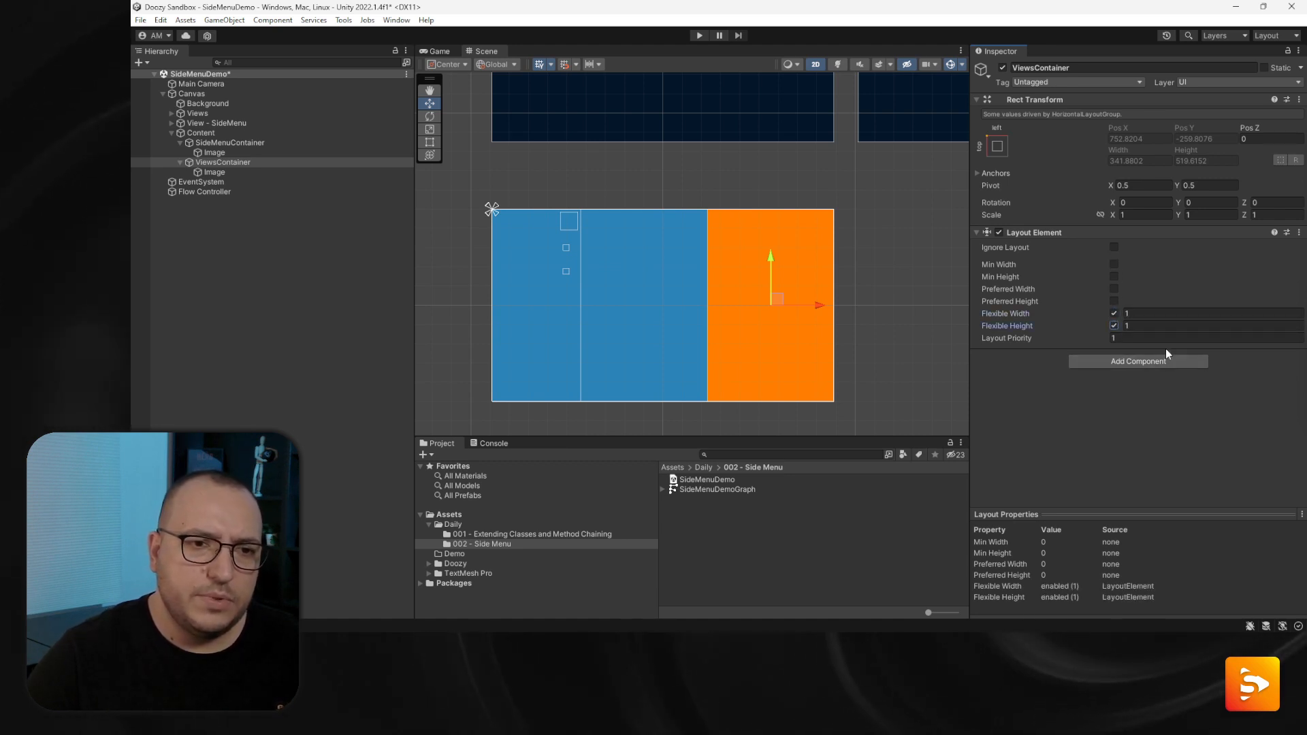
# Disable the width option of Child Force Expand in Content's Horizontal Layout Group
pyautogui.click(204, 143)
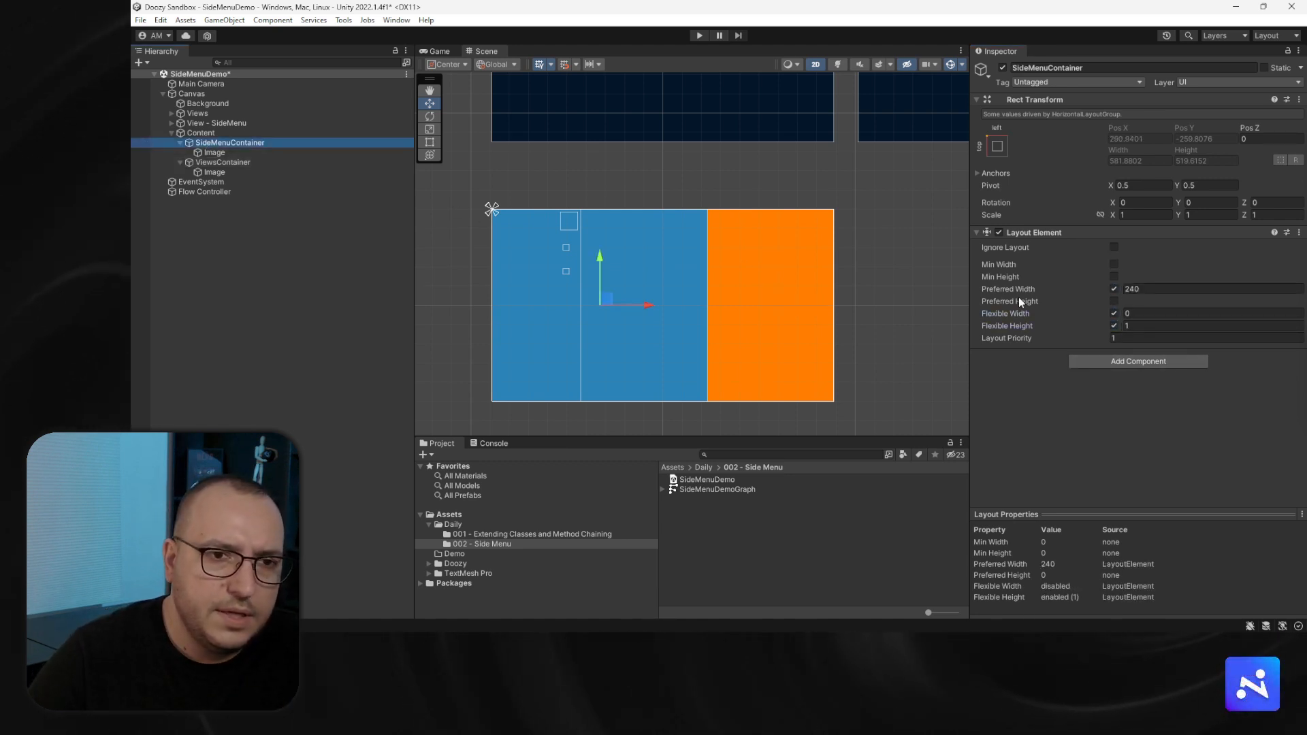
pyautogui.click(181, 133)
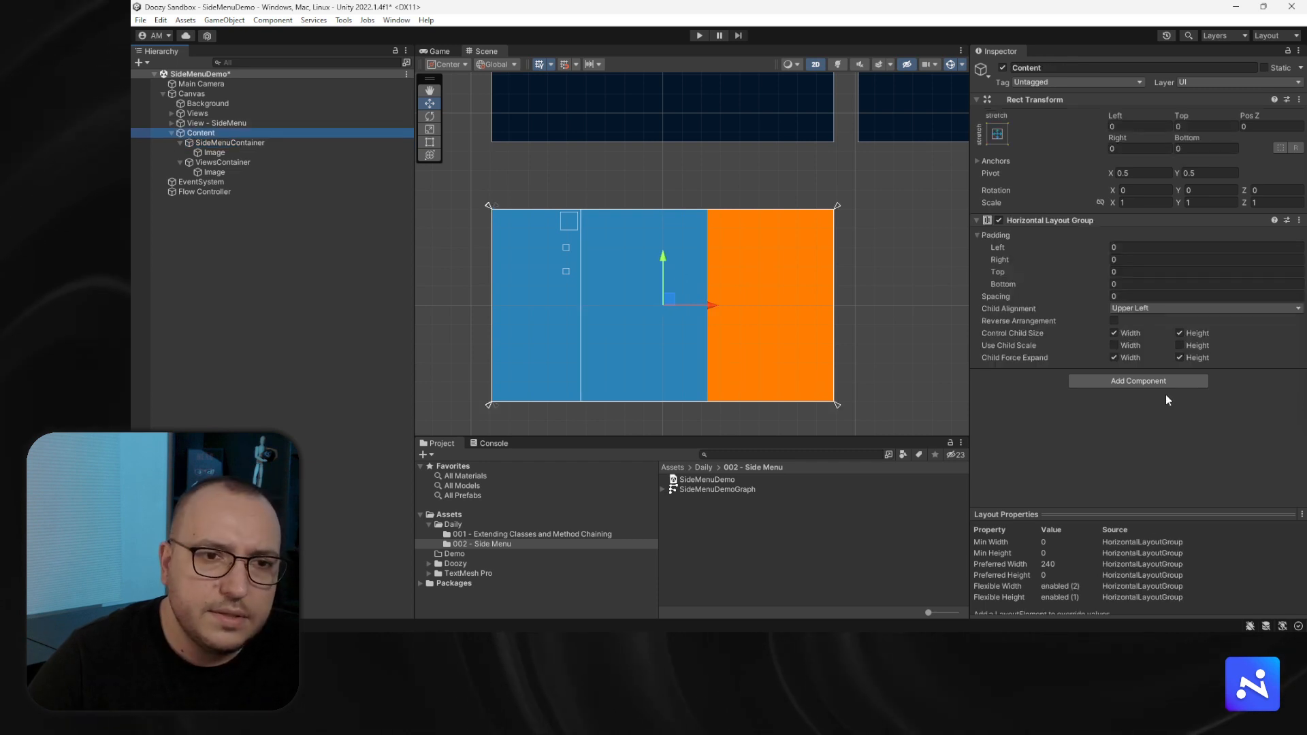
pyautogui.click(1114, 357)
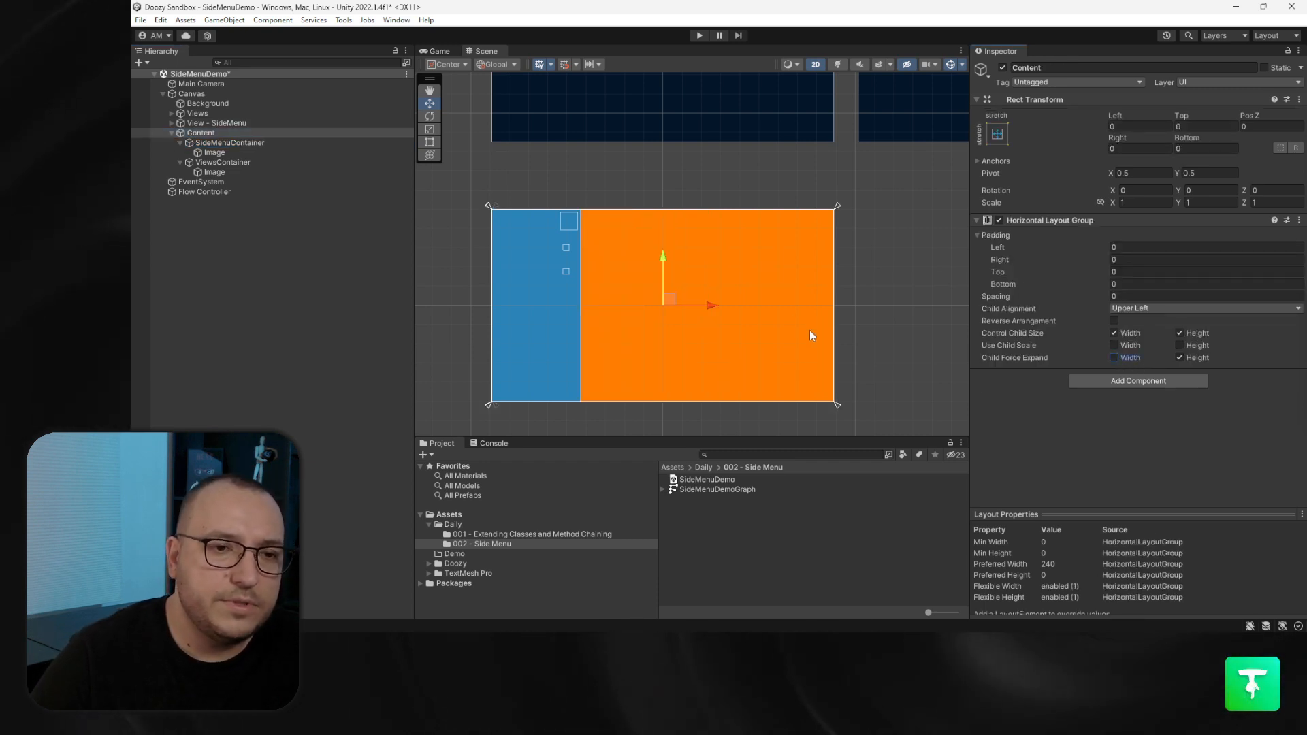
pyautogui.scroll(1, 810, 332)
pyautogui.moveTo(727, 325); pyautogui.dragTo(790, 285, button='middle')
pyautogui.scroll(-1, 790, 285)
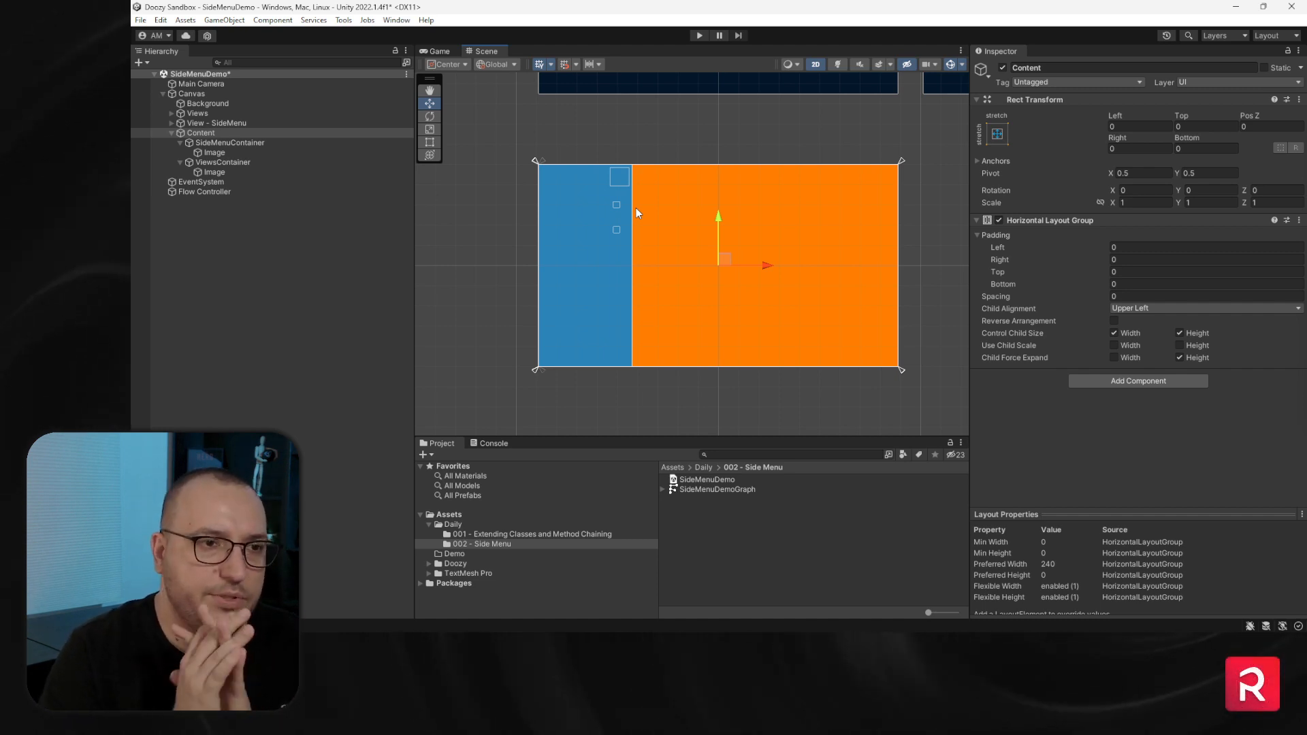
# Move View - SideMenu and Views into Content, and delete the placeholder SideMenuContainer and ViewsContainer objects
pyautogui.click(214, 123)
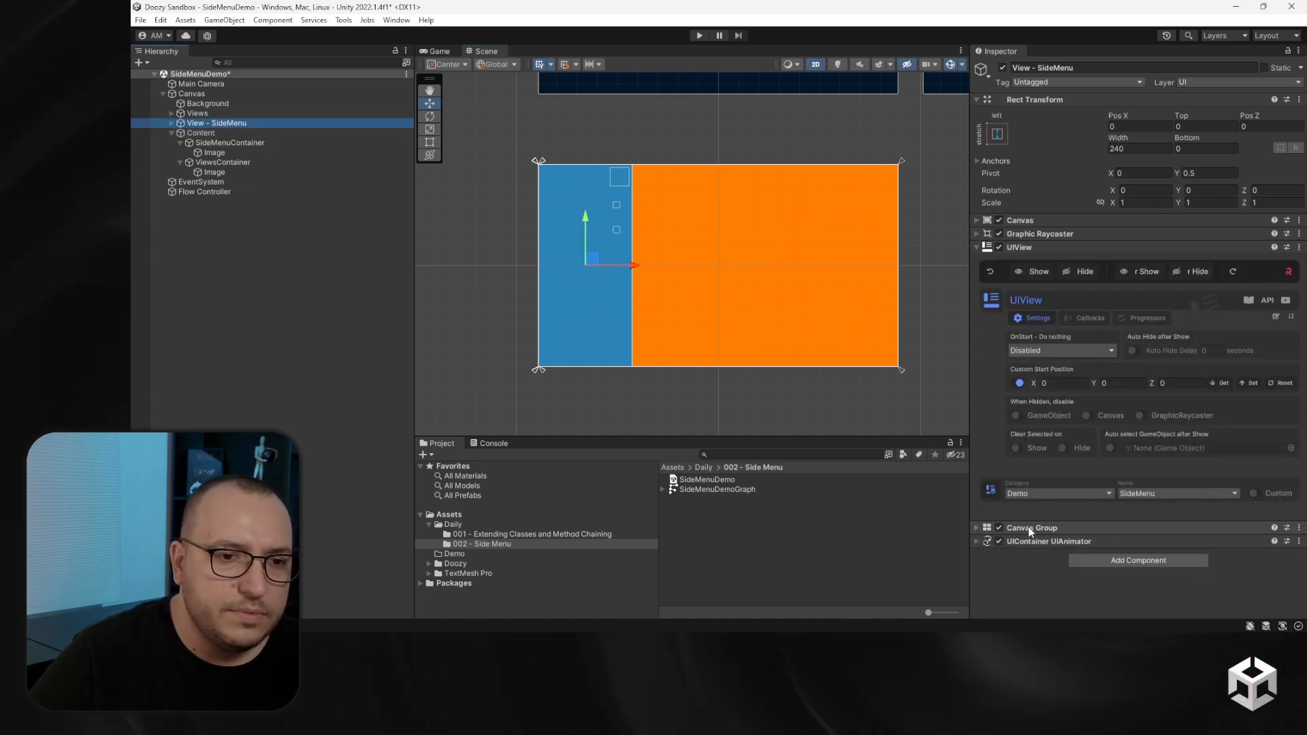
pyautogui.moveTo(215, 123); pyautogui.dragTo(214, 134)
pyautogui.click(218, 143)
pyautogui.keyDown('shift'); pyautogui.click(220, 164); pyautogui.keyUp('shift')
pyautogui.press('Delete')
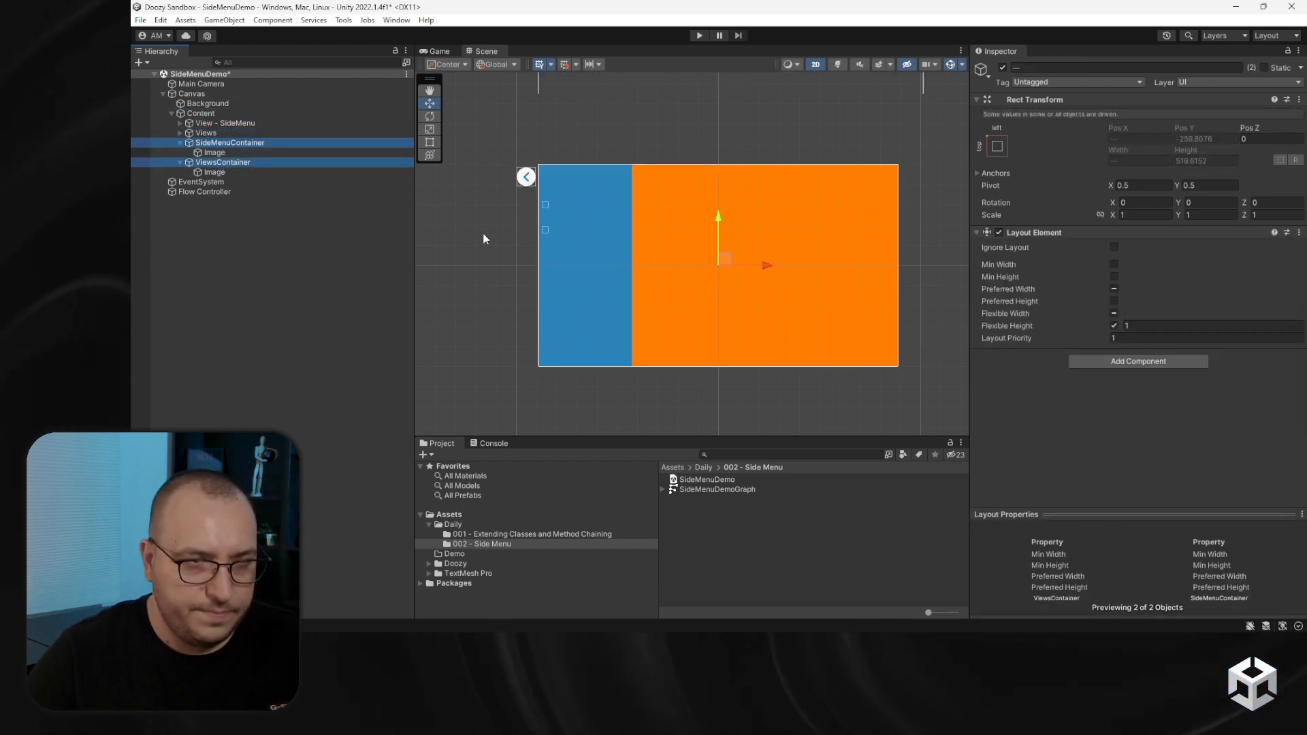
# Add a Layout Element to View - SideMenu with Preferred Width 240, Flexible Width 0 and Flexible Height 1
pyautogui.click(234, 124)
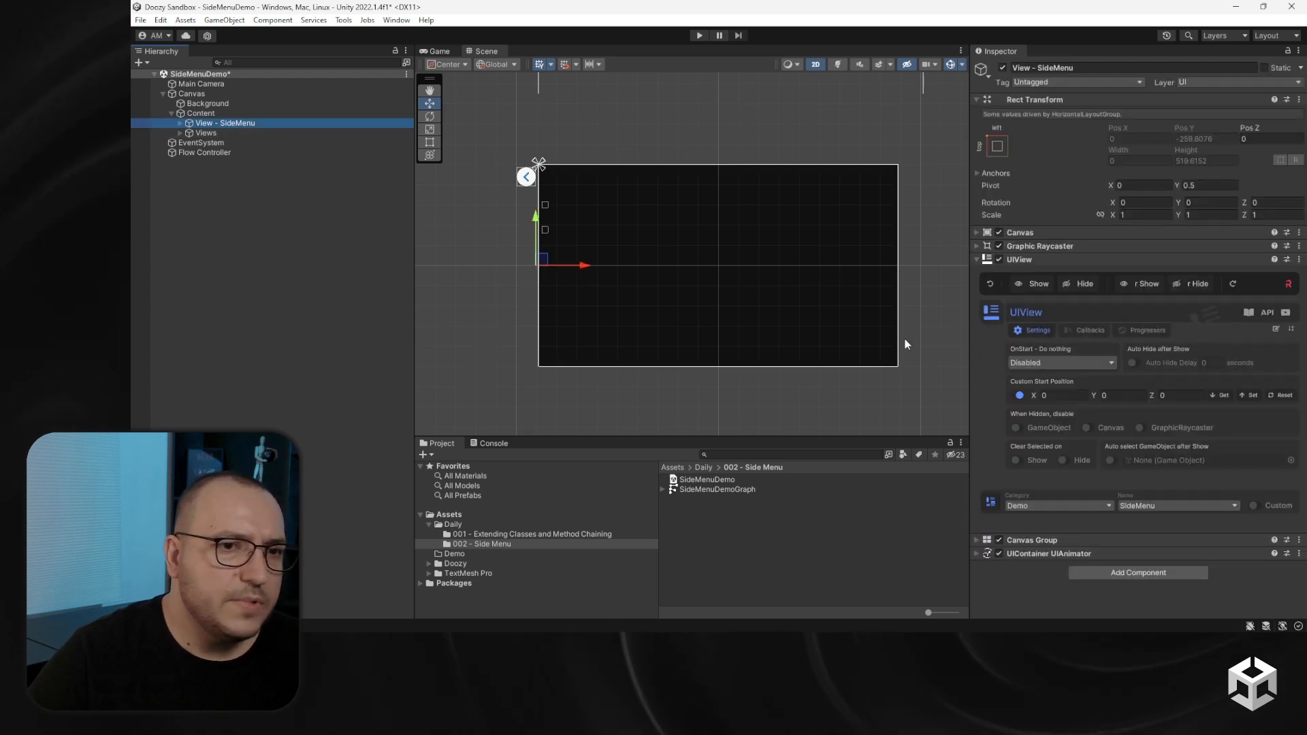
pyautogui.click(1233, 566)
pyautogui.write('la')
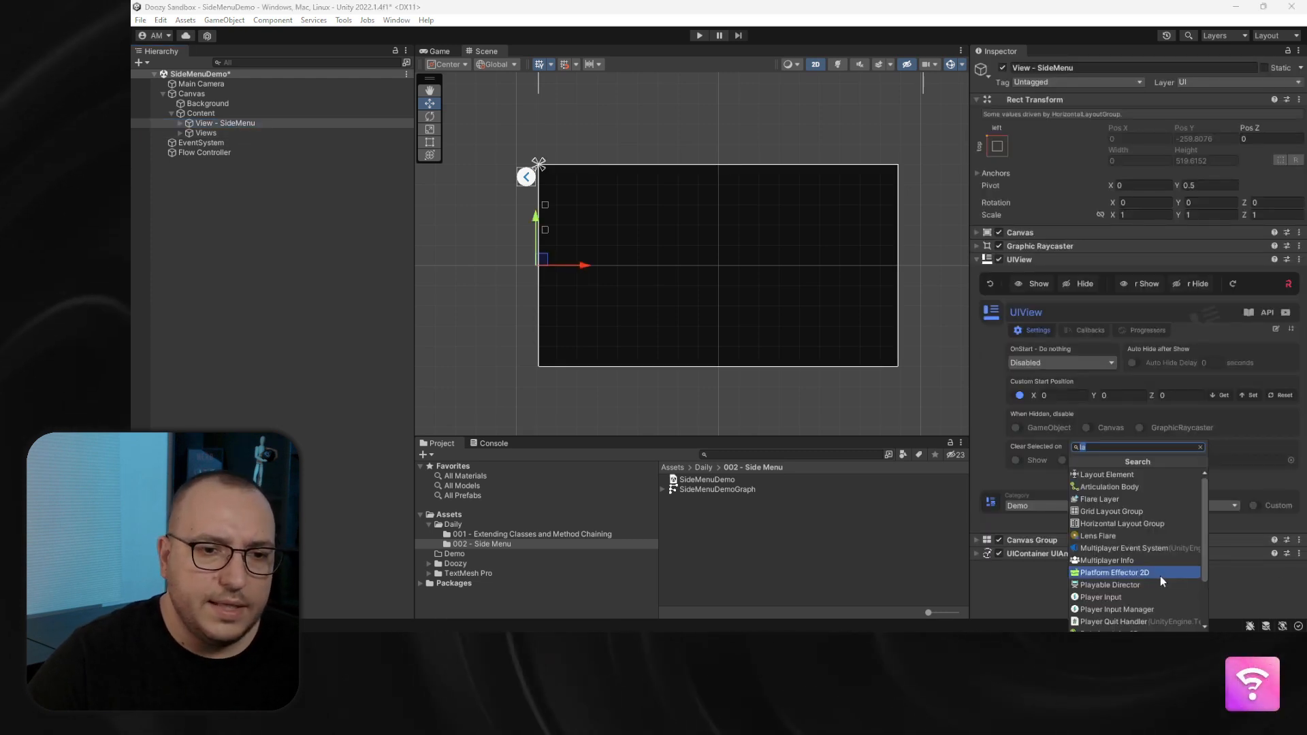
pyautogui.click(1111, 476)
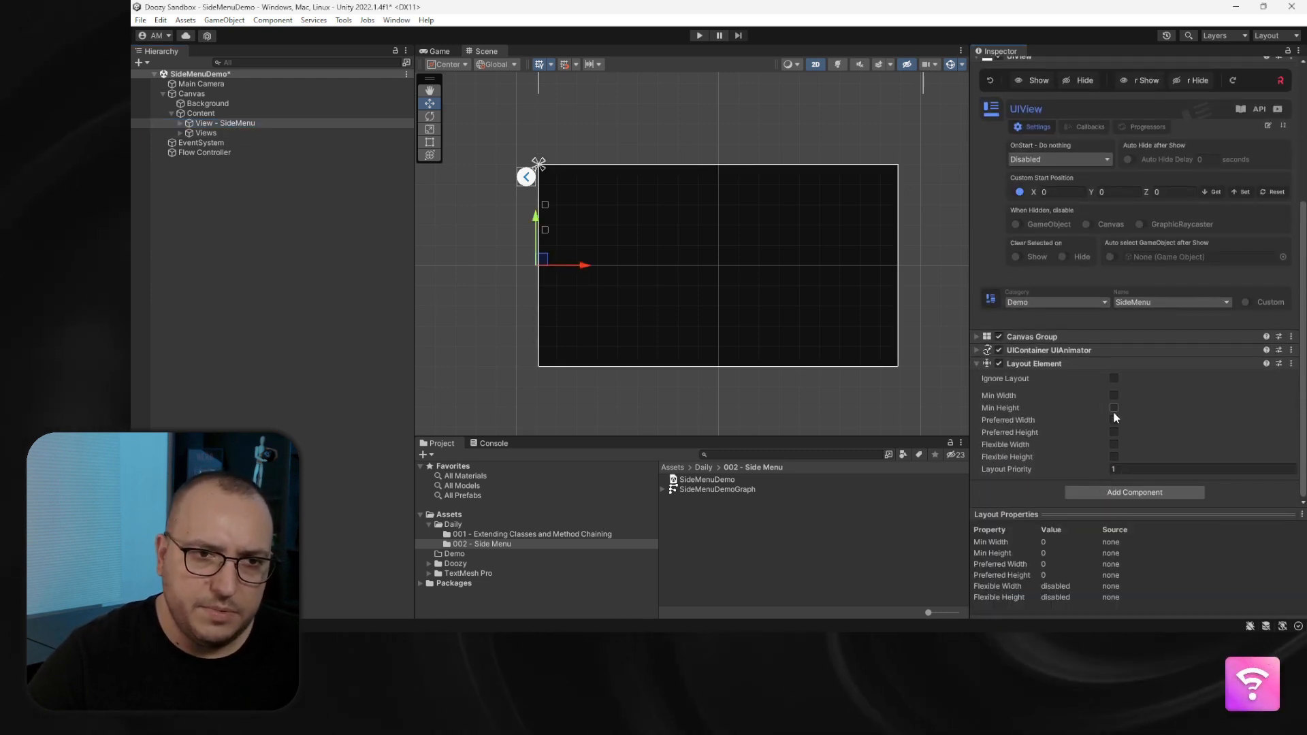
pyautogui.click(1114, 420)
pyautogui.write('240')
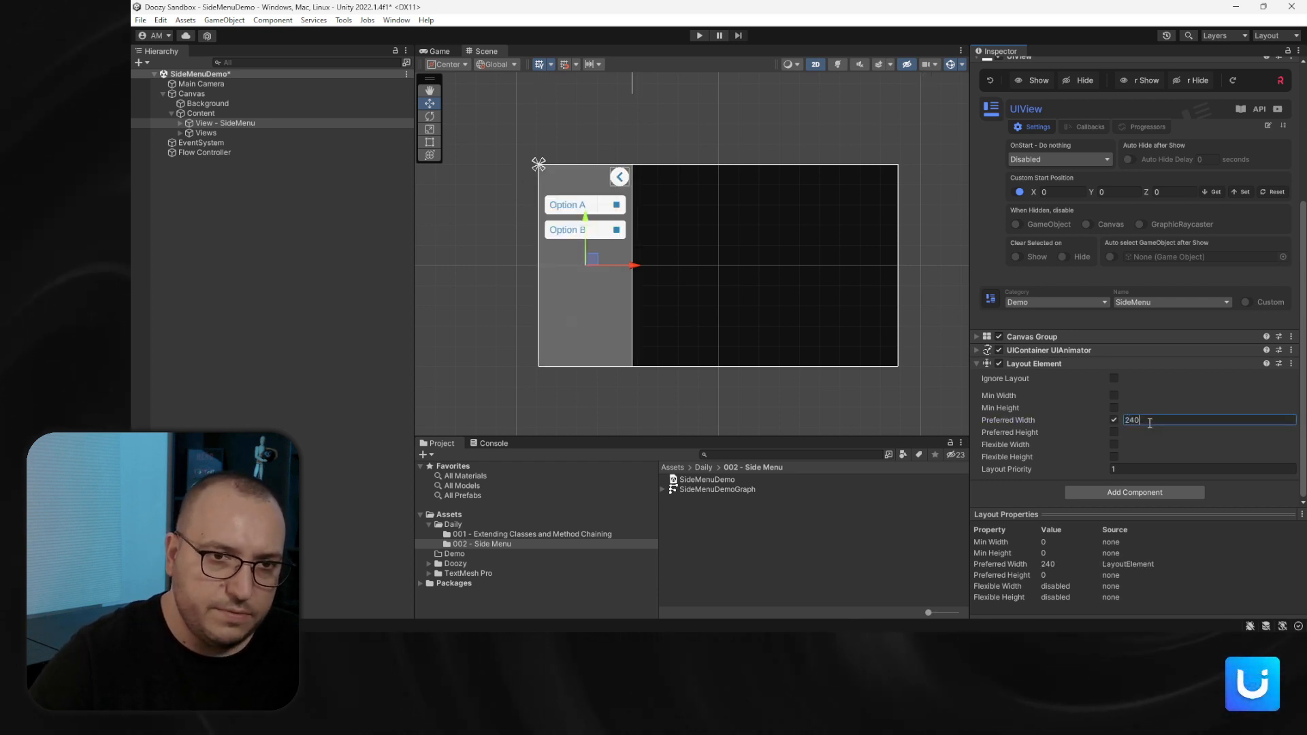
pyautogui.click(1113, 445)
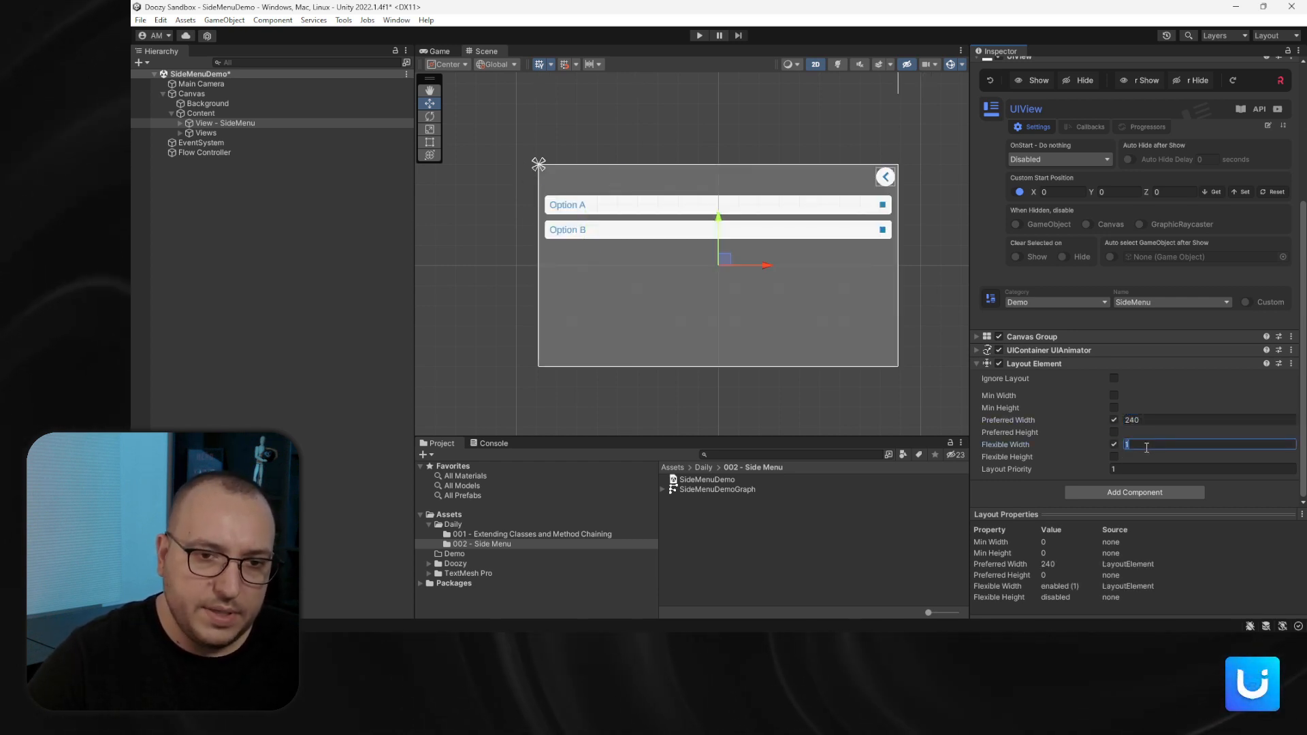
pyautogui.write('0')
pyautogui.click(1115, 456)
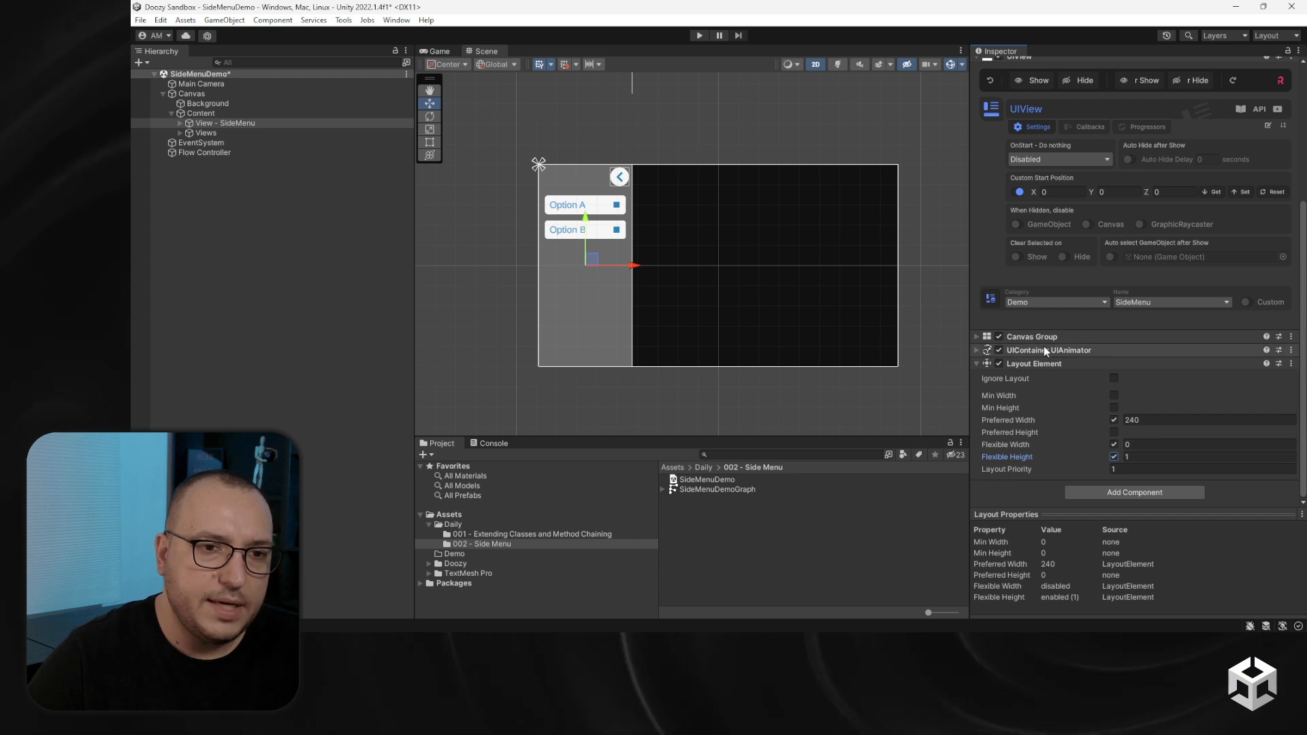
# Add a Layout Element to Views with Flexible Width and Flexible Height both set to 1
pyautogui.click(228, 133)
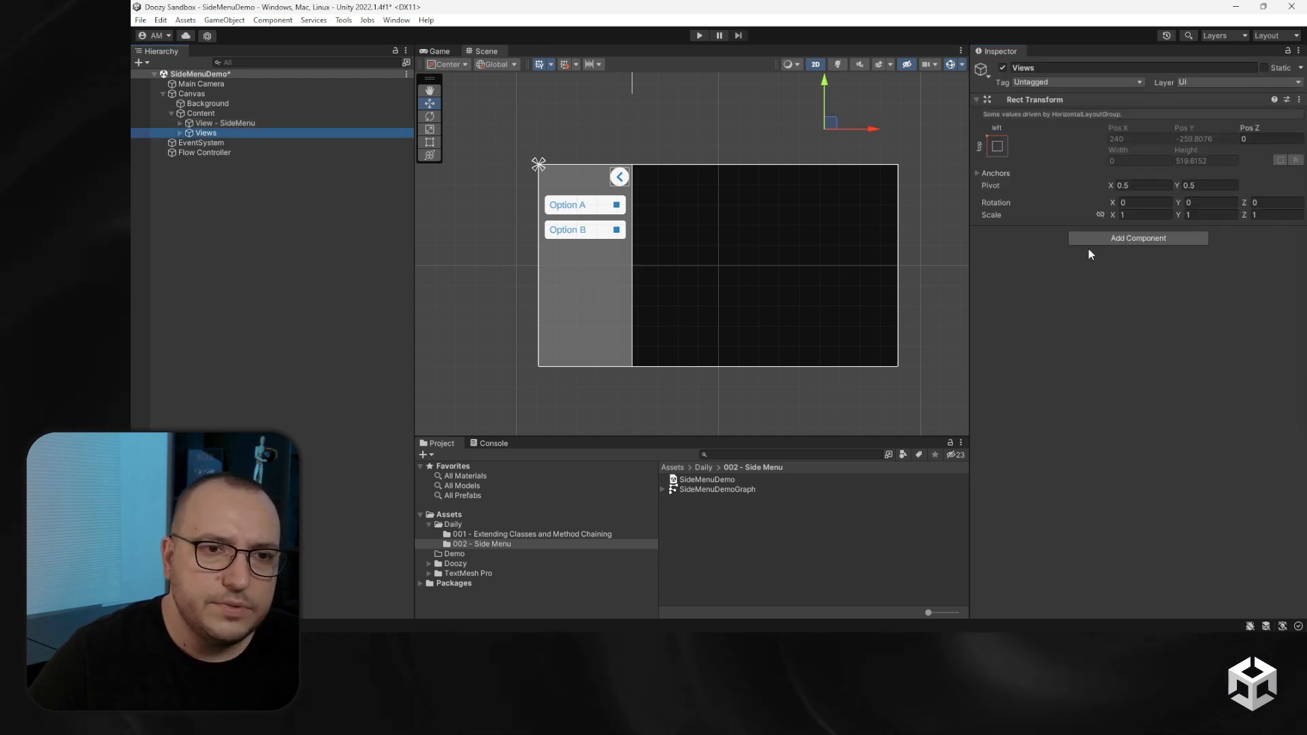
pyautogui.click(181, 134)
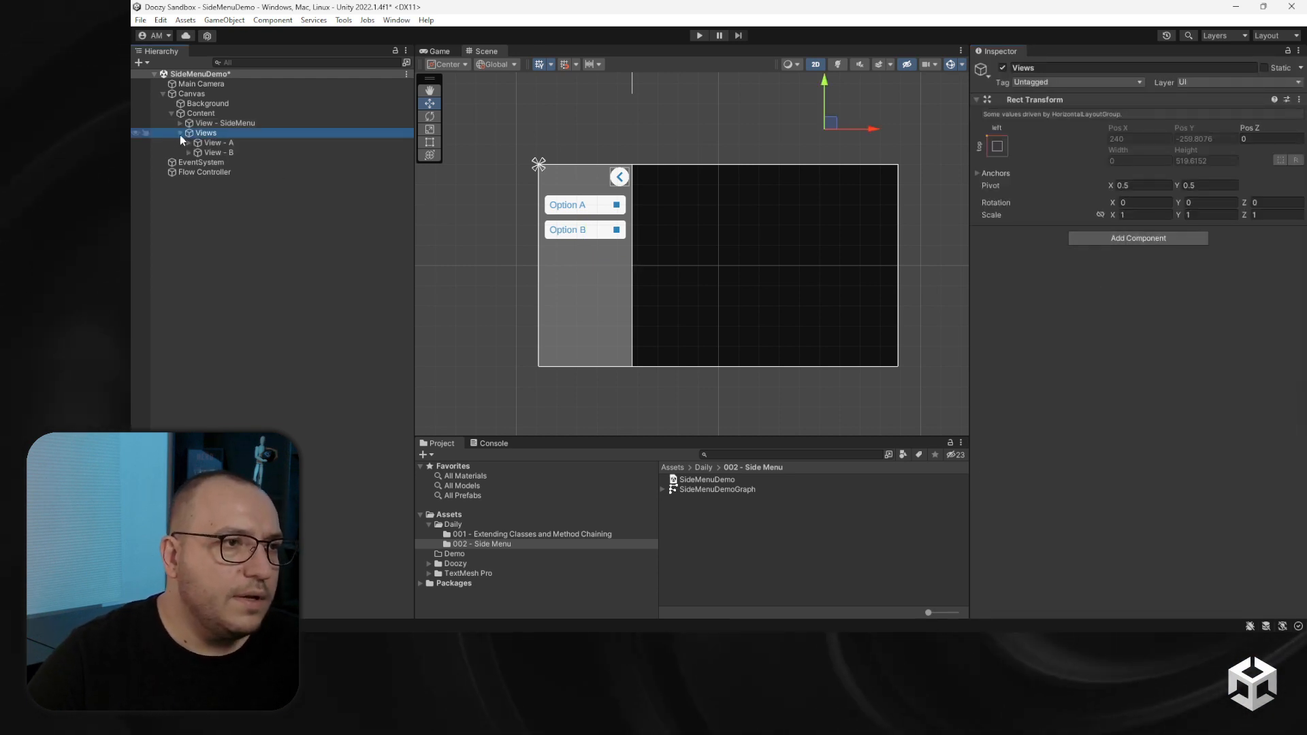
pyautogui.click(1123, 246)
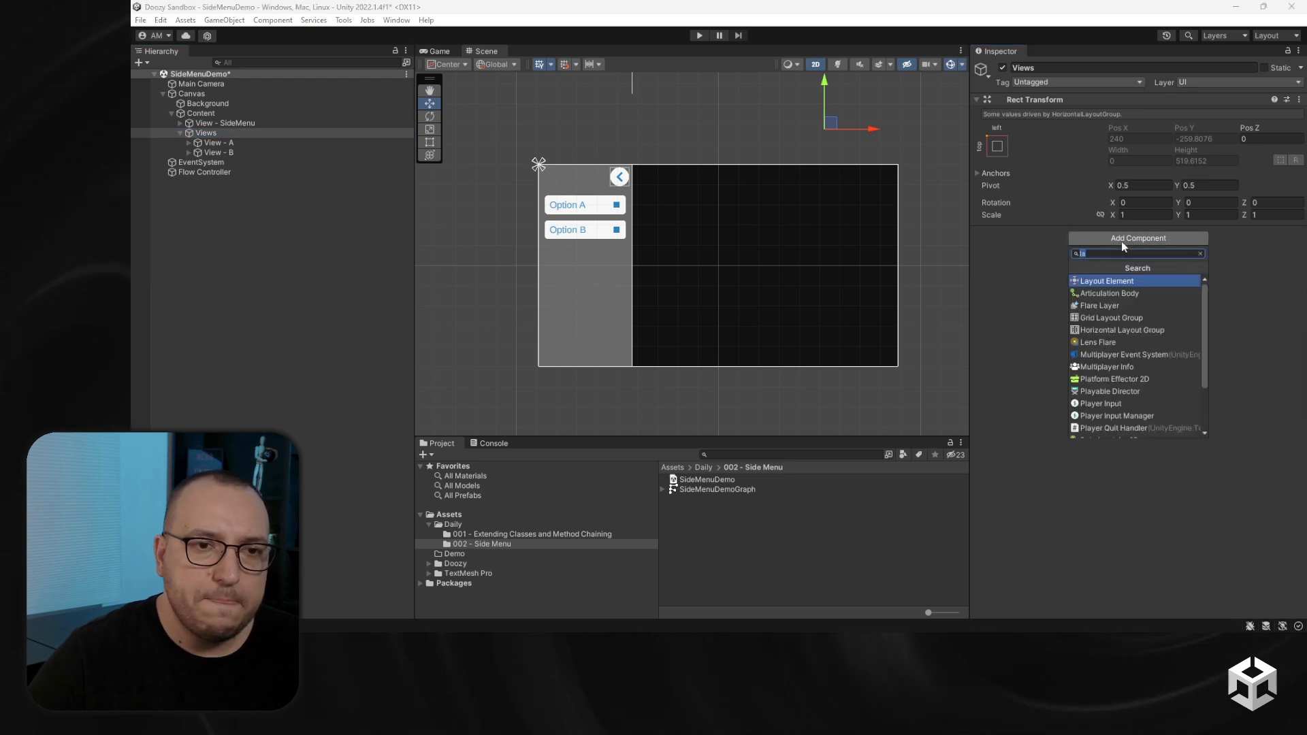
pyautogui.click(1124, 283)
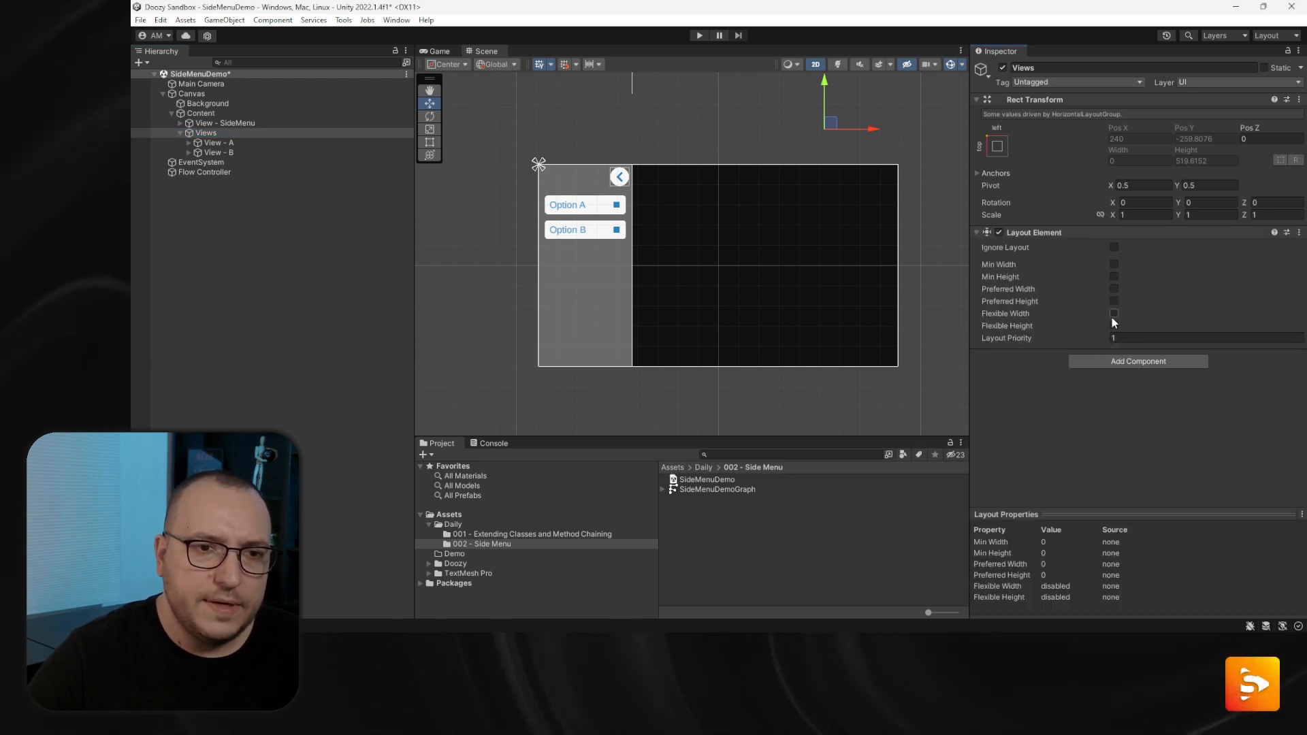
pyautogui.click(1114, 314)
pyautogui.click(1114, 325)
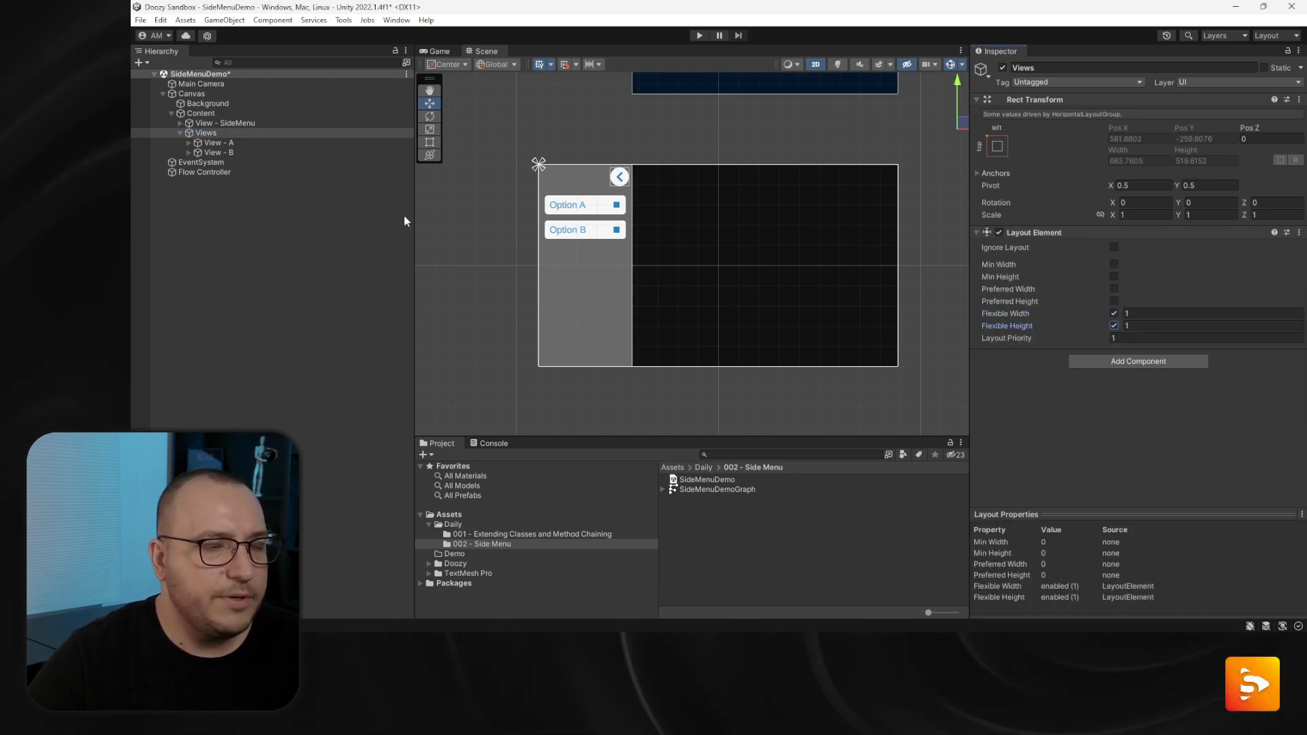
# Run the scene in Play mode and switch between Option B and Option A to test the views beside the side menu
pyautogui.scroll(-4, 605, 216)
pyautogui.scroll(2, 606, 219)
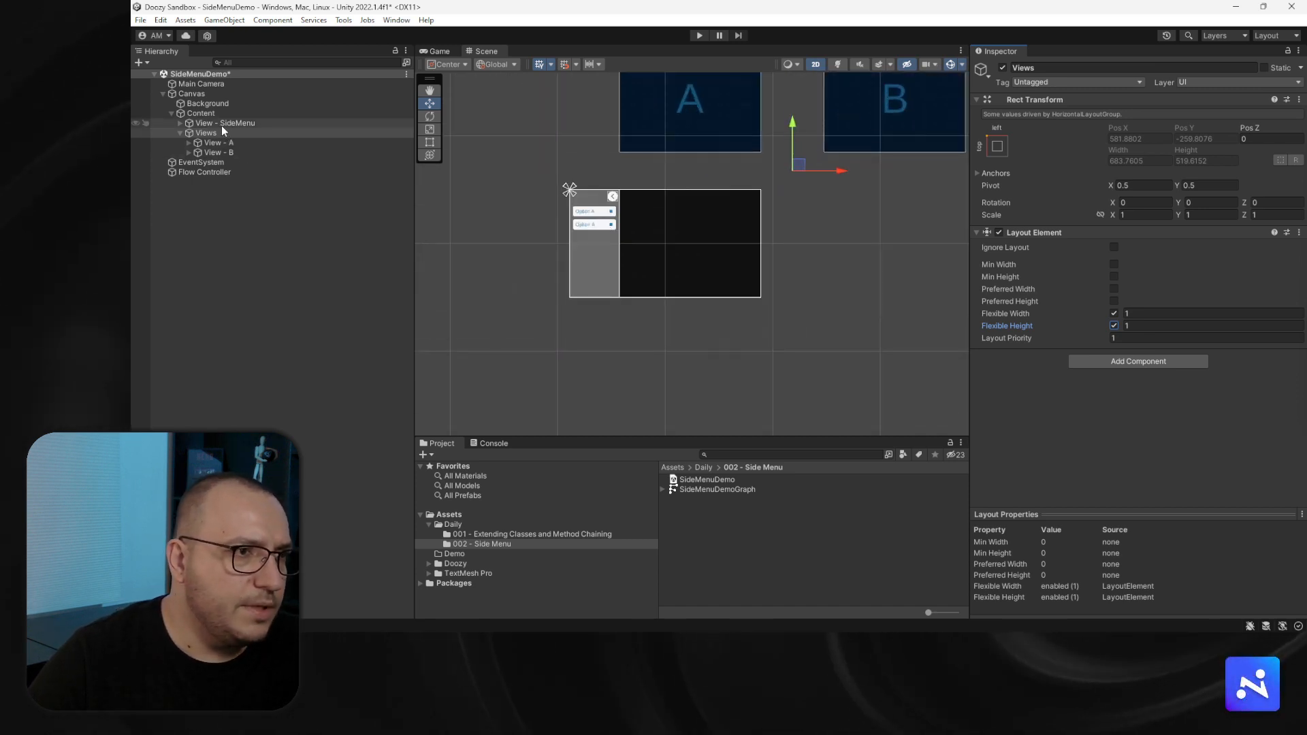
pyautogui.click(222, 124)
pyautogui.click(700, 36)
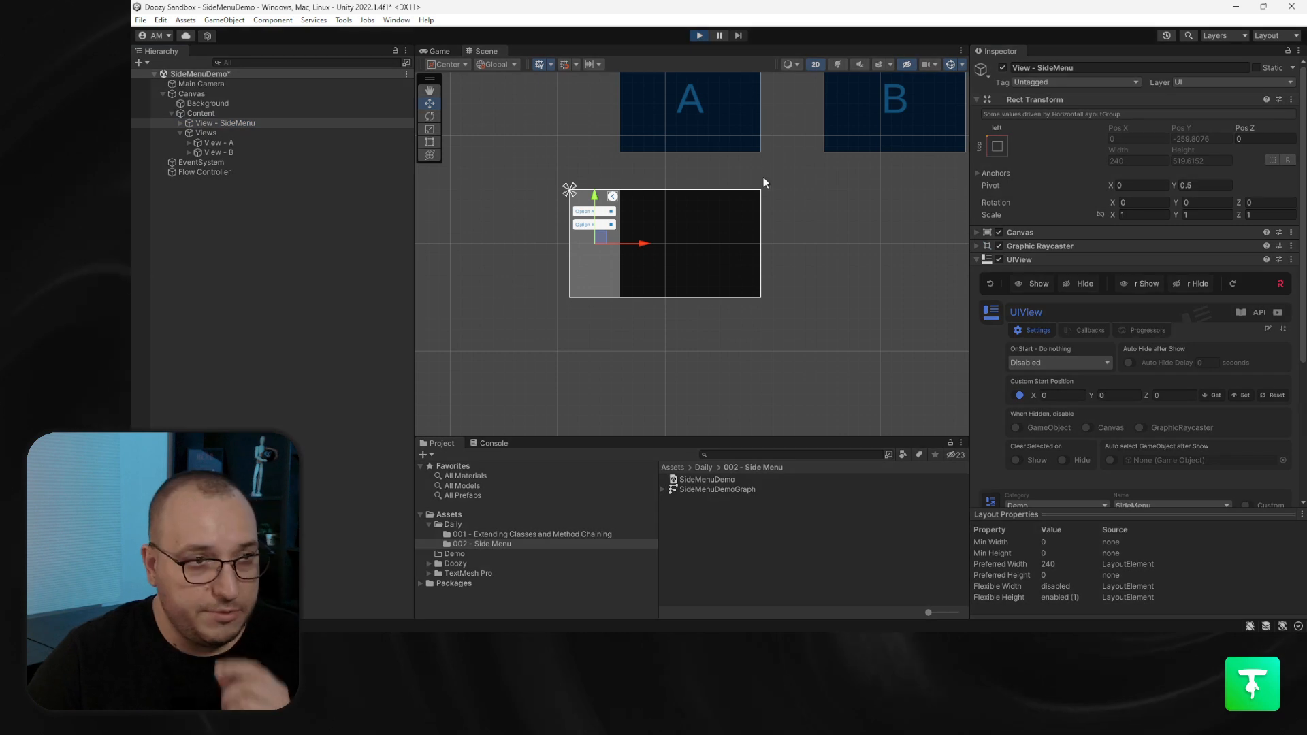
pyautogui.click(506, 201)
pyautogui.click(492, 166)
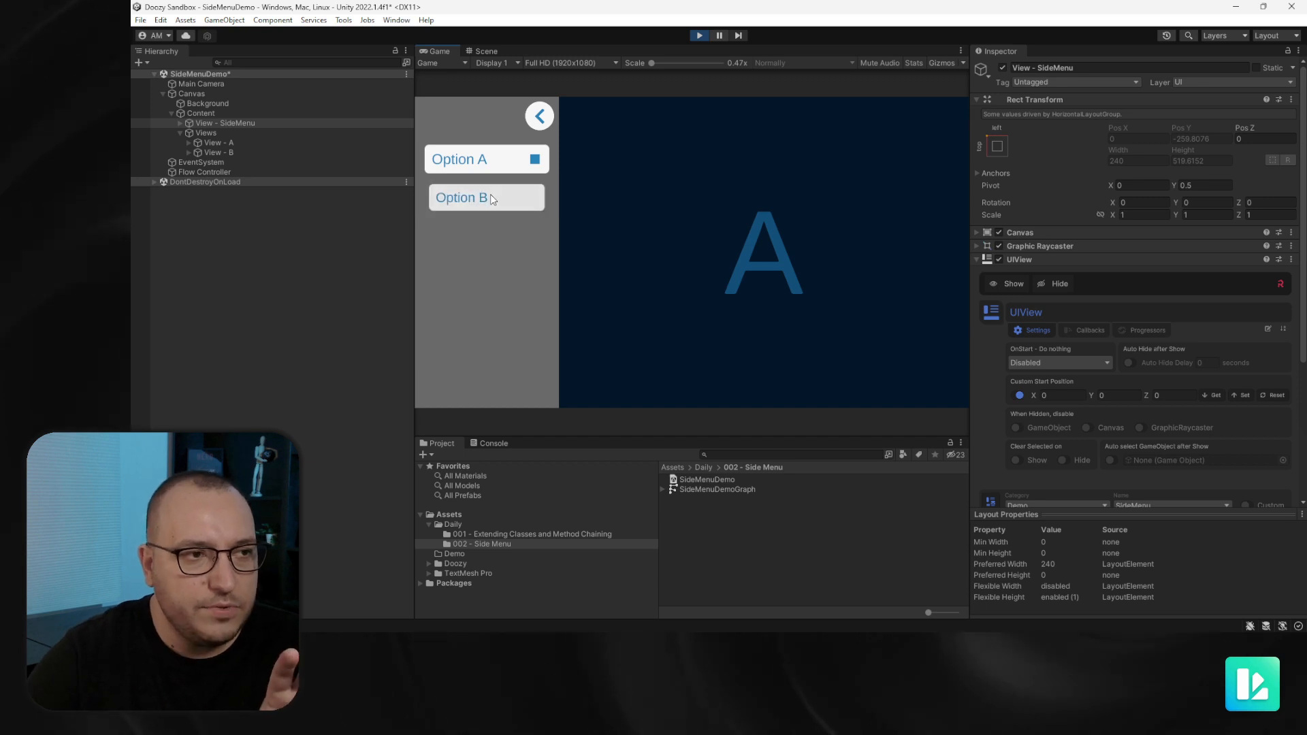
pyautogui.click(491, 196)
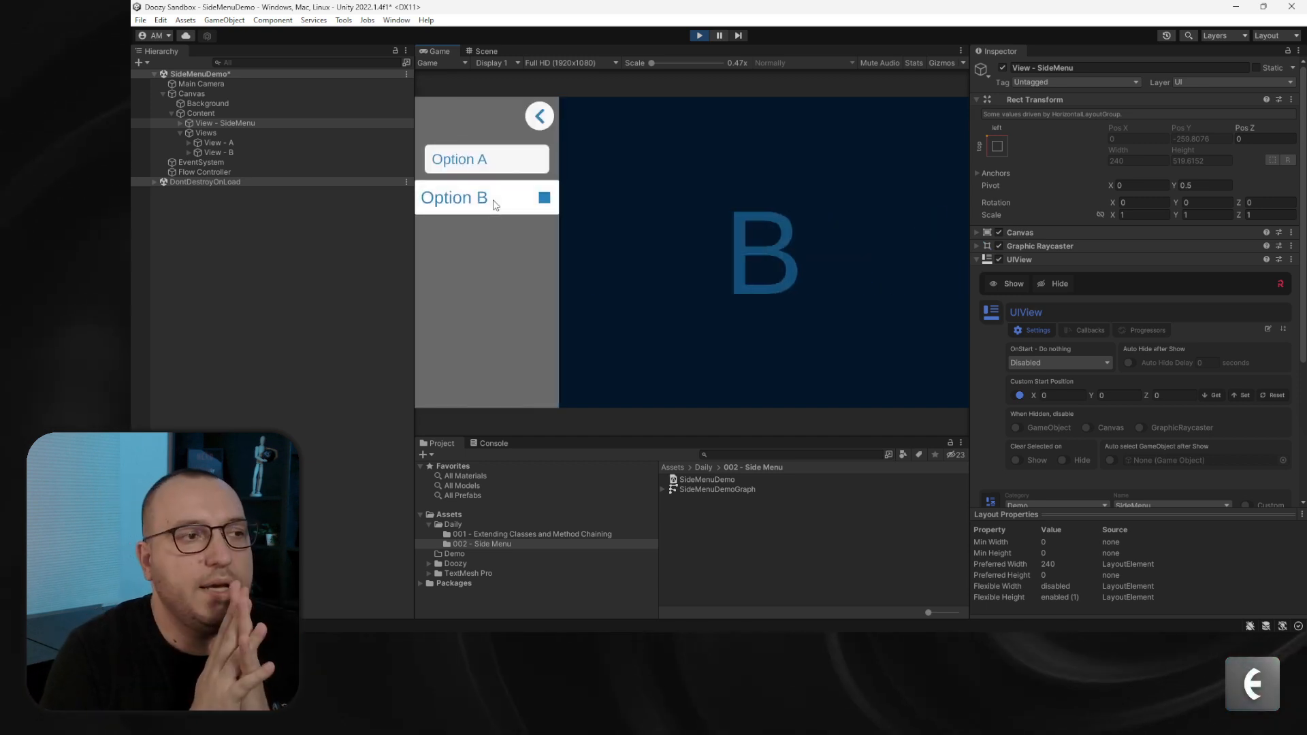
# Stop Play mode, reorder View - SideMenu below Views in Content, and enable Reverse Arrangement on Content's Horizontal Layout Group
pyautogui.click(700, 36)
pyautogui.click(204, 133)
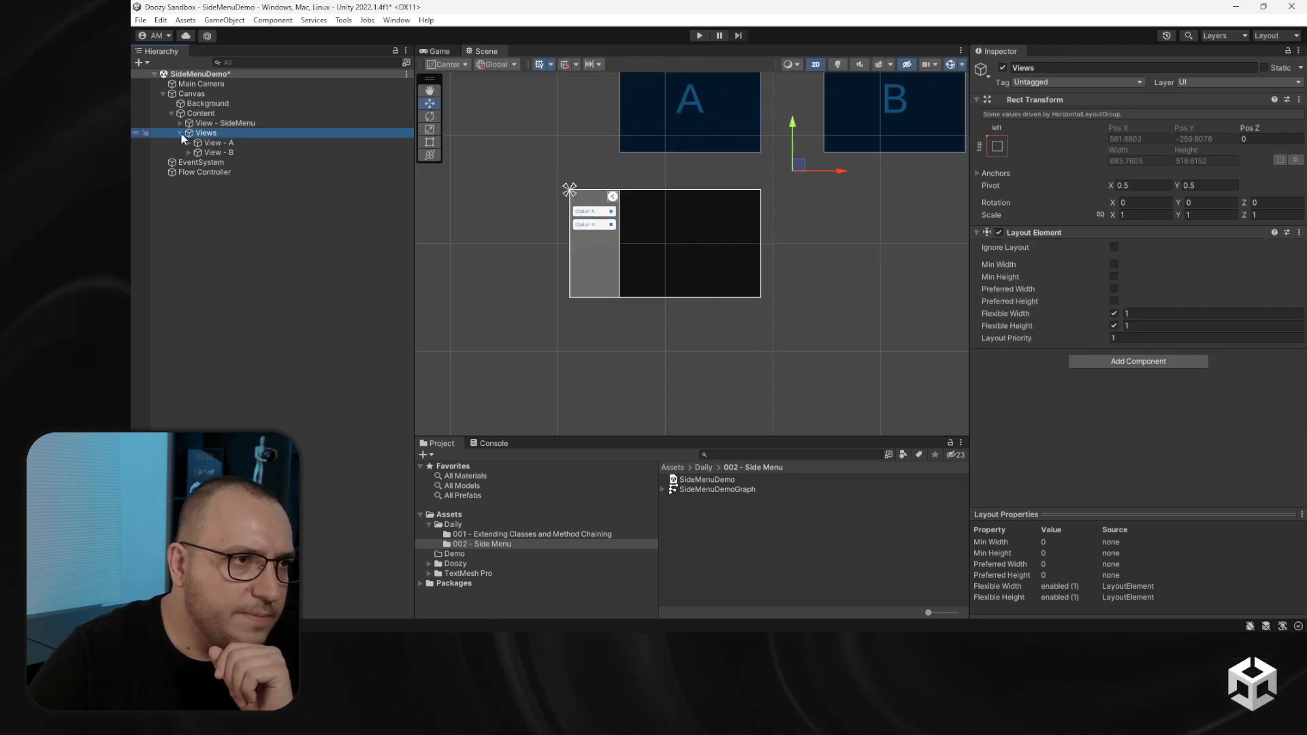
pyautogui.moveTo(201, 127); pyautogui.dragTo(202, 126)
pyautogui.click(201, 113)
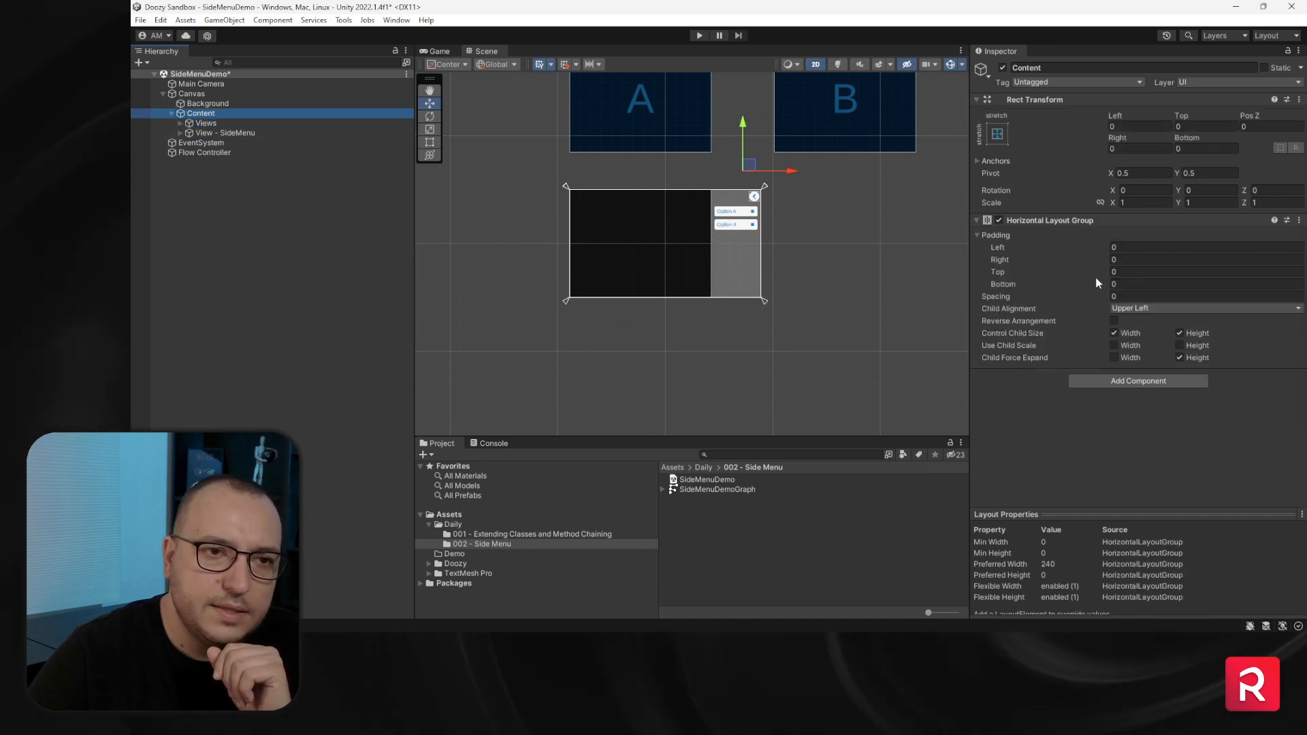
pyautogui.click(1114, 321)
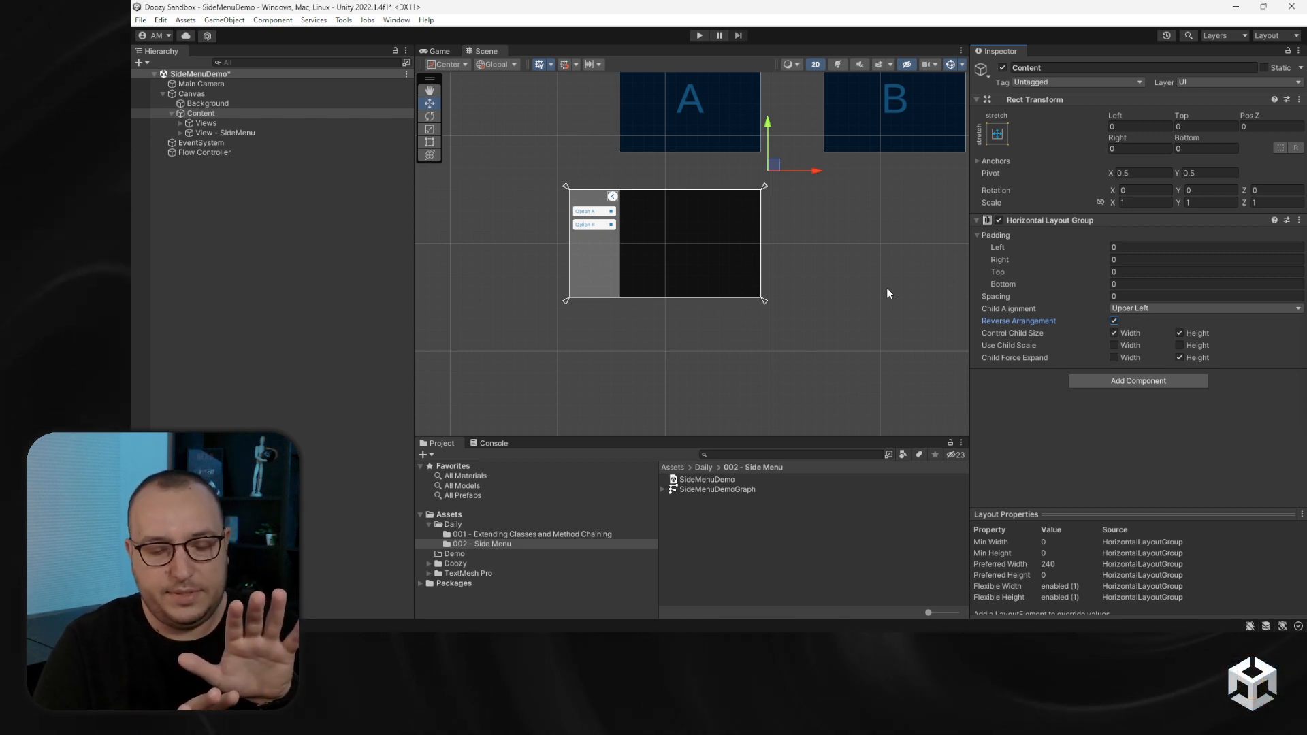
# Run the scene in Play mode and switch repeatedly between Option B and Option A to check the reversed layout
pyautogui.click(701, 35)
pyautogui.click(496, 194)
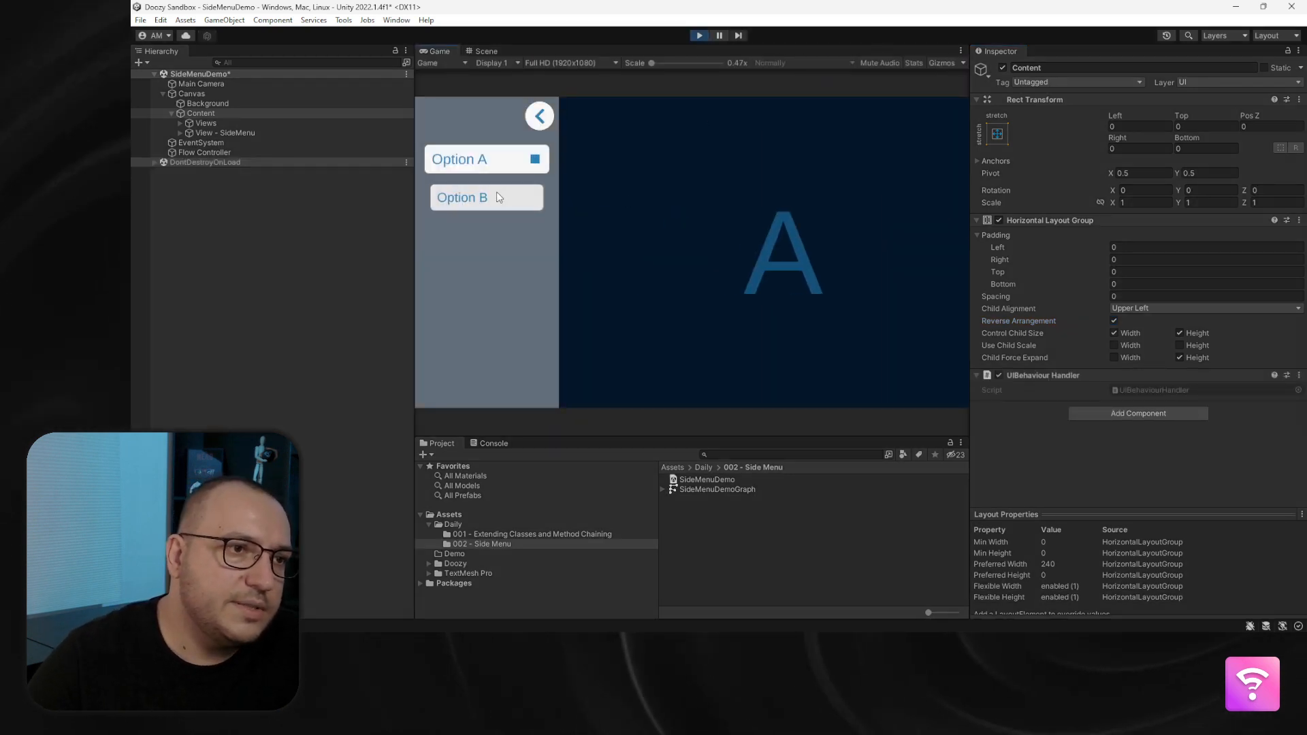
pyautogui.click(502, 171)
pyautogui.click(502, 203)
pyautogui.click(492, 166)
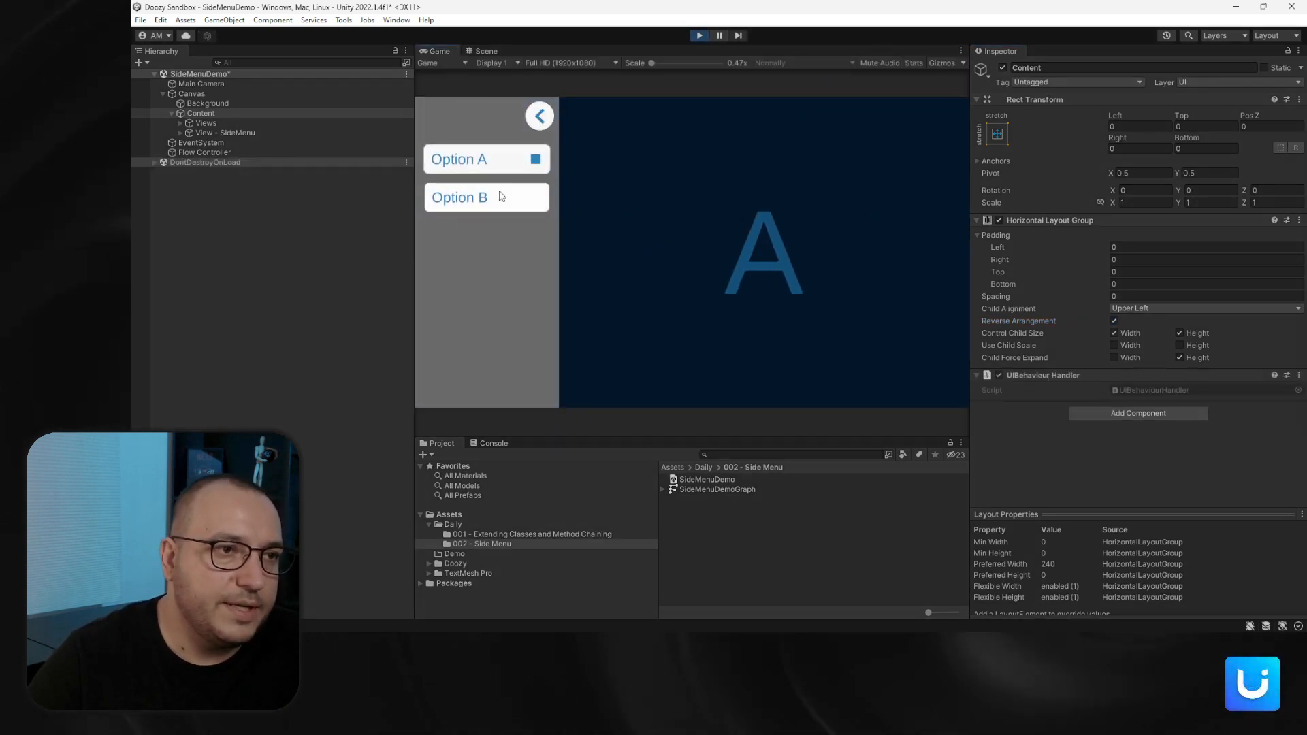
pyautogui.click(502, 196)
pyautogui.click(493, 165)
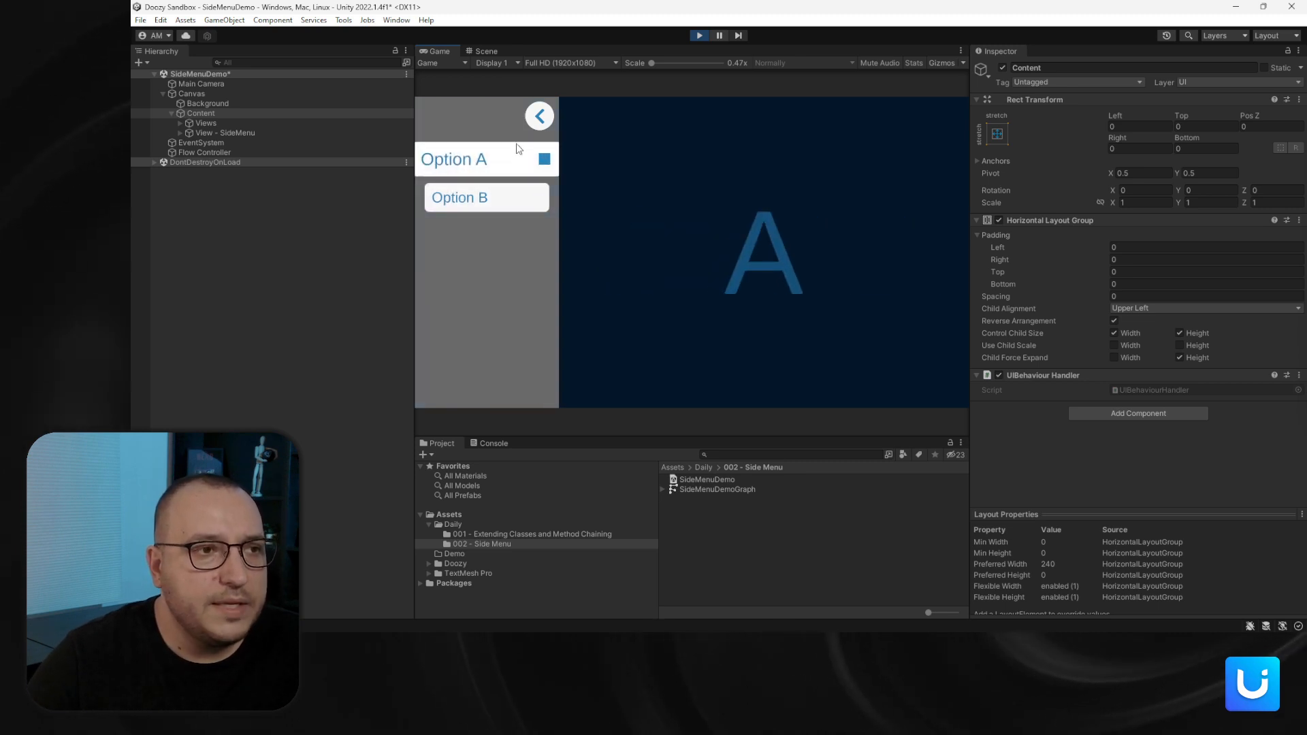
# Test hiding and showing the side menu with its arrow button, recheck both options, and stop Play mode
pyautogui.click(539, 117)
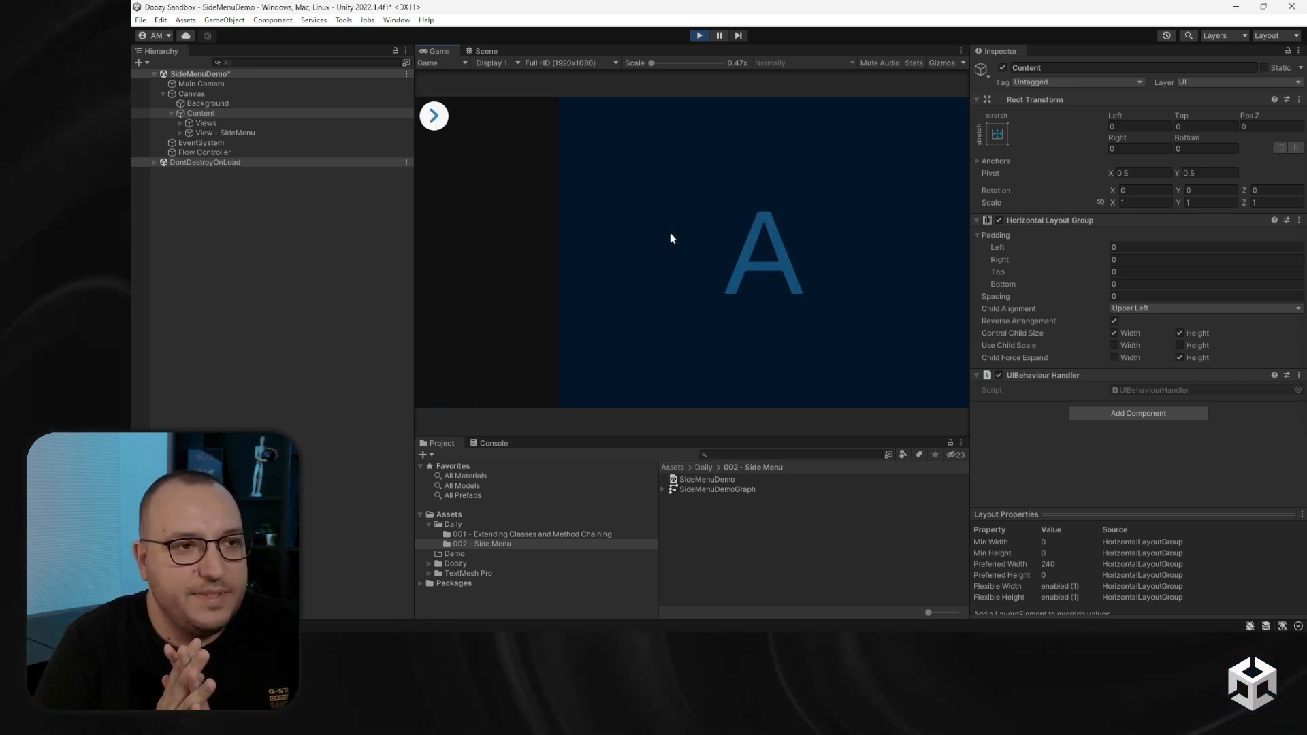
pyautogui.click(434, 116)
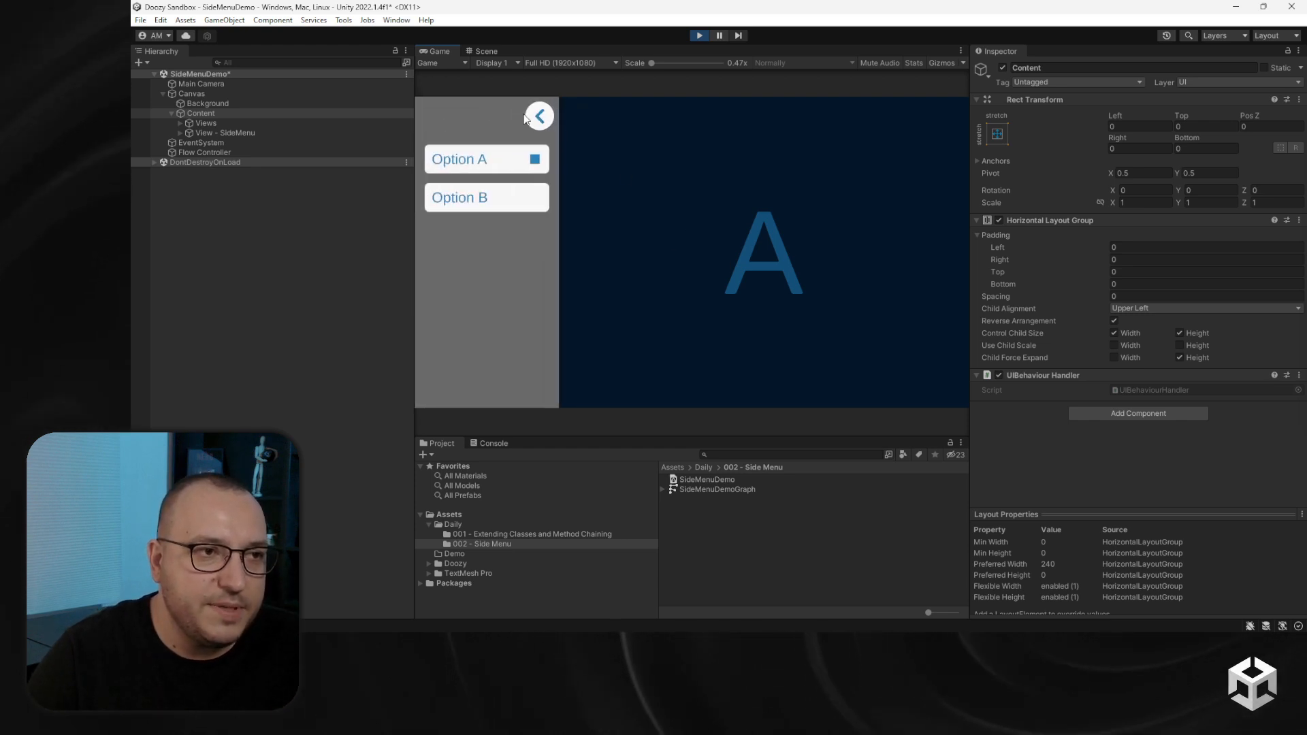
pyautogui.click(545, 114)
pyautogui.click(429, 117)
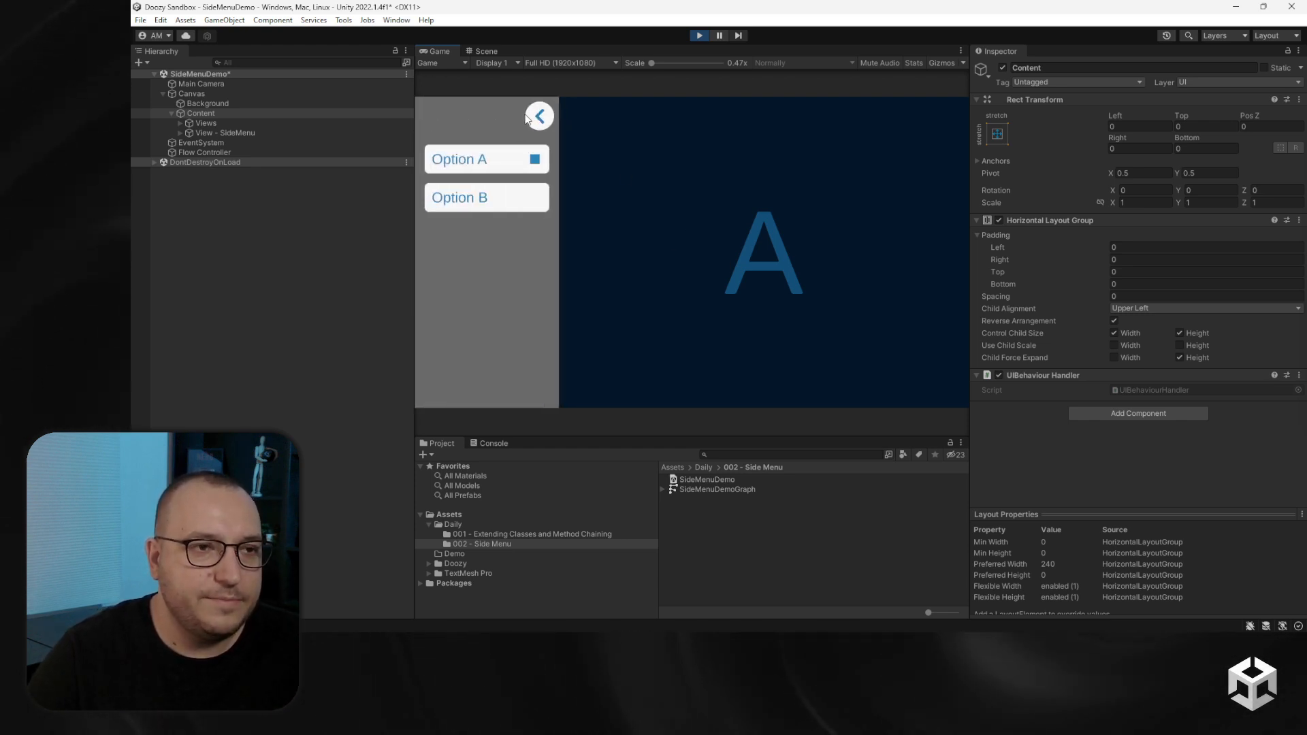
pyautogui.click(537, 116)
pyautogui.click(434, 116)
pyautogui.click(494, 194)
pyautogui.click(480, 160)
pyautogui.click(540, 117)
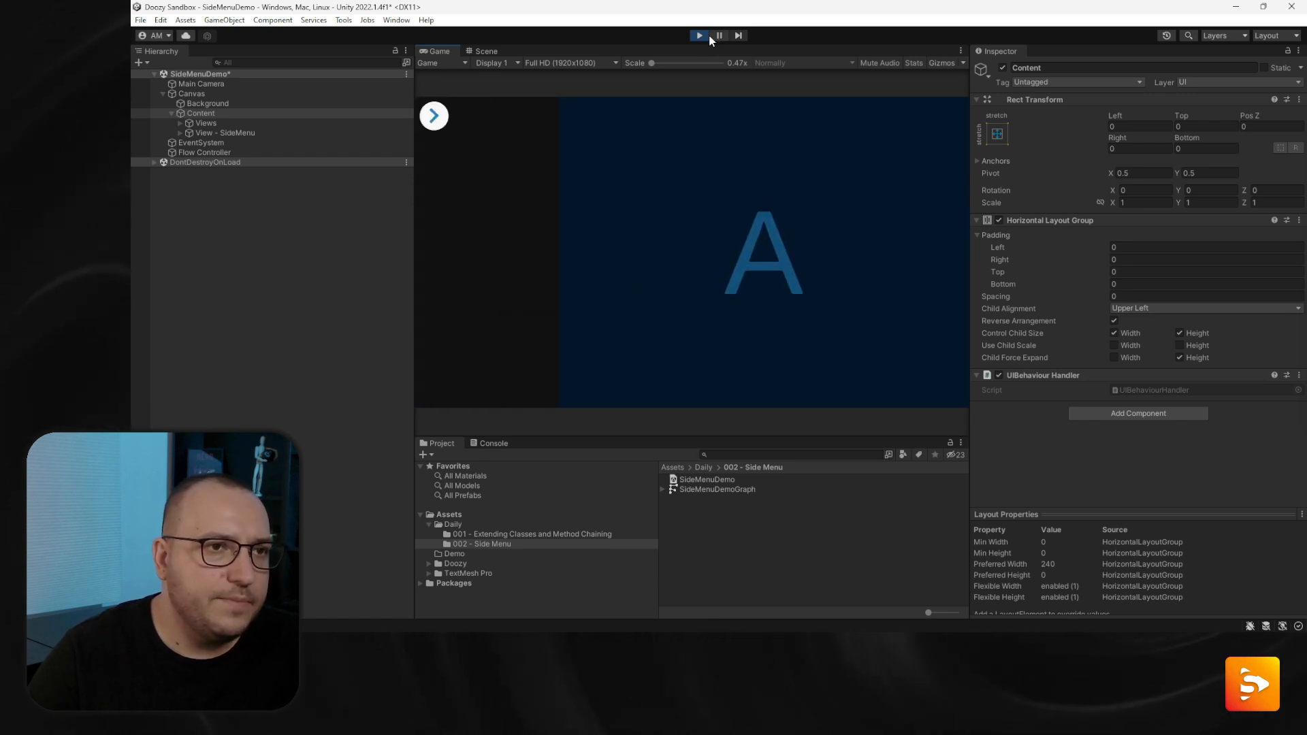
pyautogui.click(701, 36)
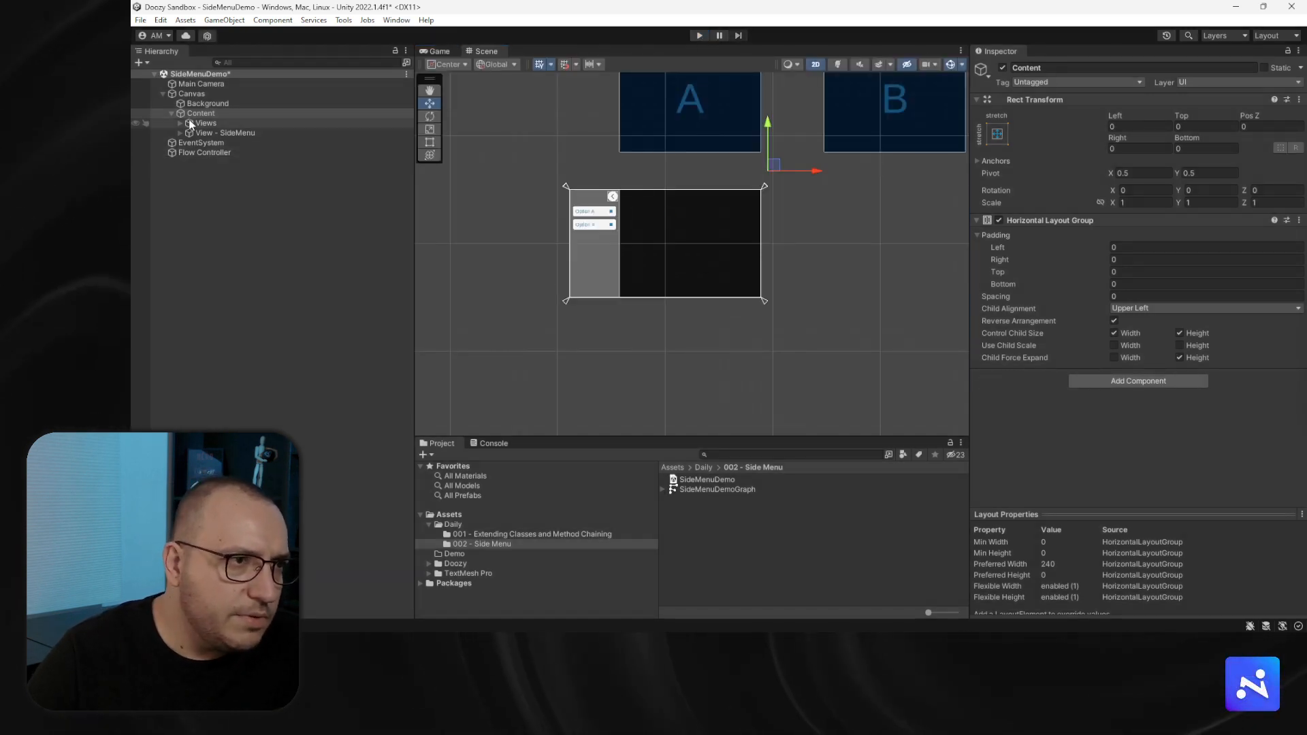
# Try narrower and wider Preferred Width values on View - SideMenu's Layout Element, and restore the width to 240
pyautogui.click(218, 133)
pyautogui.click(1047, 260)
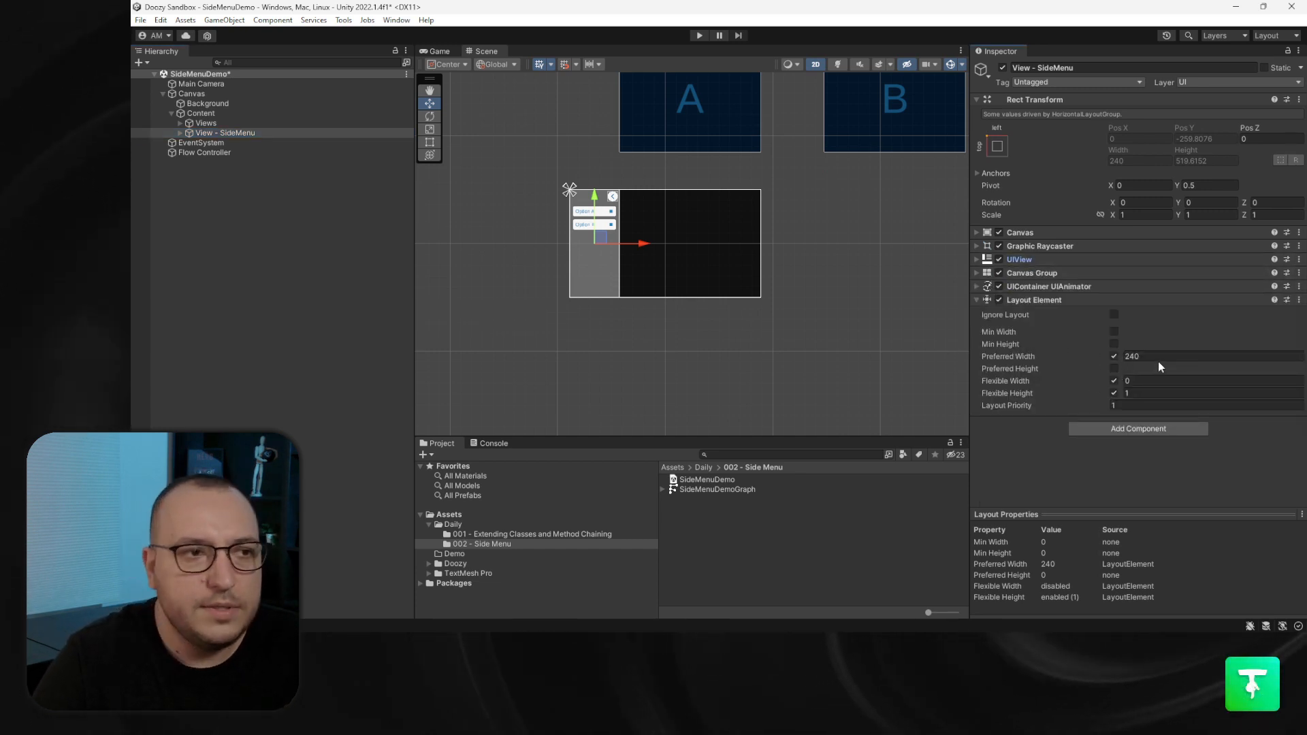
pyautogui.scroll(5, 608, 183)
pyautogui.scroll(-2, 607, 242)
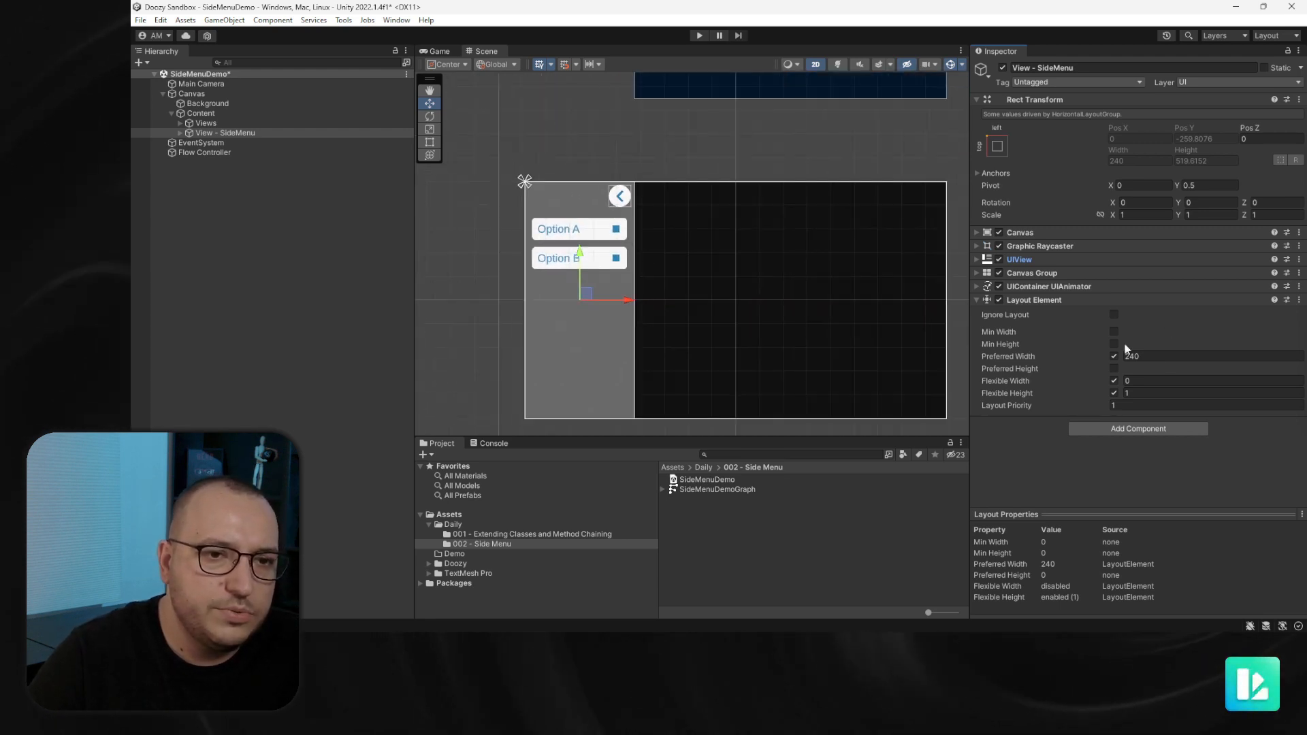
pyautogui.moveTo(1120, 358); pyautogui.dragTo(1055, 352)
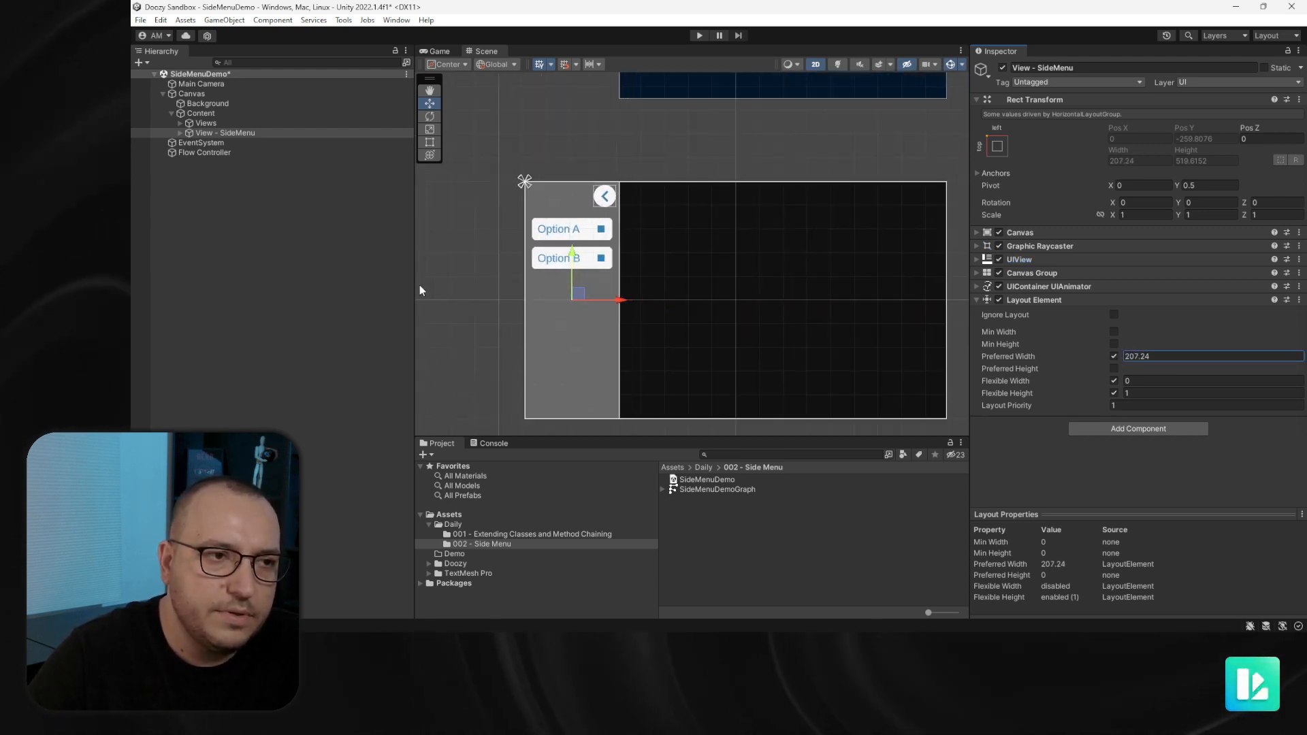
pyautogui.moveTo(907, 320); pyautogui.dragTo(998, 306)
pyautogui.scroll(-6, 796, 273)
pyautogui.moveTo(764, 193); pyautogui.dragTo(724, 267, button='middle')
pyautogui.moveTo(746, 108); pyautogui.dragTo(752, 37, button='middle')
pyautogui.moveTo(1122, 356); pyautogui.dragTo(1179, 361)
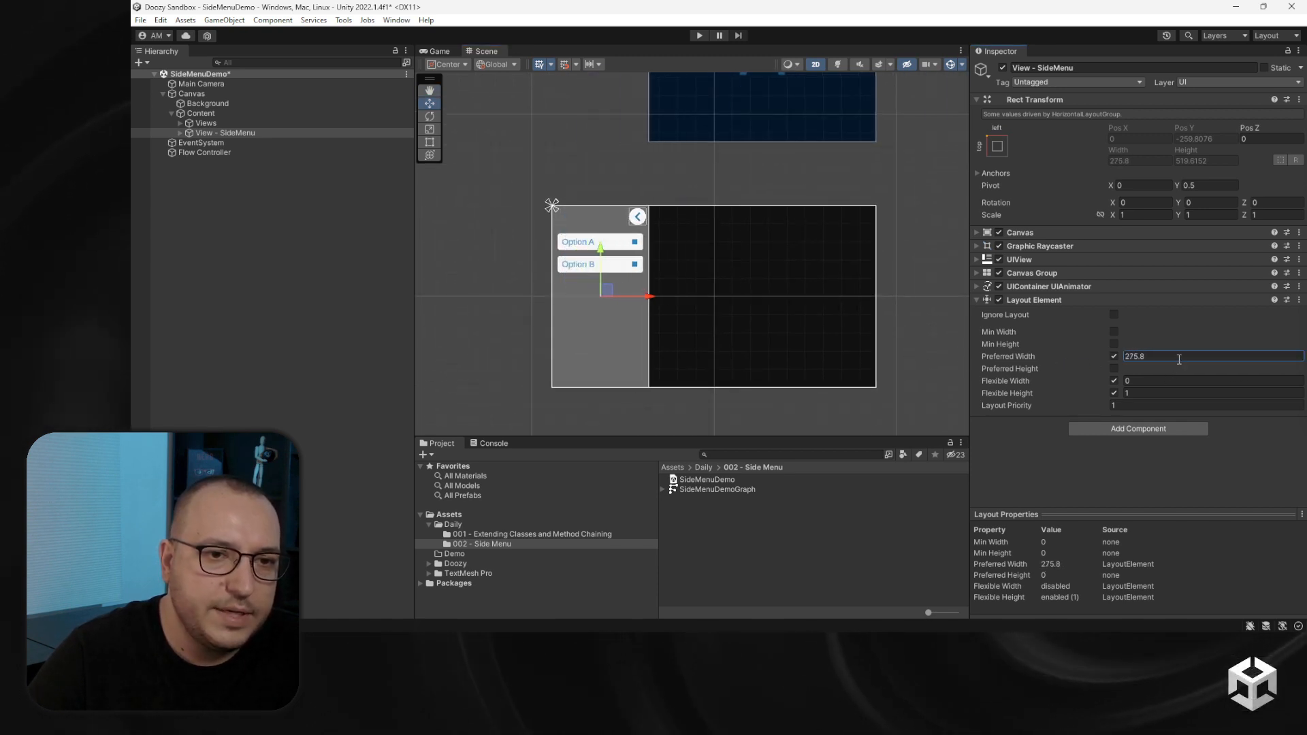
pyautogui.write('240')
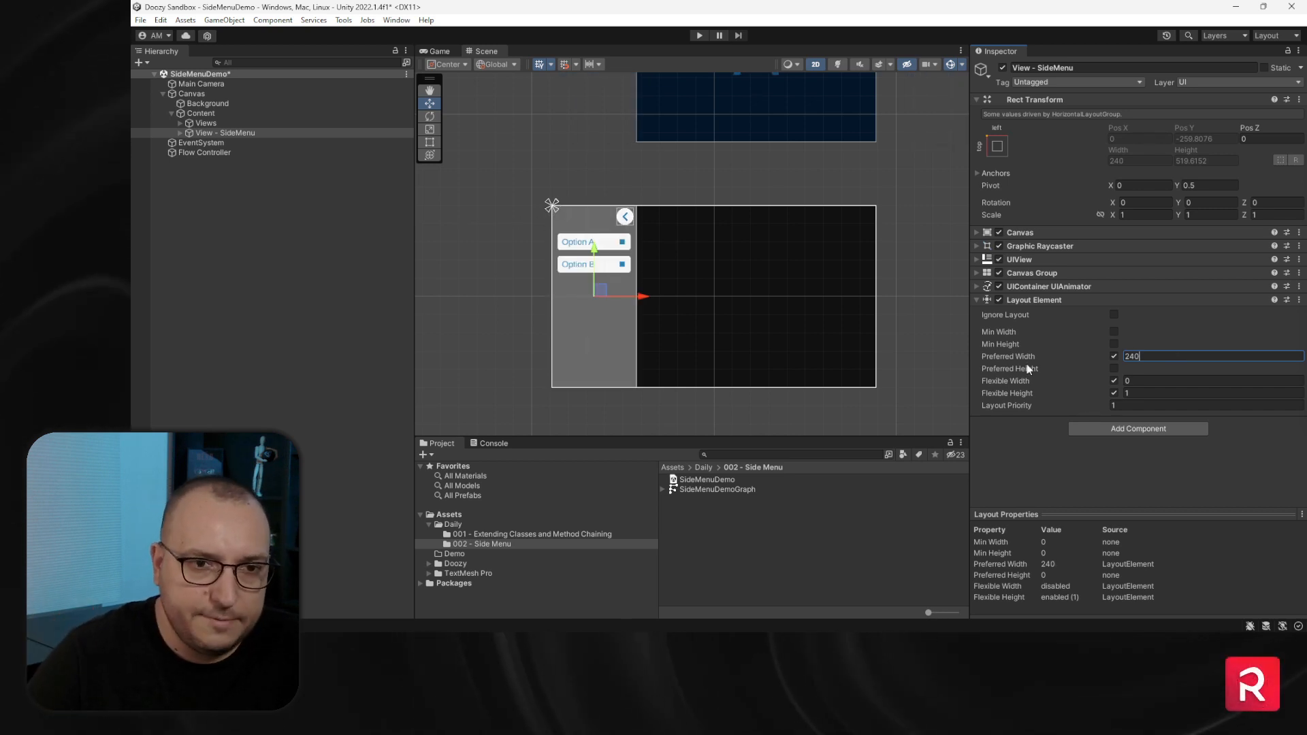
# Add a UIContainer Float Animator component to View - SideMenu
pyautogui.click(1124, 433)
pyautogui.write('la')
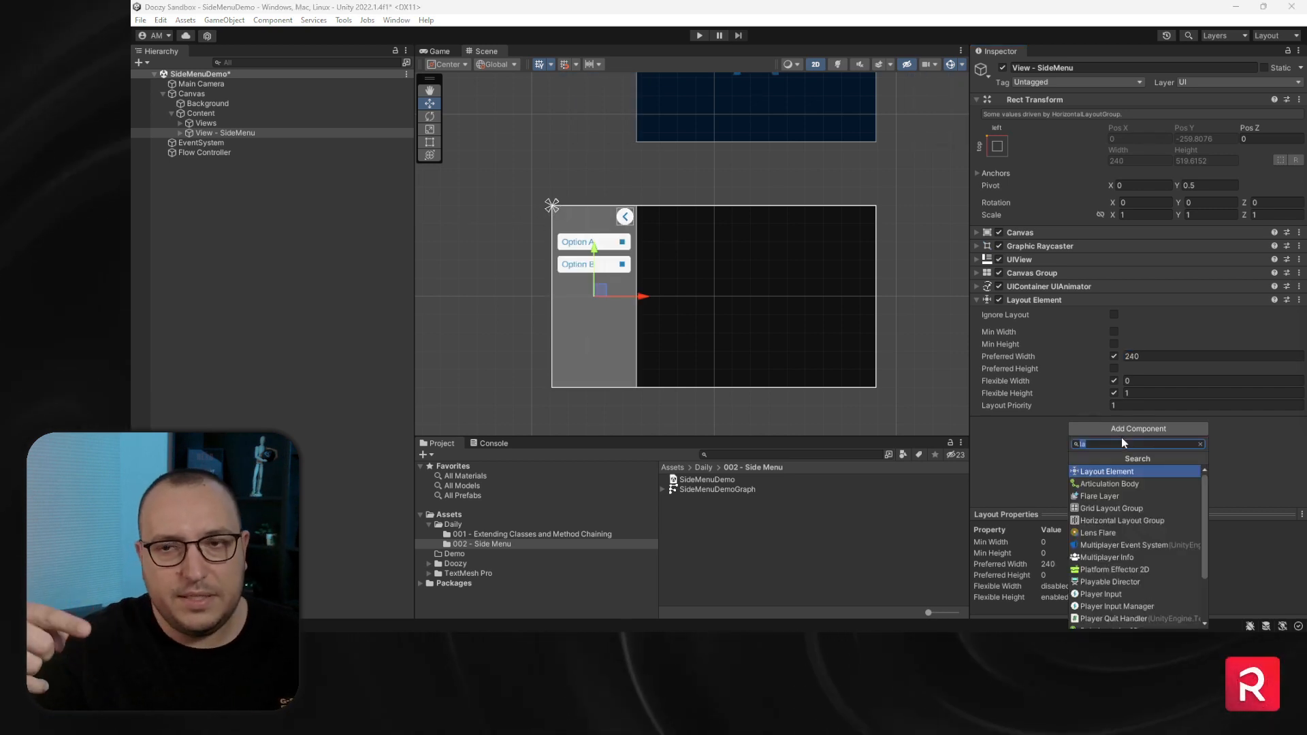
pyautogui.click(1050, 436)
pyautogui.click(1087, 428)
pyautogui.write('uicon')
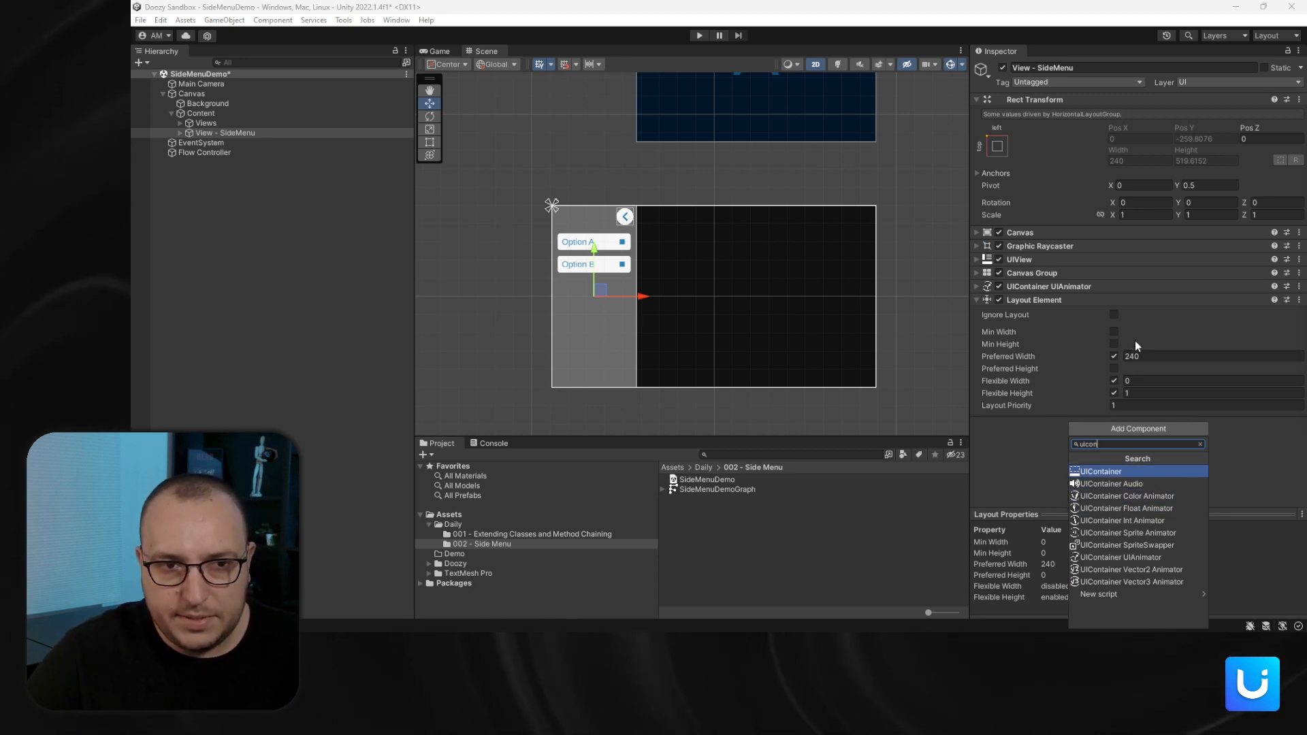
pyautogui.click(1142, 507)
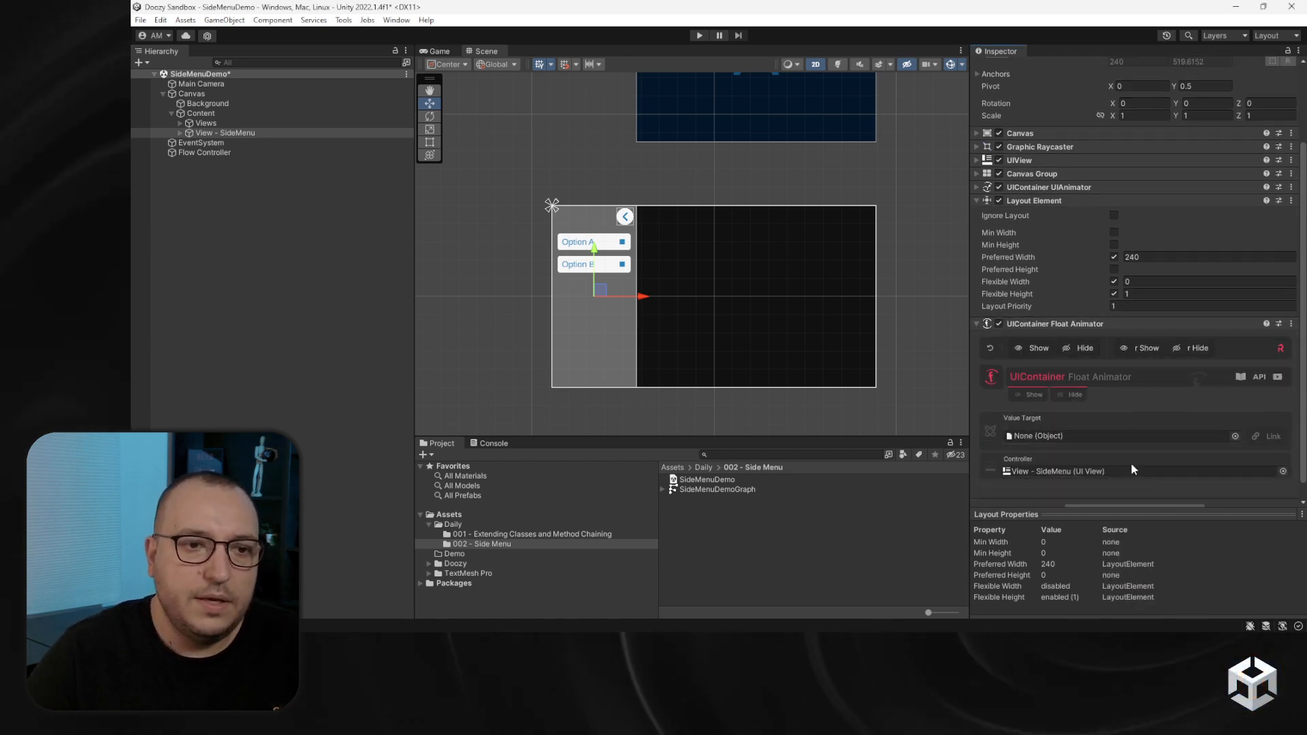
# Link the Float Animator's Value Target to the preferredWidth property of View - SideMenu's Layout Element
pyautogui.scroll(-1, 1121, 422)
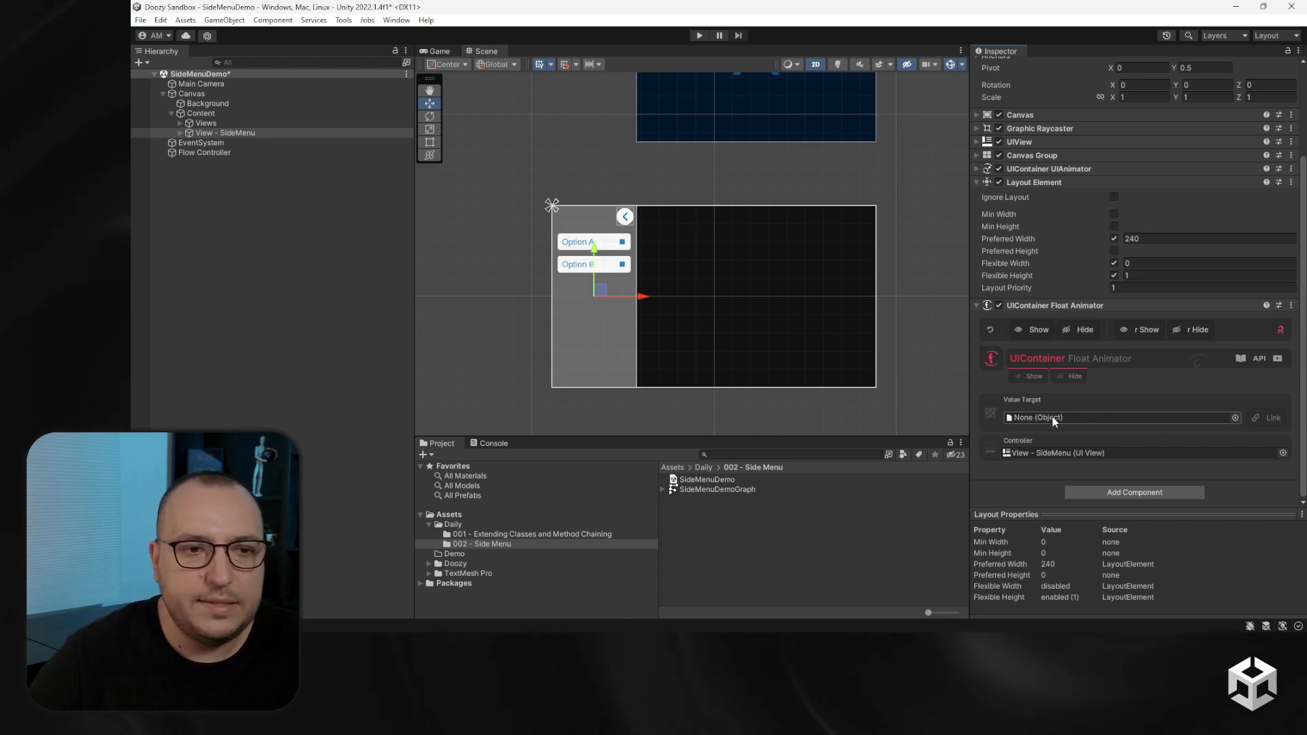
pyautogui.moveTo(1044, 181); pyautogui.dragTo(1079, 418)
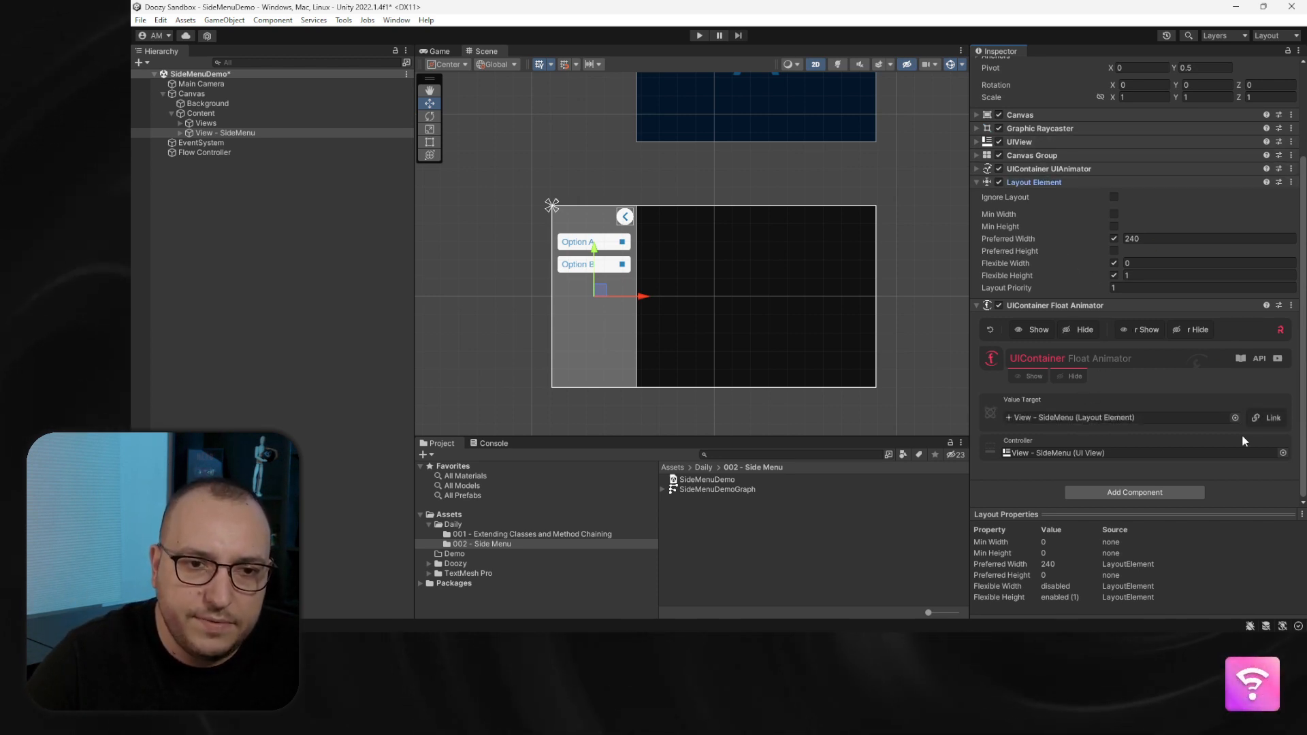
pyautogui.click(1258, 418)
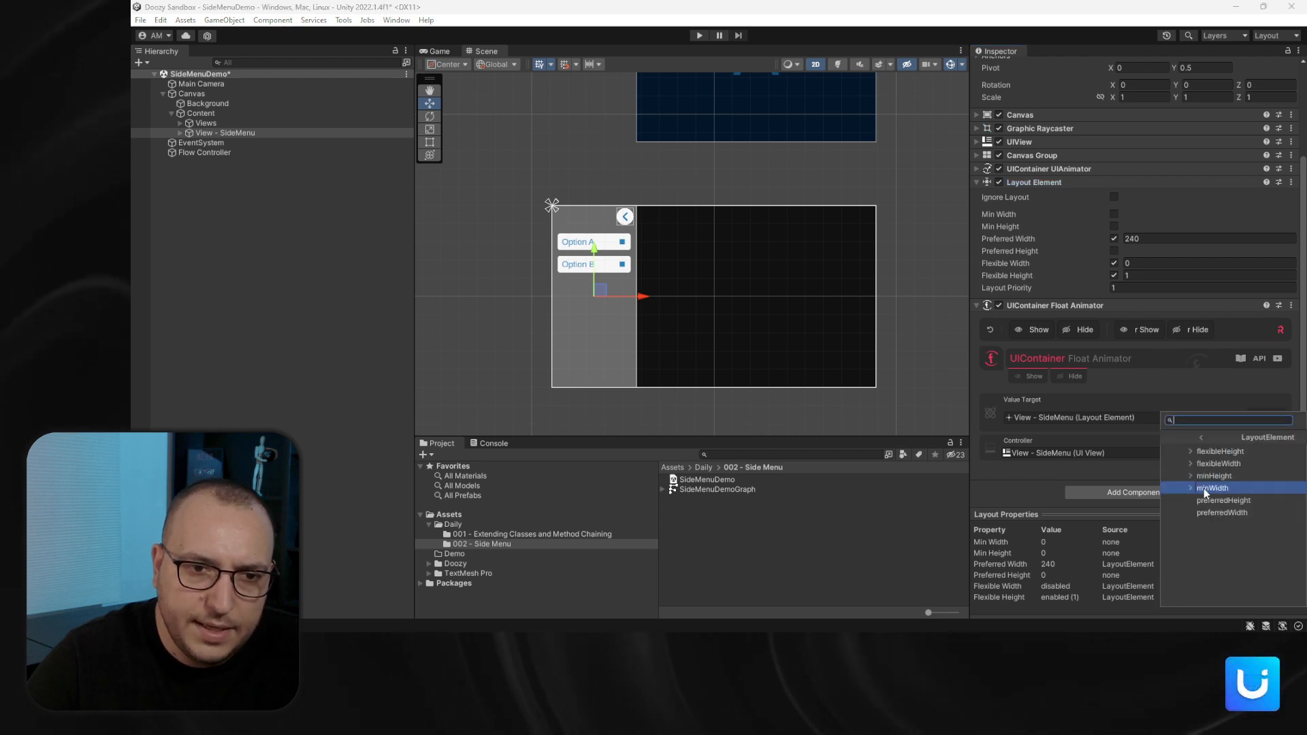
pyautogui.click(1188, 513)
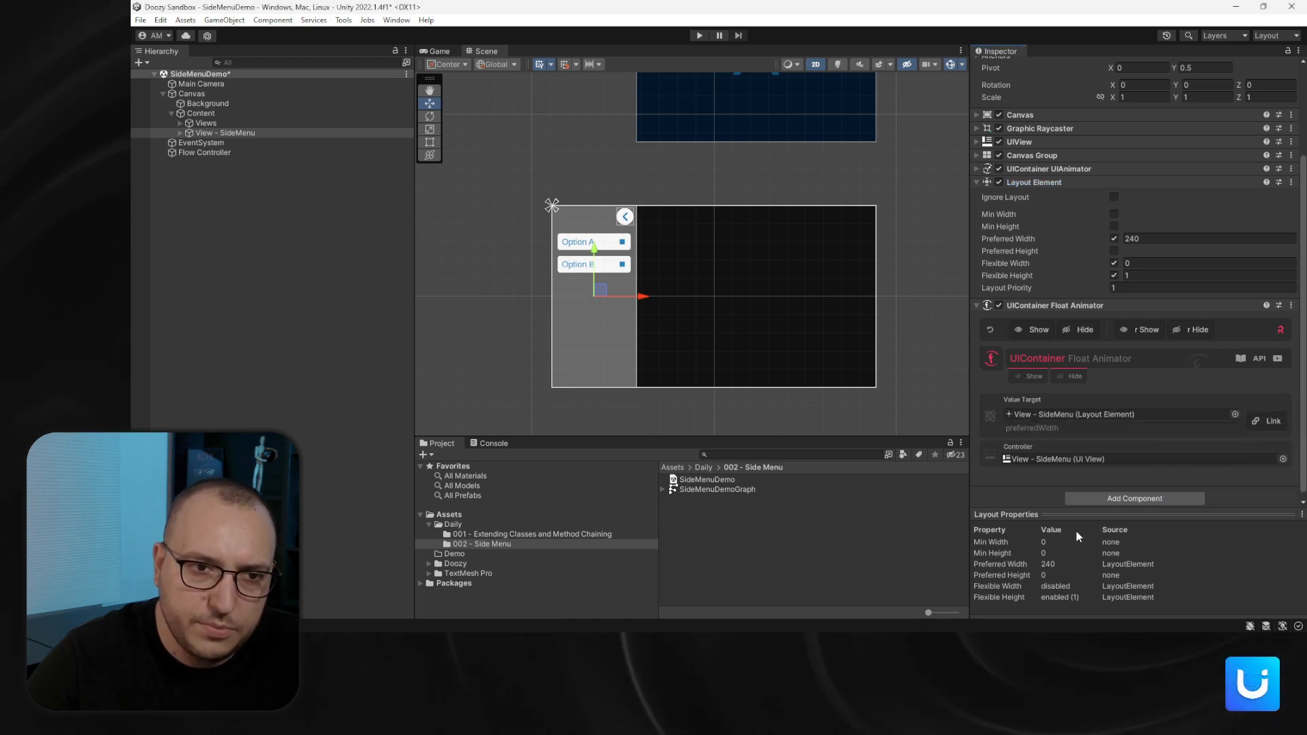
# Set the Float Animator's Show animation To Value to Start Value and its Duration to 0.3
pyautogui.click(1019, 380)
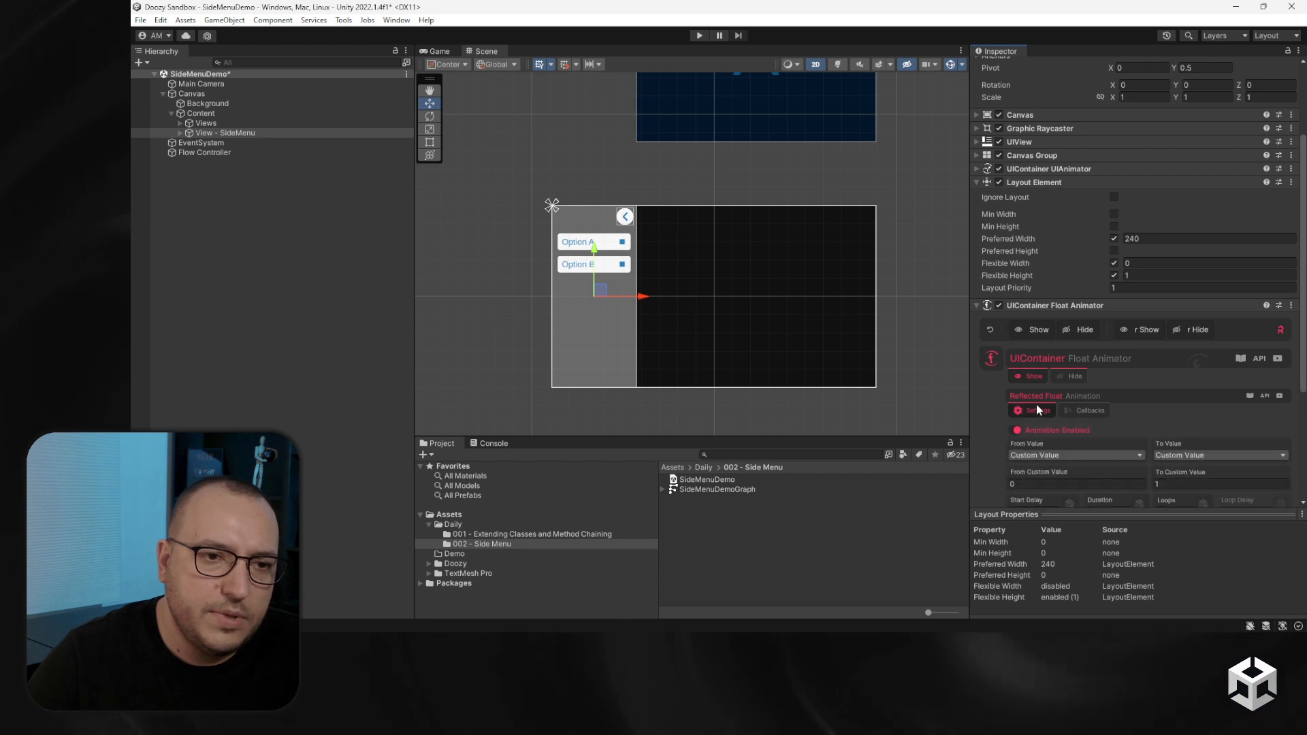
pyautogui.scroll(-3, 1056, 393)
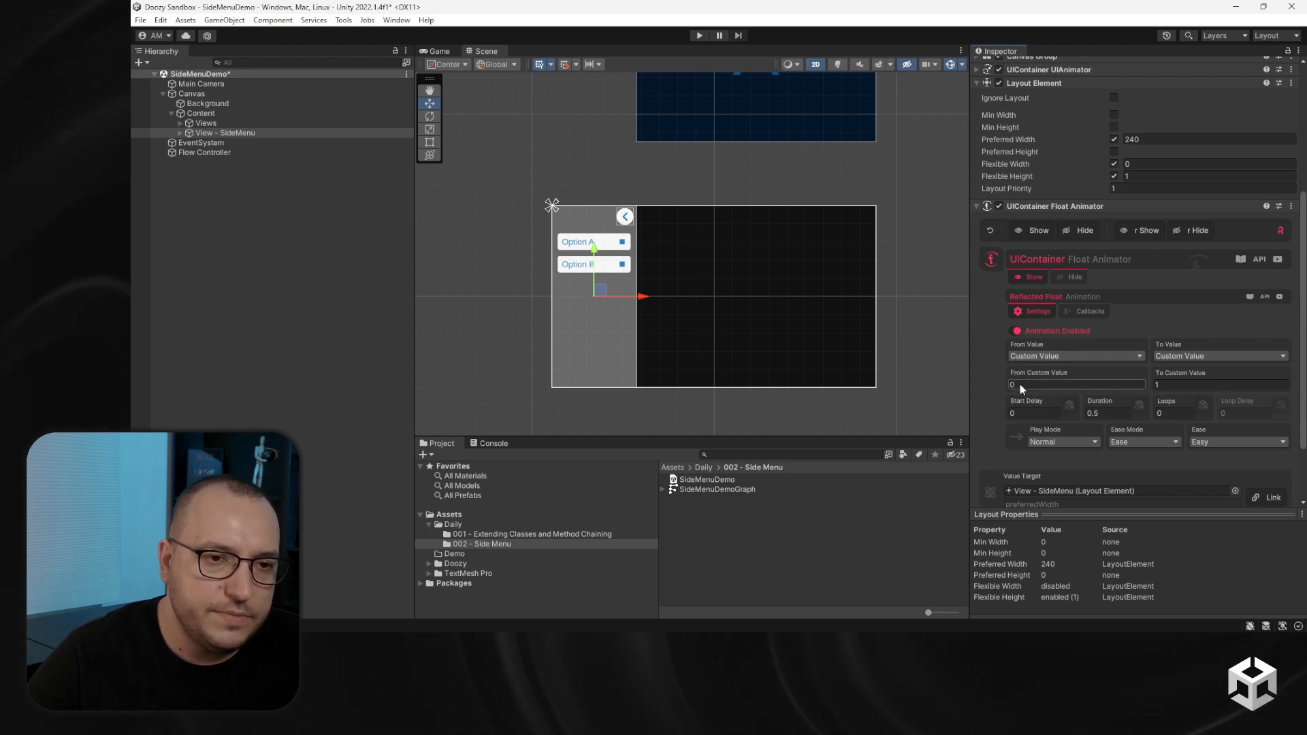
pyautogui.click(1188, 356)
pyautogui.click(1188, 372)
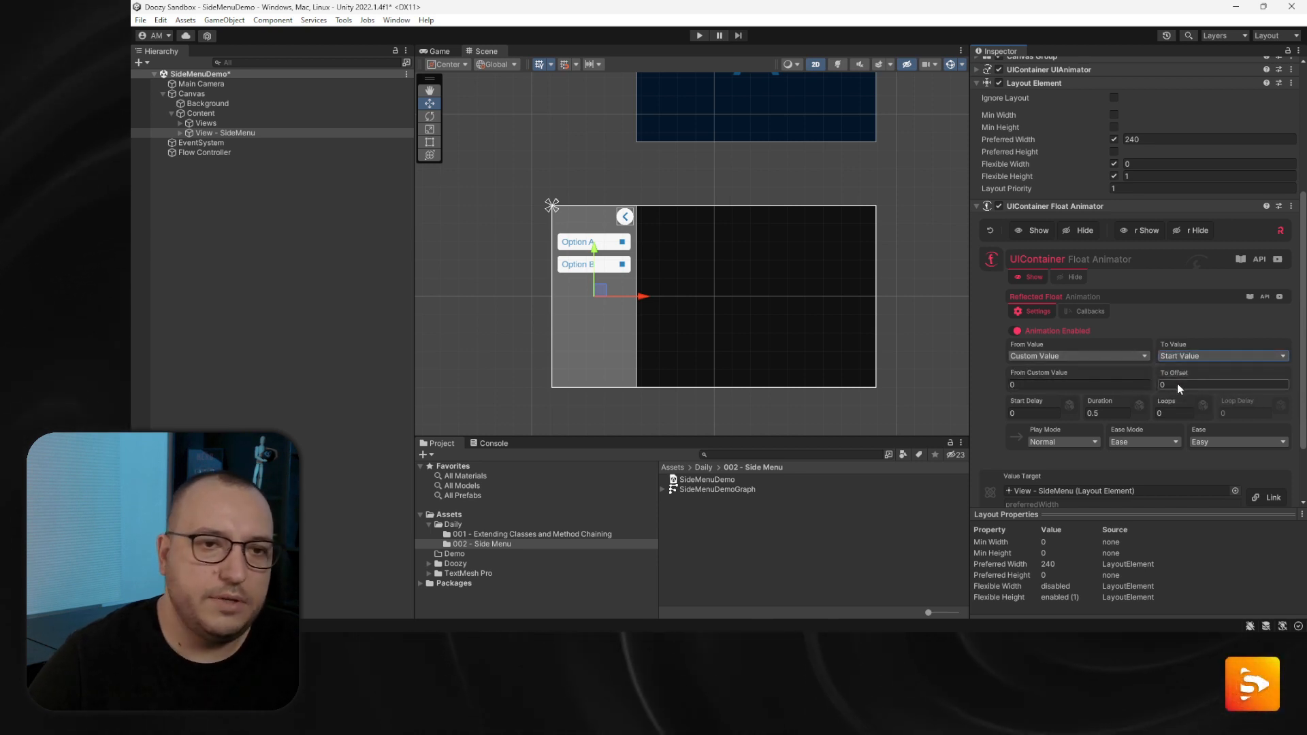
pyautogui.click(1115, 413)
pyautogui.write('0.3')
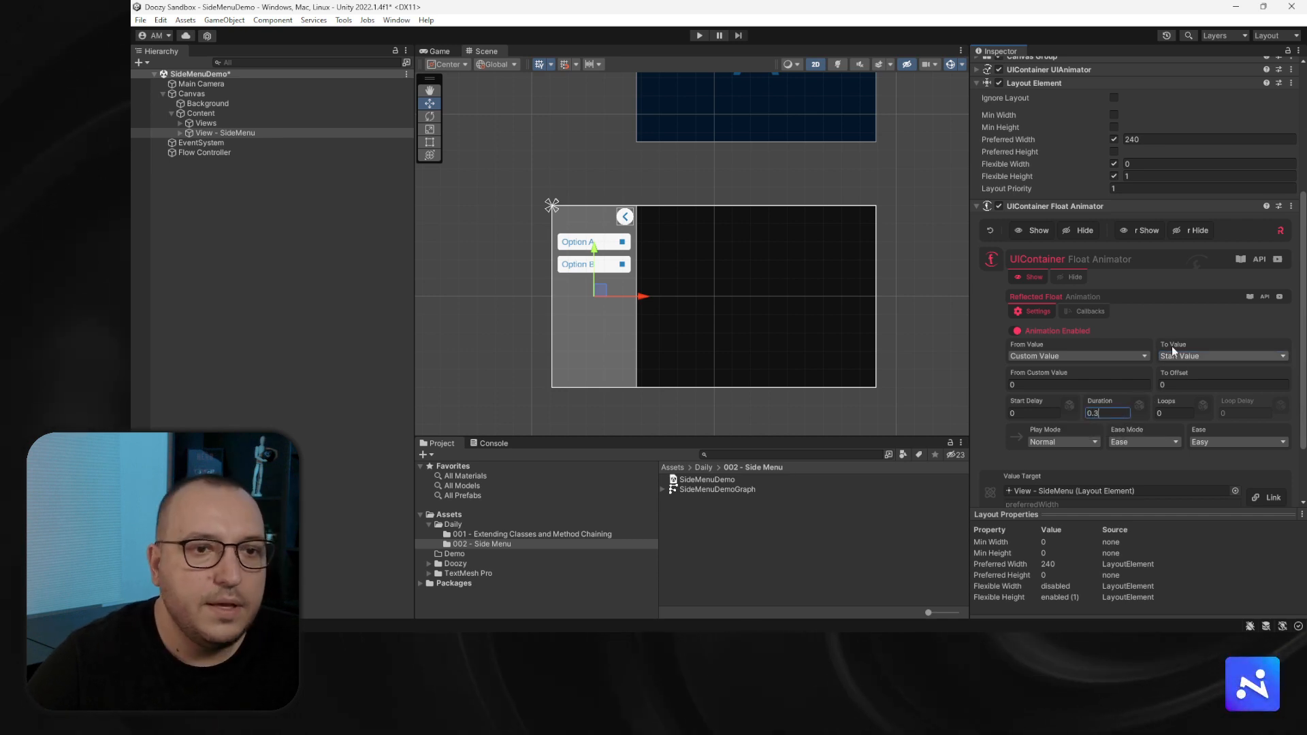
# Set the Float Animator's Hide animation to run from Start Value to a Custom Value of 0 with Duration 0.3
pyautogui.click(1068, 276)
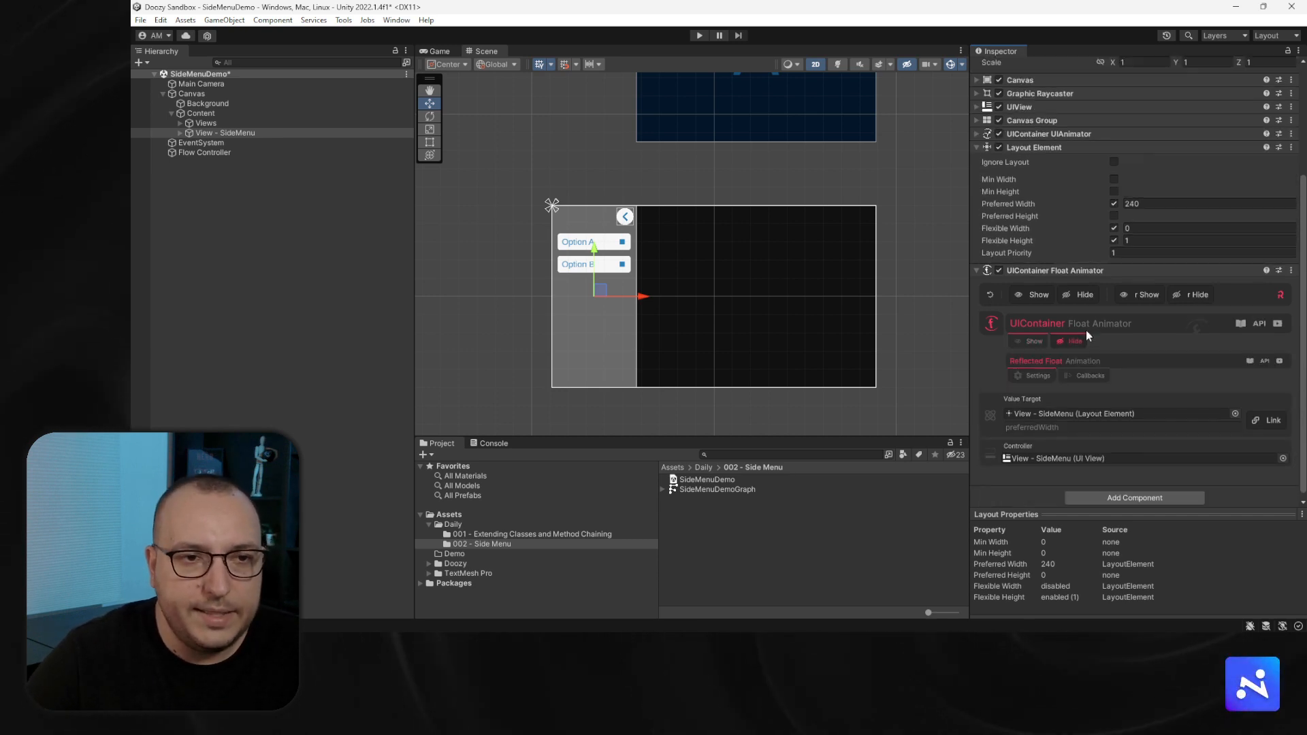
pyautogui.click(1029, 374)
pyautogui.scroll(-3, 1069, 398)
pyautogui.click(1031, 321)
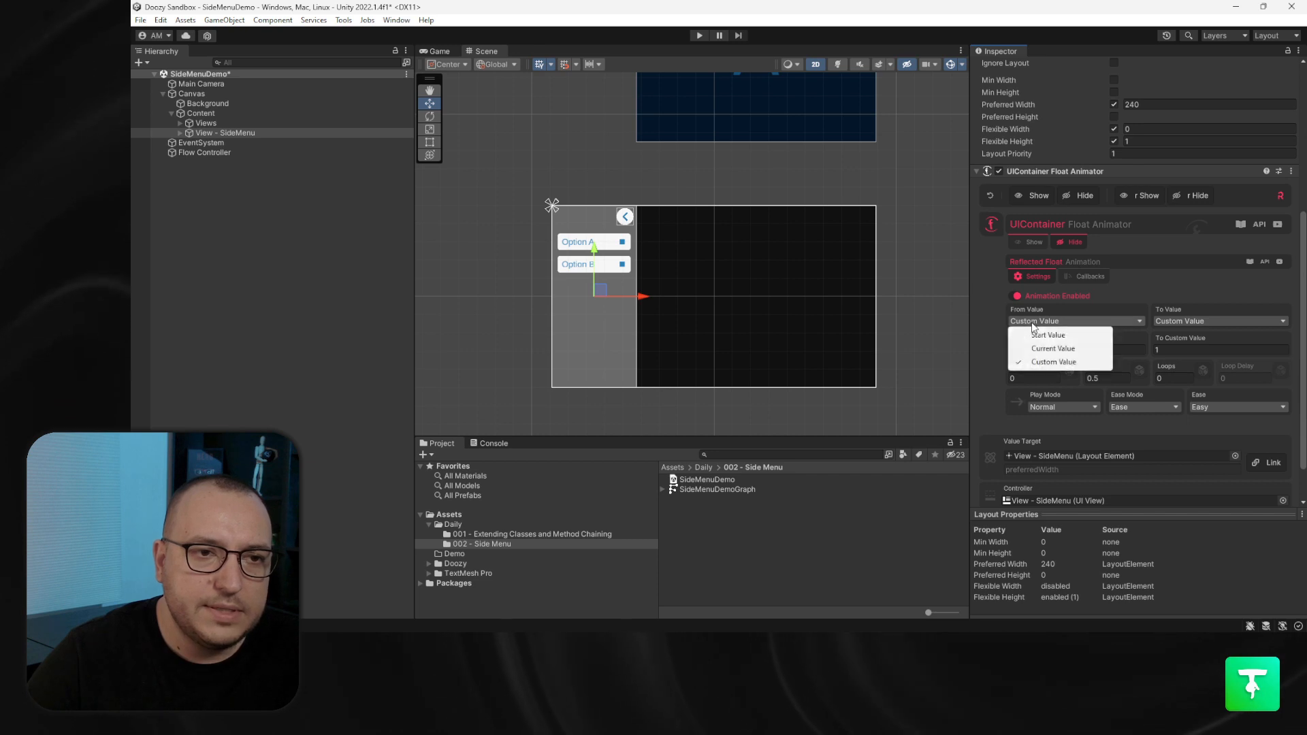
pyautogui.click(1042, 336)
pyautogui.click(1159, 321)
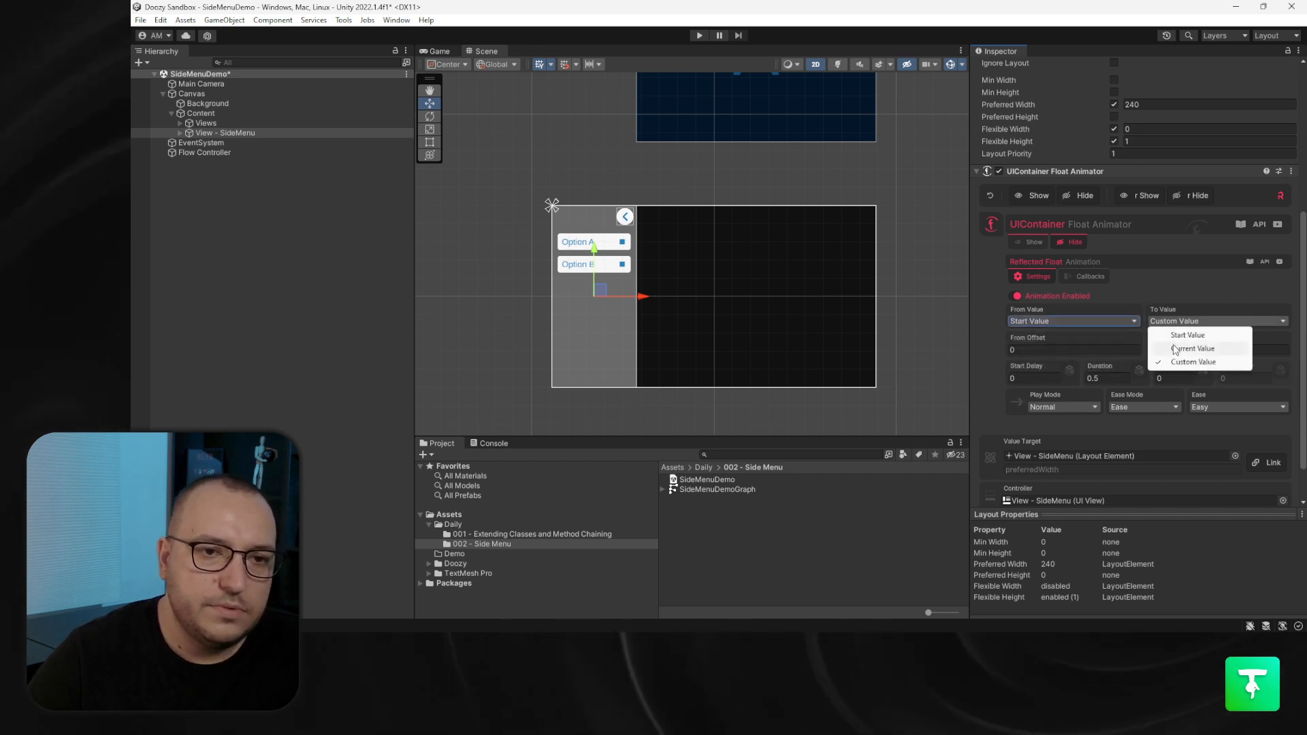
pyautogui.click(1134, 357)
pyautogui.click(1166, 350)
pyautogui.write('0')
pyautogui.click(1102, 378)
pyautogui.write('0.3')
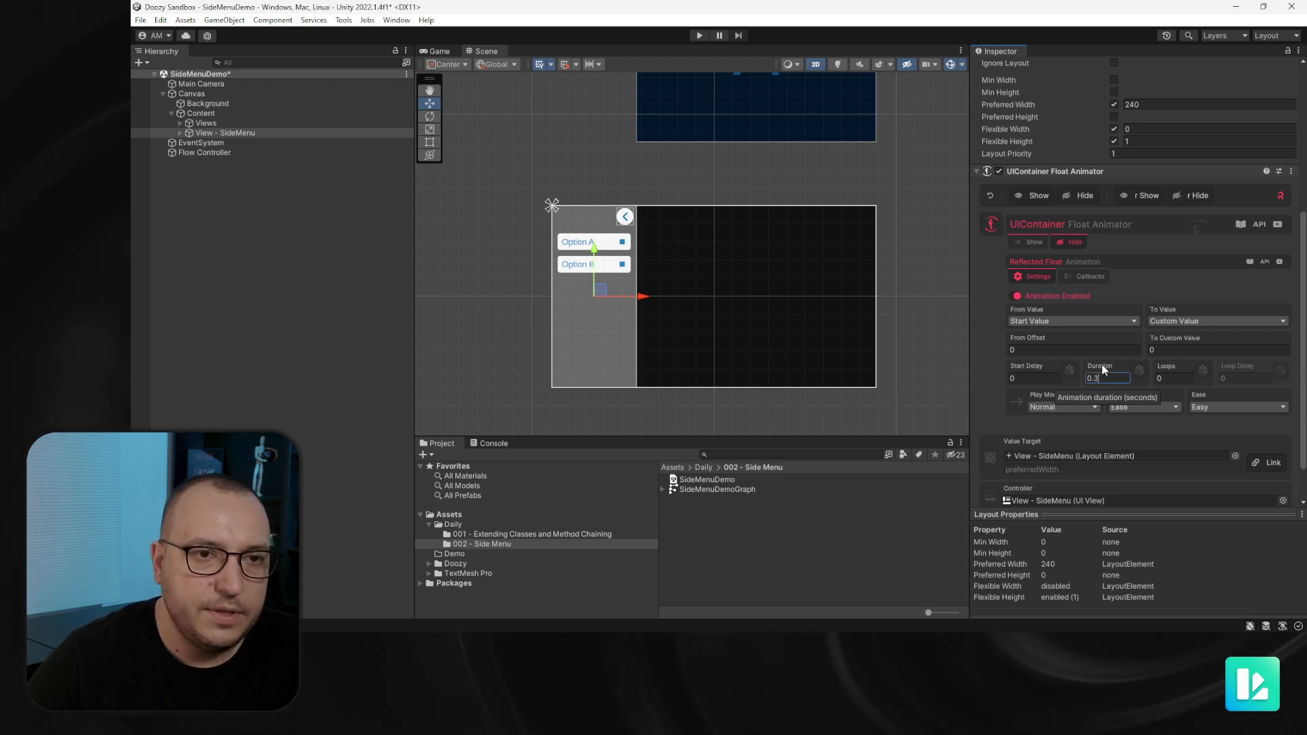
# Preview the Float Animator's Hide and Show animations repeatedly to check how the side menu's preferred width animates
pyautogui.click(1083, 196)
pyautogui.click(1048, 198)
pyautogui.click(1081, 195)
pyautogui.click(1036, 196)
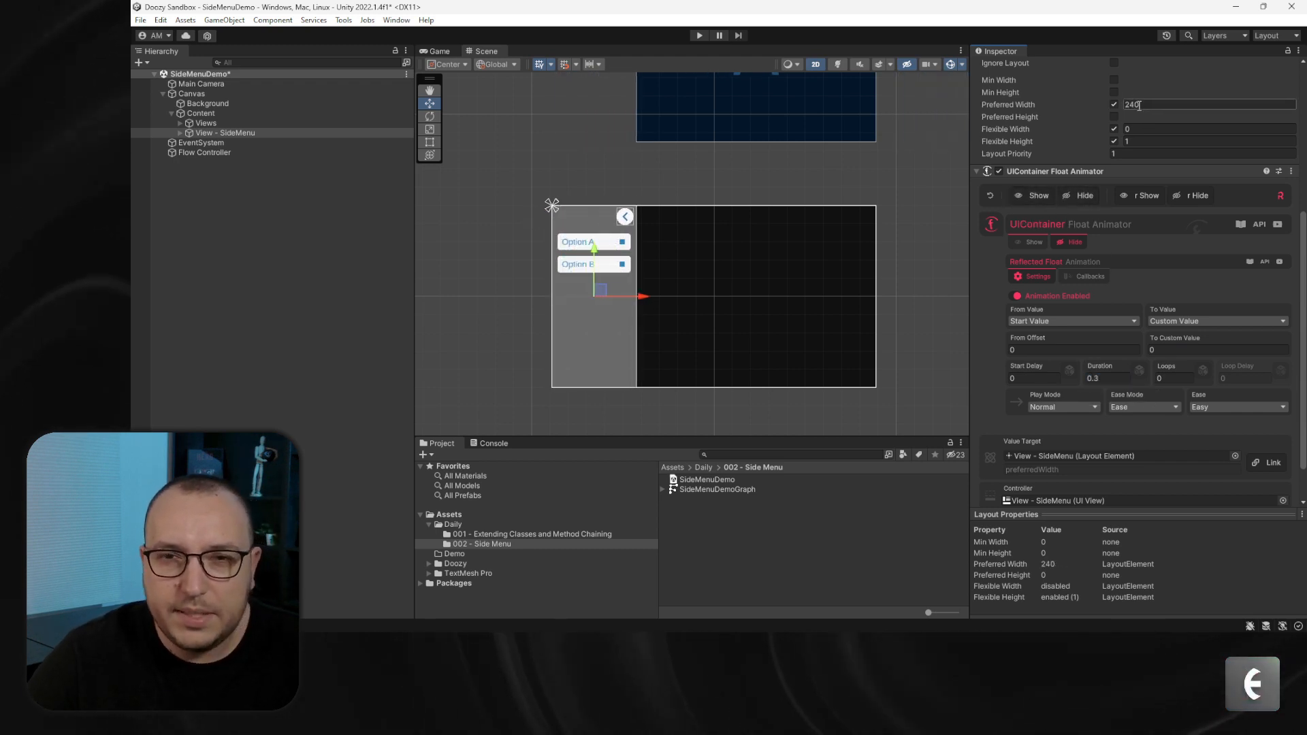
pyautogui.scroll(3, 1135, 122)
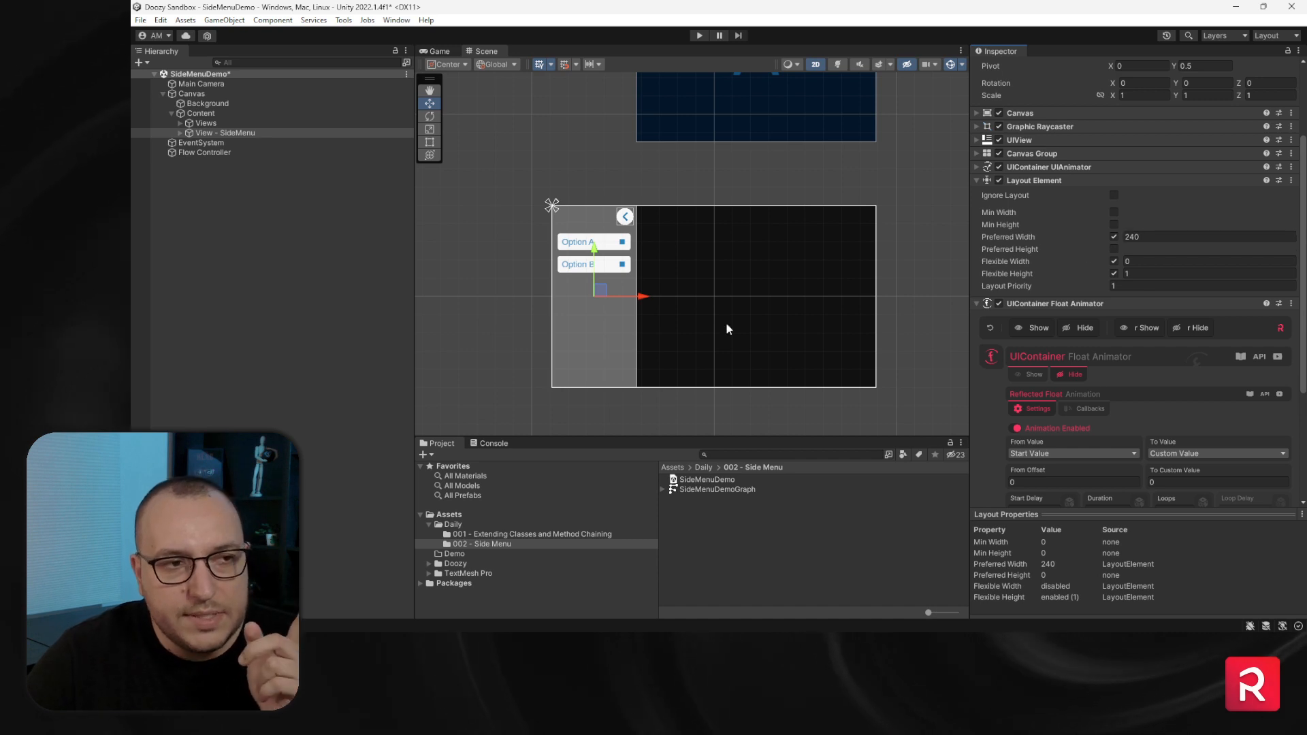
pyautogui.click(1068, 328)
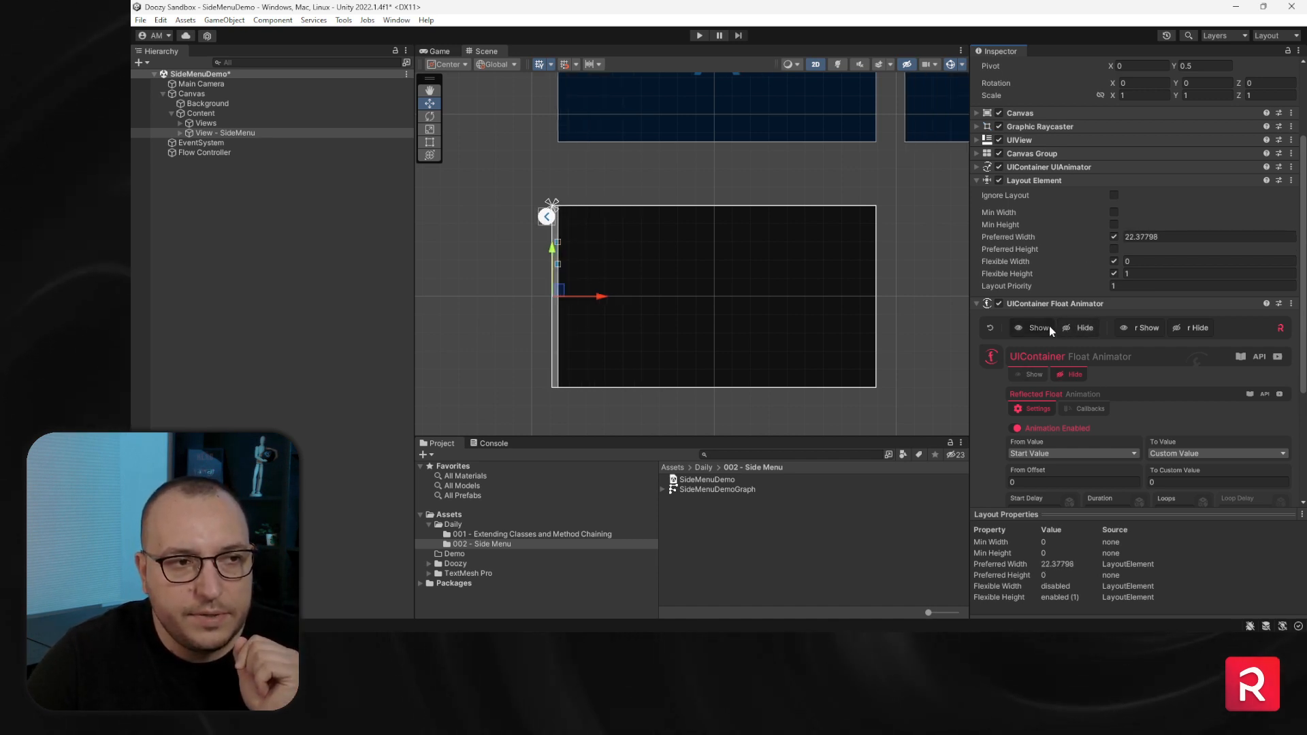
pyautogui.click(1046, 326)
pyautogui.click(1066, 329)
pyautogui.click(1038, 329)
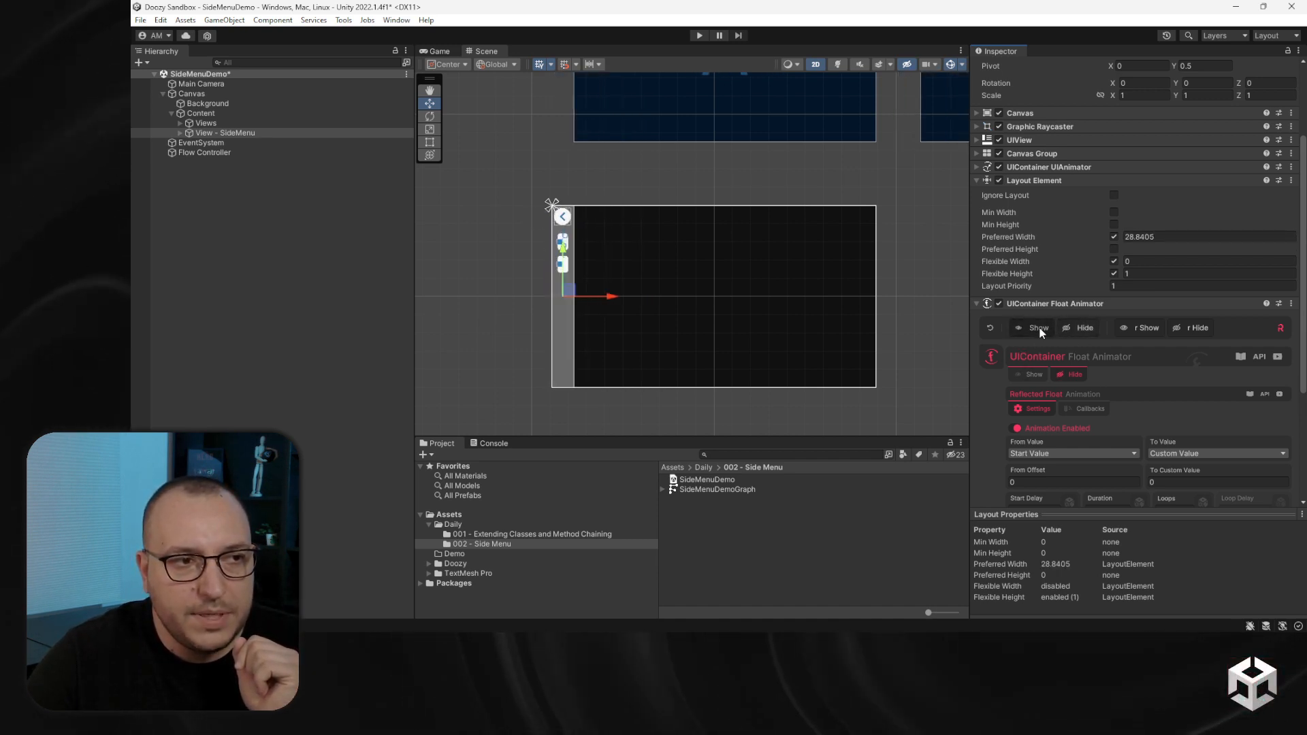
# Preview the side menu's Hide and Show animations close up to examine how its buttons behave as the width changes
pyautogui.scroll(10, 552, 271)
pyautogui.click(1081, 333)
pyautogui.click(1045, 331)
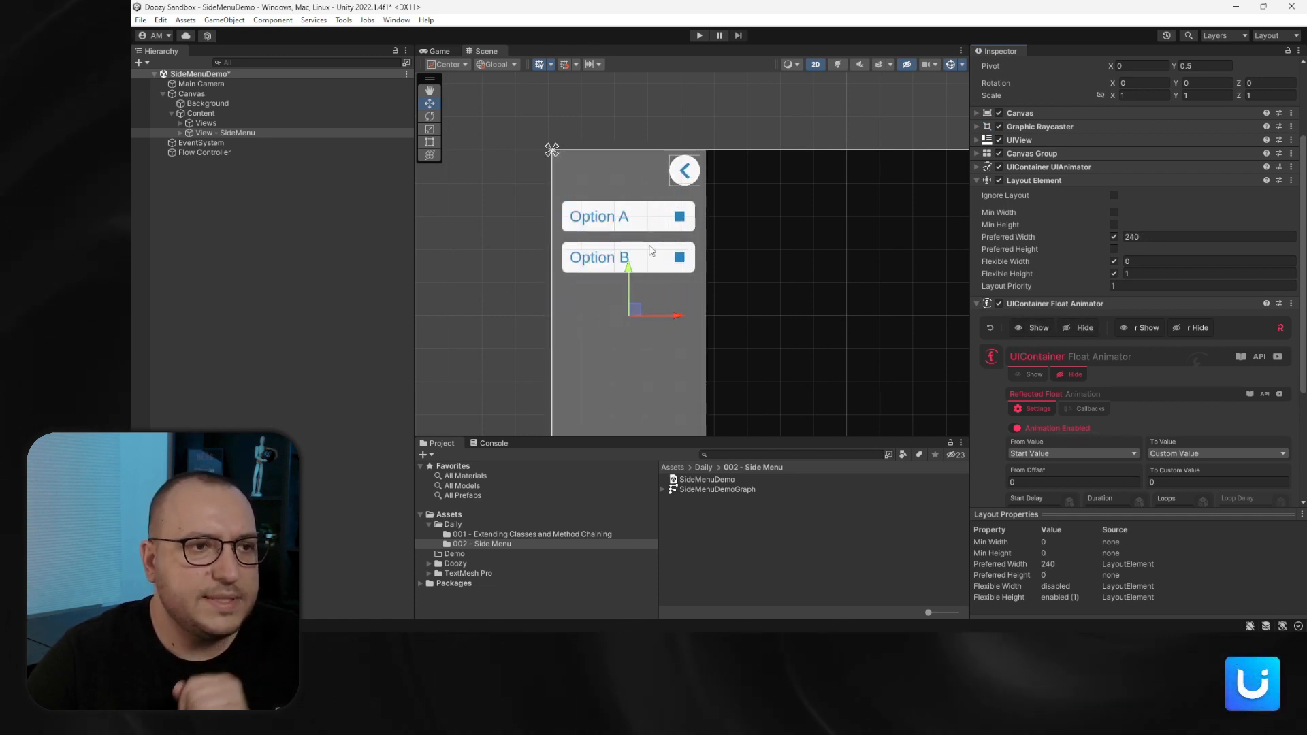
# Enable Min Width on the Layout Element of Button - A in the side menu's scroll view and set it to 208
pyautogui.click(180, 133)
pyautogui.click(189, 162)
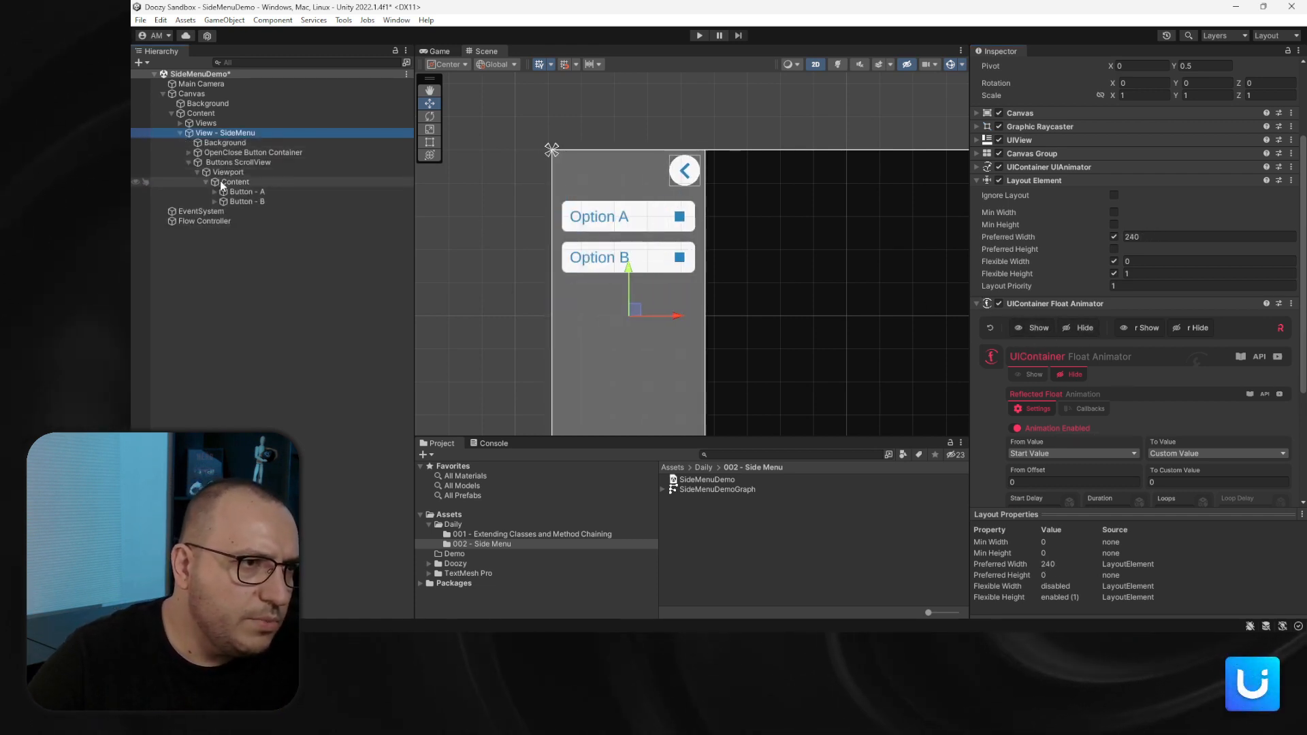
pyautogui.click(241, 191)
pyautogui.scroll(-3, 1206, 411)
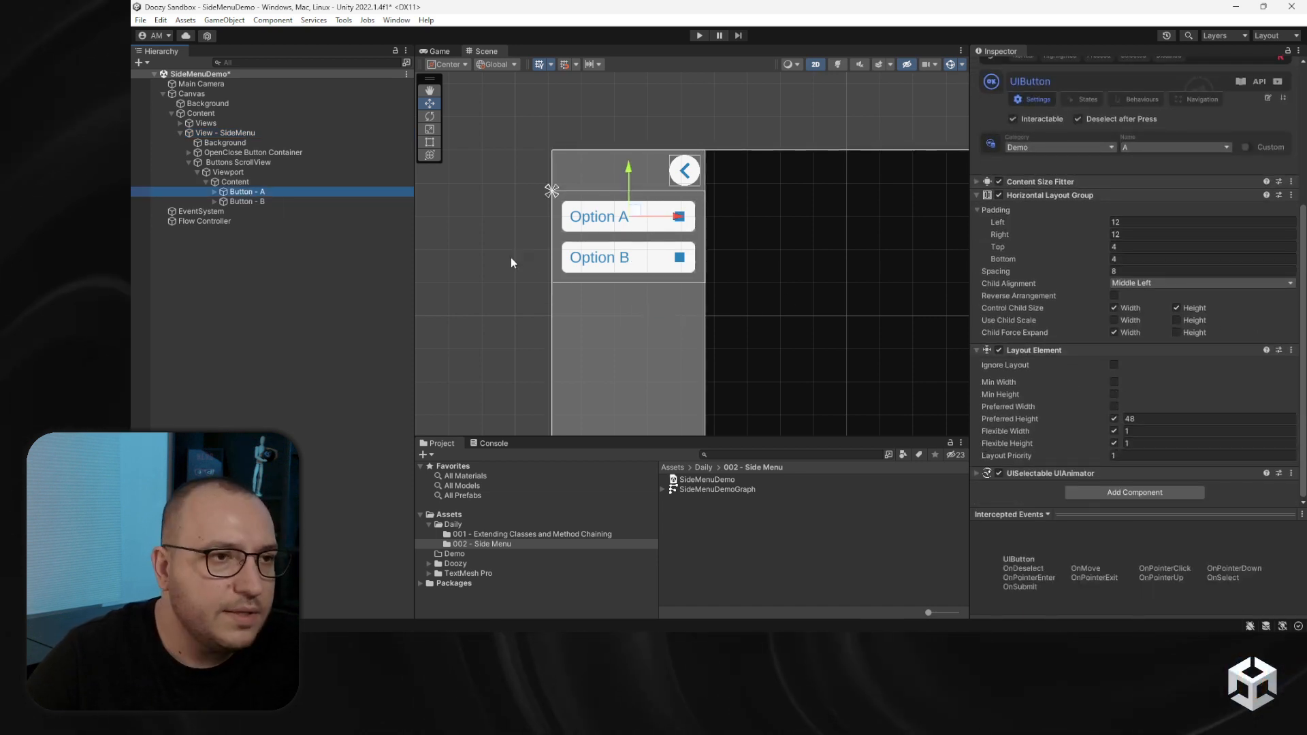
pyautogui.scroll(5, 1078, 309)
pyautogui.click(1121, 114)
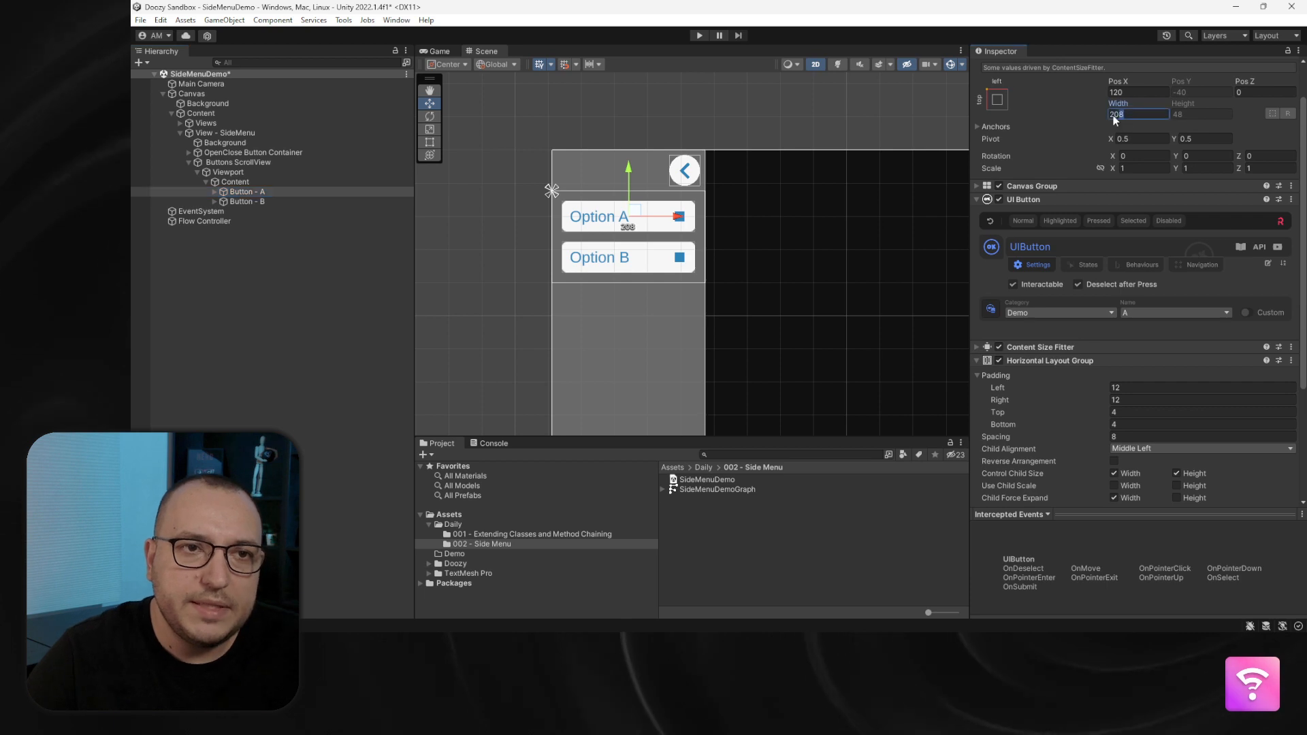
pyautogui.scroll(-5, 1088, 398)
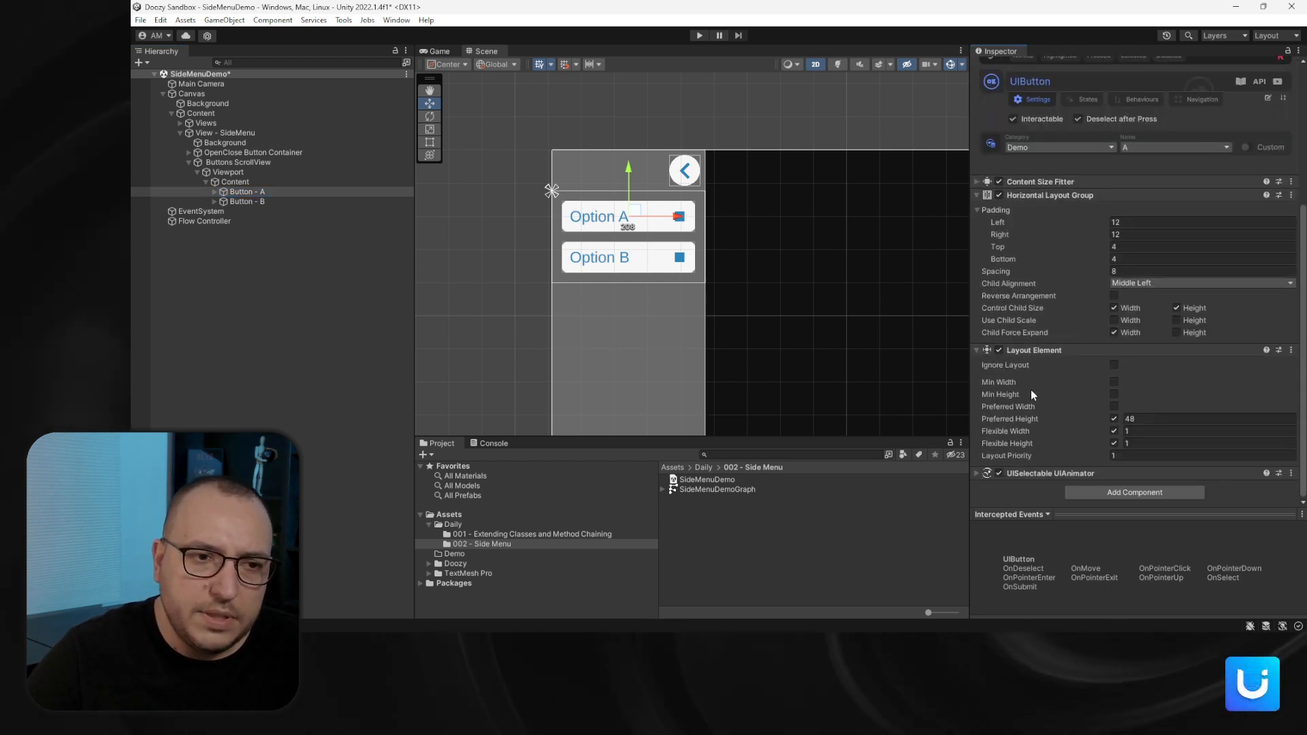
pyautogui.click(1114, 382)
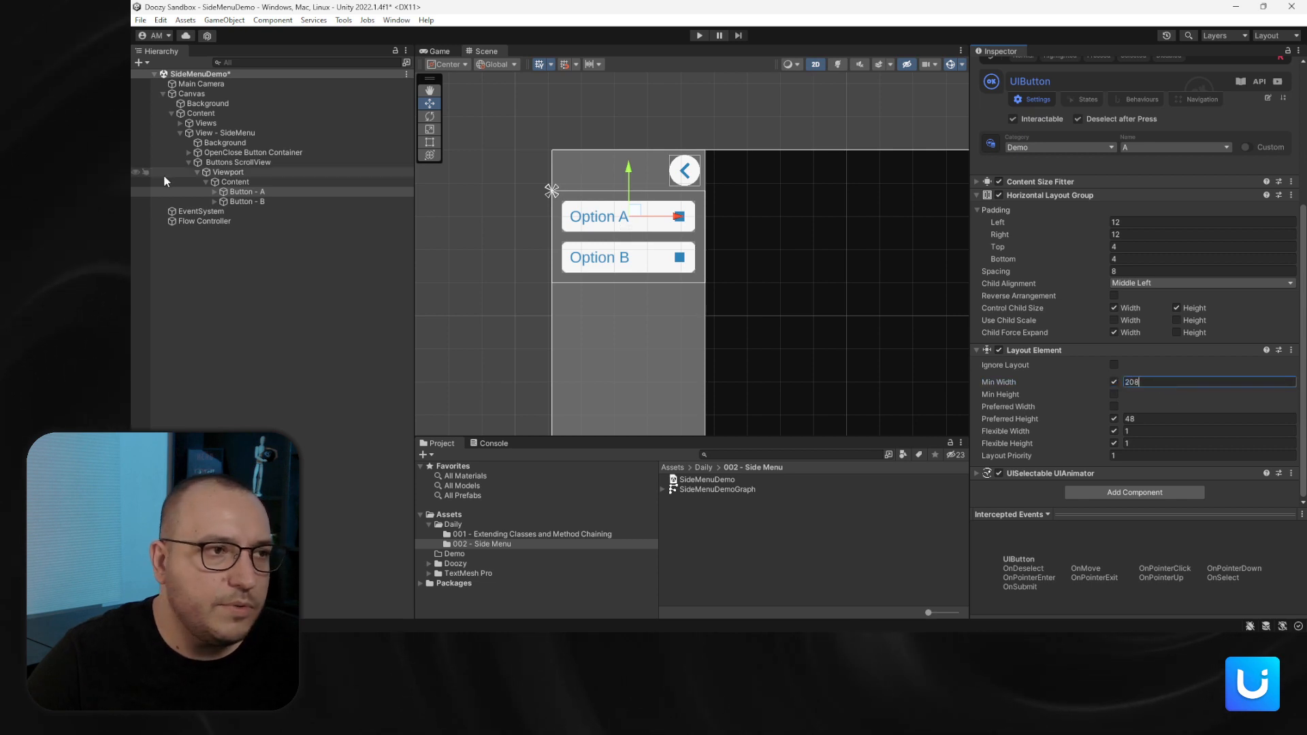
# Enable Min Width on Button - B's Layout Element and set it to 208
pyautogui.click(269, 202)
pyautogui.click(1113, 396)
pyautogui.click(1157, 397)
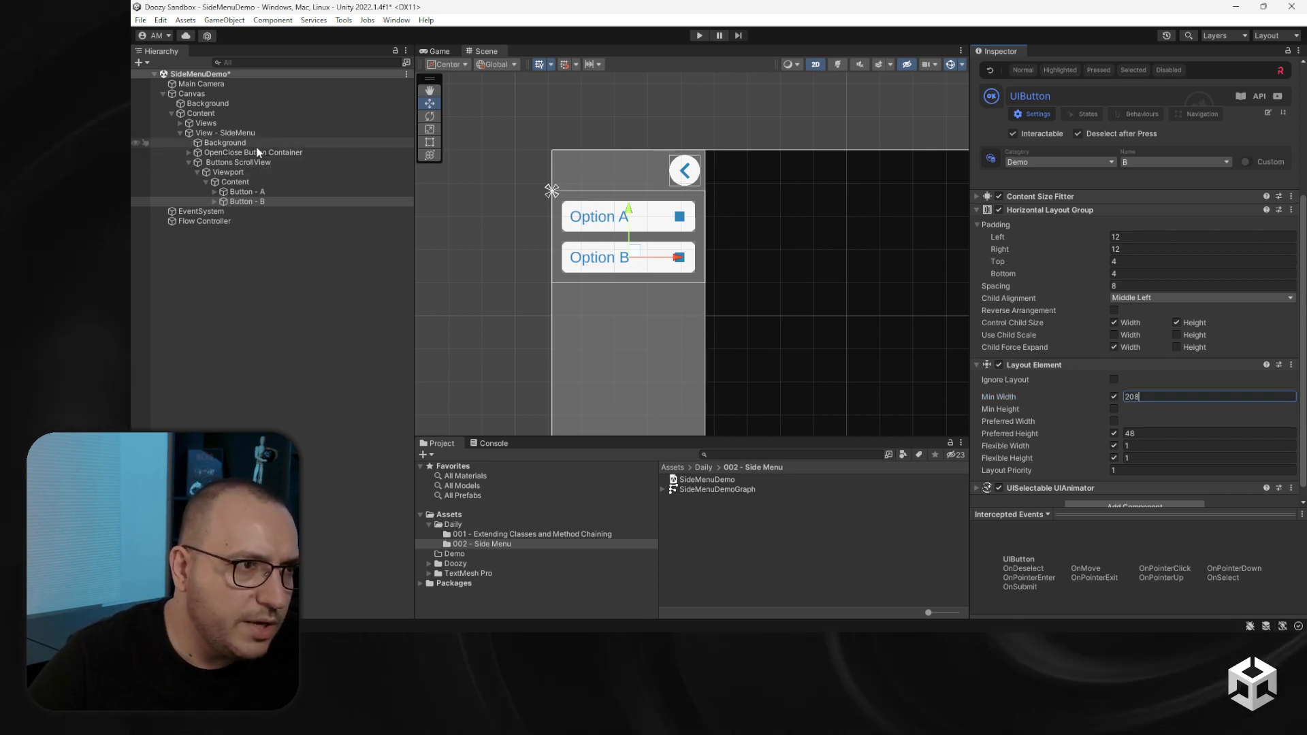
# Preview View - SideMenu's Float Animator Hide and Show animations to check the buttons with their minimum width
pyautogui.click(247, 133)
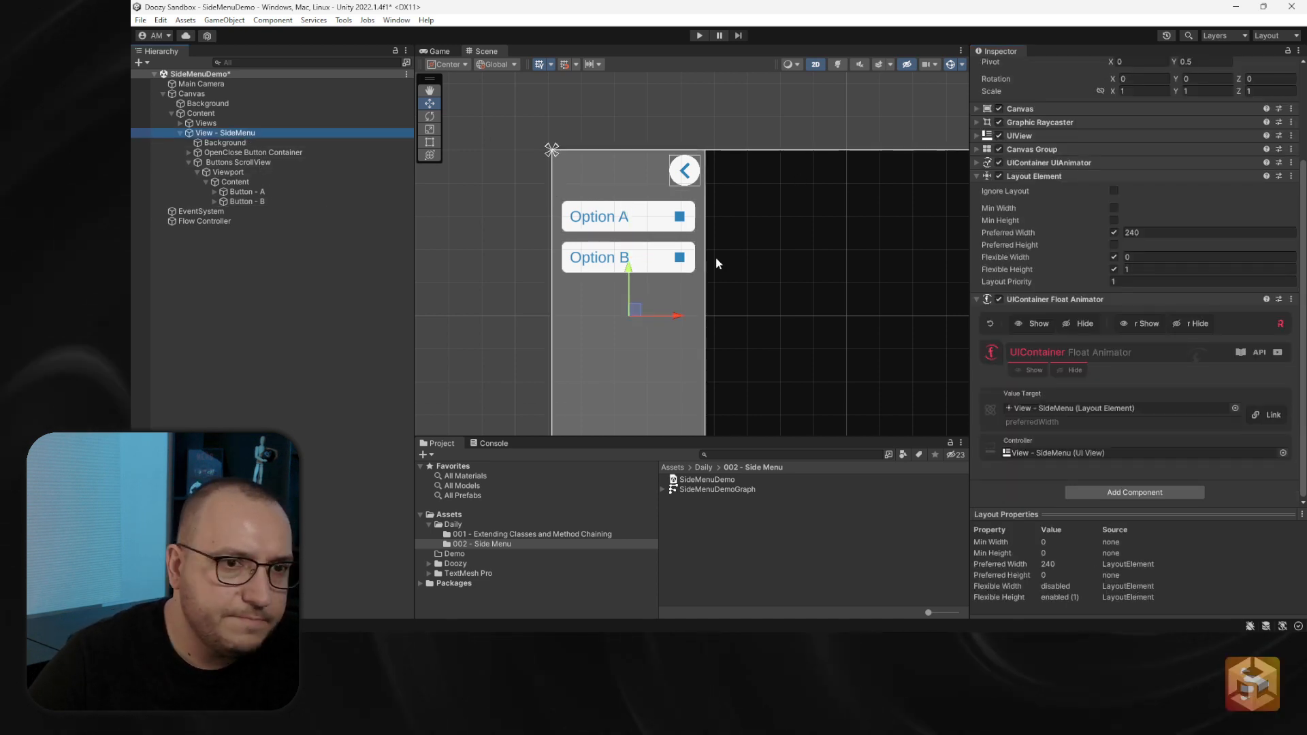
pyautogui.click(1073, 324)
pyautogui.click(1073, 324)
pyautogui.click(1039, 324)
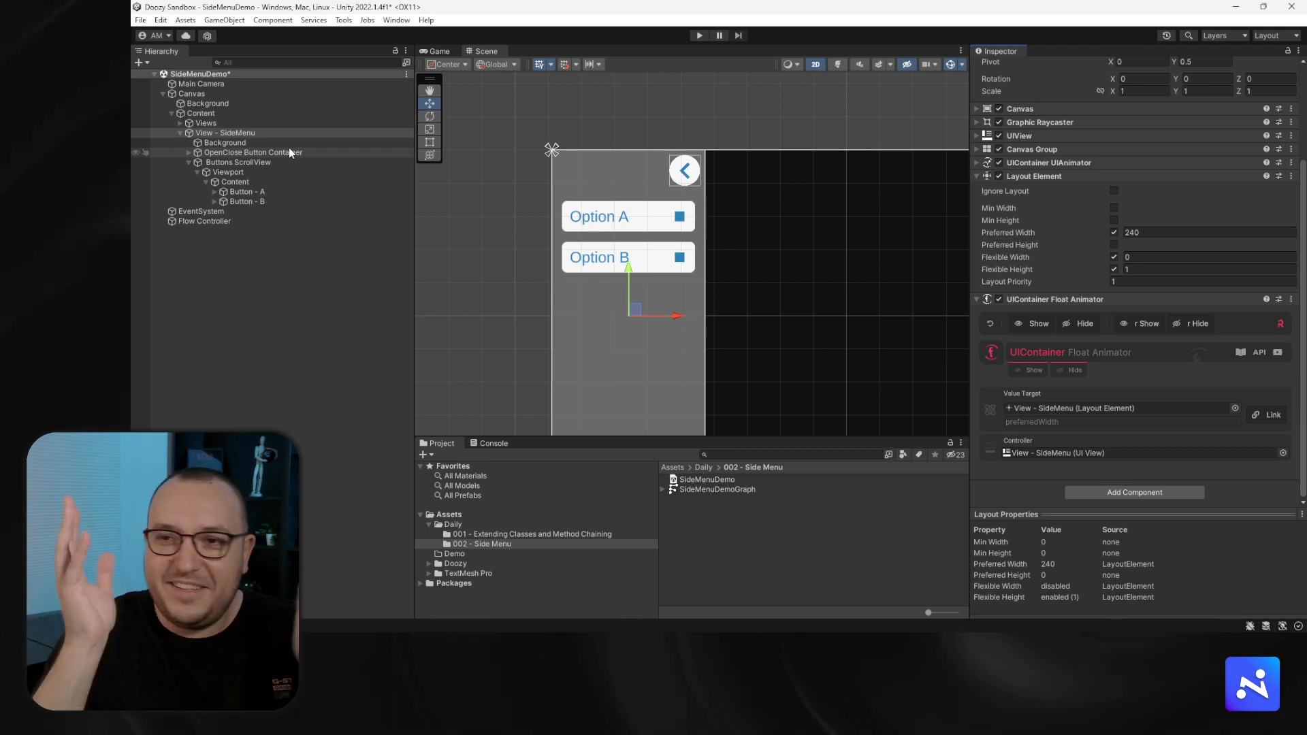
# Run the scene, switch to Option B, and repeatedly close and reopen the side menu to test the width animation
pyautogui.scroll(-2, 714, 327)
pyautogui.scroll(-2, 762, 346)
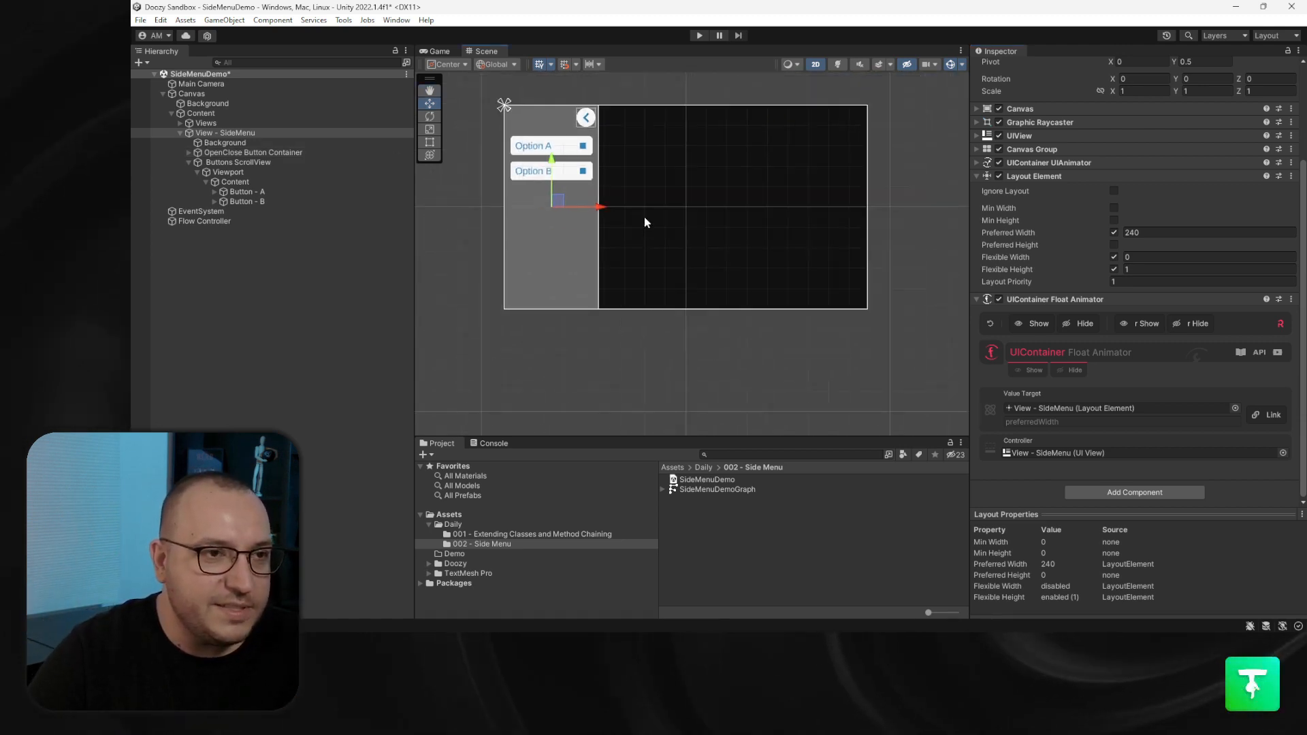
pyautogui.click(699, 36)
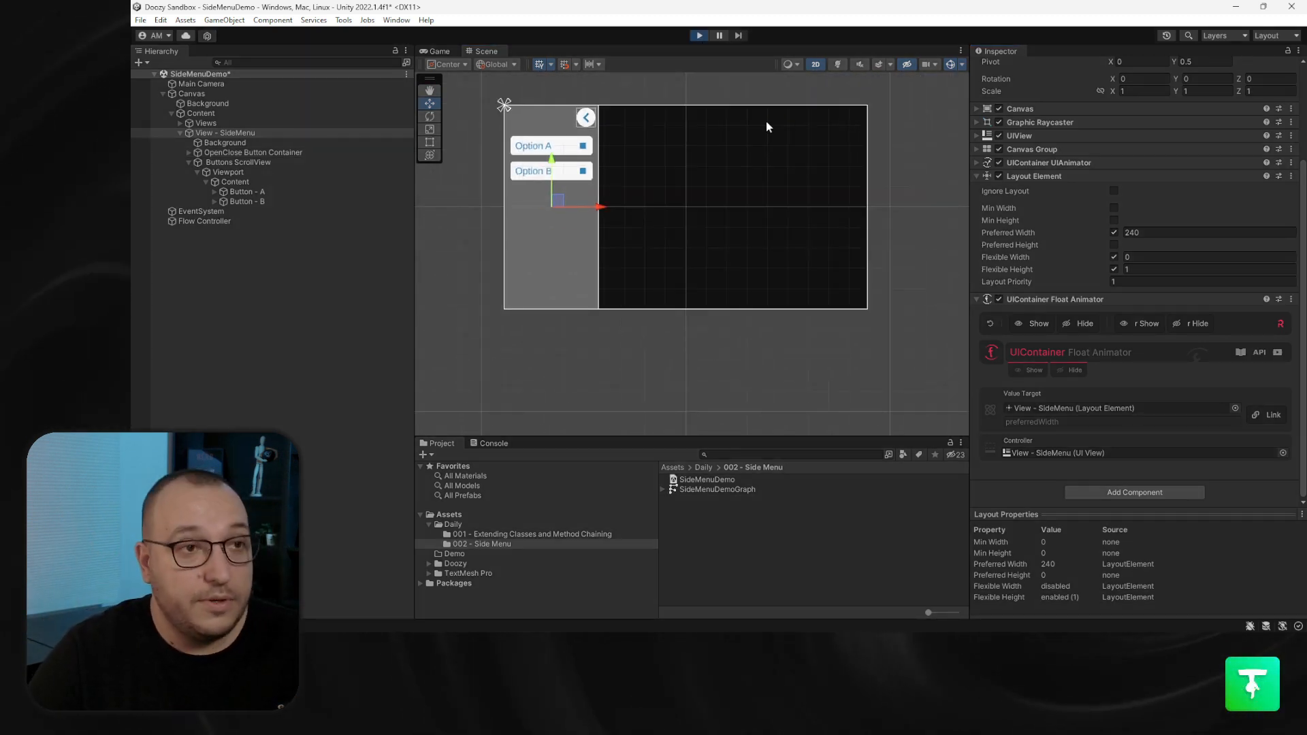
pyautogui.click(486, 198)
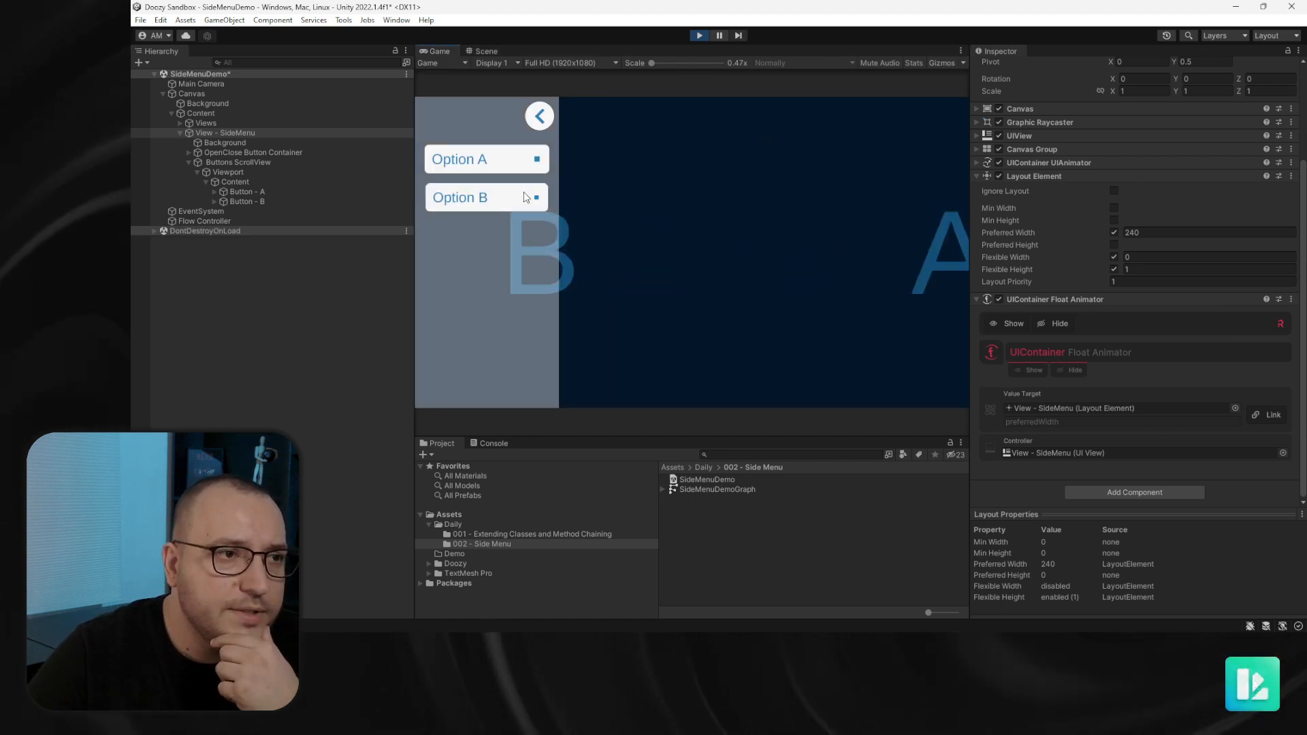
pyautogui.click(545, 122)
pyautogui.click(435, 118)
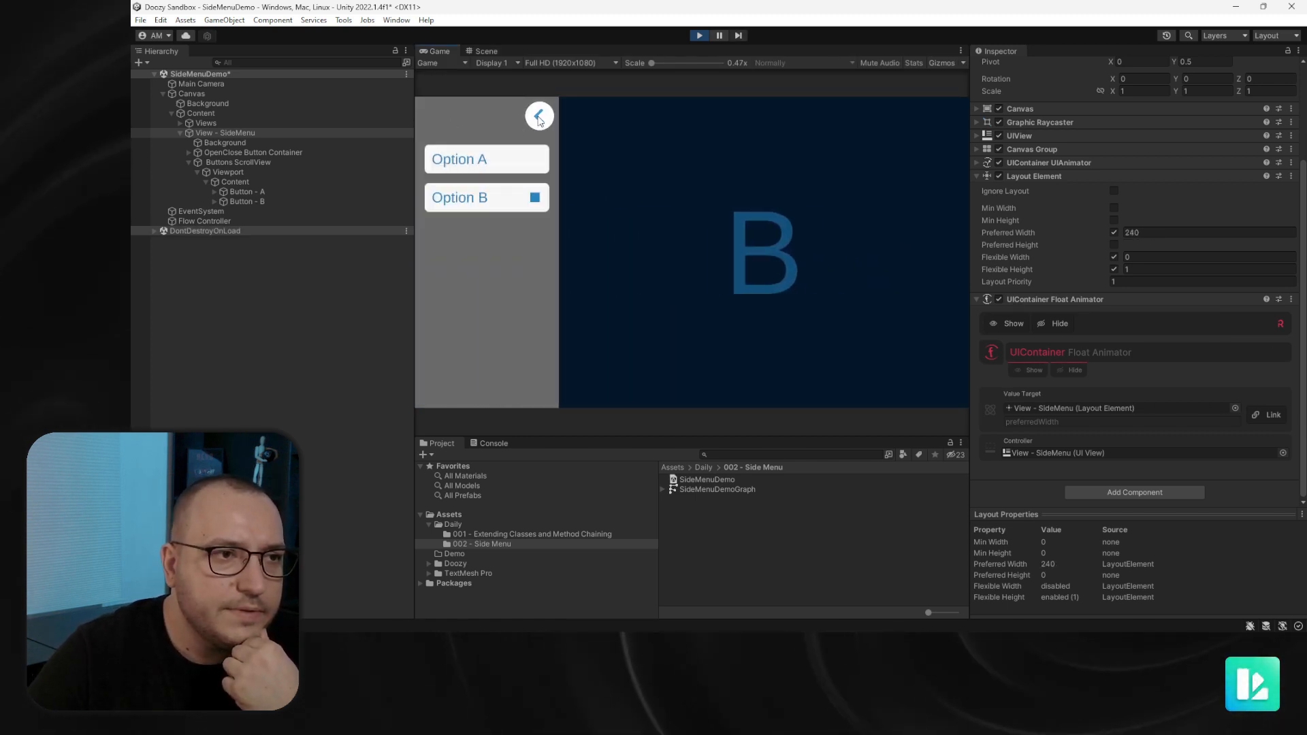
pyautogui.click(538, 118)
pyautogui.click(423, 117)
pyautogui.click(535, 118)
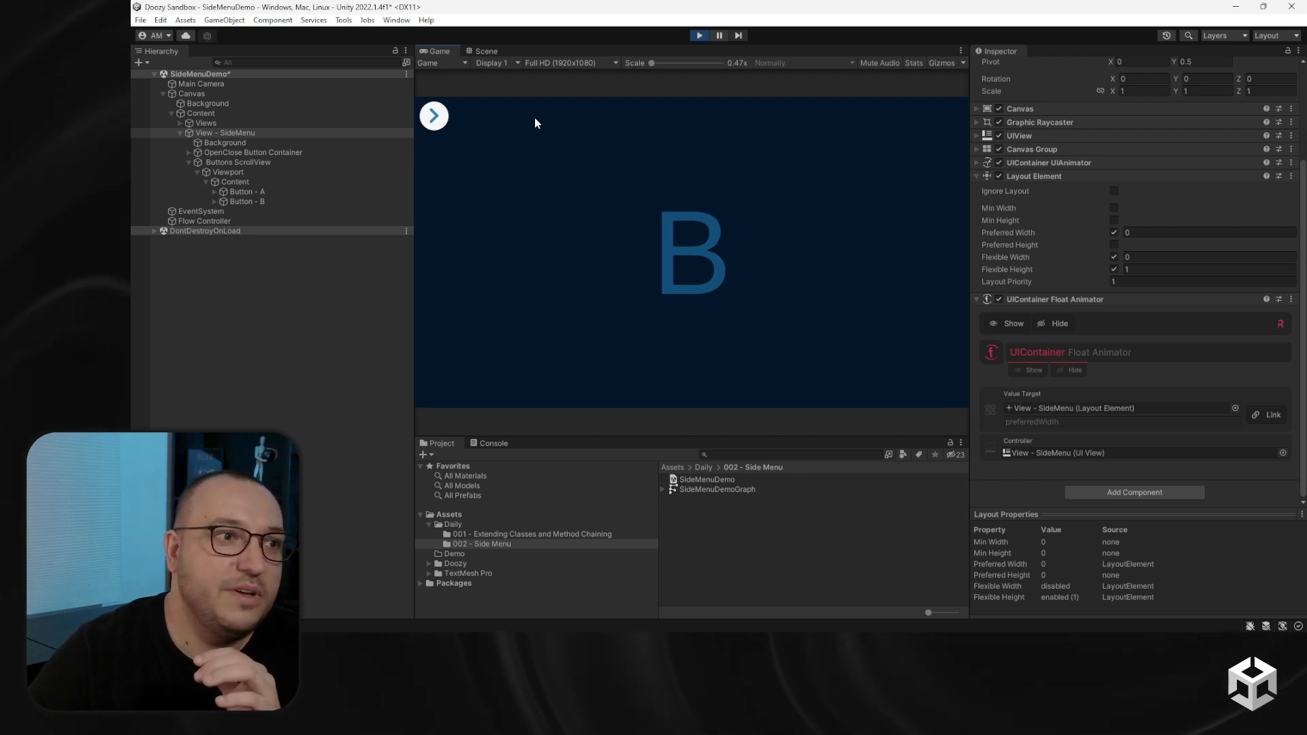
pyautogui.click(423, 120)
pyautogui.click(539, 117)
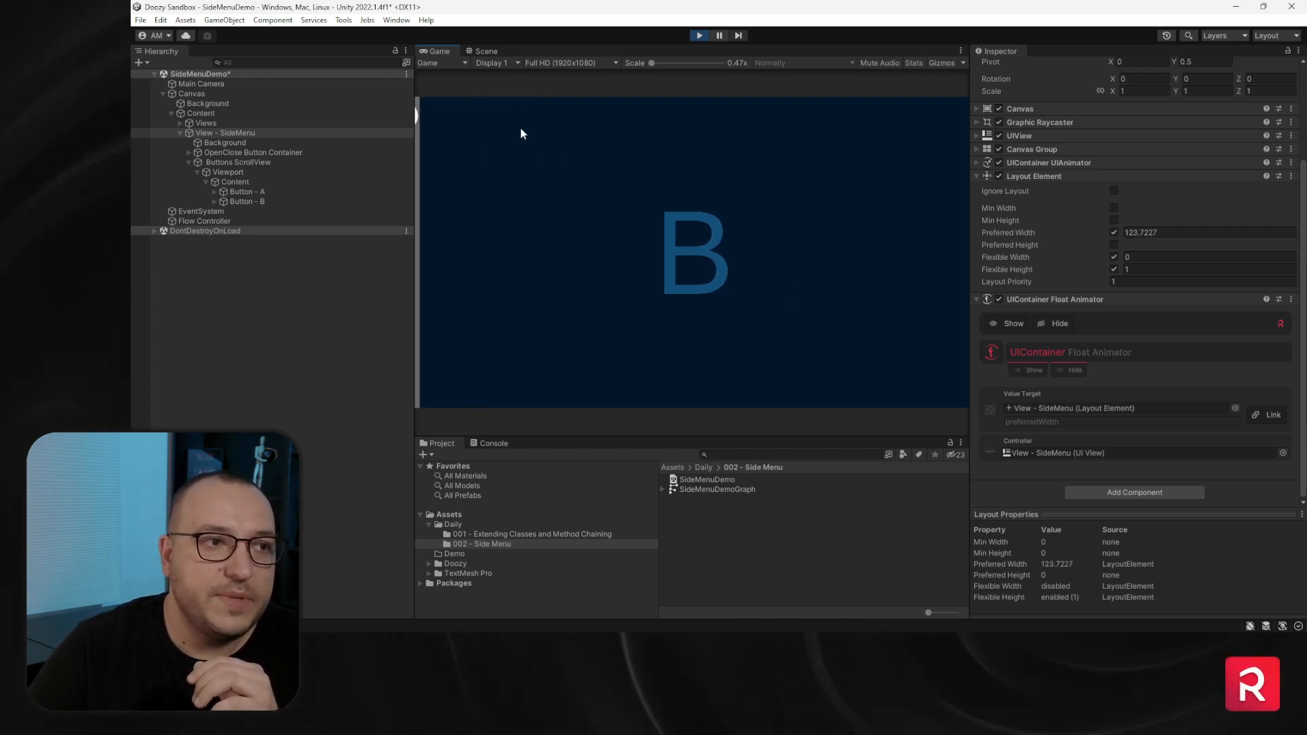
pyautogui.click(439, 119)
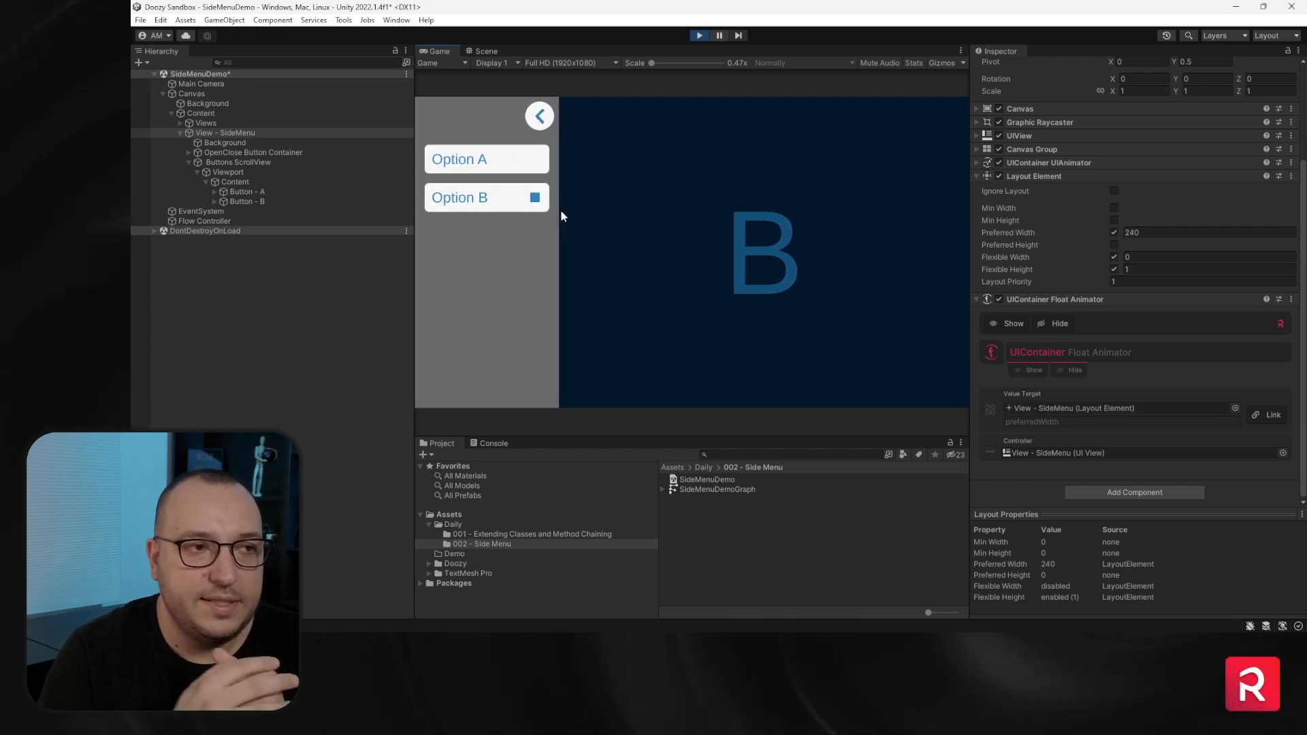
# Test switching between Option A and Option B with the side menu open, and exit play mode
pyautogui.click(521, 171)
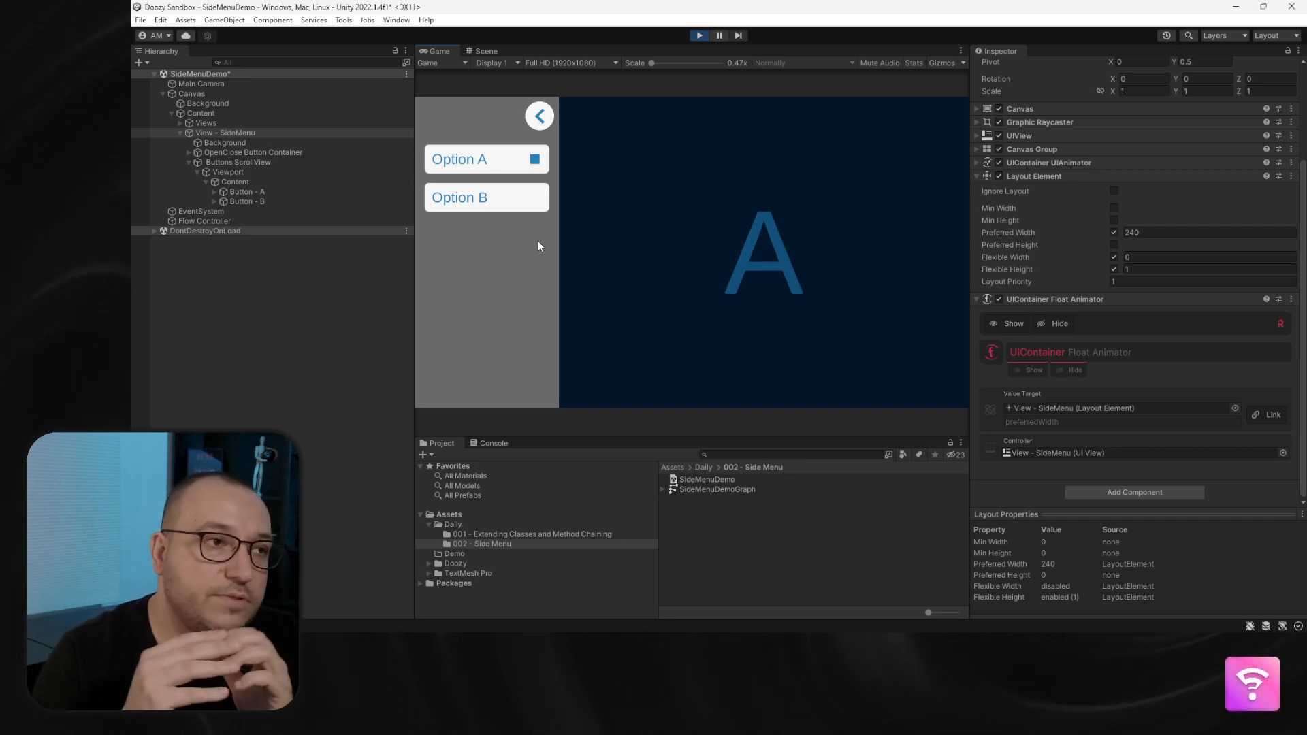
pyautogui.click(520, 197)
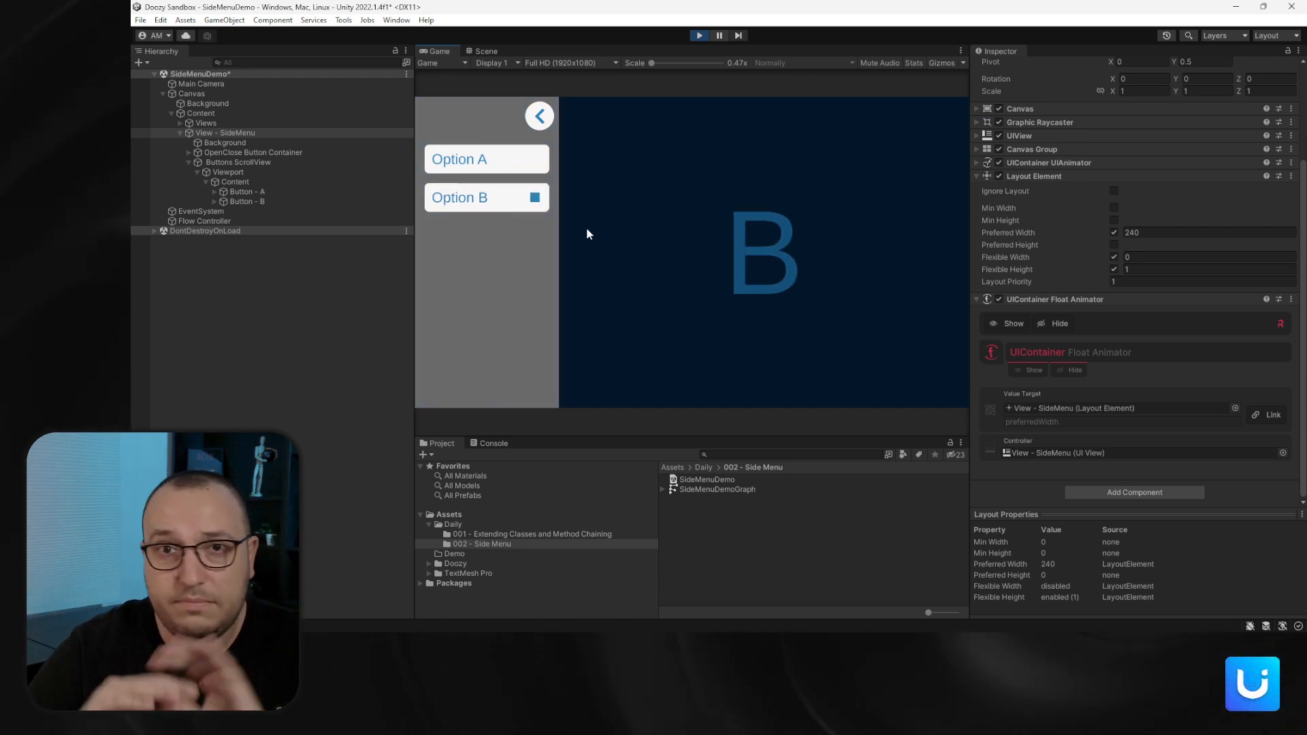
pyautogui.click(699, 35)
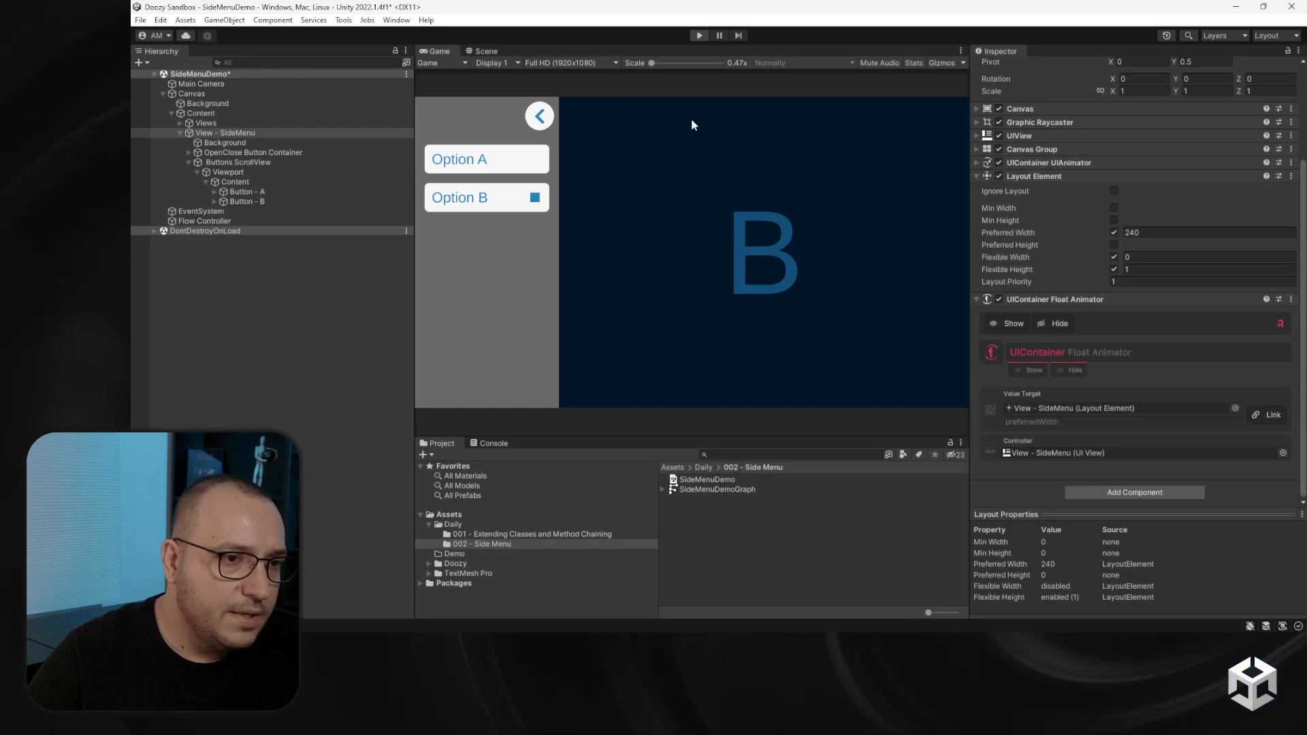
# Open SideMenuDemoGraph in Nody and expand View - SideMenu's UIView component beside it to look up its category and name
pyautogui.doubleClick(731, 489)
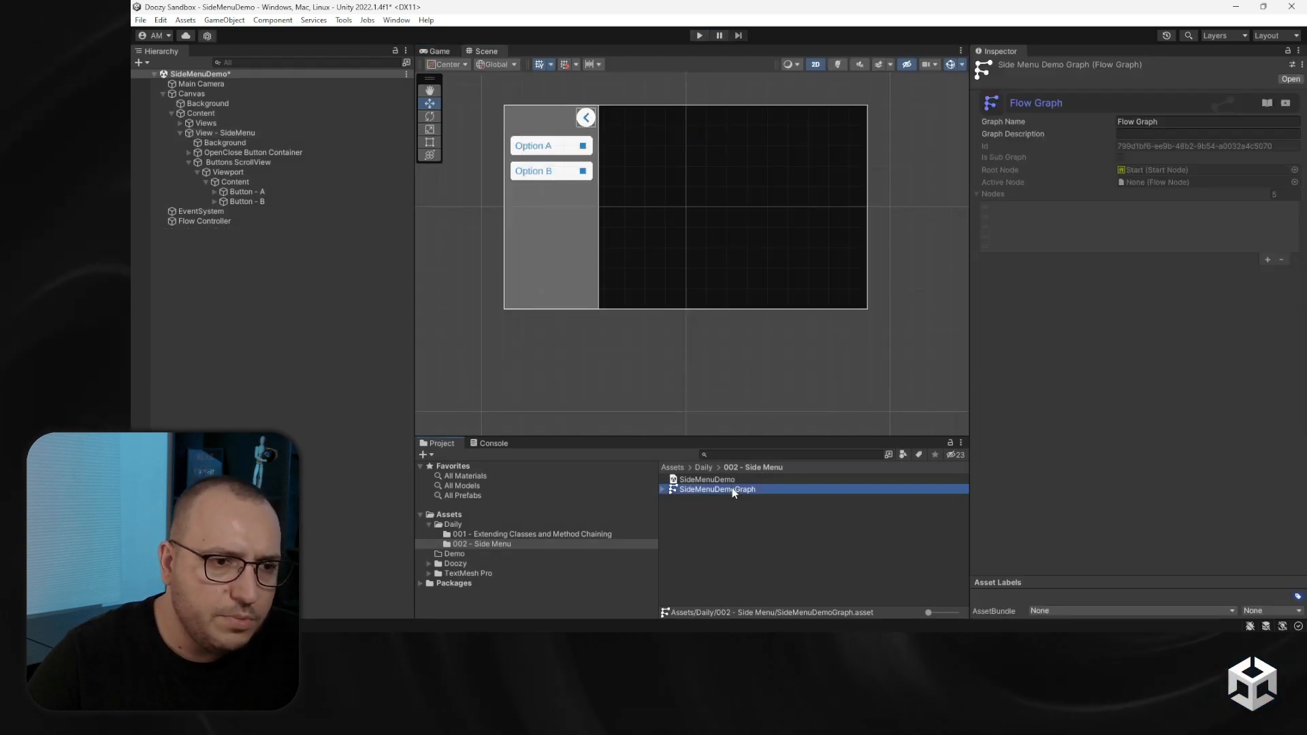
pyautogui.moveTo(589, 105); pyautogui.dragTo(766, 288)
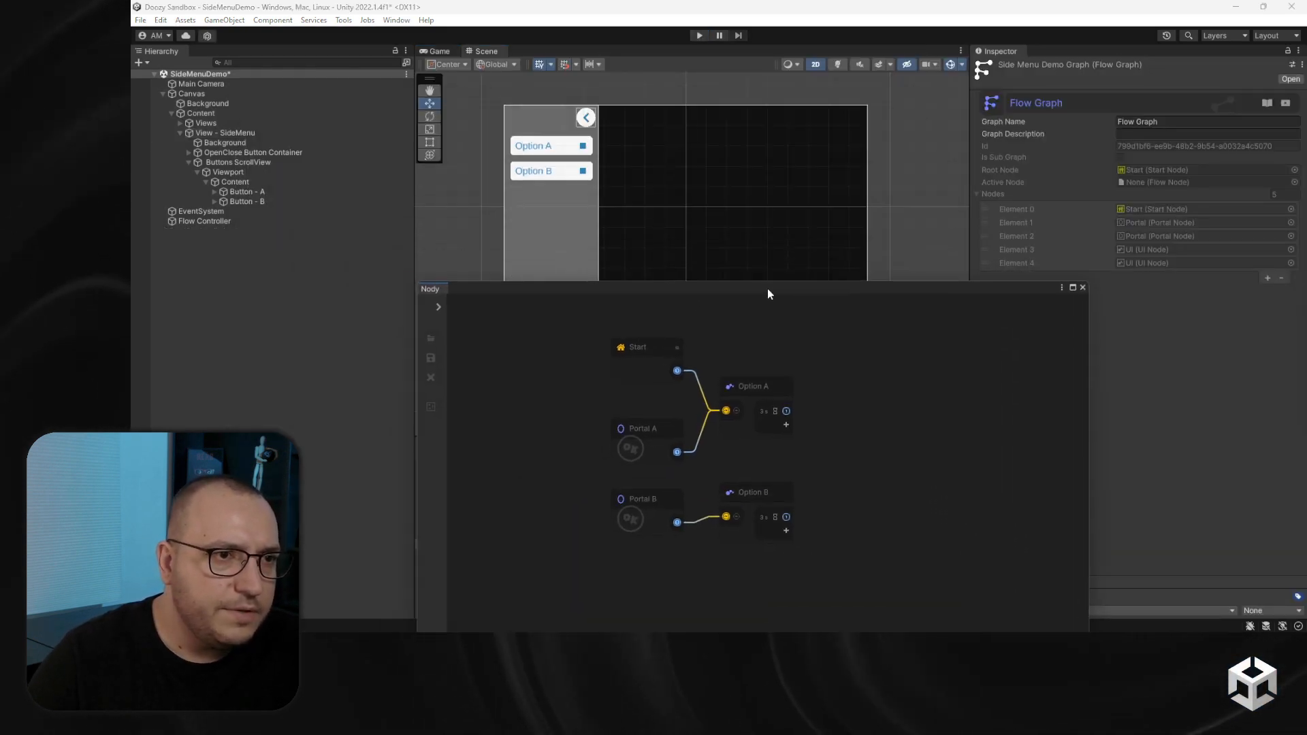
pyautogui.click(269, 134)
pyautogui.moveTo(912, 293); pyautogui.dragTo(765, 156)
pyautogui.scroll(-3, 1176, 392)
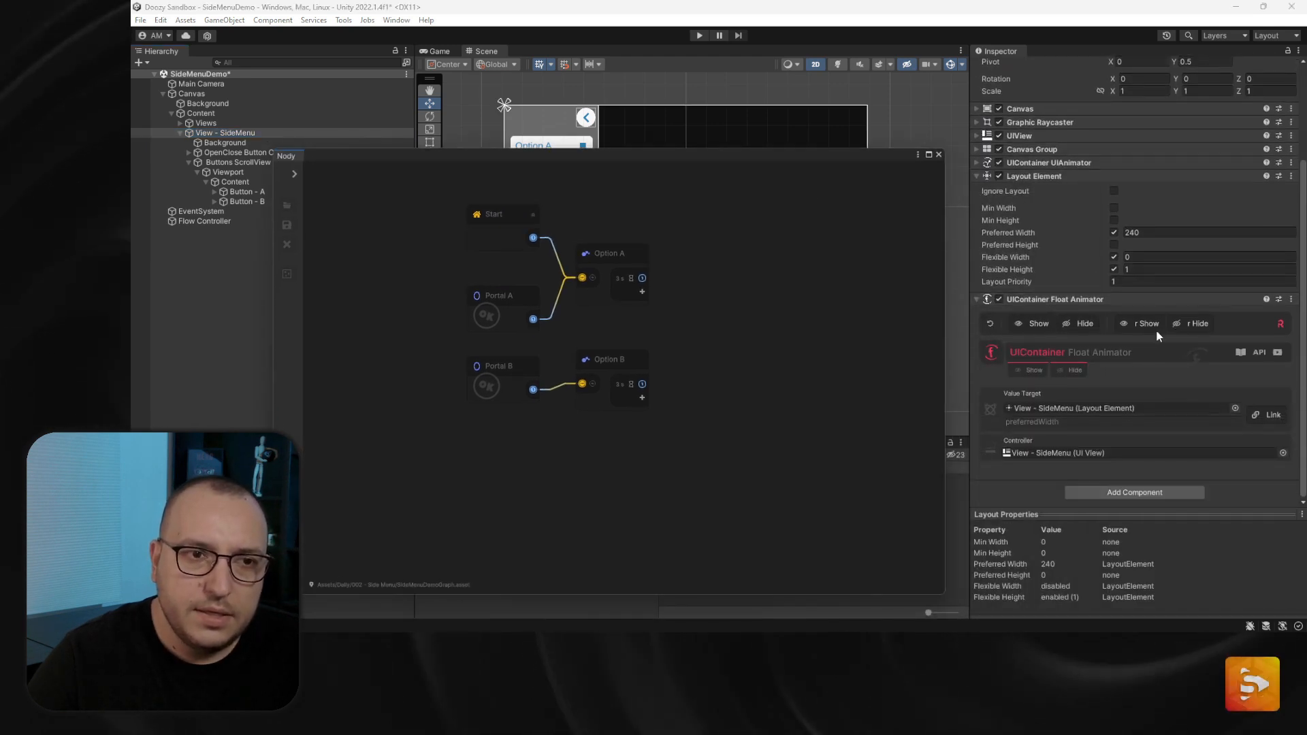
pyautogui.click(1039, 300)
pyautogui.click(1039, 299)
pyautogui.click(1036, 260)
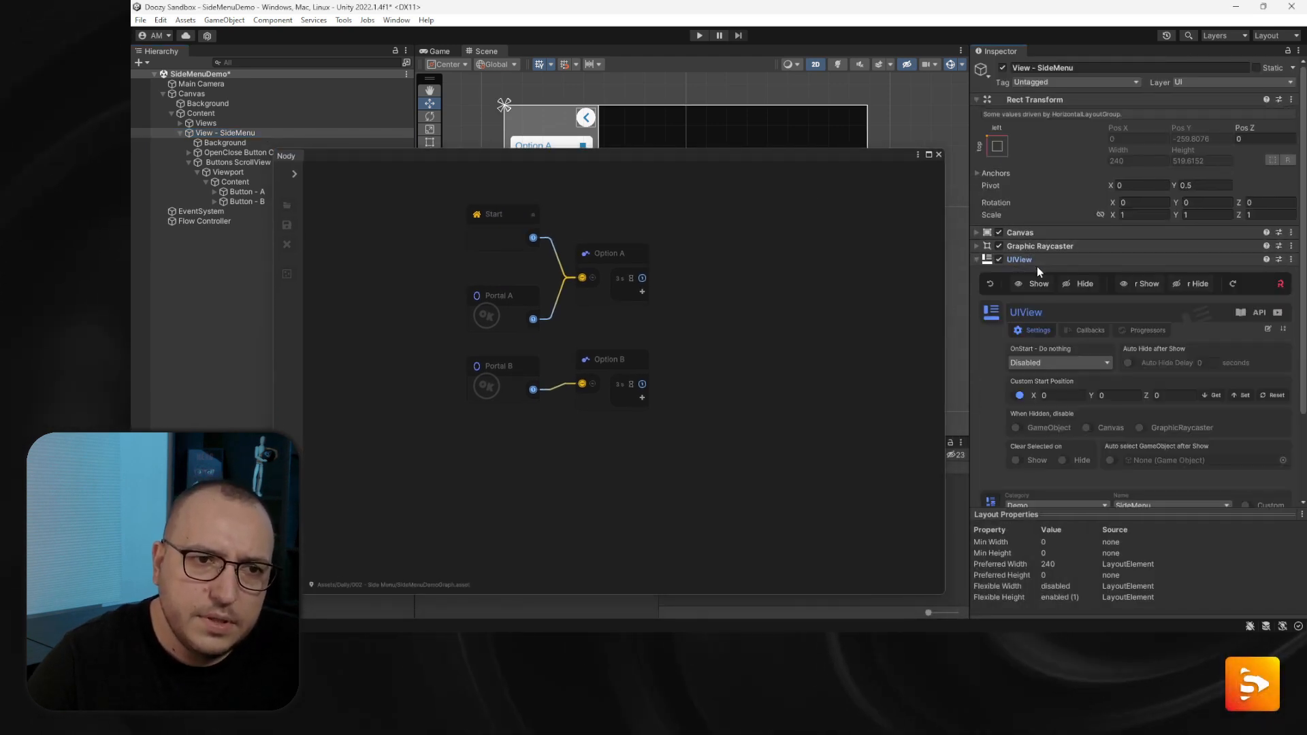
pyautogui.scroll(-2, 1036, 464)
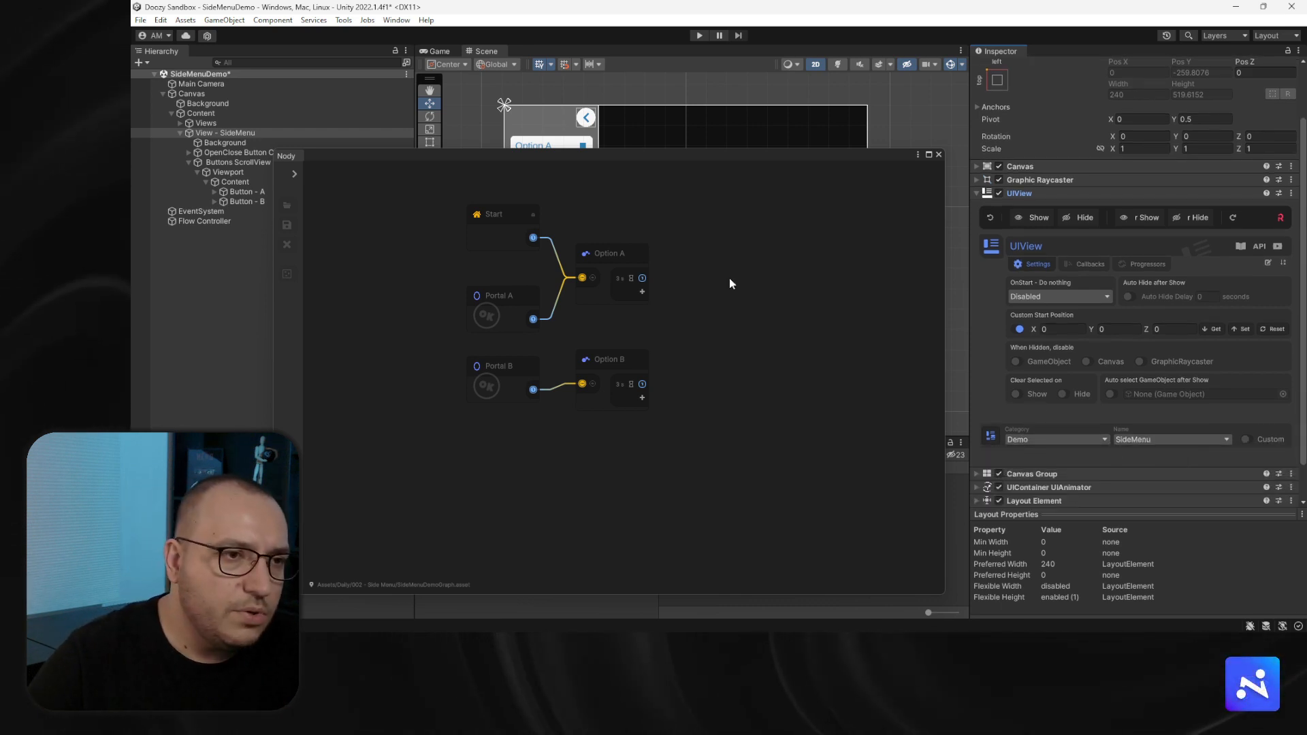
# Add a Hide Views entry for category Demo, name SideMenu to the Option A node's On Enter Node section
pyautogui.click(623, 255)
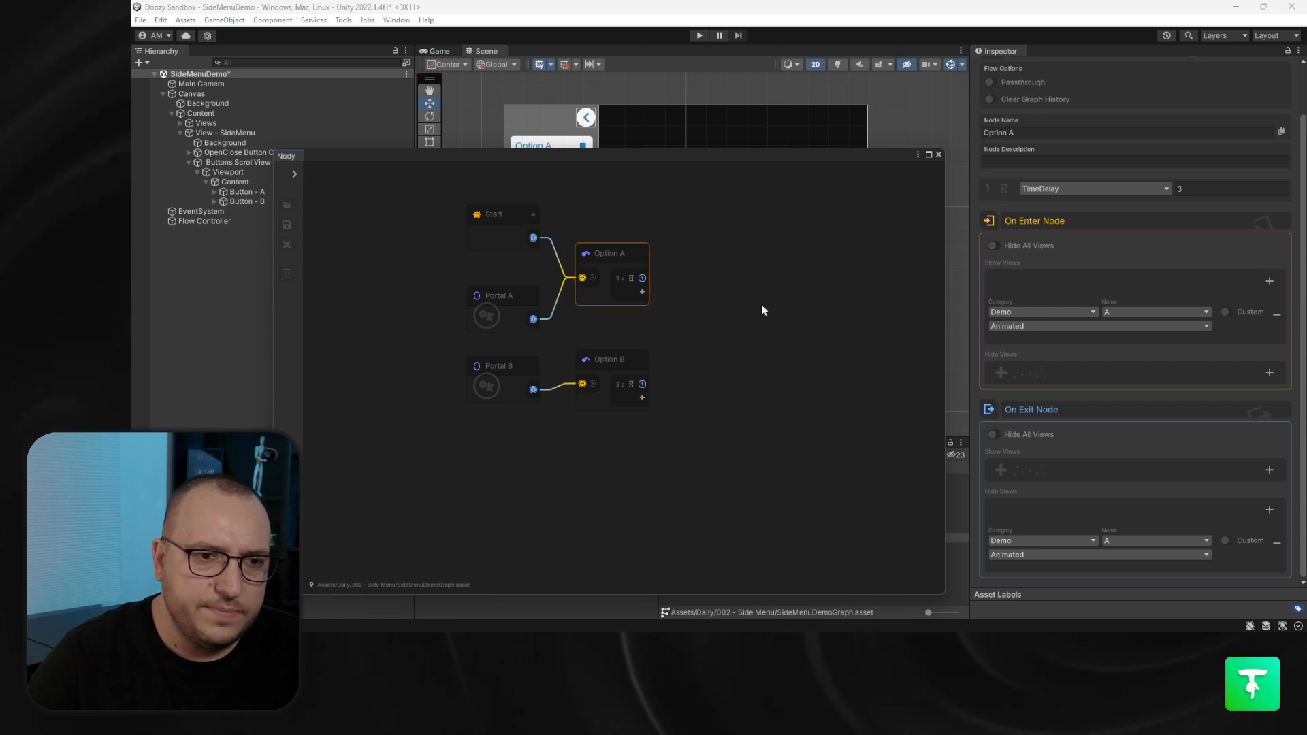
pyautogui.click(1269, 372)
pyautogui.click(1228, 403)
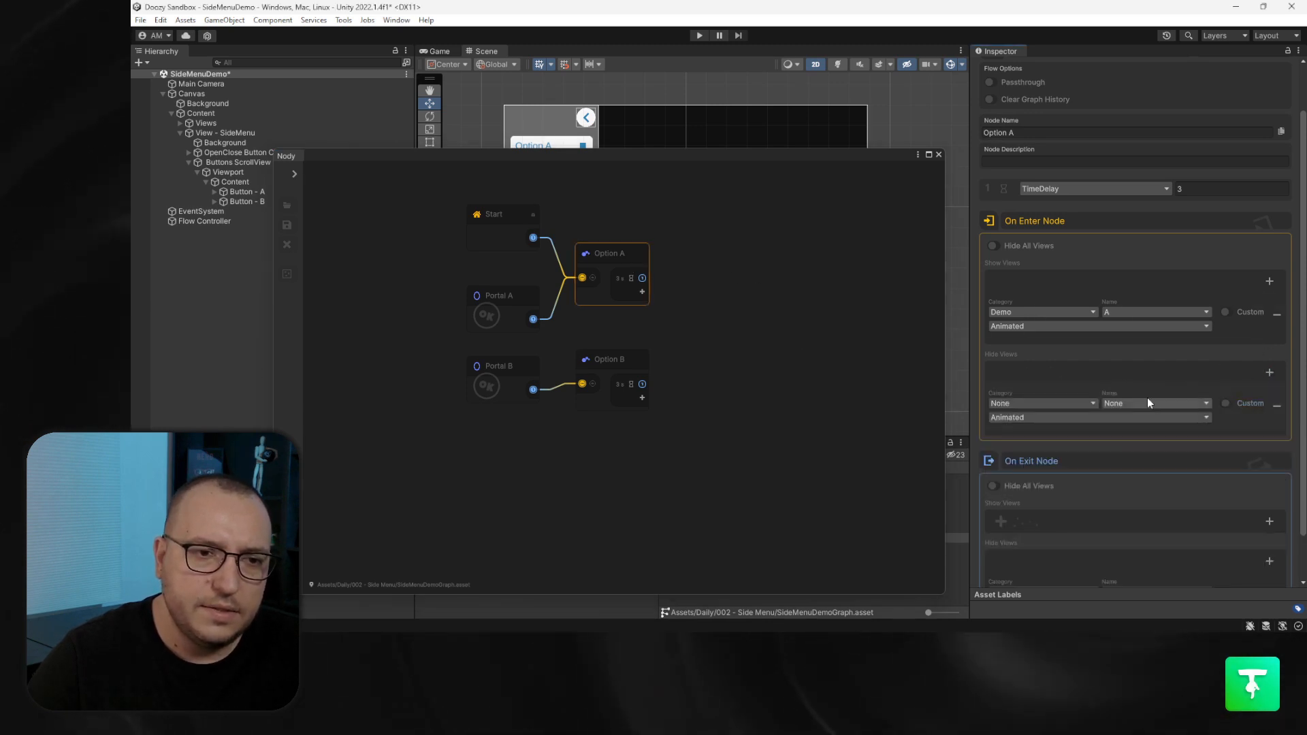
pyautogui.click(1068, 404)
pyautogui.click(1017, 431)
pyautogui.click(1168, 403)
pyautogui.click(1138, 443)
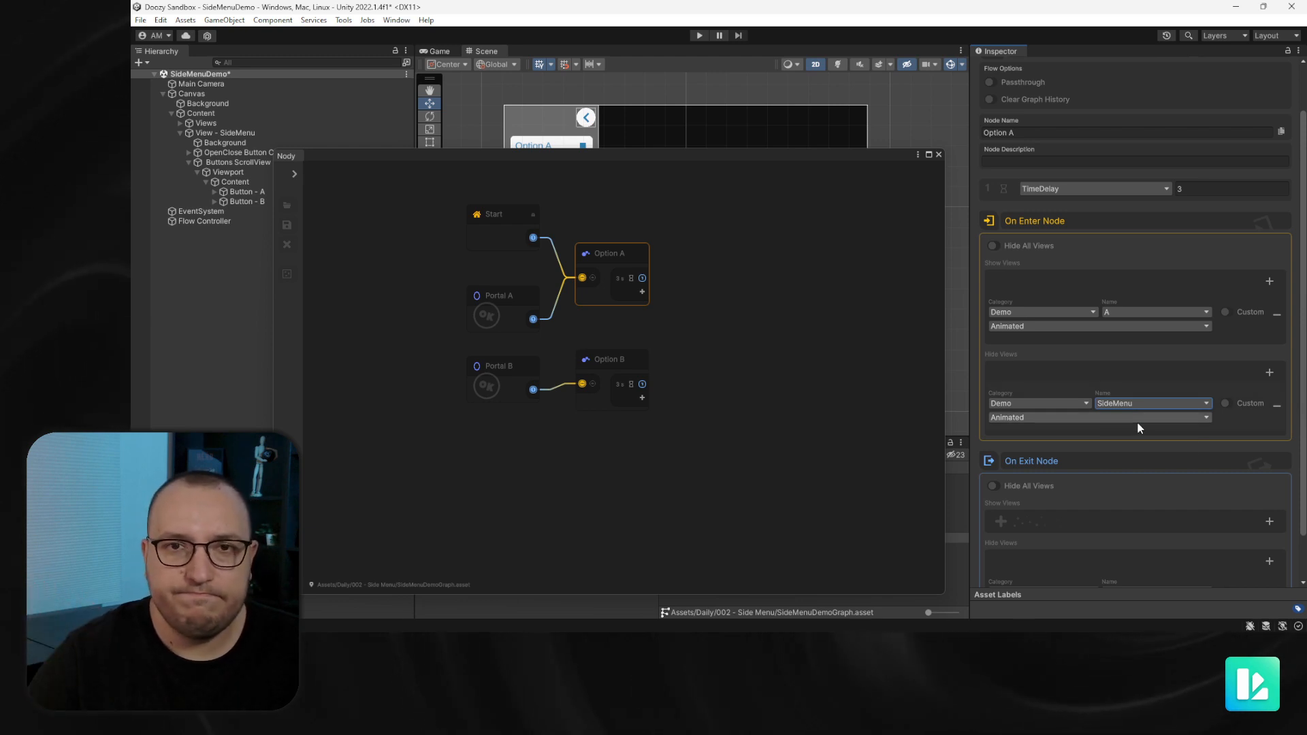
pyautogui.scroll(-2, 1138, 423)
# Add a Hide Views entry for Demo, SideMenu to the Option B node's On Enter Node section and close the graph window
pyautogui.click(638, 368)
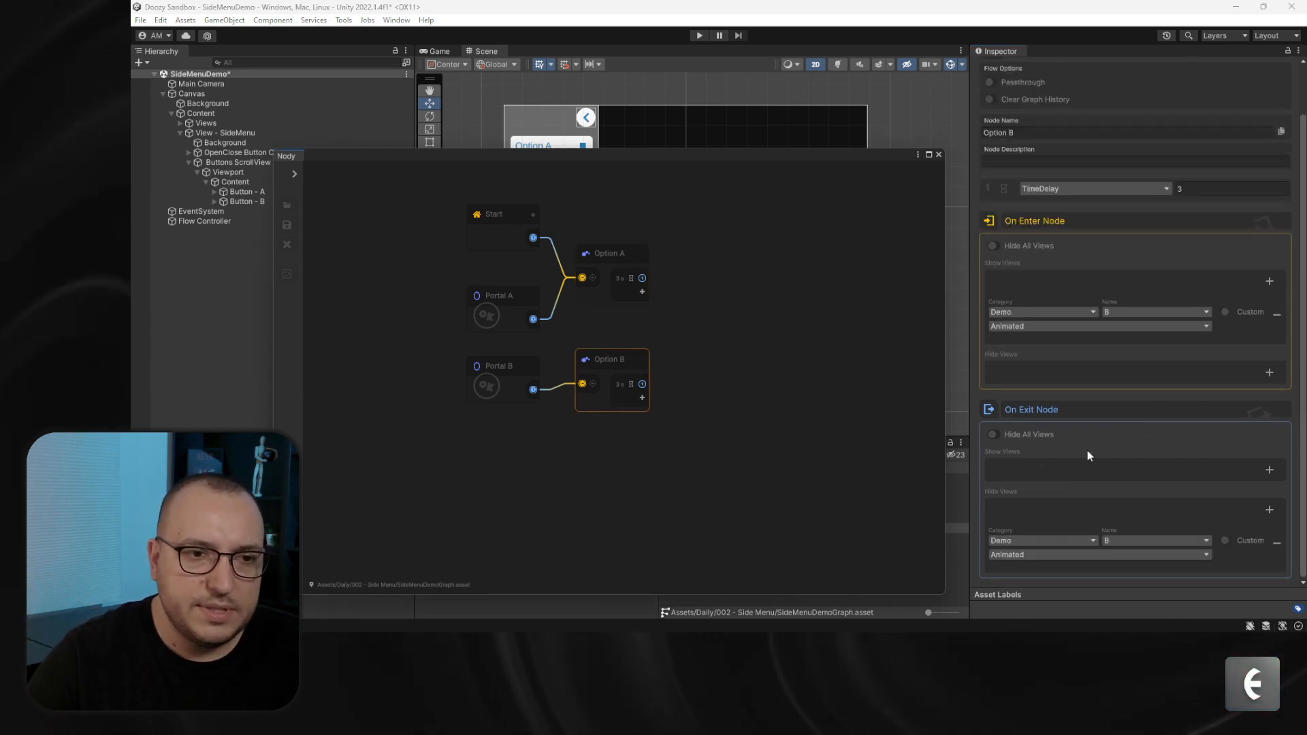
pyautogui.click(1264, 372)
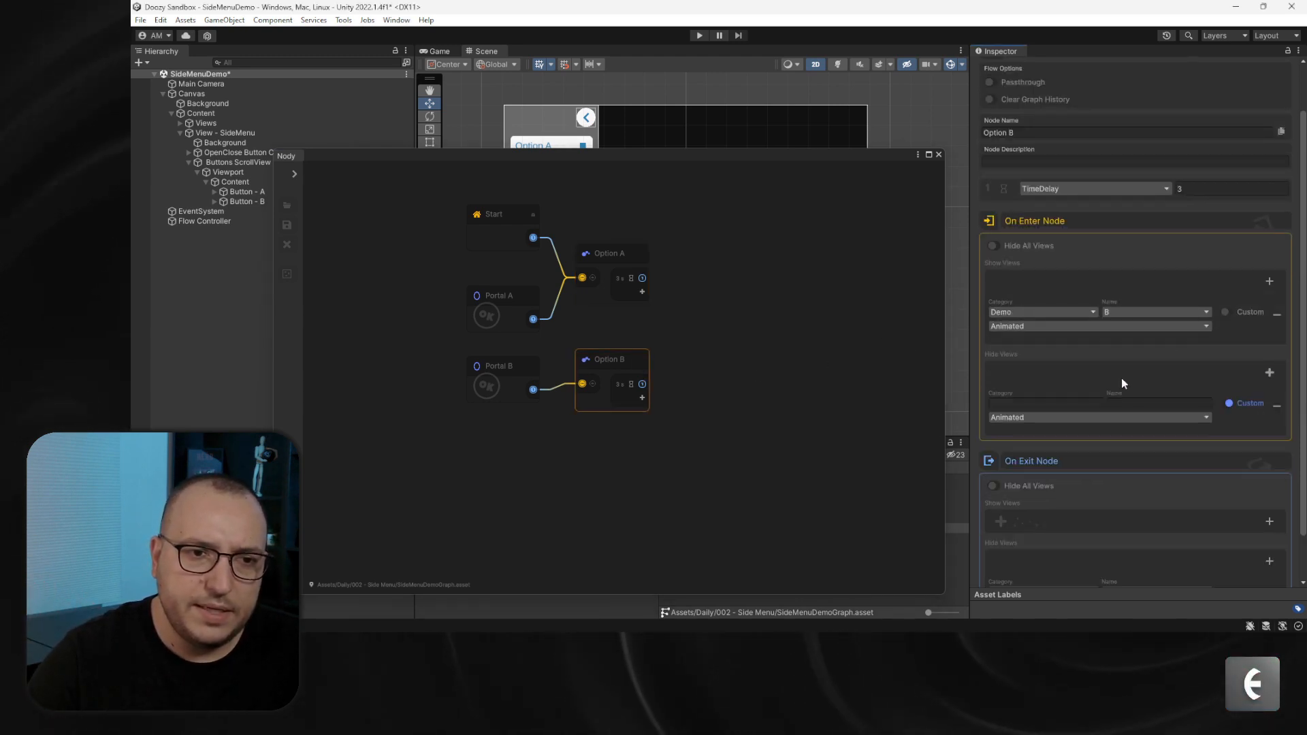
pyautogui.click(1038, 403)
pyautogui.click(1021, 417)
pyautogui.click(1123, 403)
pyautogui.click(1126, 444)
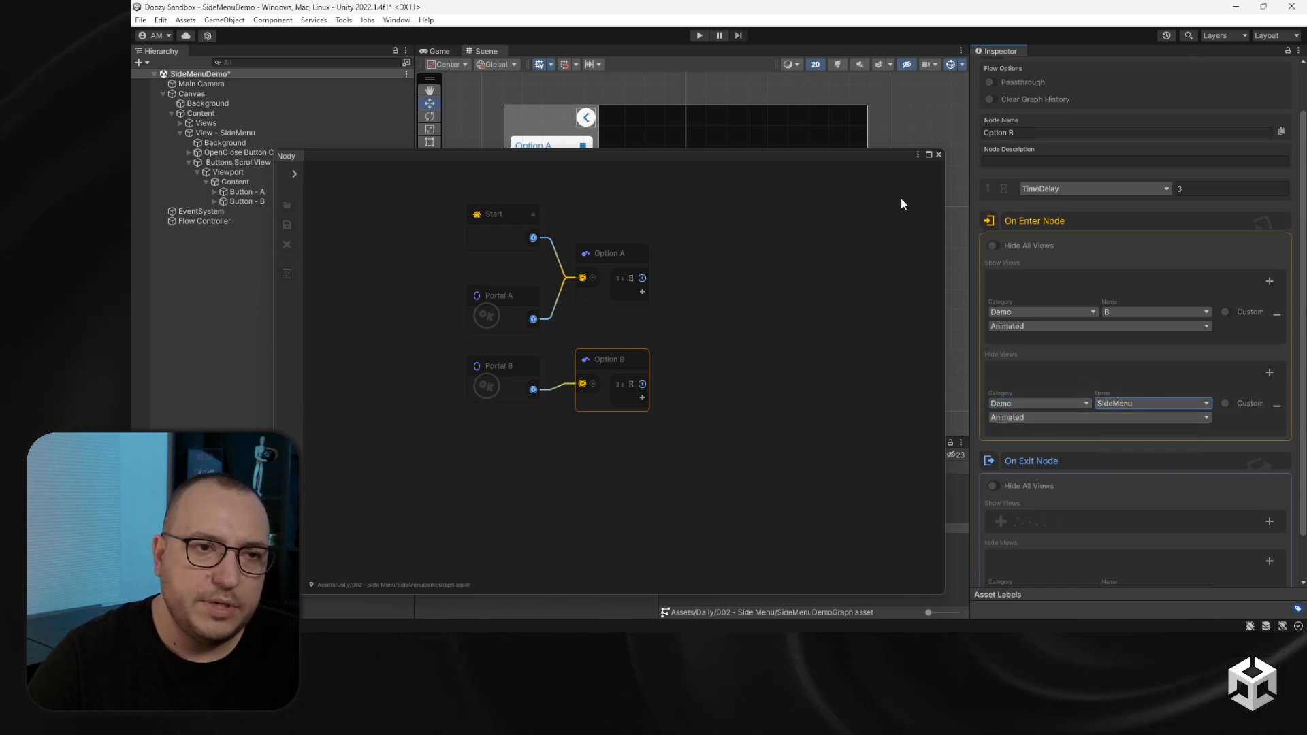
pyautogui.click(939, 154)
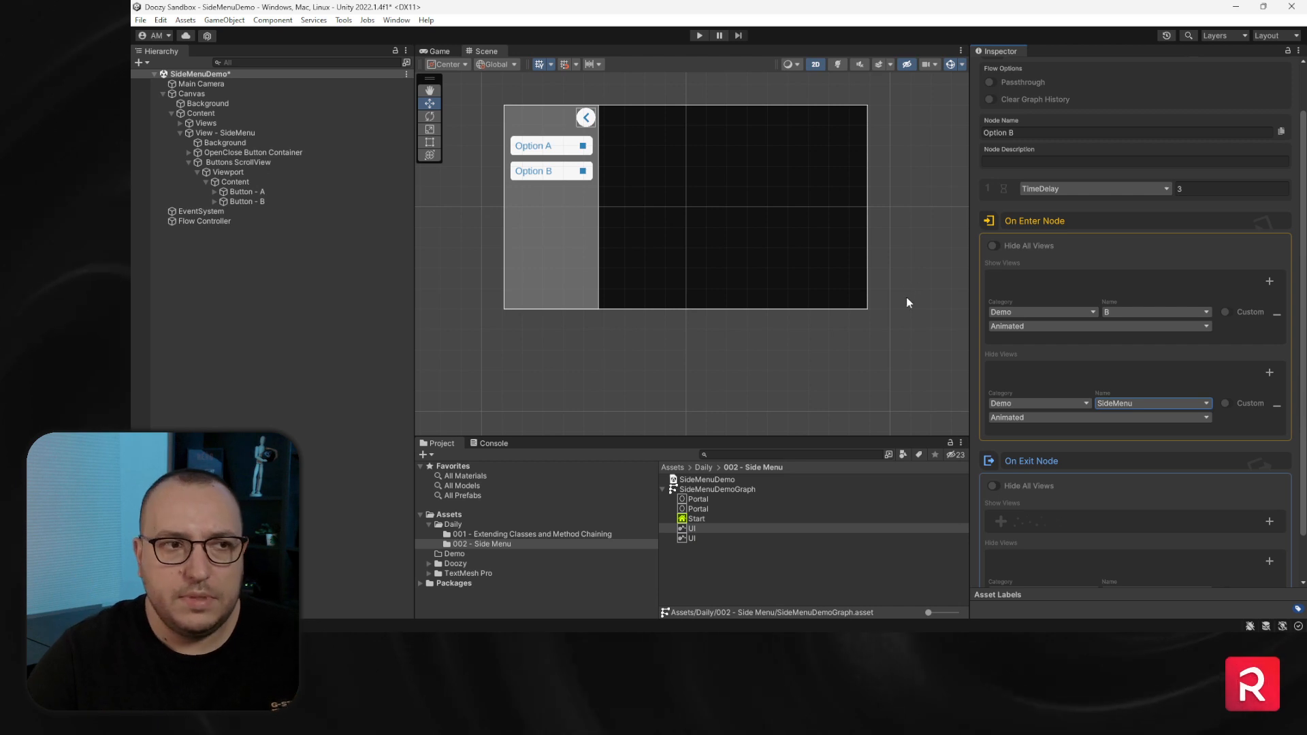
# Run the scene and test that choosing Option B or Option A hides the side menu, reopening it after each choice
pyautogui.click(700, 72)
pyautogui.click(697, 35)
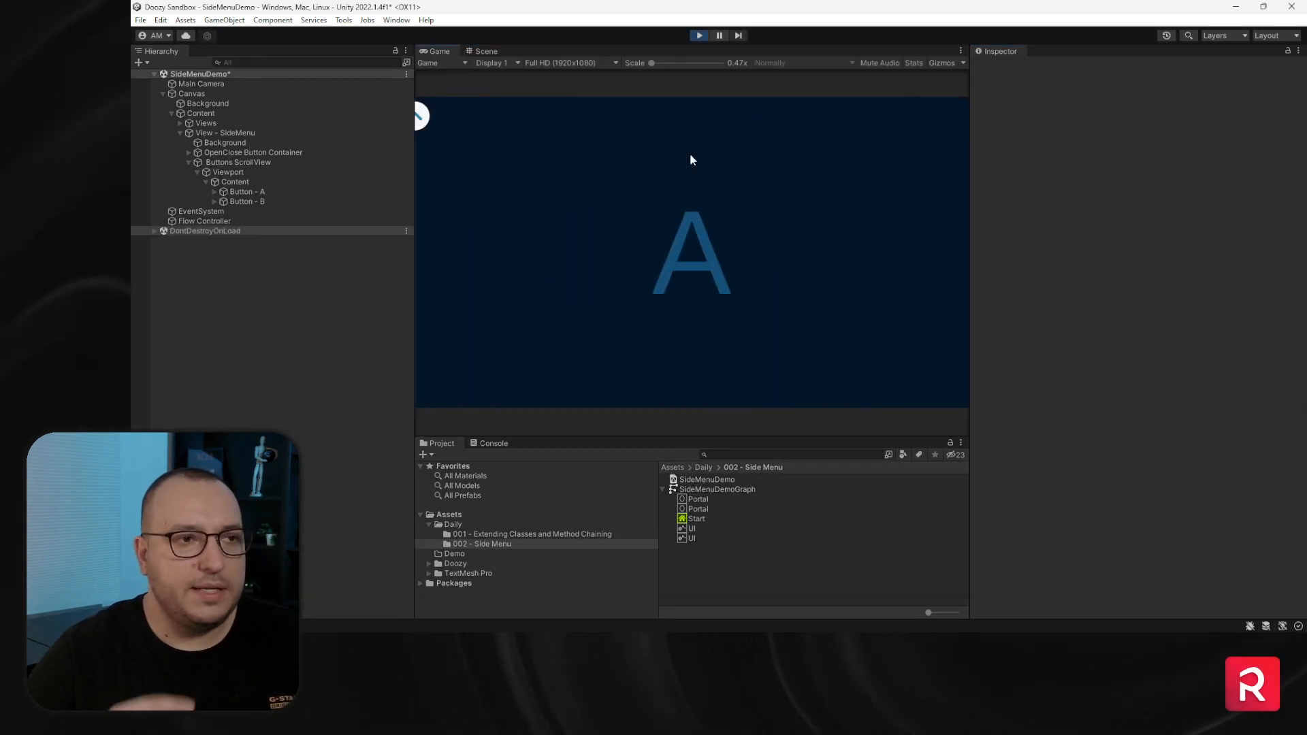
pyautogui.click(434, 116)
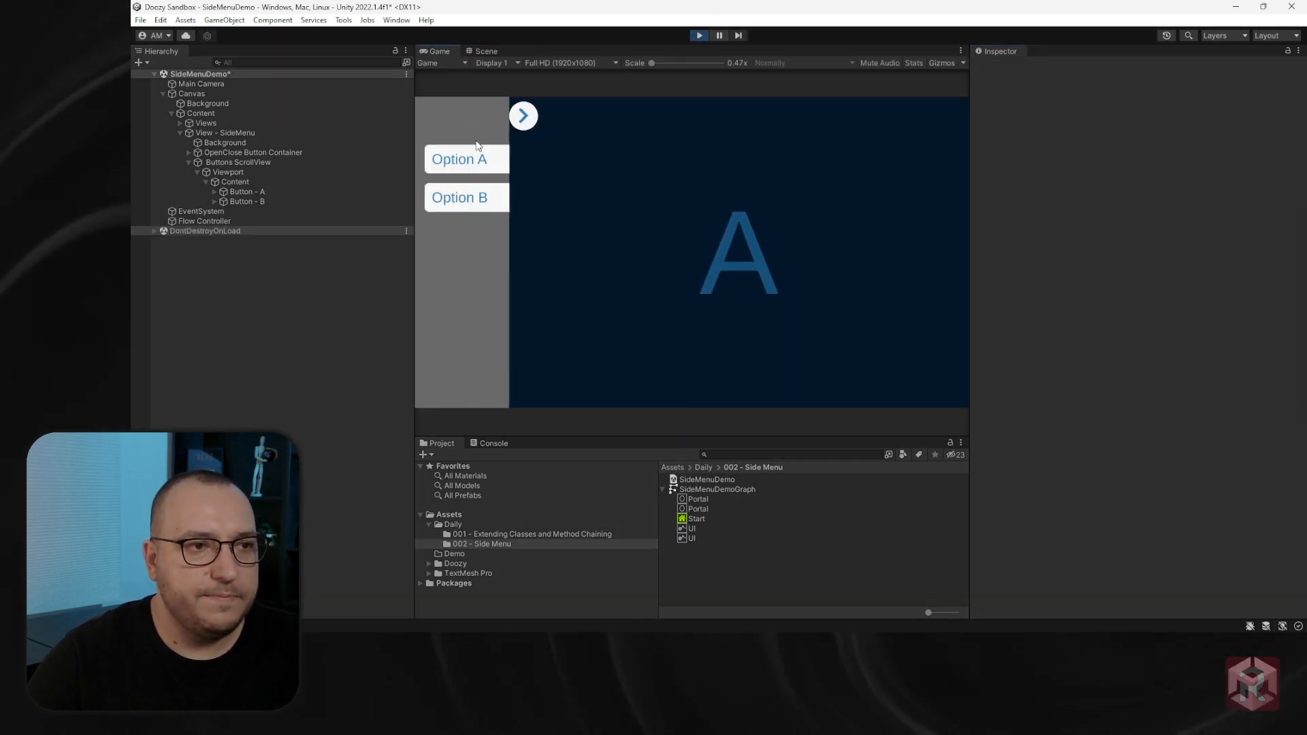
pyautogui.click(454, 198)
pyautogui.click(434, 116)
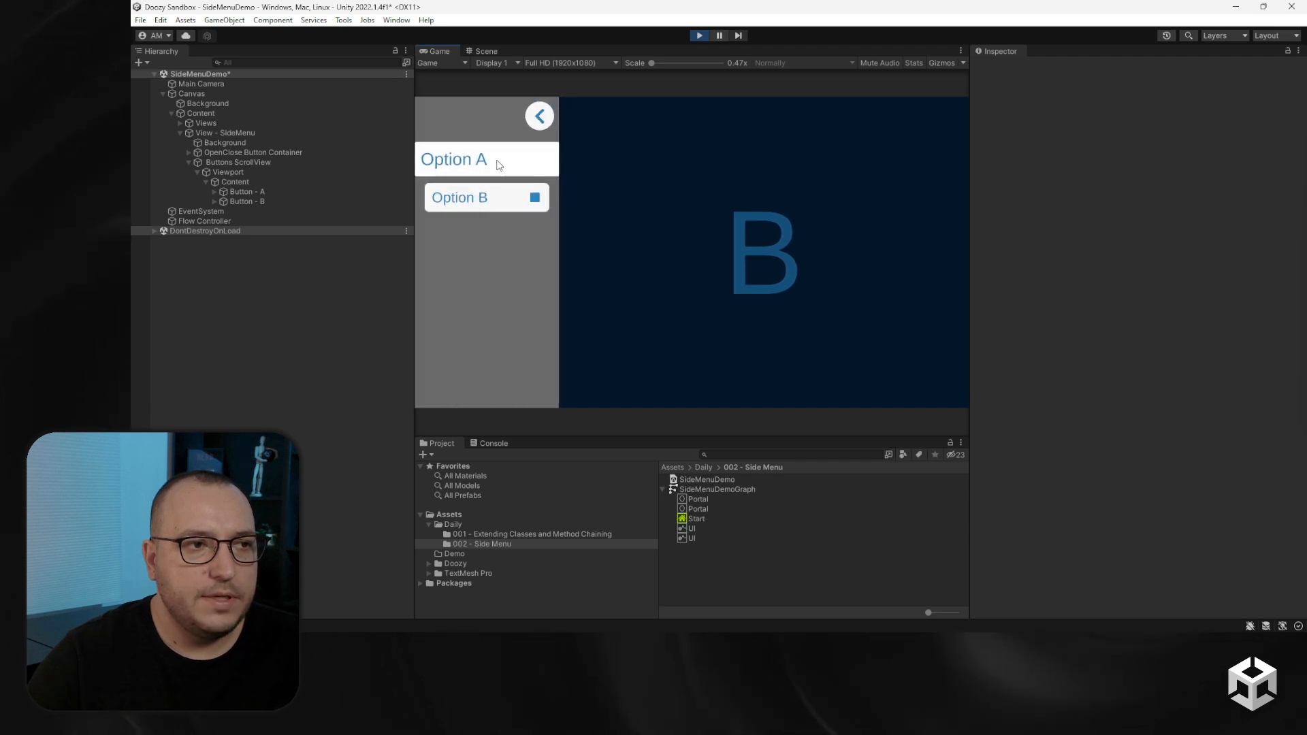
pyautogui.click(502, 162)
pyautogui.click(435, 116)
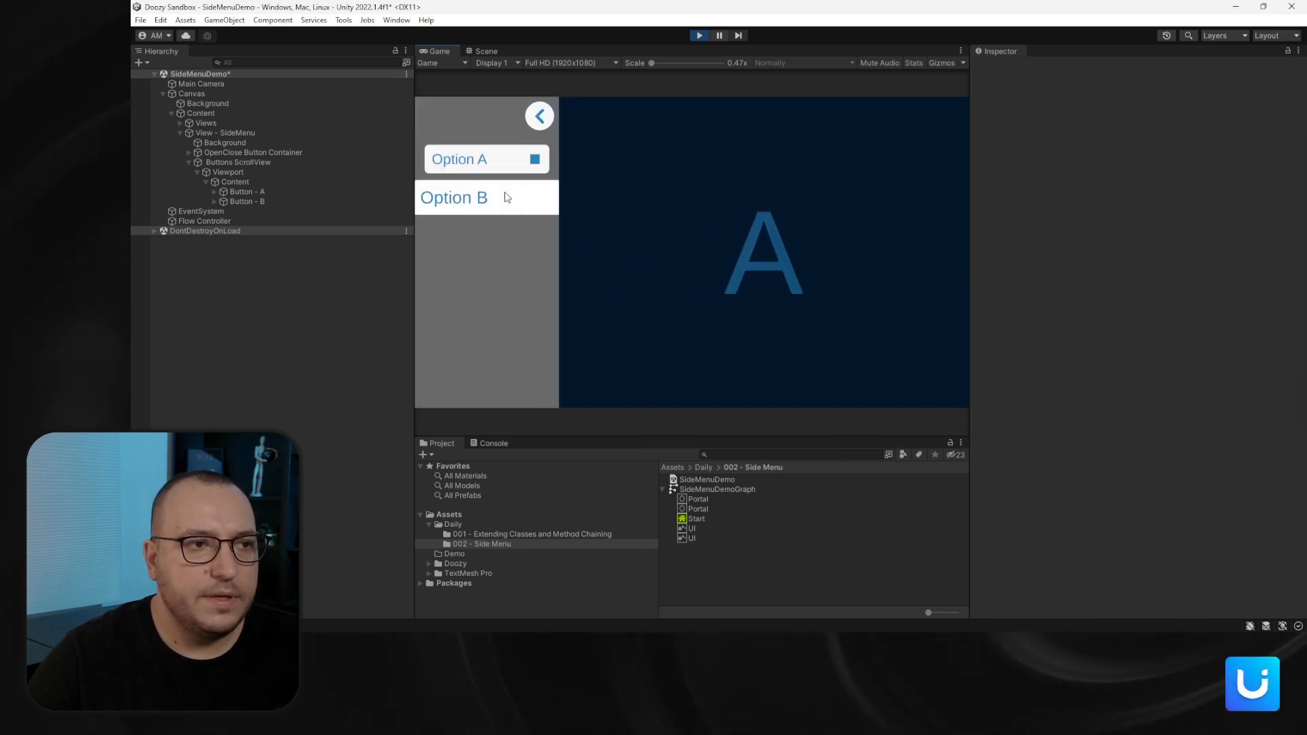
# Close and reopen the side menu in the running scene, with Views selected, to examine how its rect changes
pyautogui.click(539, 116)
pyautogui.click(433, 120)
pyautogui.click(541, 117)
pyautogui.click(435, 115)
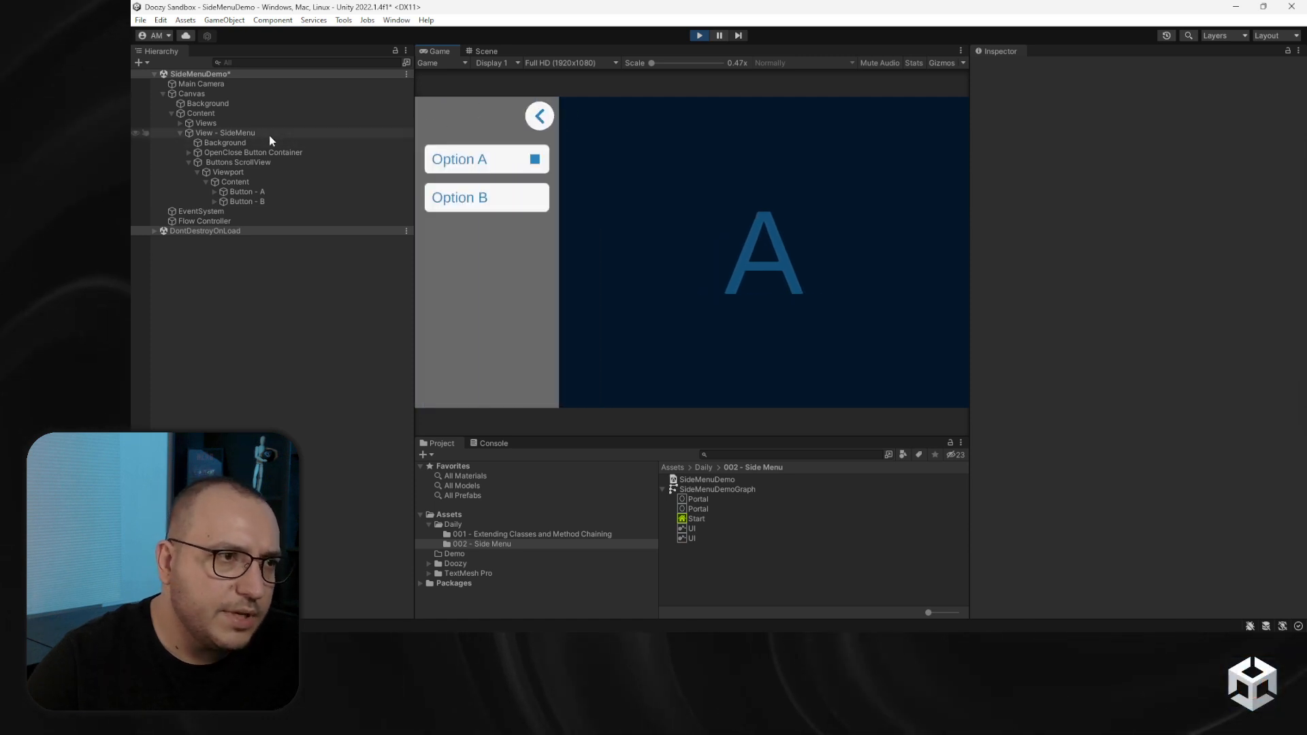
pyautogui.click(230, 121)
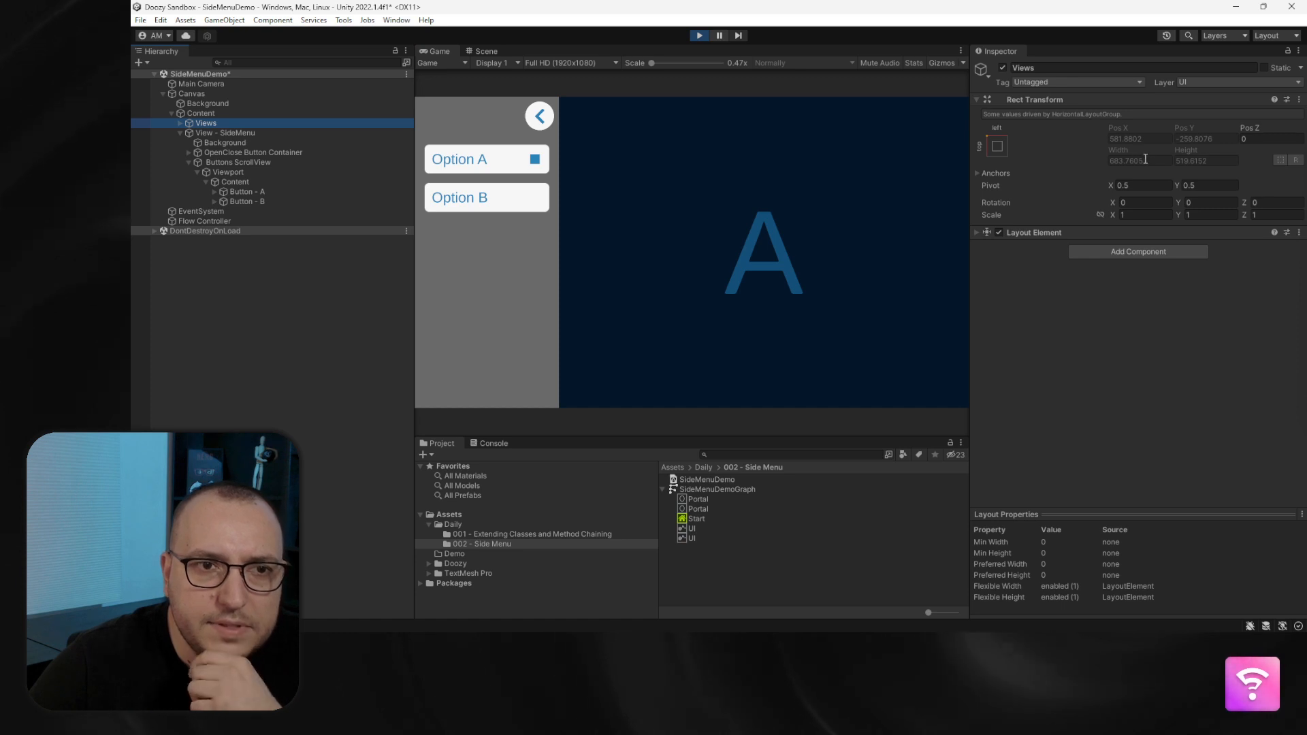
pyautogui.click(535, 117)
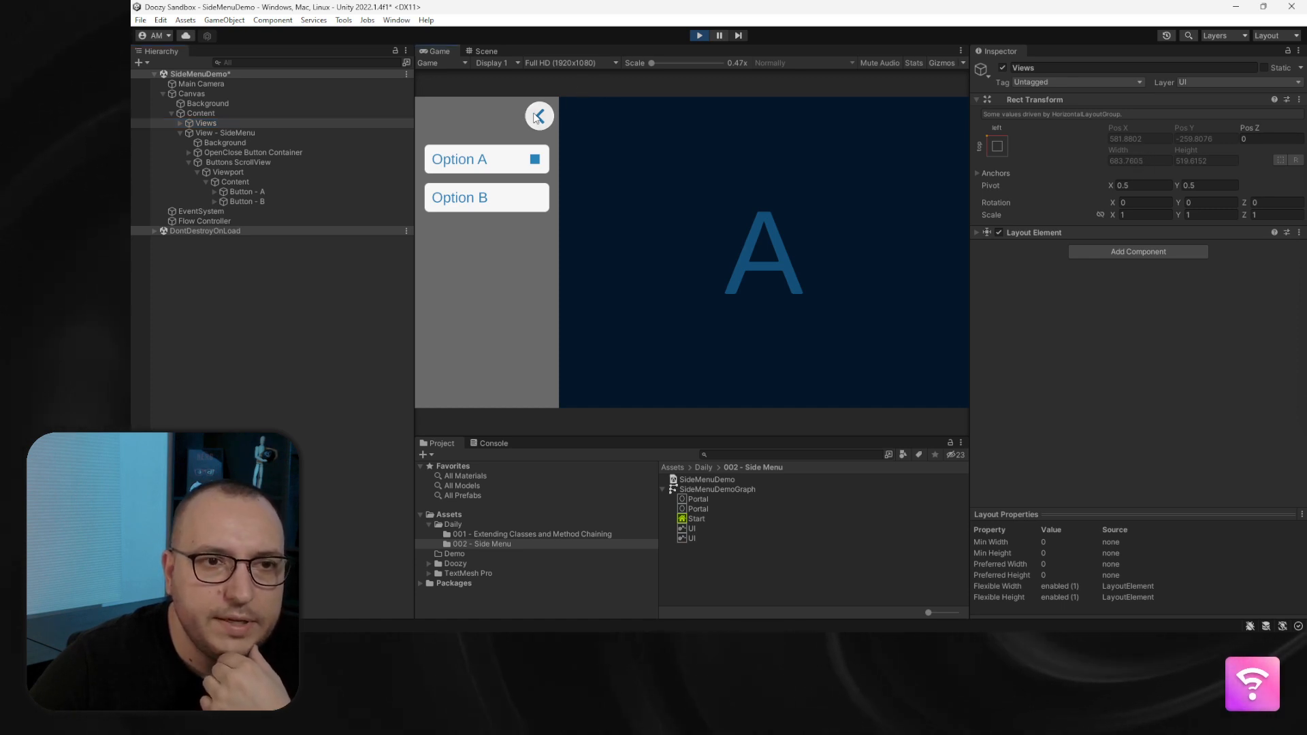
pyautogui.click(541, 116)
pyautogui.click(432, 116)
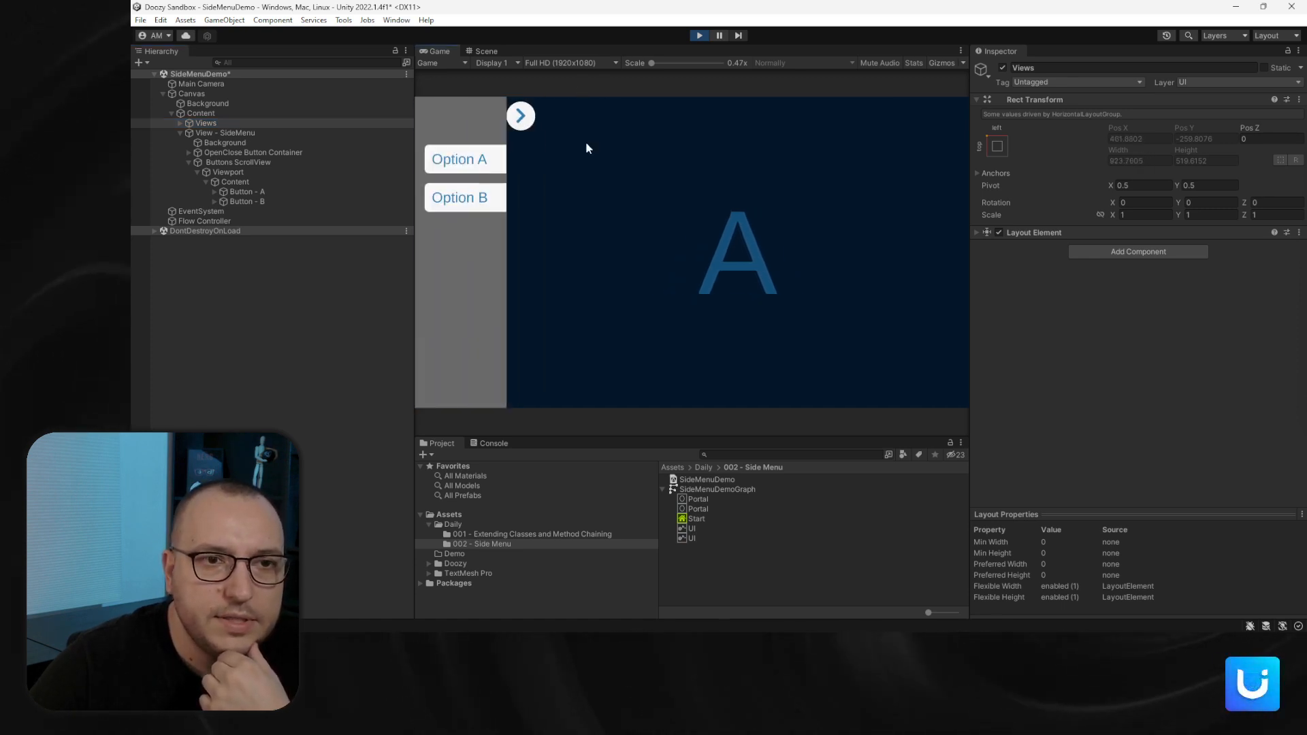
pyautogui.click(536, 118)
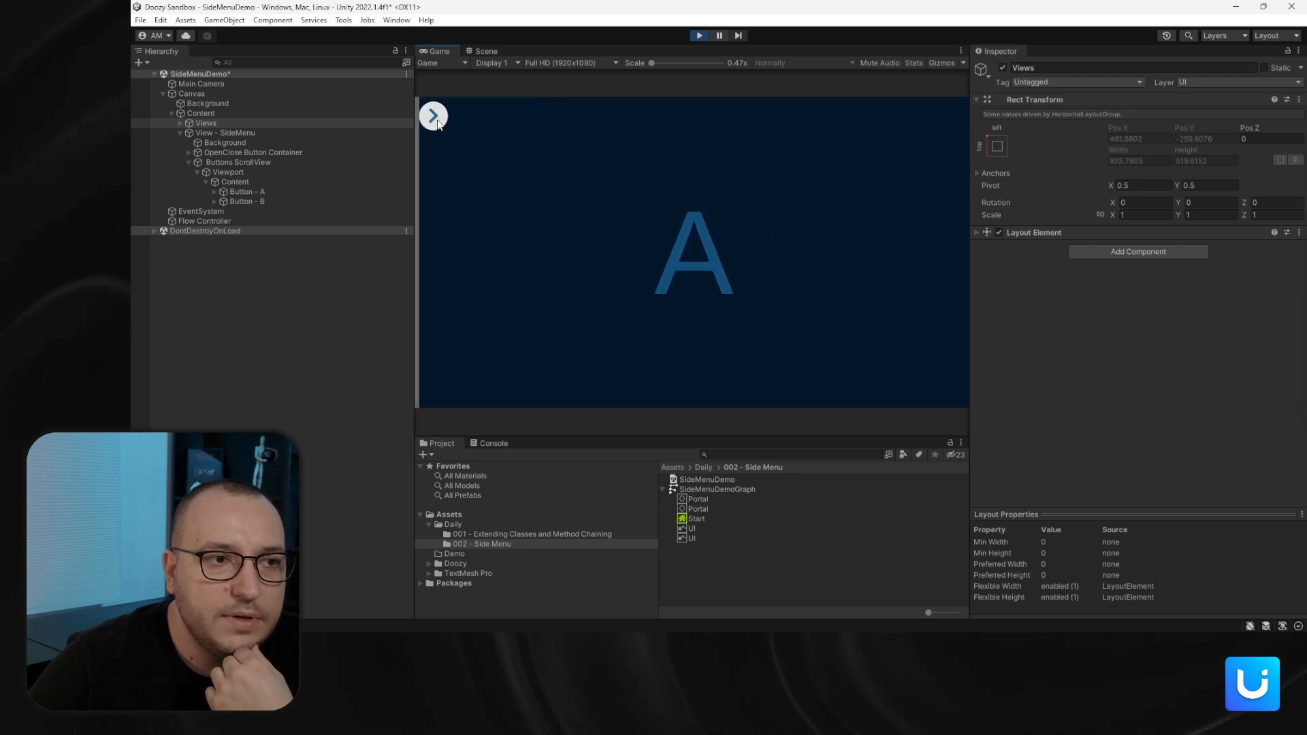
pyautogui.click(433, 116)
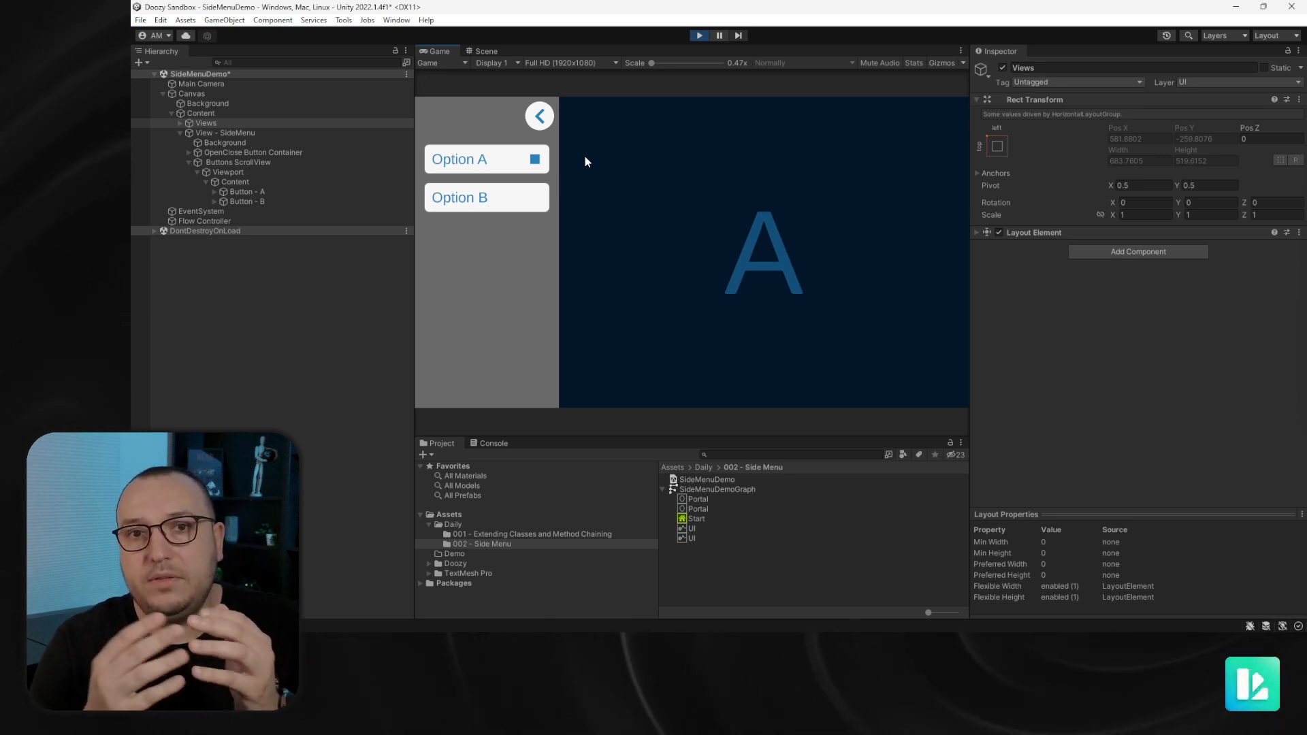
# Test choosing Option B in the running scene, reopen the side menu, and exit play mode
pyautogui.click(512, 196)
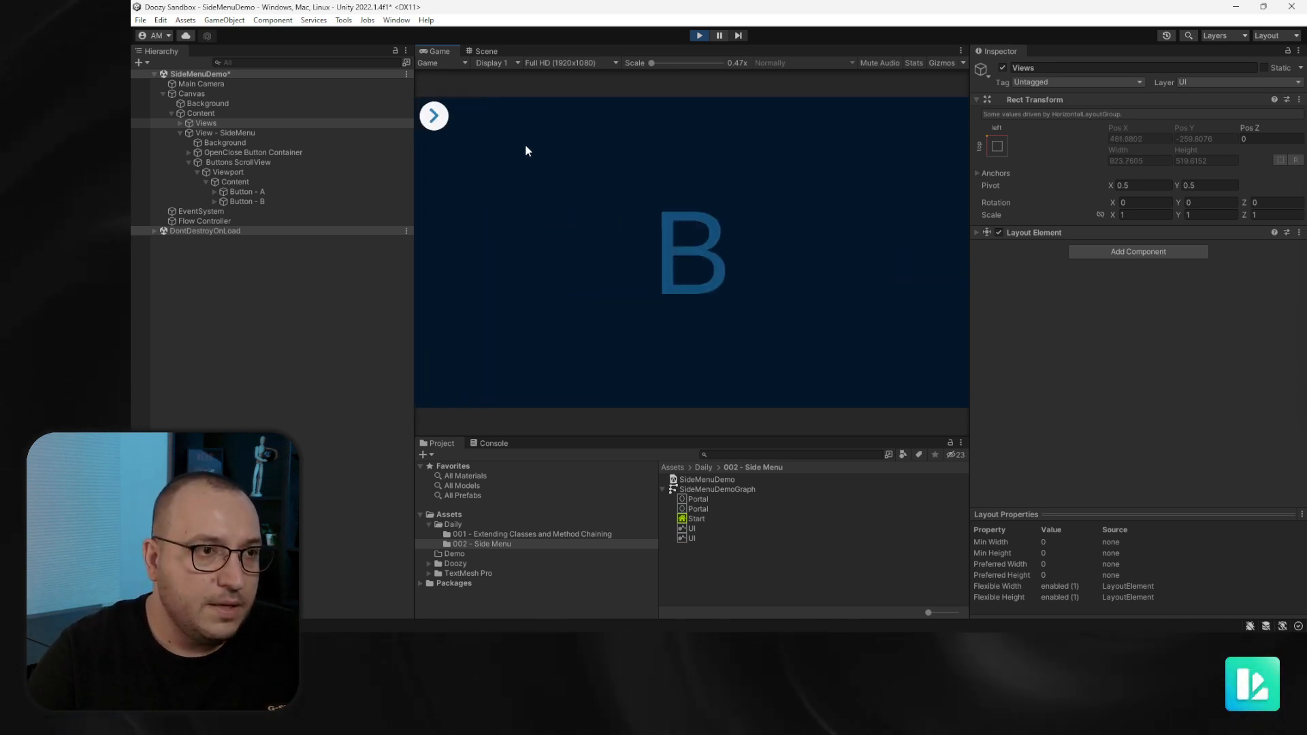
pyautogui.click(433, 115)
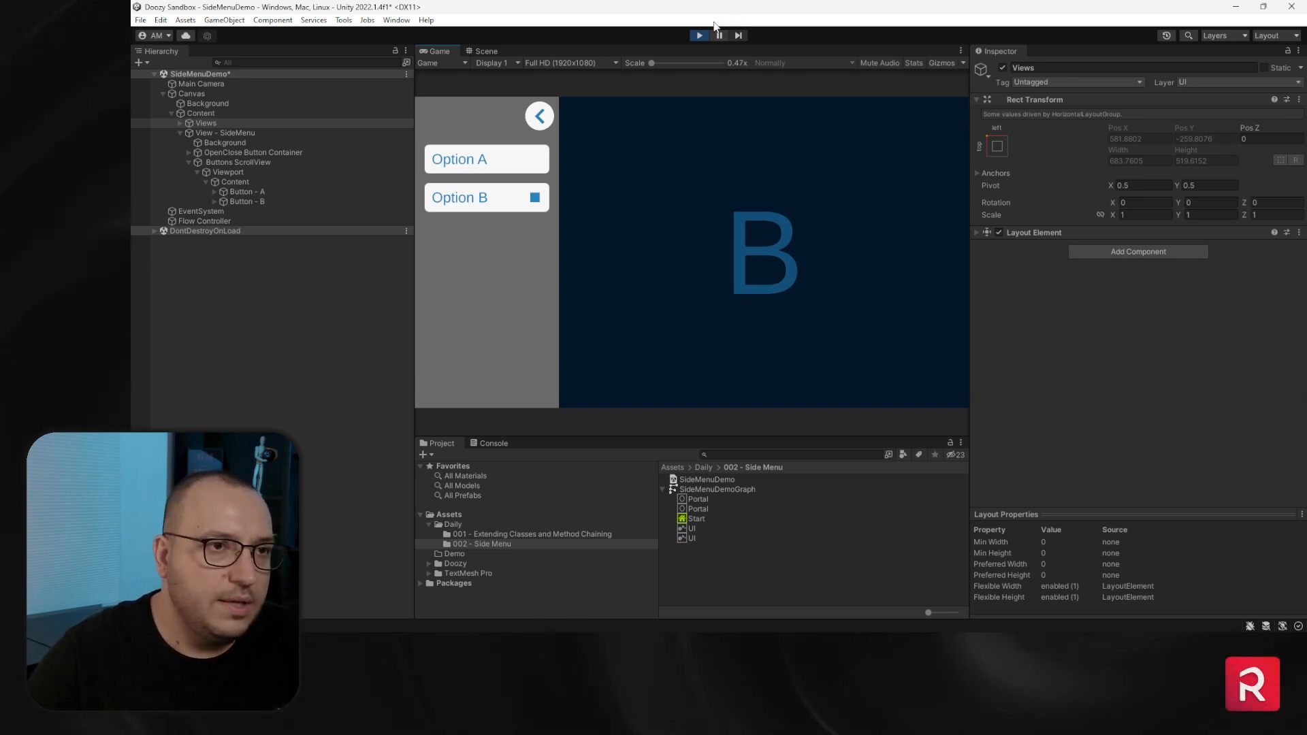
pyautogui.hotkey('ctrl', 'p')
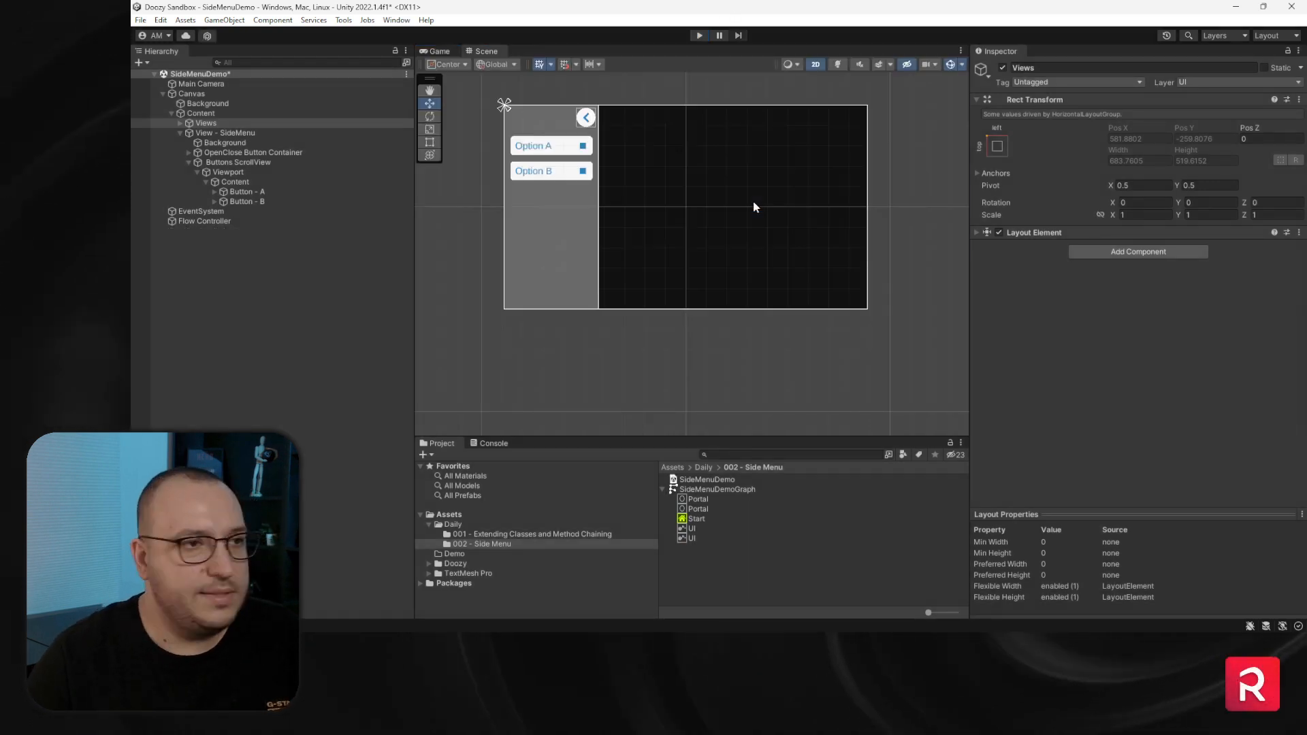
# Duplicate Button - B and add a button name C to the Demo category in the Buttons Database
pyautogui.click(317, 201)
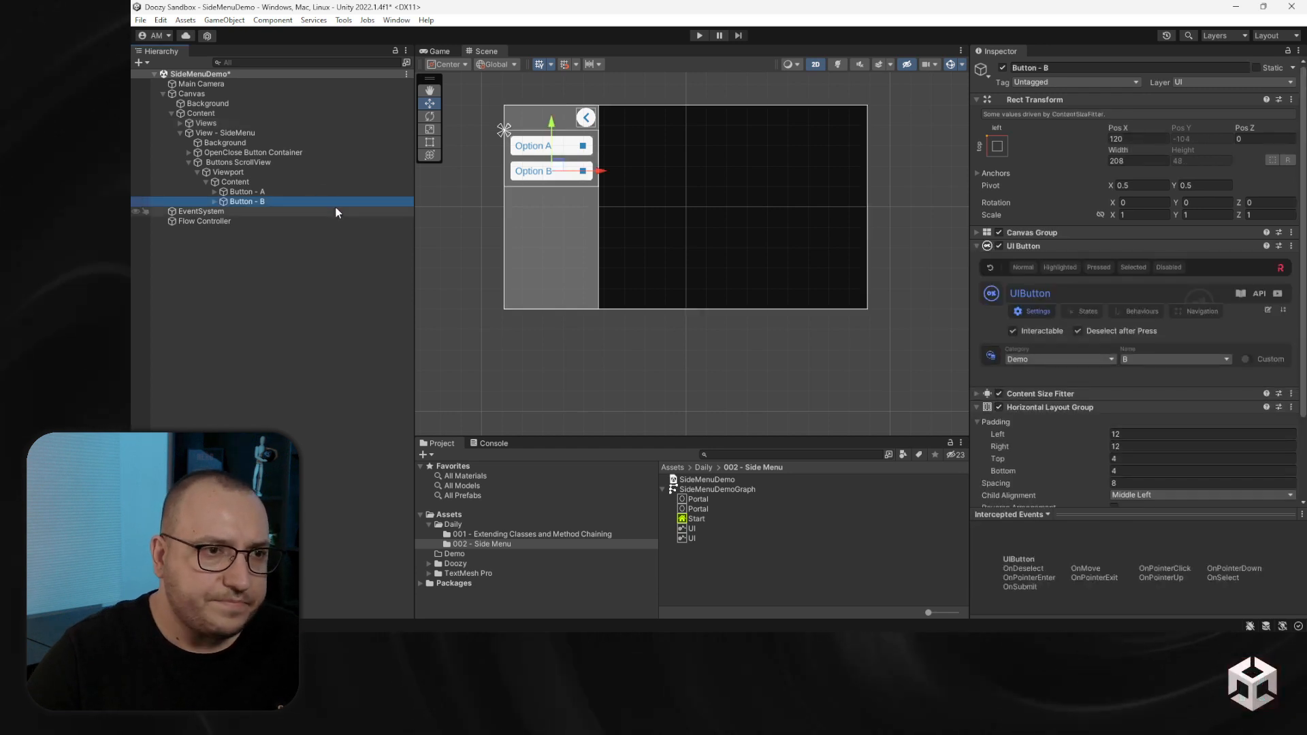
pyautogui.hotkey('ctrl', 'd')
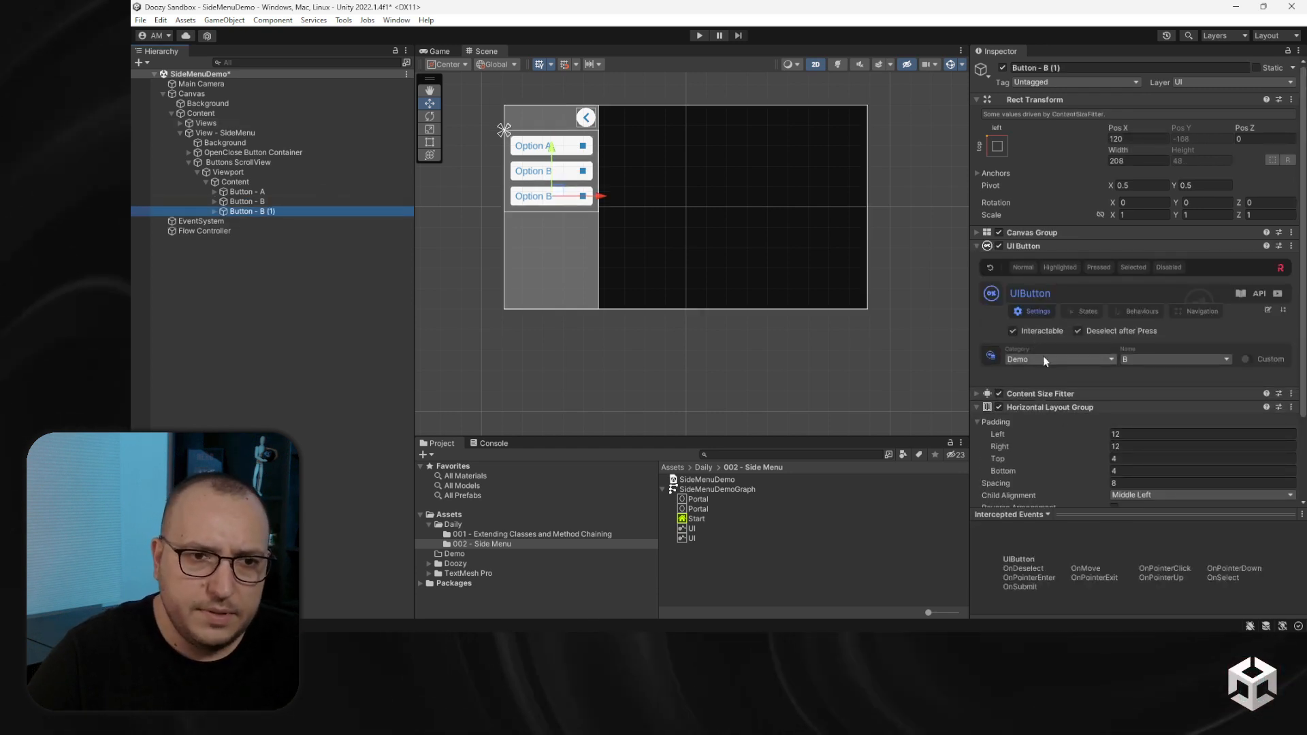
pyautogui.click(991, 355)
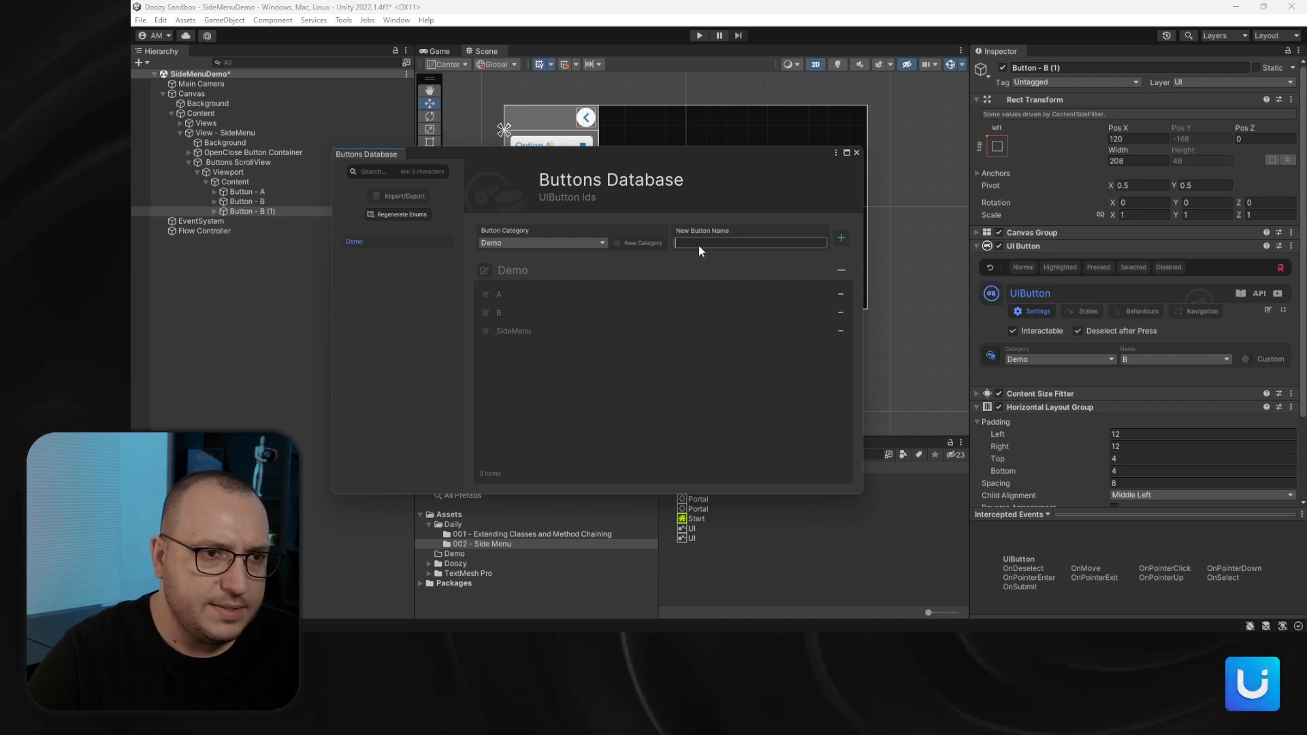
pyautogui.press('Return')
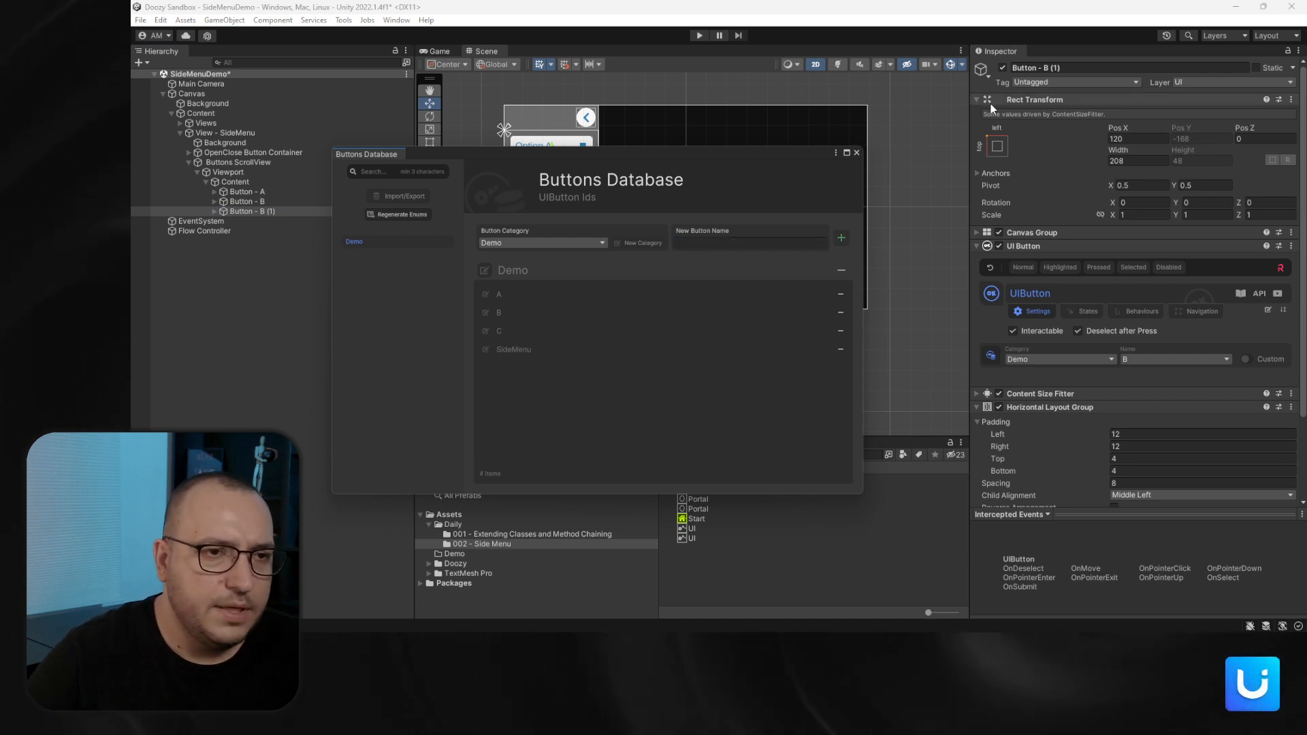
pyautogui.click(858, 153)
# Set the duplicated button's UIButton name to C and rename its object Button - C
pyautogui.click(1140, 359)
pyautogui.click(1151, 394)
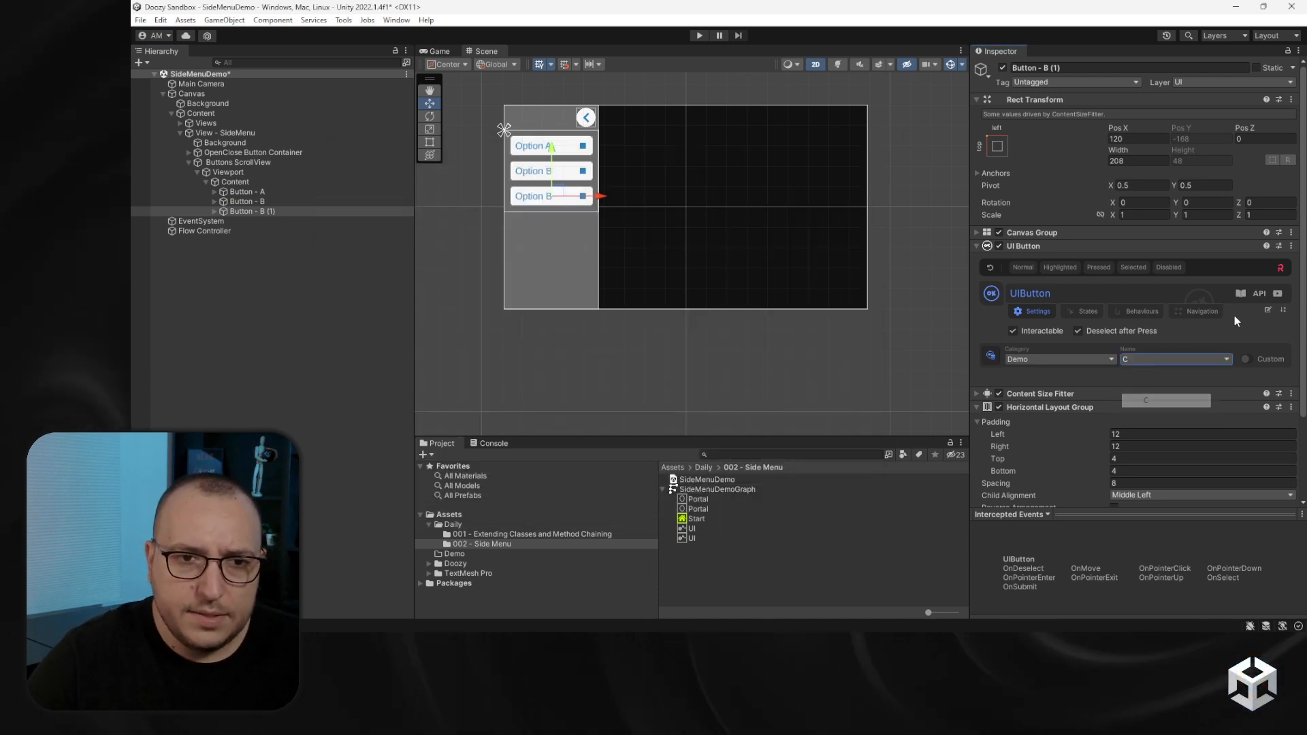
pyautogui.click(243, 211)
# Change the text of Button - C's Label to Option C
pyautogui.click(215, 211)
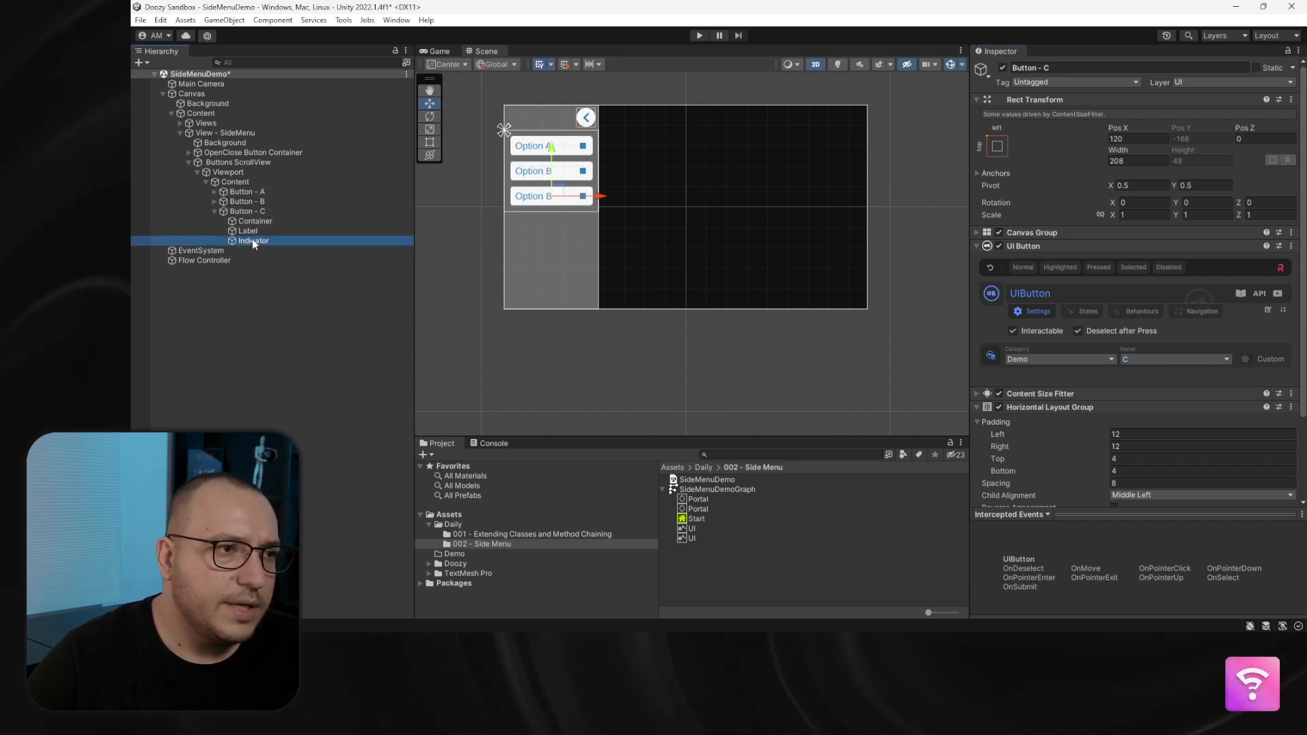
pyautogui.click(251, 240)
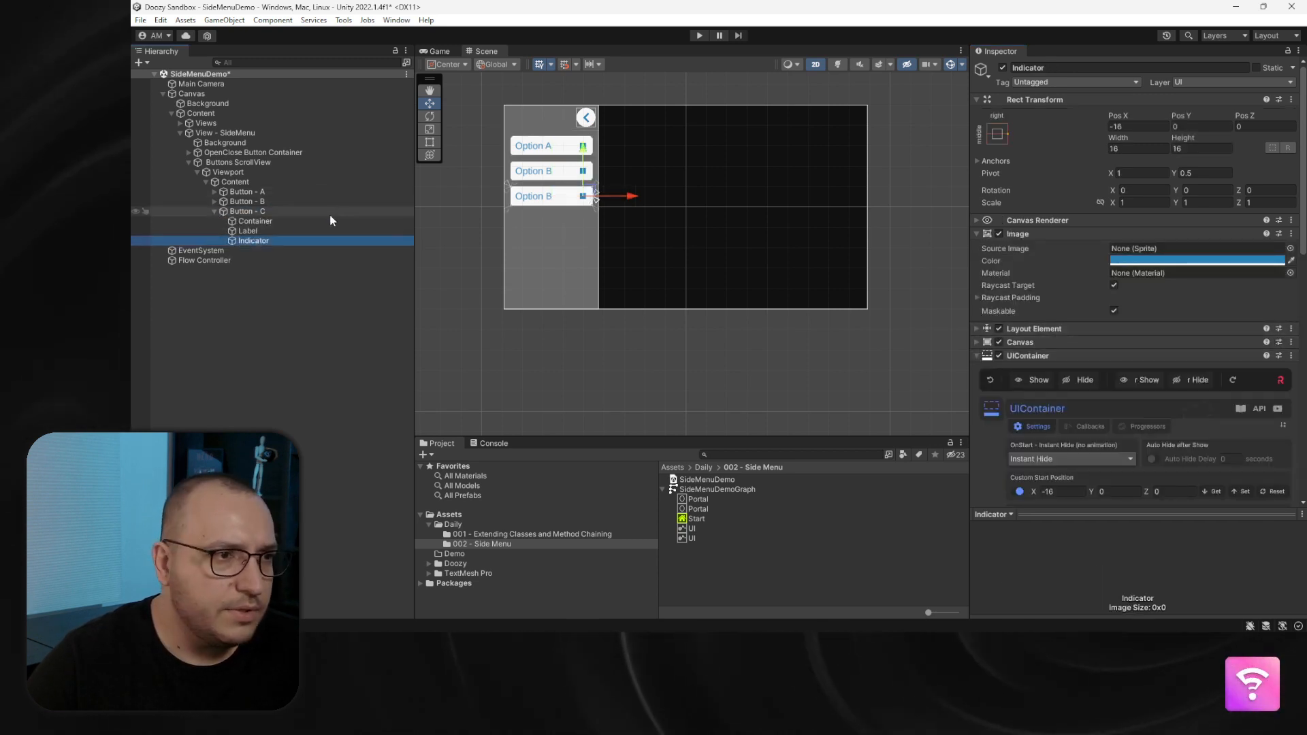
pyautogui.click(323, 231)
pyautogui.click(1099, 300)
pyautogui.write('Option C')
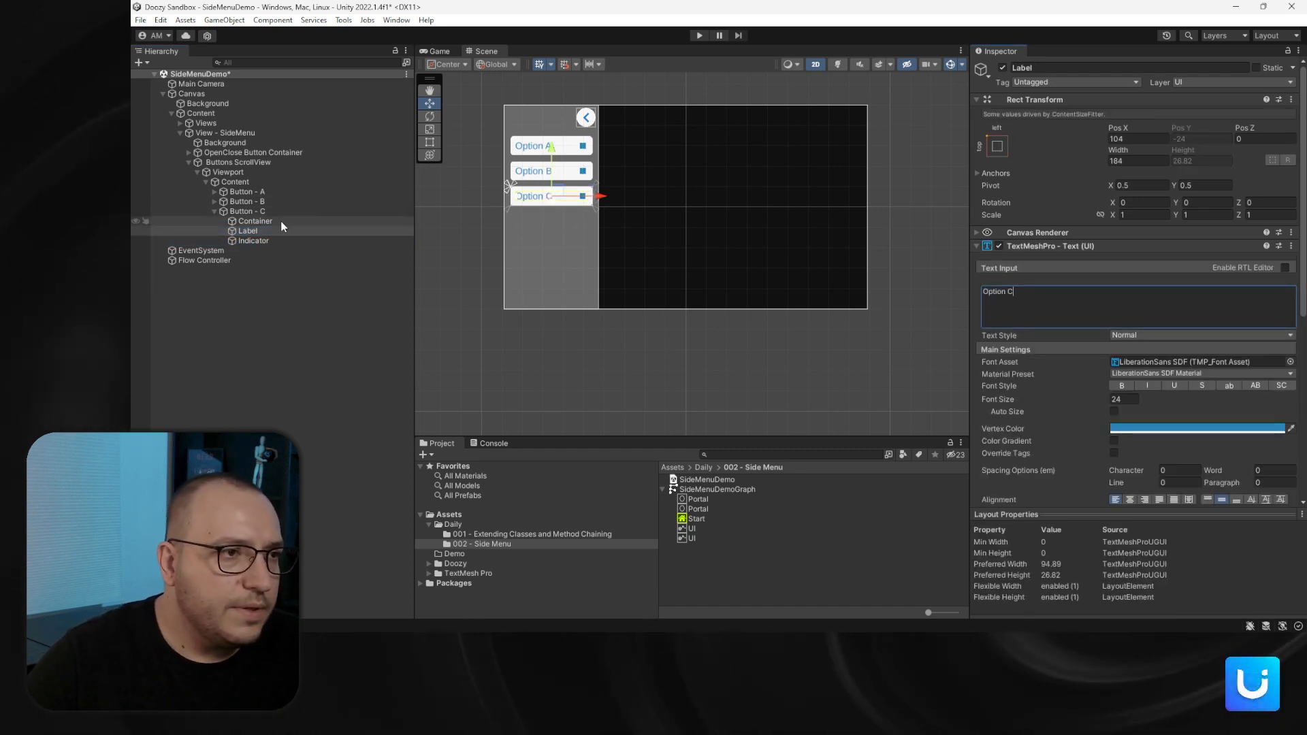
pyautogui.click(238, 211)
pyautogui.click(213, 212)
# Duplicate View - B and place the copy to the right of the original, at about Left 1787
pyautogui.scroll(-10, 584, 235)
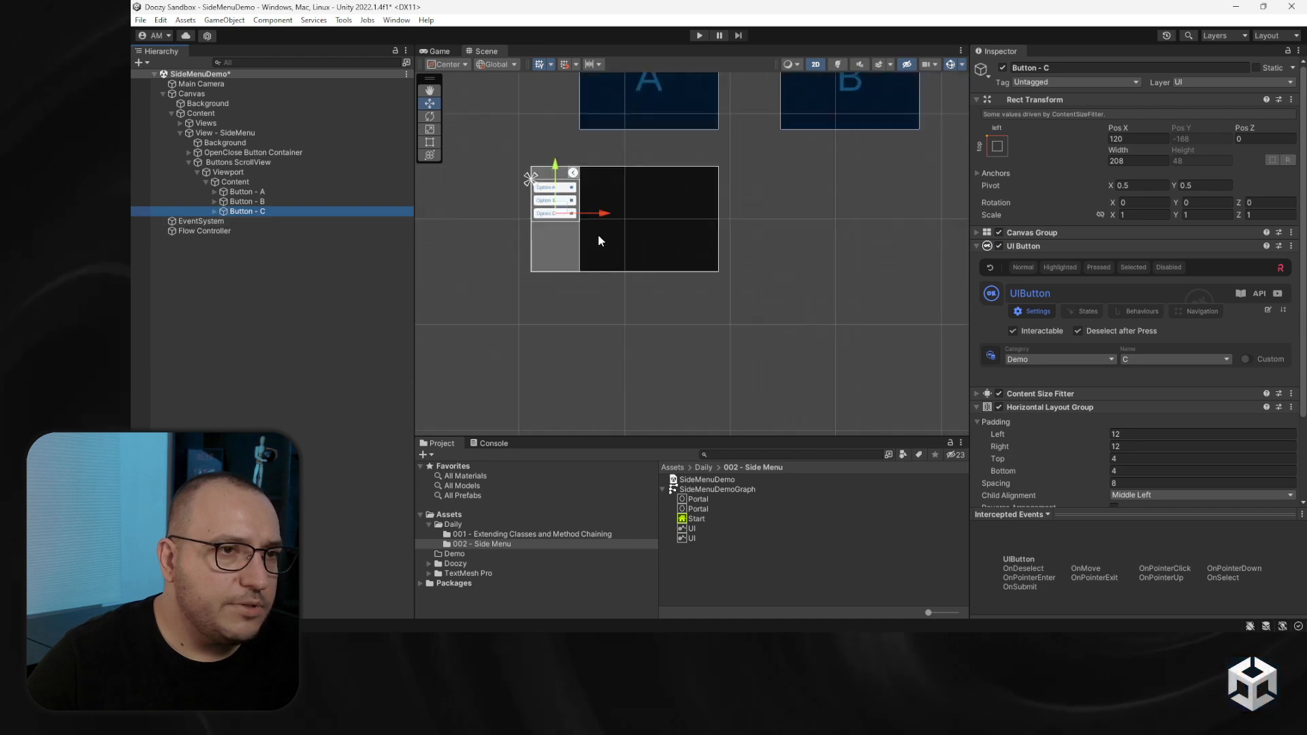
pyautogui.moveTo(733, 88); pyautogui.dragTo(633, 151, button='middle')
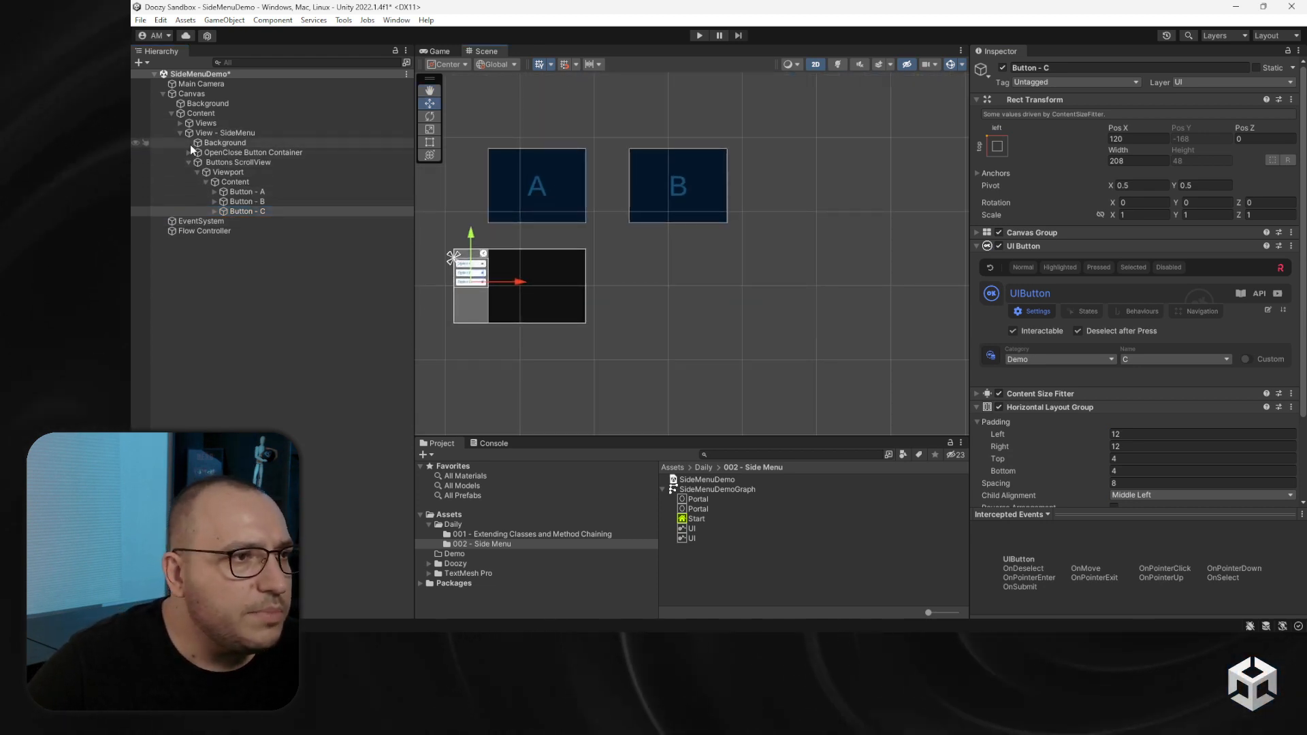
pyautogui.click(181, 123)
pyautogui.click(204, 142)
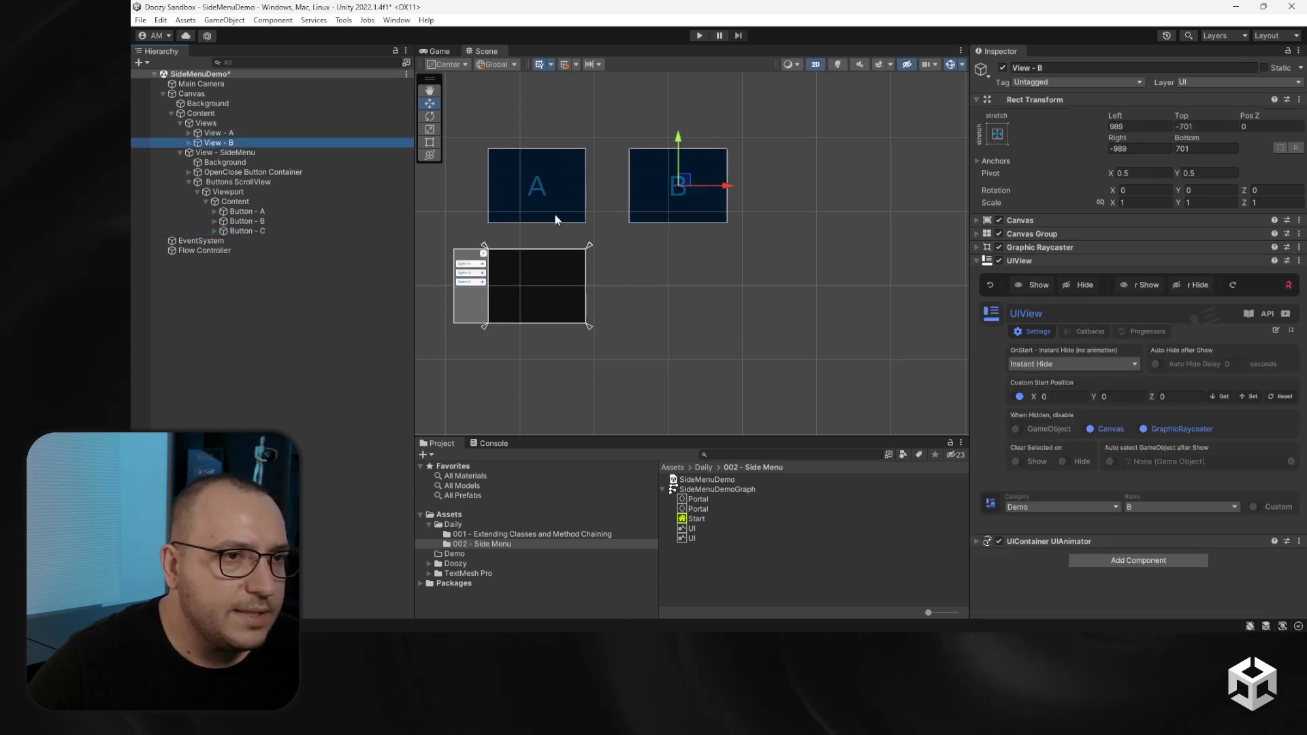
pyautogui.hotkey('ctrl', 'd')
pyautogui.moveTo(725, 193); pyautogui.dragTo(840, 194)
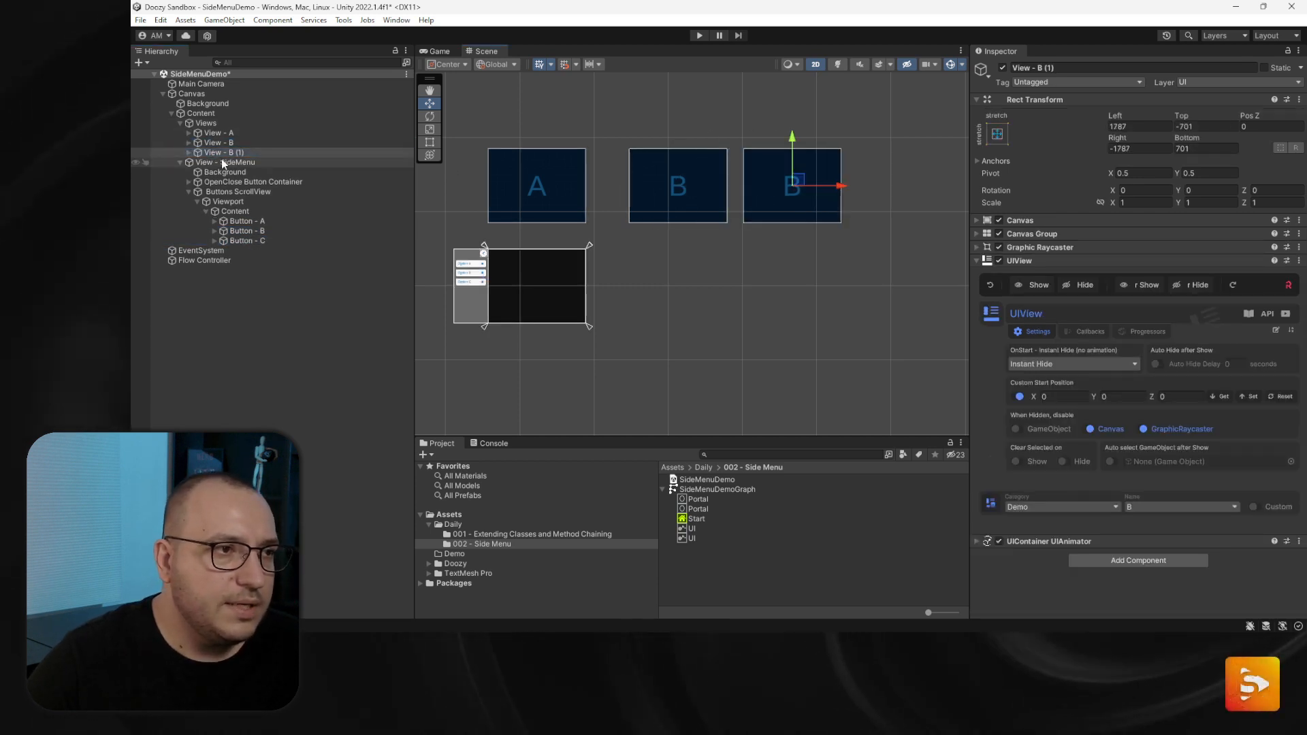
# Add a view name C to the Demo category in the Views Database and assign it to the duplicated view, renamed View - C
pyautogui.click(1181, 507)
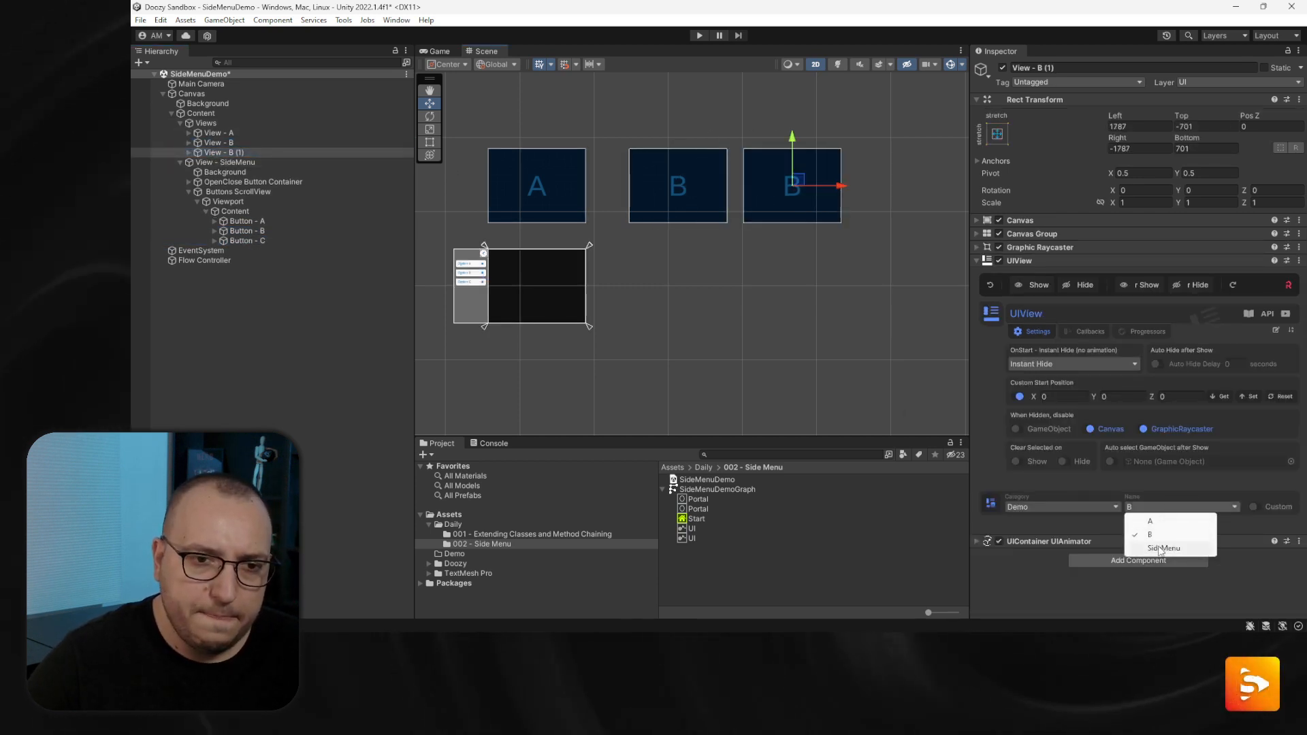
pyautogui.click(984, 503)
pyautogui.click(985, 503)
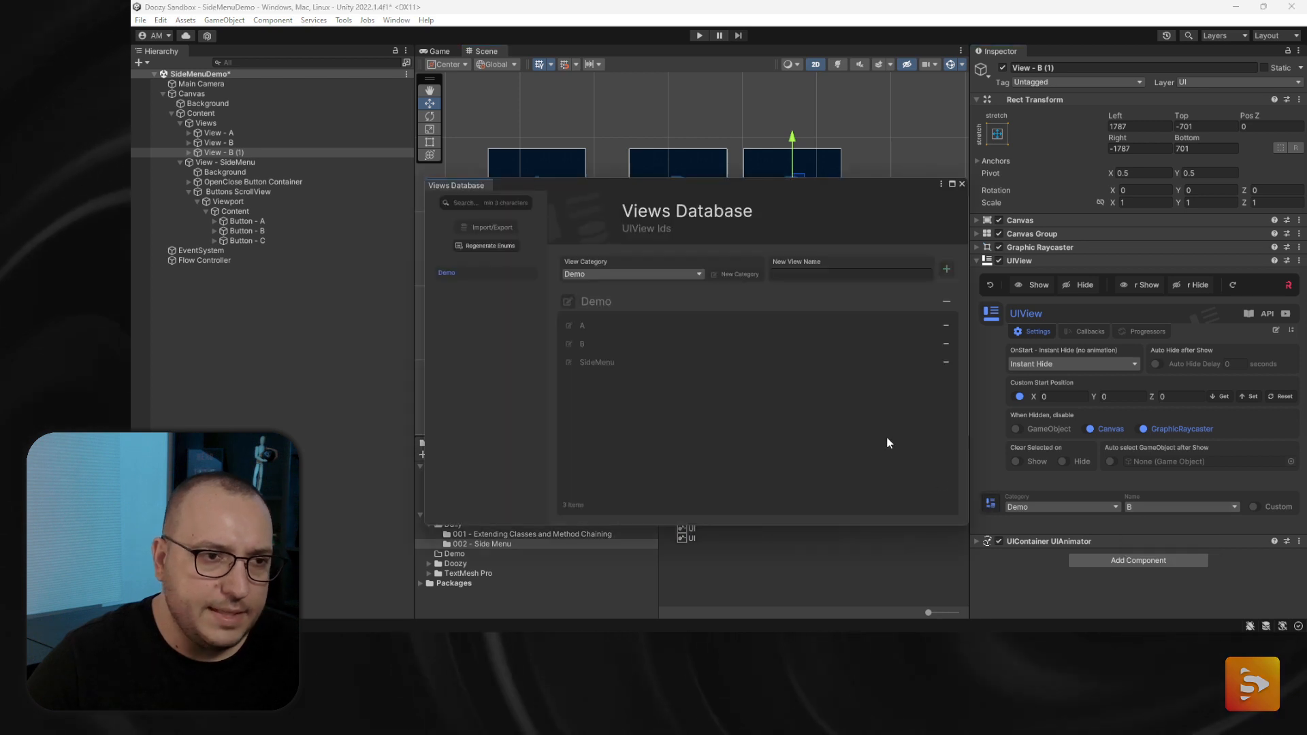
pyautogui.click(791, 277)
pyautogui.write('C')
pyautogui.press('Return')
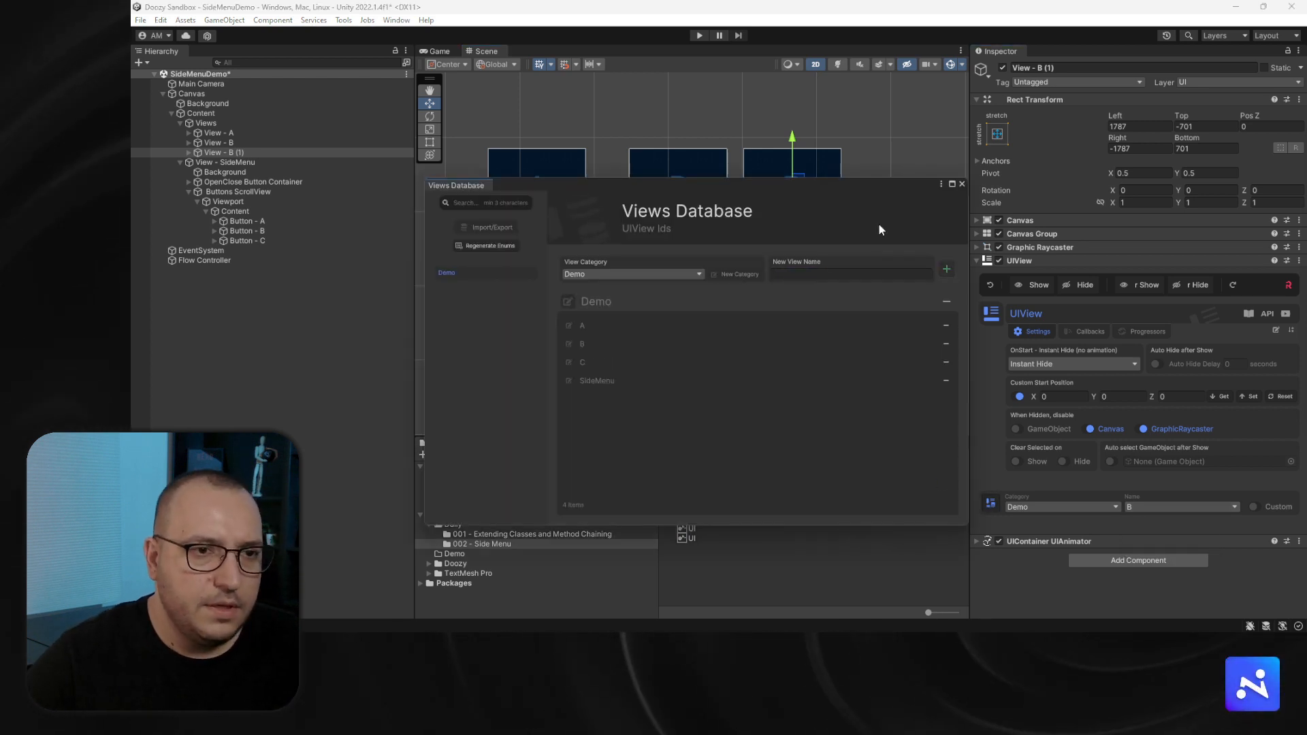
pyautogui.click(963, 184)
pyautogui.click(1157, 507)
pyautogui.click(1157, 559)
# Change the text of View - C's Title to C
pyautogui.click(189, 152)
pyautogui.click(220, 171)
pyautogui.click(1024, 293)
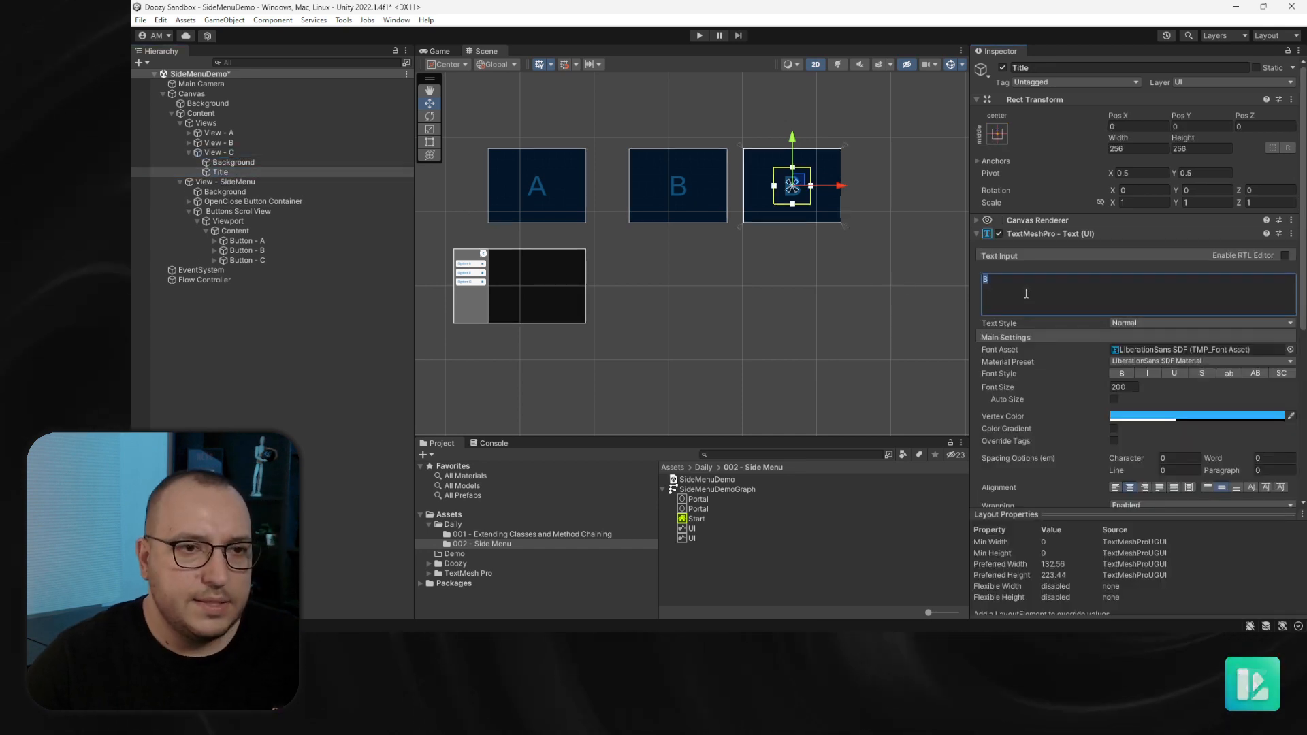
pyautogui.write('C')
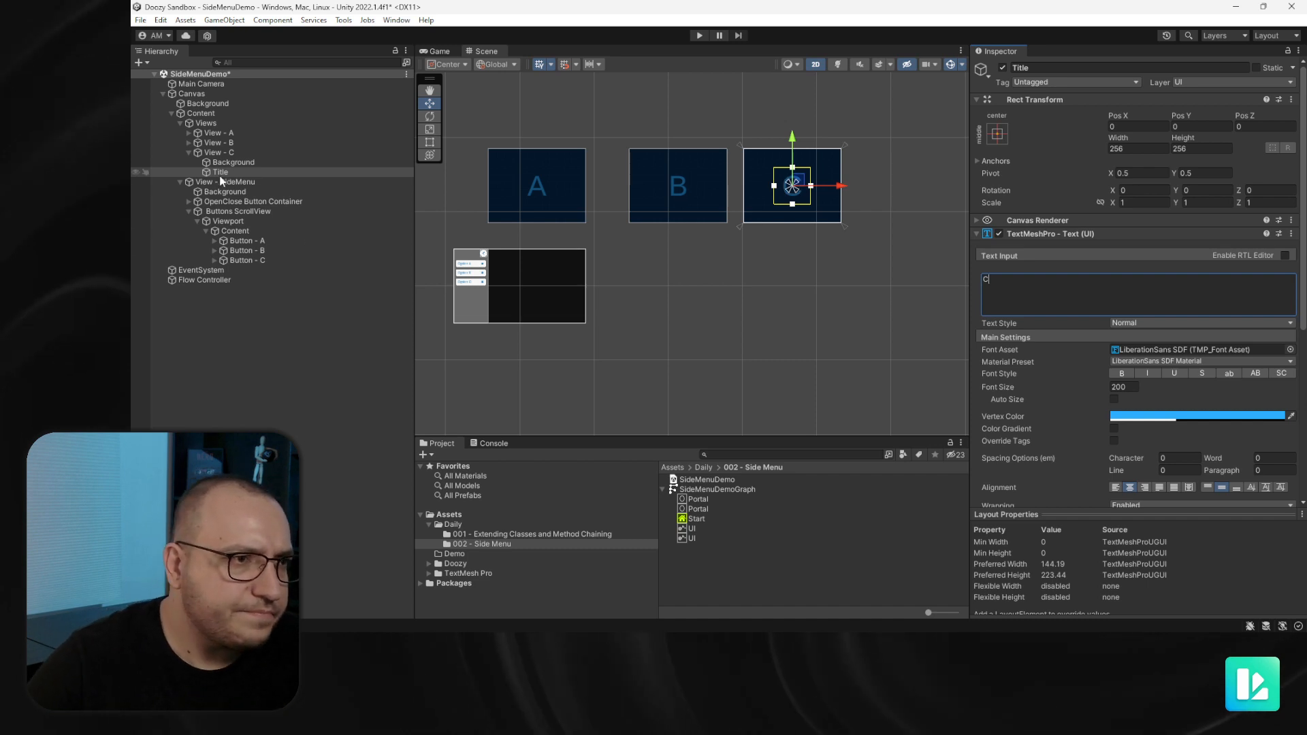
pyautogui.click(211, 153)
pyautogui.click(189, 153)
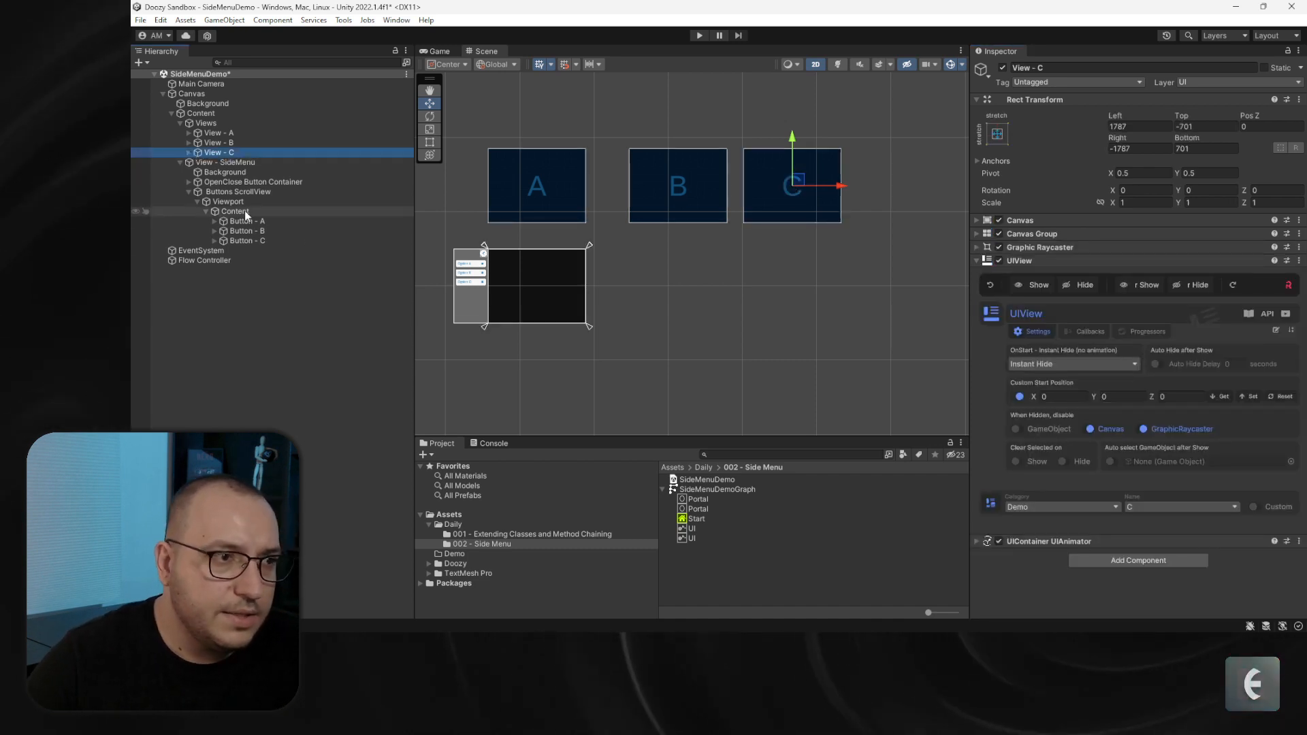
# Set both the Show and Hide UIView Listeners on Button - C's Indicator to view name C
pyautogui.click(241, 240)
pyautogui.click(215, 241)
pyautogui.click(250, 269)
pyautogui.scroll(-5, 1116, 447)
pyautogui.click(1127, 420)
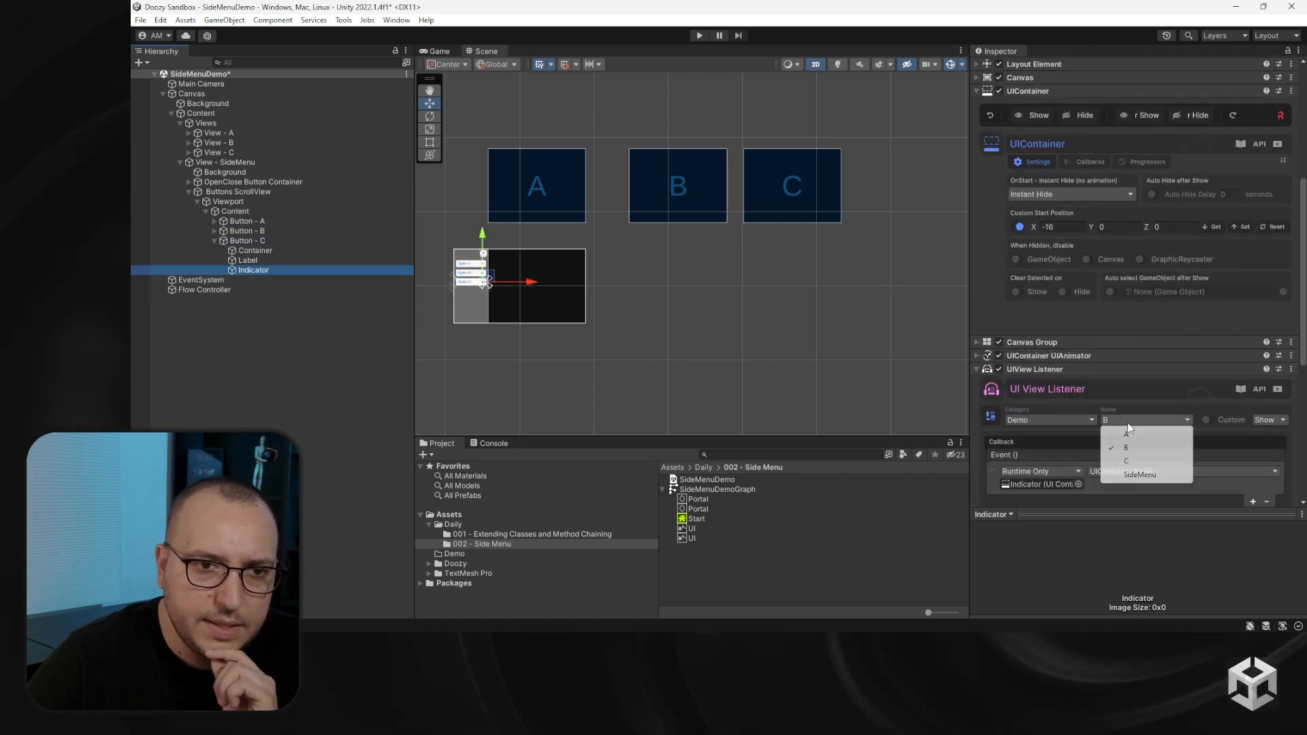
pyautogui.click(1128, 445)
pyautogui.scroll(-3, 1127, 445)
pyautogui.click(1133, 445)
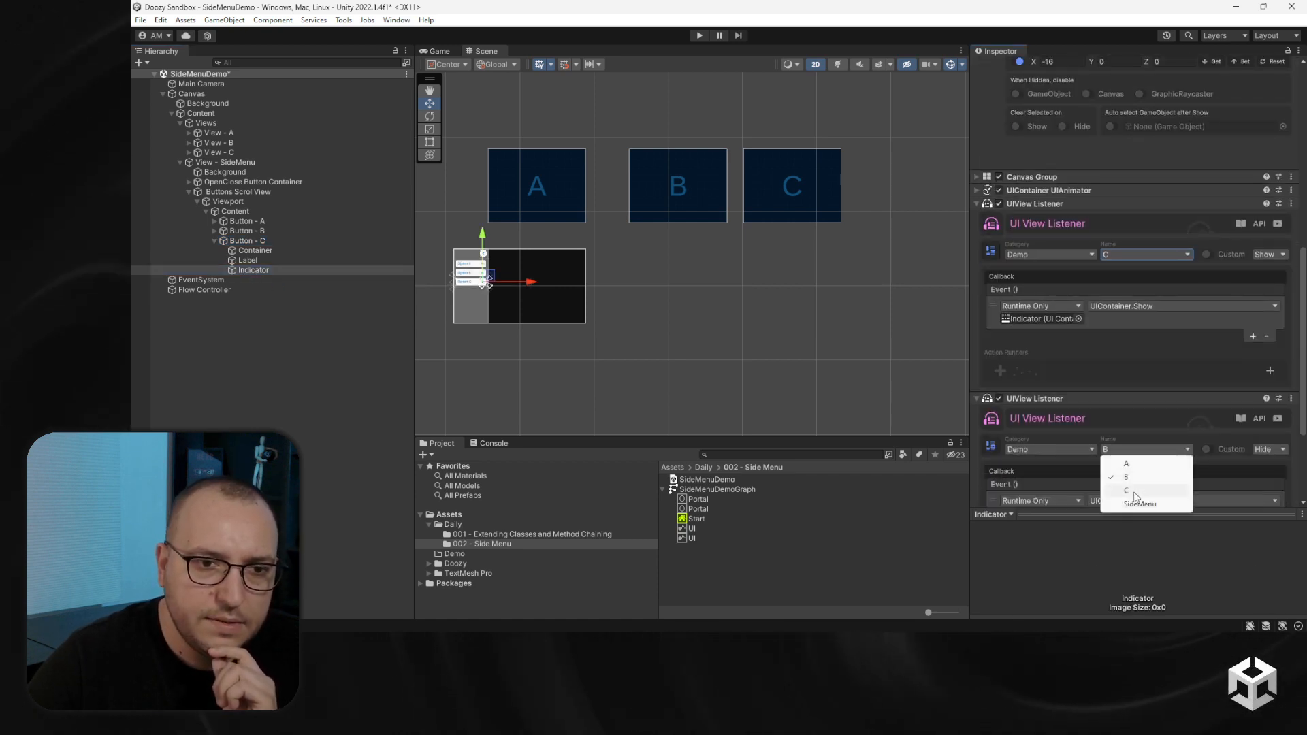
pyautogui.click(1123, 471)
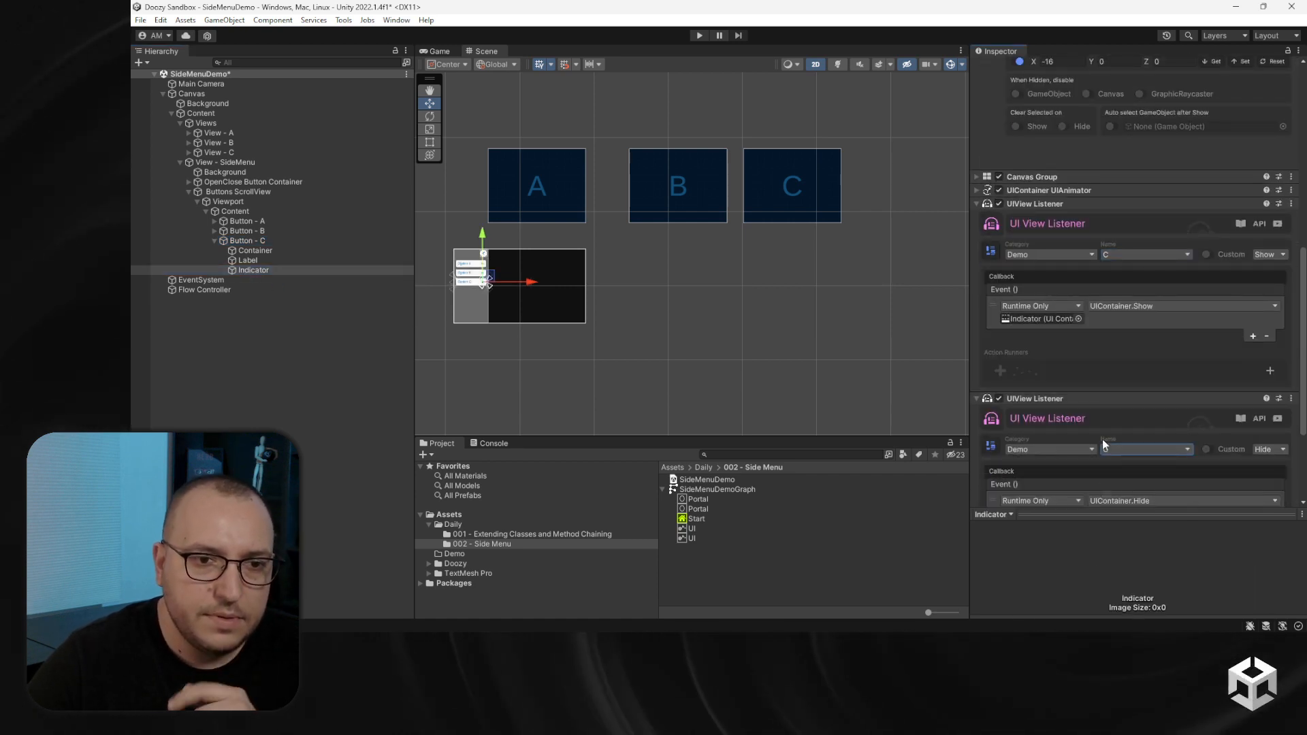
pyautogui.click(214, 241)
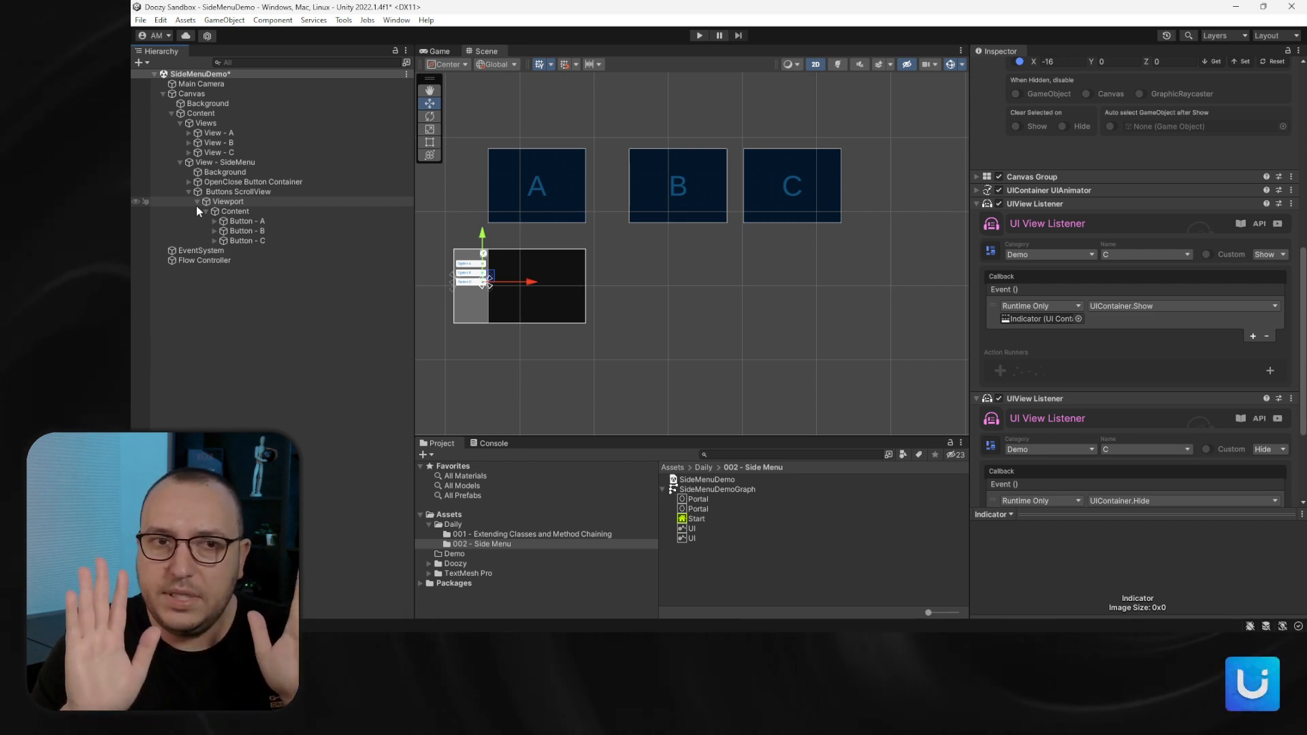
# Open SideMenuDemoGraph in Nody, add a Portal node below Portal B, and name it Portal C
pyautogui.doubleClick(716, 489)
pyautogui.press('space')
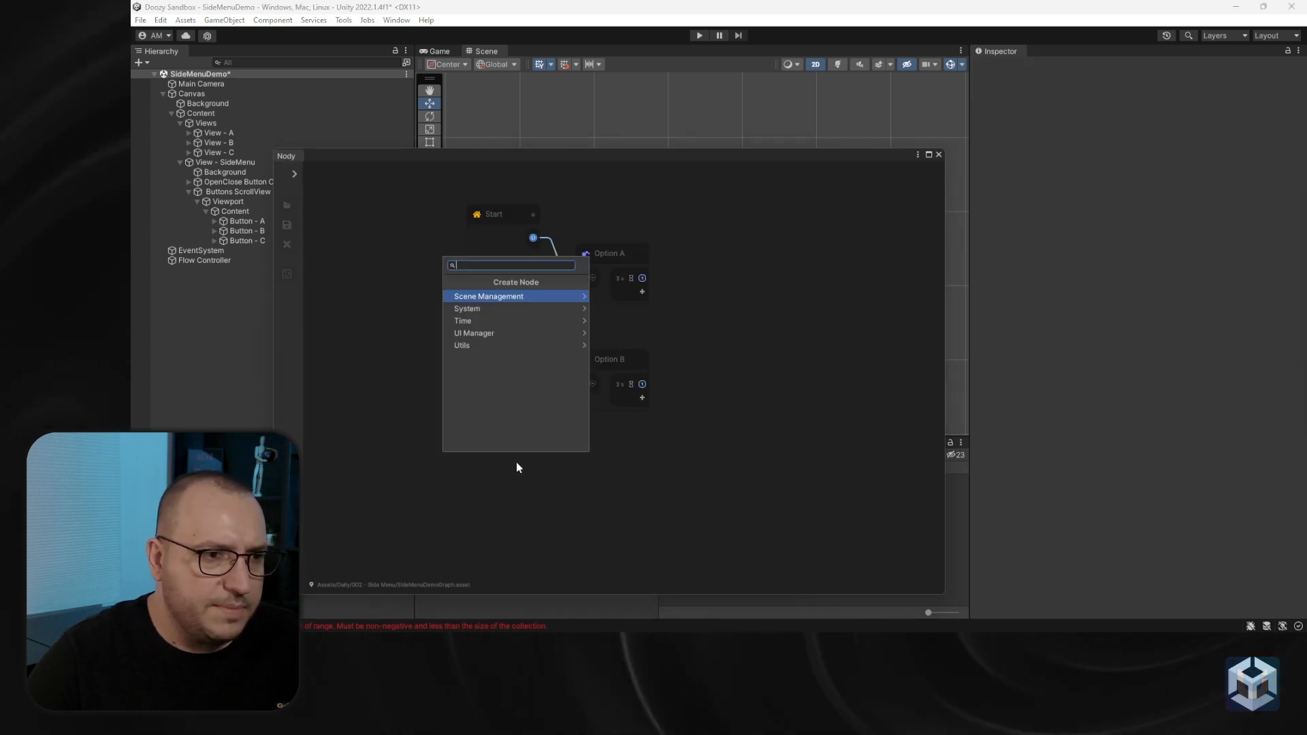
pyautogui.write('port')
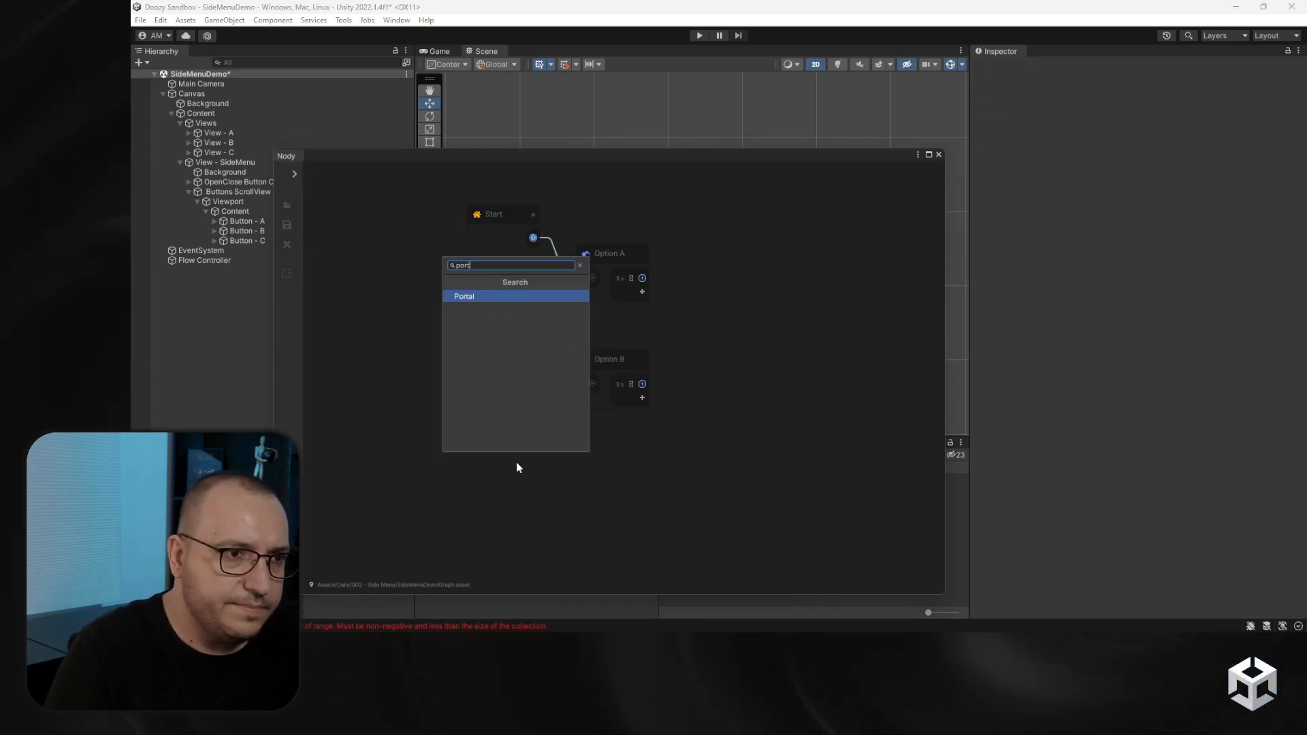
pyautogui.press('Return')
pyautogui.moveTo(567, 477); pyautogui.dragTo(521, 452)
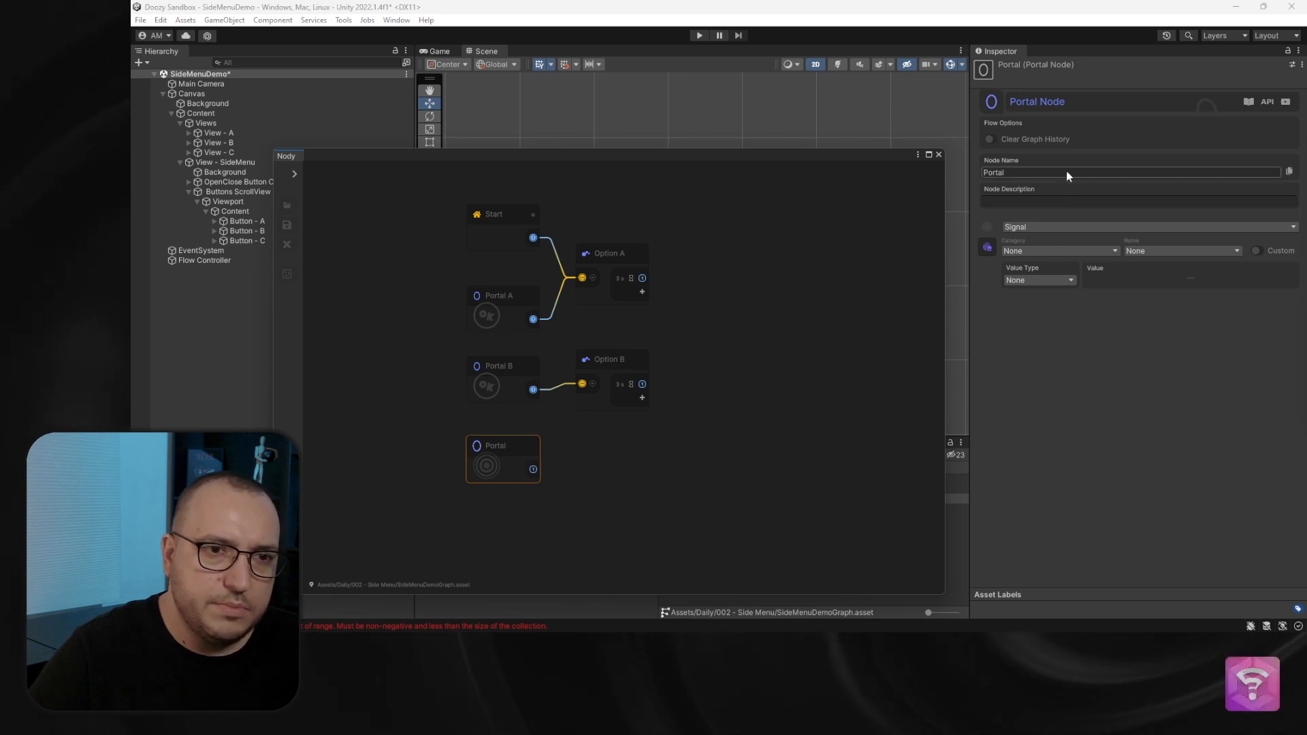
pyautogui.click(1080, 173)
pyautogui.write('Portal C')
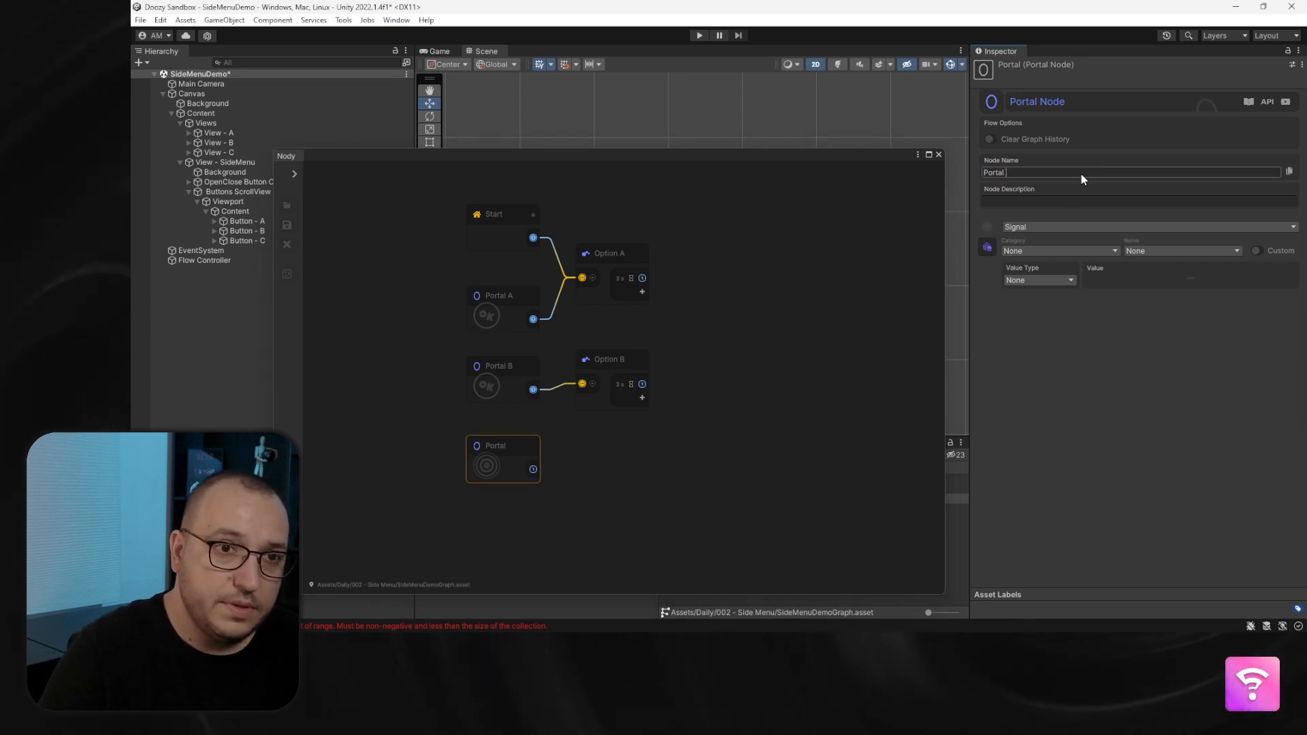
# Set Portal C's trigger to UI Button with category Demo and name C
pyautogui.click(1073, 227)
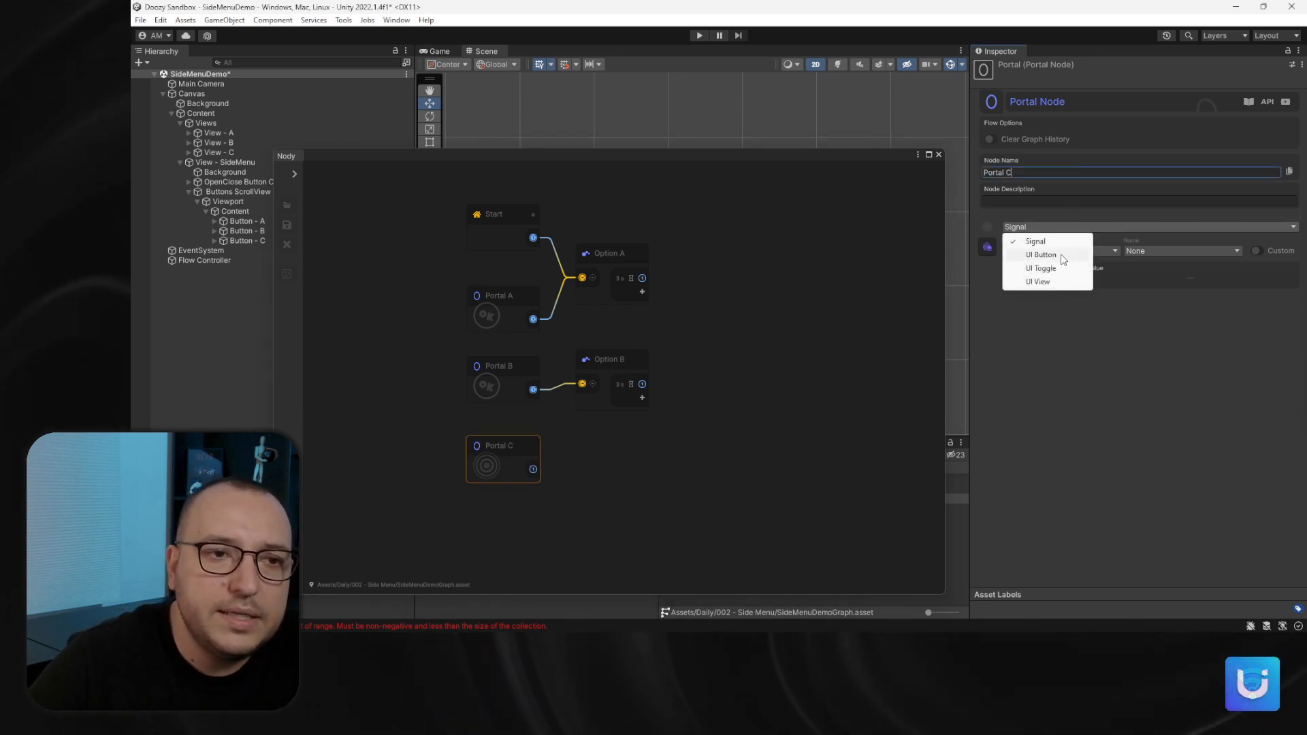
pyautogui.click(1058, 255)
pyautogui.click(1058, 252)
pyautogui.click(1051, 267)
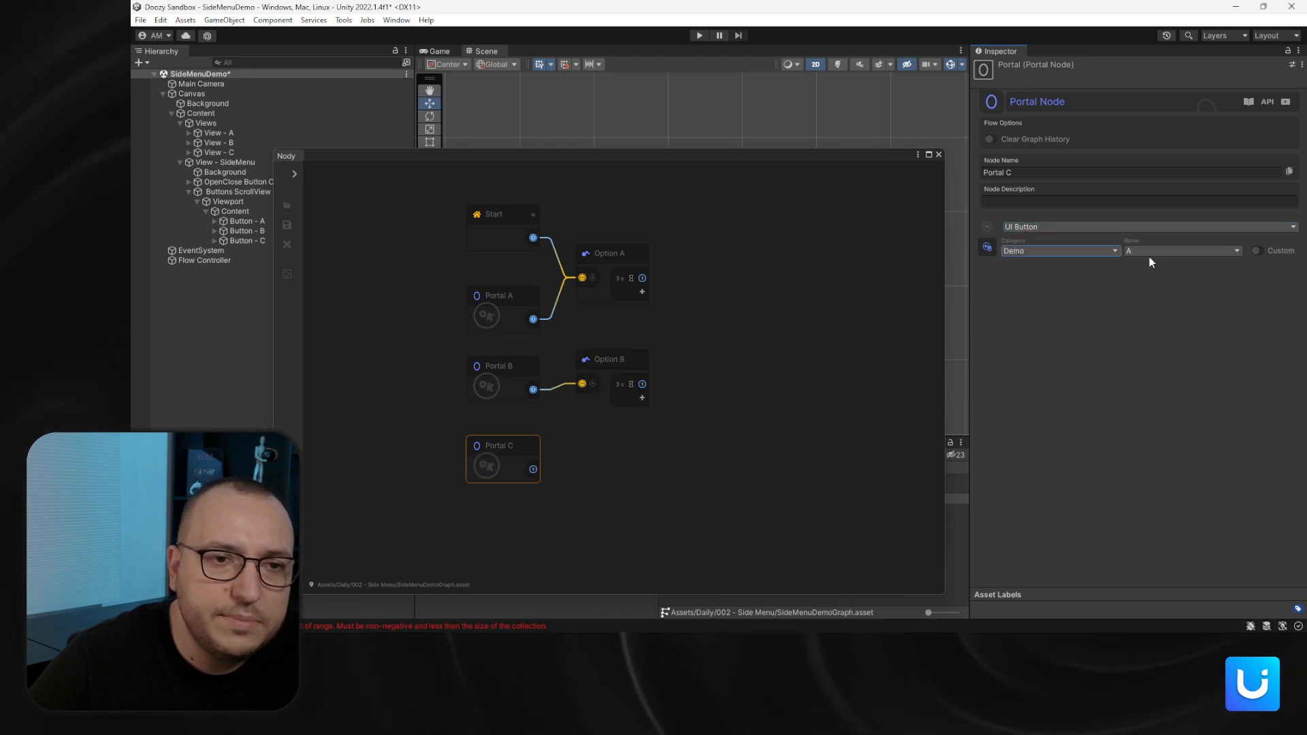
pyautogui.click(1146, 252)
pyautogui.click(1158, 291)
# Add a UI node beside Portal C and connect Portal C's output to its input
pyautogui.click(604, 464)
pyautogui.press('space')
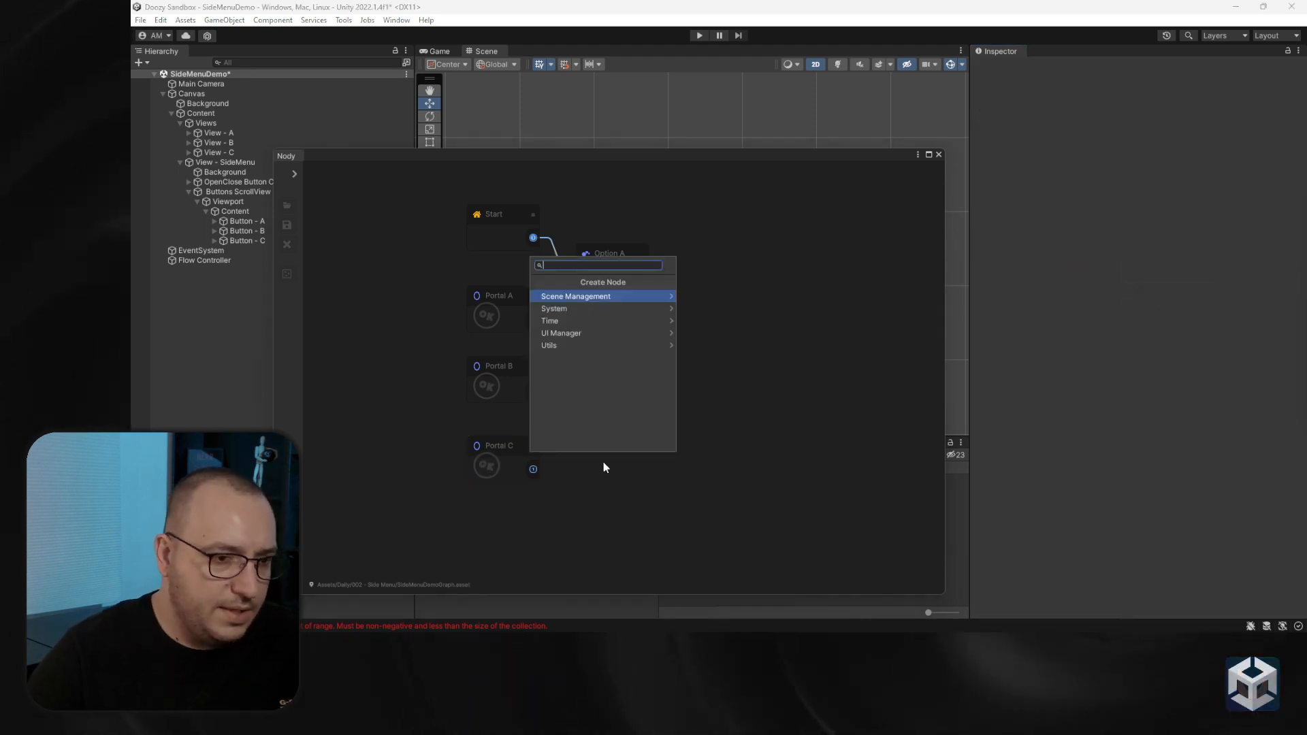
pyautogui.write('ui')
pyautogui.press('Return')
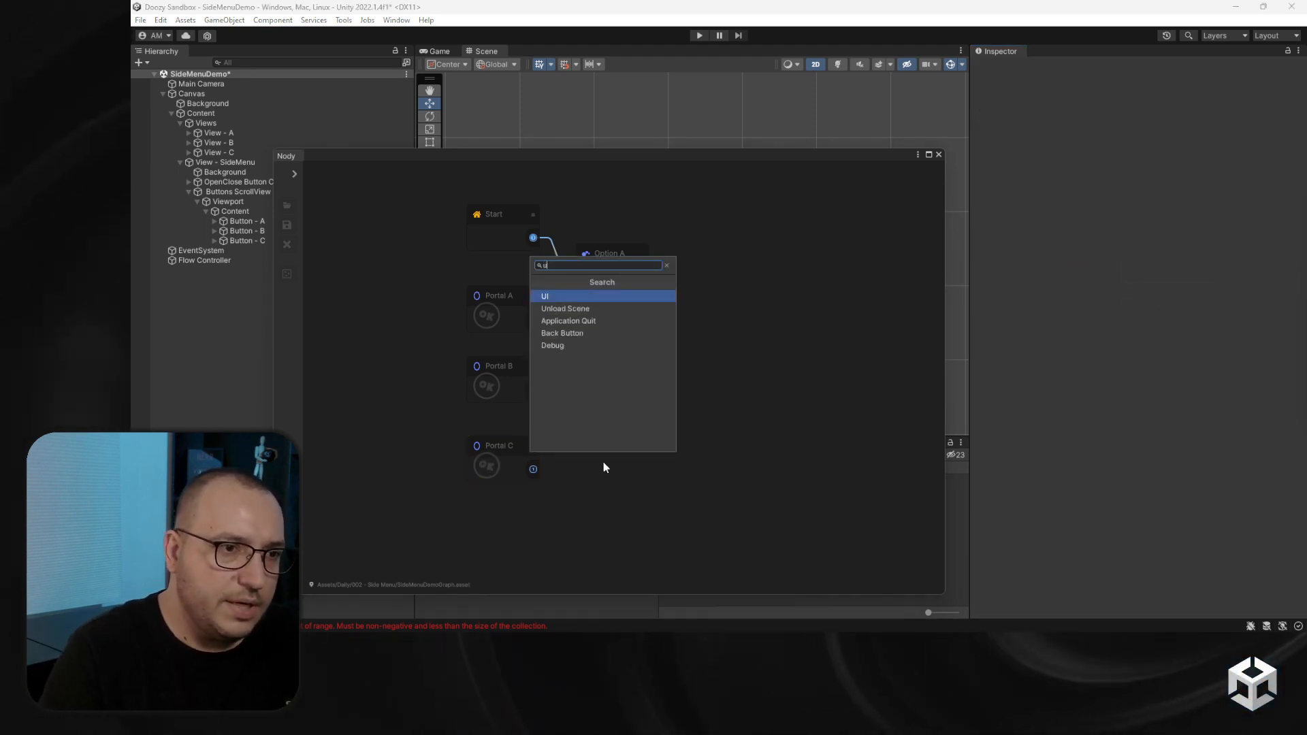
pyautogui.press('Return')
pyautogui.moveTo(642, 481); pyautogui.dragTo(607, 448)
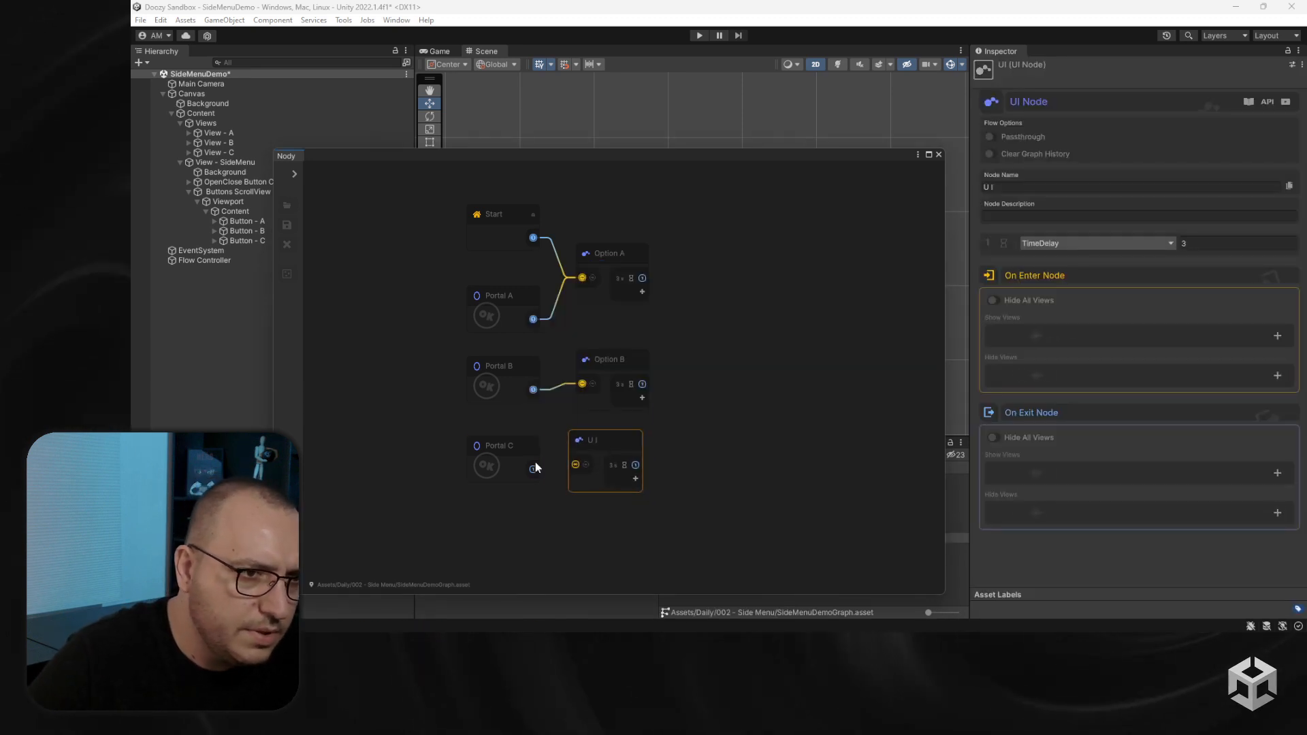
pyautogui.moveTo(533, 469); pyautogui.dragTo(575, 464)
# Name the new UI node Option C
pyautogui.click(1015, 187)
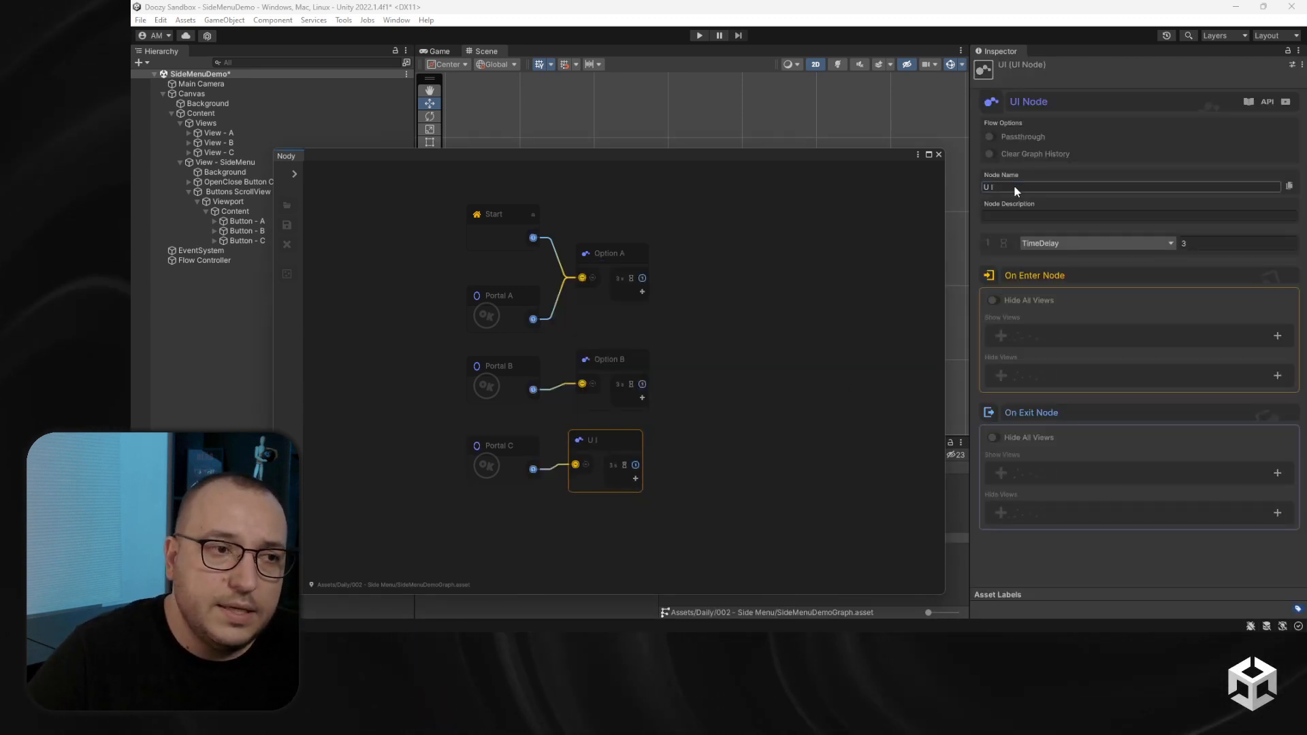
pyautogui.write('Opyion C')
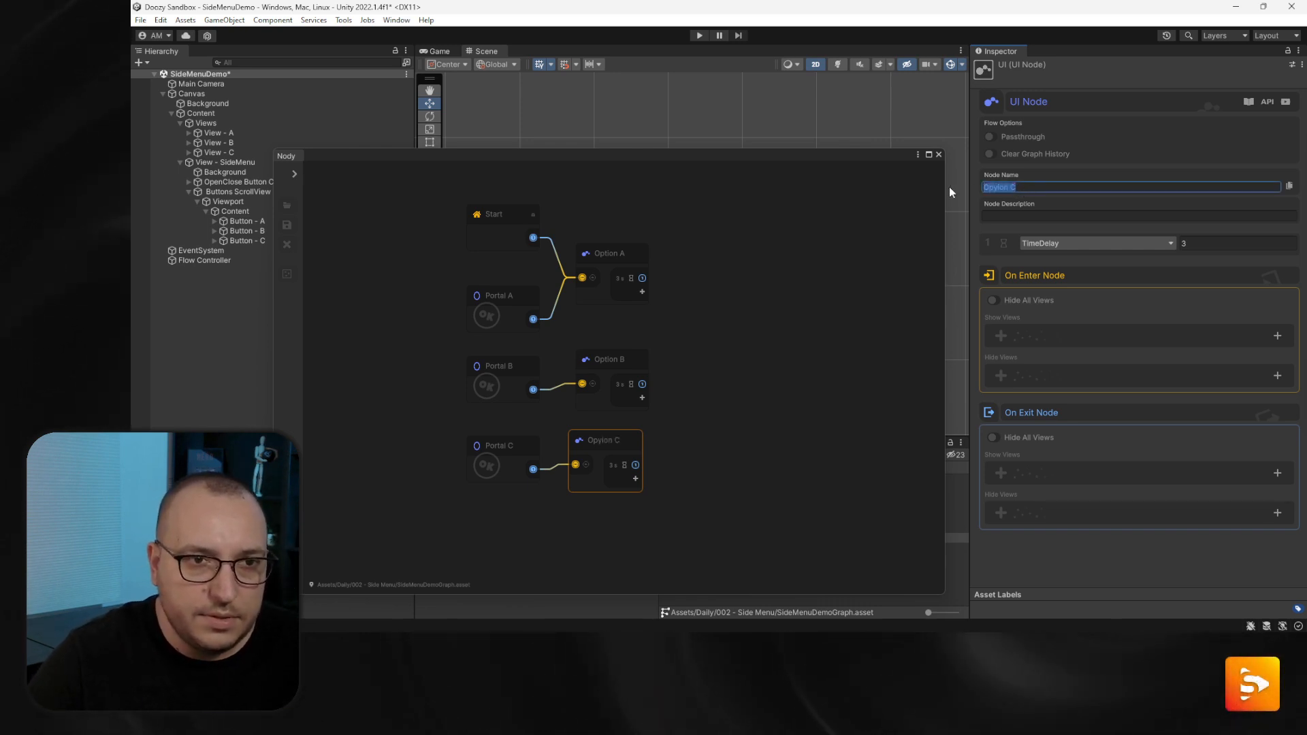
pyautogui.press('BackSpace')
pyautogui.press('BackSpace')
pyautogui.press('BackSpace')
pyautogui.press('BackSpace')
pyautogui.press('BackSpace')
pyautogui.press('BackSpace')
pyautogui.write('tion C')
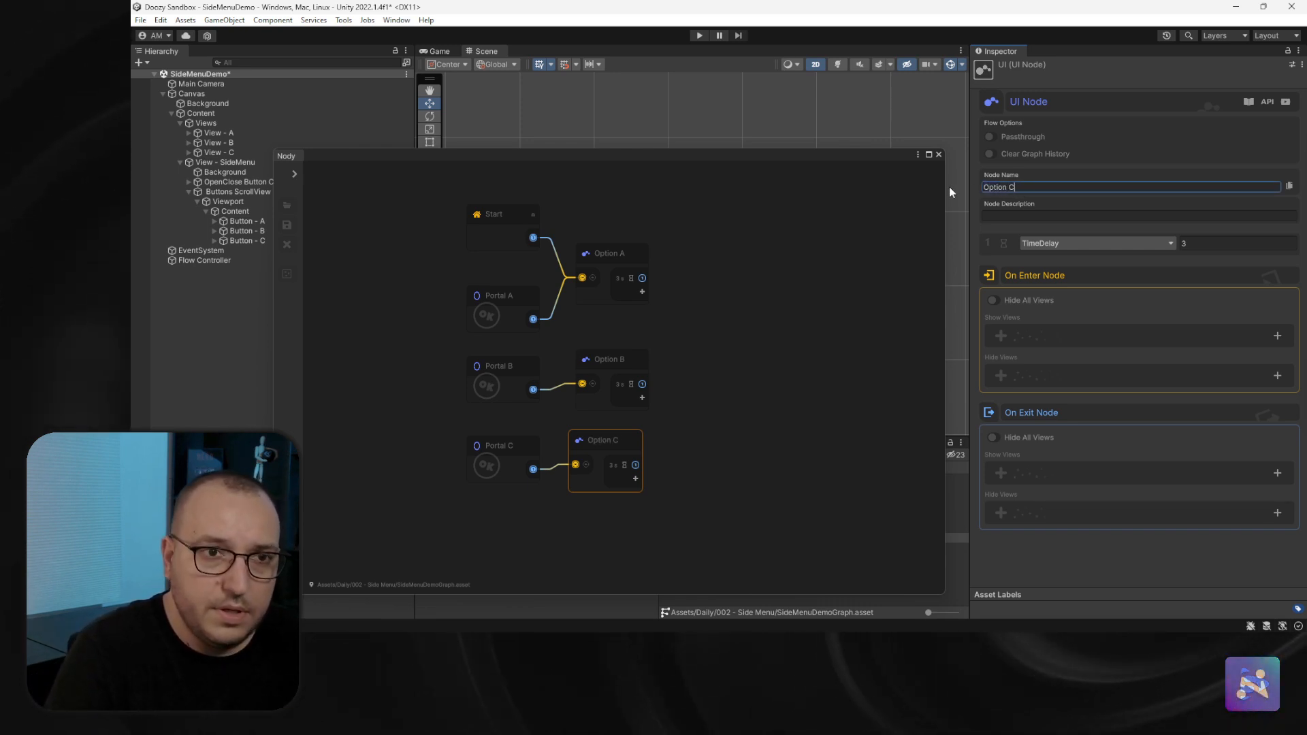
# Make Option C show the Demo view C and hide the Demo view SideMenu when the node is entered
pyautogui.click(1278, 337)
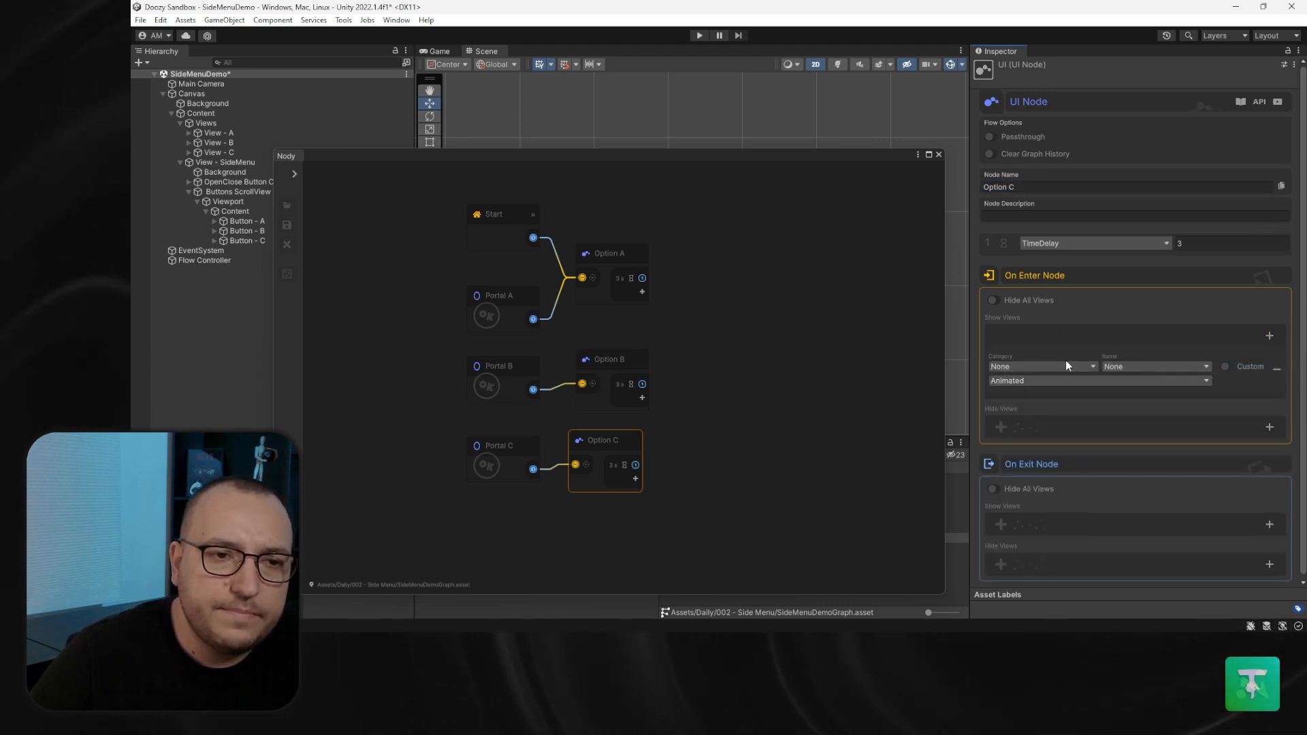
pyautogui.click(1061, 366)
pyautogui.click(1144, 366)
pyautogui.click(1141, 406)
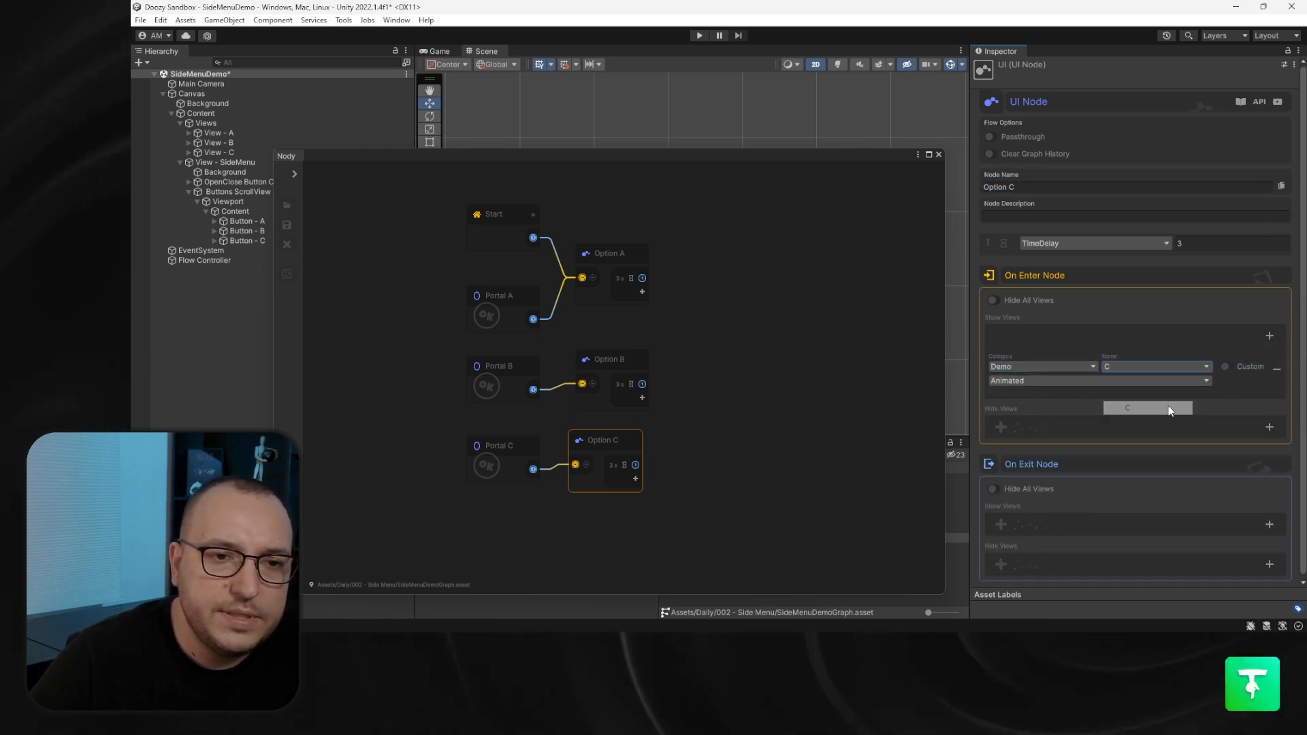
pyautogui.click(1261, 428)
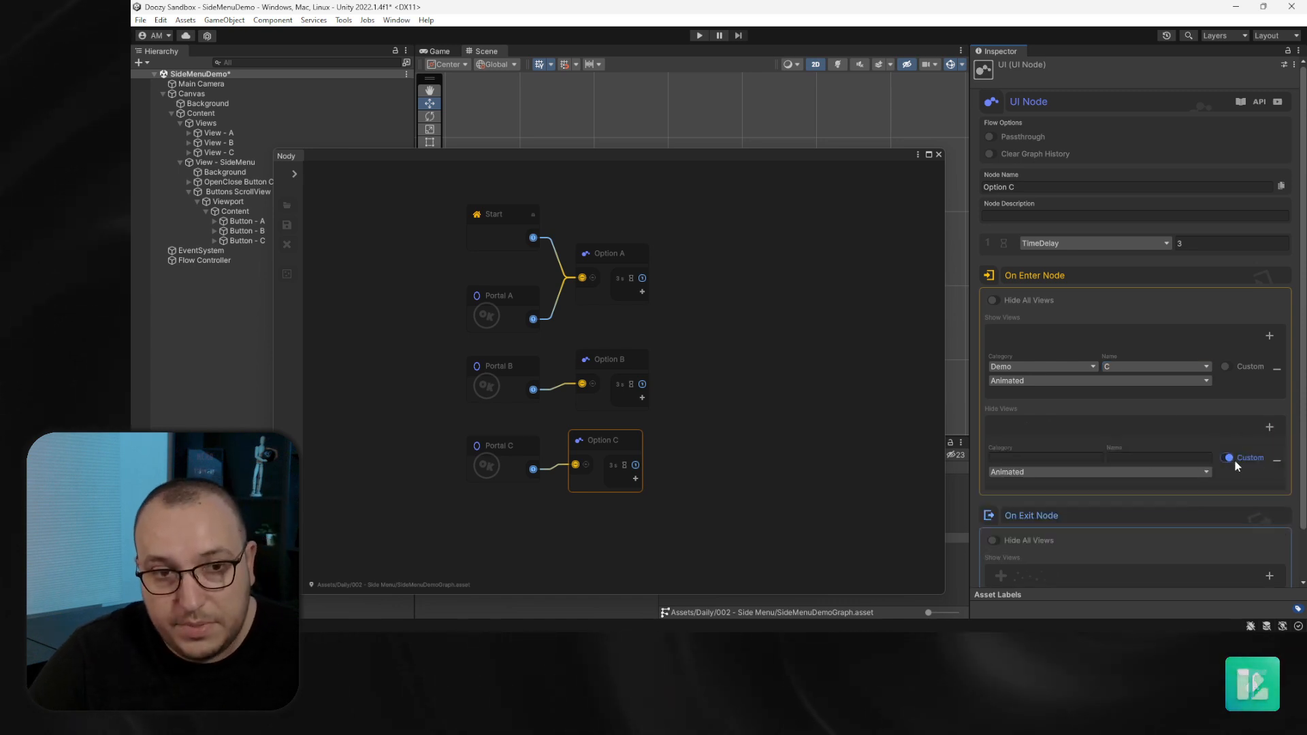
pyautogui.click(1023, 473)
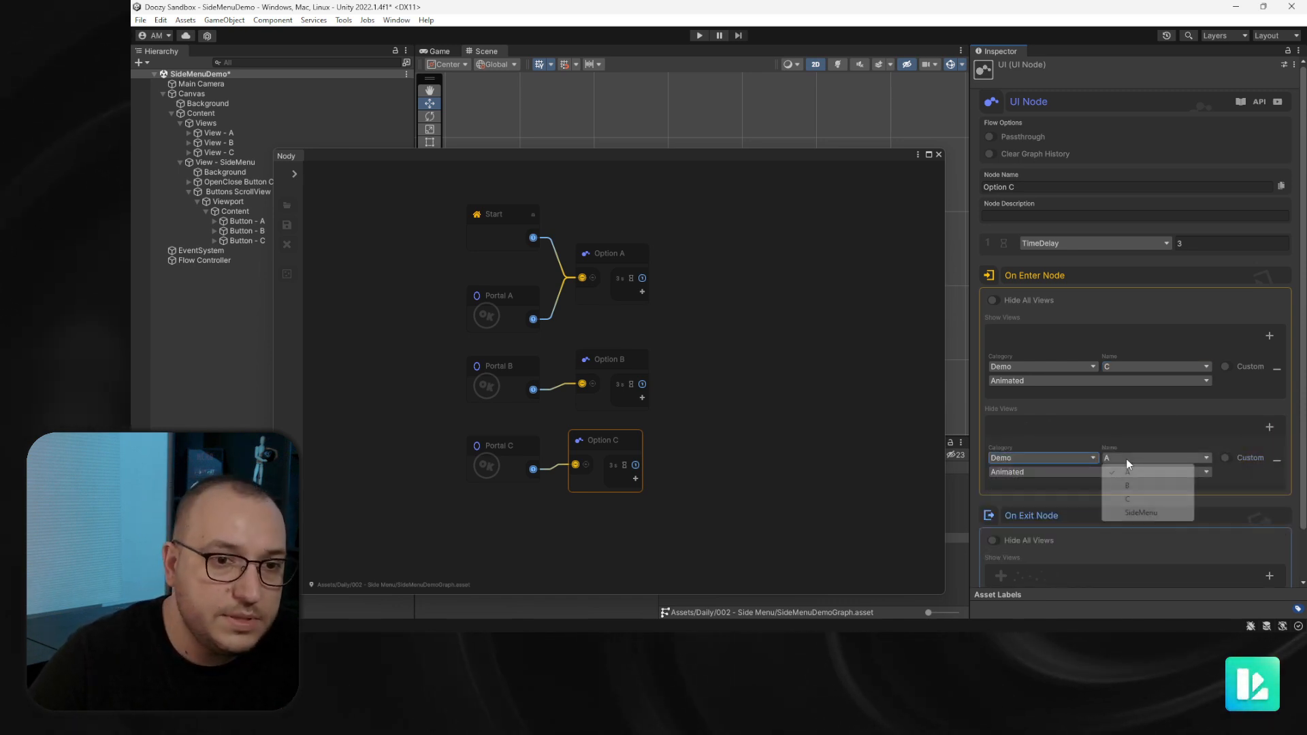
pyautogui.click(1135, 512)
# Make Option C hide the Demo view C when the node is exited
pyautogui.scroll(-2, 1152, 435)
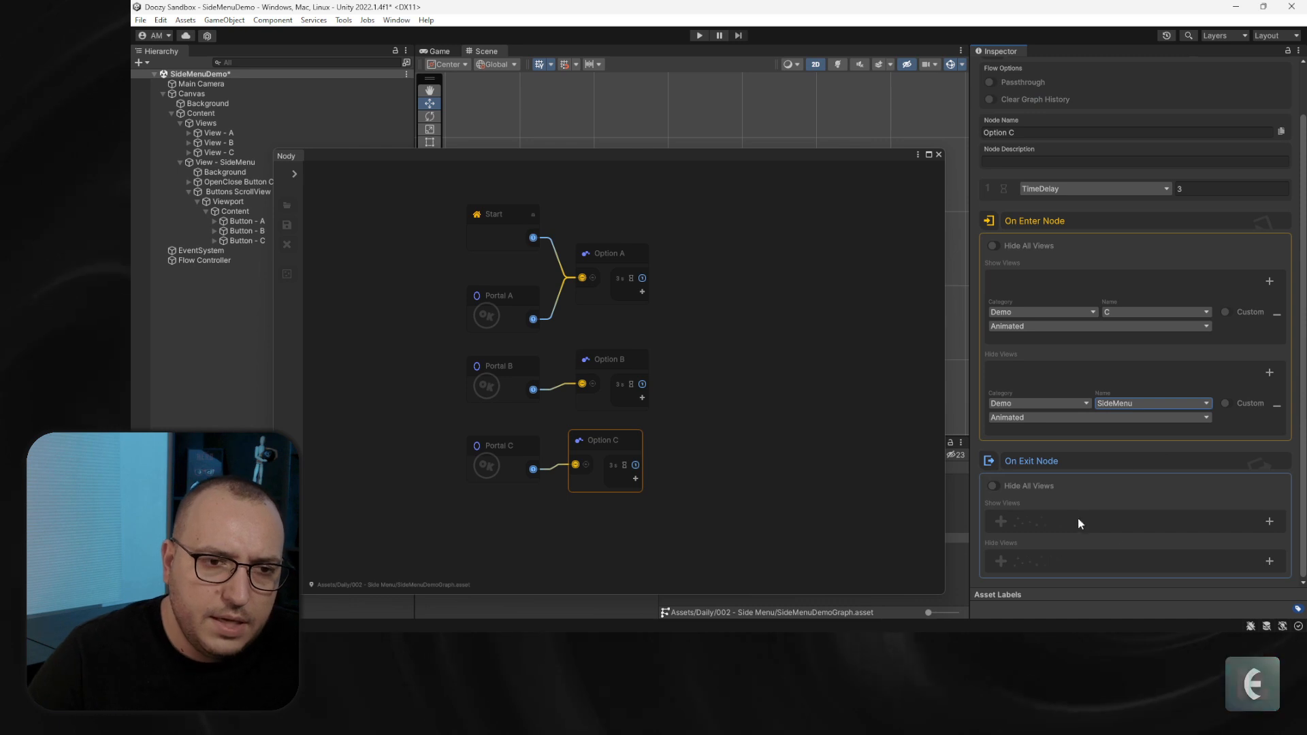
pyautogui.click(1269, 561)
pyautogui.scroll(-2, 1246, 560)
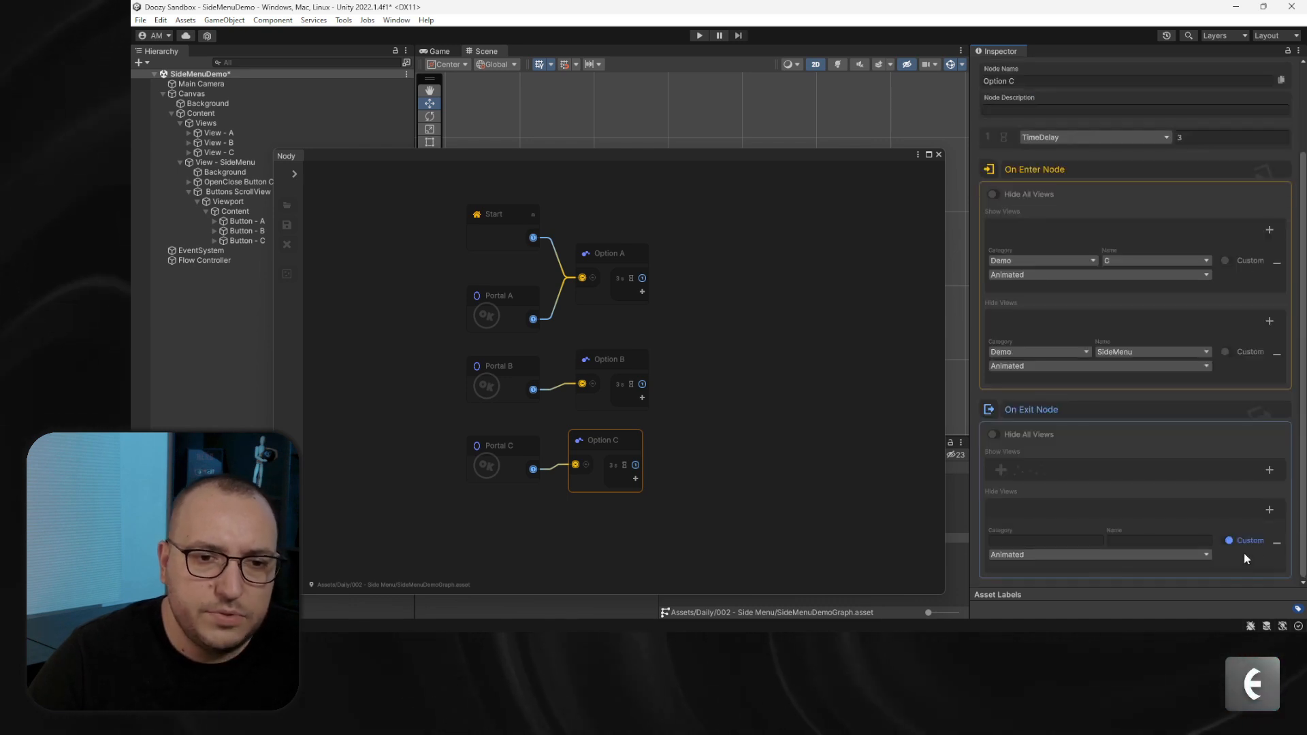
pyautogui.click(1047, 555)
pyautogui.click(1122, 540)
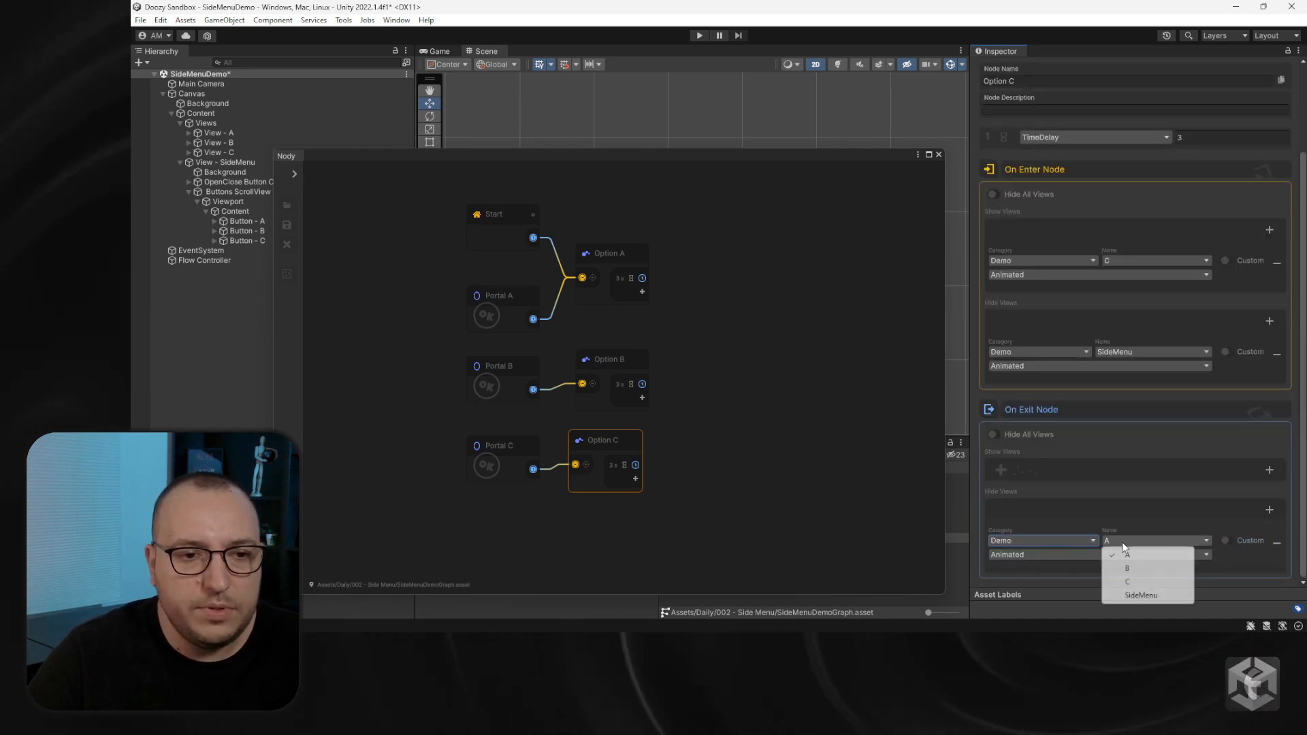
pyautogui.click(1130, 582)
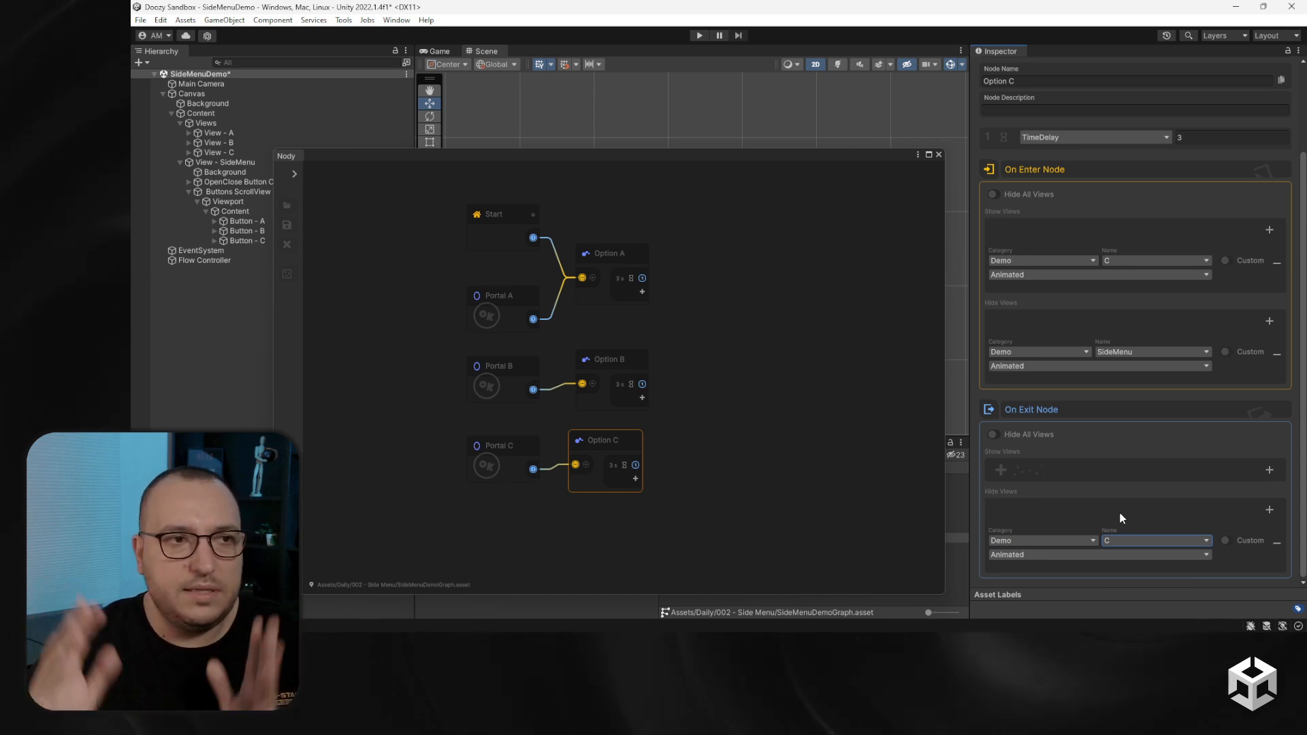
# Close the Nody graph, play the scene, test options C, B and A from the side menu, and stop playing
pyautogui.click(937, 155)
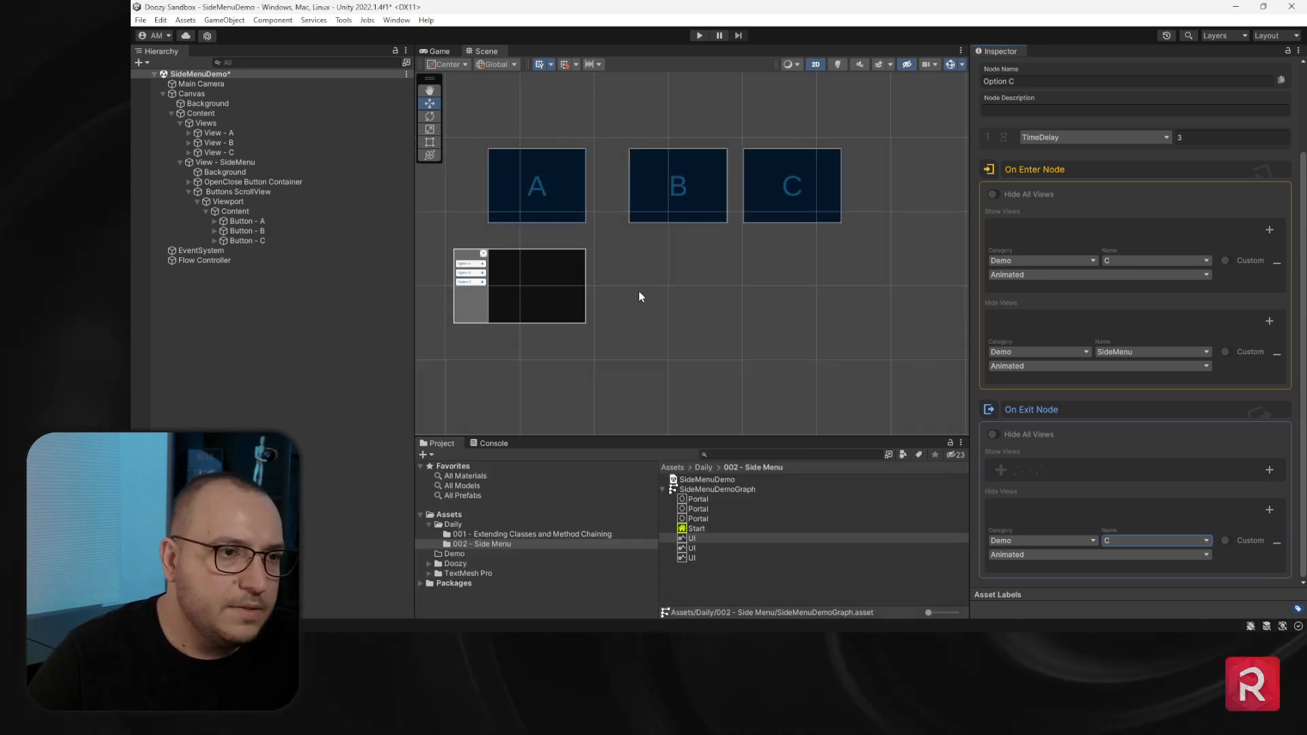
pyautogui.click(698, 36)
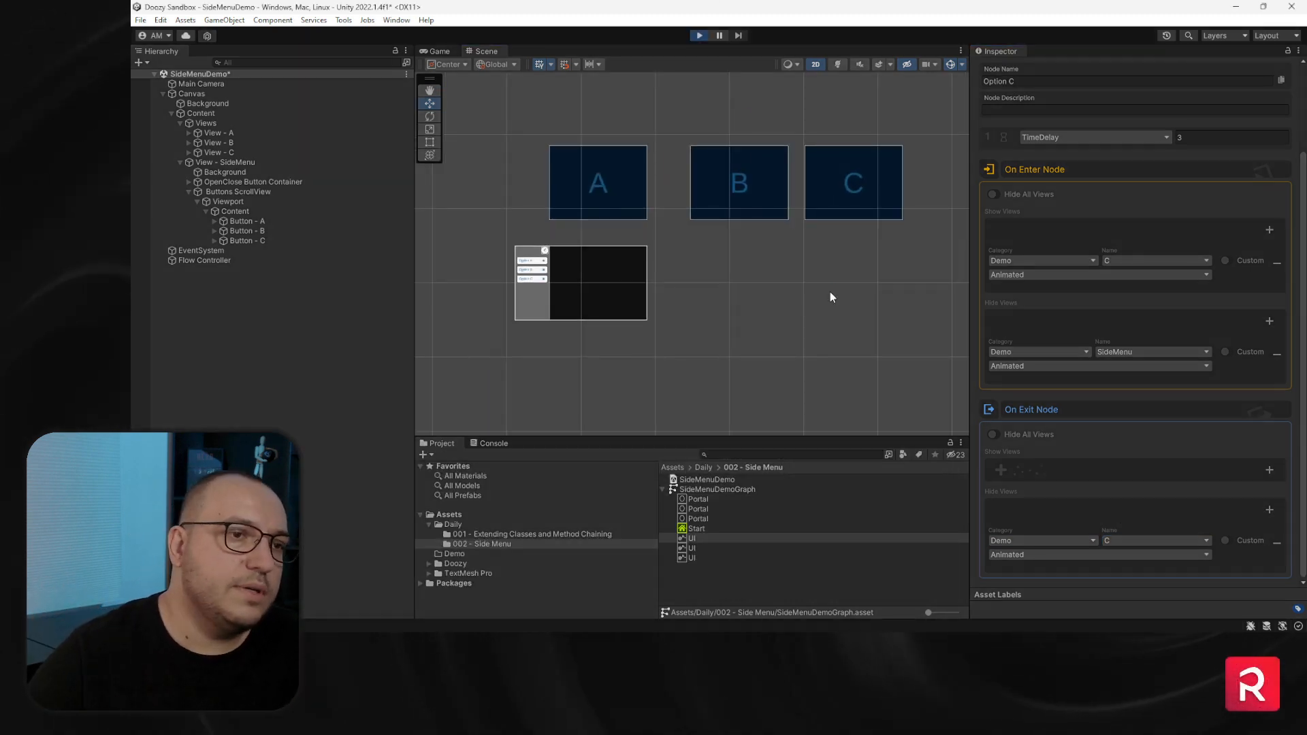
pyautogui.click(439, 117)
pyautogui.click(470, 236)
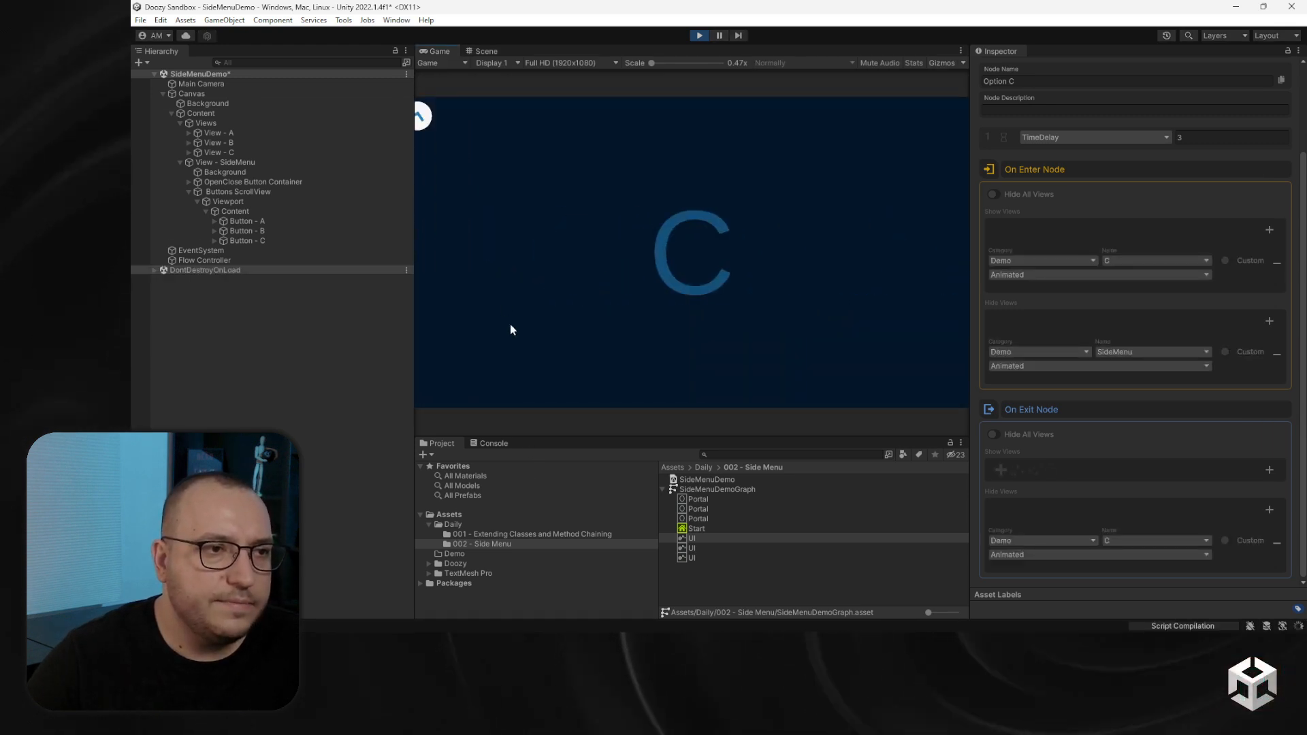
pyautogui.click(433, 118)
pyautogui.click(474, 197)
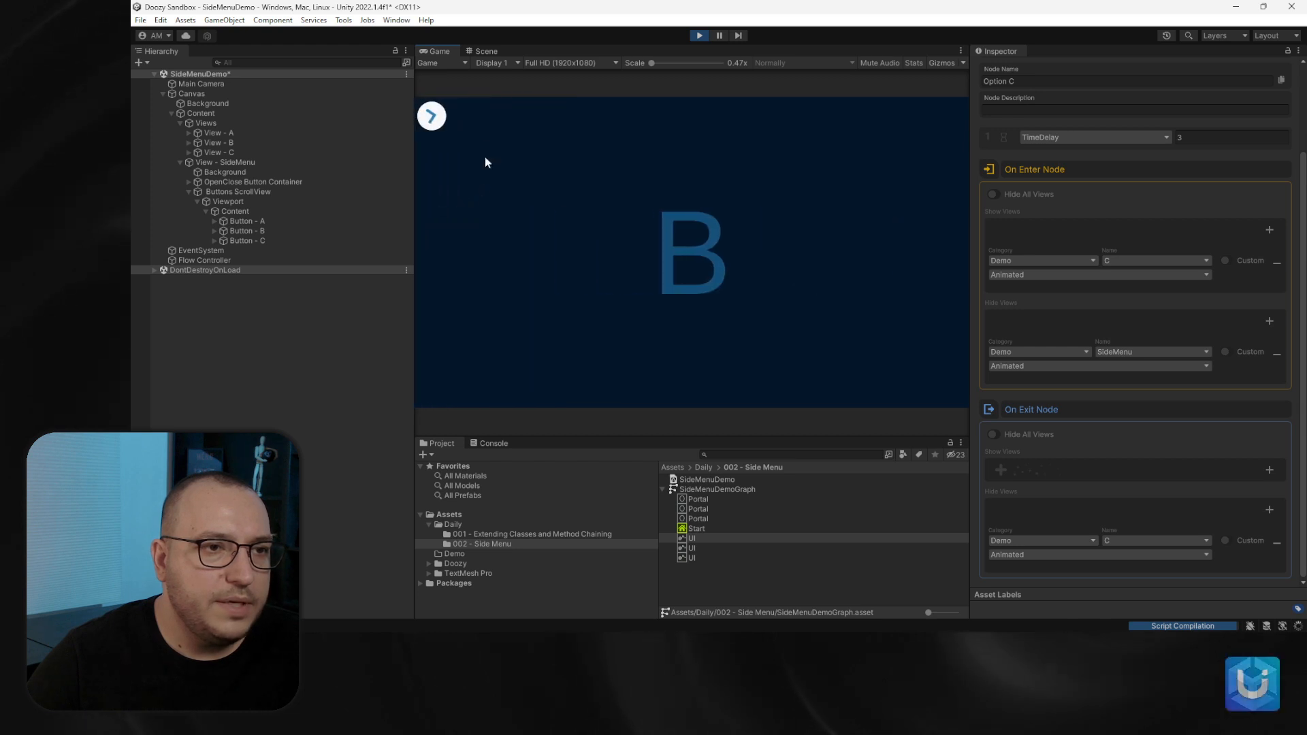
pyautogui.click(433, 117)
pyautogui.click(473, 159)
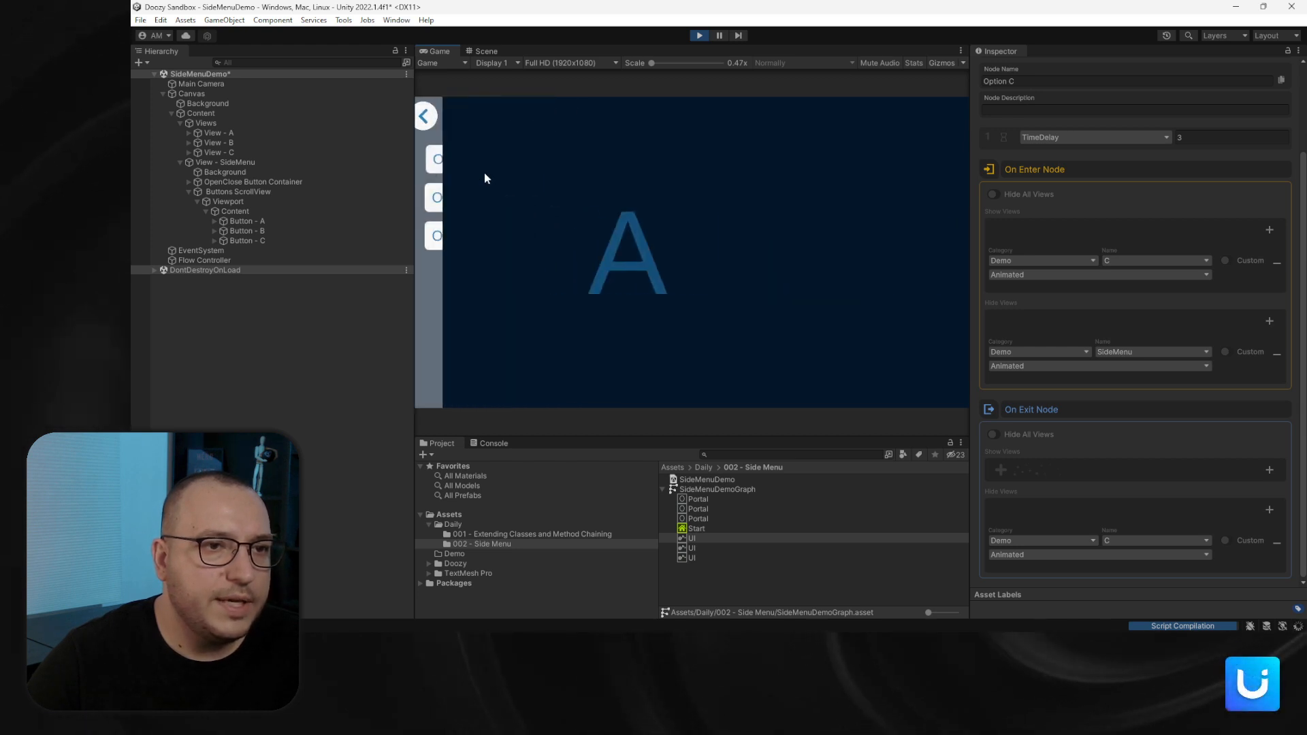
pyautogui.click(433, 115)
pyautogui.click(532, 119)
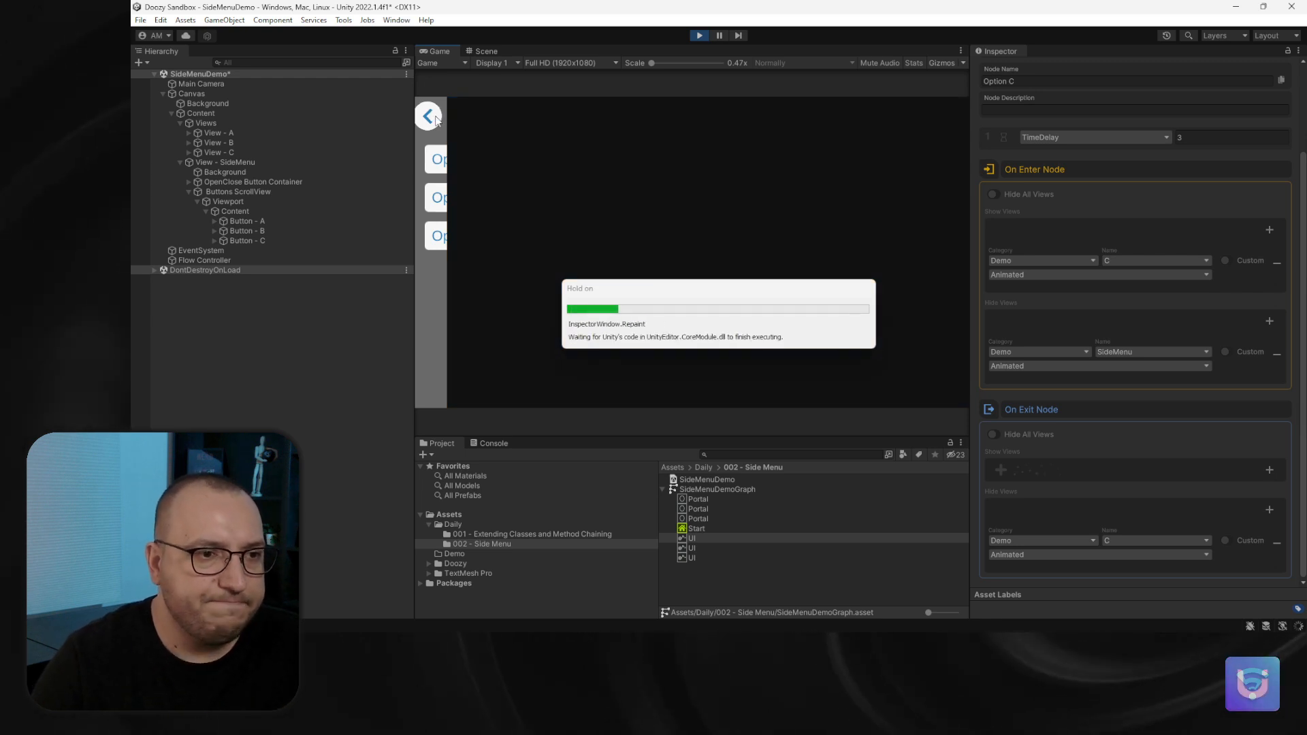
pyautogui.click(699, 36)
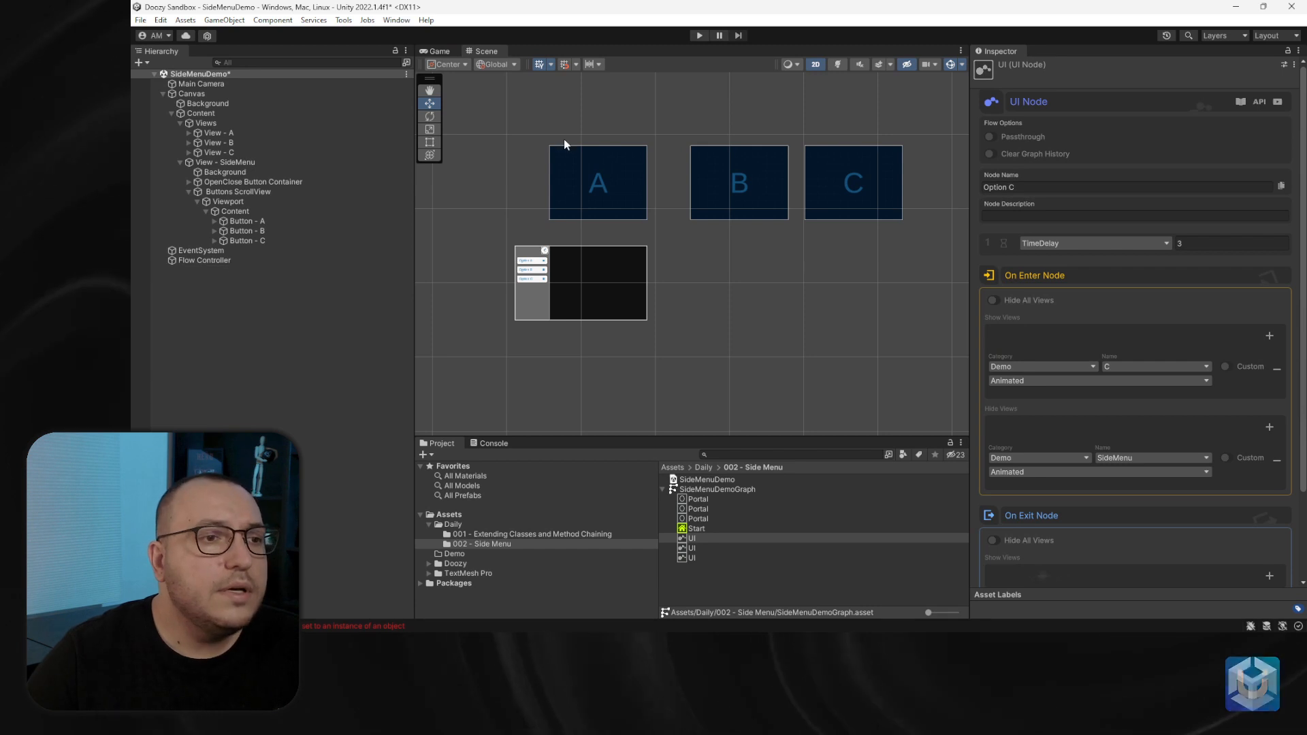
# Play the scene again to check opening the side menu, stop it, and return to the Game view
pyautogui.click(700, 35)
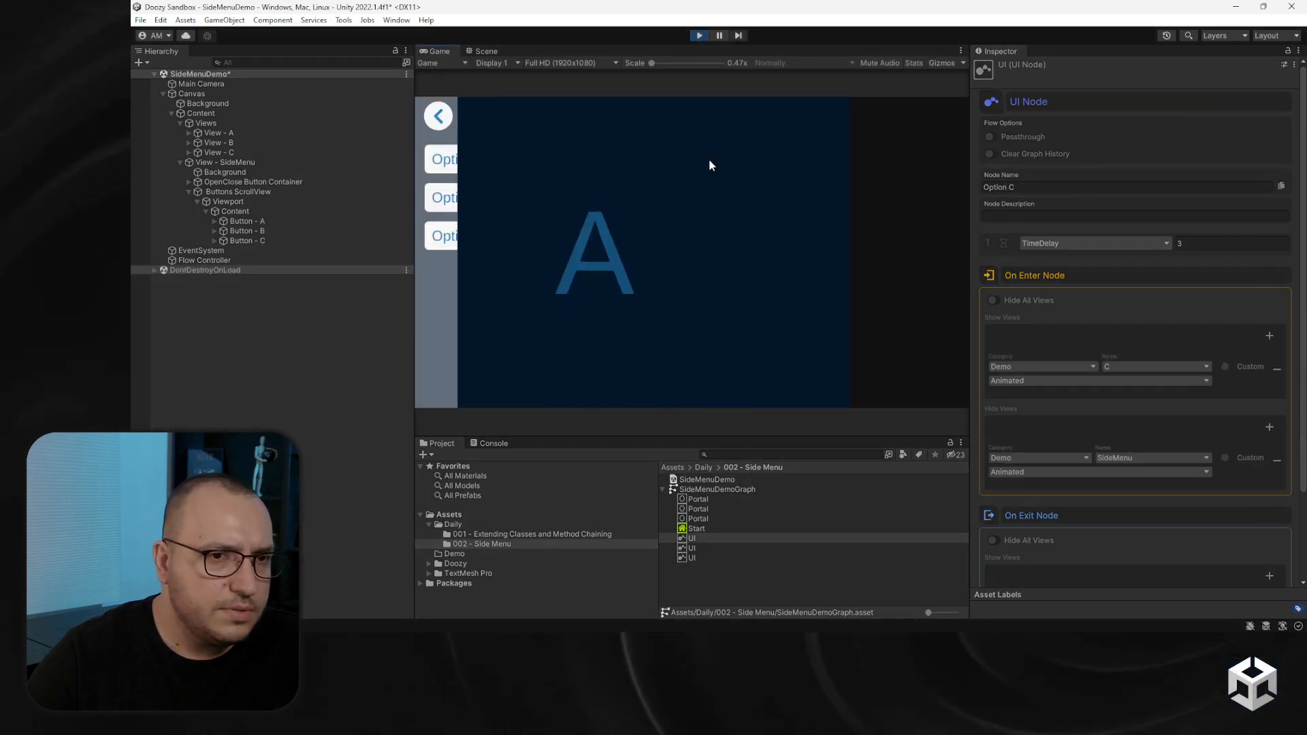
pyautogui.click(442, 118)
pyautogui.click(491, 215)
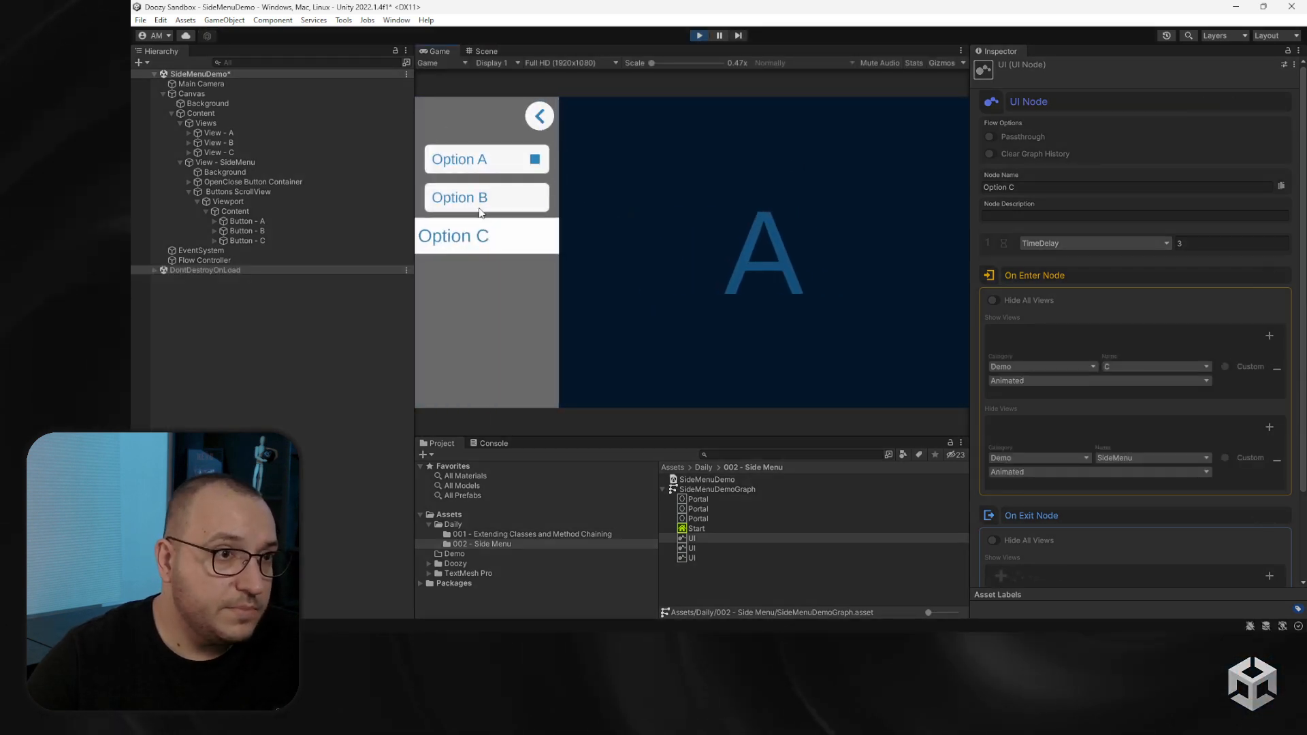
pyautogui.click(700, 35)
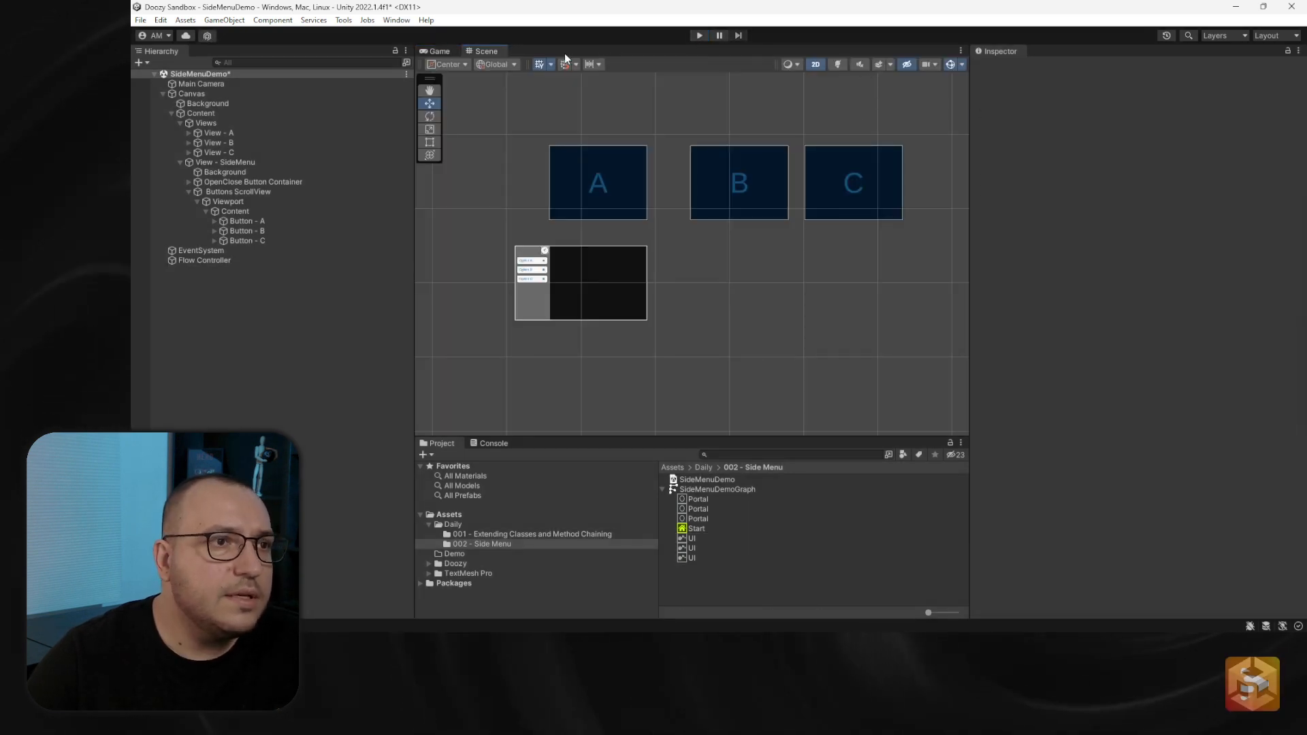
pyautogui.click(439, 53)
pyautogui.click(961, 51)
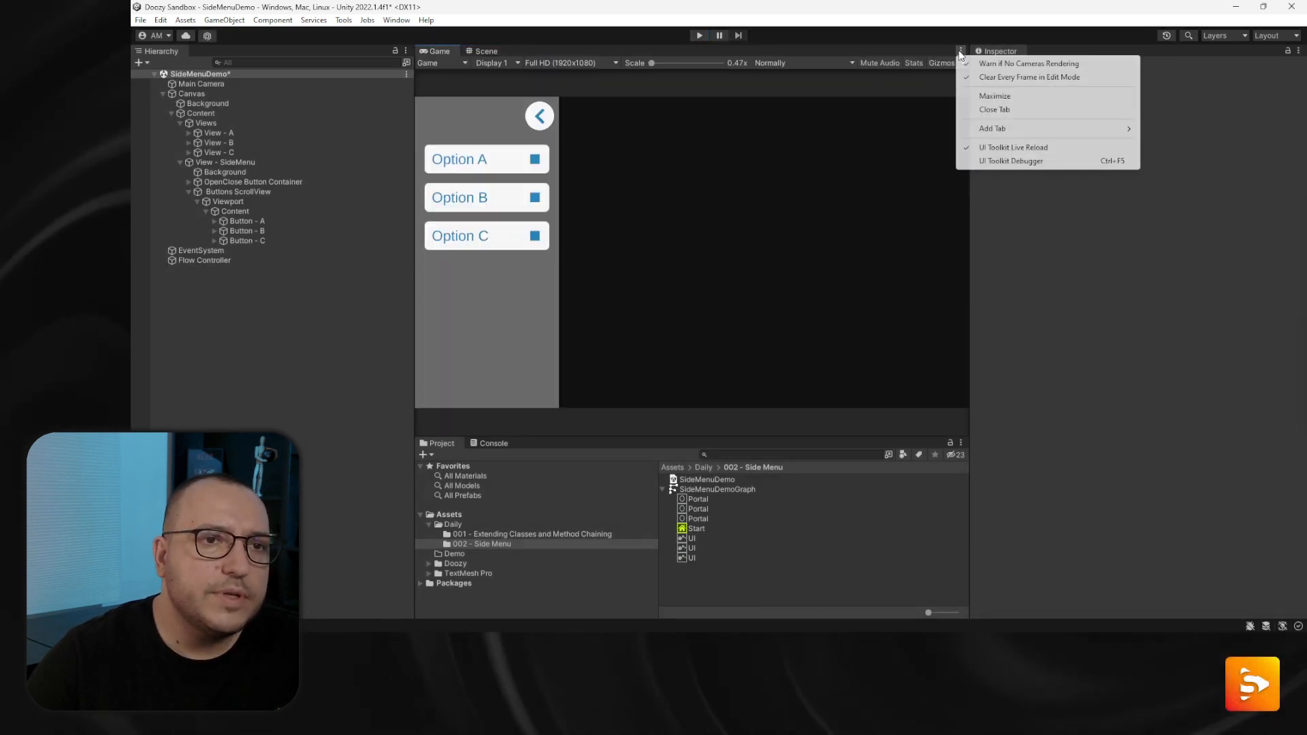
pyautogui.click(988, 96)
pyautogui.click(1298, 50)
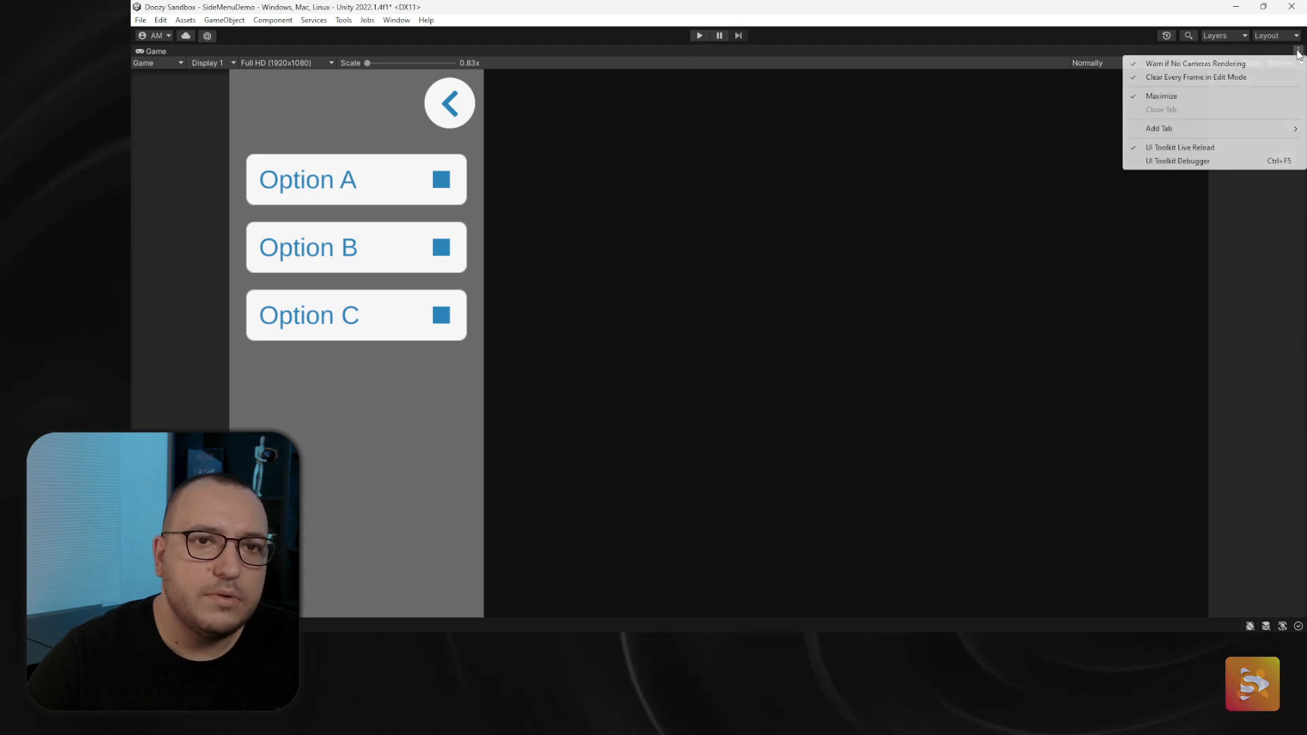
pyautogui.click(1157, 96)
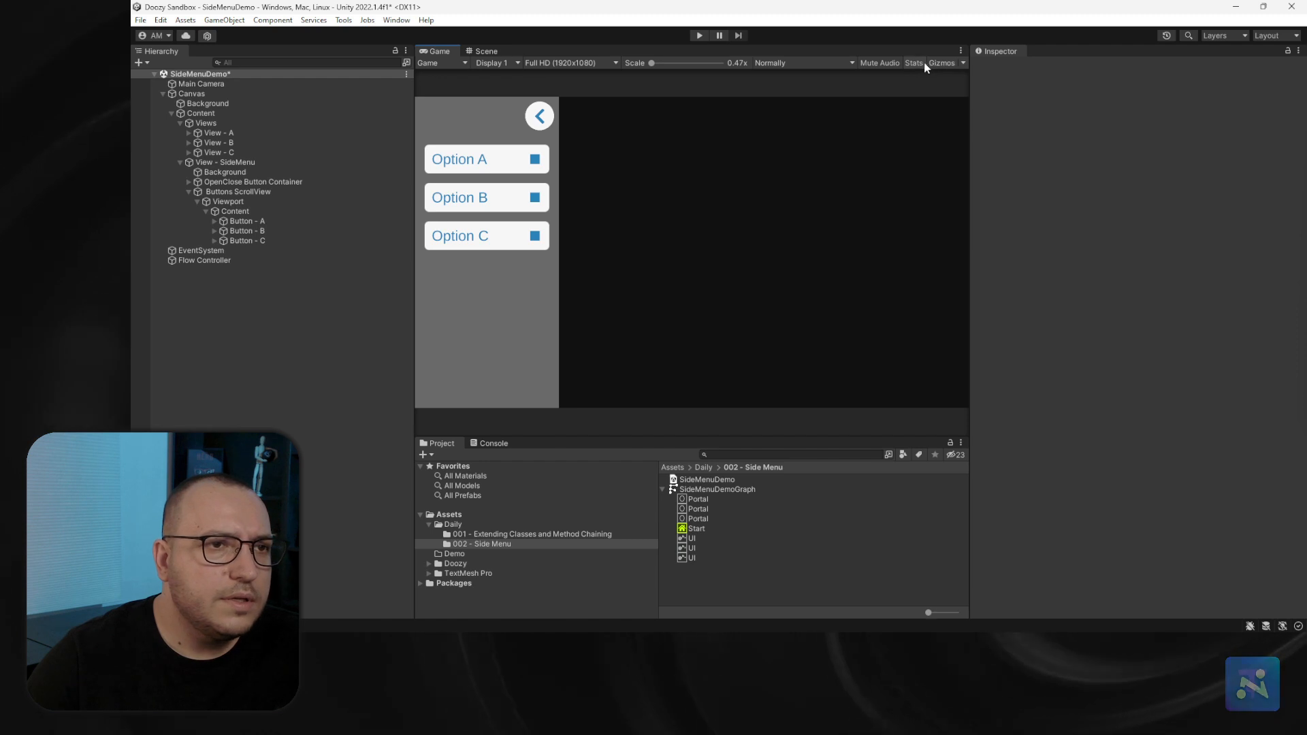
# Set the Game view to enter play mode Maximized and start playing the scene
pyautogui.click(827, 64)
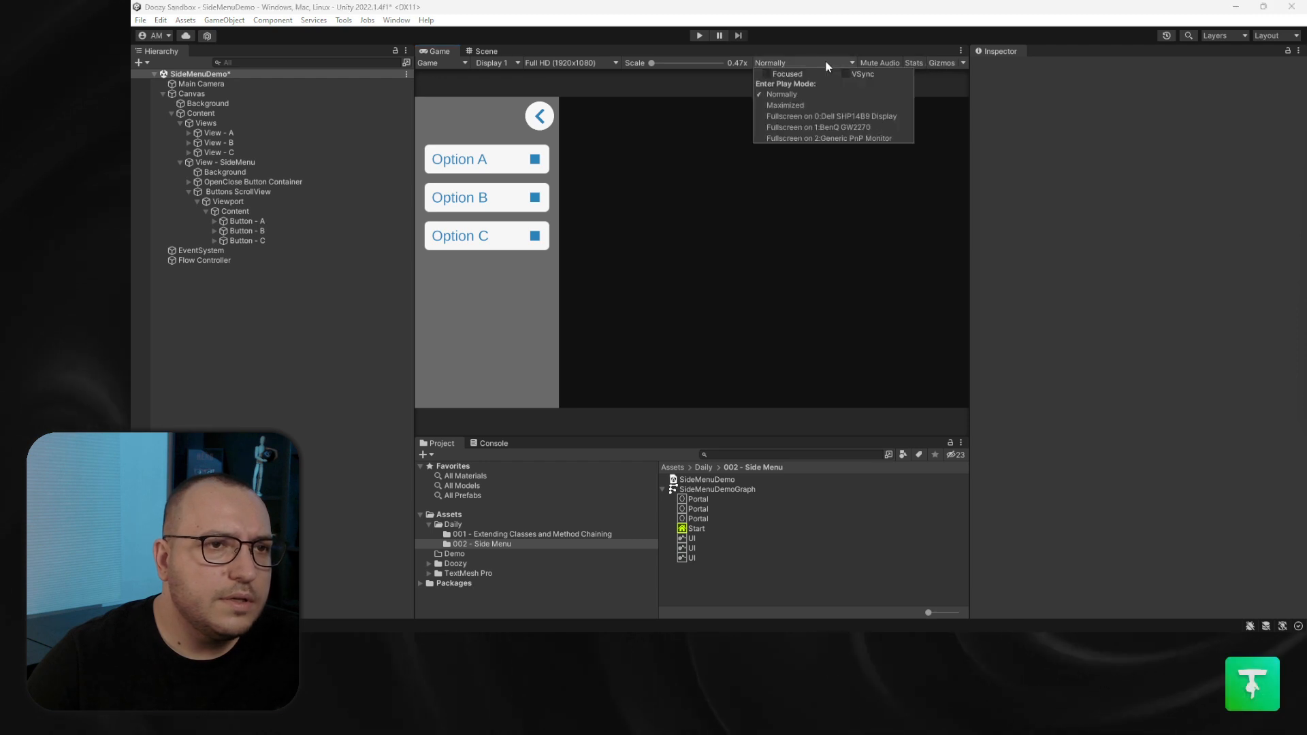
pyautogui.click(783, 106)
pyautogui.click(701, 35)
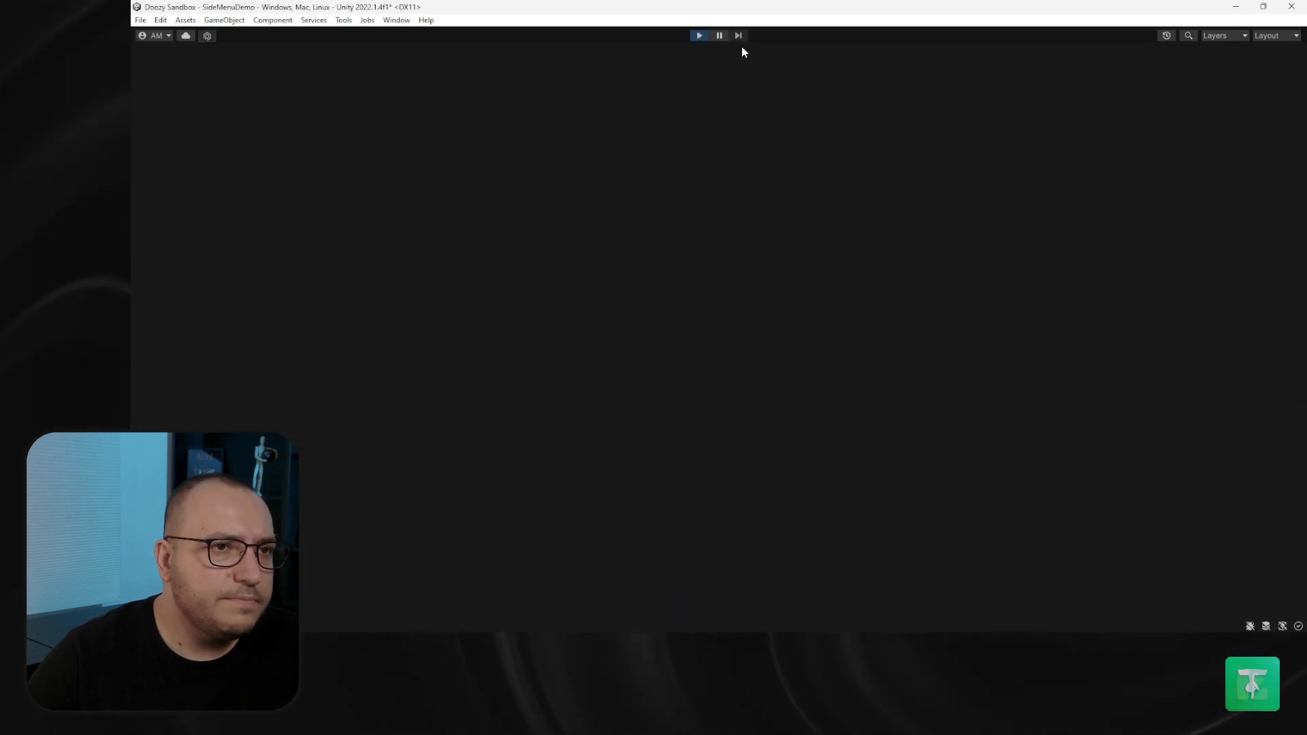
# Test the side menu in the maximized Game view by switching between options B and C, and stop playing
pyautogui.click(247, 110)
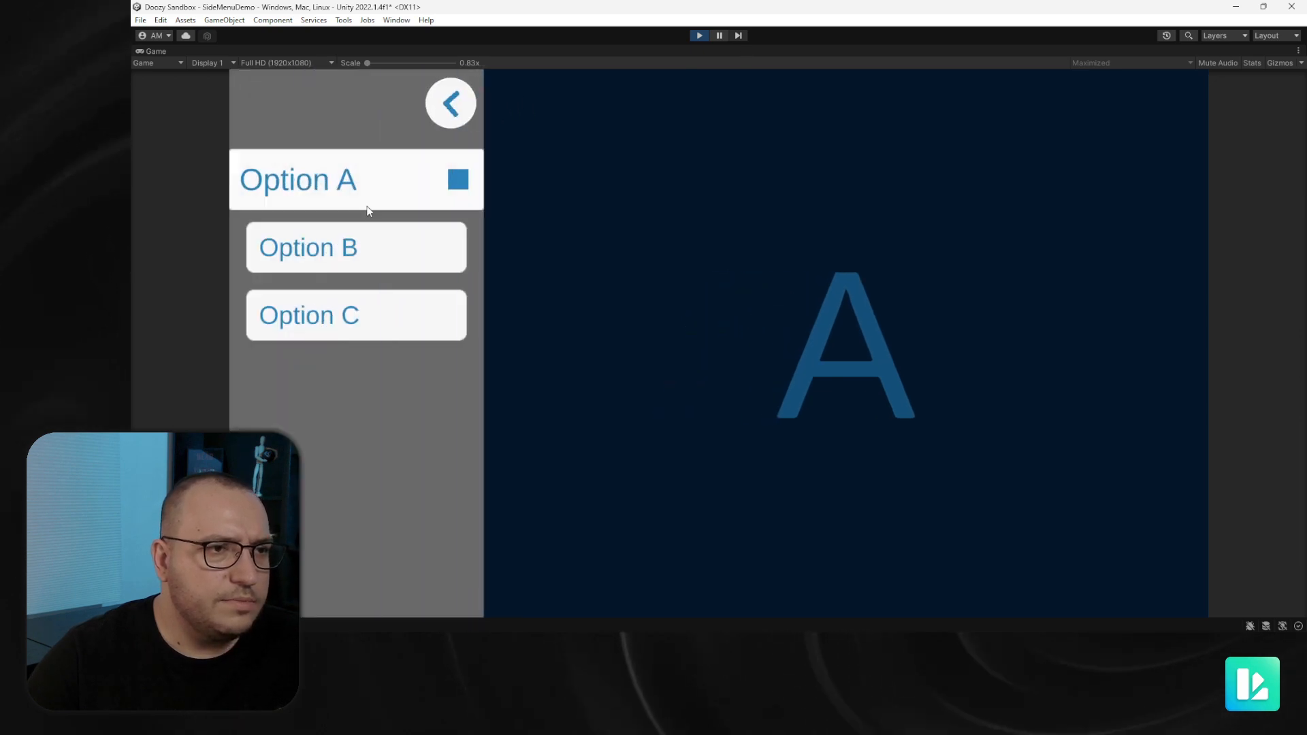
pyautogui.click(369, 271)
pyautogui.click(263, 102)
pyautogui.click(344, 315)
pyautogui.click(262, 103)
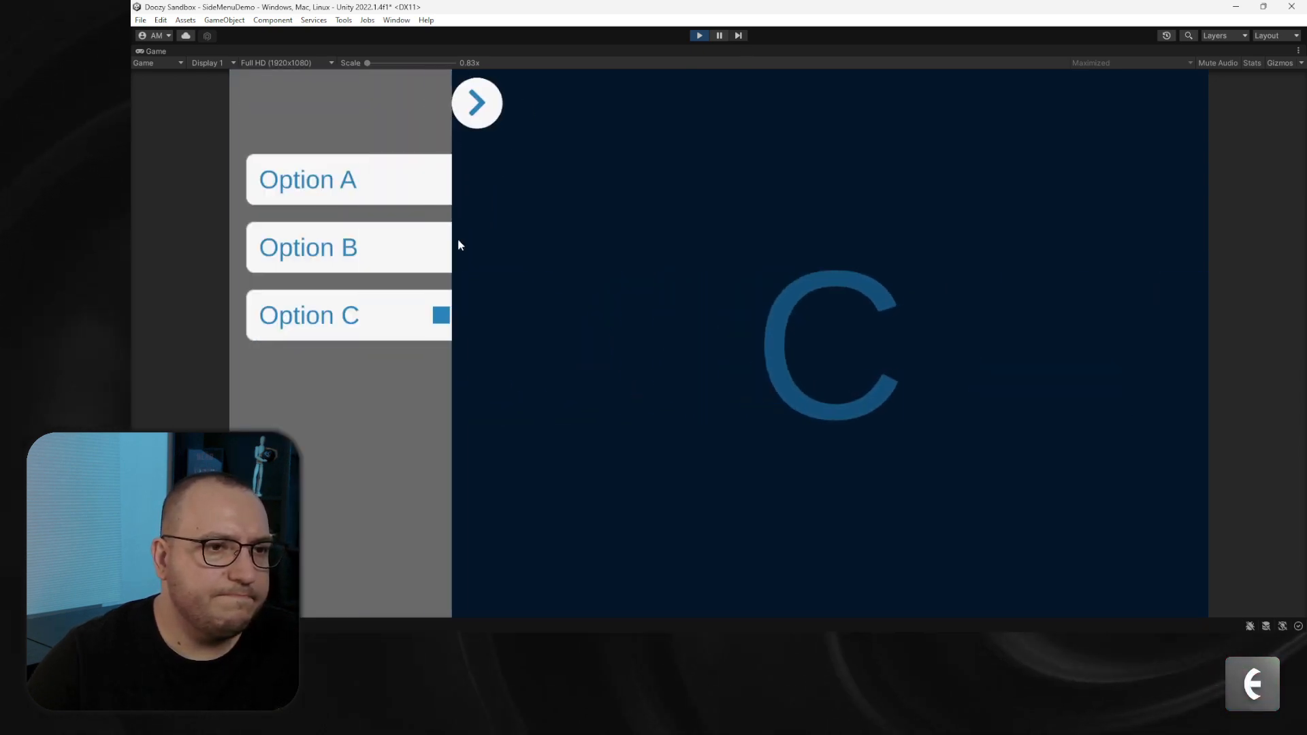
pyautogui.click(388, 264)
pyautogui.click(292, 106)
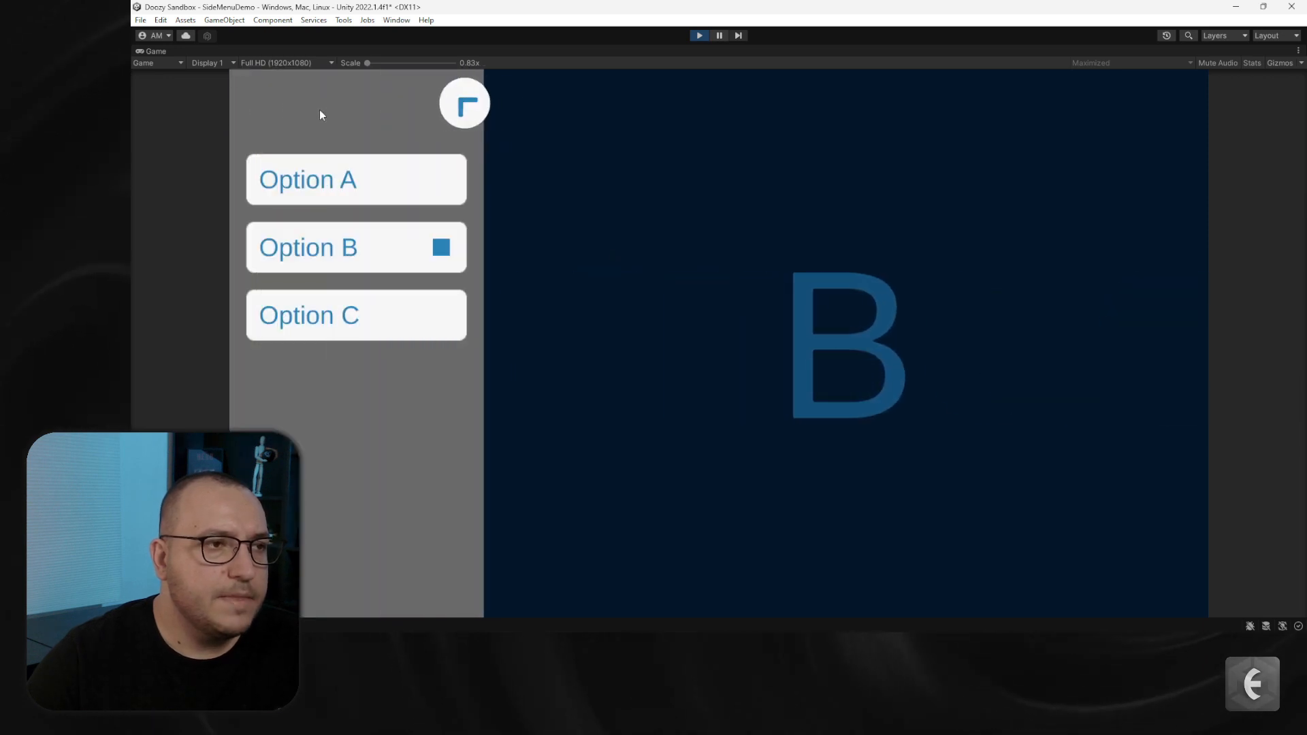
pyautogui.click(463, 103)
pyautogui.click(705, 37)
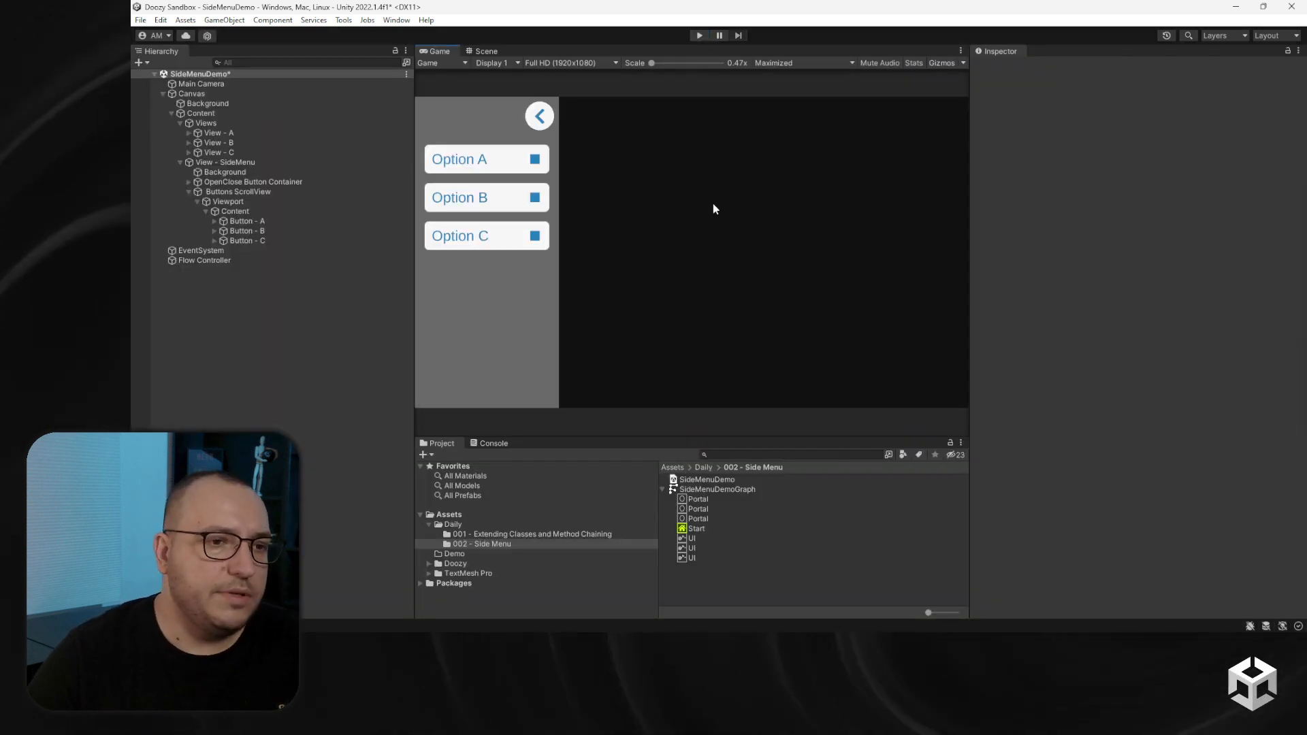
# Select the SideMenuDemoGraph asset and collapse Buttons ScrollView in the scene hierarchy
pyautogui.click(718, 490)
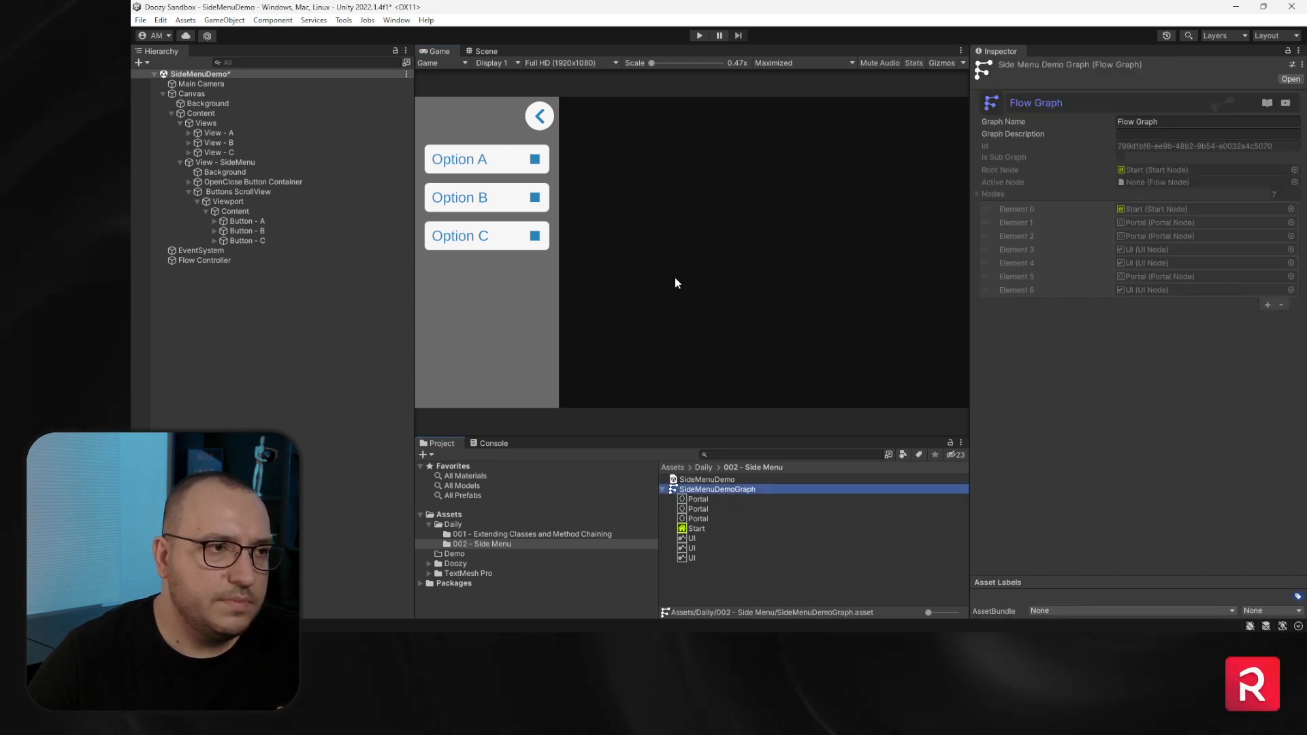
pyautogui.click(188, 191)
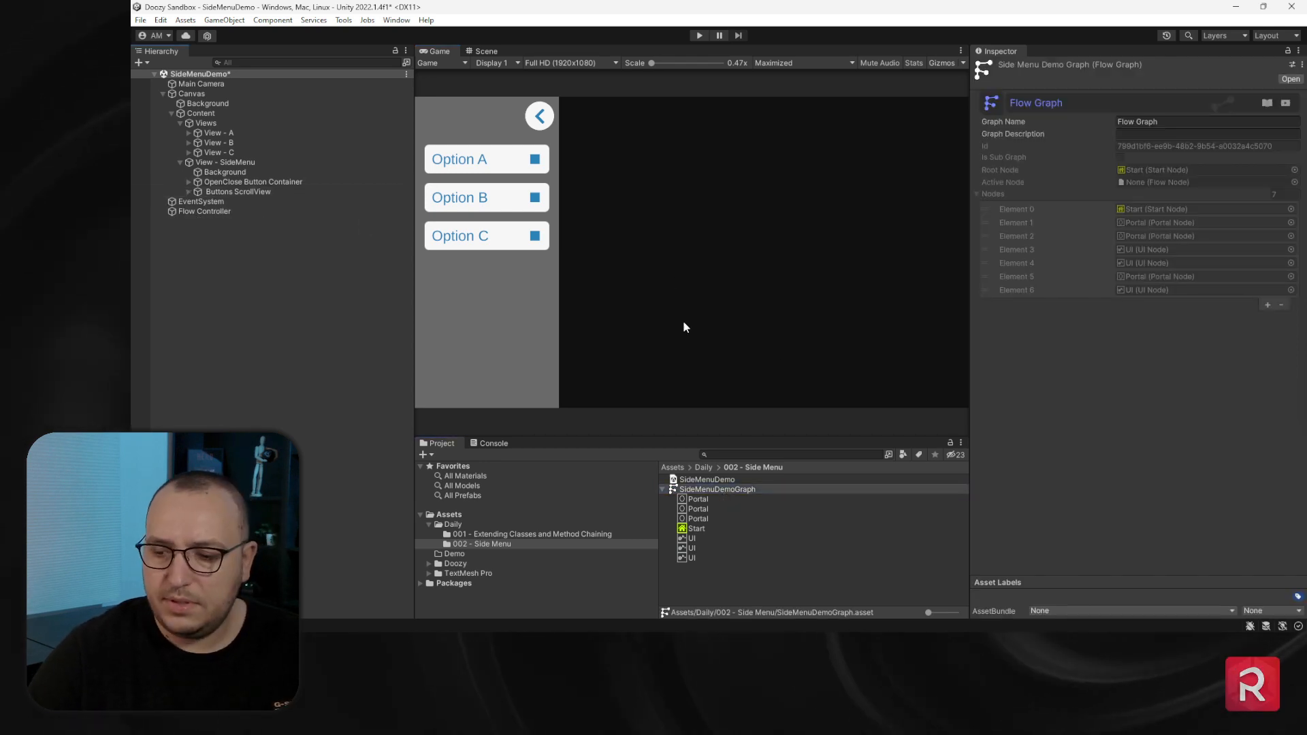